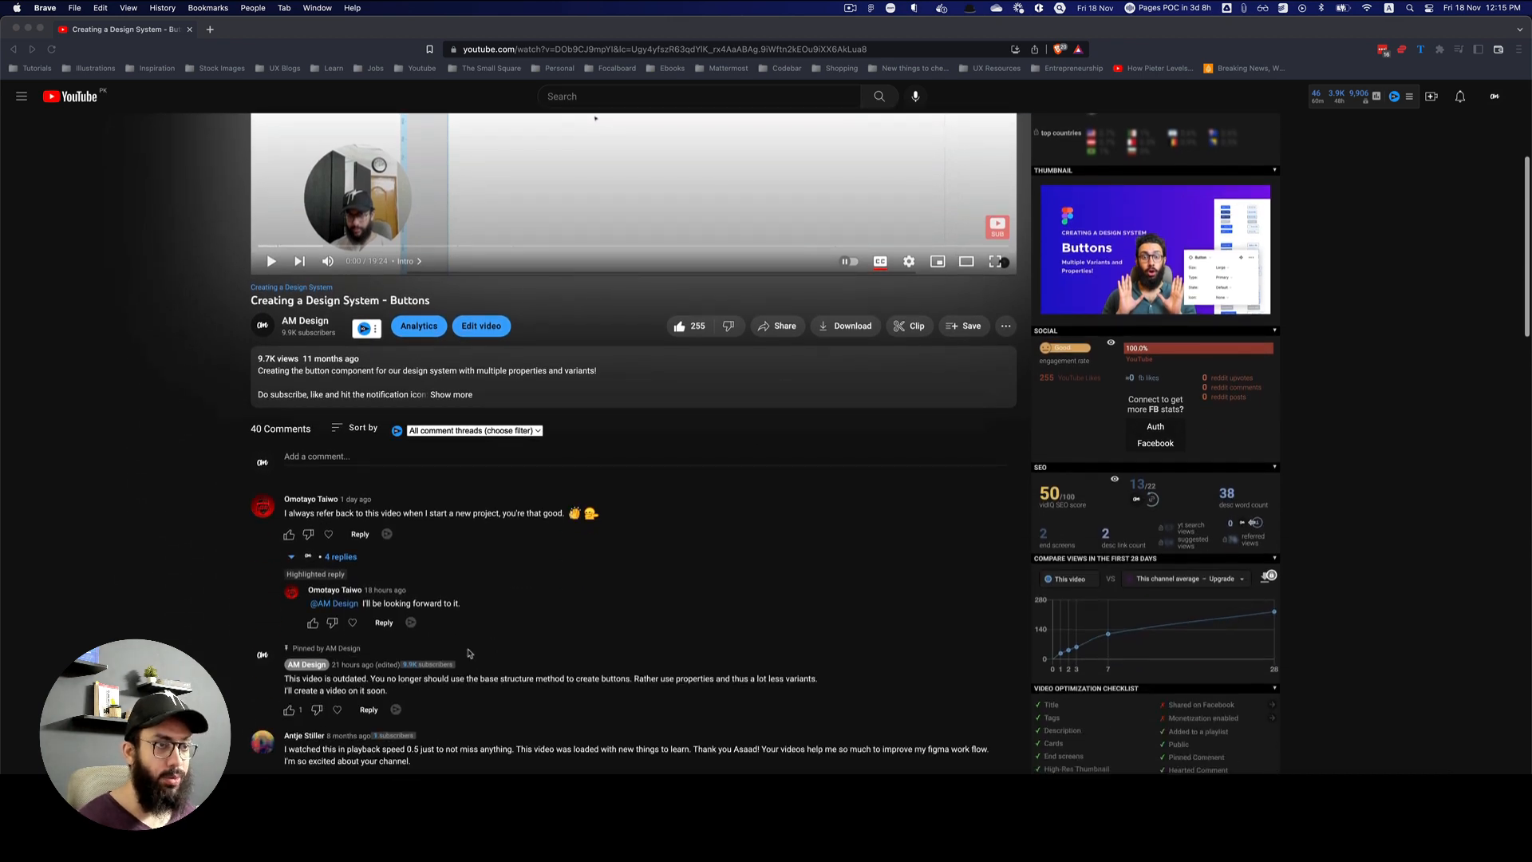
# Switch from the YouTube video page to Figma and bring the existing button variants on the Buttons page into view.
pyautogui.scroll(7, 472, 648)
pyautogui.press('super+Tab')
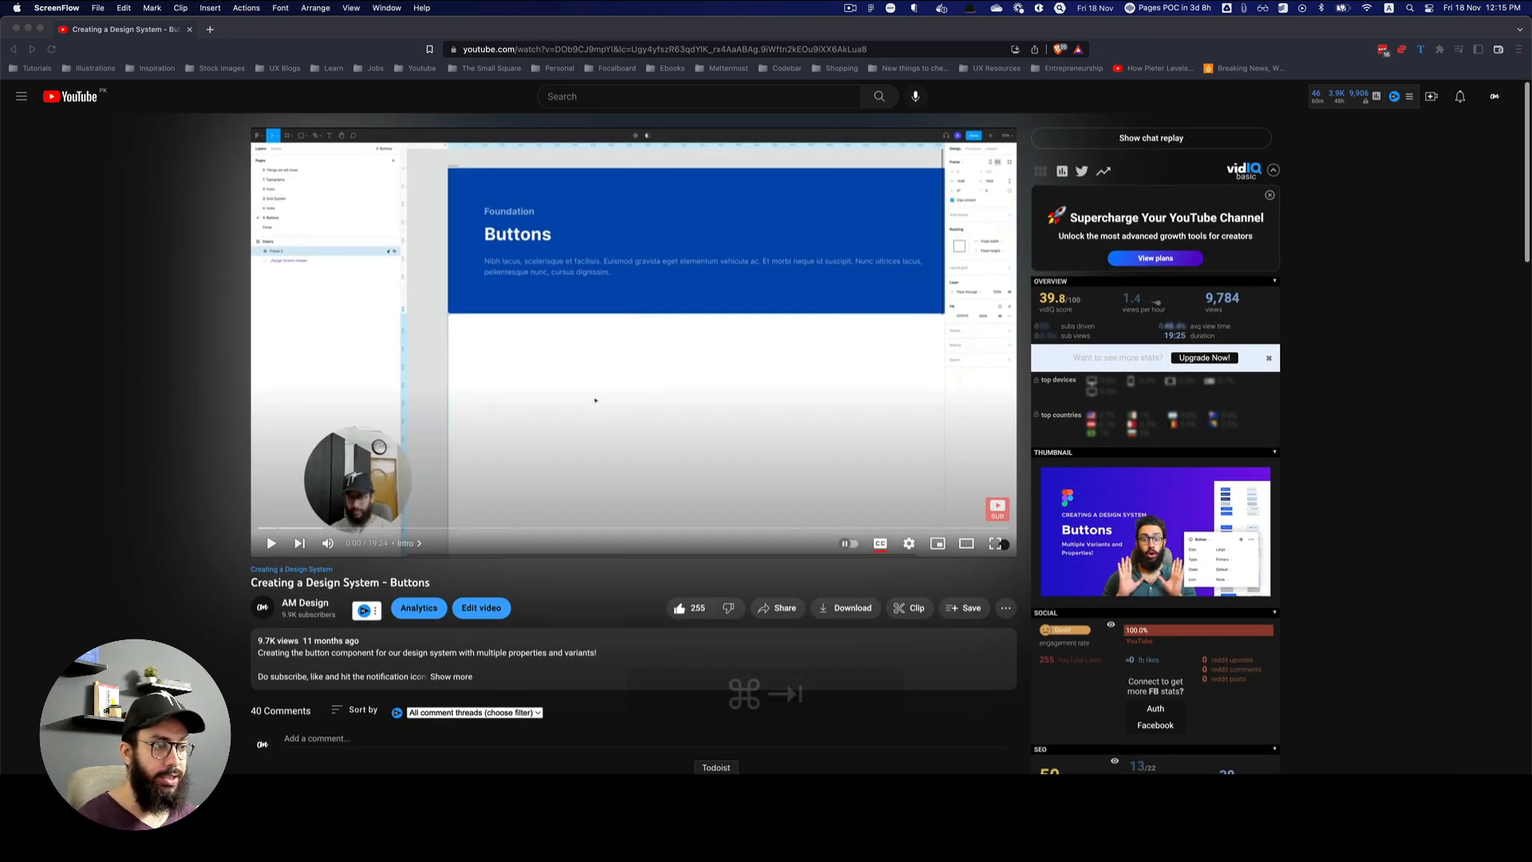
pyautogui.click(853, 814)
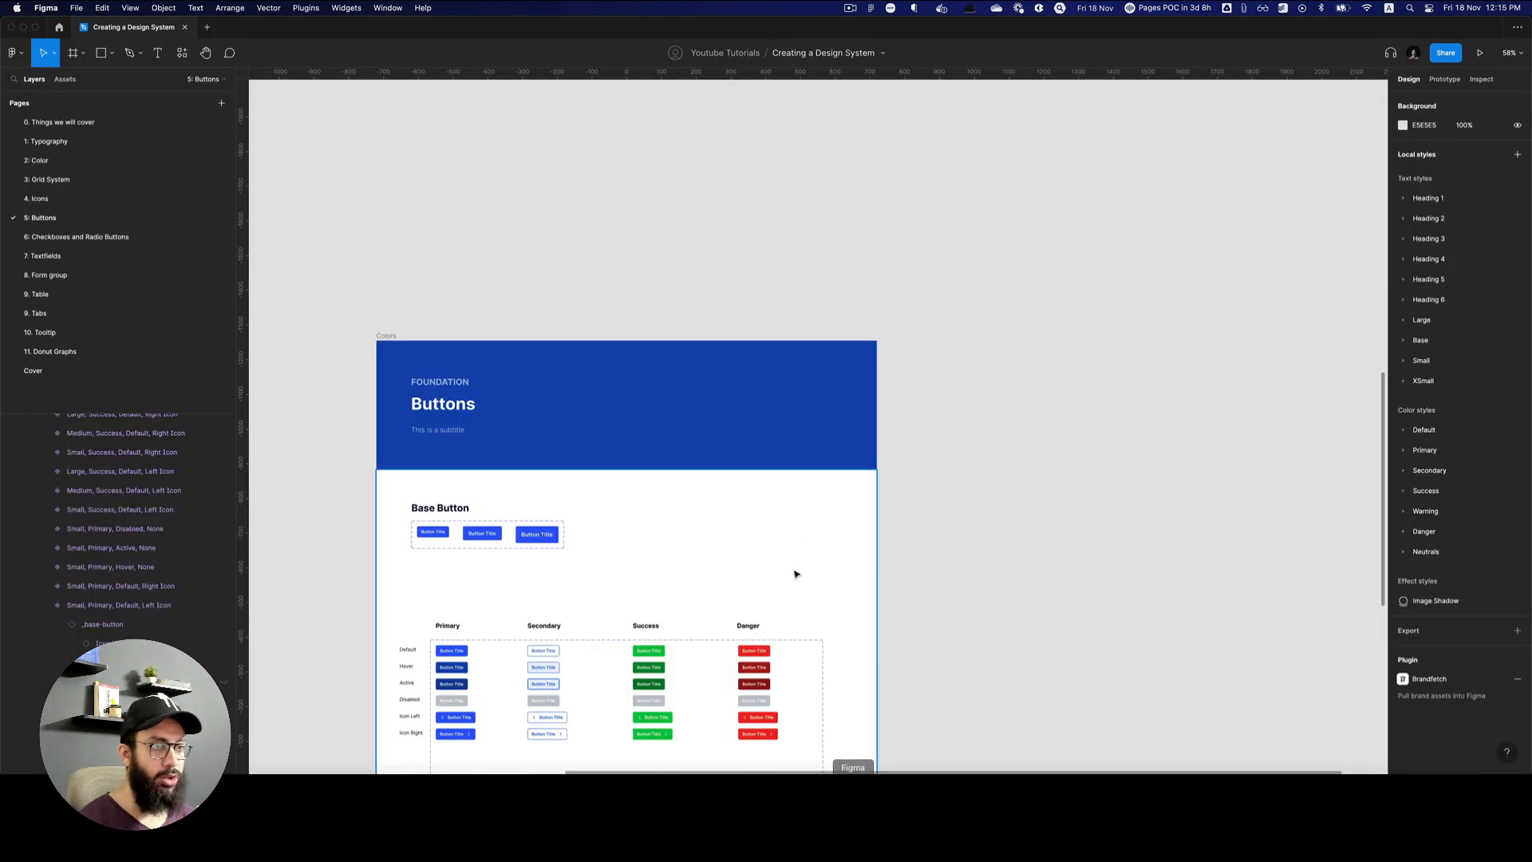
pyautogui.scroll(-1, 962, 533)
pyautogui.scroll(-4, 962, 534)
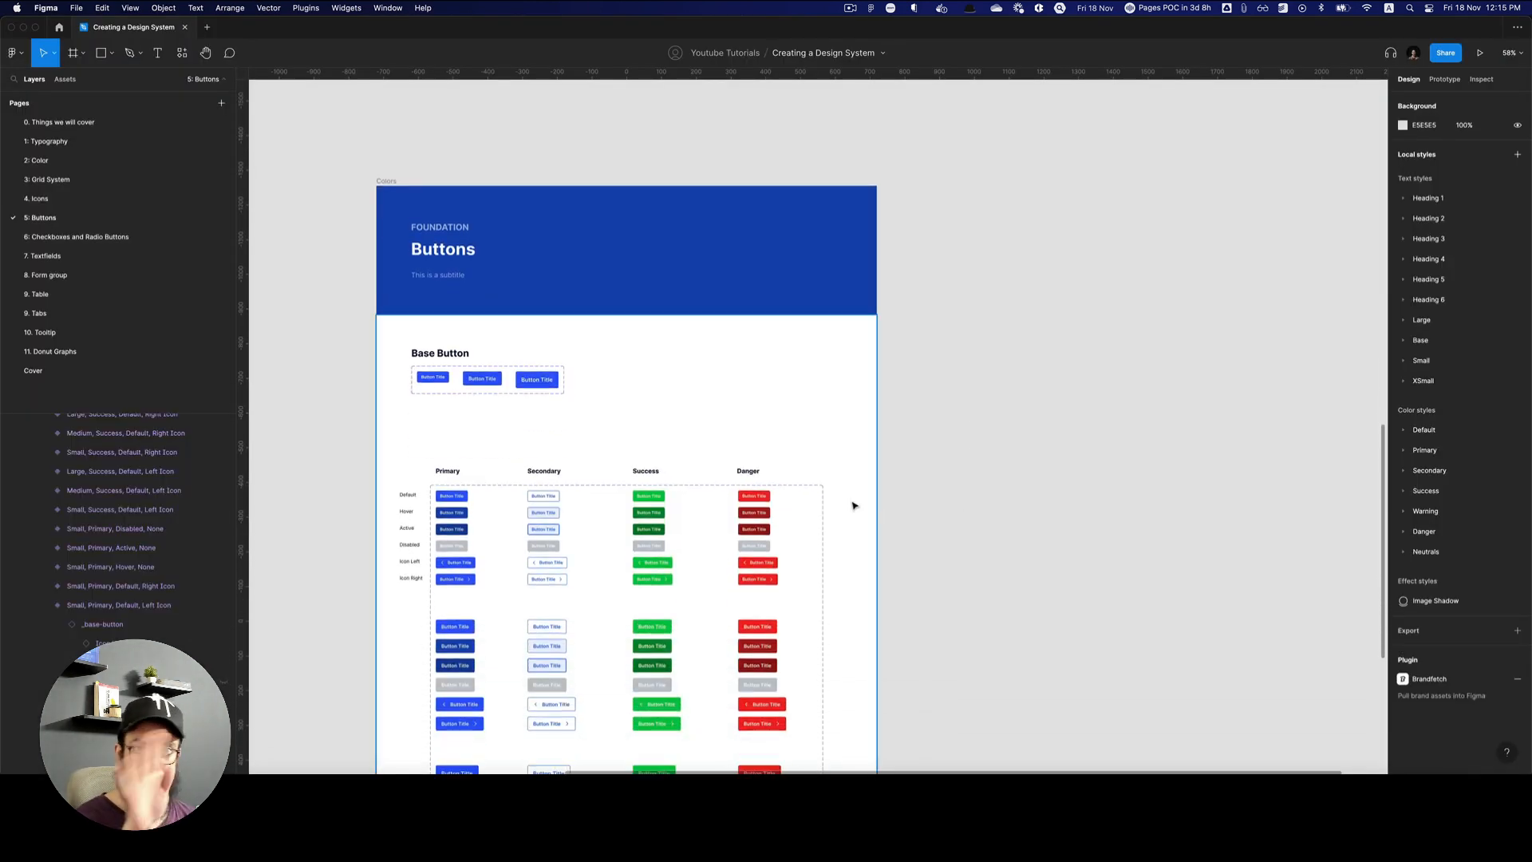
# Examine the Colors frame, its Base Button section and the variant grid underneath.
pyautogui.click(387, 182)
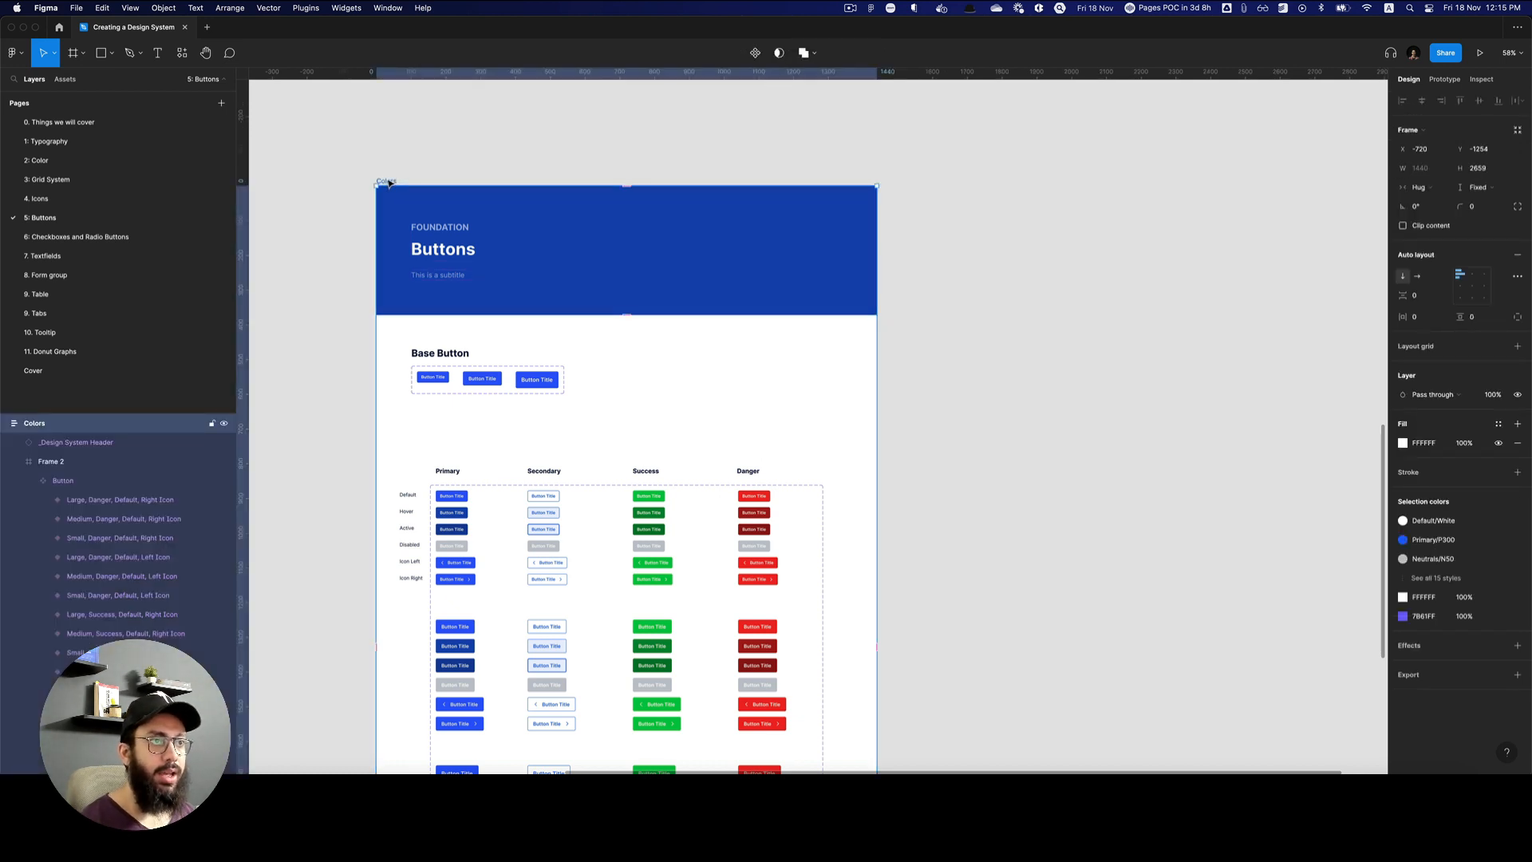
pyautogui.click(455, 355)
pyautogui.press('space')
pyautogui.moveTo(450, 355); pyautogui.dragTo(389, 357)
pyautogui.press('z')
pyautogui.click(544, 339)
pyautogui.doubleClick(583, 352)
pyautogui.press('z')
pyautogui.keyDown('alt'); pyautogui.click(581, 350); pyautogui.keyUp('alt')
pyautogui.press('space')
pyautogui.press('z')
pyautogui.click(384, 379)
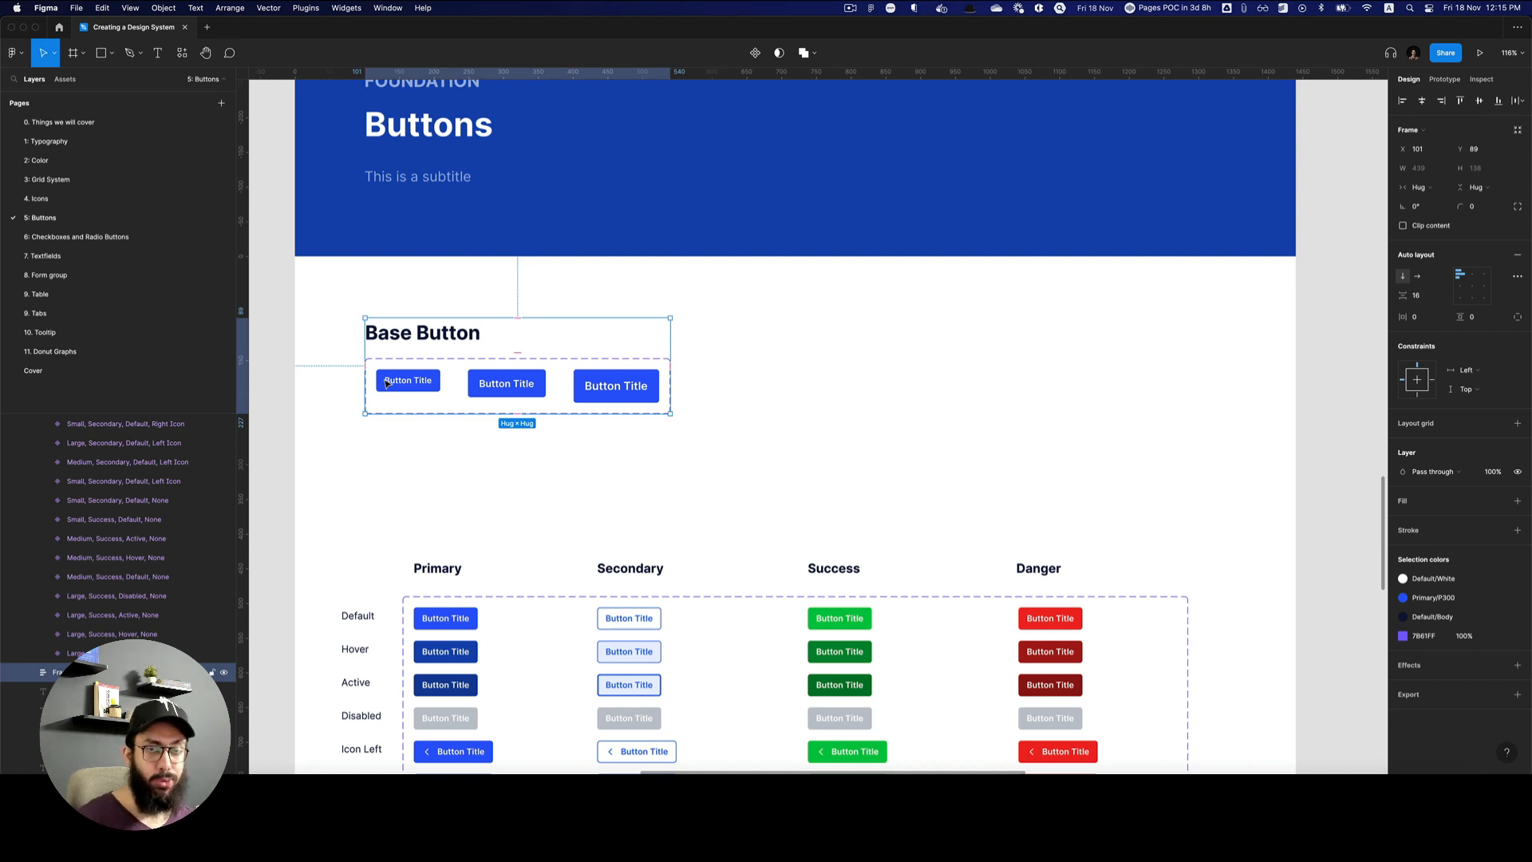
pyautogui.scroll(-2, 747, 386)
pyautogui.press('z')
pyautogui.keyDown('alt'); pyautogui.click(711, 376); pyautogui.keyUp('alt')
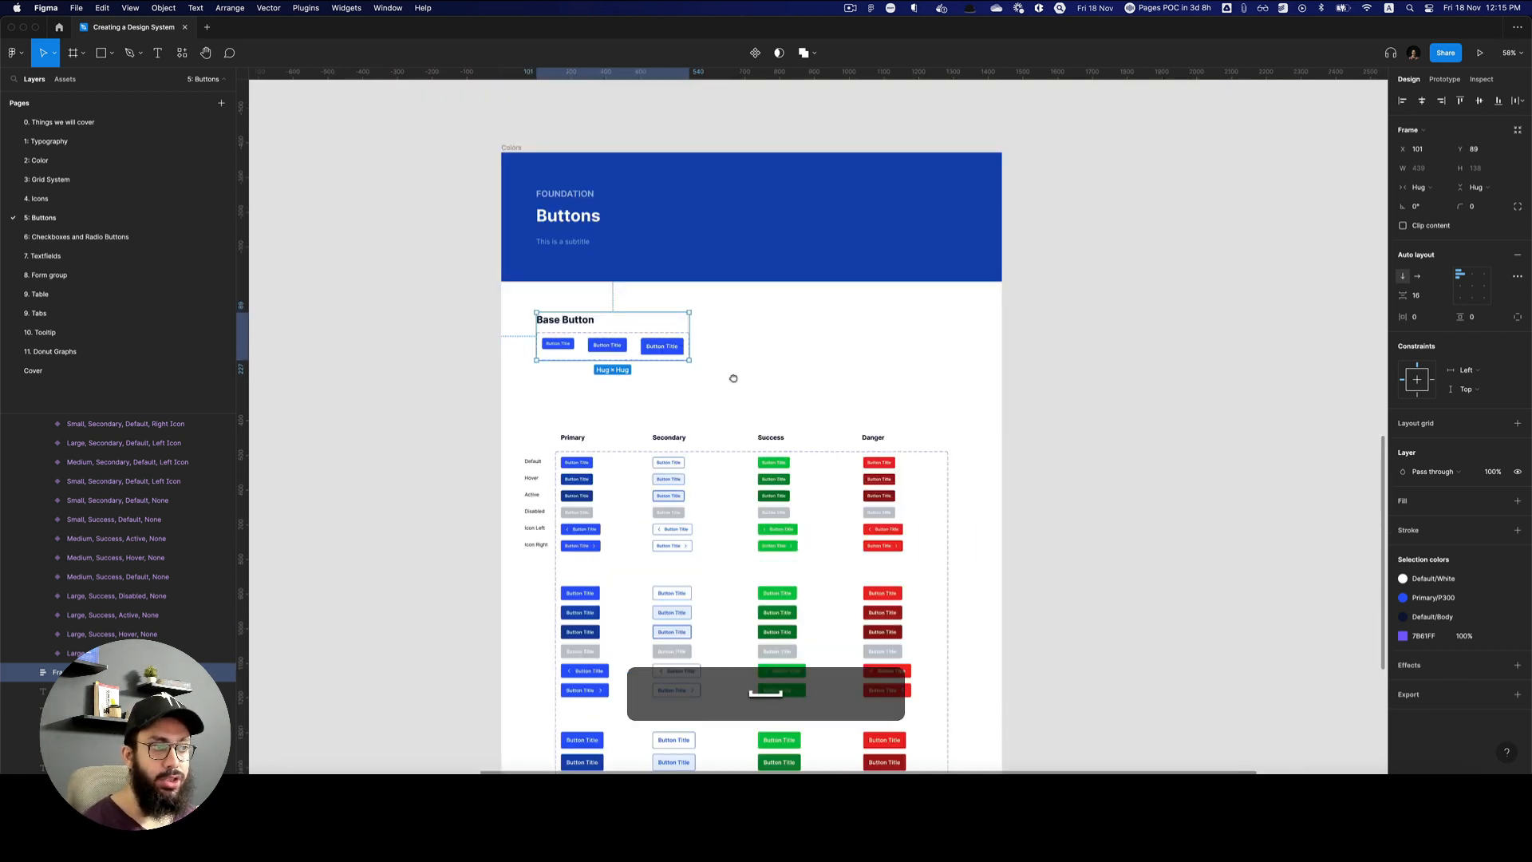
pyautogui.moveTo(734, 377); pyautogui.dragTo(610, 361)
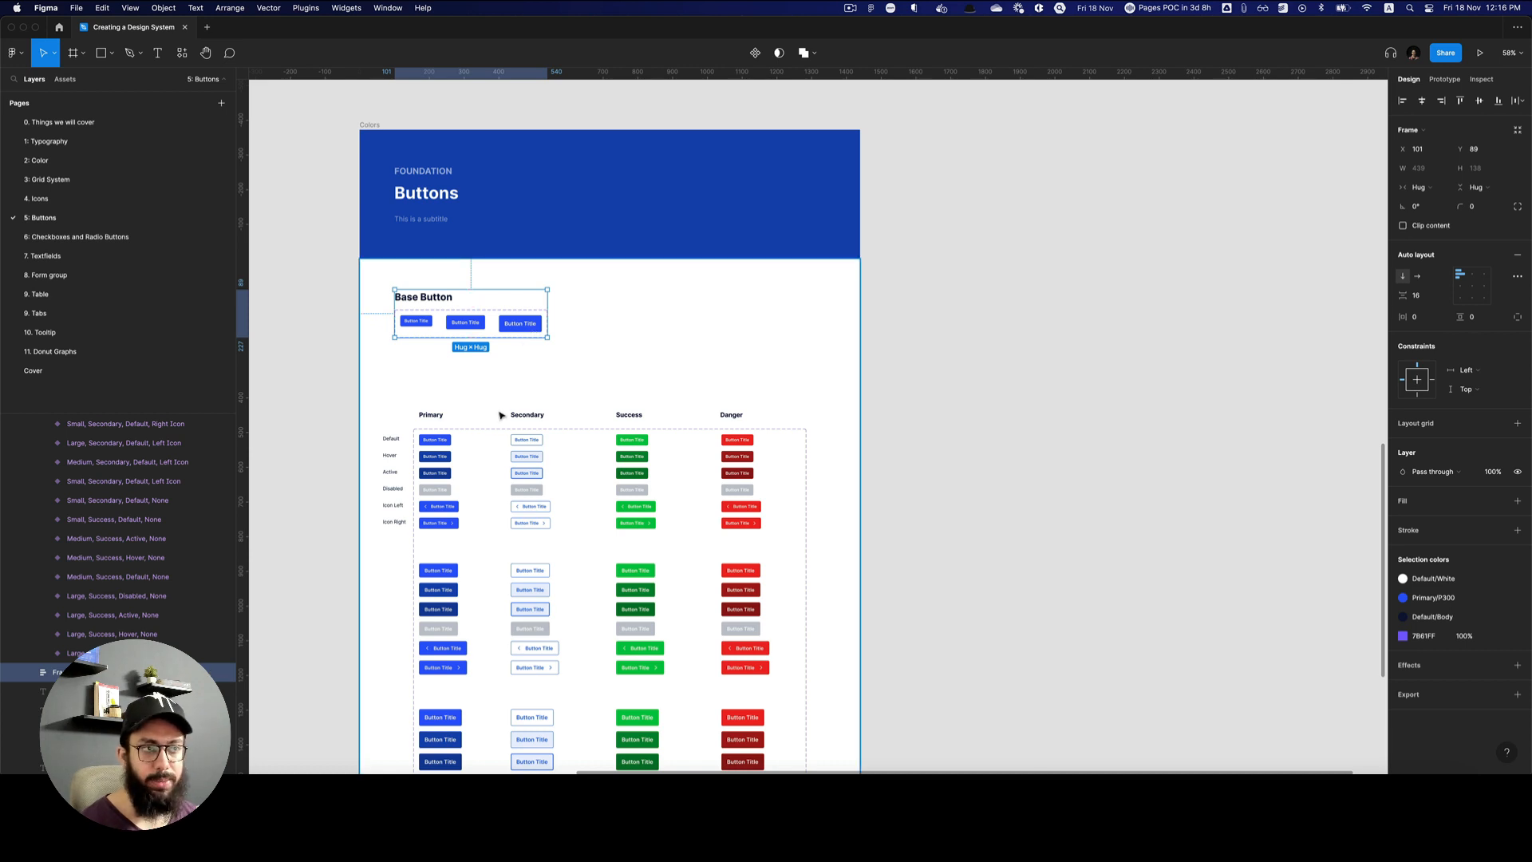
# Inspect the small base button variant and its text label.
pyautogui.click(427, 325)
pyautogui.doubleClick(427, 324)
pyautogui.press('z')
pyautogui.click(437, 318)
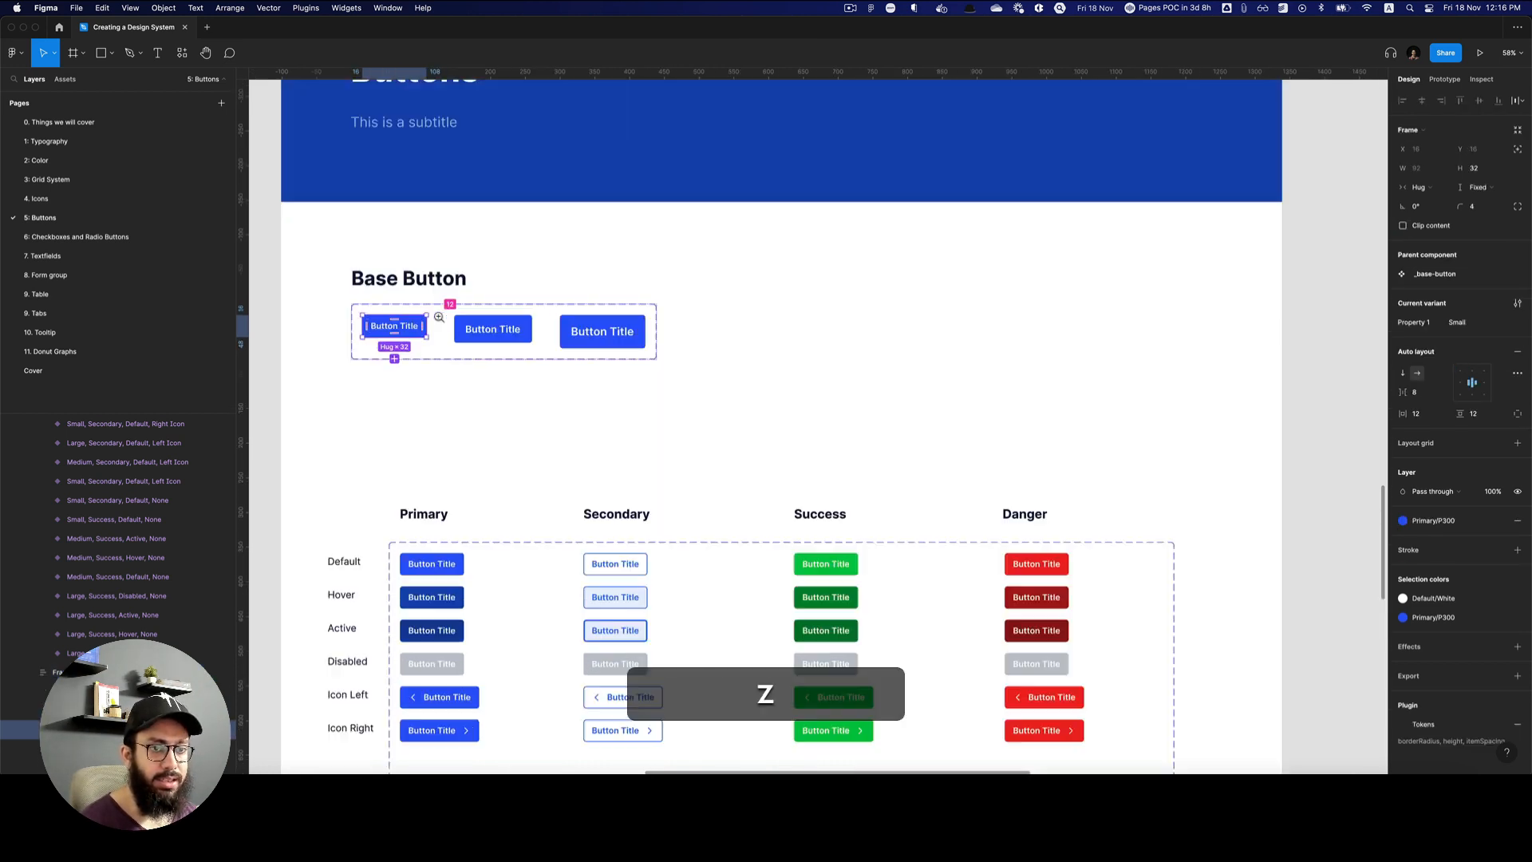
pyautogui.press('z')
pyautogui.keyDown('alt'); pyautogui.click(485, 326); pyautogui.keyUp('alt')
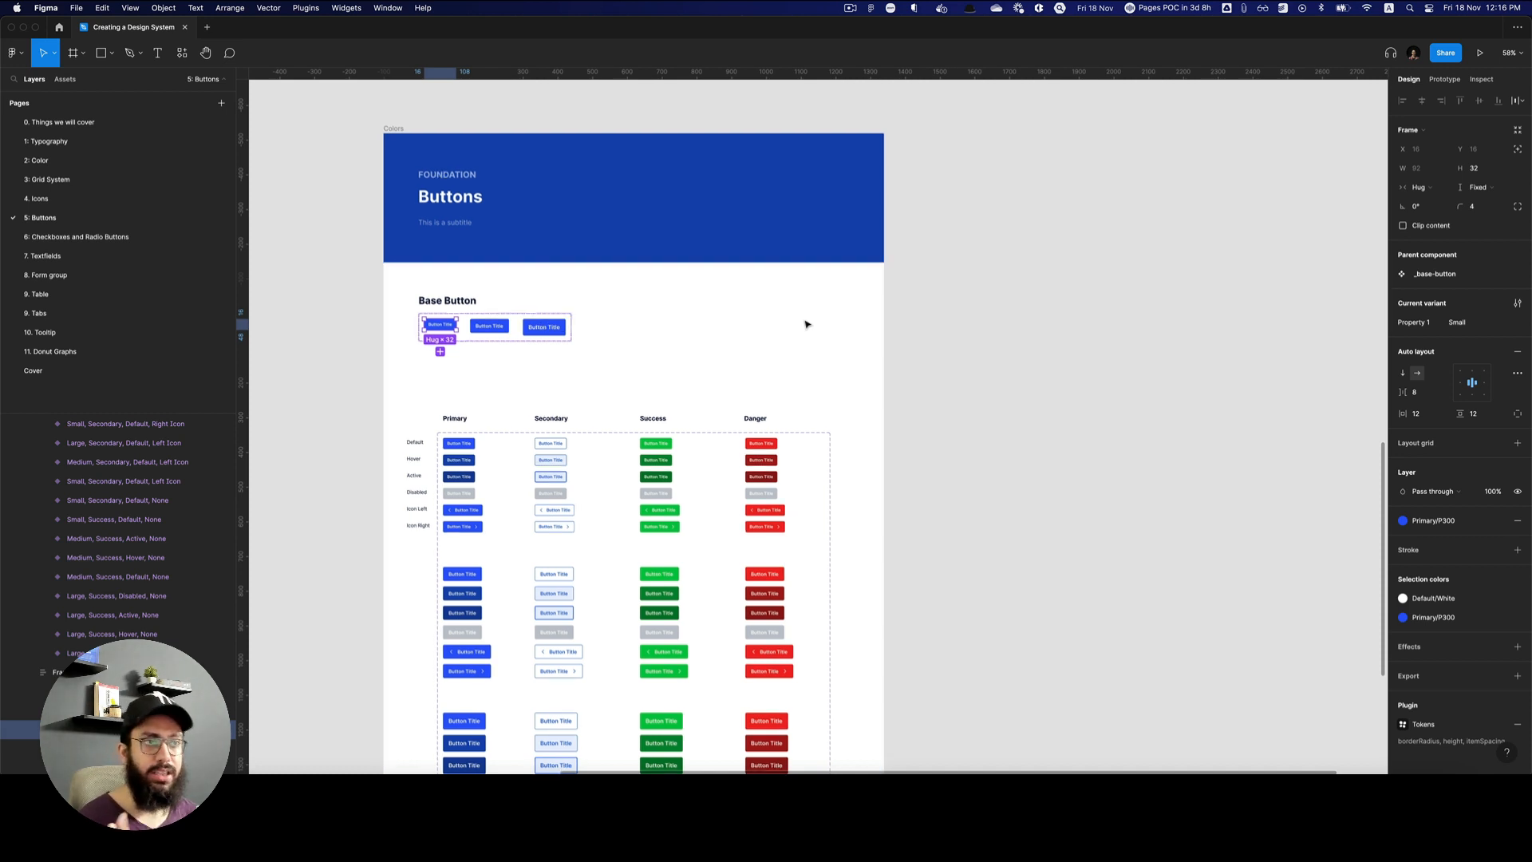
pyautogui.press('super')
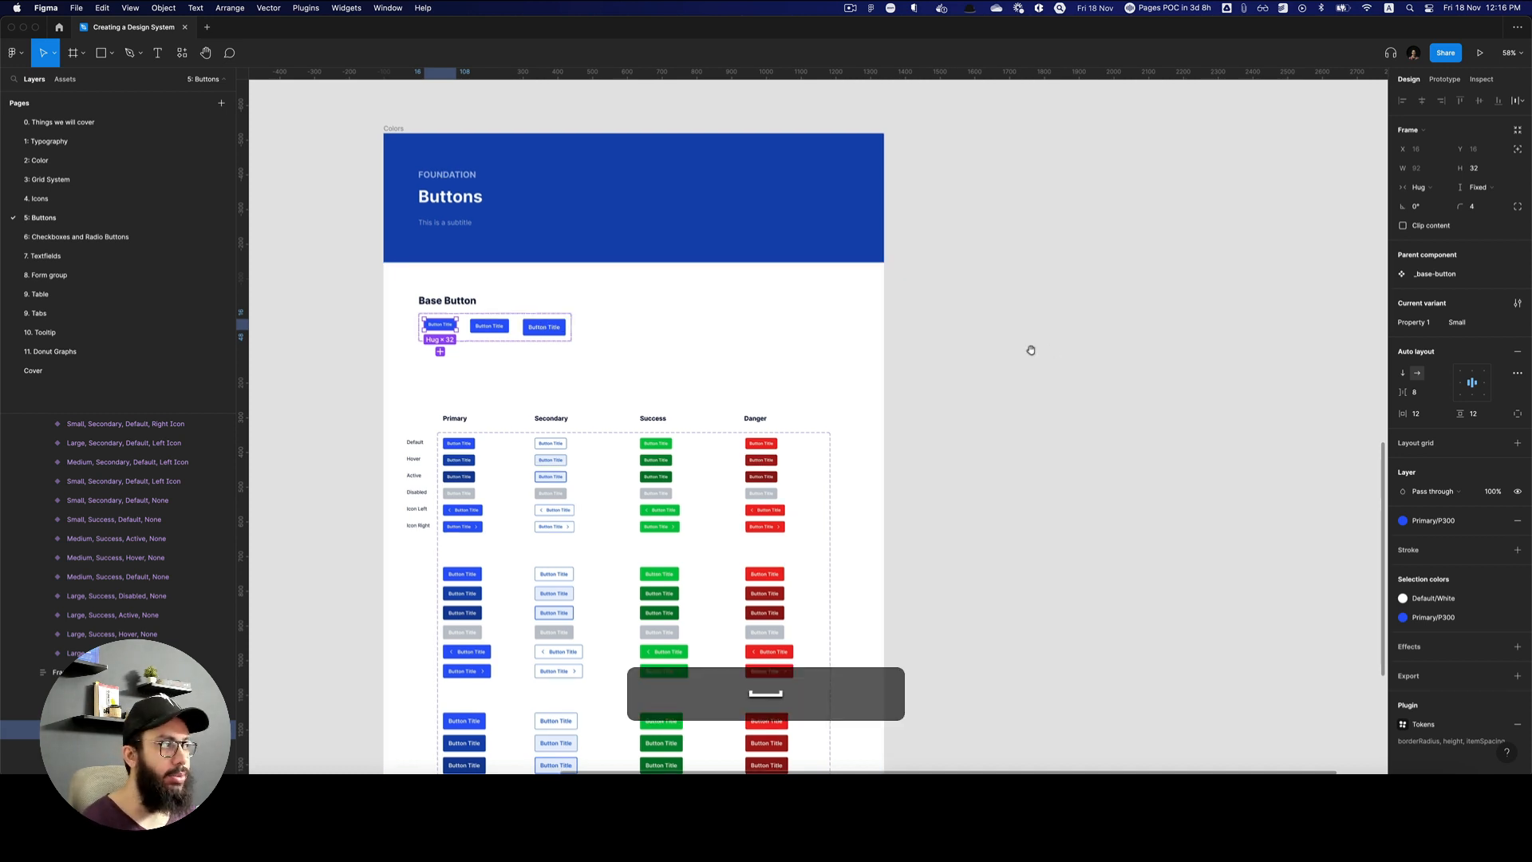
pyautogui.keyDown('super'); pyautogui.click(440, 326); pyautogui.keyUp('super')
# Add a text layer reading "Button" on the empty canvas beside the Colors frame.
pyautogui.press('space')
pyautogui.moveTo(1002, 332); pyautogui.dragTo(896, 342)
pyautogui.press('z')
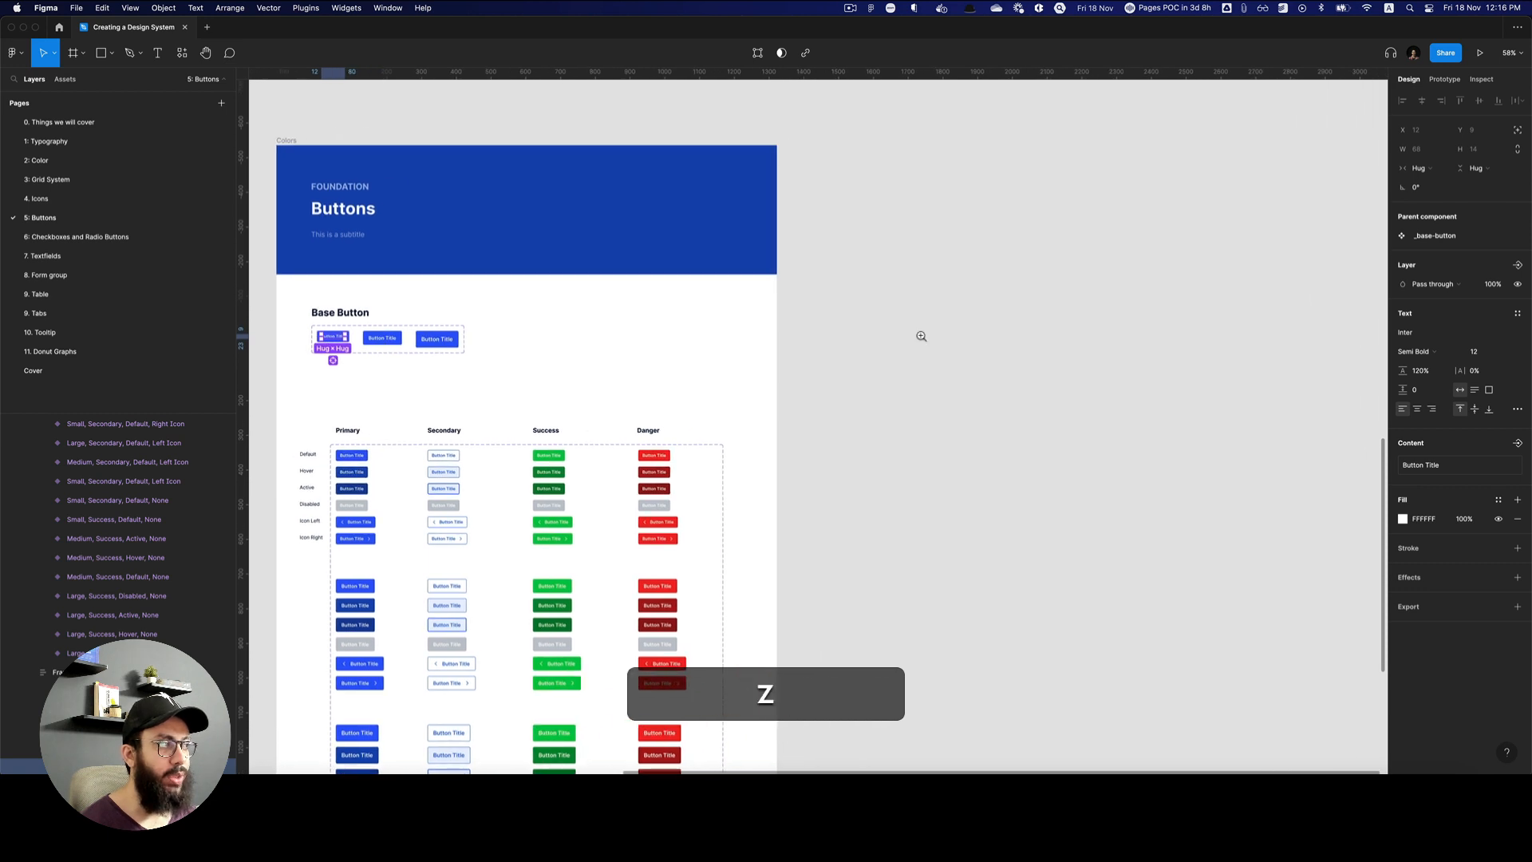
pyautogui.doubleClick(920, 336)
pyautogui.press('z')
pyautogui.keyDown('alt'); pyautogui.click(792, 354); pyautogui.keyUp('alt')
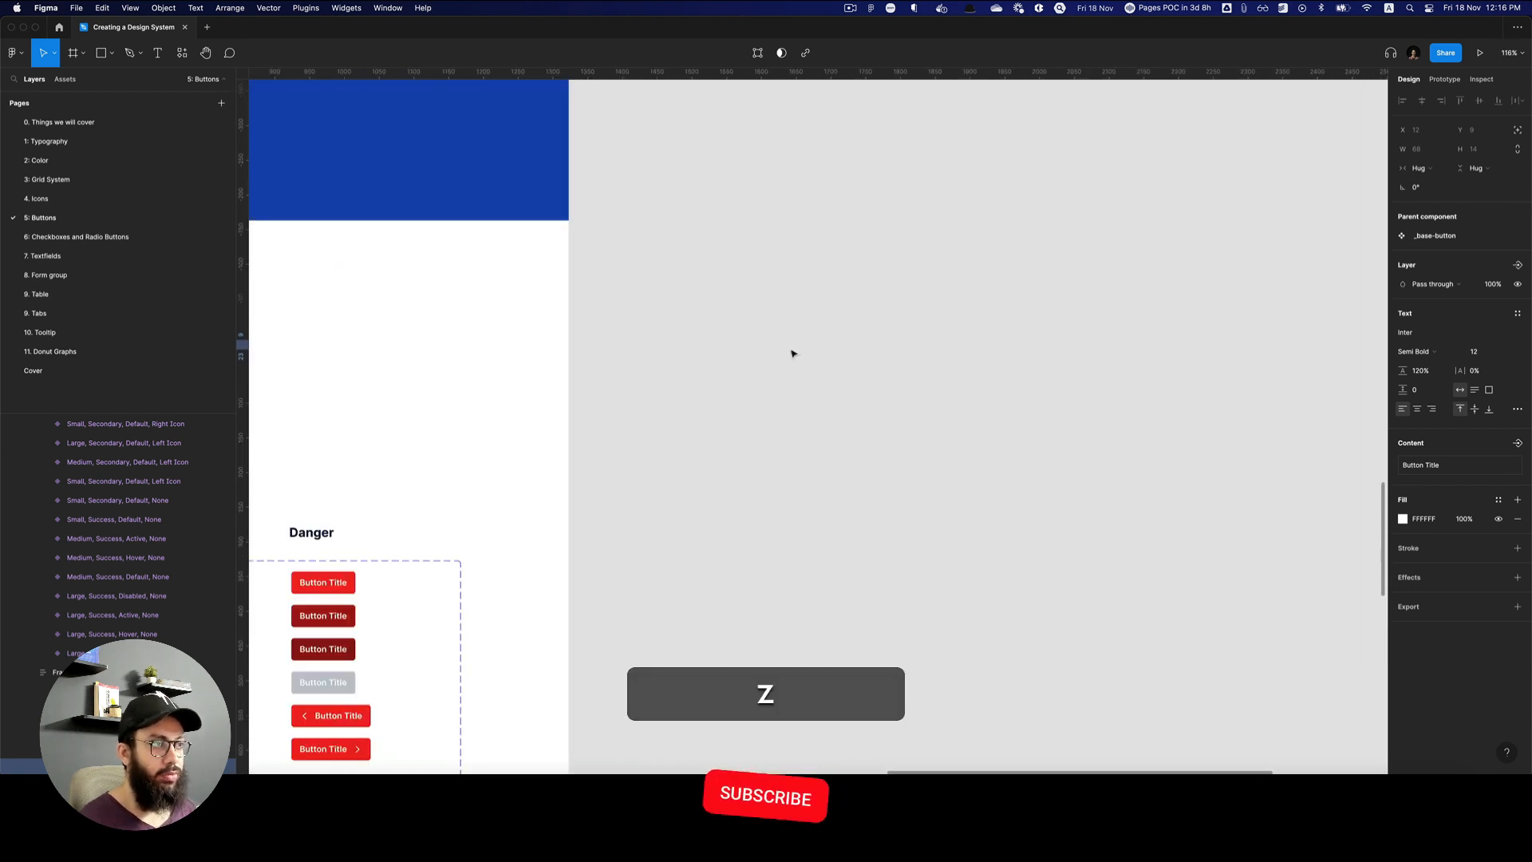
pyautogui.press('a')
pyautogui.press('t')
pyautogui.click(802, 351)
pyautogui.write('Button')
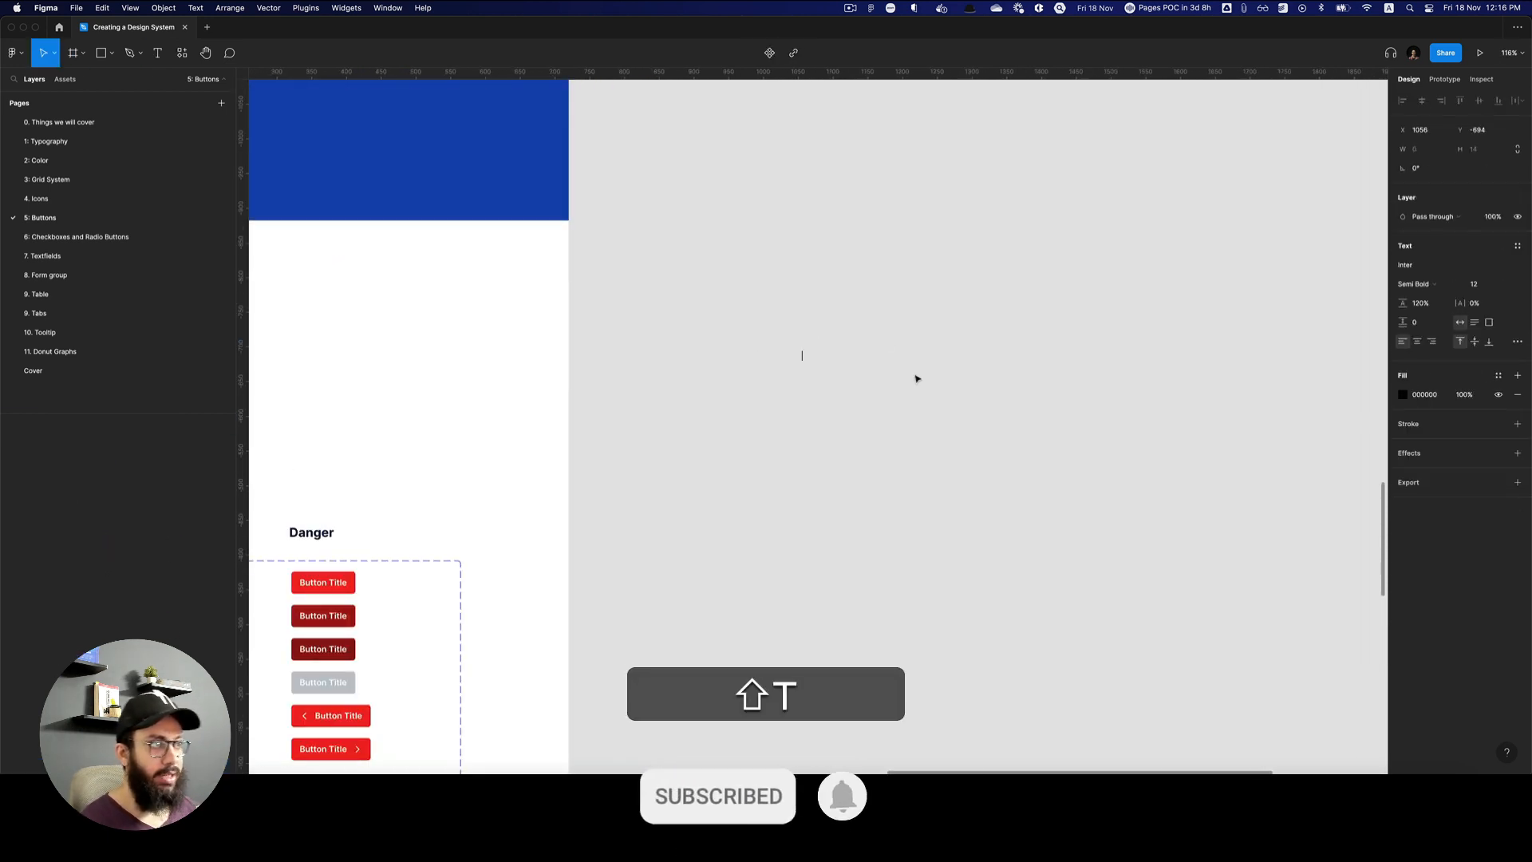
pyautogui.press('Escape')
pyautogui.press('z')
pyautogui.click(914, 375)
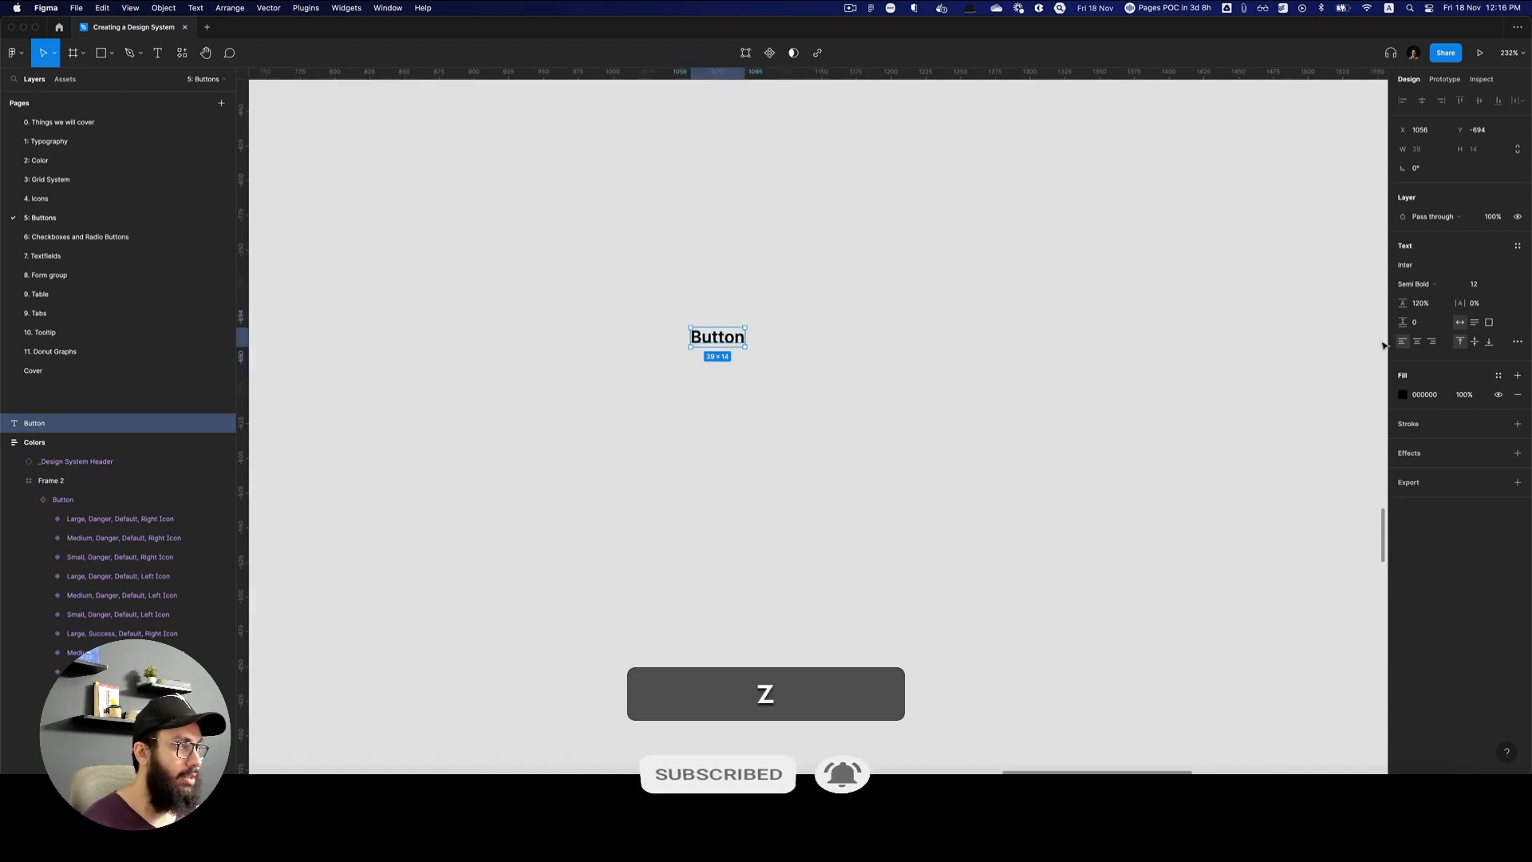
# Wrap the new Button text layer in an auto layout frame.
pyautogui.press('shift')
pyautogui.hotkey('shift', 'z')
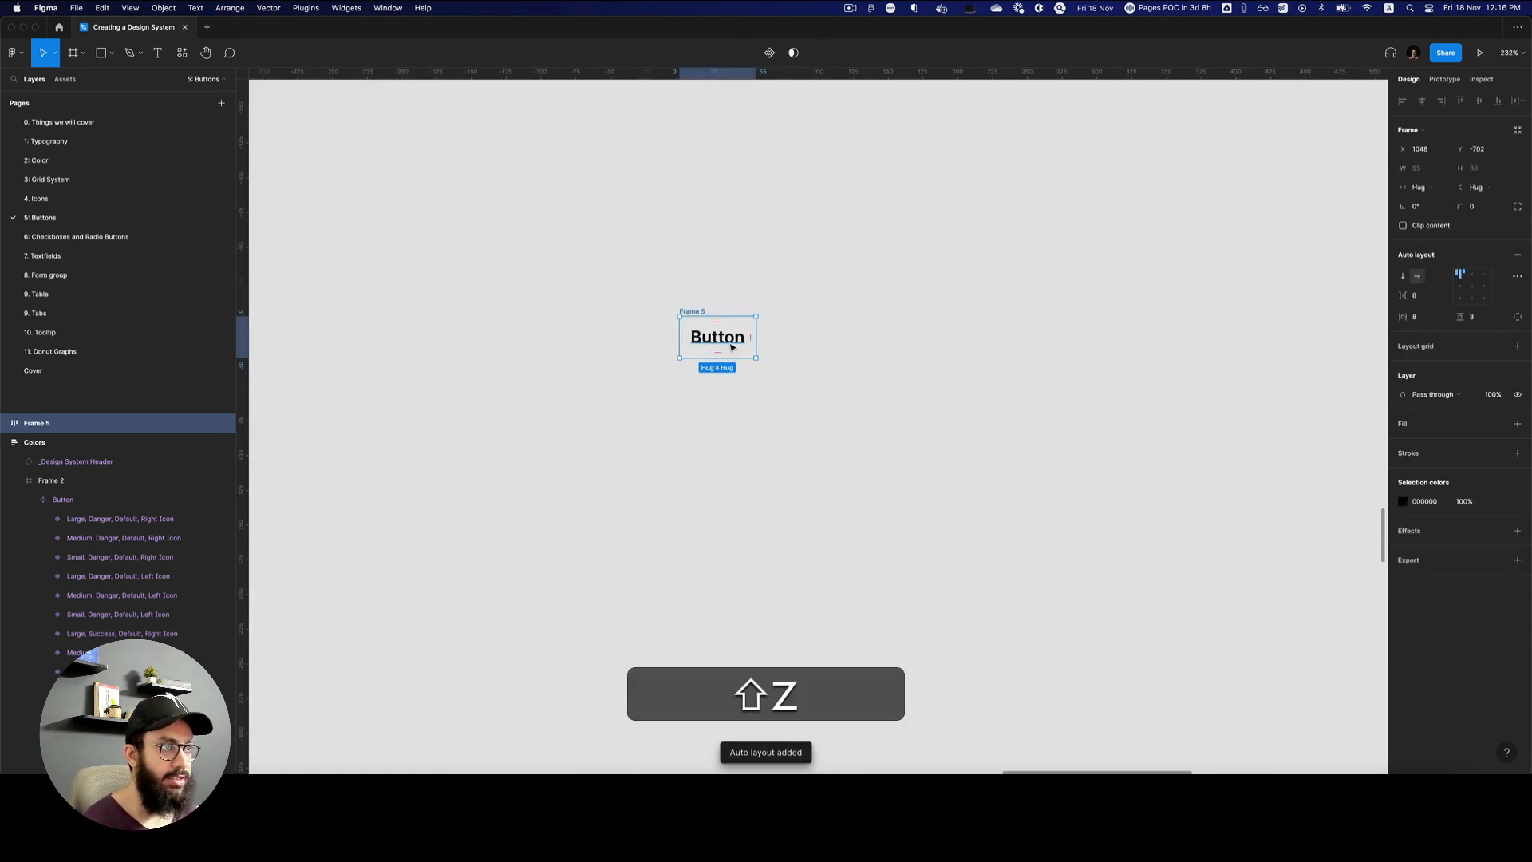
pyautogui.hotkey('shift', 'a')
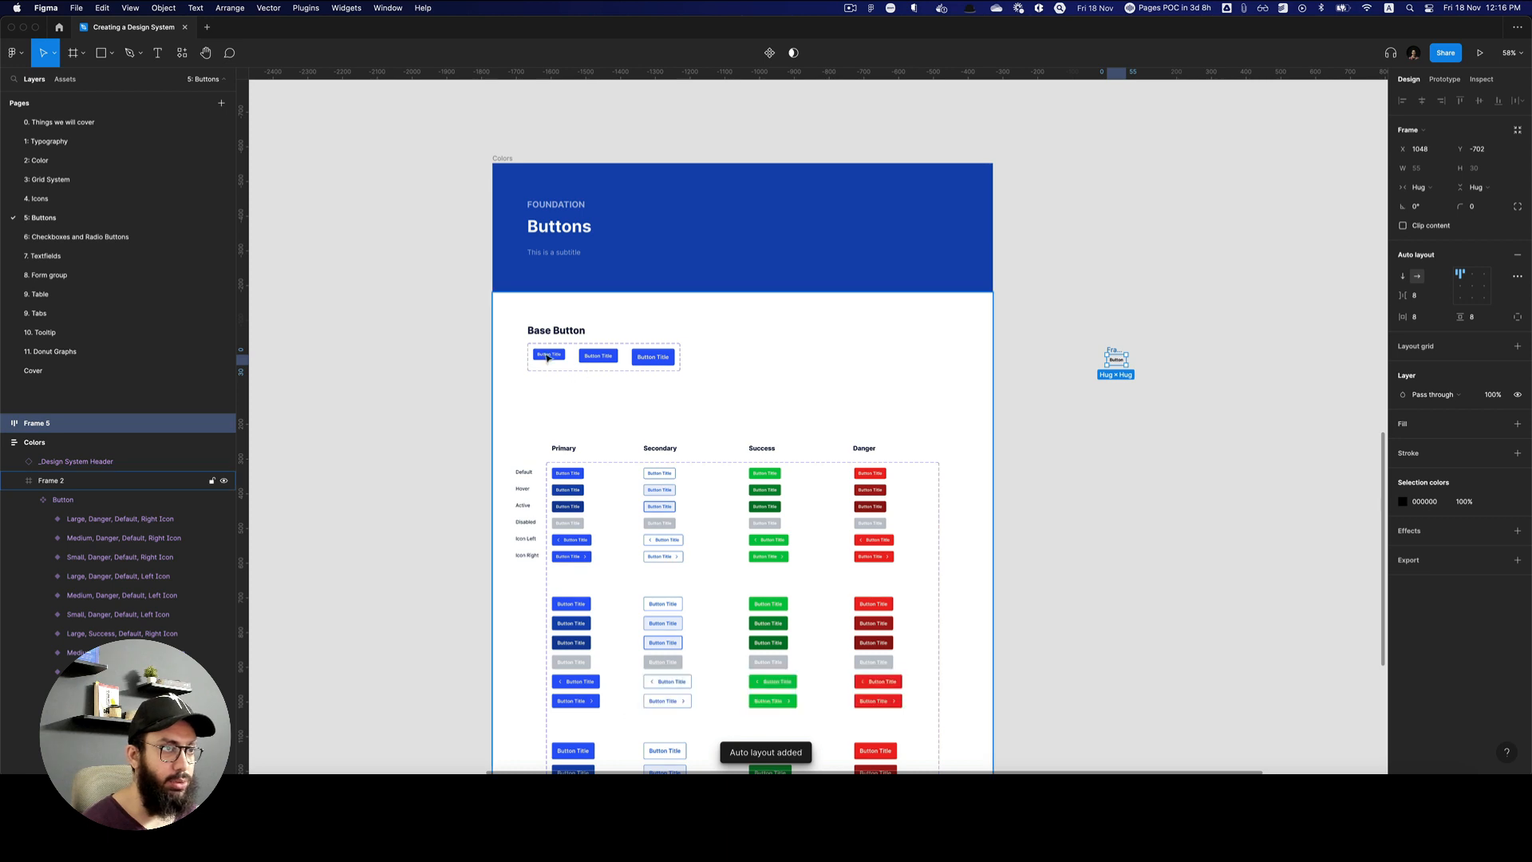
# Check the layout properties of the small, medium and large base buttons, and return to the new auto layout frame.
pyautogui.doubleClick(548, 356)
pyautogui.doubleClick(547, 357)
pyautogui.click(608, 359)
pyautogui.click(649, 359)
pyautogui.press('space')
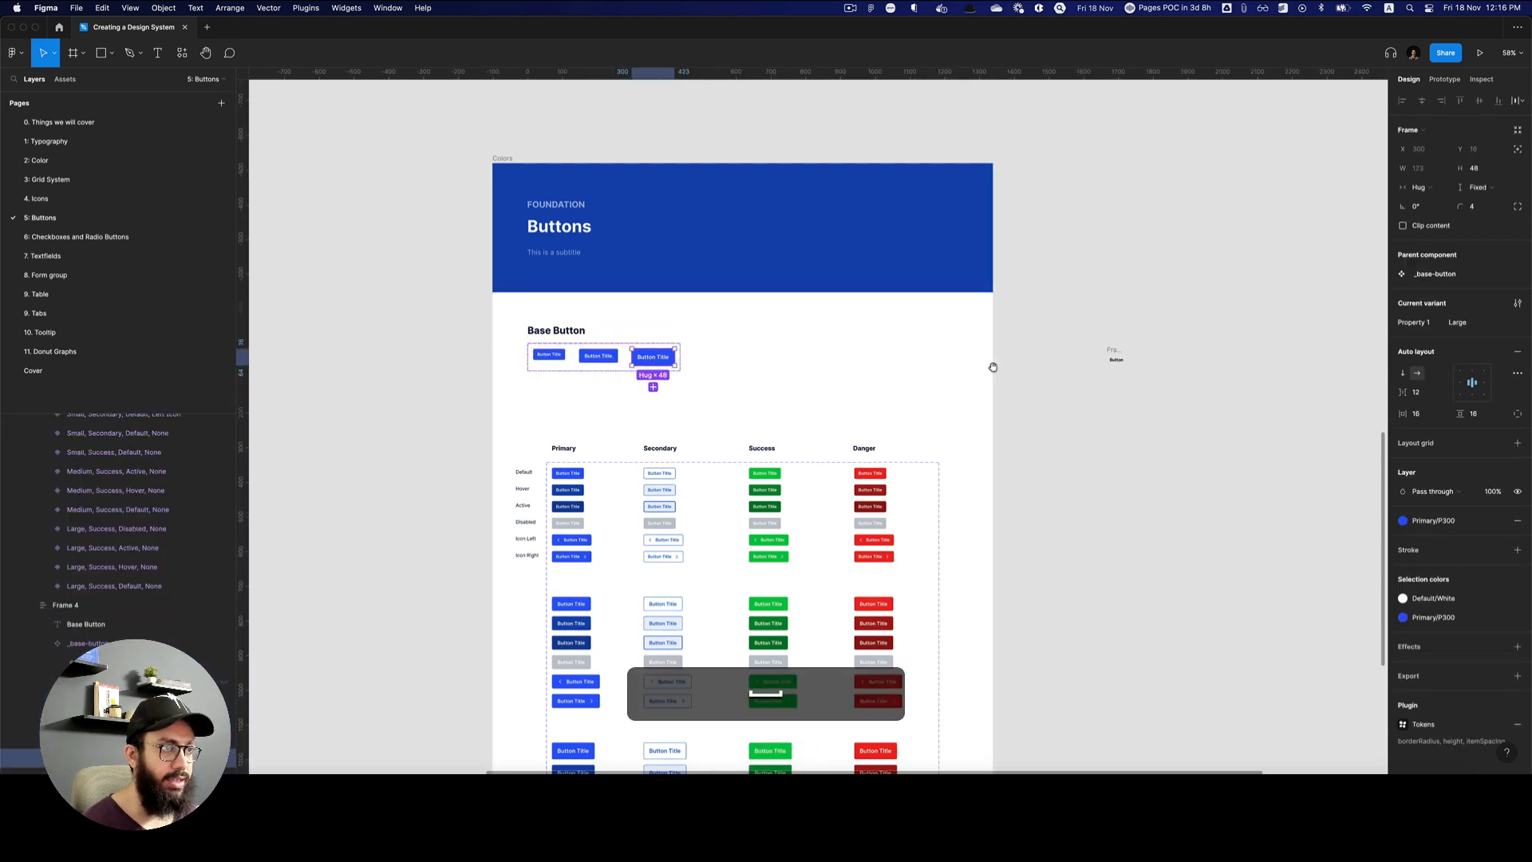
pyautogui.moveTo(1160, 349); pyautogui.dragTo(755, 344)
pyautogui.press('z')
pyautogui.doubleClick(768, 339)
pyautogui.click(526, 380)
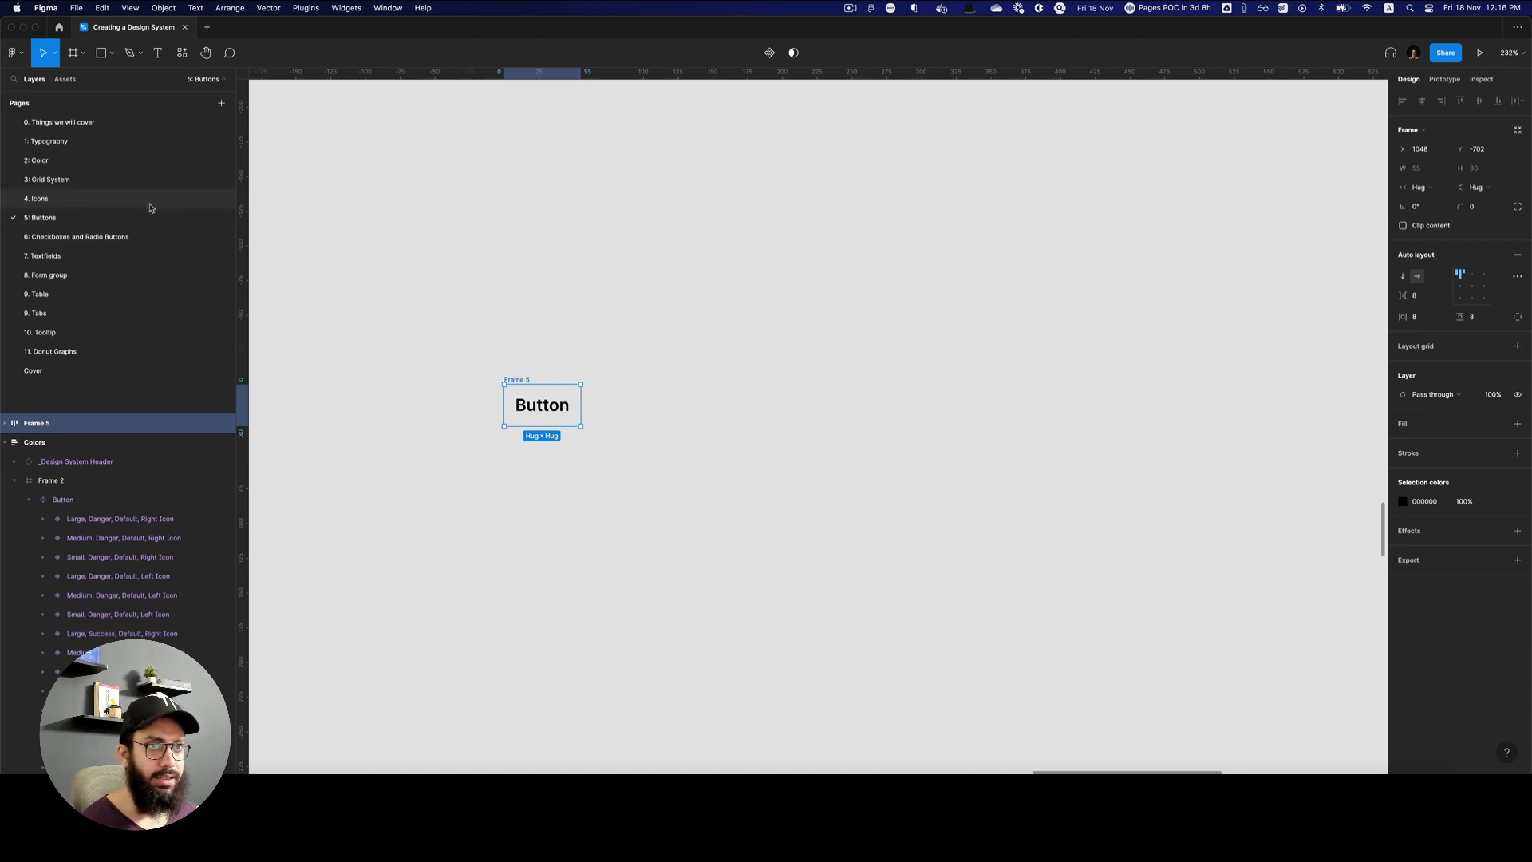
# Search the component libraries for "arrow-left" and "angle-left" icons.
pyautogui.press('shift')
pyautogui.hotkey('shift', 'i')
pyautogui.write('ar')
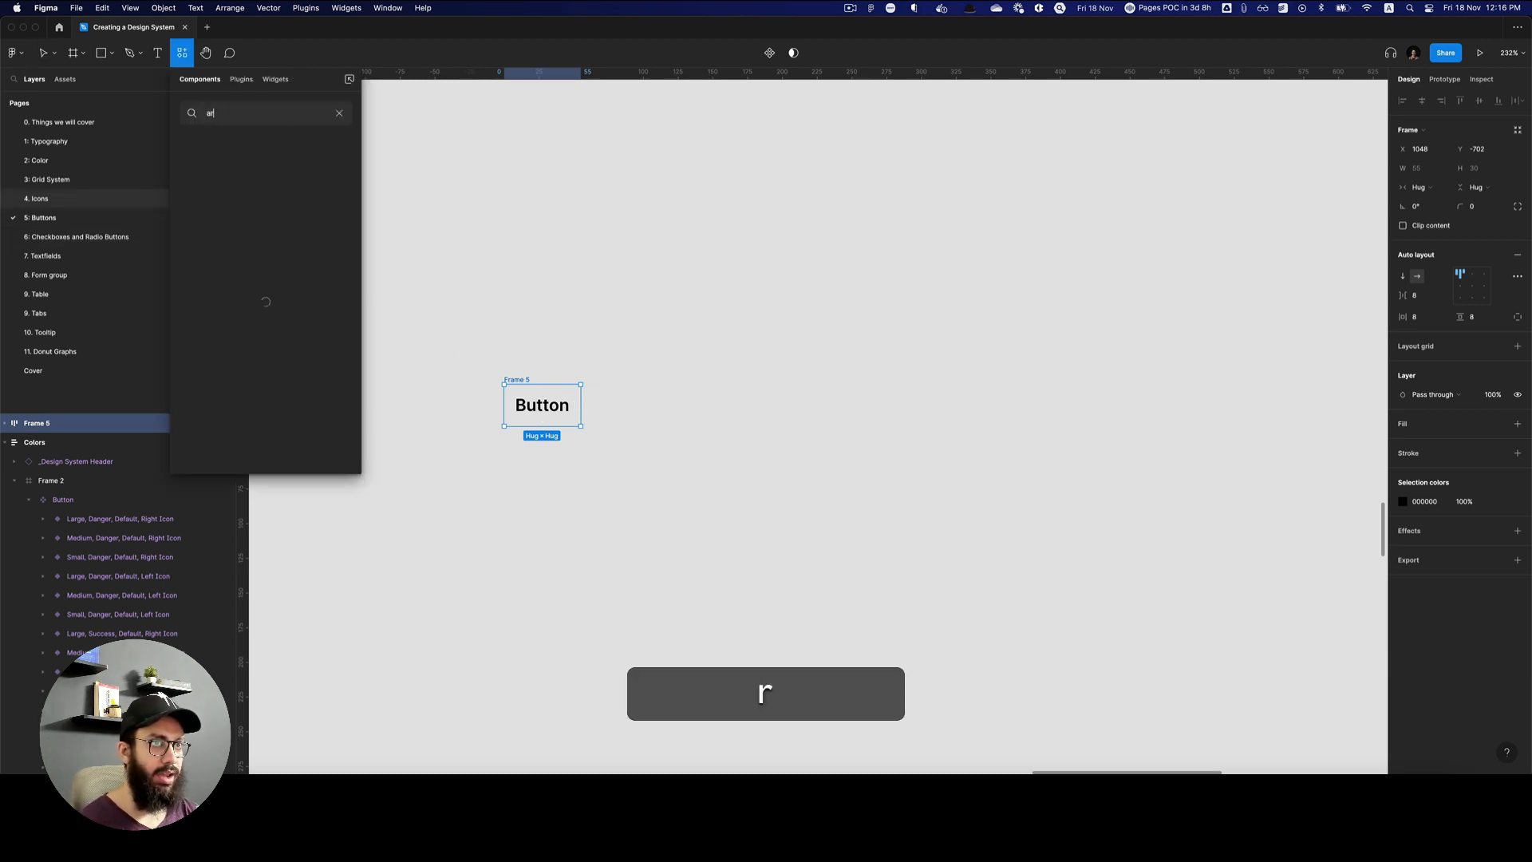
pyautogui.write('roe-left')
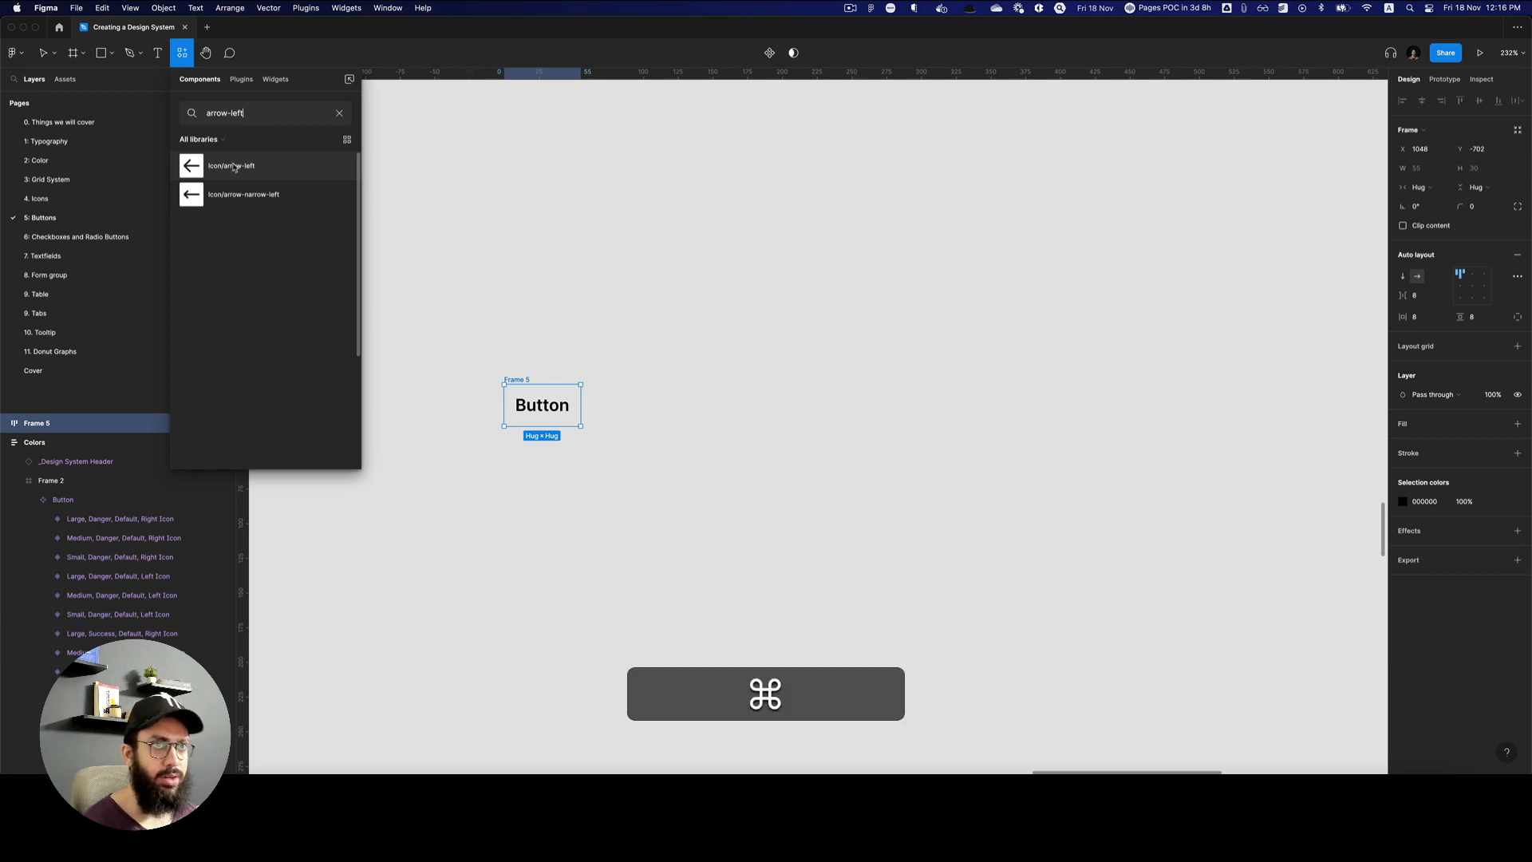
pyautogui.press('super+a')
pyautogui.write('angle-left')
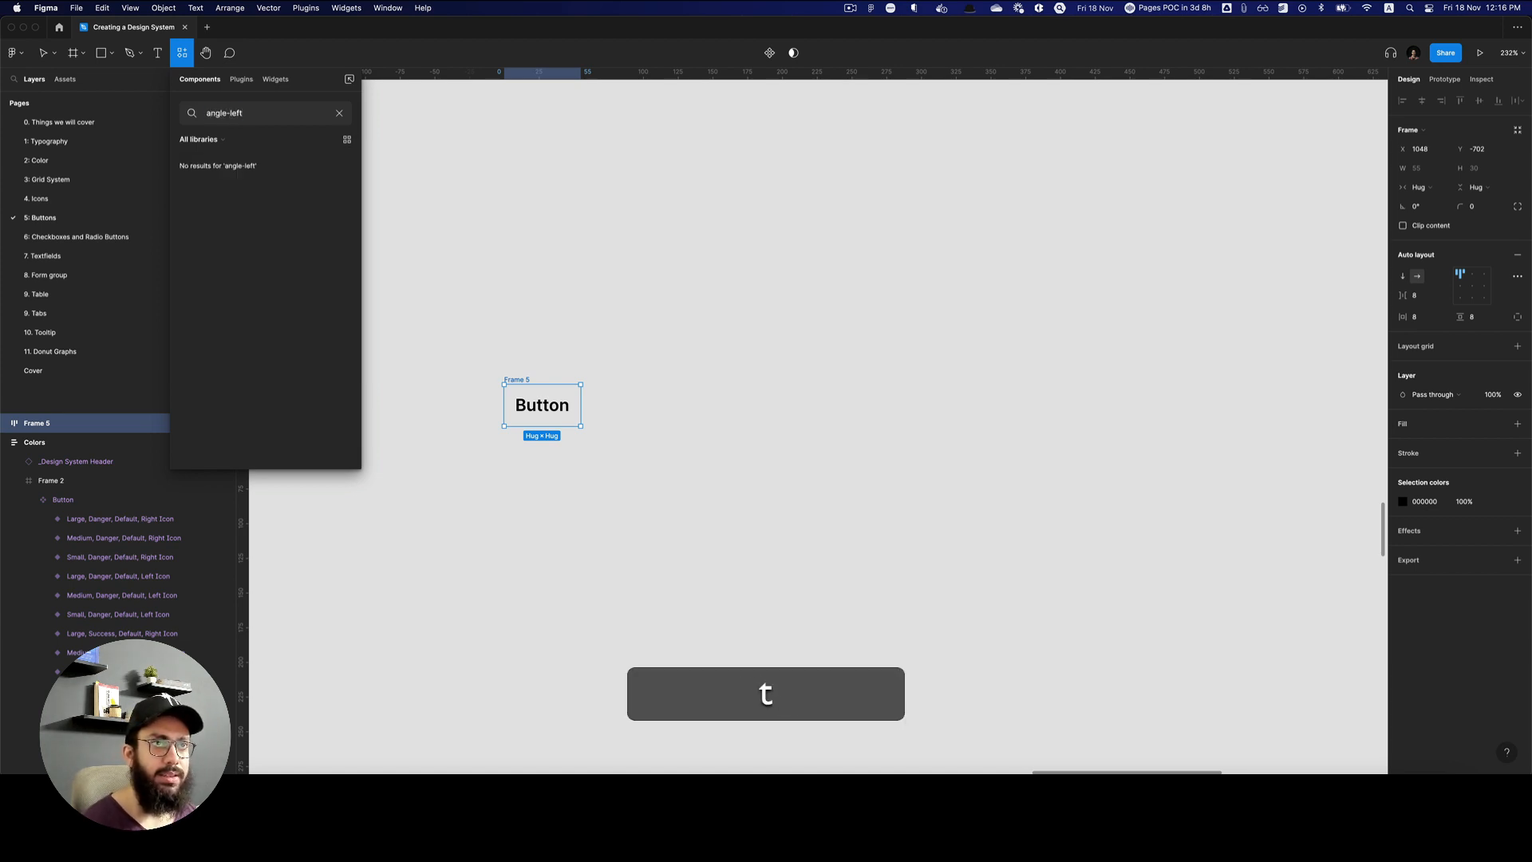
# Search the components for "chevron-left" and place the cheveron-left icon before the Button text inside the auto layout frame.
pyautogui.press('super+a')
pyautogui.write('chevron-left')
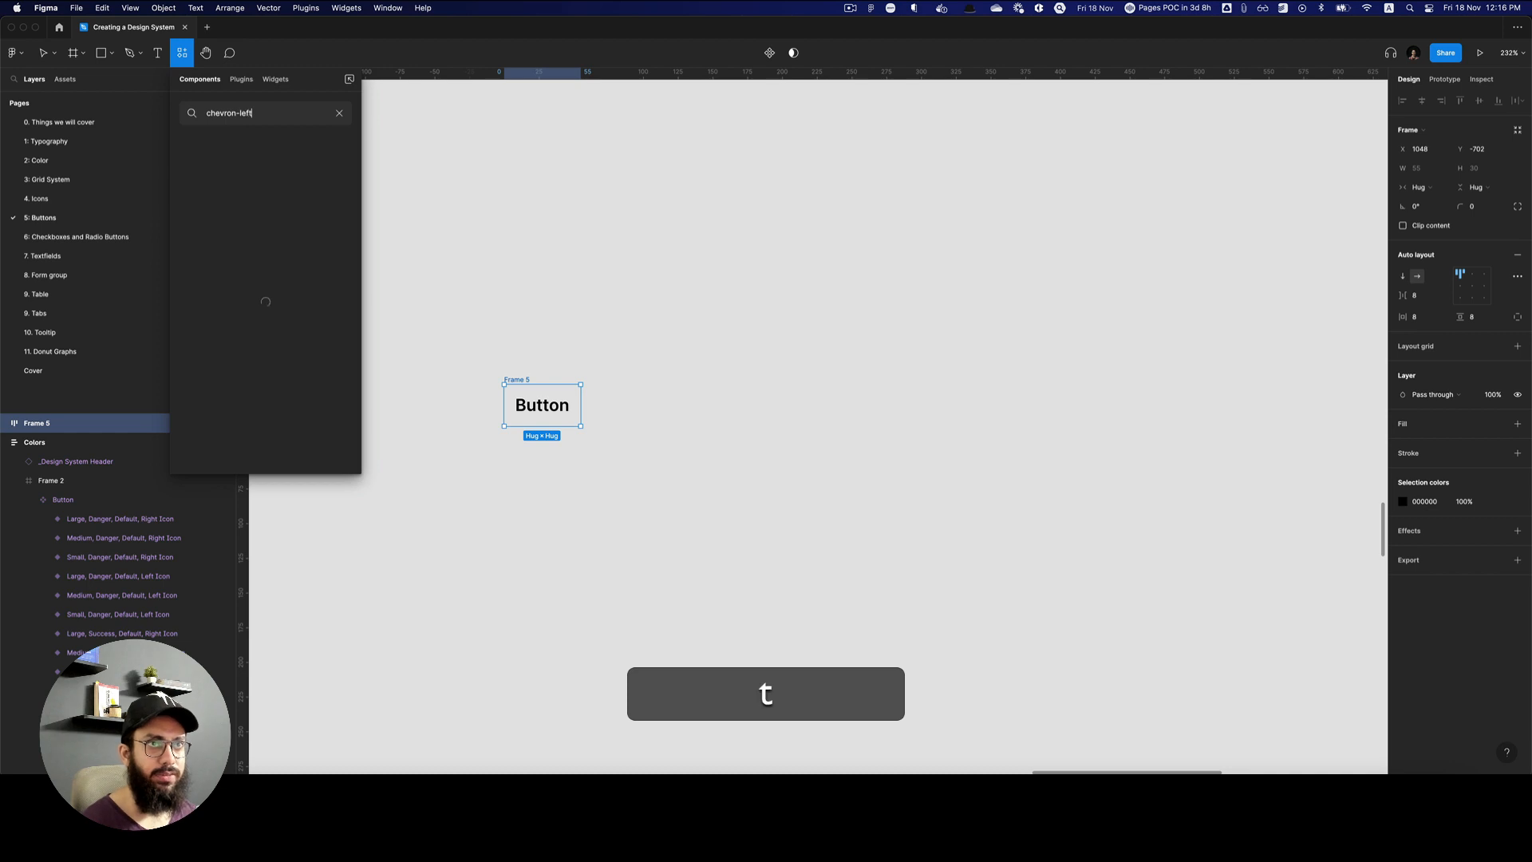
pyautogui.click(633, 485)
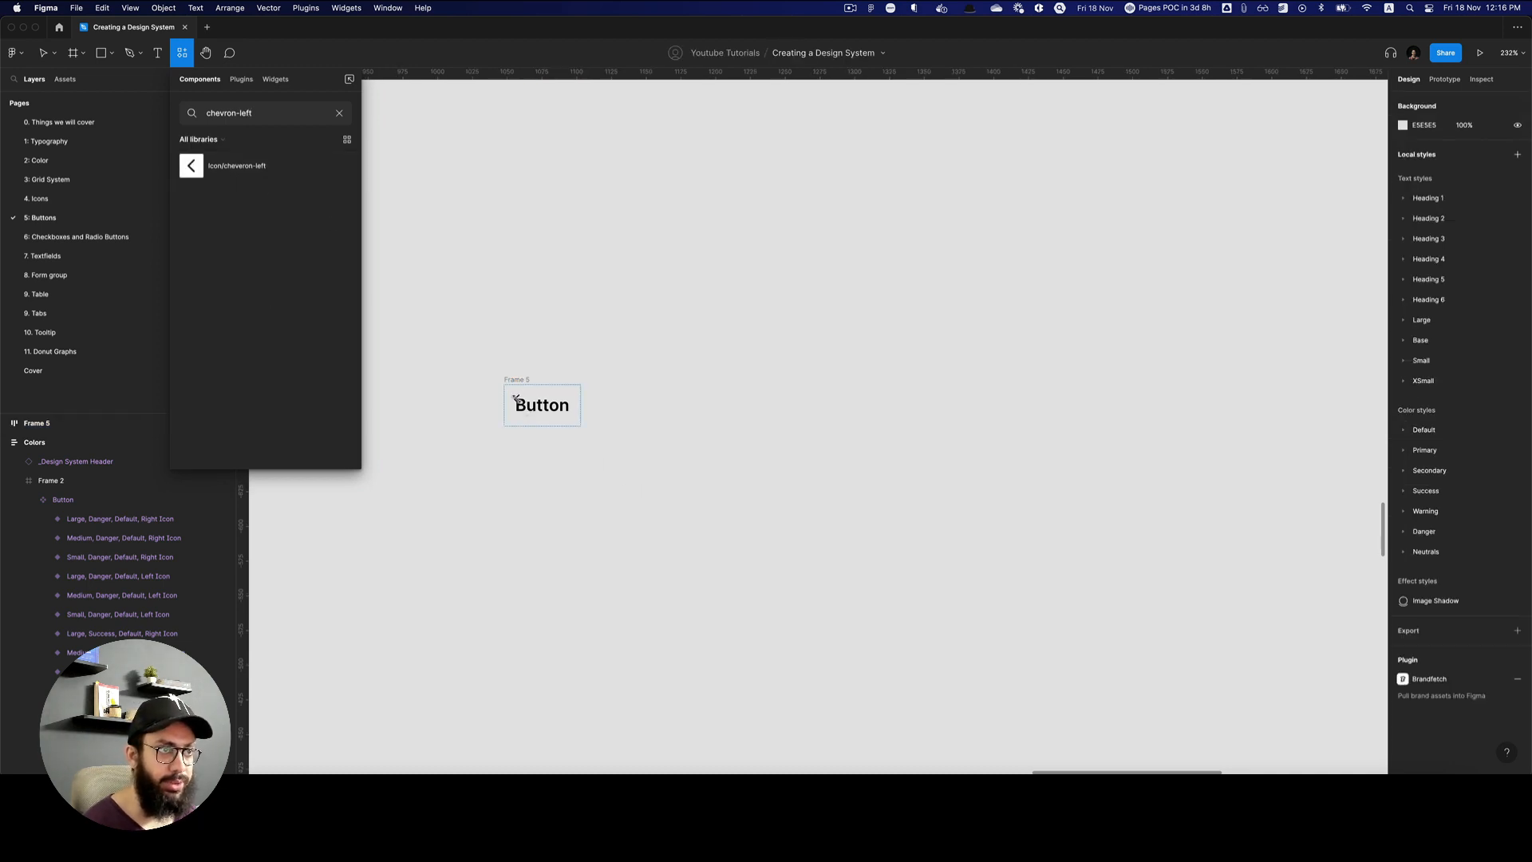
pyautogui.moveTo(515, 396); pyautogui.dragTo(517, 403)
# Try to scale the chevron icon by a factor of 16 and undo the scaling.
pyautogui.press('shift+super+s')
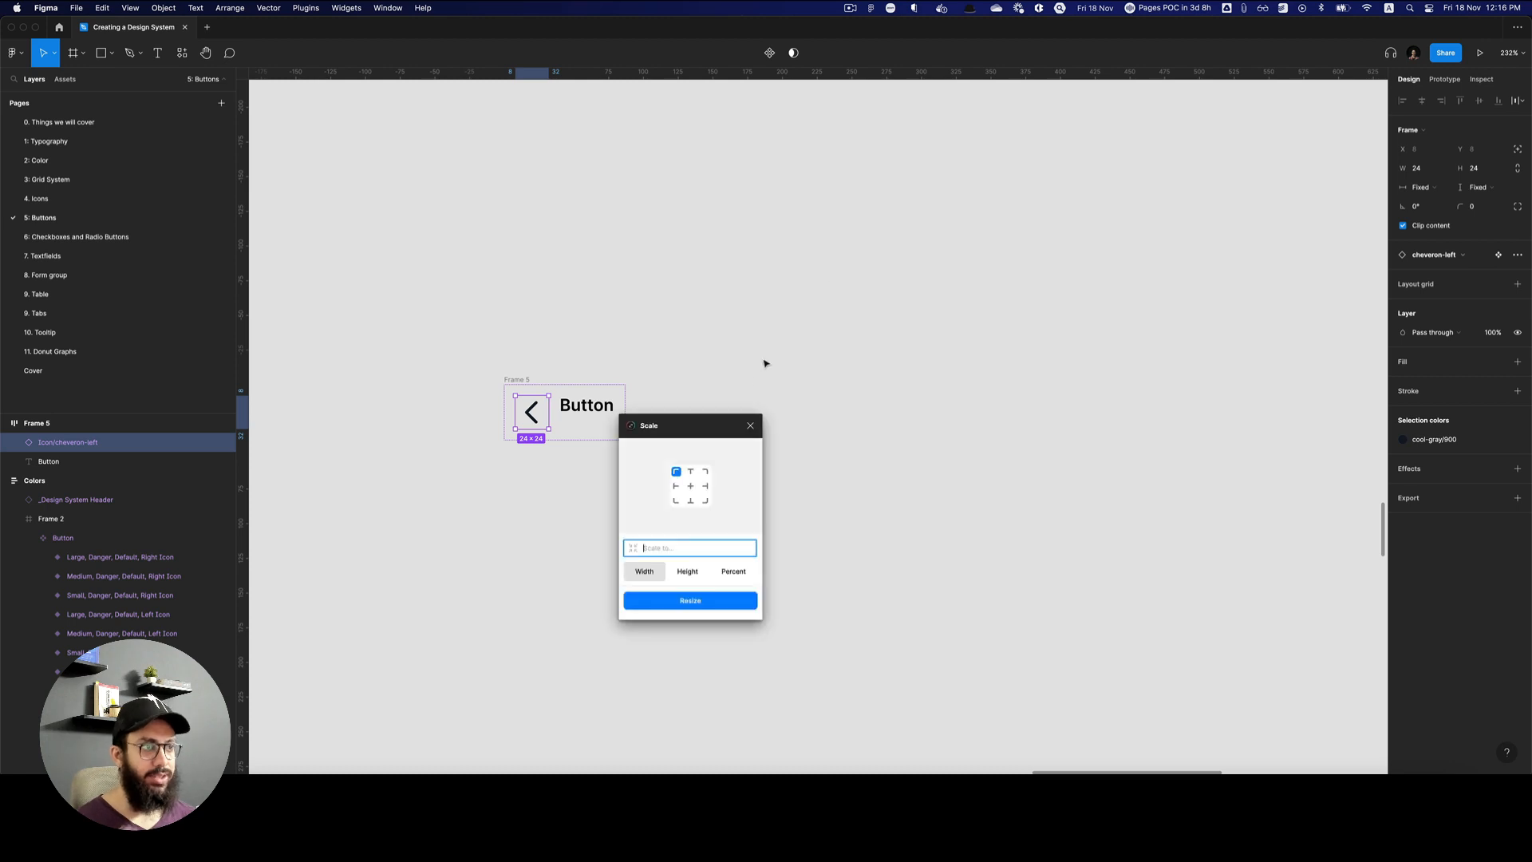
pyautogui.click(750, 428)
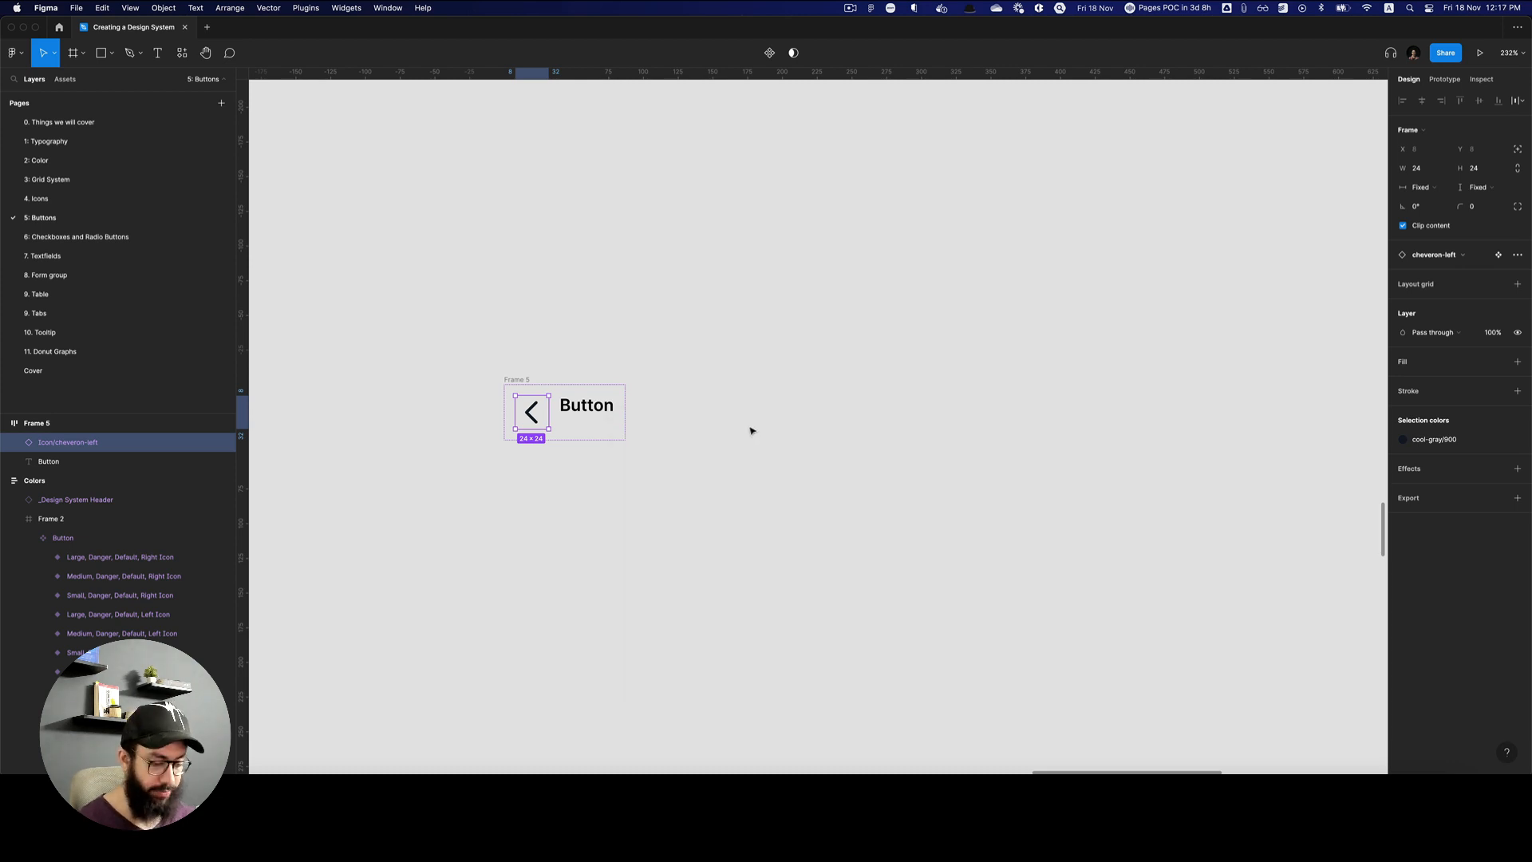
pyautogui.write('k')
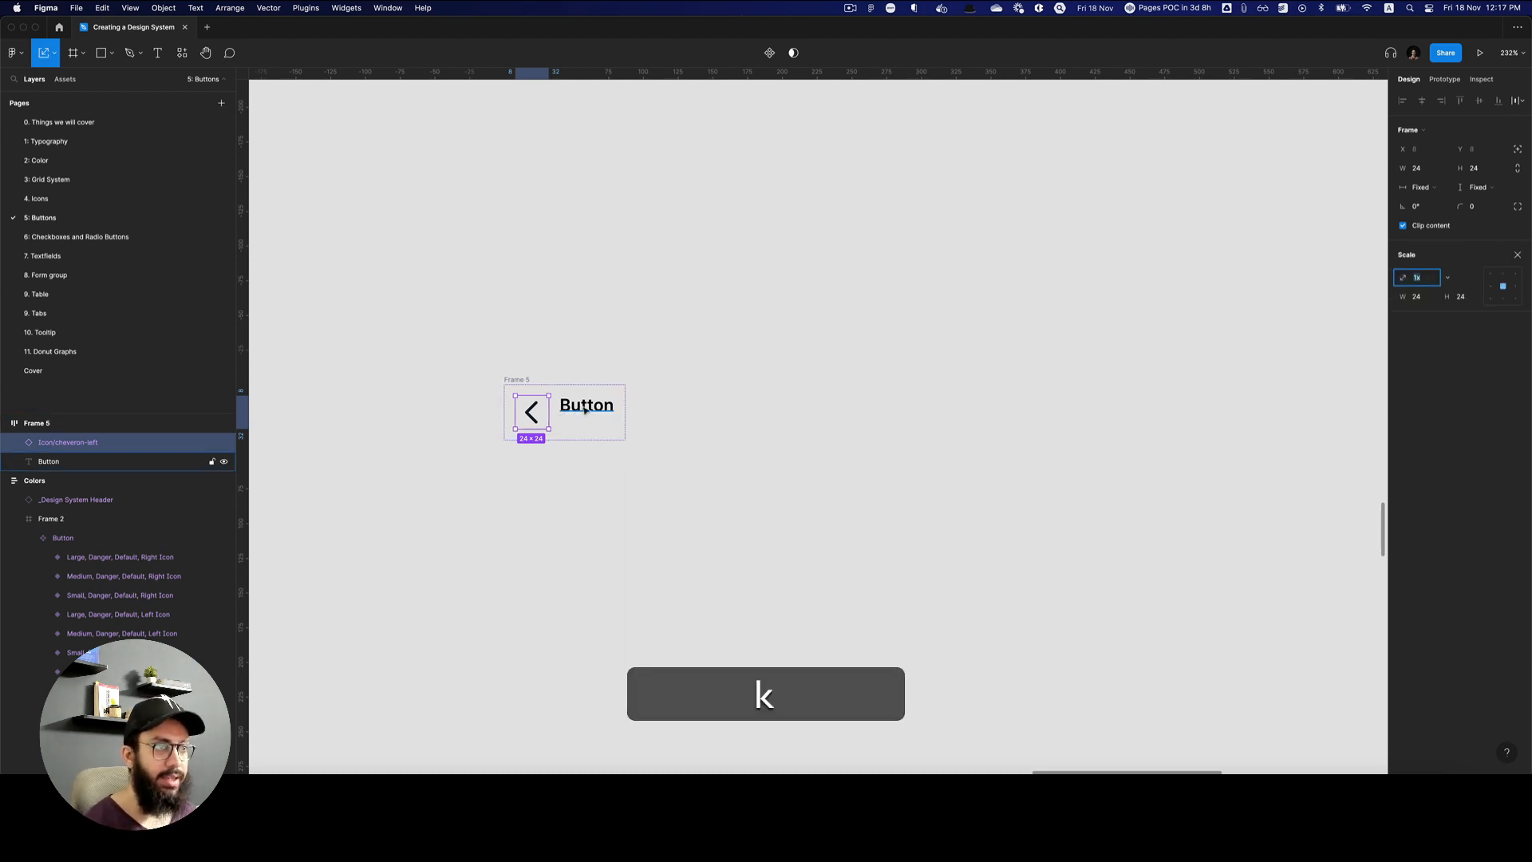
pyautogui.write('16x')
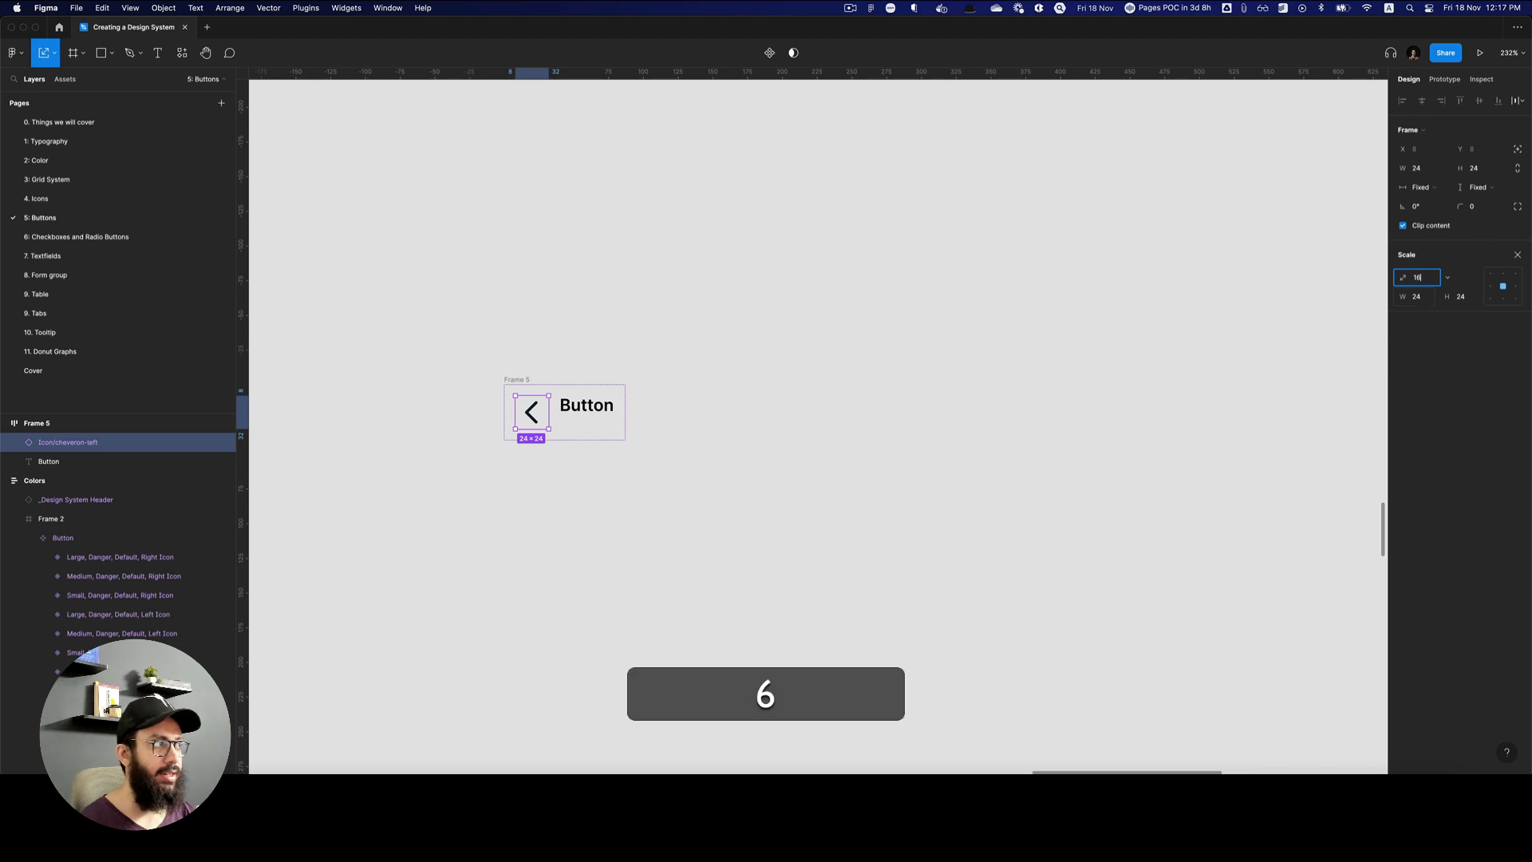
pyautogui.press('Return')
pyautogui.press('super+z')
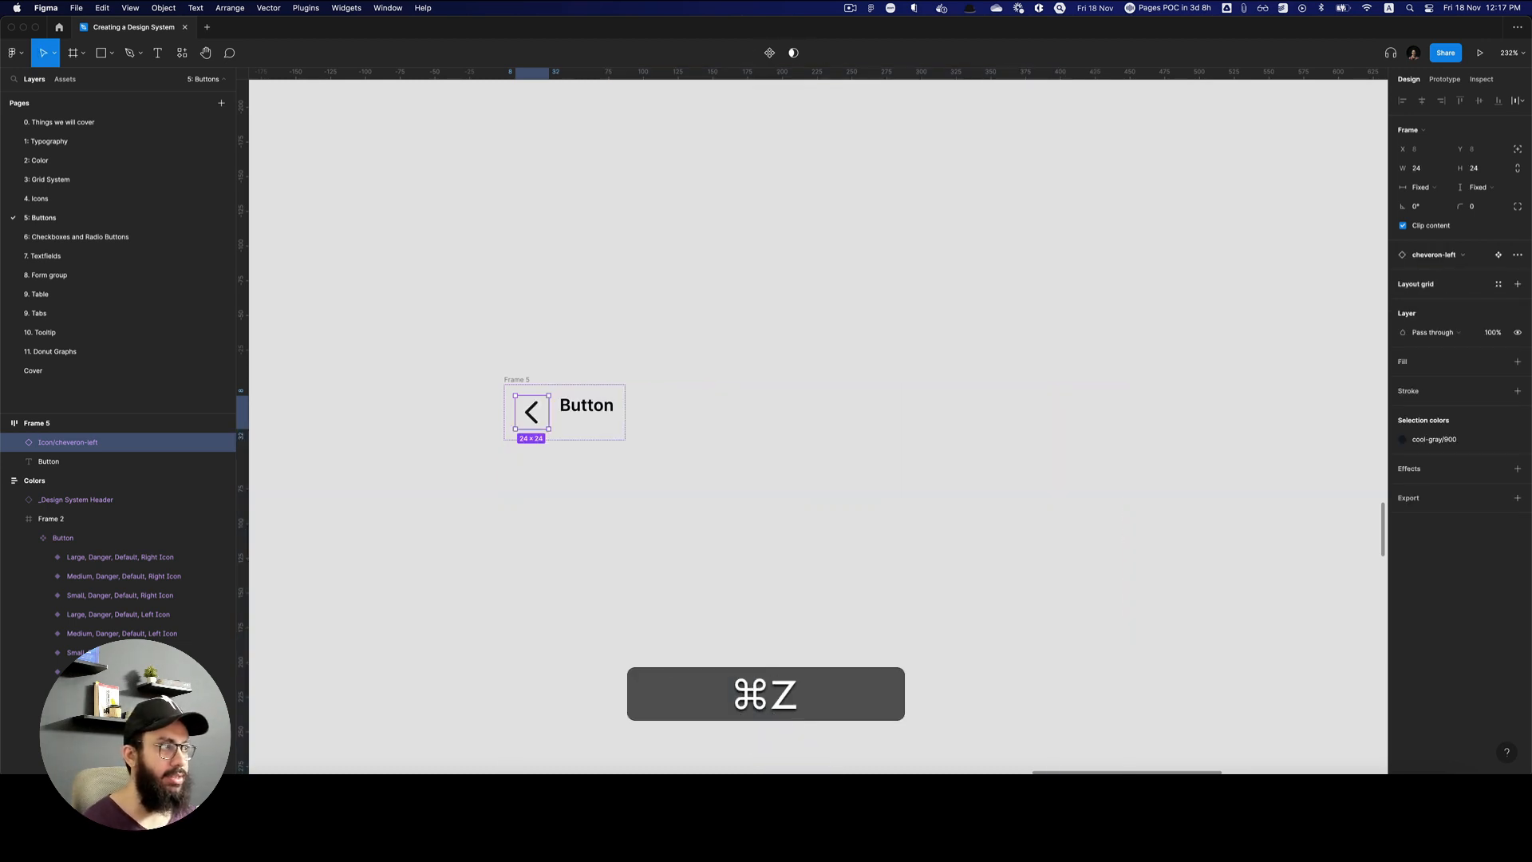
# Scale the chevron icon to a width of 16 px and align the button frame's contents to left centre.
pyautogui.press('k')
pyautogui.press('Tab')
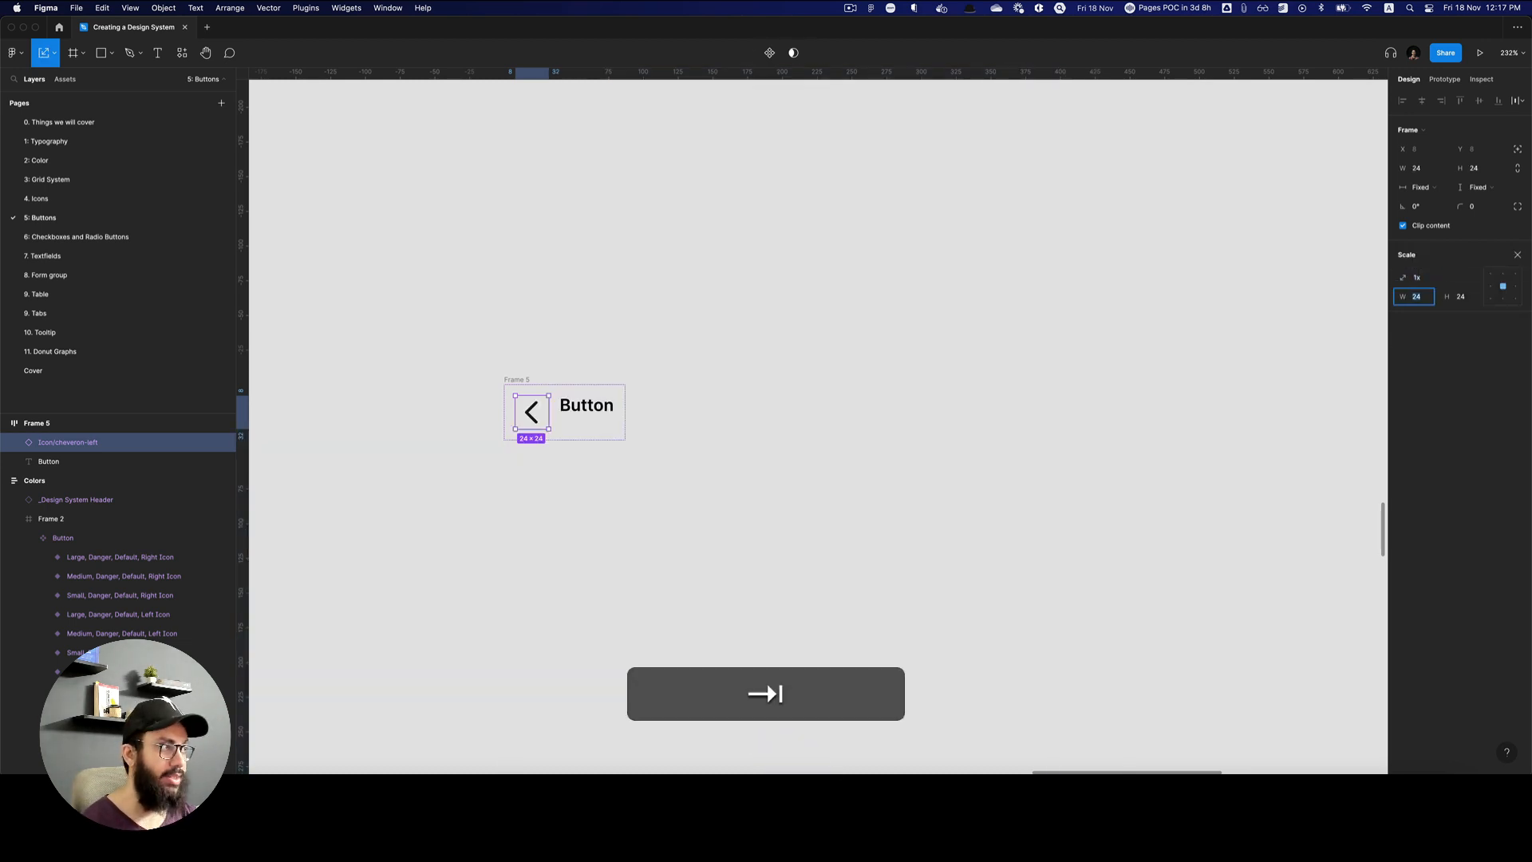
pyautogui.write('16px')
pyautogui.press('Return')
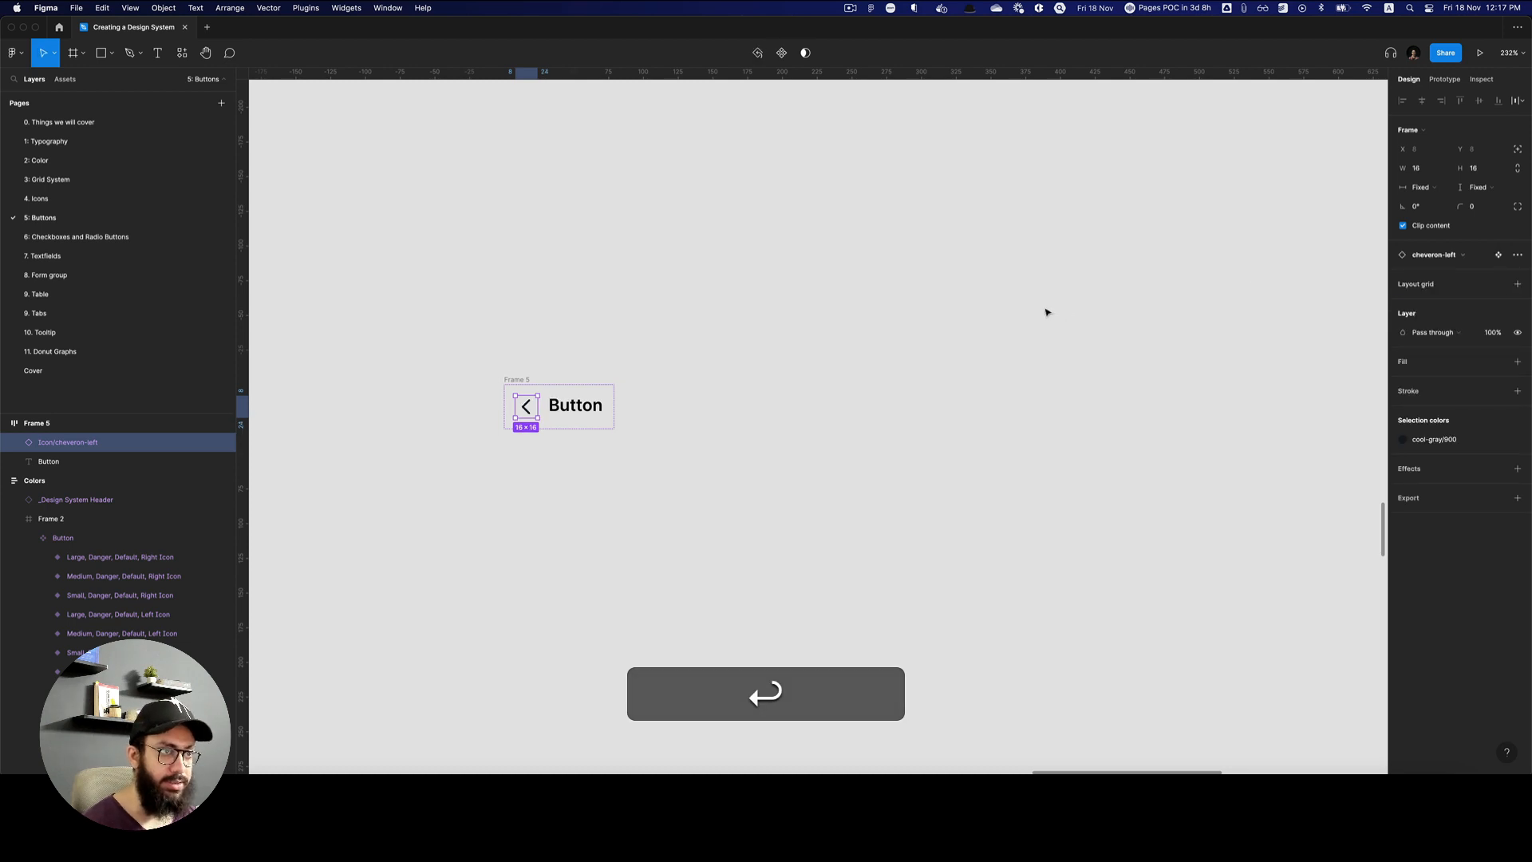
pyautogui.hotkey('shift', 'Return')
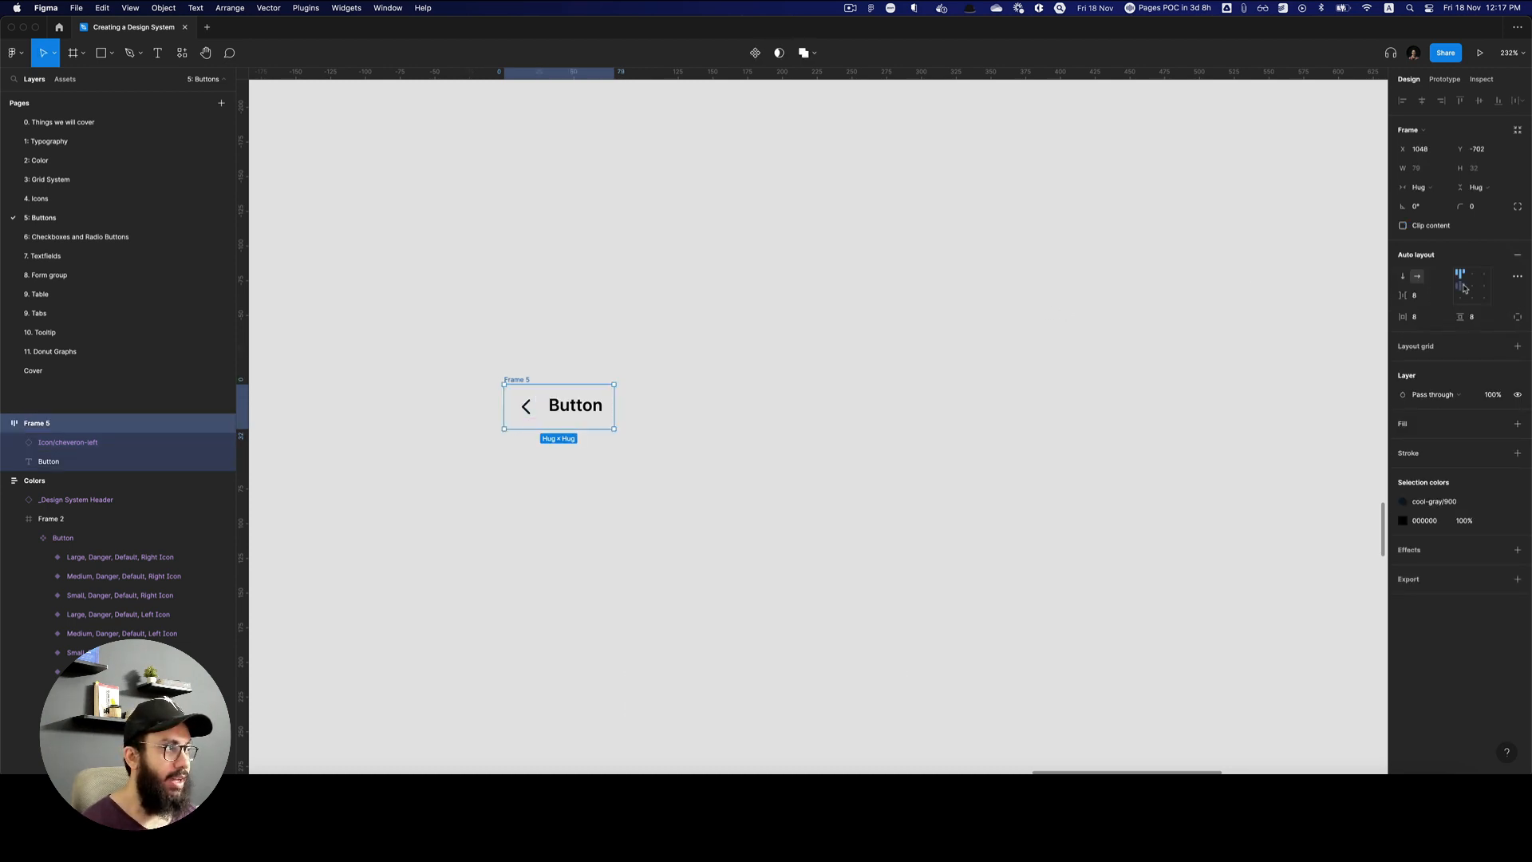
pyautogui.press('z')
# Scale the chevron icon in the button frame to a width of 12.
pyautogui.click(527, 407)
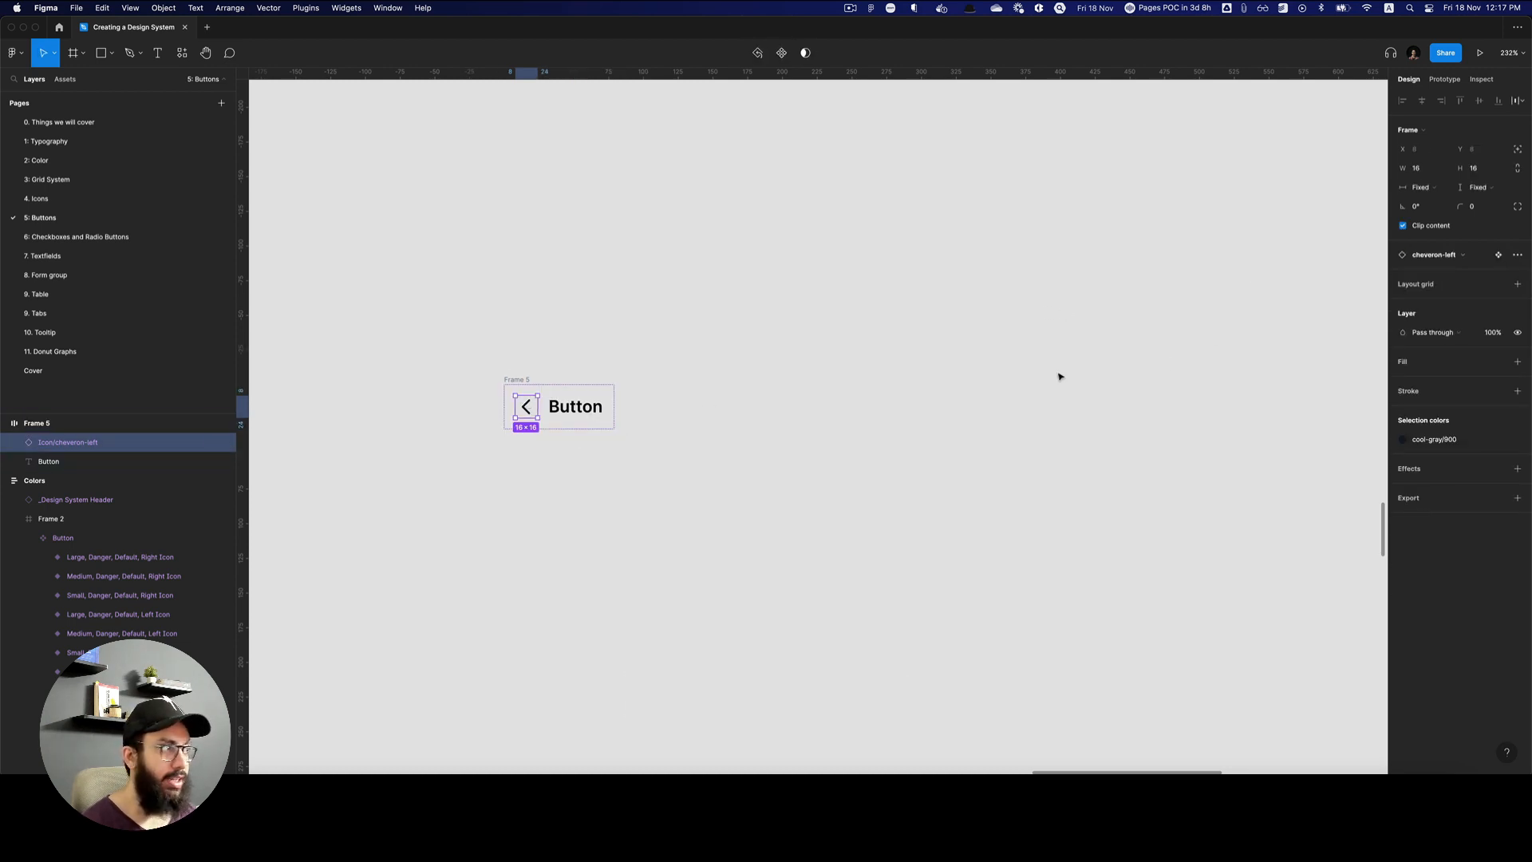
pyautogui.press('k')
pyautogui.press('p')
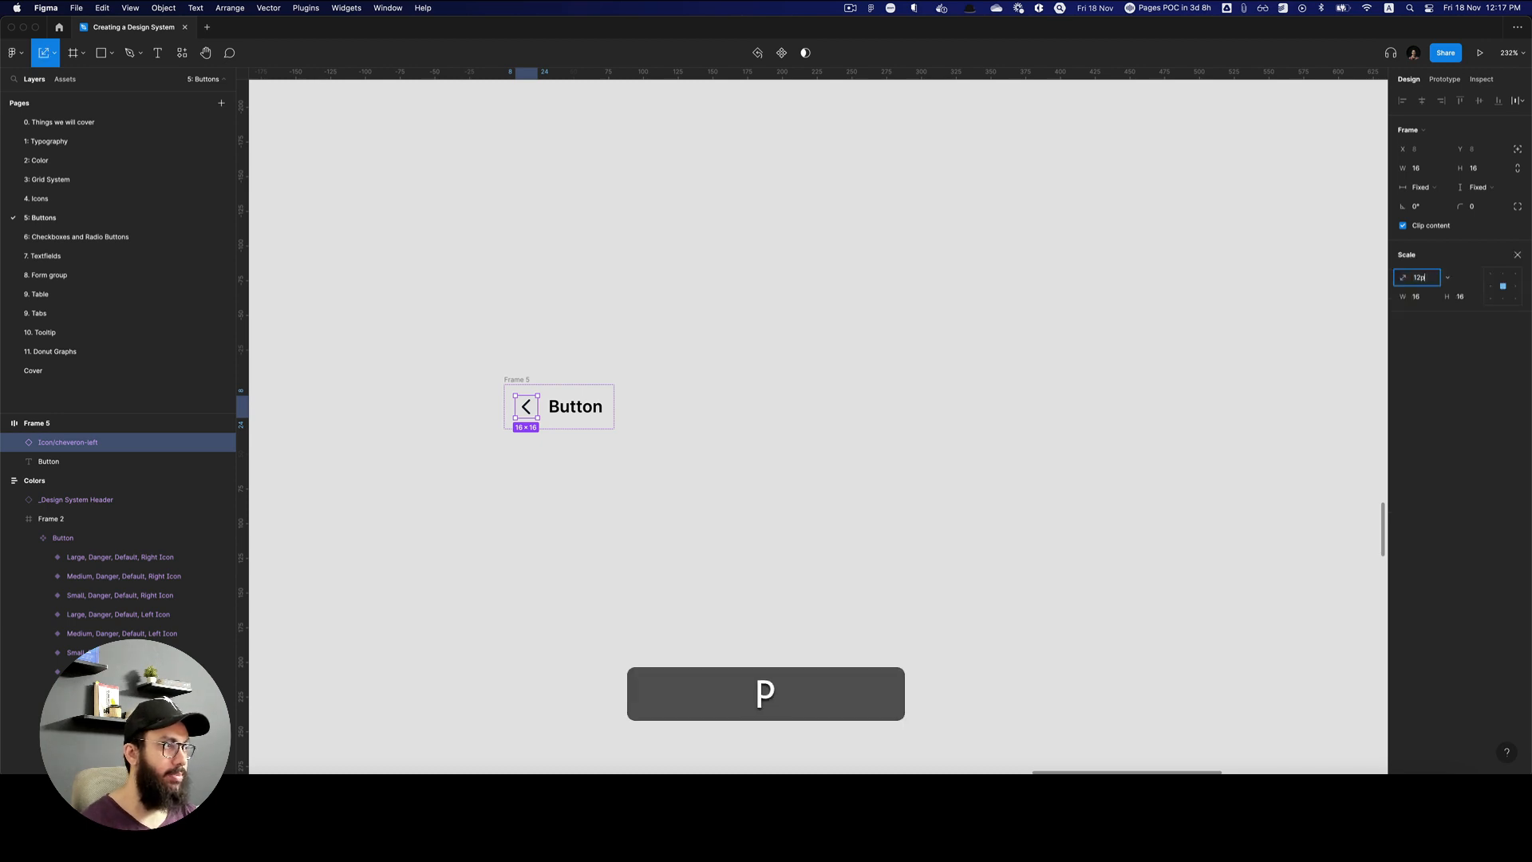
pyautogui.press('Escape')
pyautogui.press('k')
pyautogui.press('Tab')
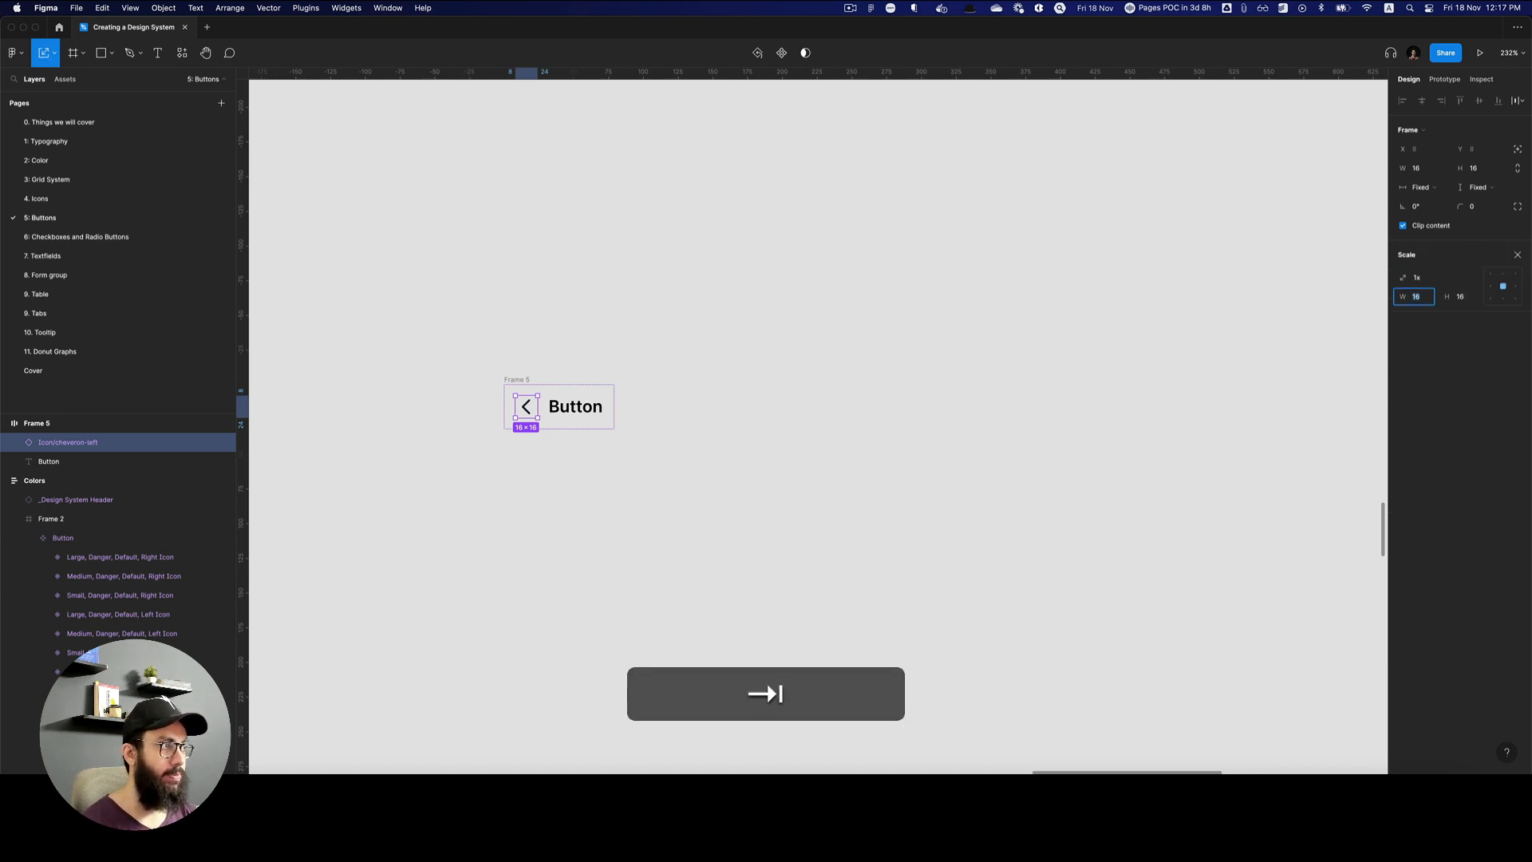
pyautogui.write('12')
pyautogui.press('Return')
pyautogui.hscroll(3, 1231, 352)
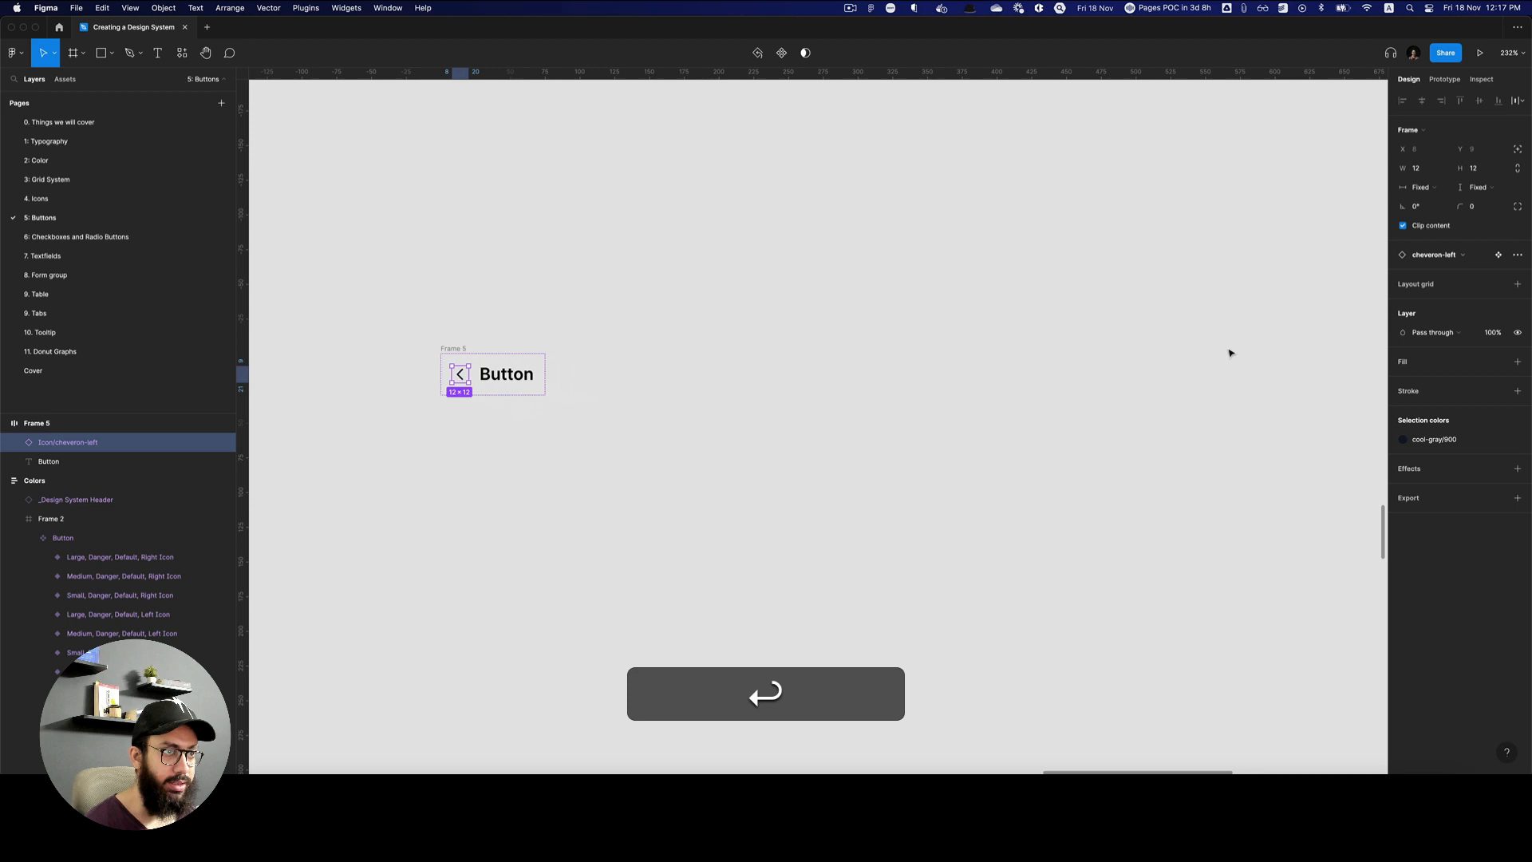
# Duplicate the chevron icon in the button frame and place the copy after the Button text.
pyautogui.click(591, 366)
pyautogui.hscroll(-2, 592, 367)
pyautogui.press('z')
pyautogui.click(548, 309)
pyautogui.click(380, 408)
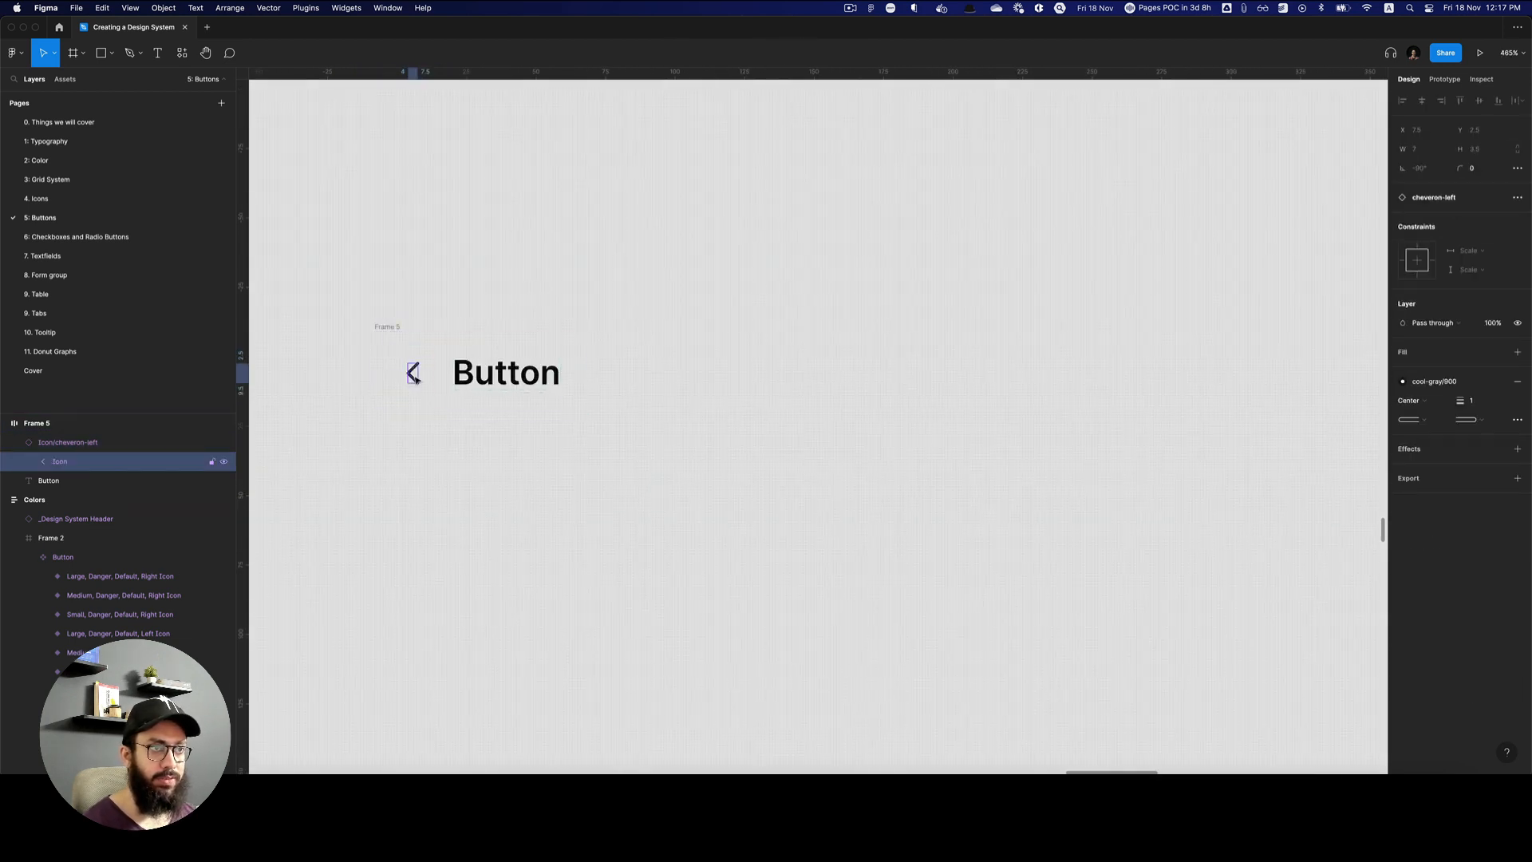
pyautogui.click(427, 381)
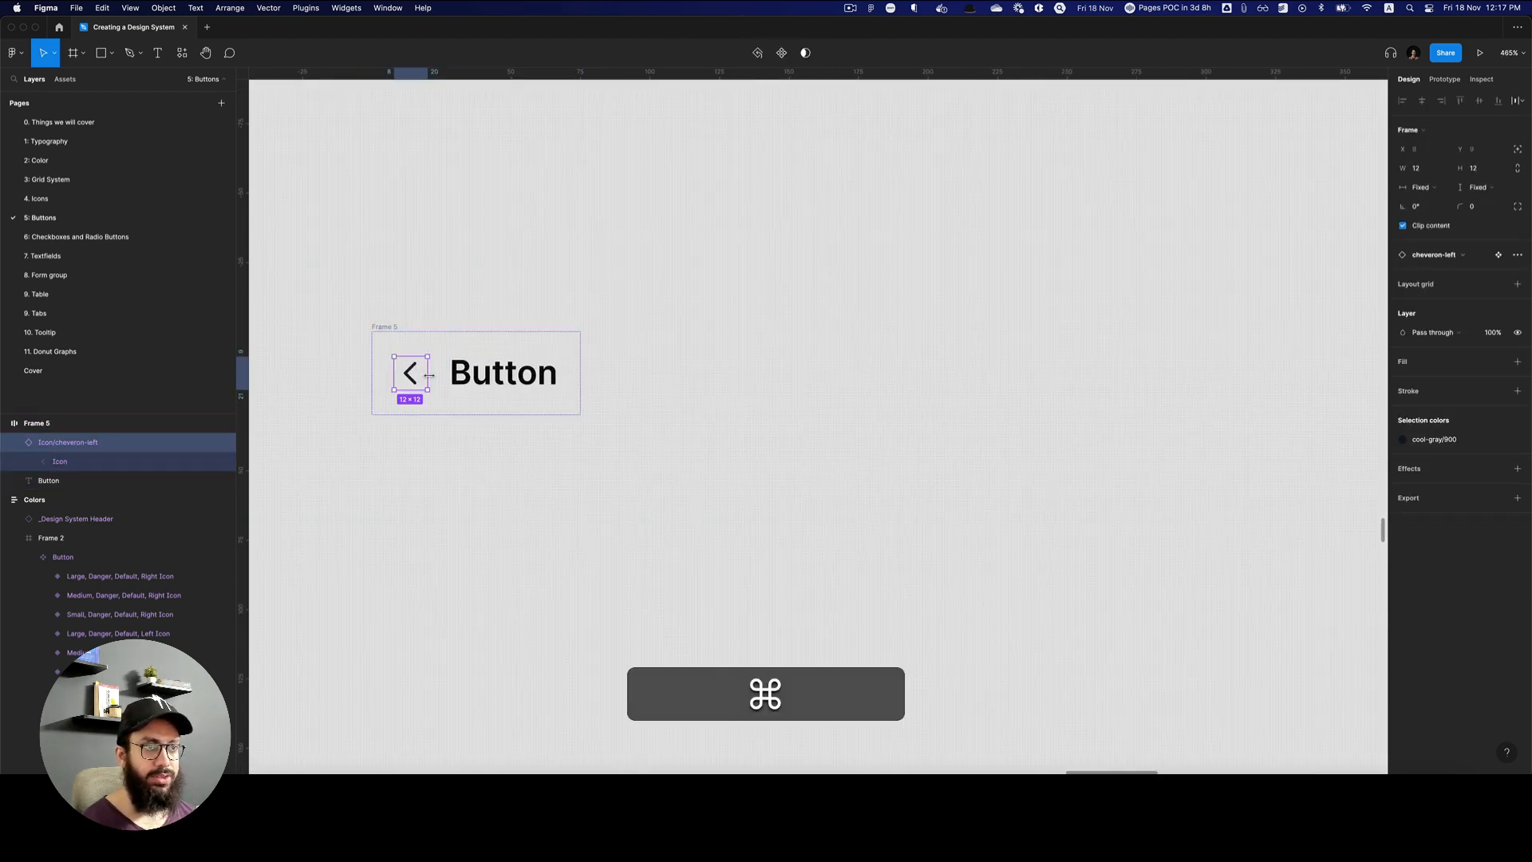
pyautogui.press('super+d')
pyautogui.press('super+Right')
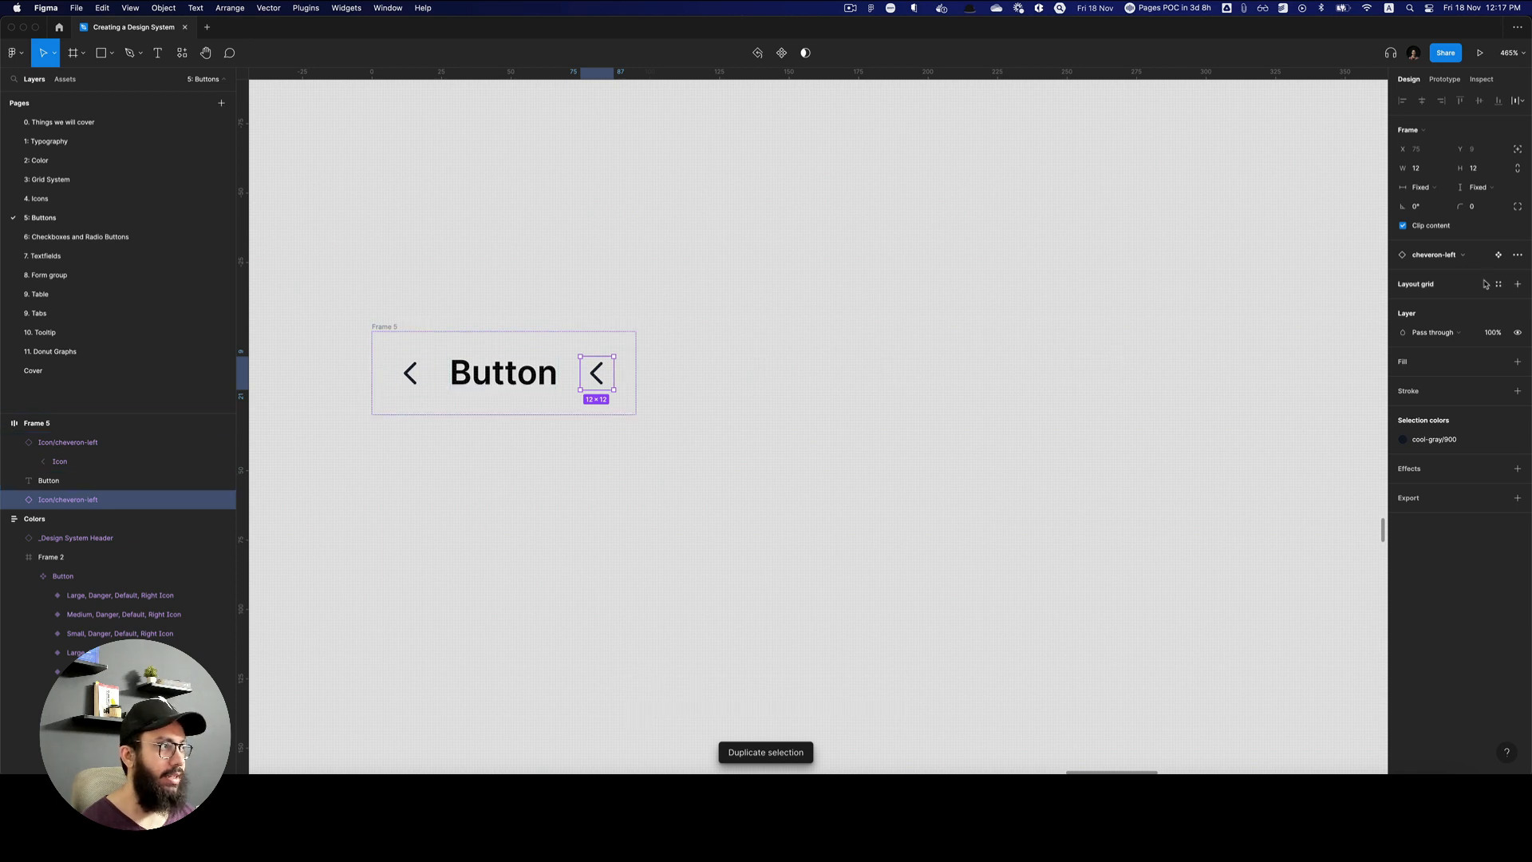
# Swap the icon instance after the Button text to cheveron-right.
pyautogui.click(1462, 255)
pyautogui.click(1447, 404)
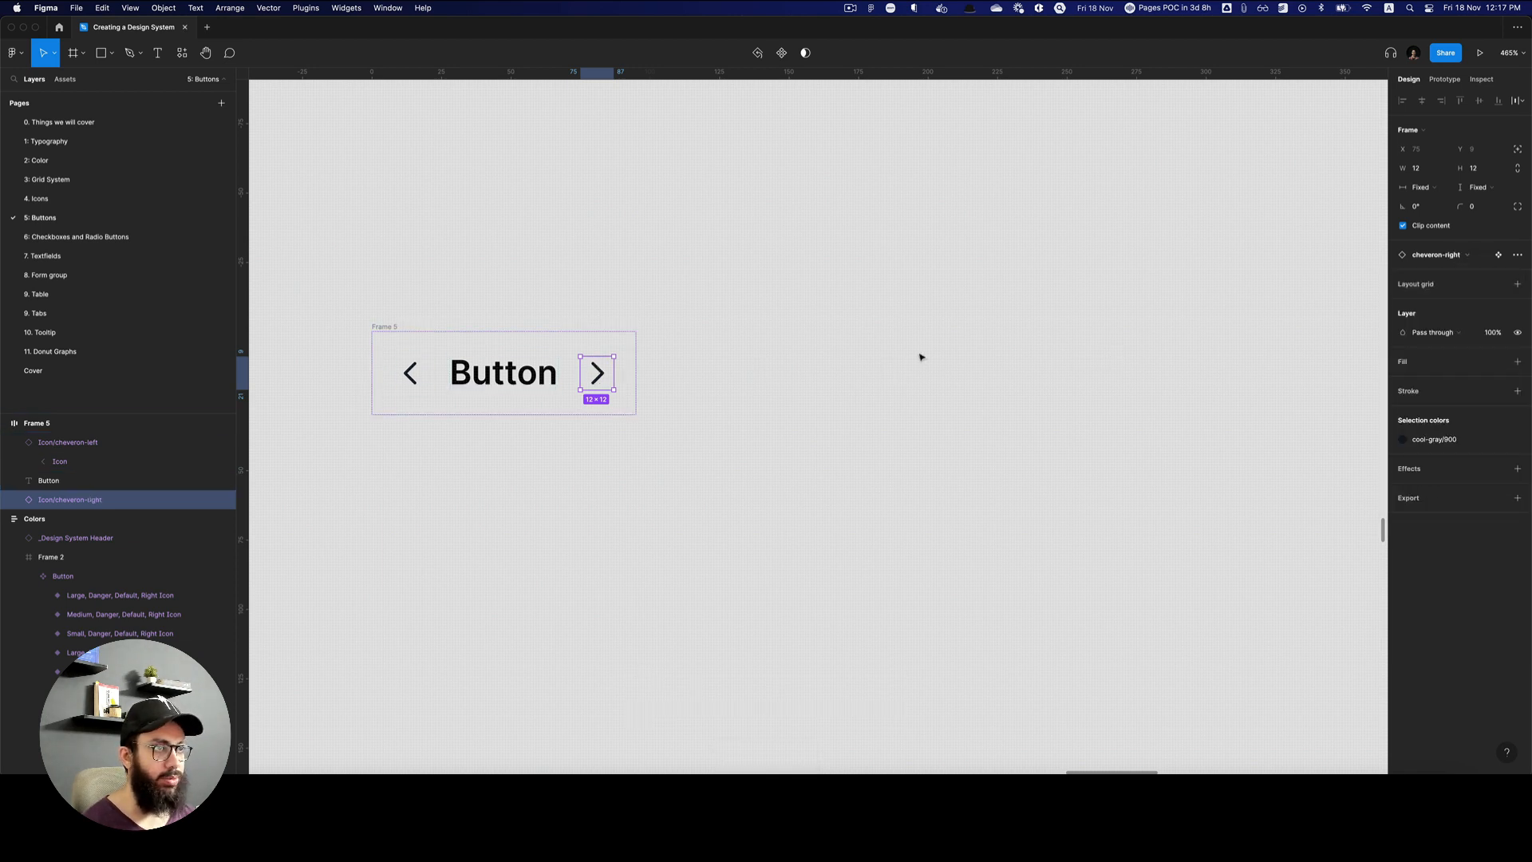
pyautogui.click(920, 356)
# Fill the button frame with the Primary/P300 colour style.
pyautogui.hscroll(-3, 892, 356)
pyautogui.click(544, 376)
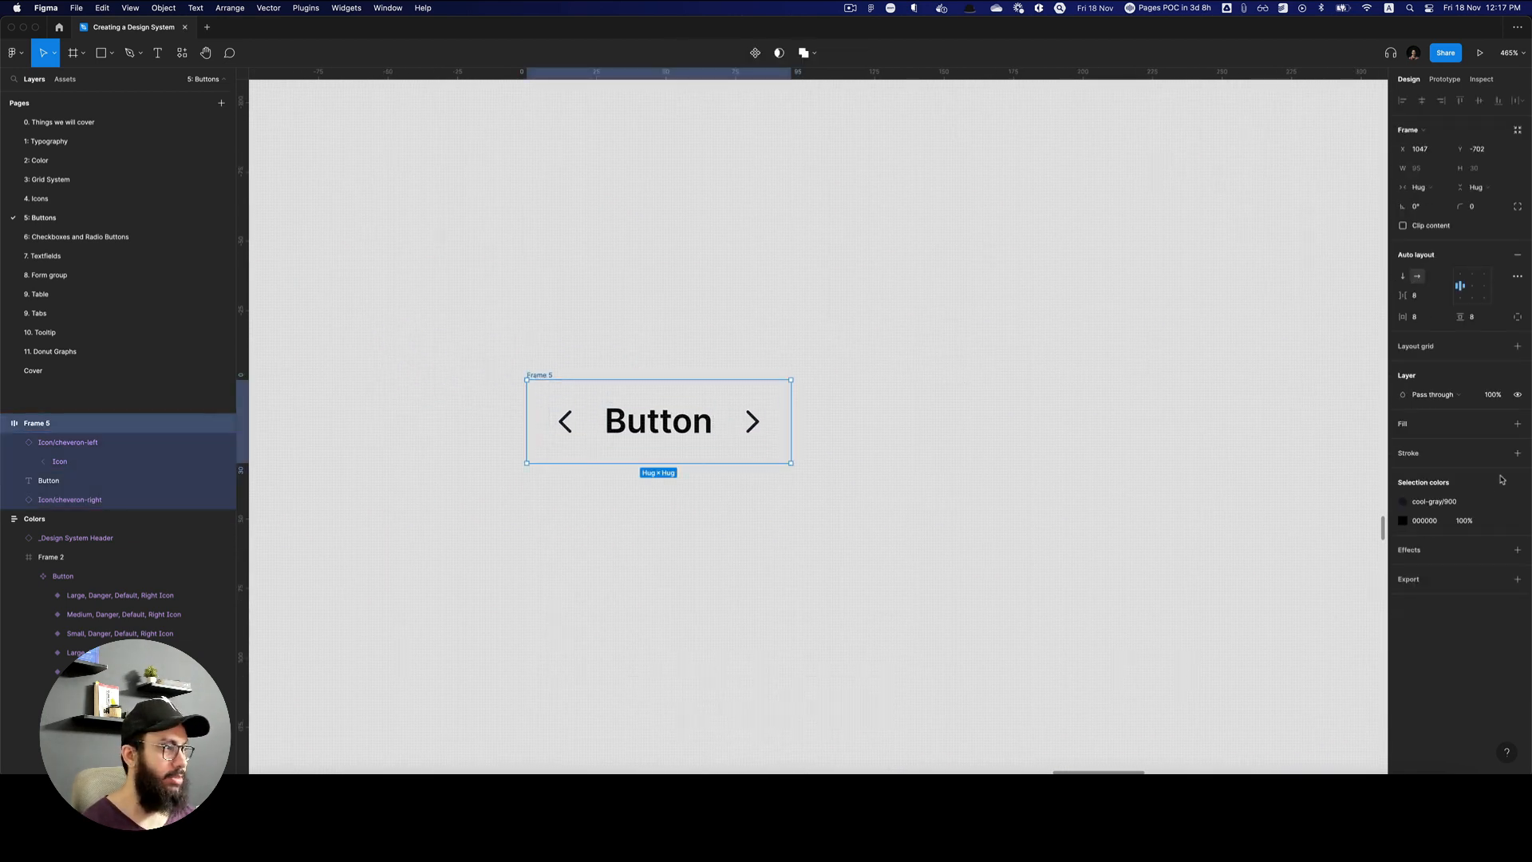
pyautogui.click(1498, 424)
pyautogui.write('b=')
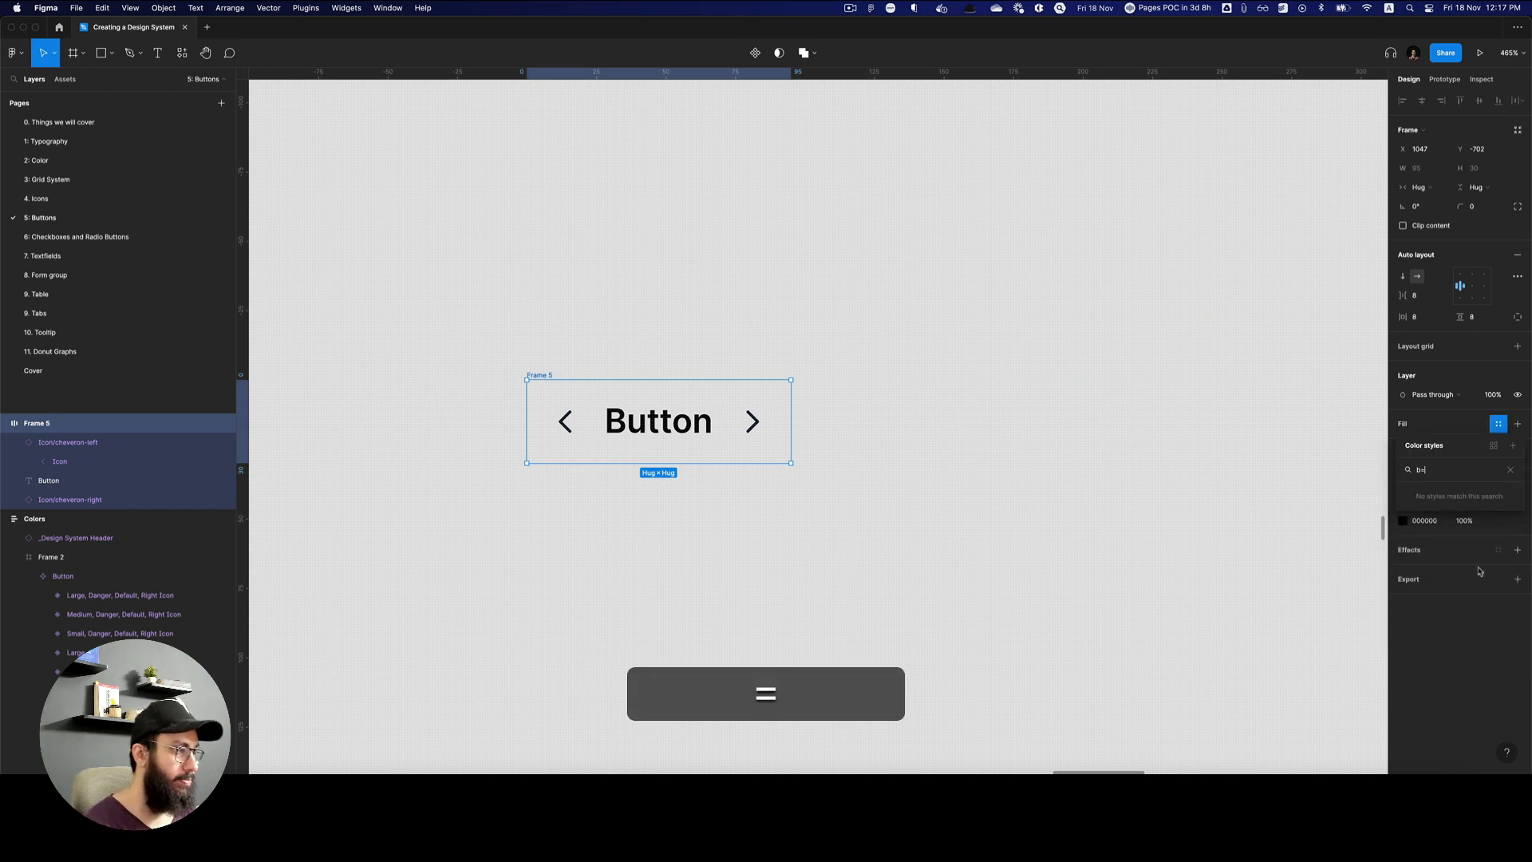
pyautogui.press('BackSpace')
pyautogui.scroll(-2, 1440, 610)
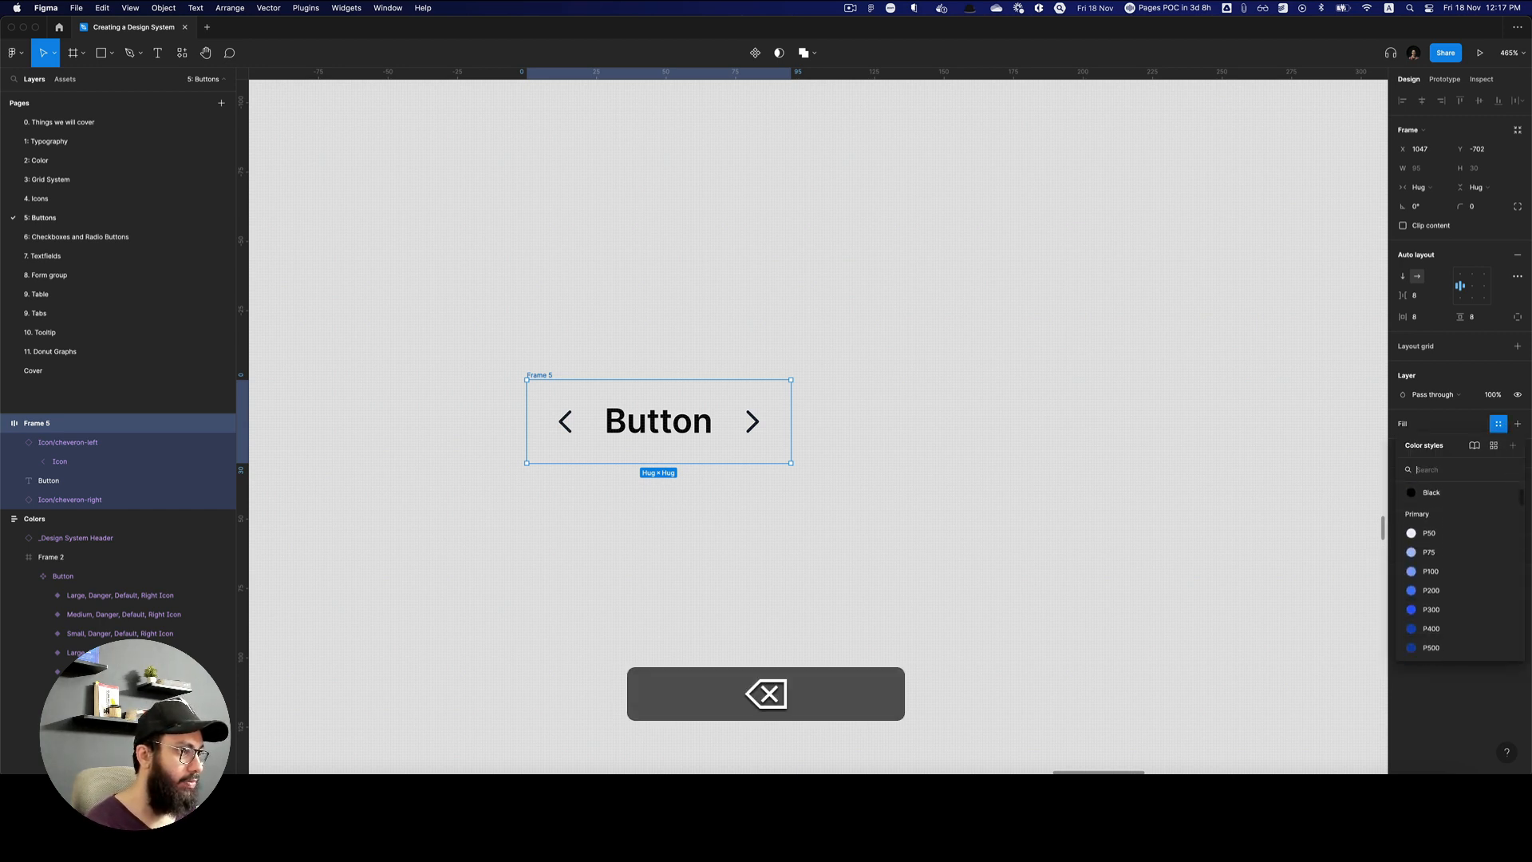
pyautogui.click(1431, 599)
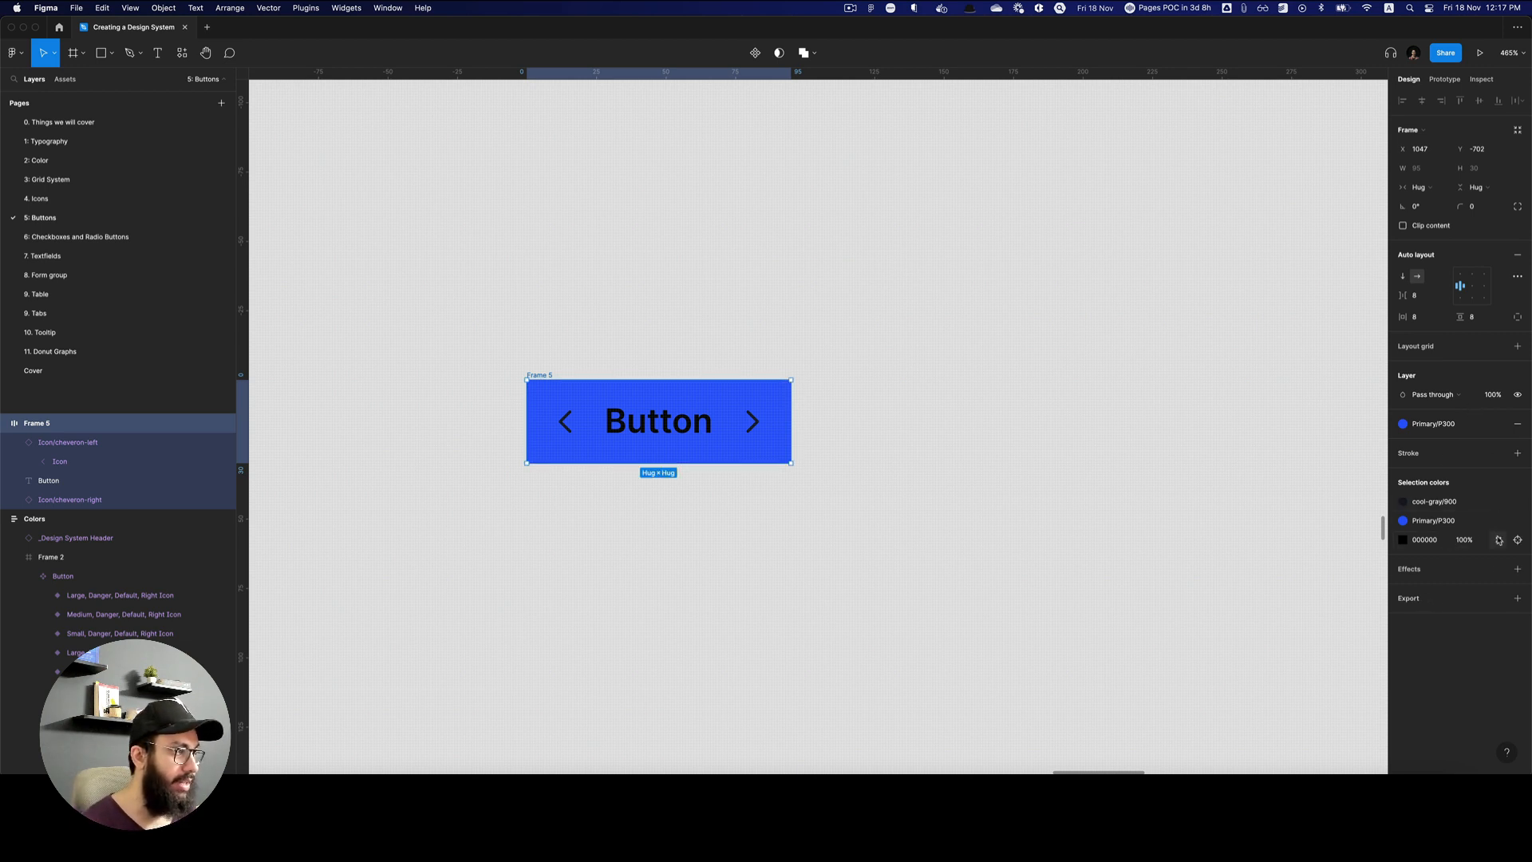
# Recolour the button's text and both chevron icons with the Default/White colour style.
pyautogui.click(1498, 540)
pyautogui.write('wh')
pyautogui.click(1325, 619)
pyautogui.click(1472, 508)
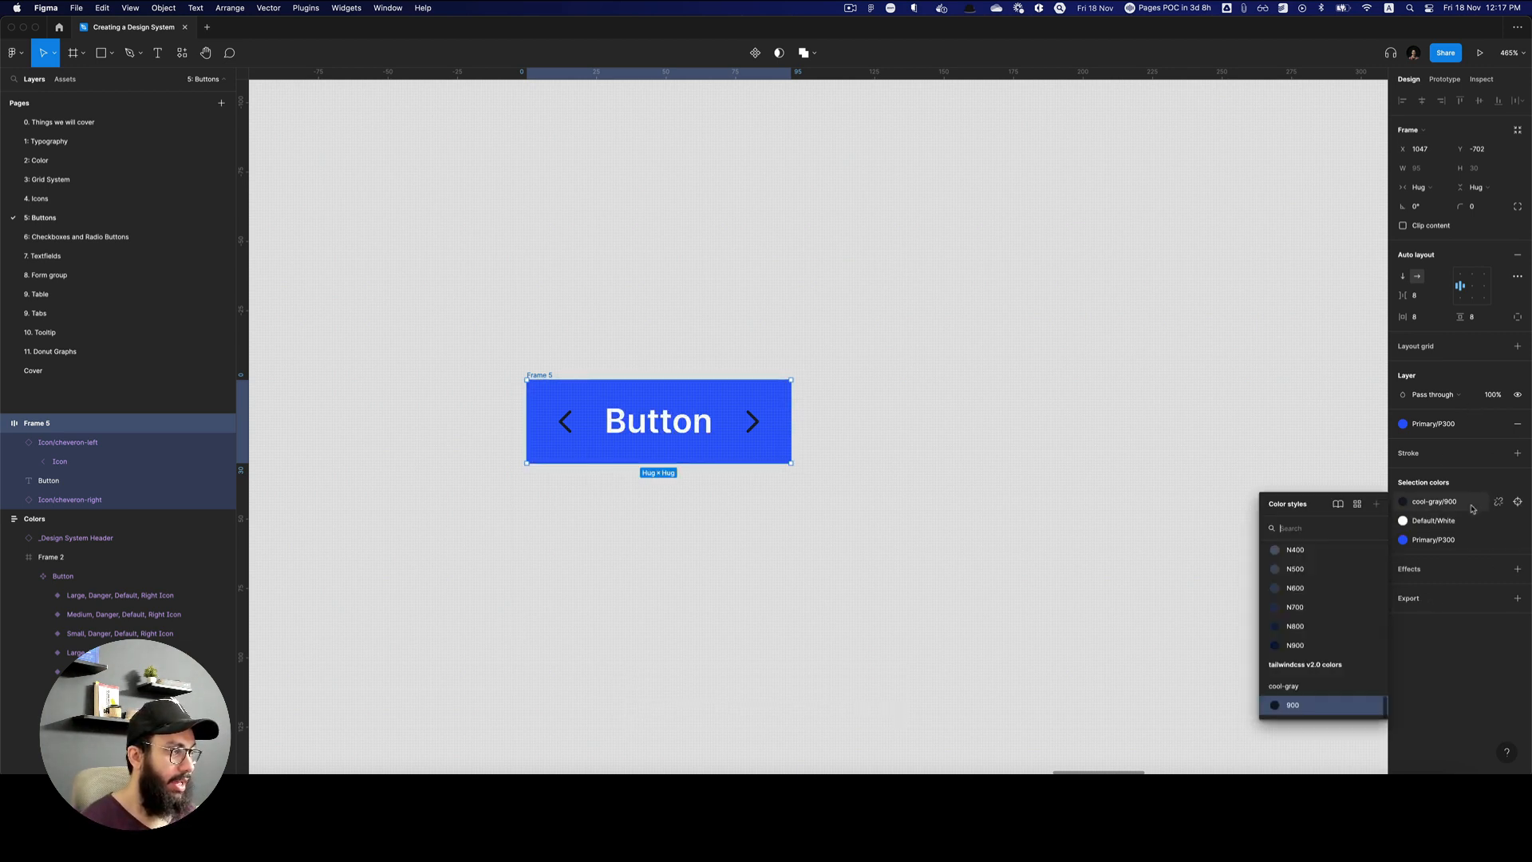
pyautogui.write('wh')
pyautogui.click(1319, 573)
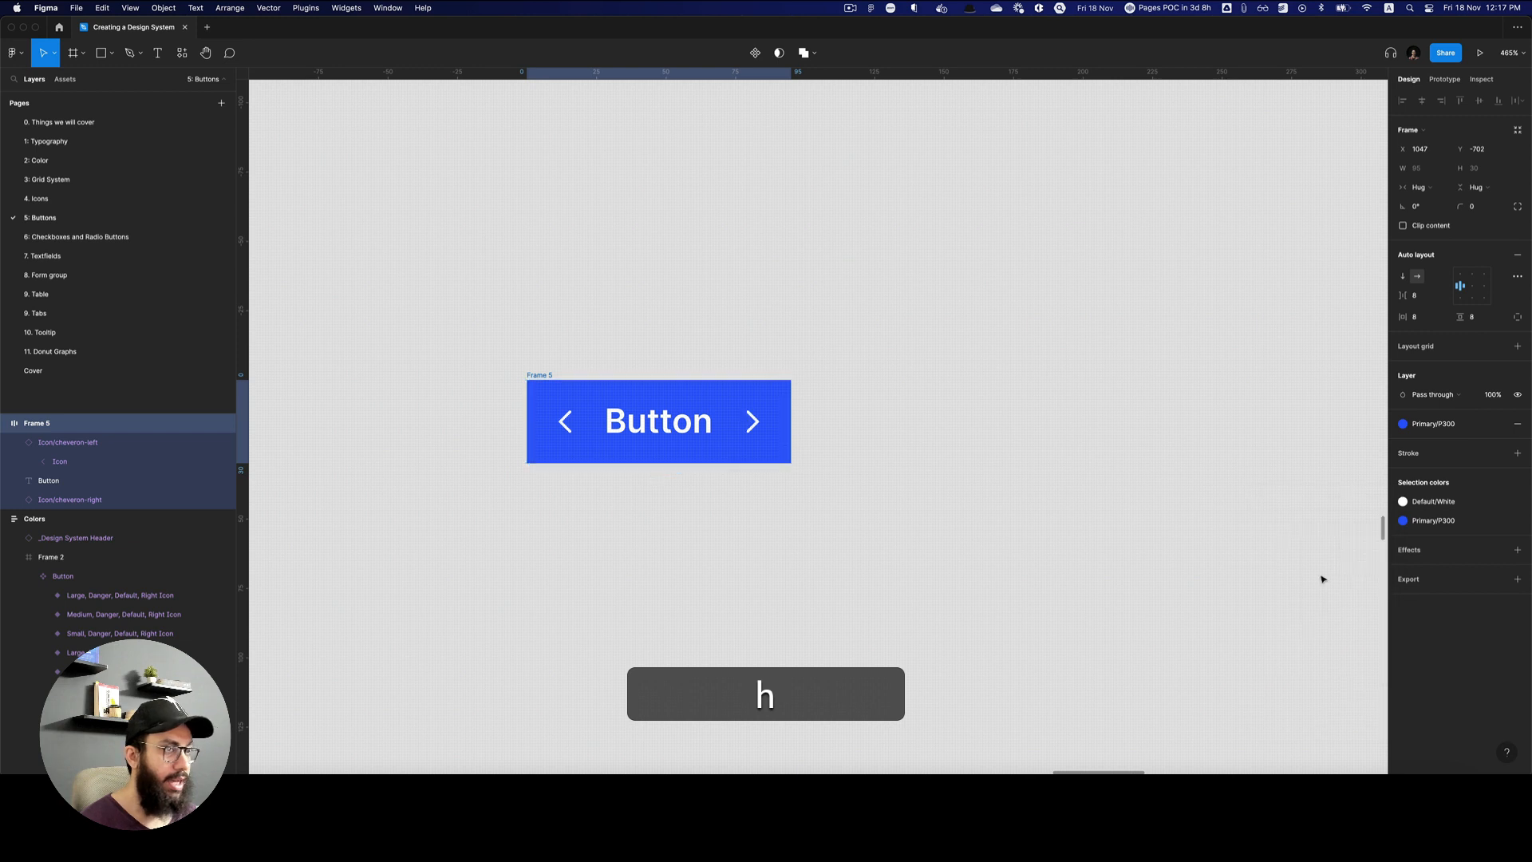
# Set the button frame's corner radius to 4.
pyautogui.press('v')
pyautogui.click(890, 445)
pyautogui.click(539, 376)
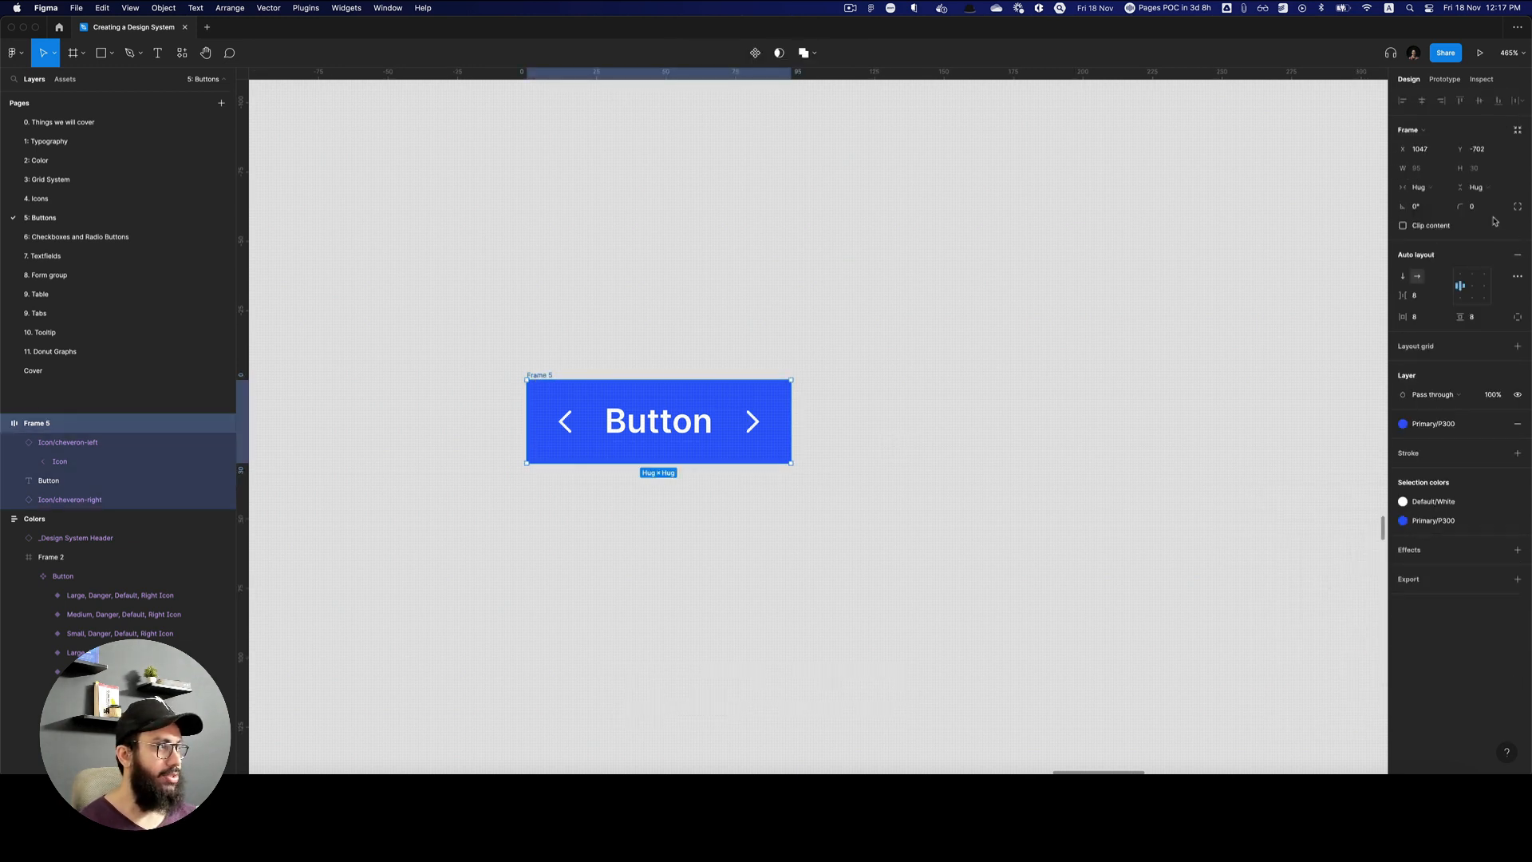
pyautogui.press('4')
pyautogui.press('super+z')
pyautogui.click(1474, 207)
pyautogui.write('4')
pyautogui.press('Return')
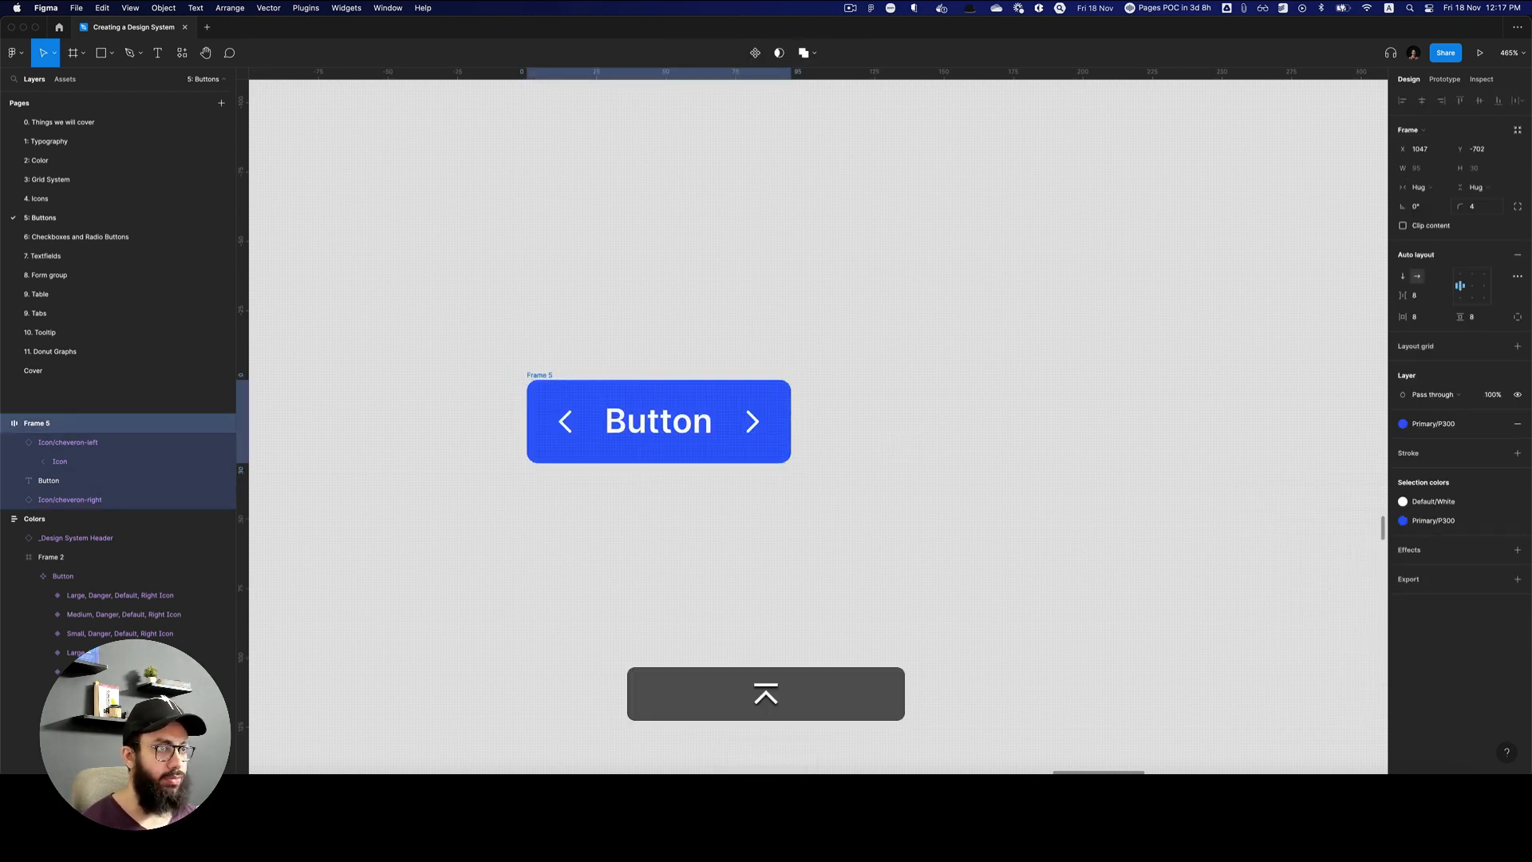
pyautogui.click(785, 368)
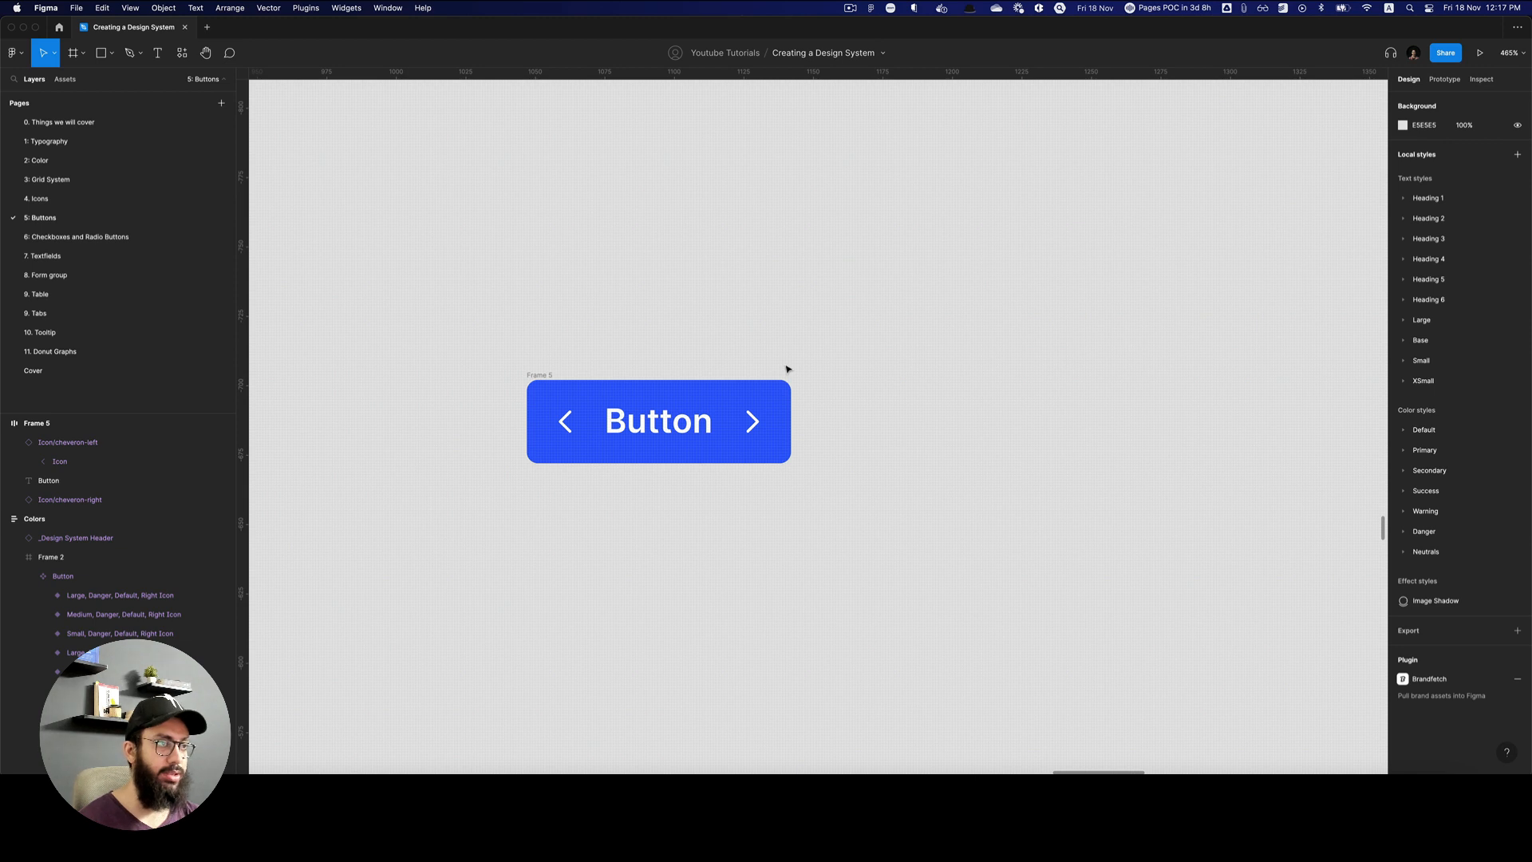
# Turn the button frame into a component and name it Button/Small.
pyautogui.click(540, 379)
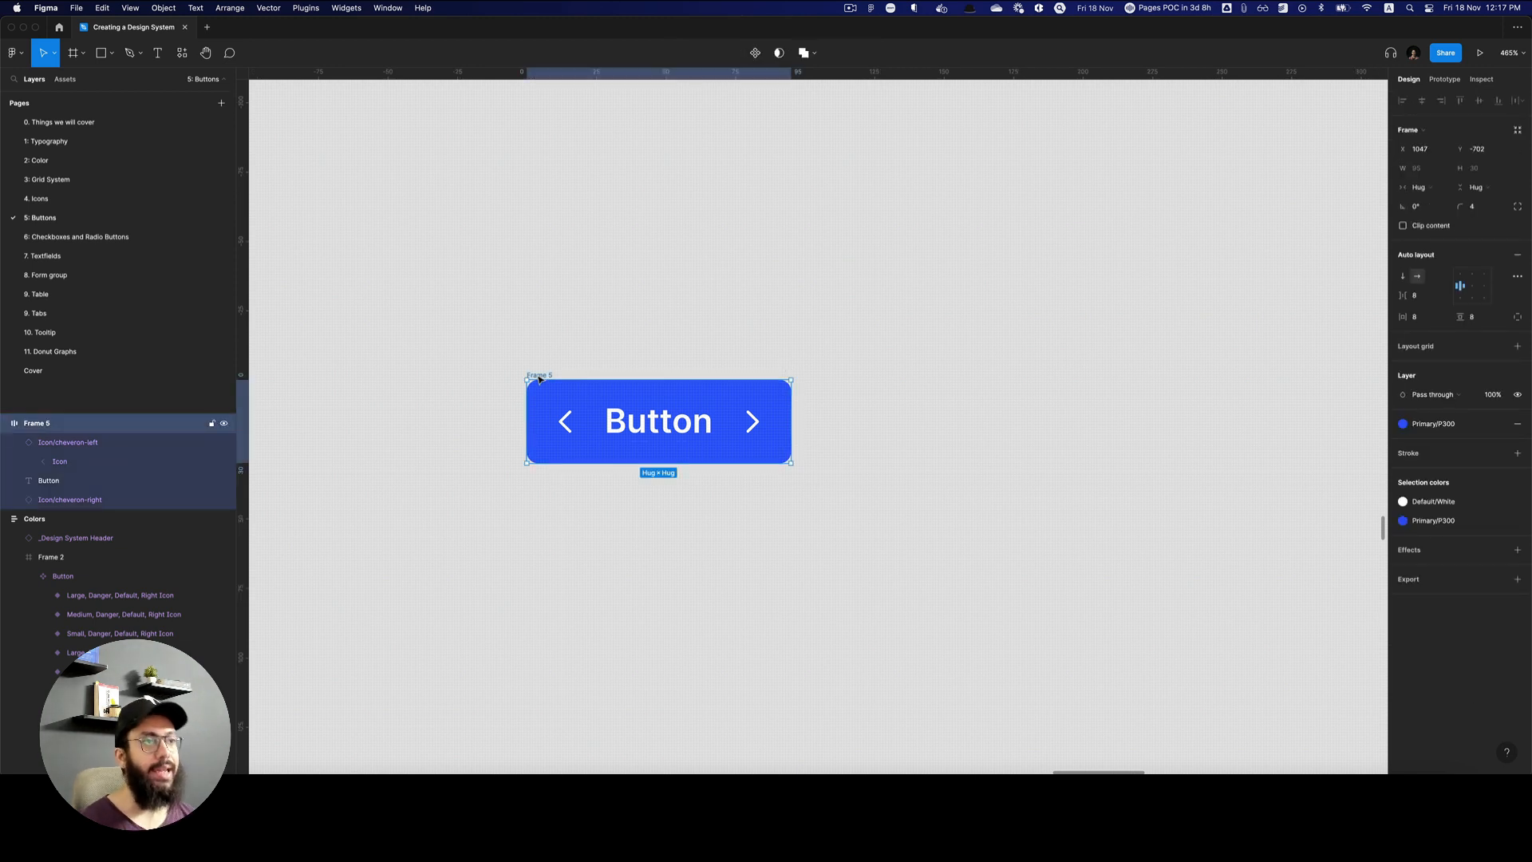
pyautogui.press('alt+super+k')
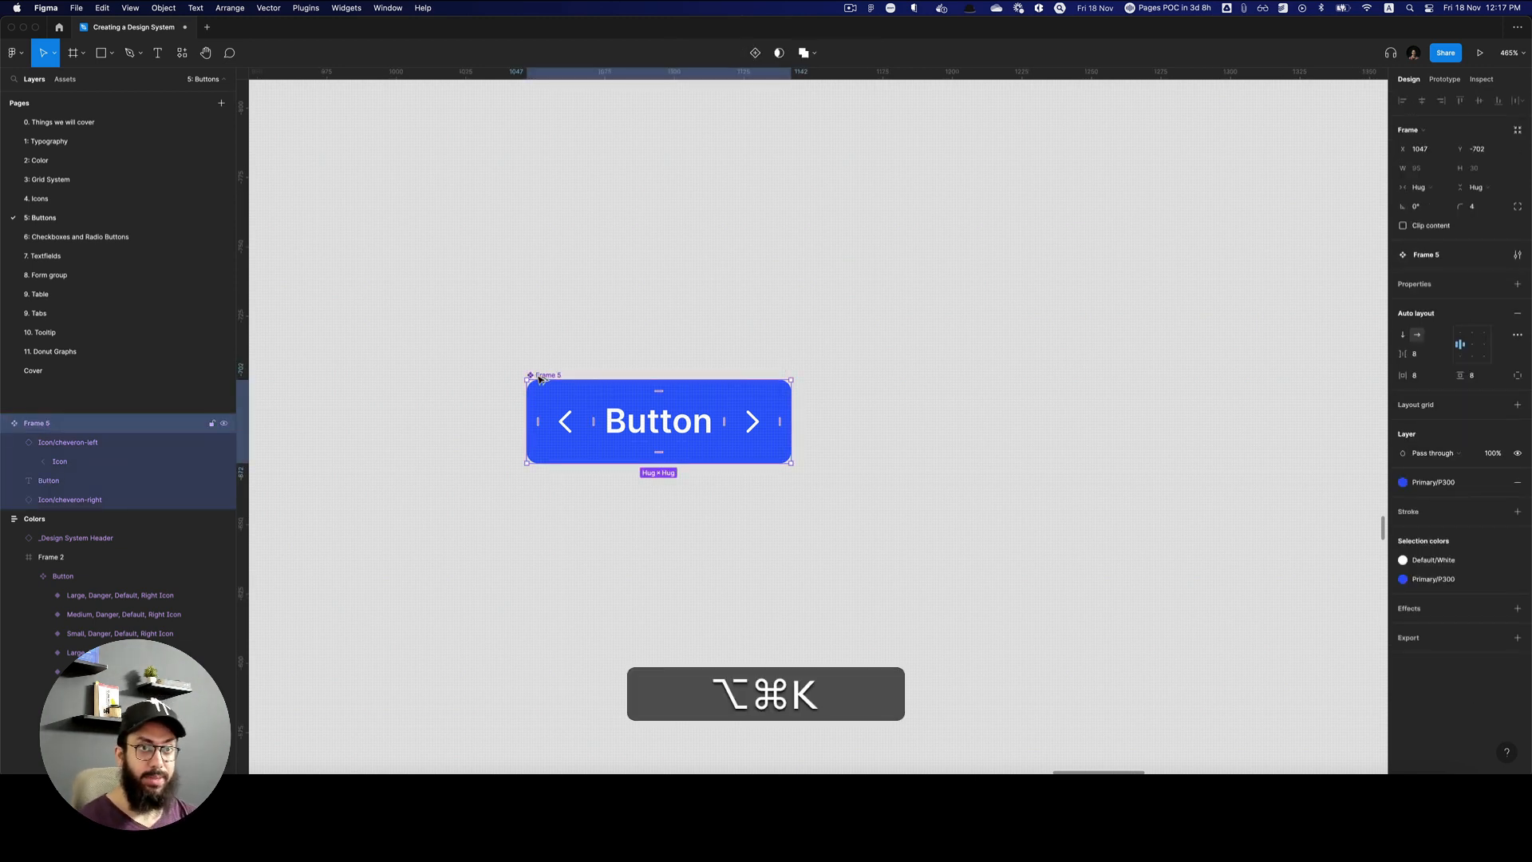
pyautogui.press('super+r')
pyautogui.write('Button')
pyautogui.press('Return')
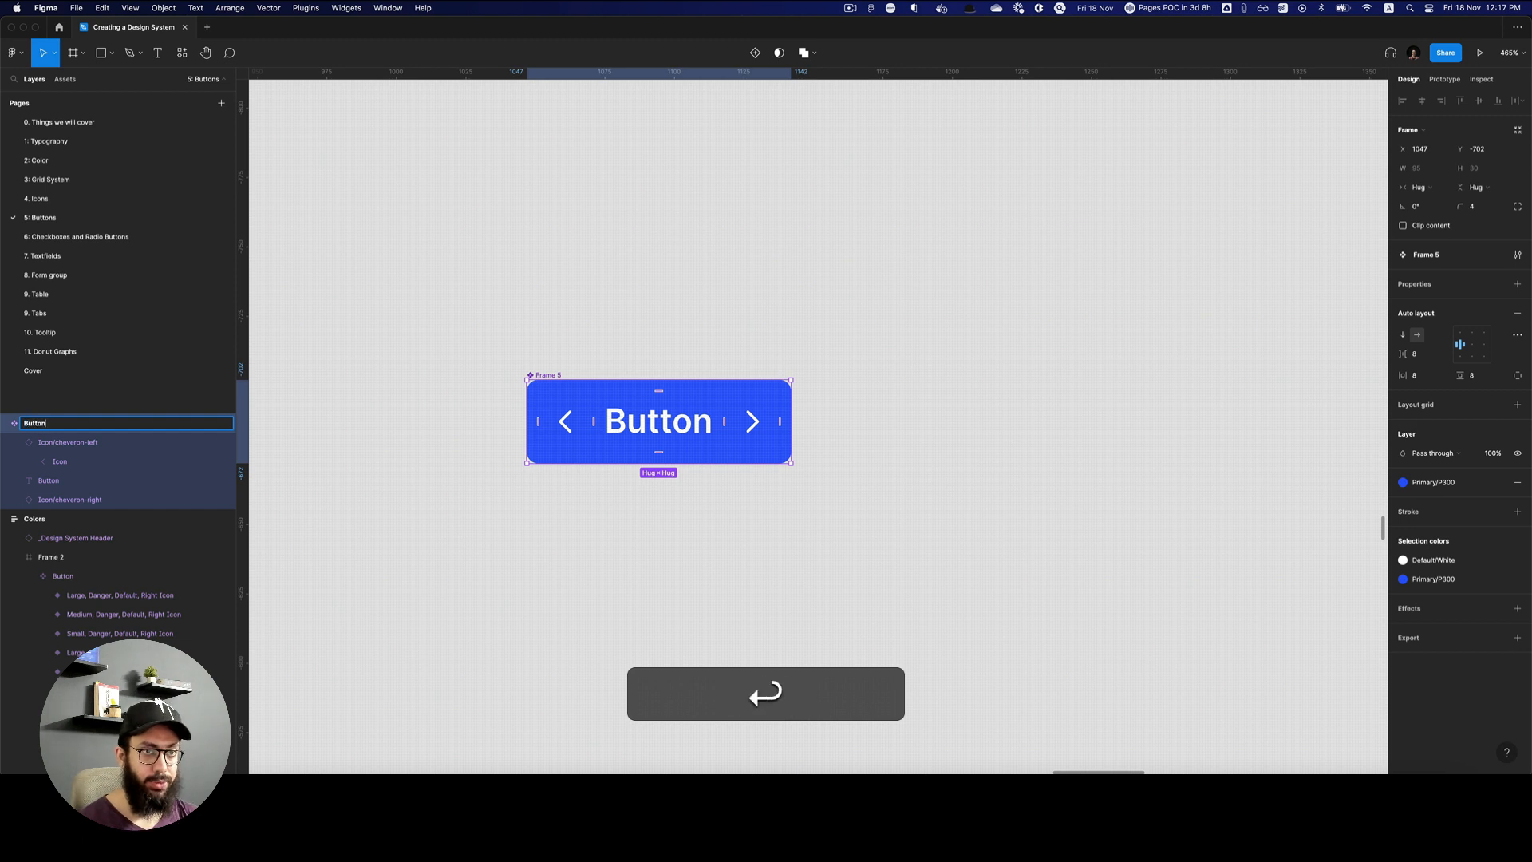
pyautogui.press('super+r')
pyautogui.press('super+Right')
pyautogui.write('/Small')
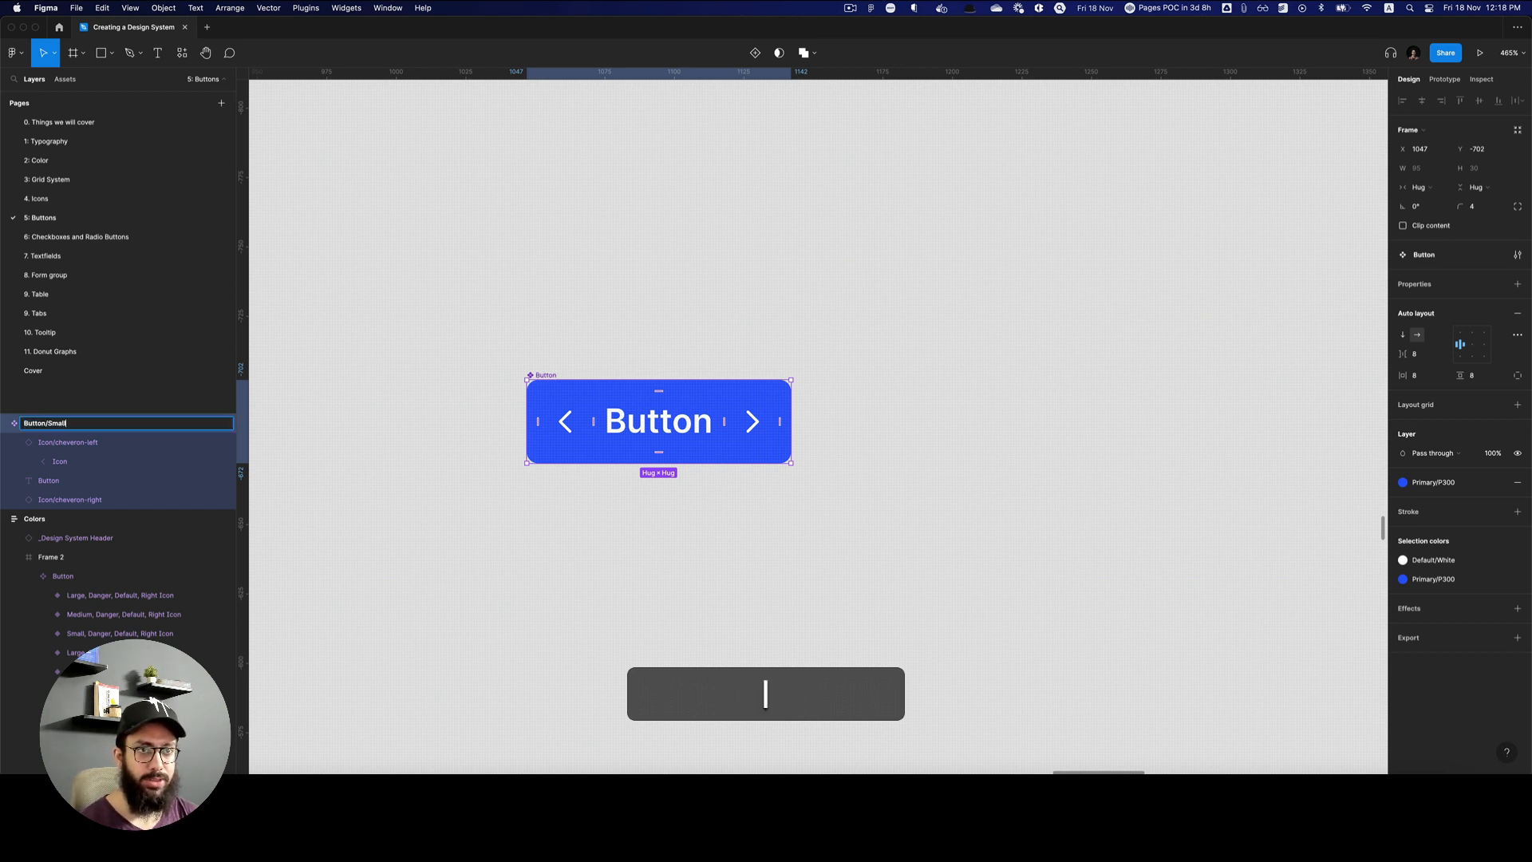
pyautogui.press('Return')
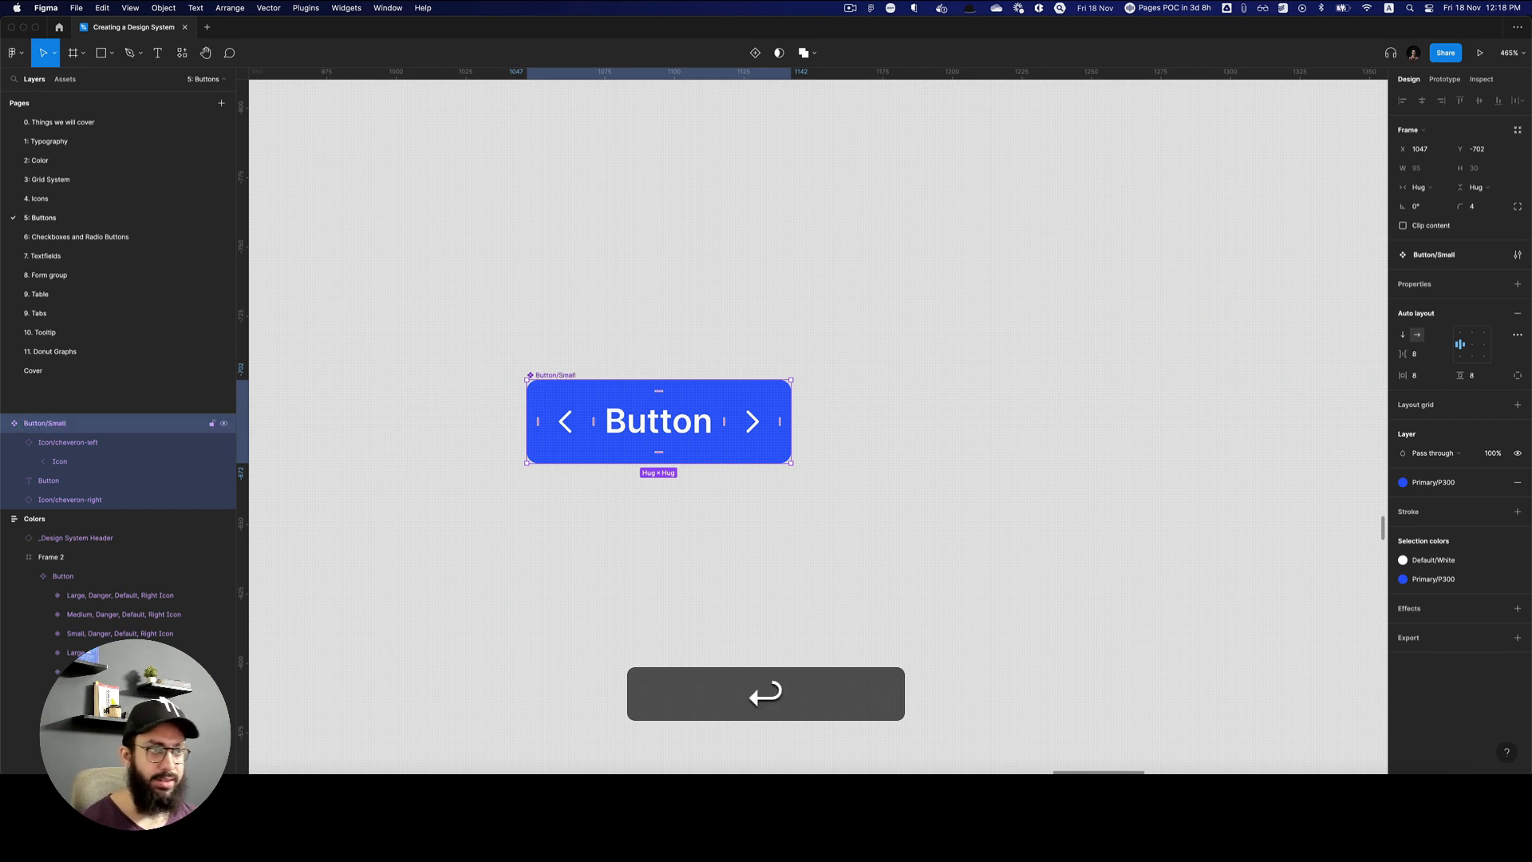
pyautogui.click(564, 418)
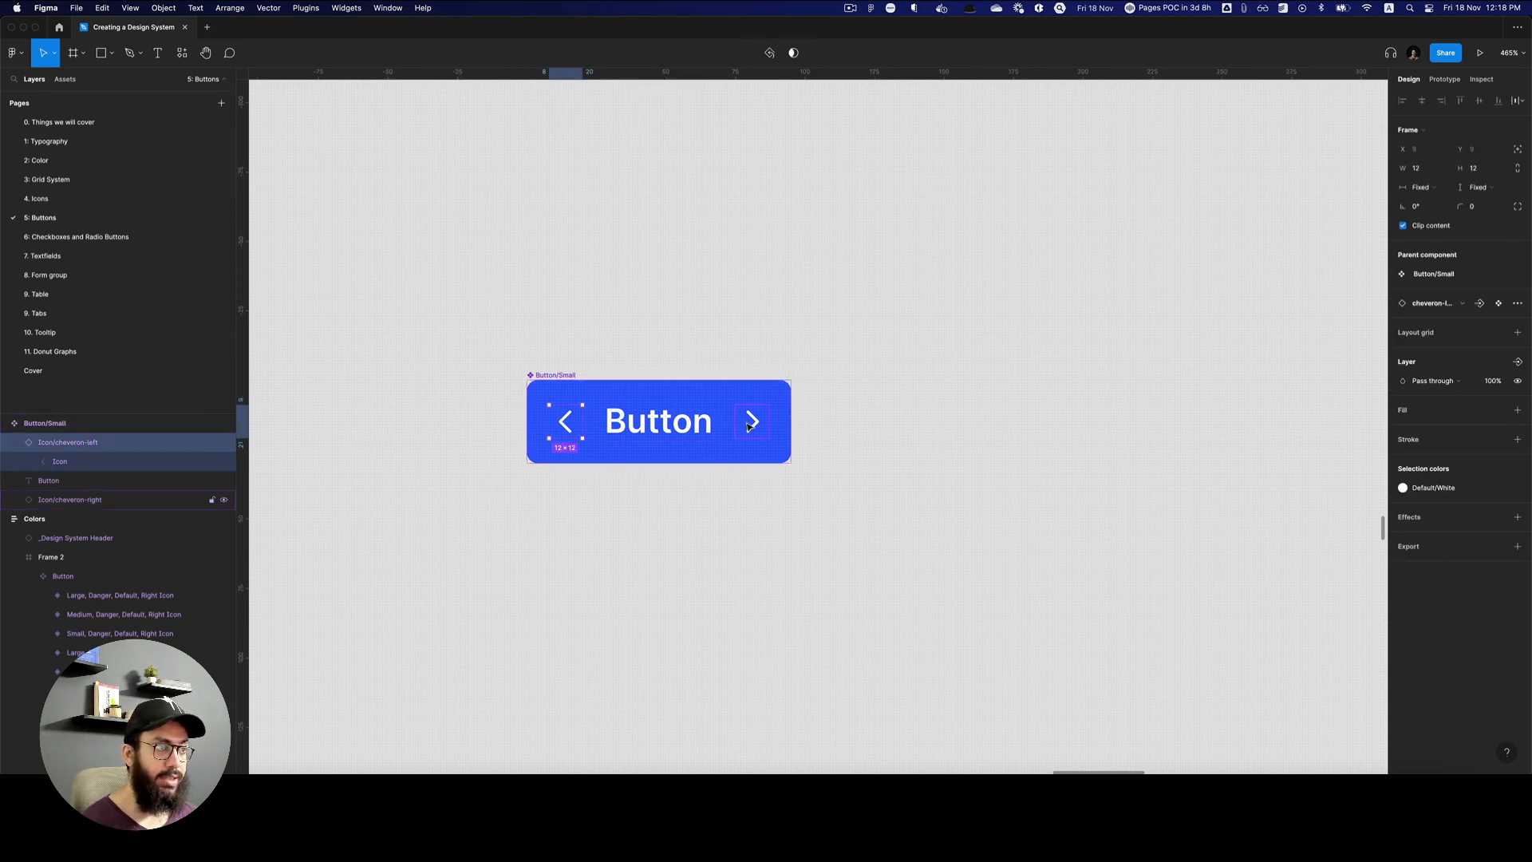
pyautogui.click(1480, 303)
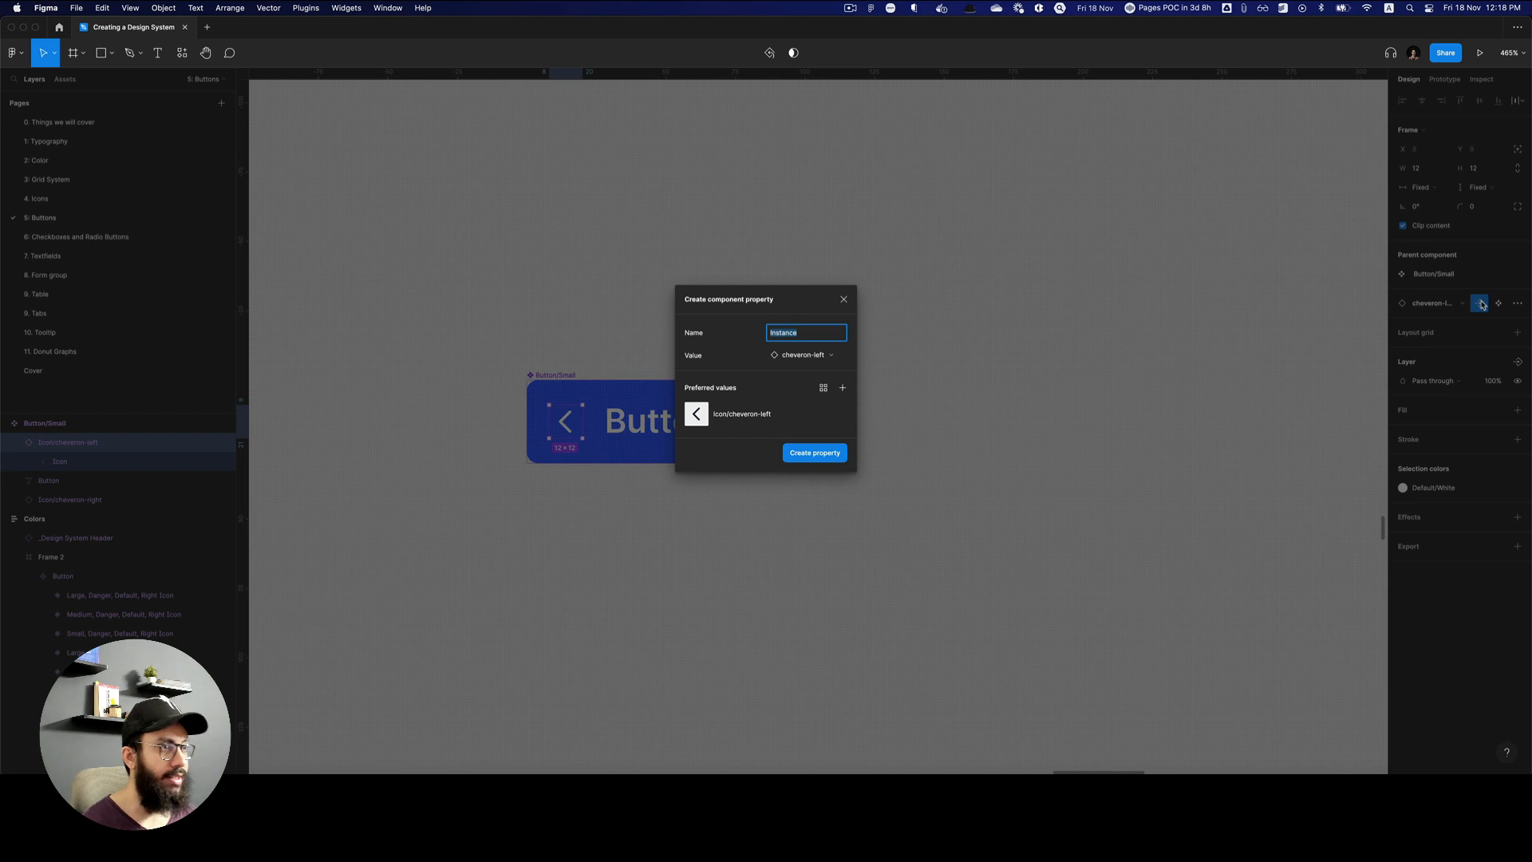
pyautogui.press('shift')
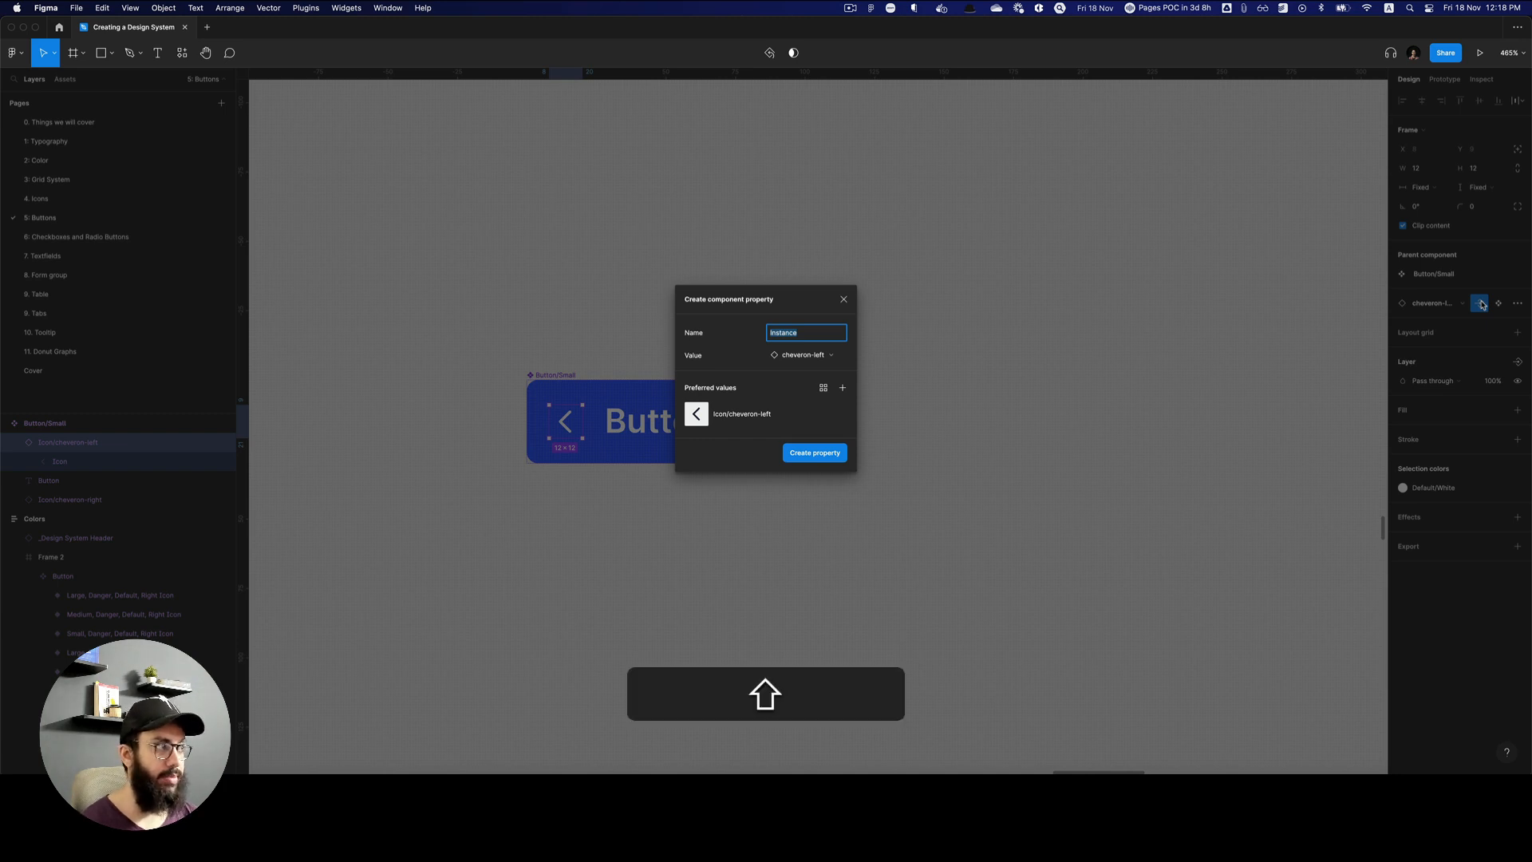
pyautogui.press('Escape')
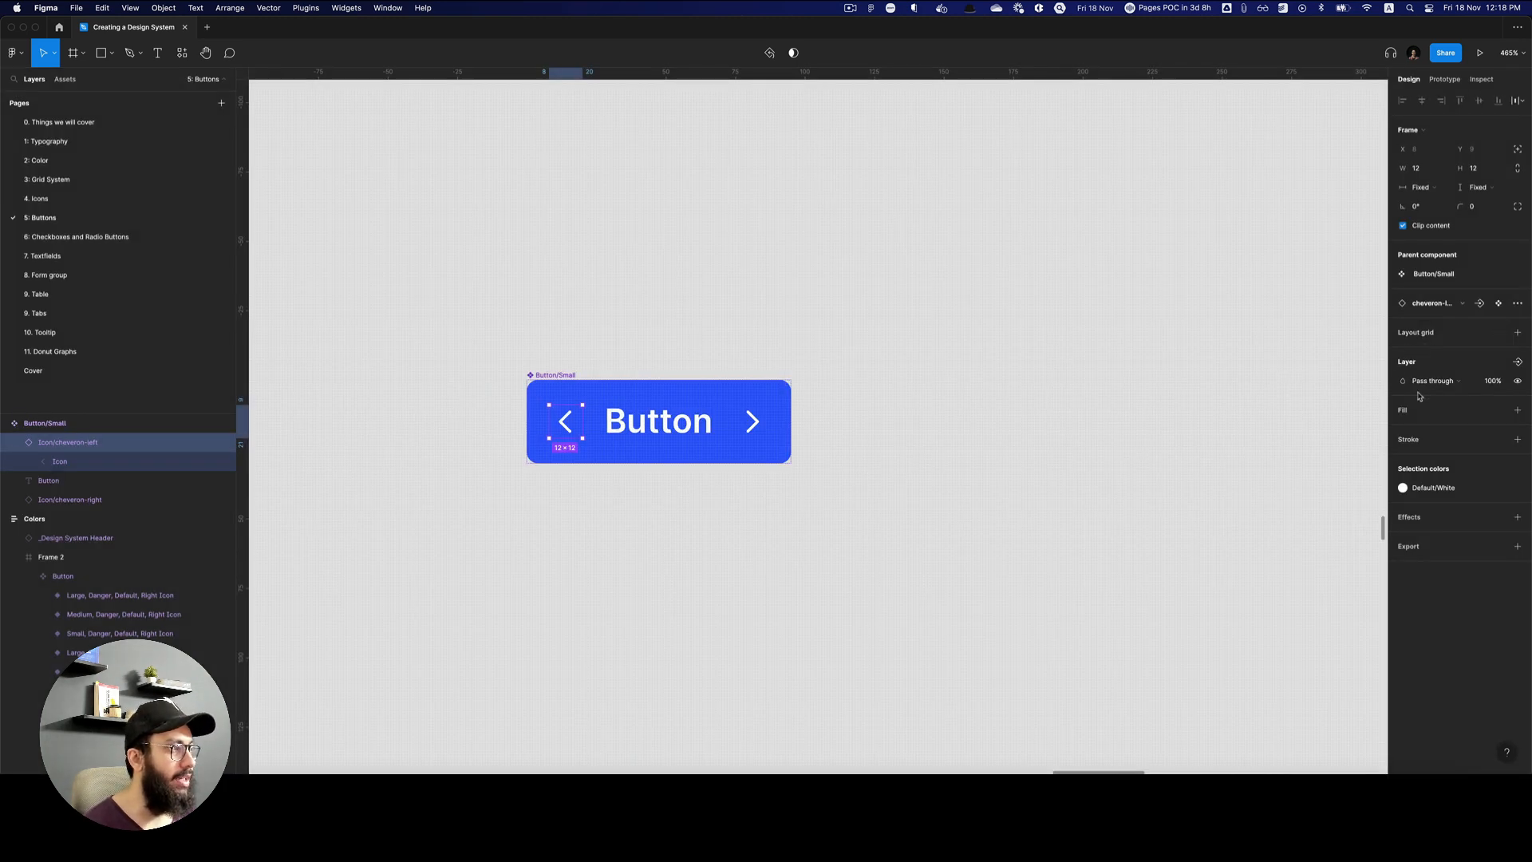
# Create a visibility property named "Icon Left" with value True for the chevron before the Button text.
pyautogui.click(1518, 363)
pyautogui.write('Icon Left')
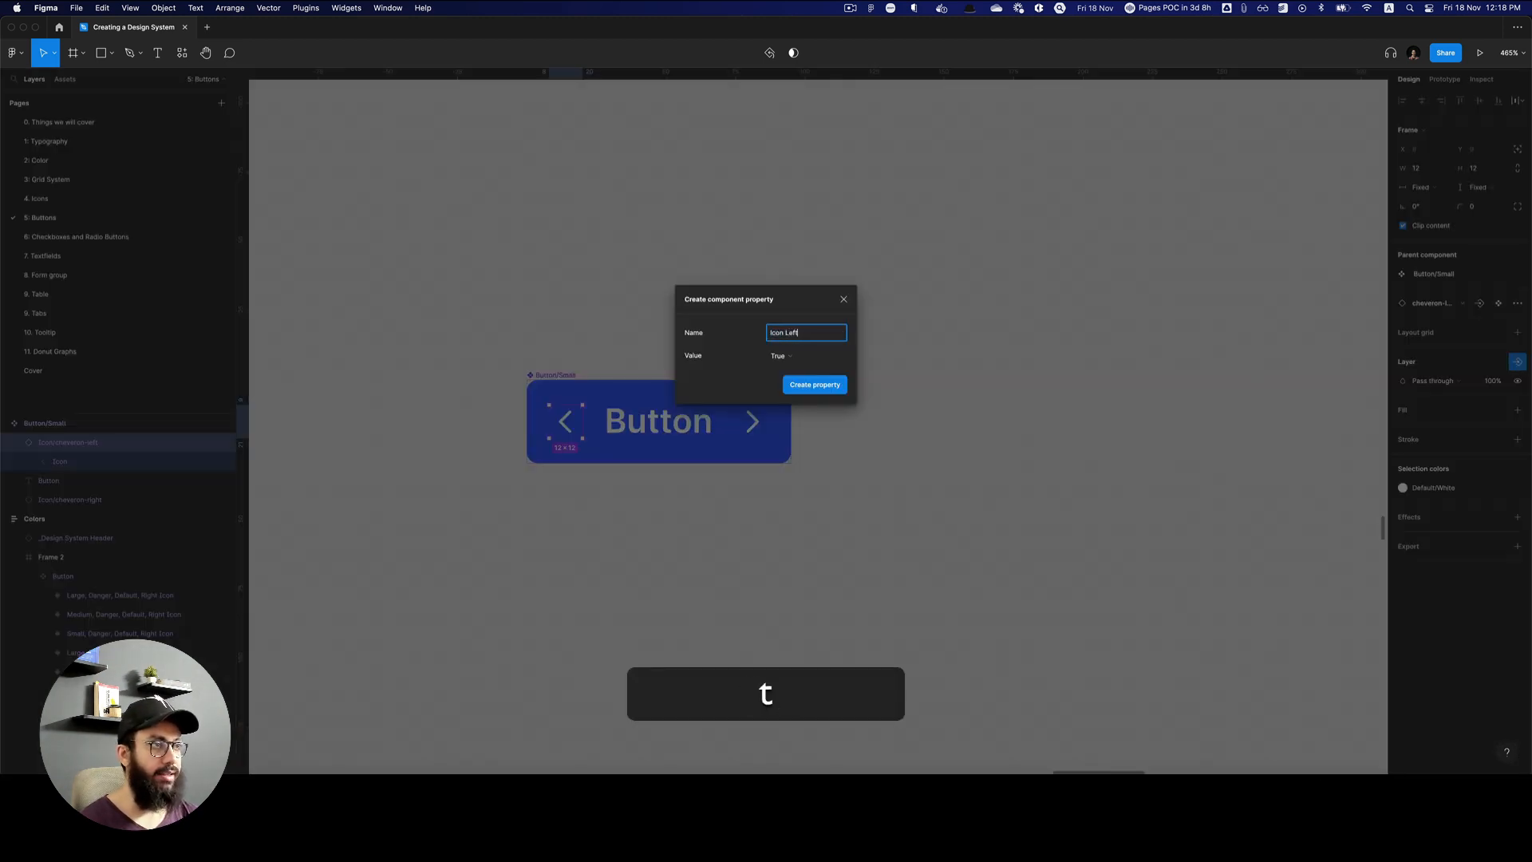
pyautogui.press('Return')
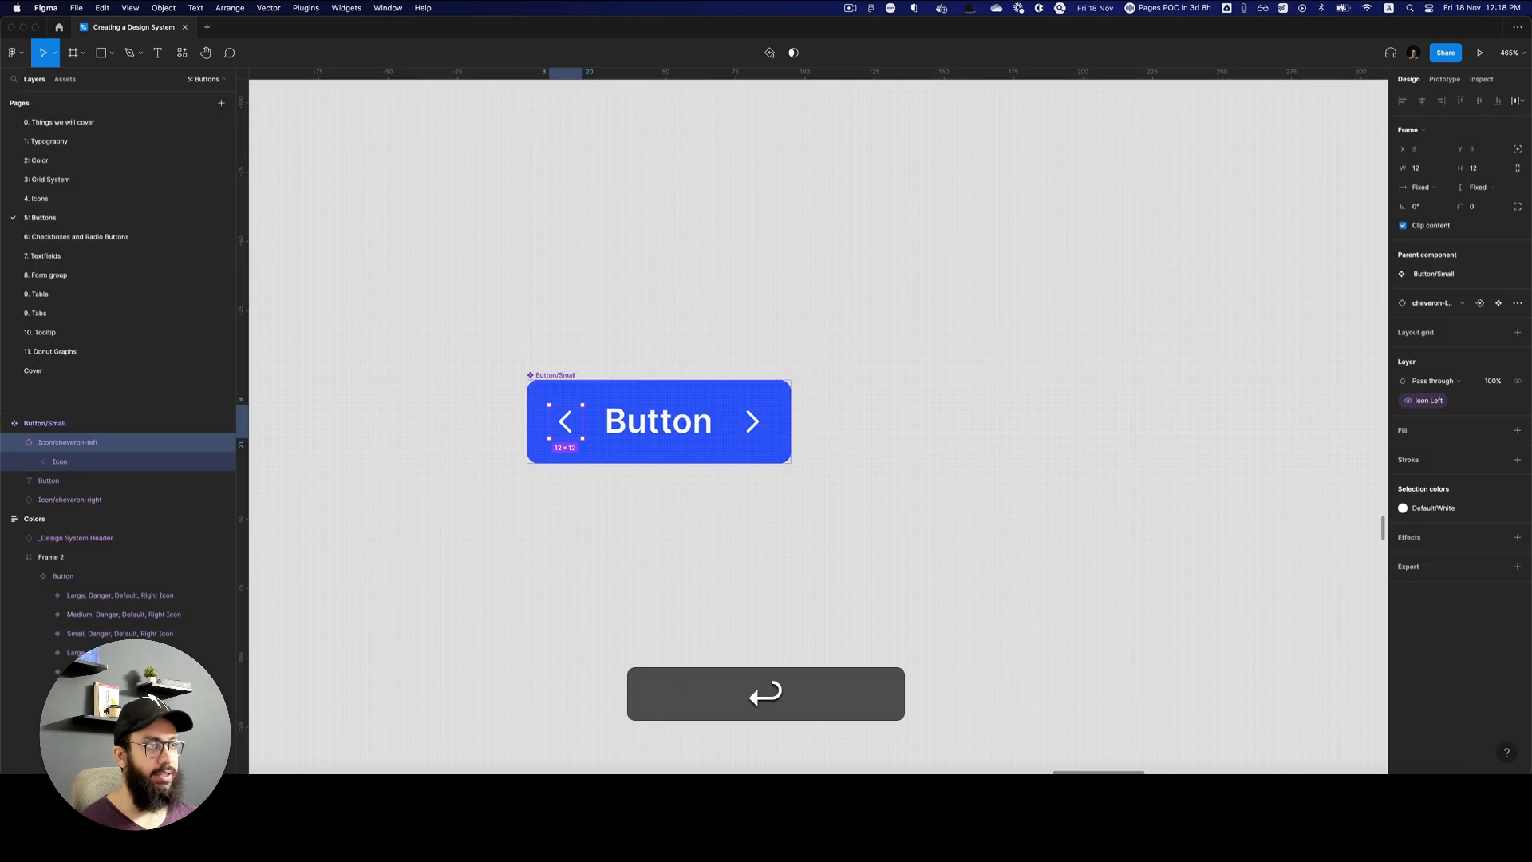
# Create a visibility property named "Icon Right" with value True for the chevron after the Button text.
pyautogui.click(752, 421)
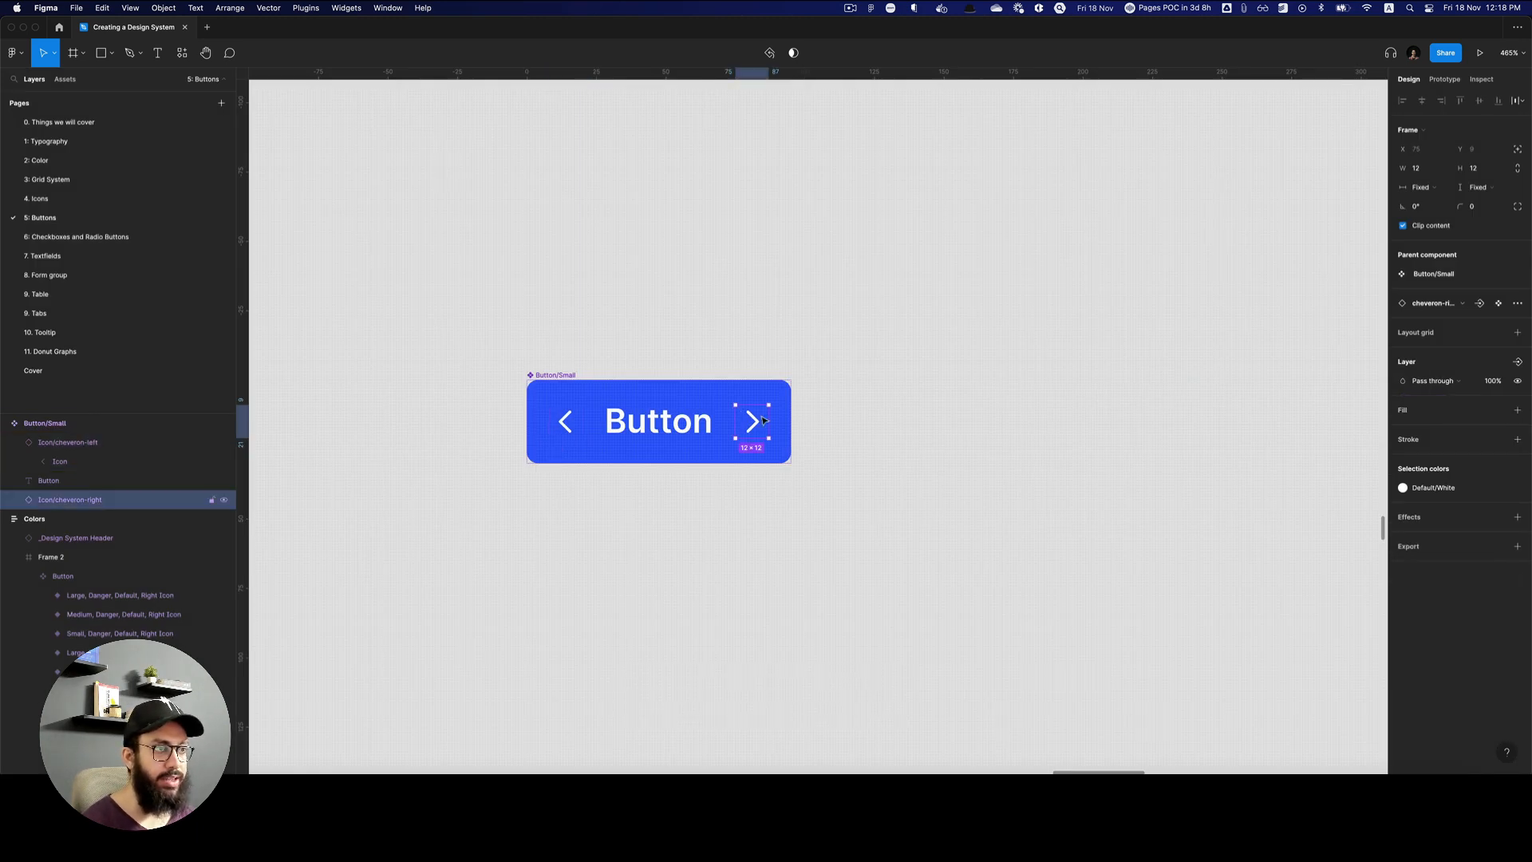
pyautogui.click(1518, 363)
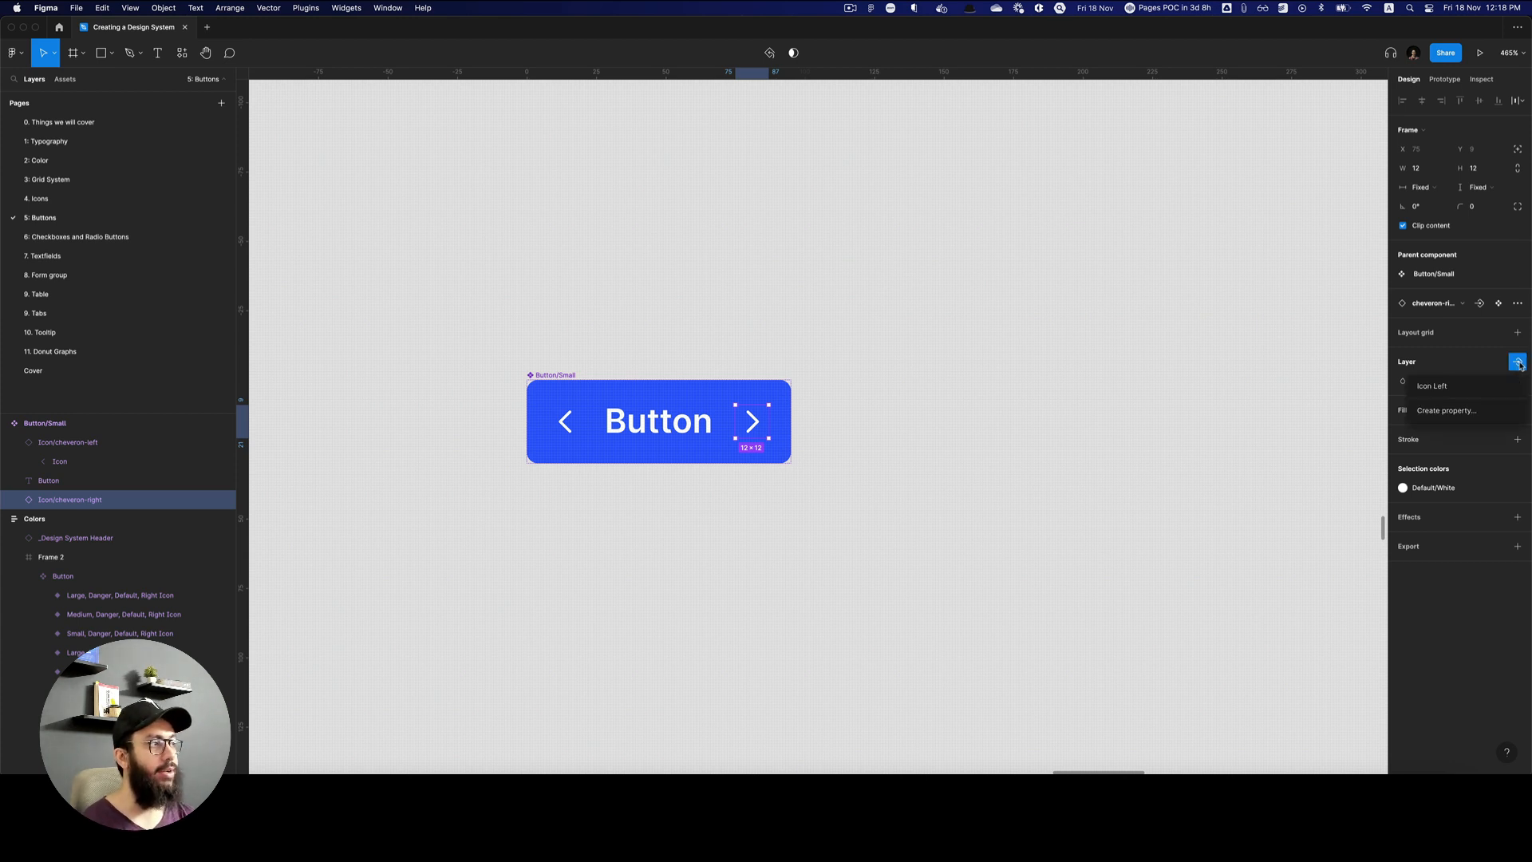
pyautogui.click(1489, 414)
pyautogui.write('Ico')
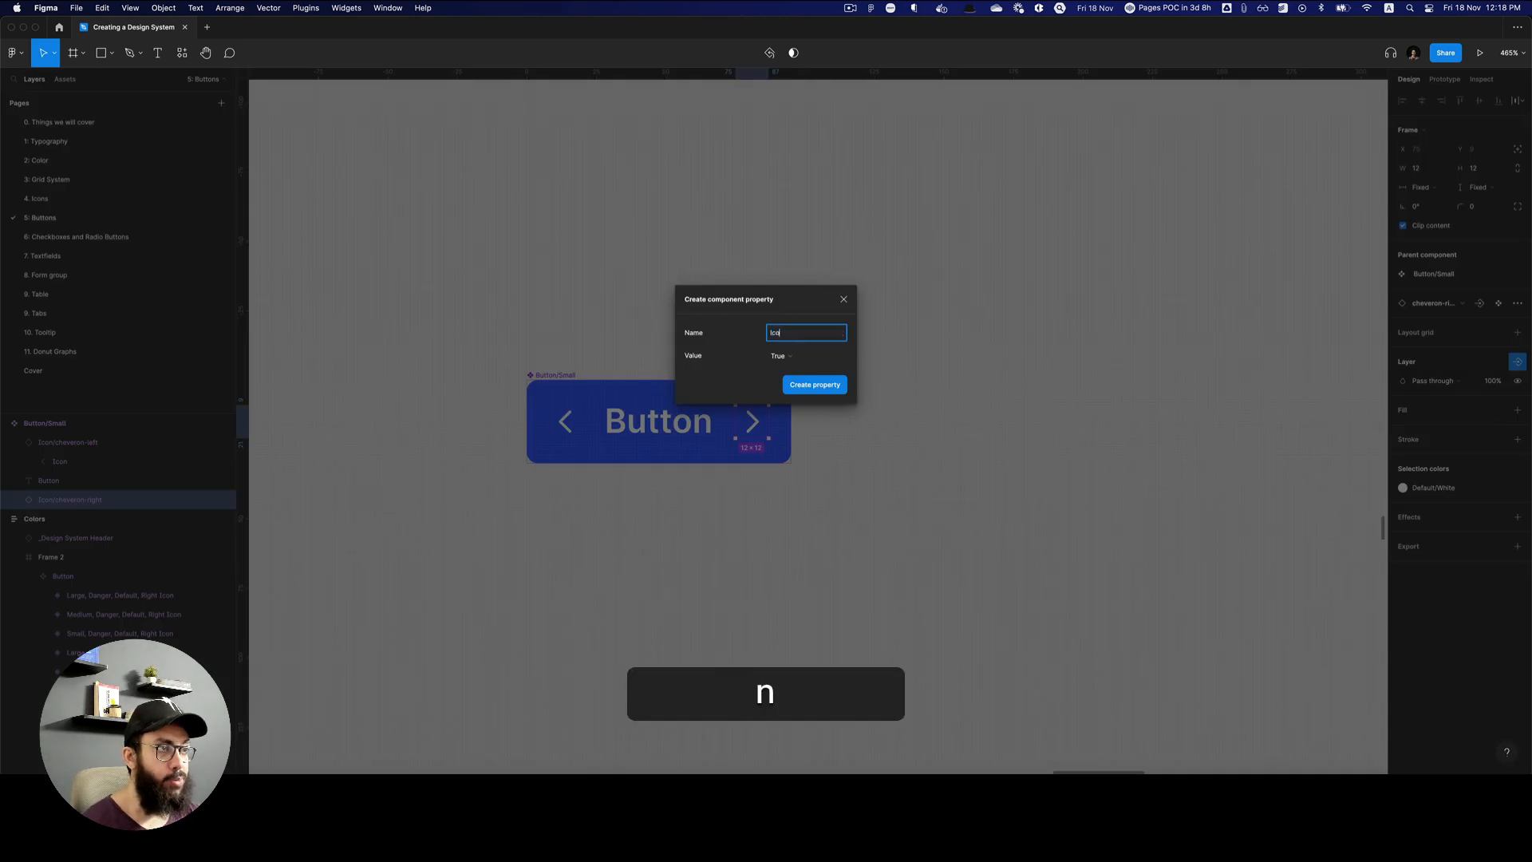
pyautogui.write('n Right')
pyautogui.press('Return')
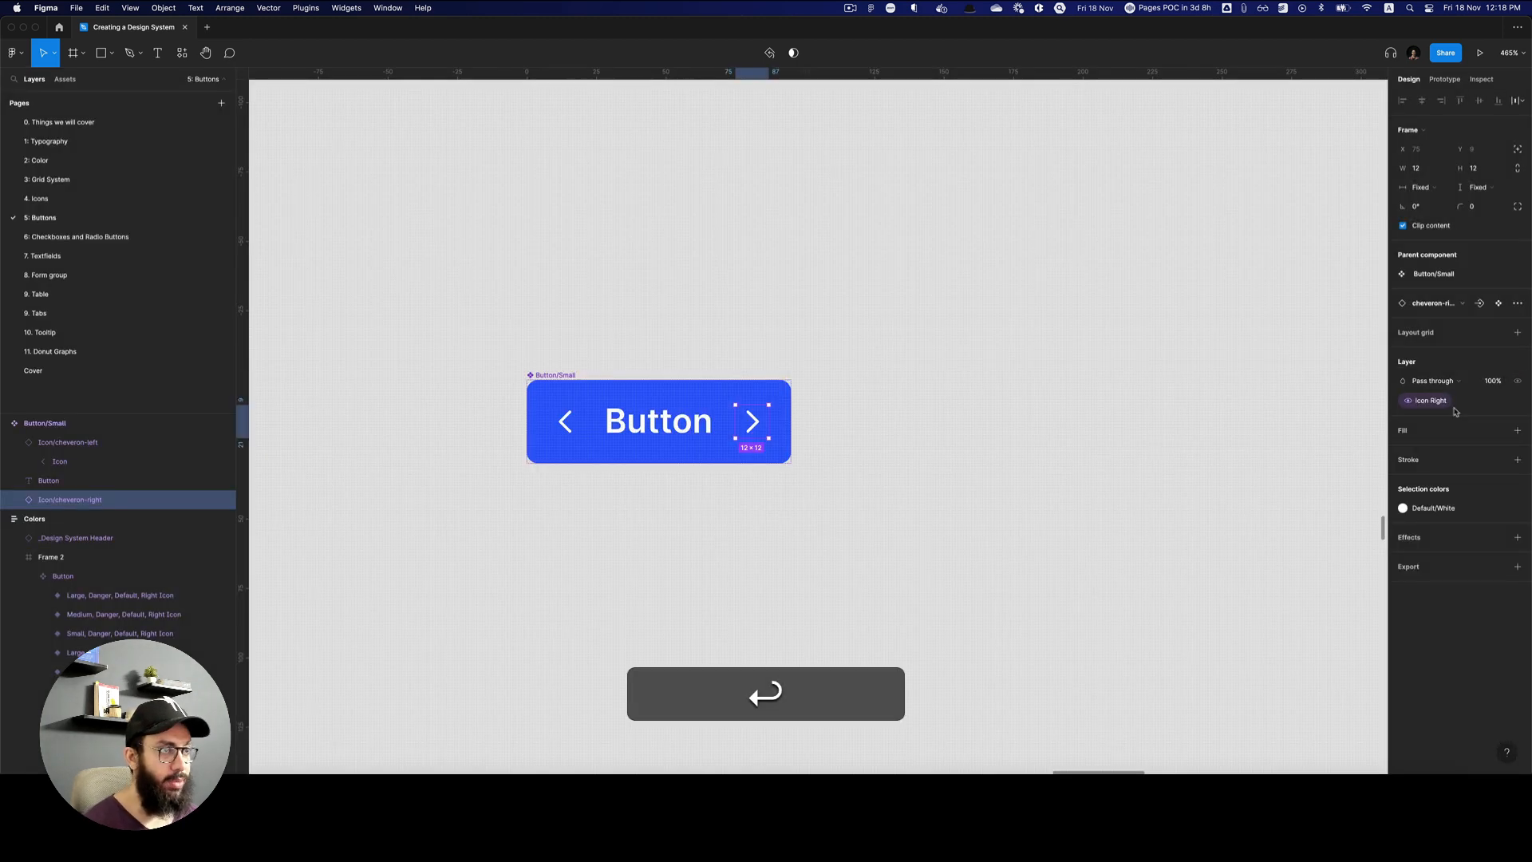
# Place an instance of the Button/Small component below and to the right of the main component.
pyautogui.click(599, 419)
pyautogui.moveTo(599, 419); pyautogui.dragTo(873, 616)
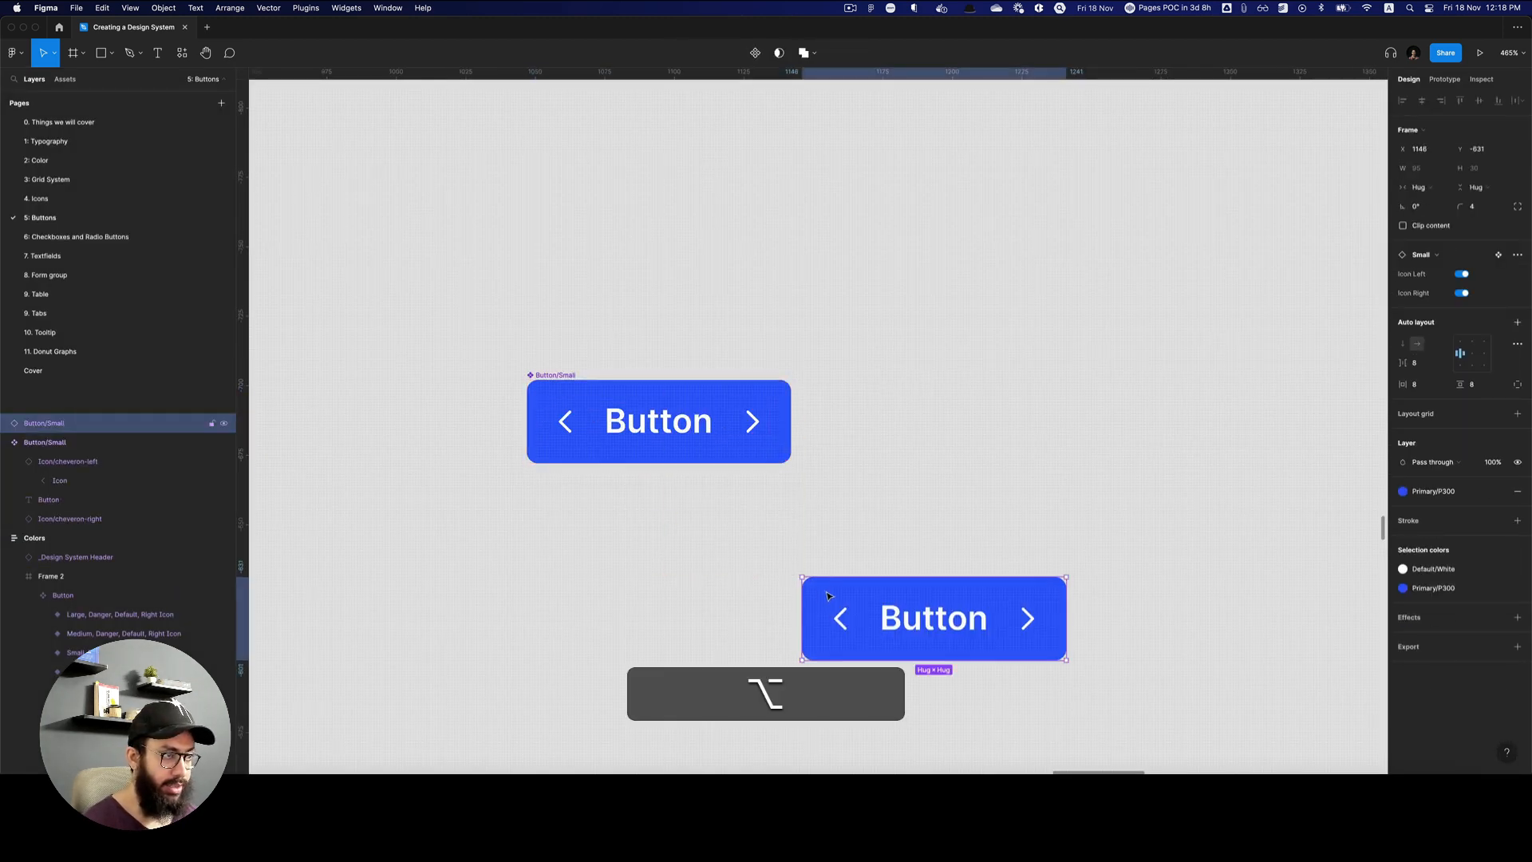
pyautogui.press('space')
pyautogui.moveTo(976, 574); pyautogui.dragTo(885, 404)
# Turn off both the Icon Left and Icon Right properties on the button instance.
pyautogui.click(1462, 275)
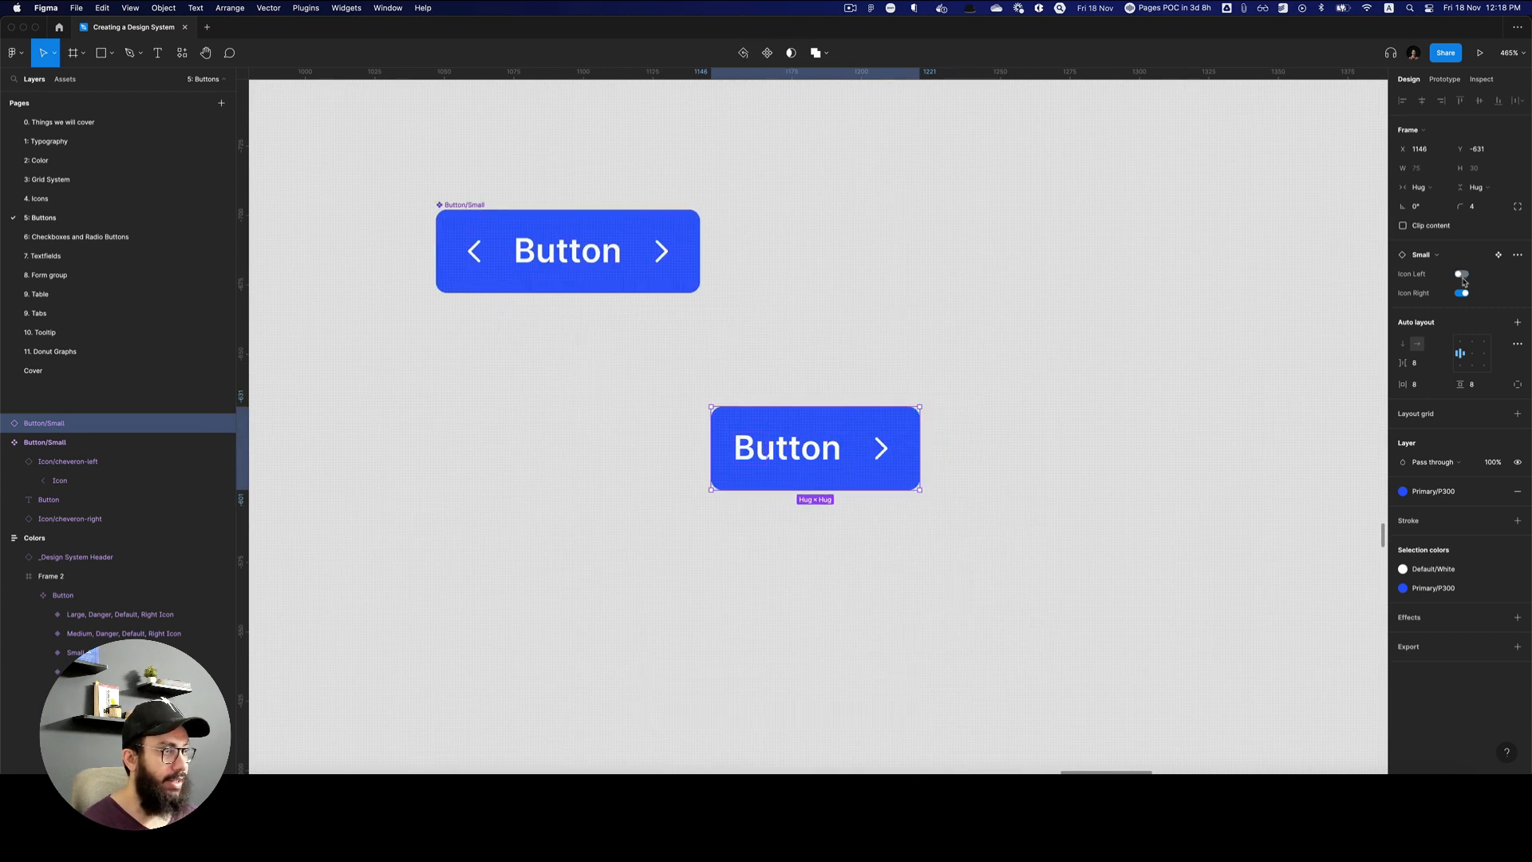
pyautogui.click(1462, 293)
pyautogui.click(988, 359)
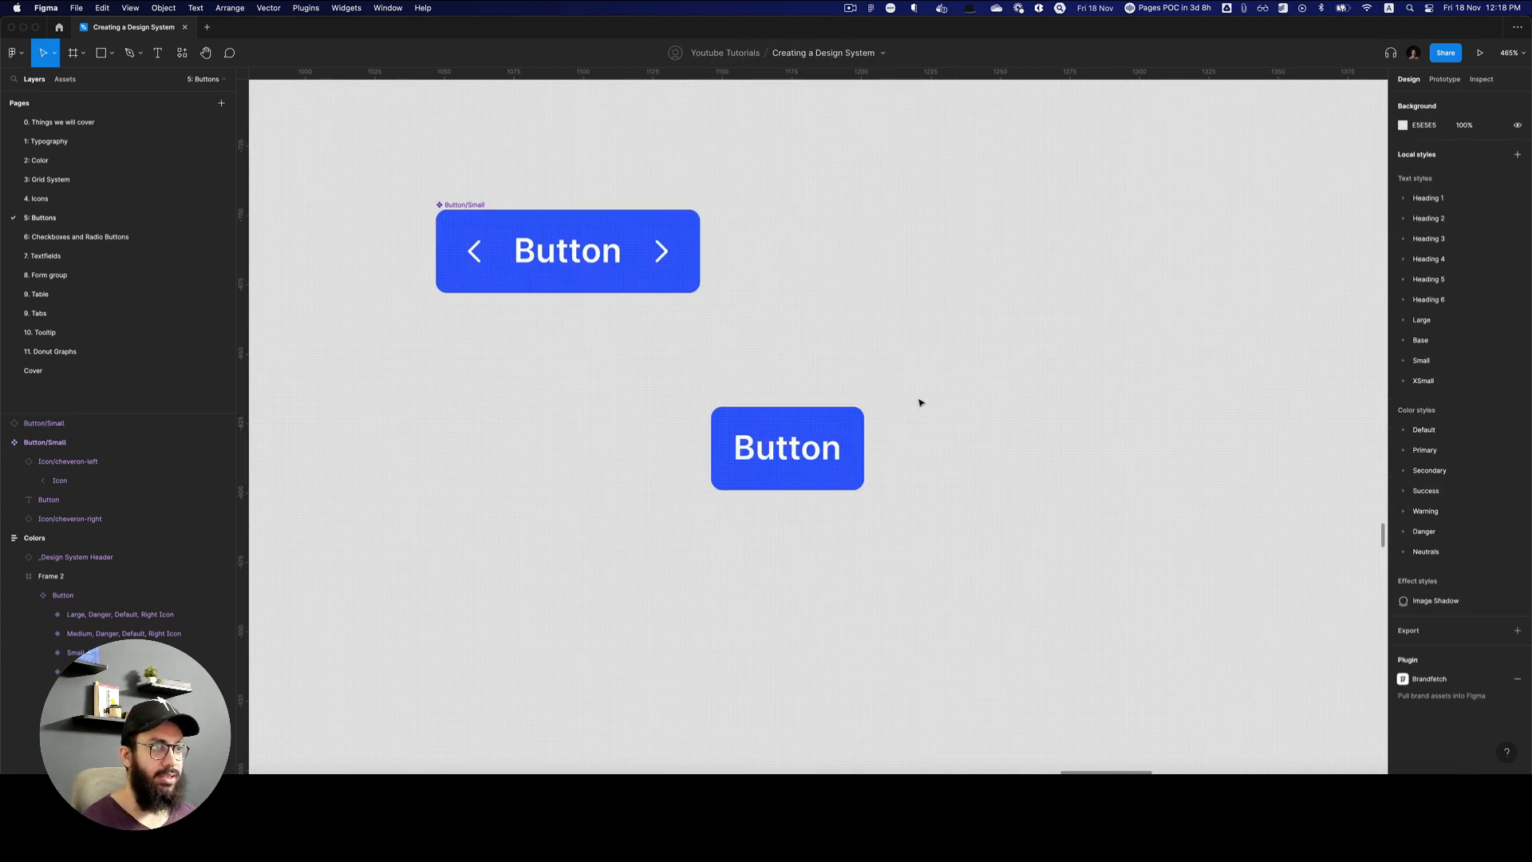
# Widen the button instance to about 129 px and centre the contents of the Button/Small main component.
pyautogui.click(824, 451)
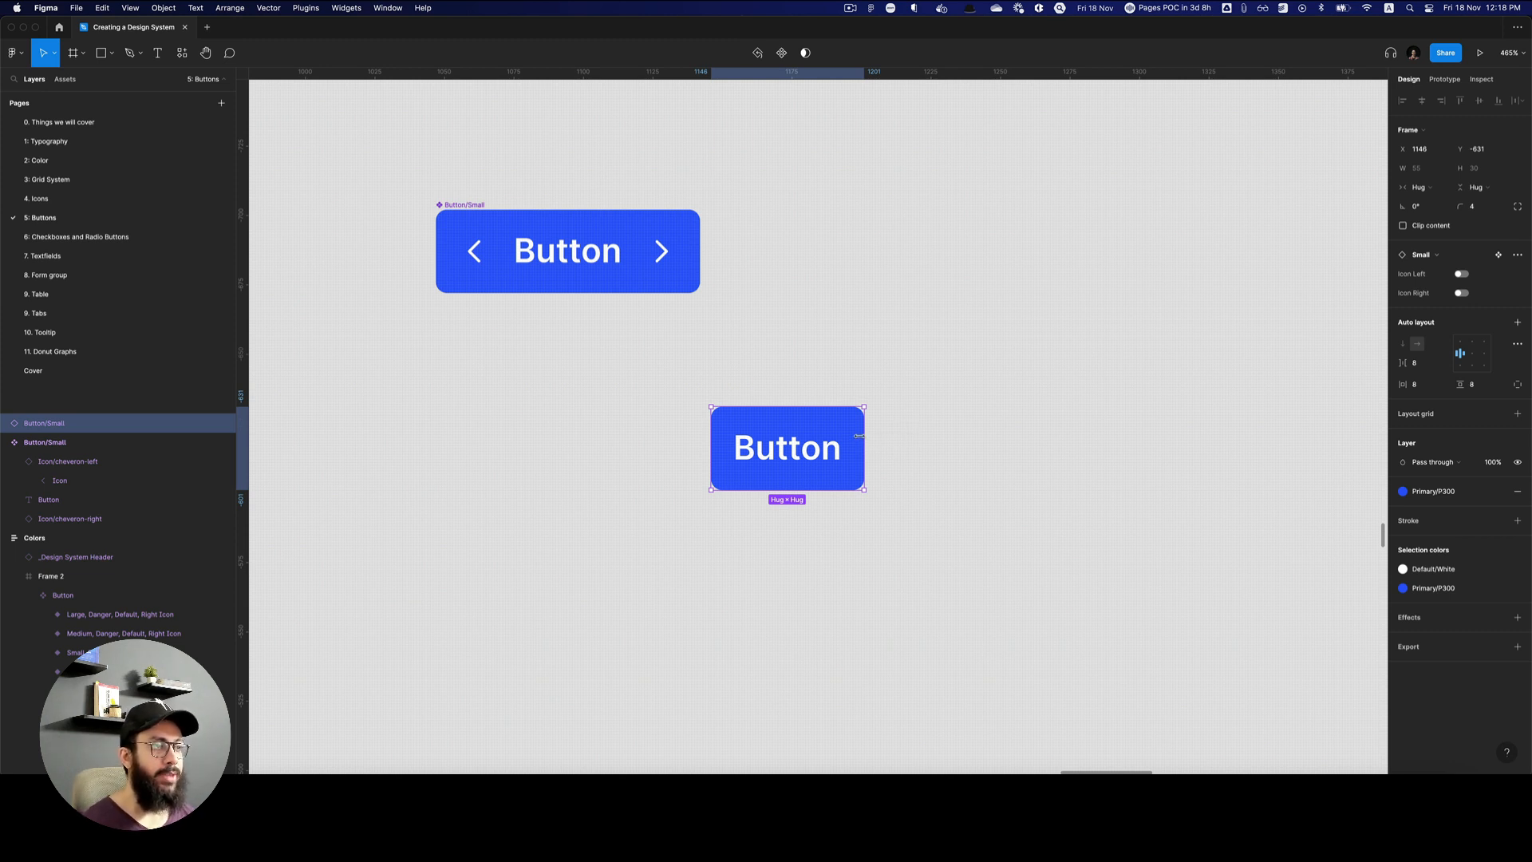
pyautogui.moveTo(858, 435); pyautogui.dragTo(1064, 436)
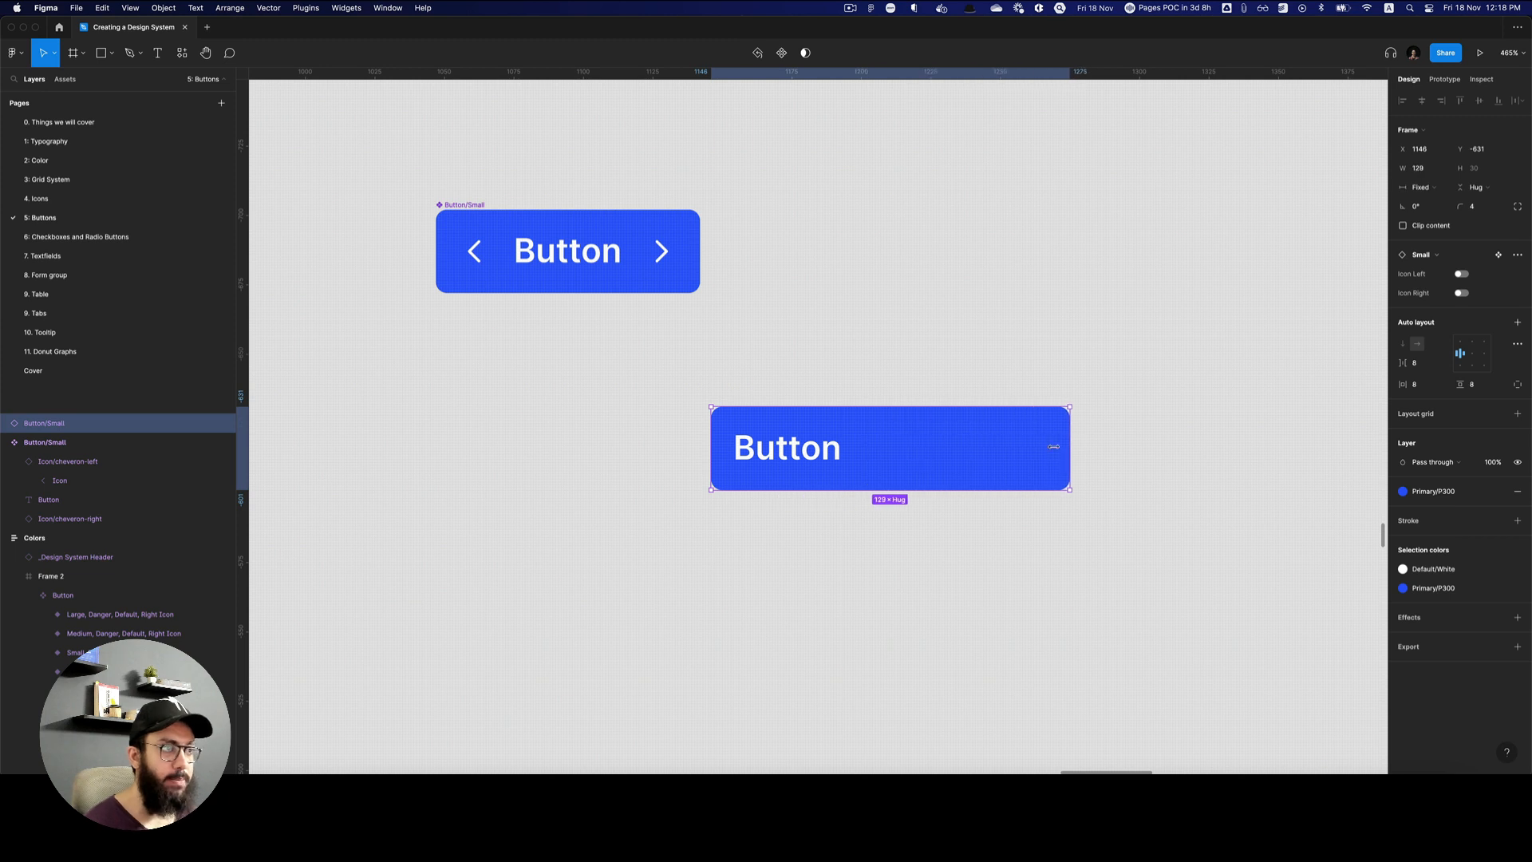
pyautogui.click(582, 271)
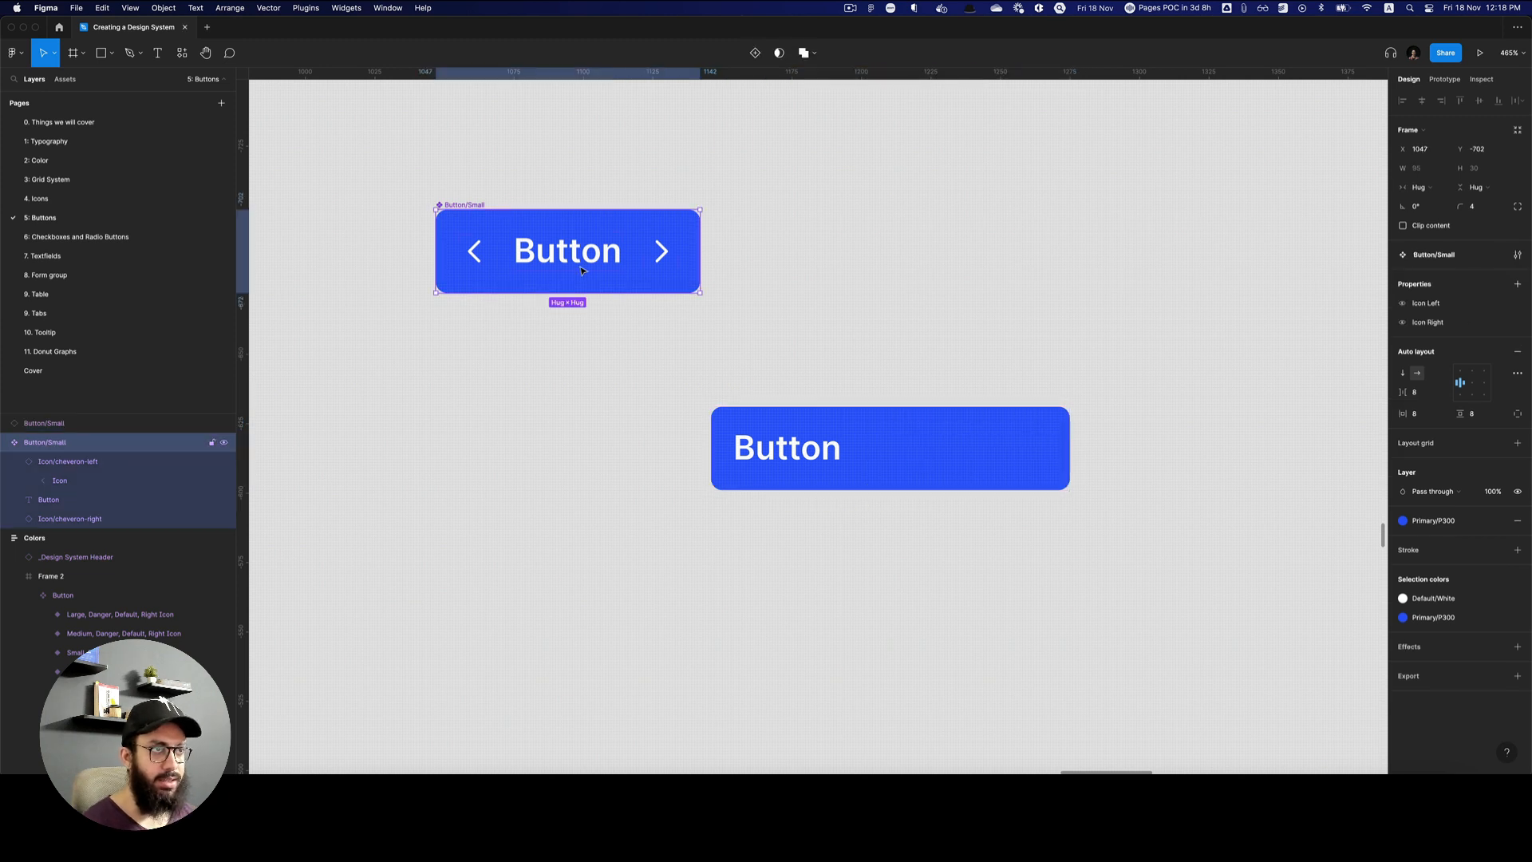
pyautogui.click(1472, 385)
pyautogui.click(1000, 419)
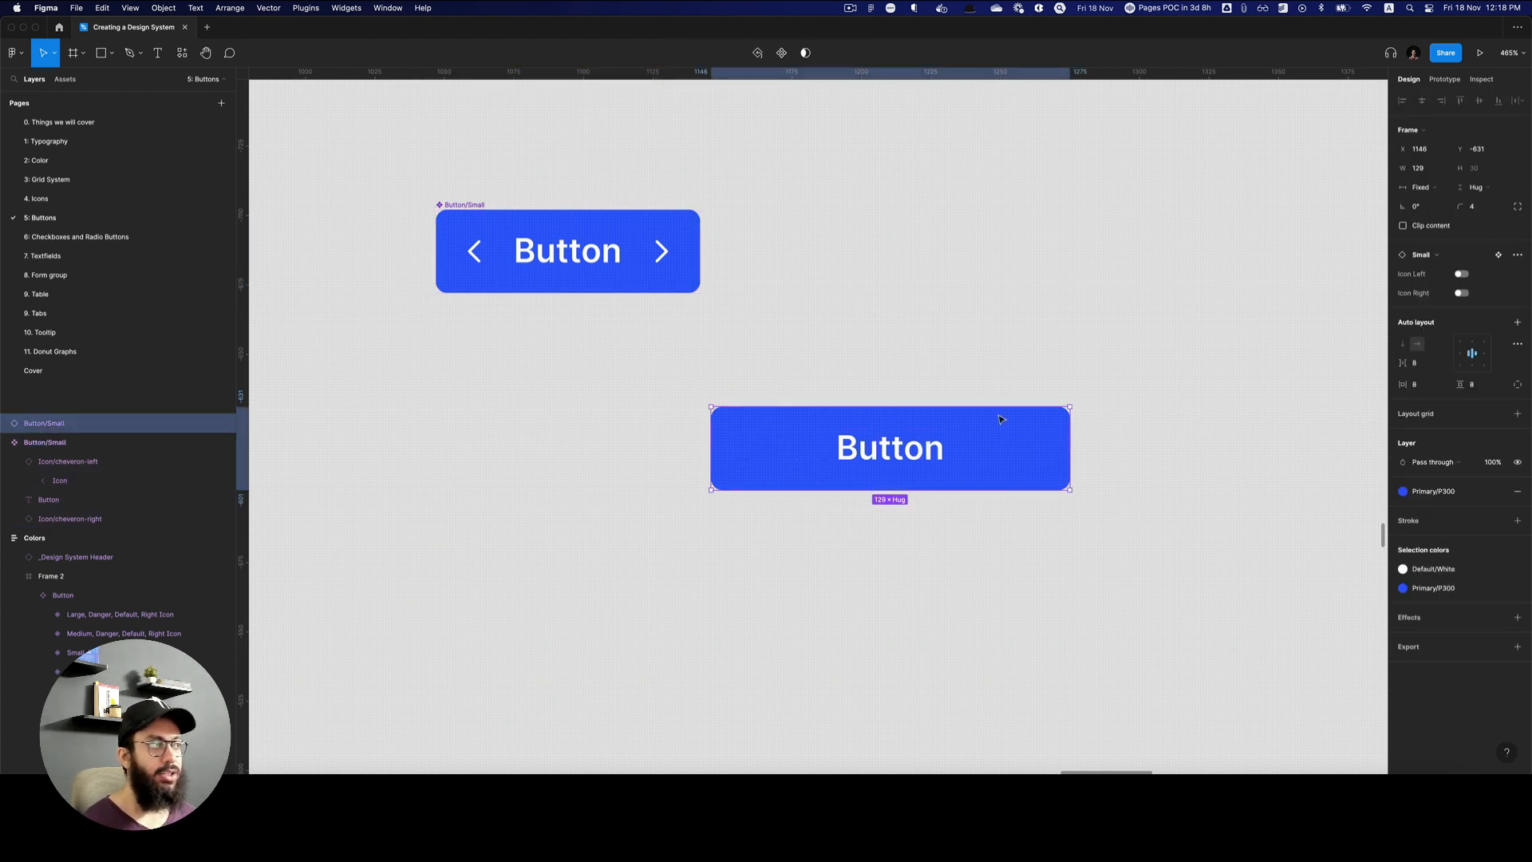
# Turn on the Icon Left and Icon Right properties of the button instance, and remove that instance from the canvas.
pyautogui.click(1461, 273)
pyautogui.click(1461, 293)
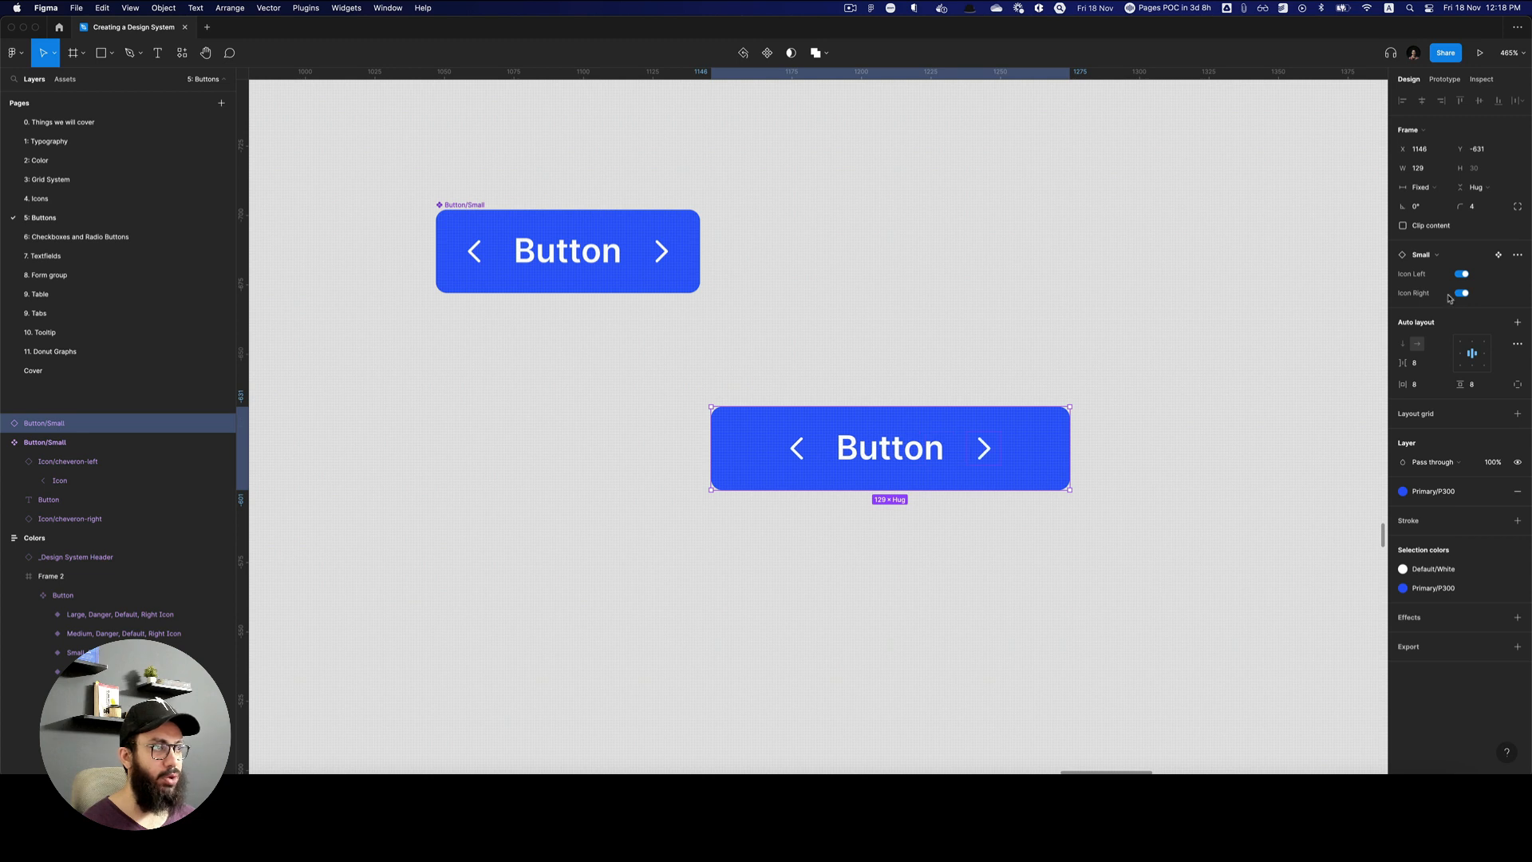
pyautogui.press('Escape')
pyautogui.click(1017, 419)
pyautogui.press('super+x')
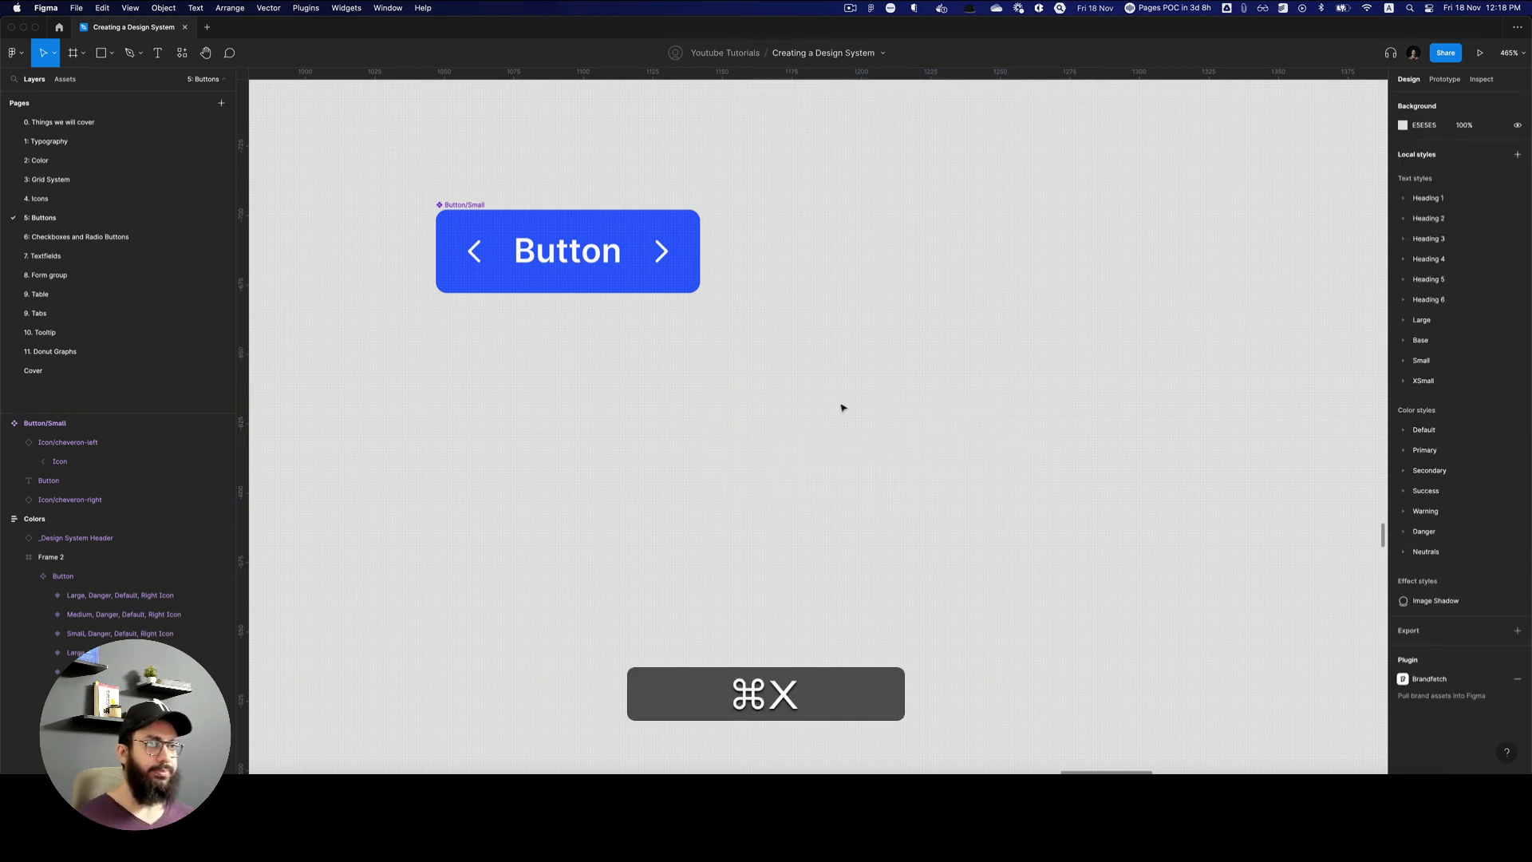
pyautogui.click(573, 287)
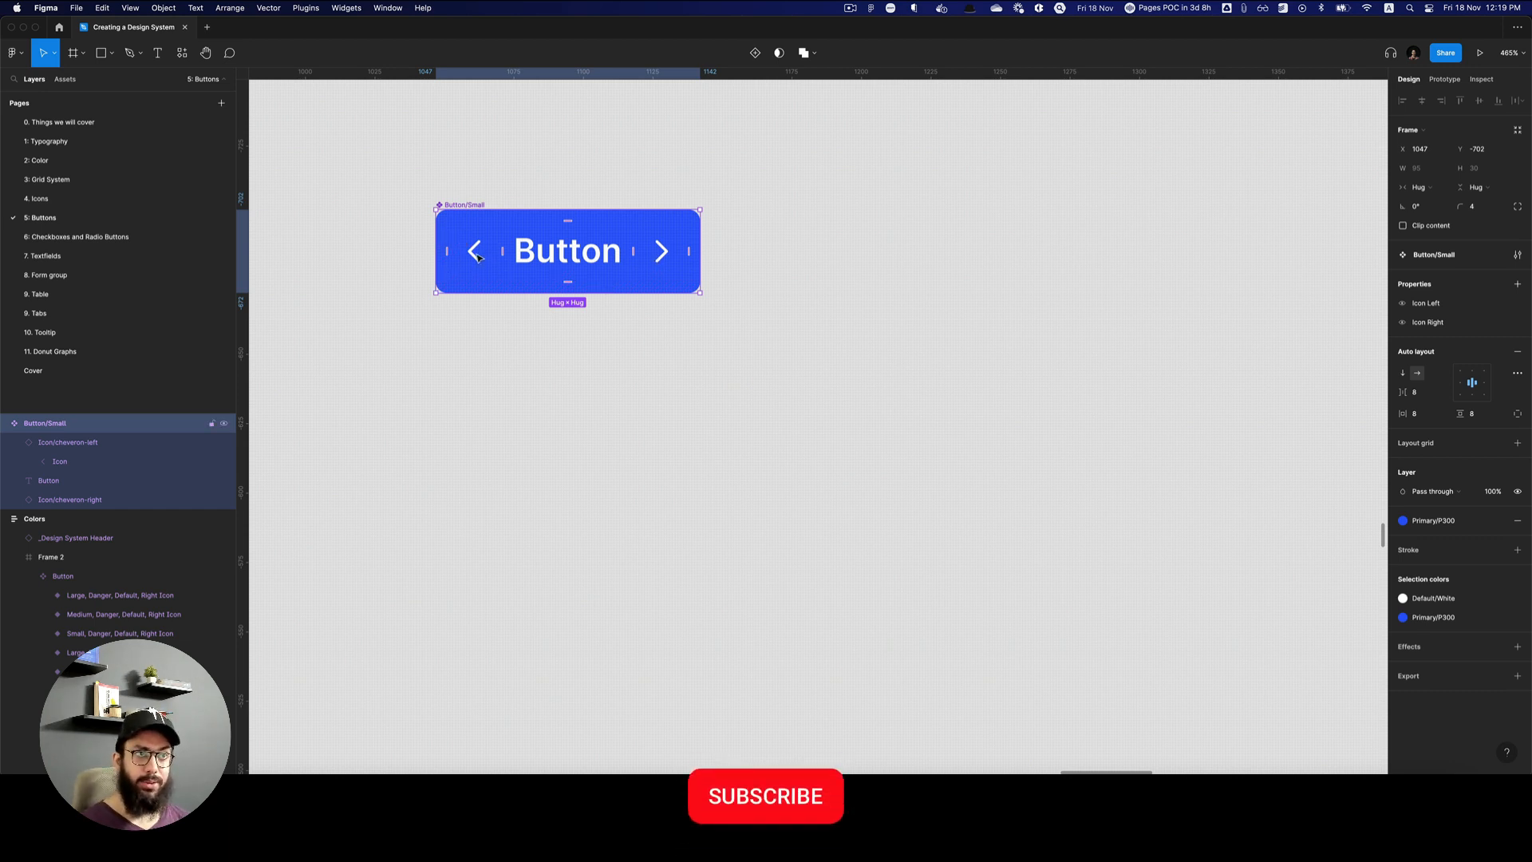
pyautogui.click(650, 254)
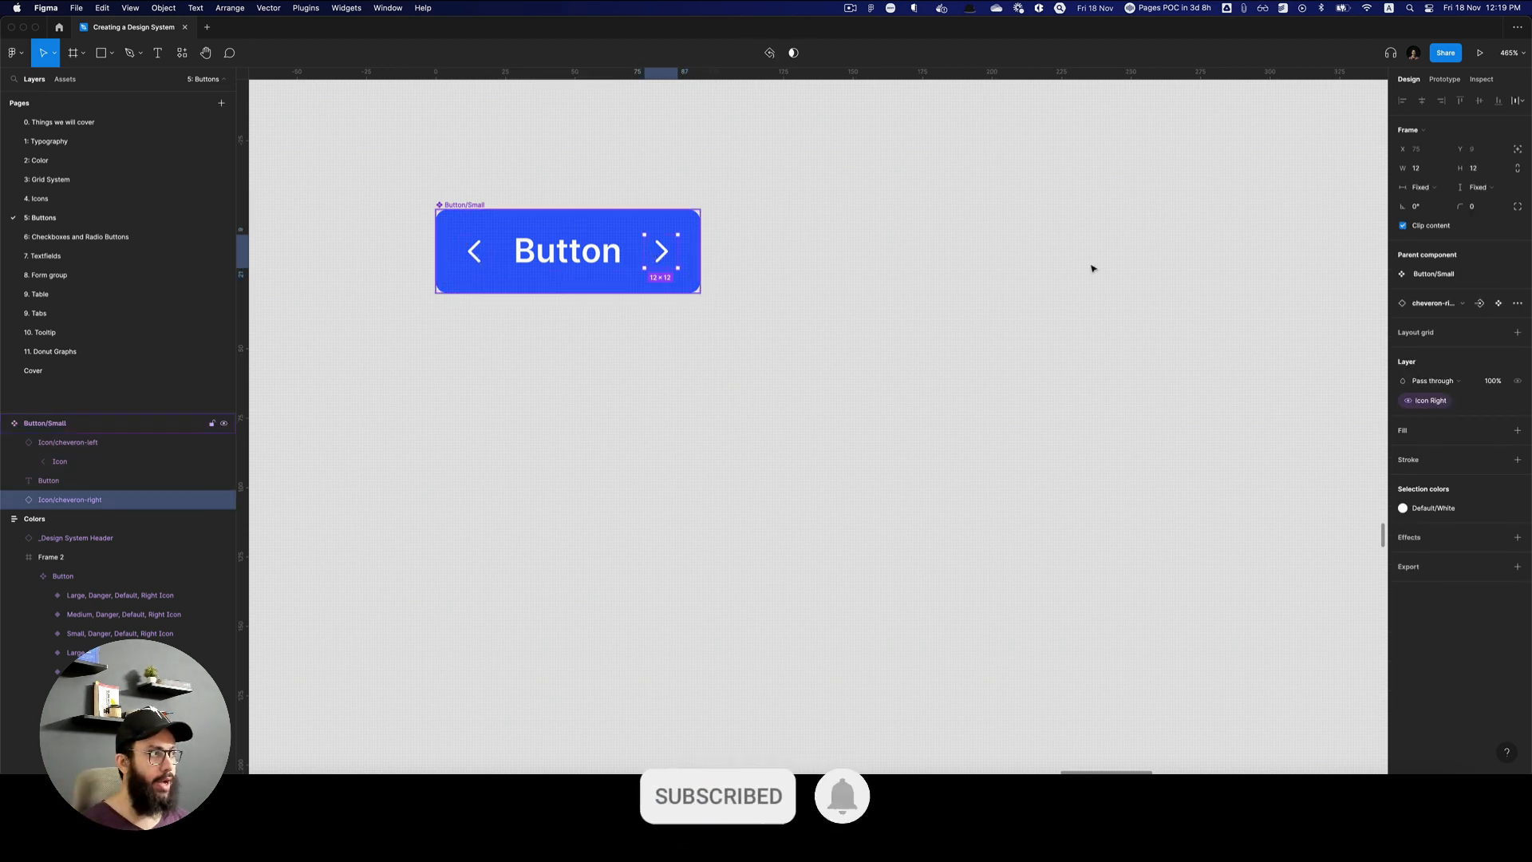
pyautogui.click(474, 251)
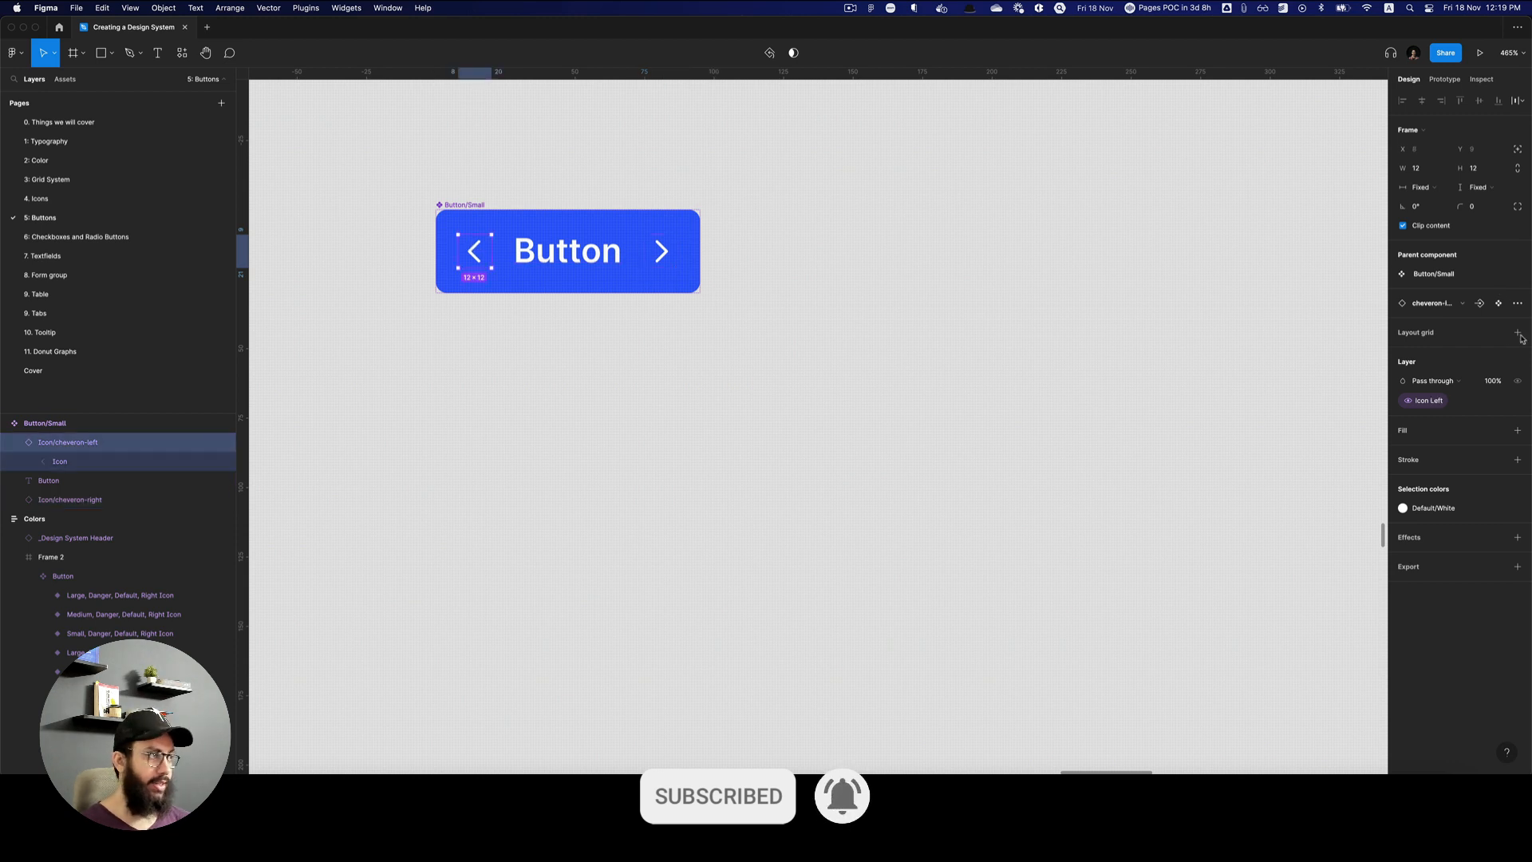
pyautogui.click(1485, 308)
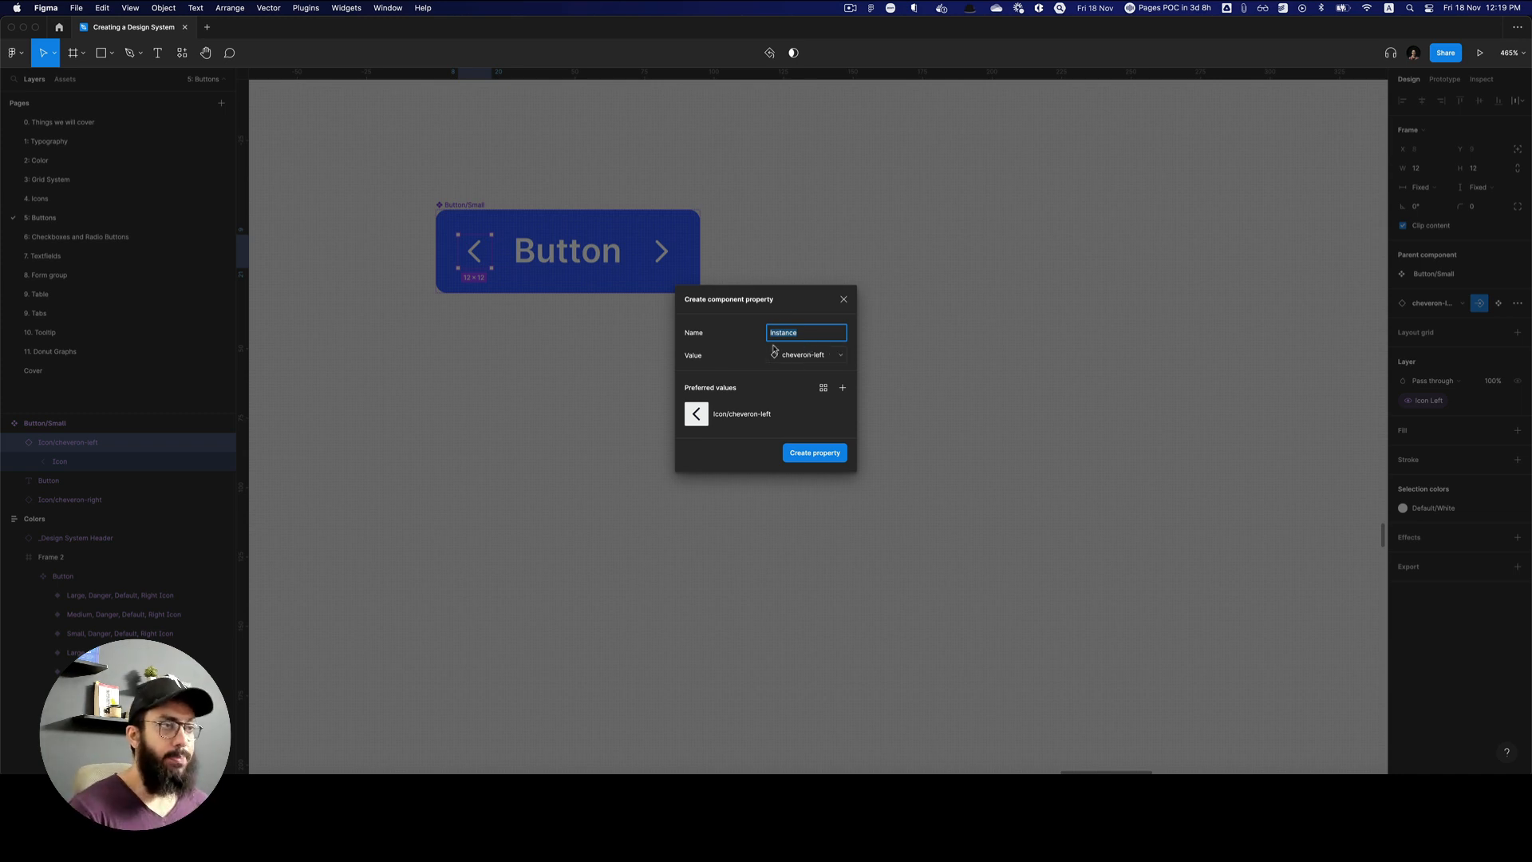
pyautogui.write('Icon Left')
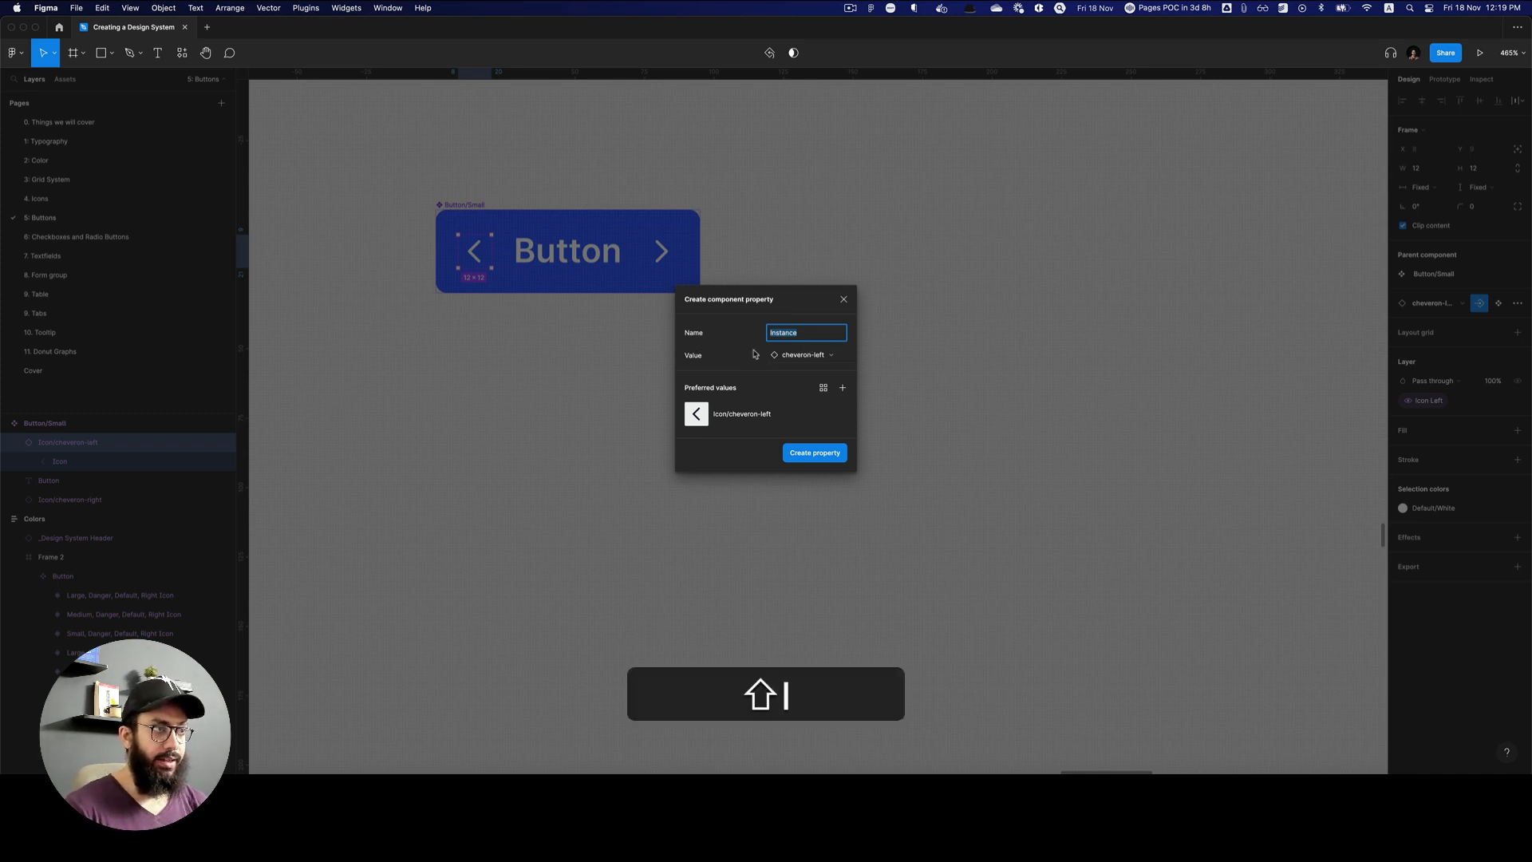
pyautogui.write(' N')
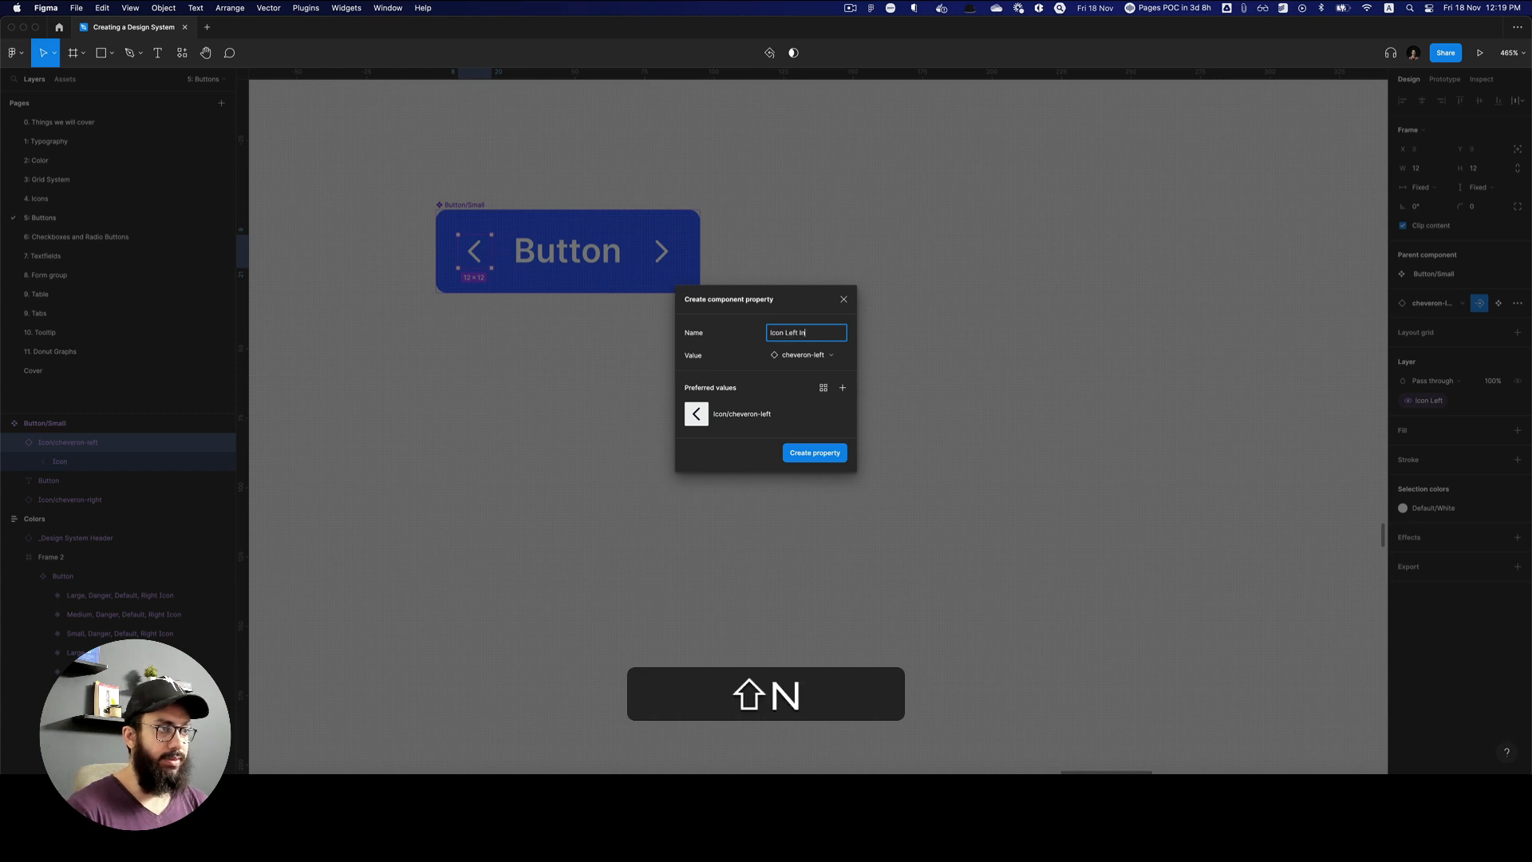
pyautogui.press('BackSpace')
pyautogui.write('Instance')
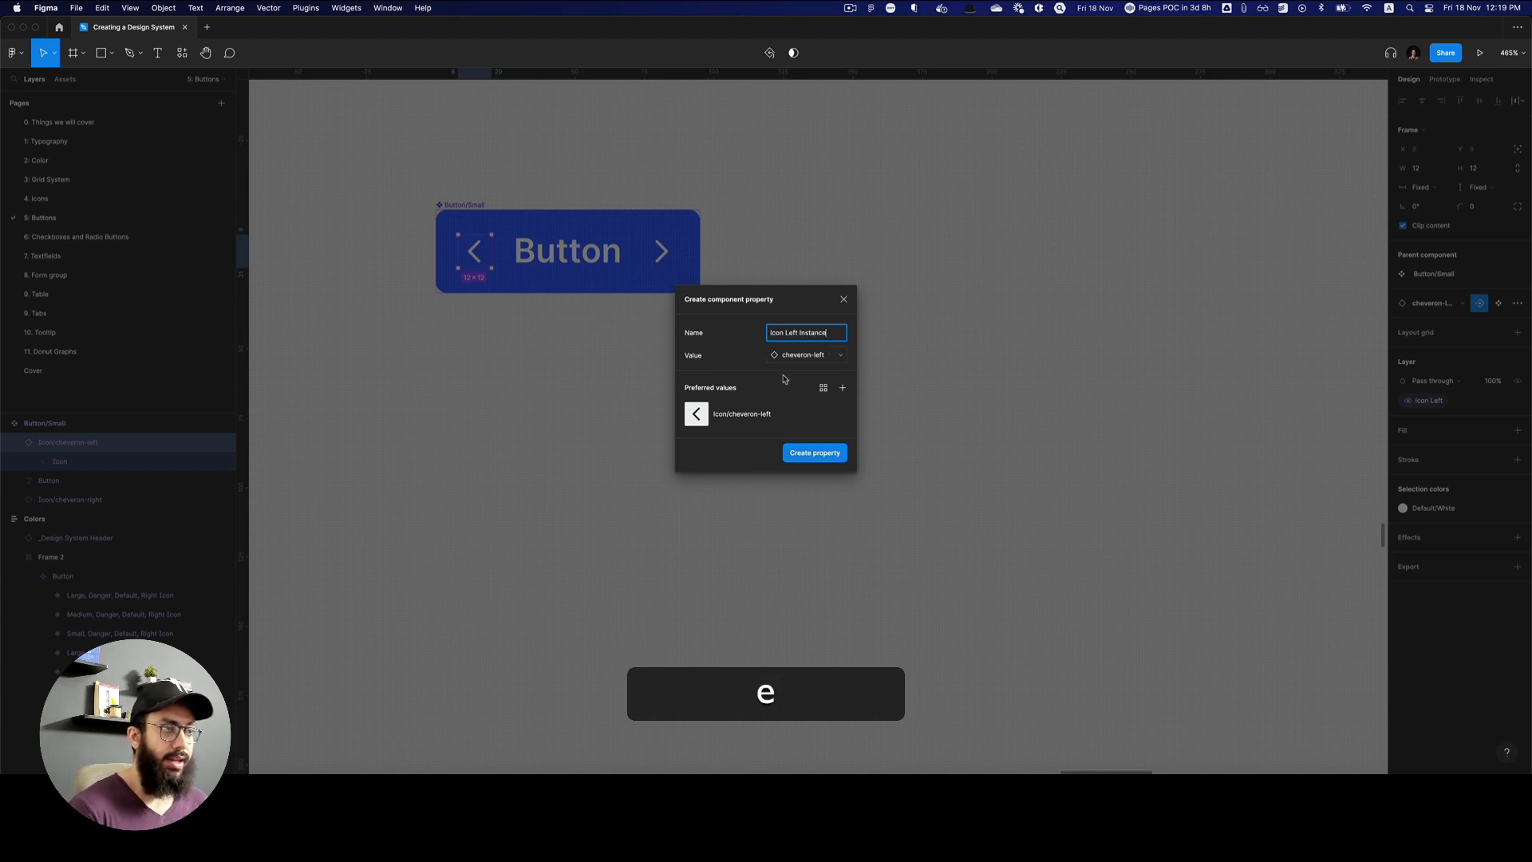
pyautogui.click(842, 390)
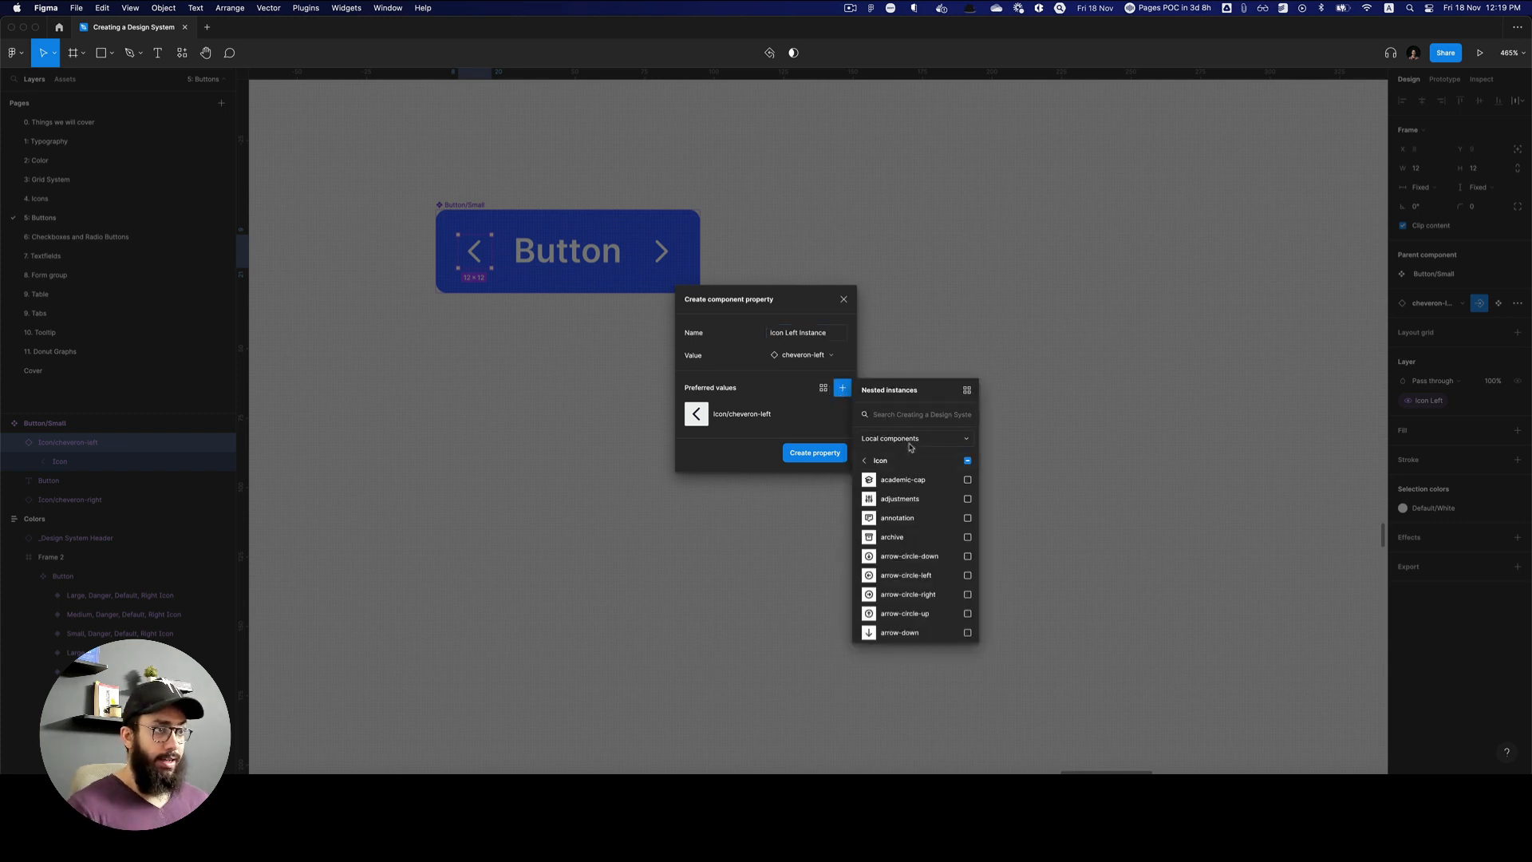
pyautogui.write('home')
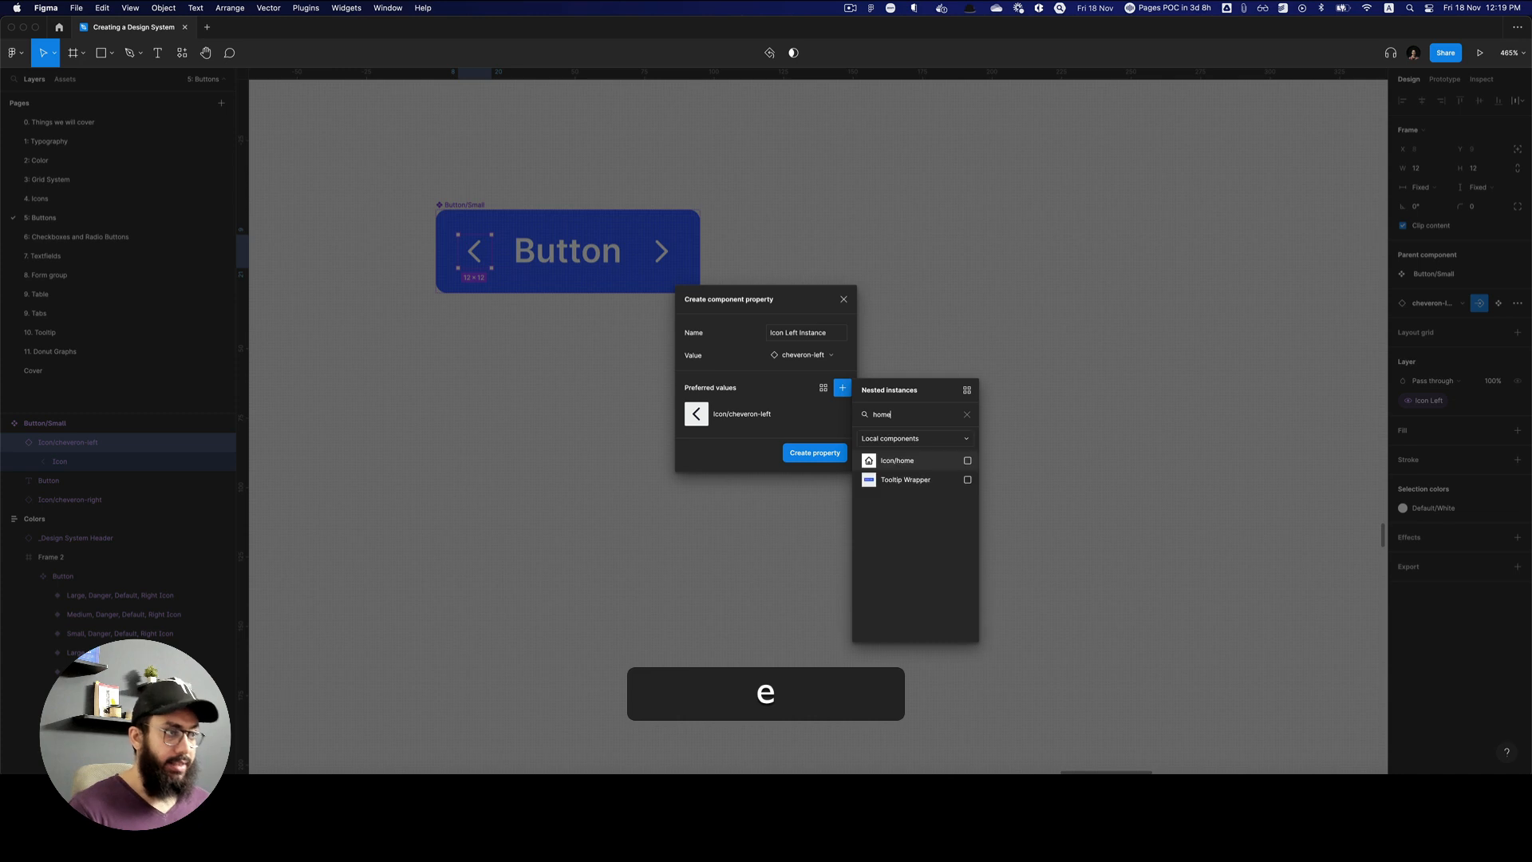
pyautogui.click(966, 461)
pyautogui.click(916, 415)
pyautogui.press('super+a')
pyautogui.press('super+BackSpace')
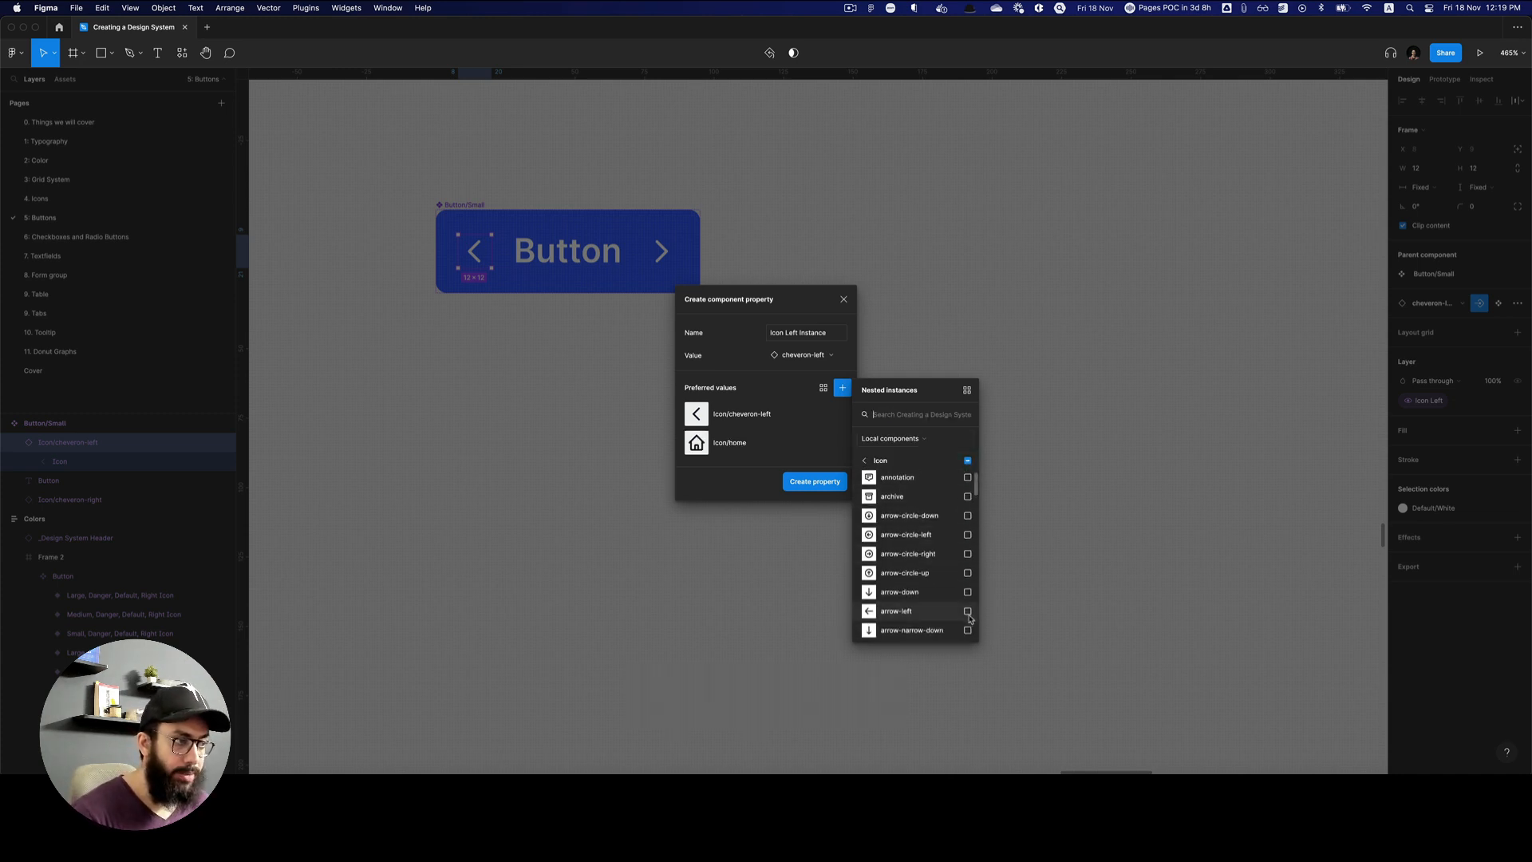
pyautogui.click(967, 612)
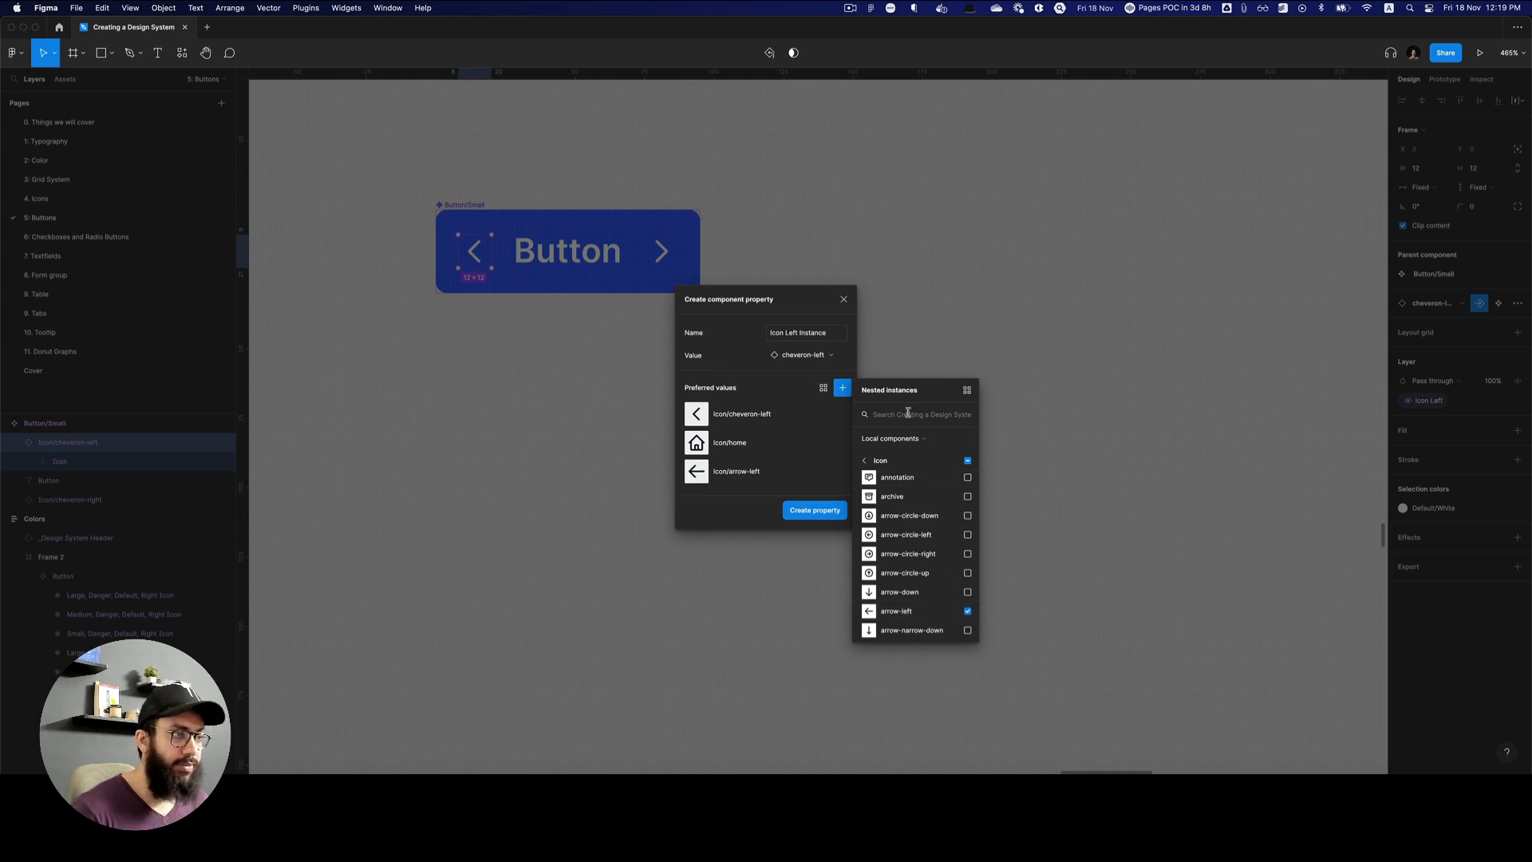
pyautogui.write('left')
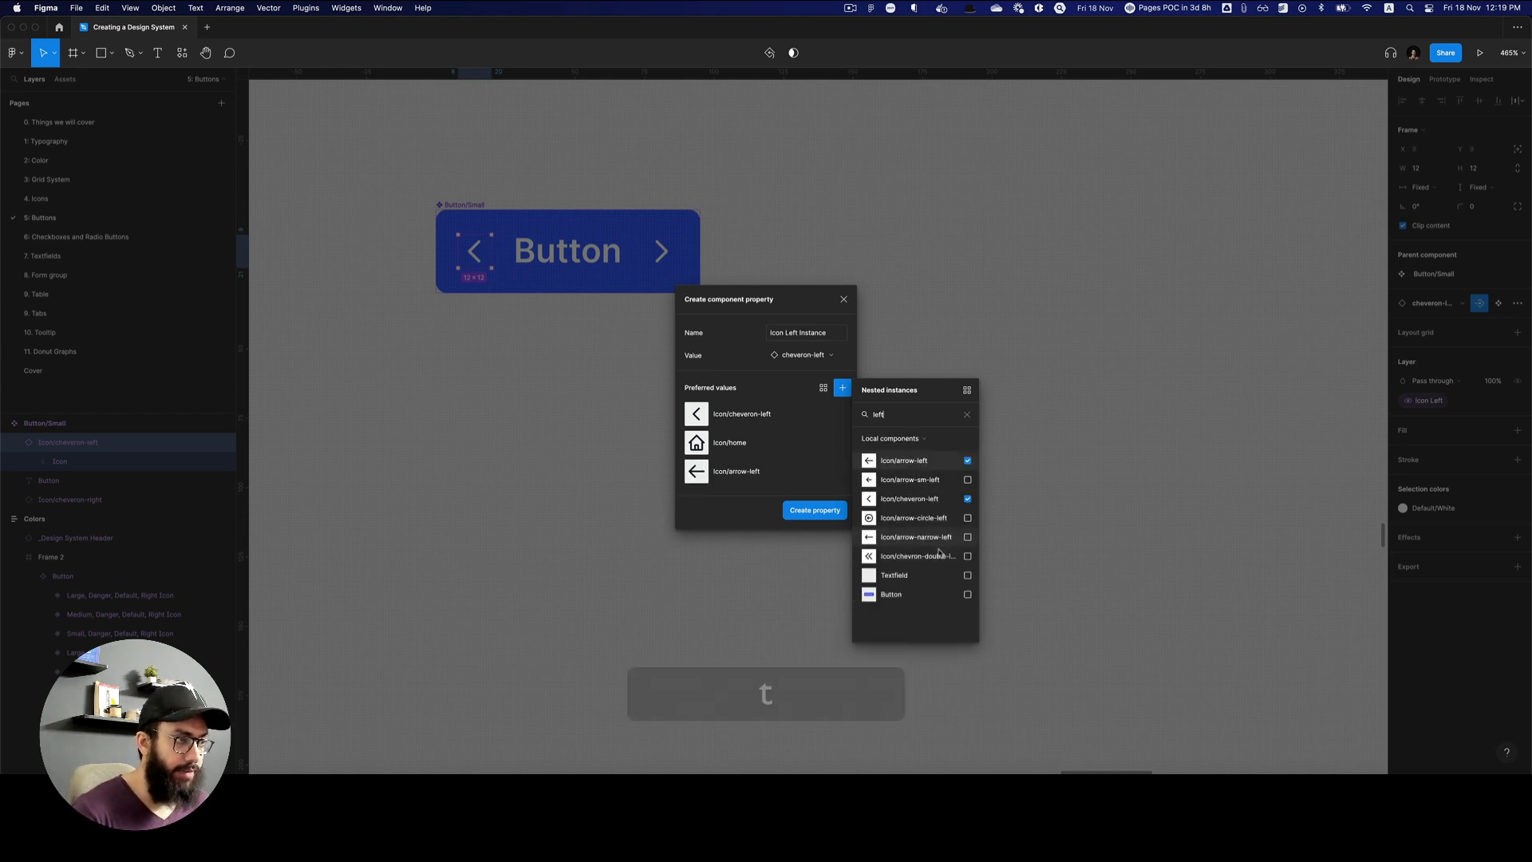
pyautogui.click(968, 557)
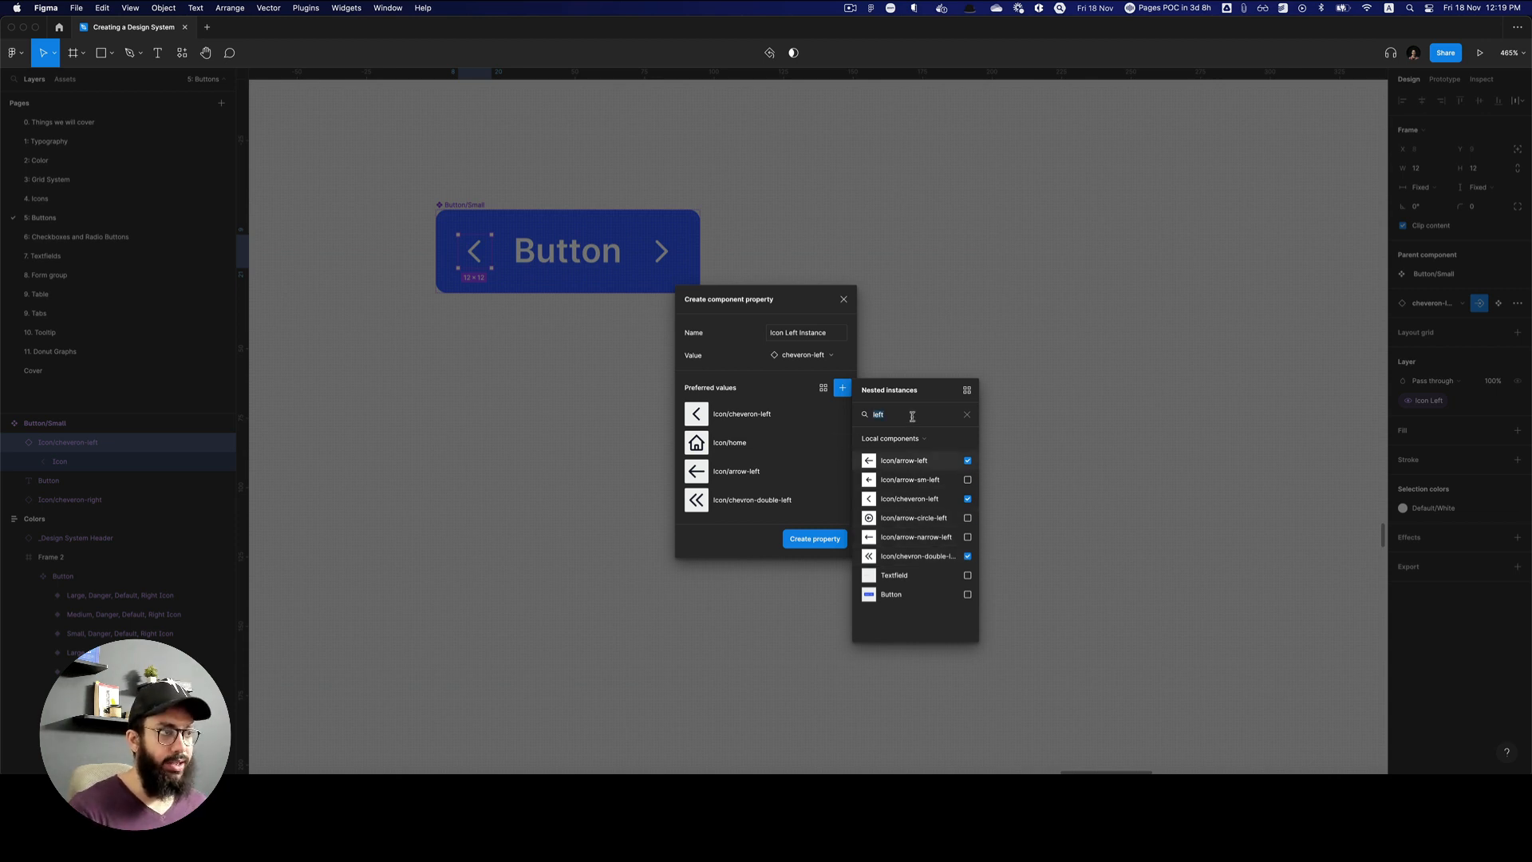
pyautogui.press('super+BackSpace')
pyautogui.write('profil')
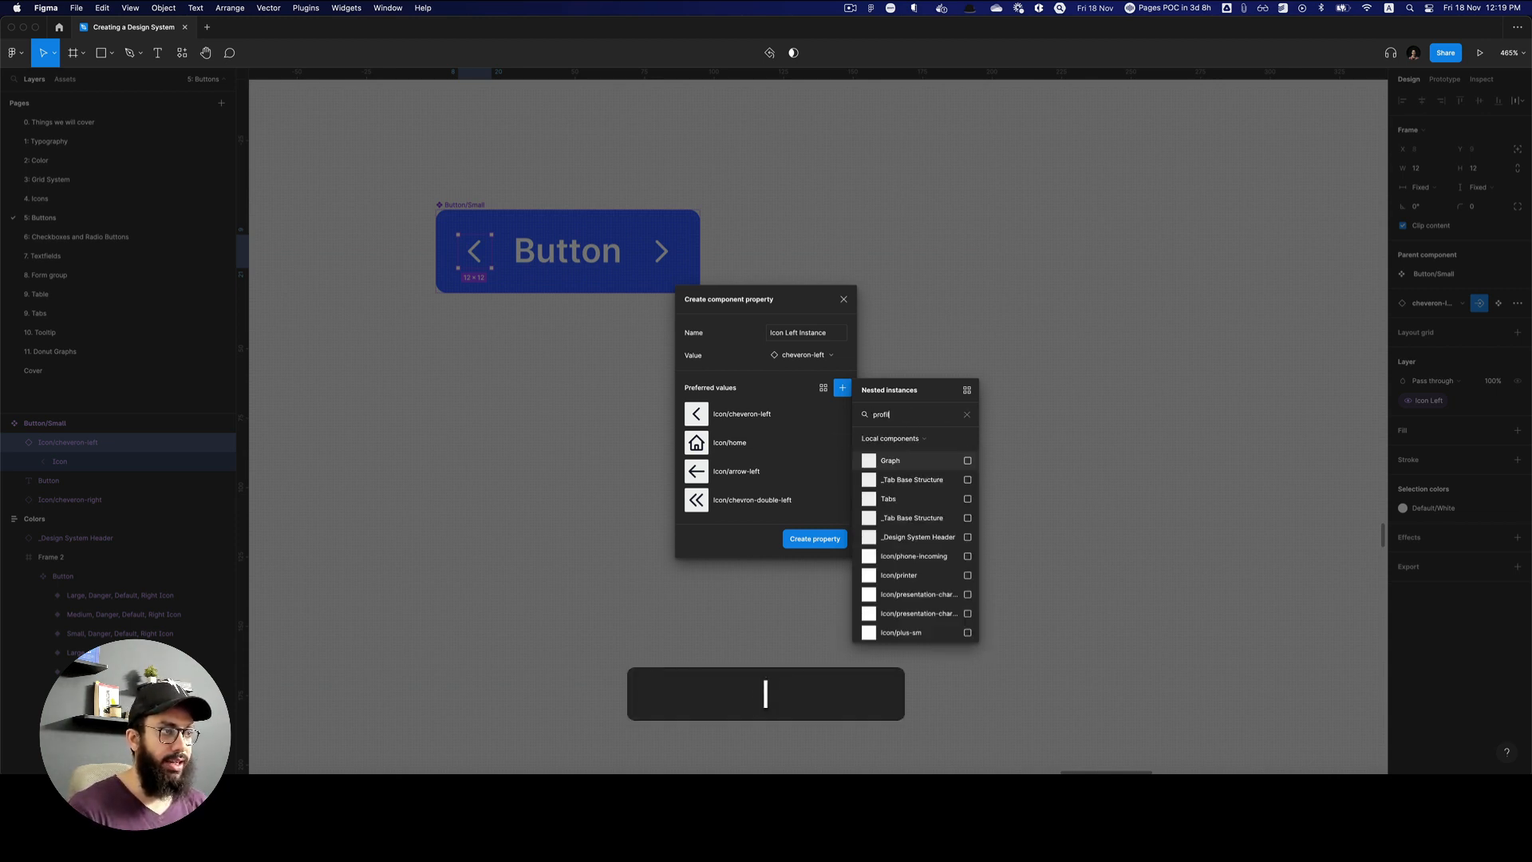
pyautogui.press('super+BackSpace')
pyautogui.write('user')
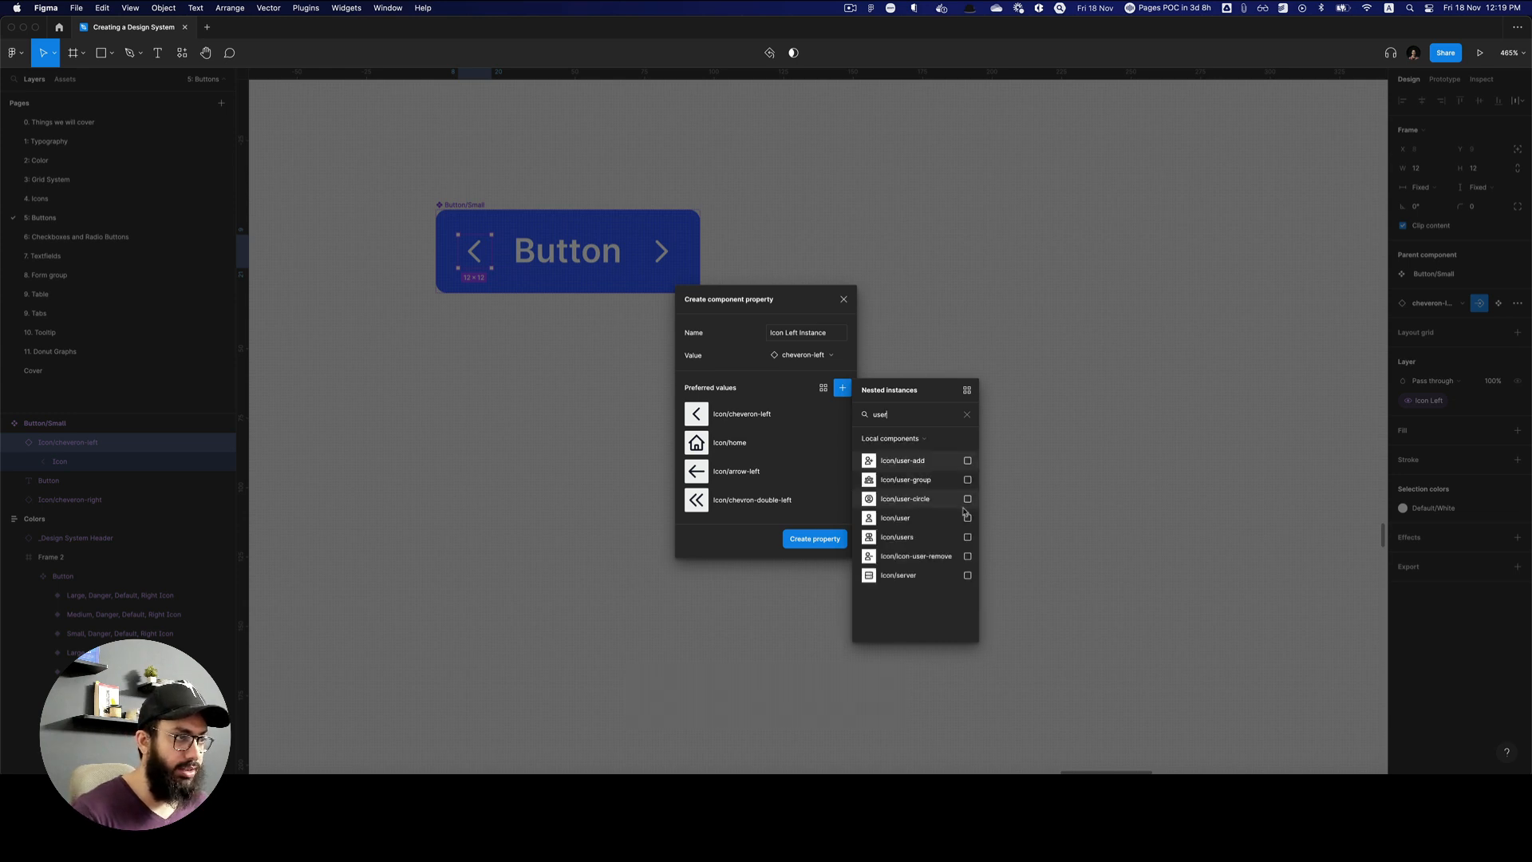
pyautogui.click(967, 517)
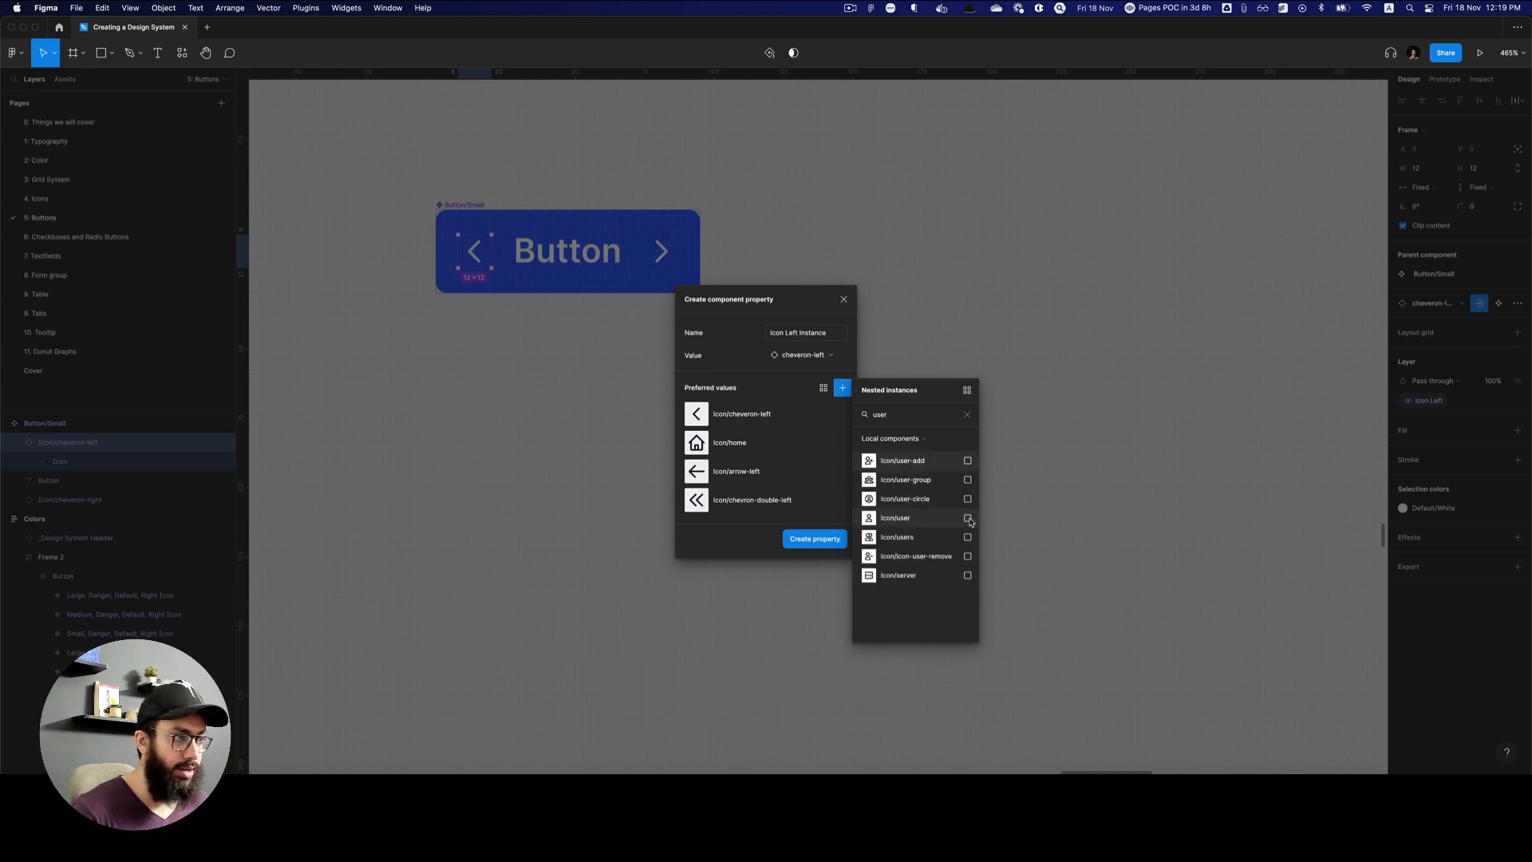
pyautogui.click(968, 461)
pyautogui.click(842, 387)
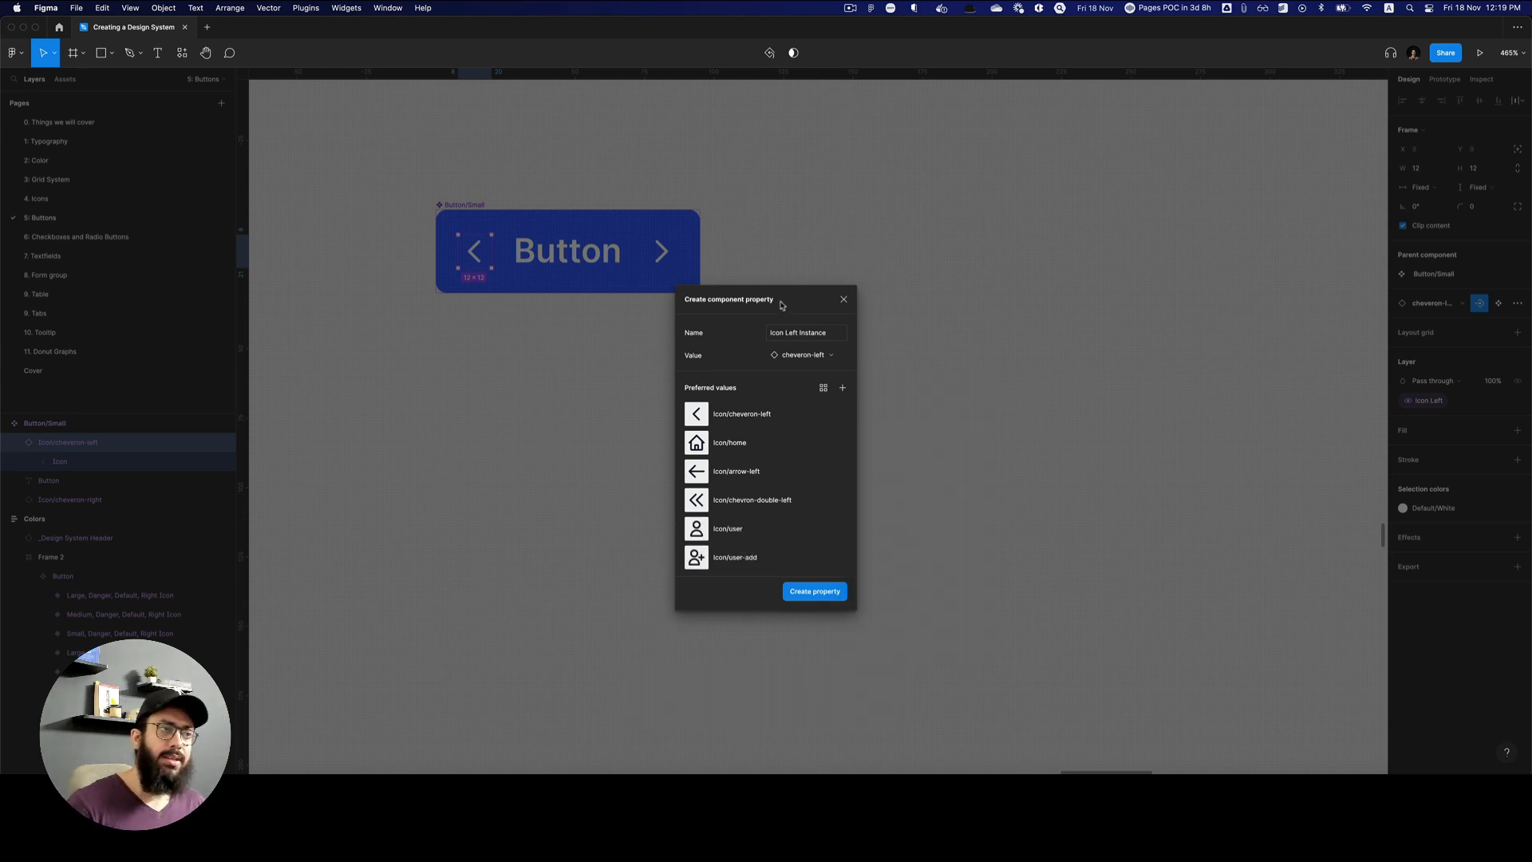
pyautogui.click(842, 301)
# Place a new instance of the Button/Small component just below the main component.
pyautogui.press('v')
pyautogui.click(538, 262)
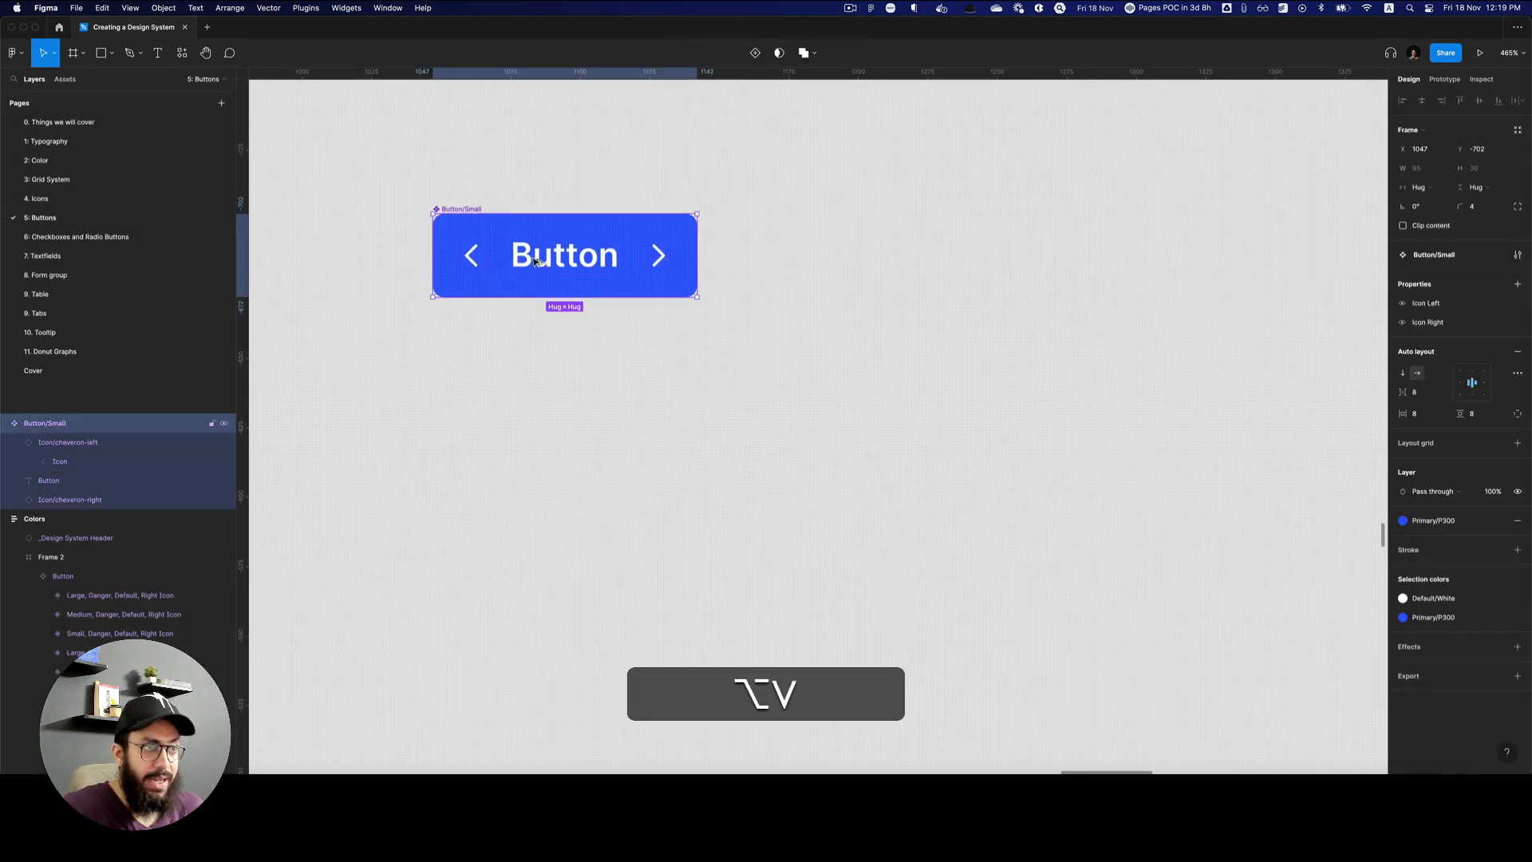
pyautogui.moveTo(538, 261); pyautogui.dragTo(556, 433)
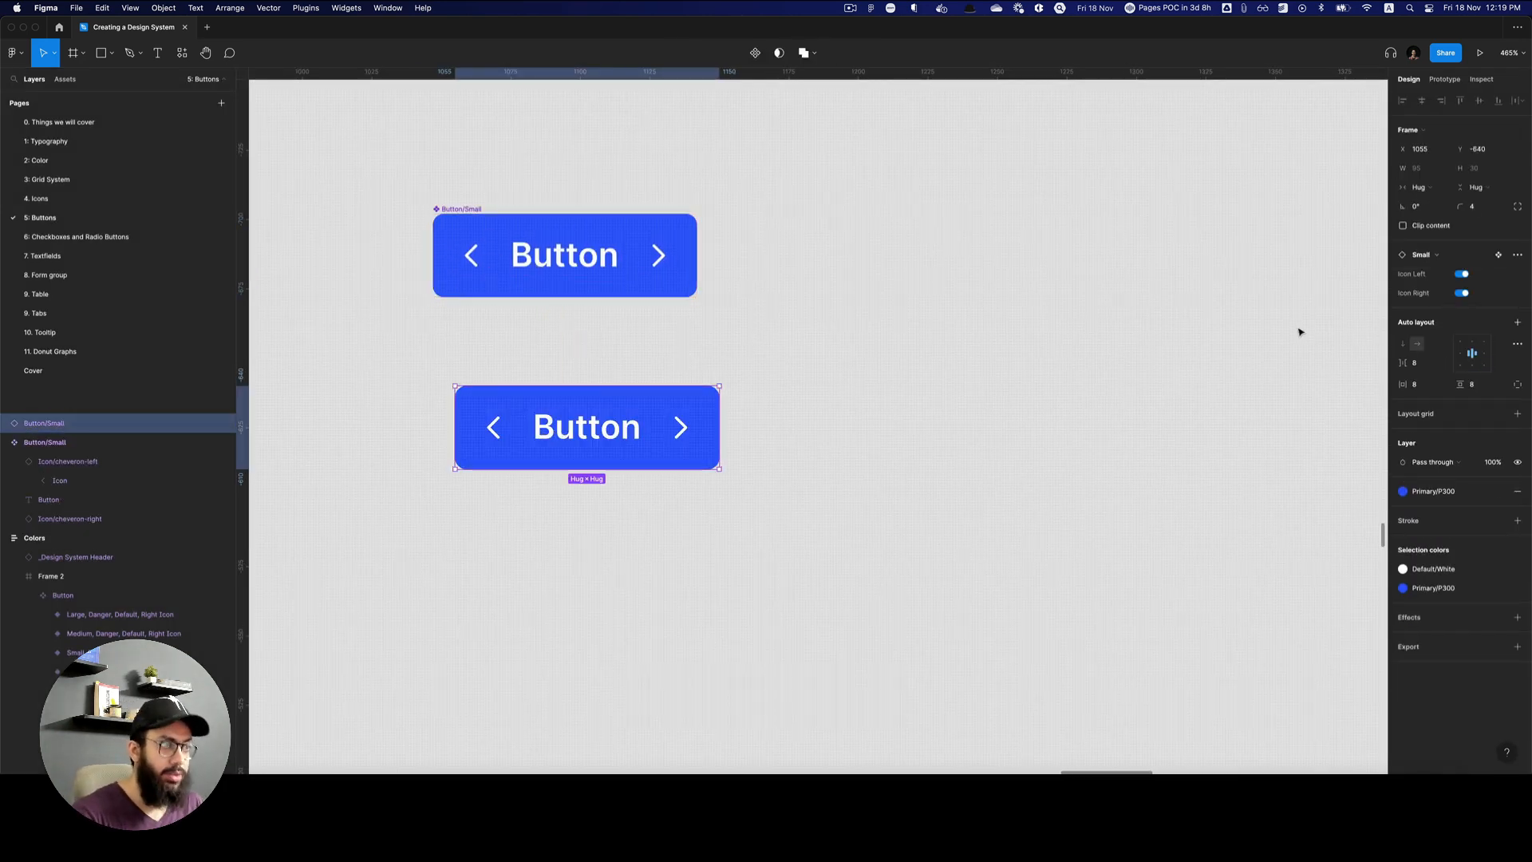
# Start an instance swap property for the main component's left chevron and add Icon/home to its preferred values.
pyautogui.click(548, 256)
pyautogui.doubleClick(468, 252)
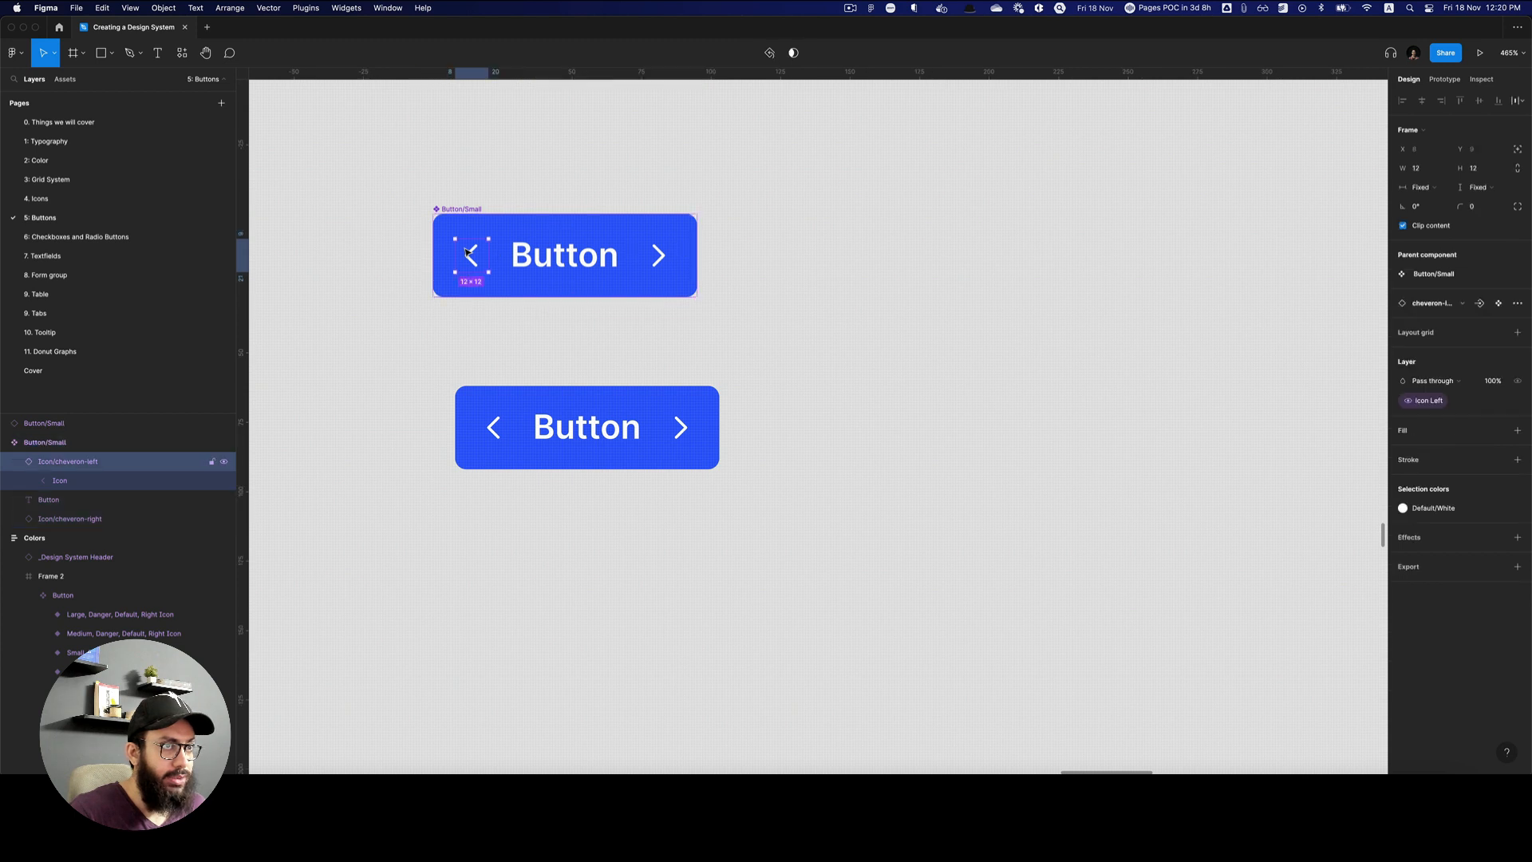
pyautogui.click(1480, 304)
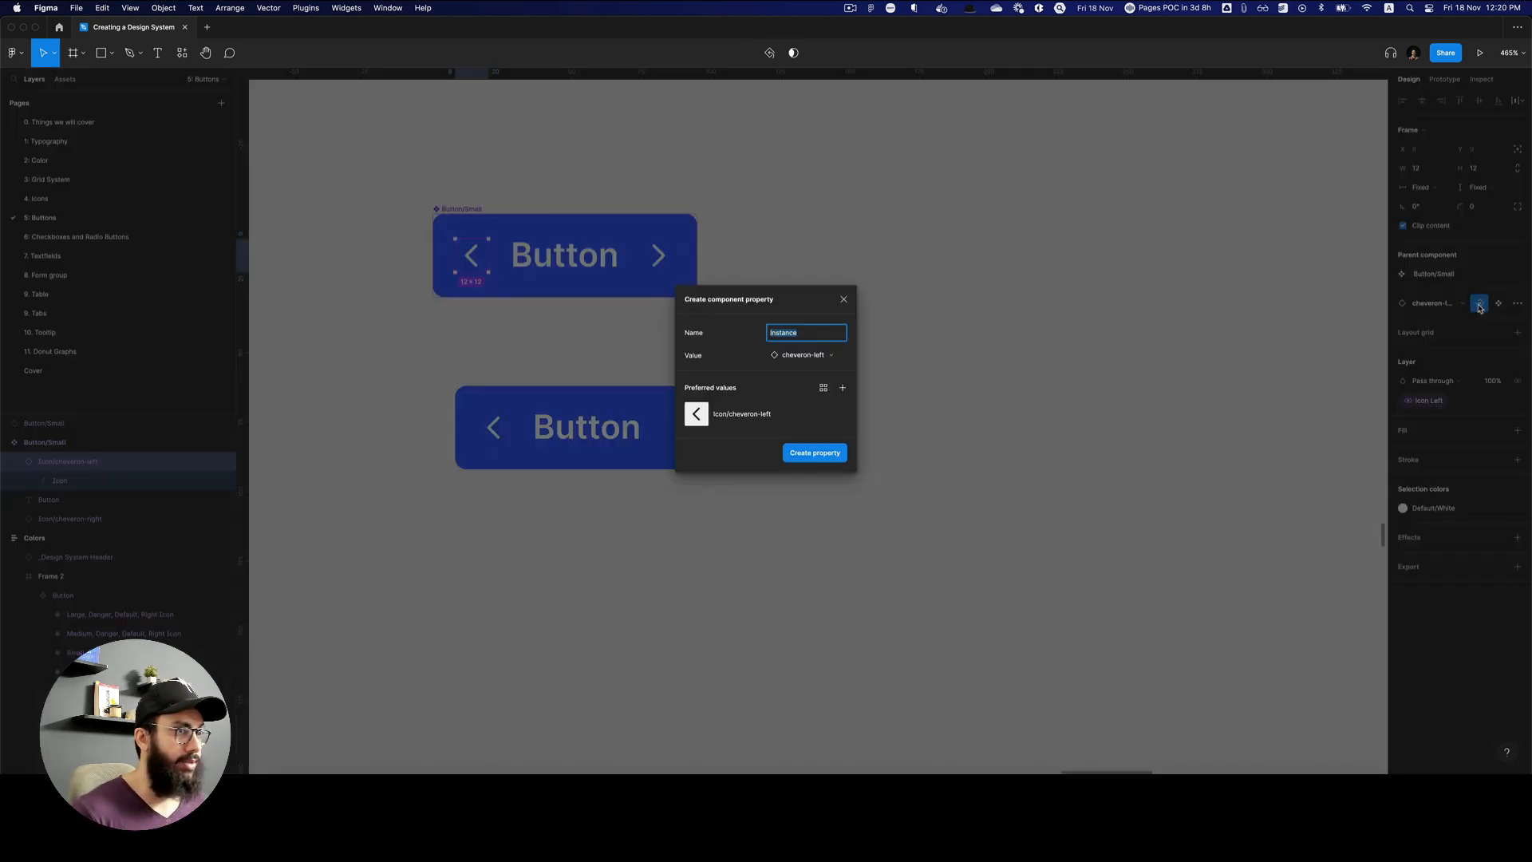
pyautogui.click(841, 389)
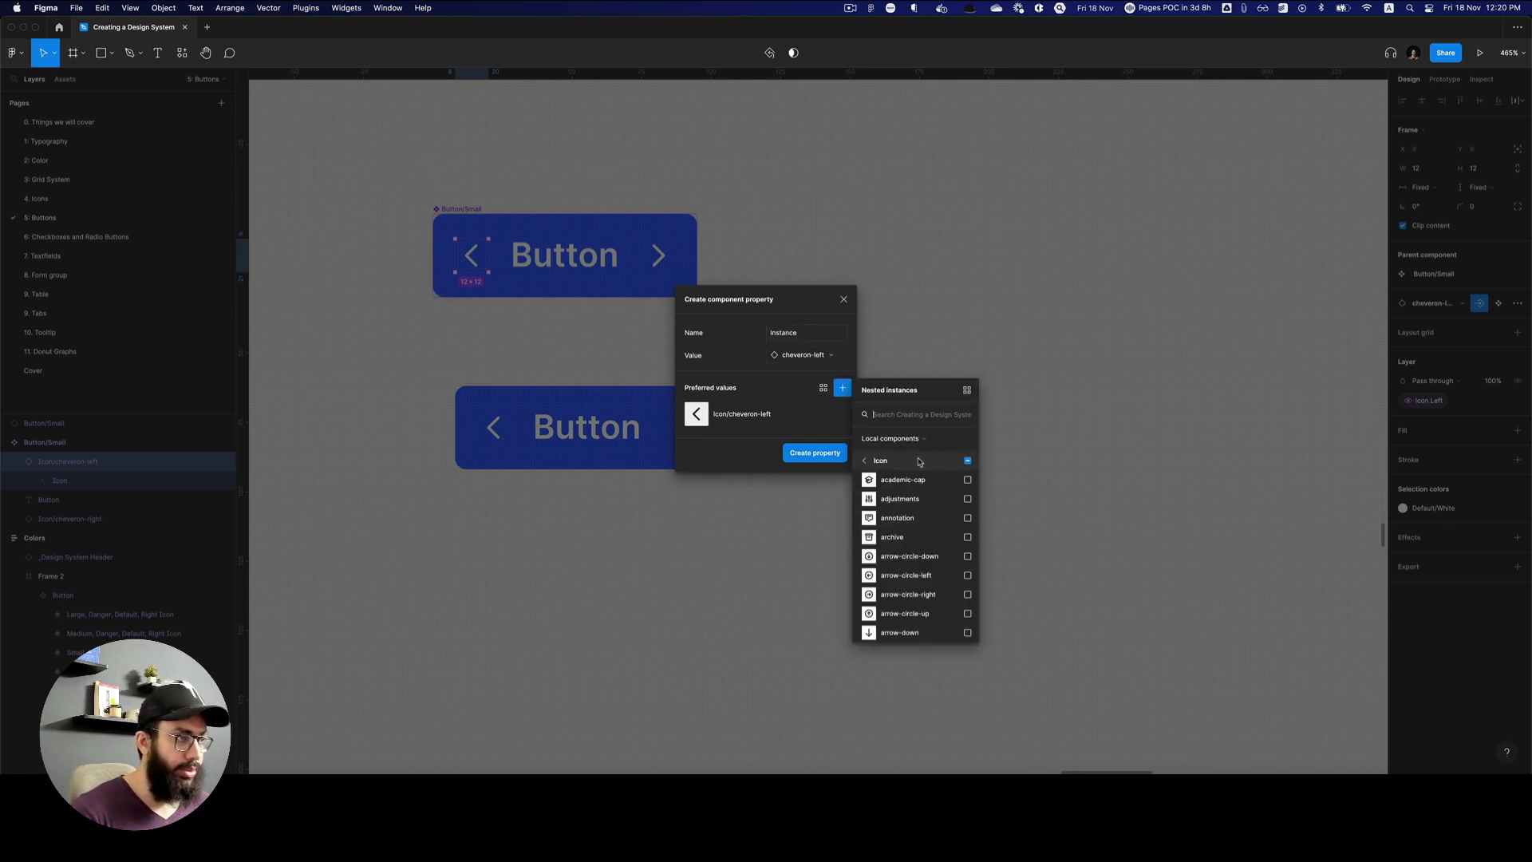
pyautogui.write('home')
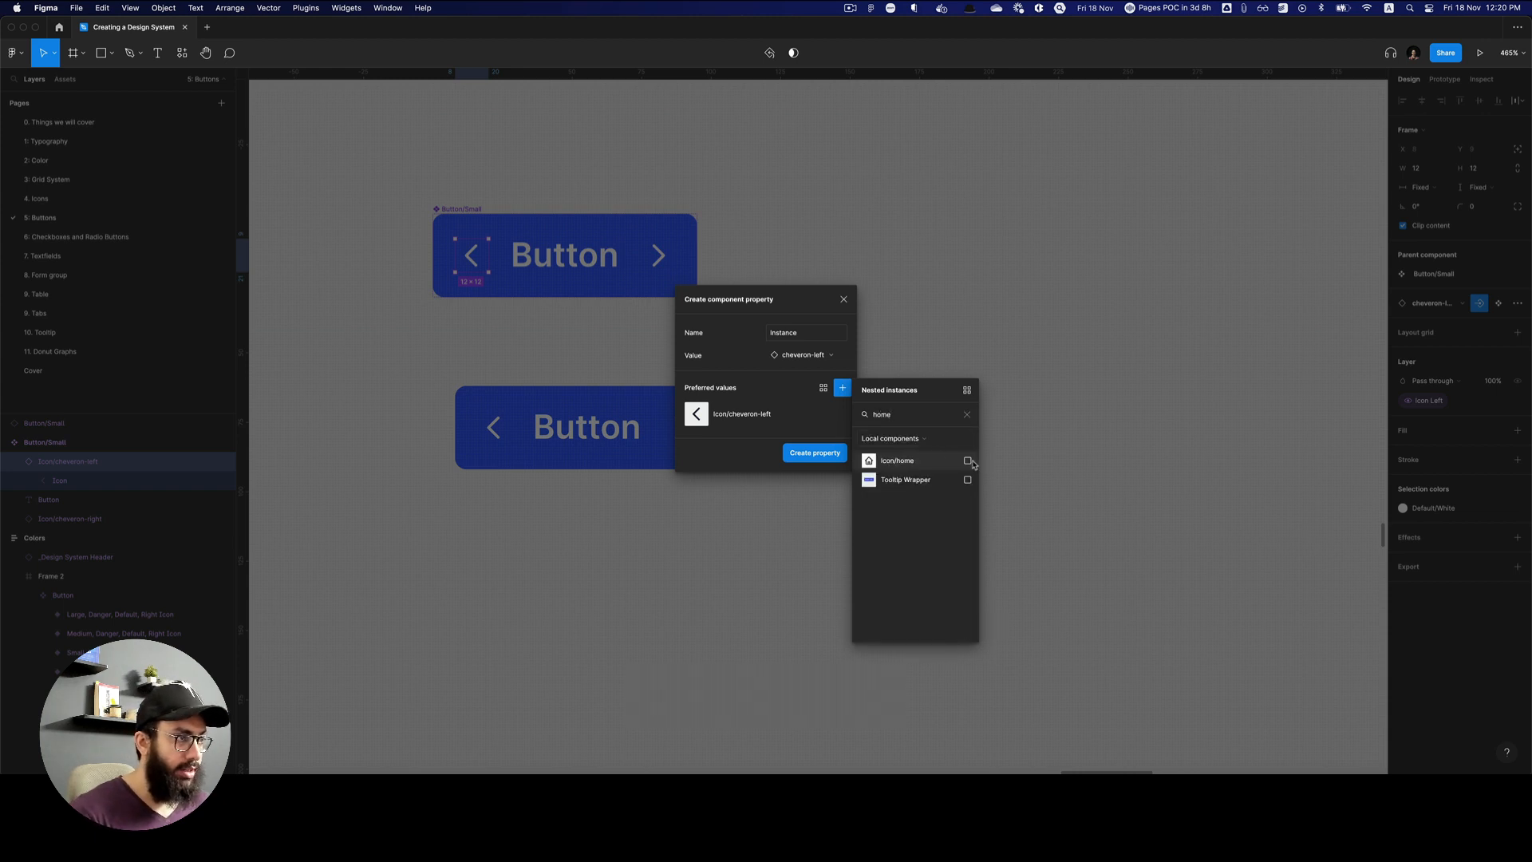
pyautogui.click(967, 461)
# Add Icon/arrow-left and Icon/arrow-sm-left to the preferred values of the instance swap property.
pyautogui.click(921, 414)
pyautogui.press('super+a')
pyautogui.write('left')
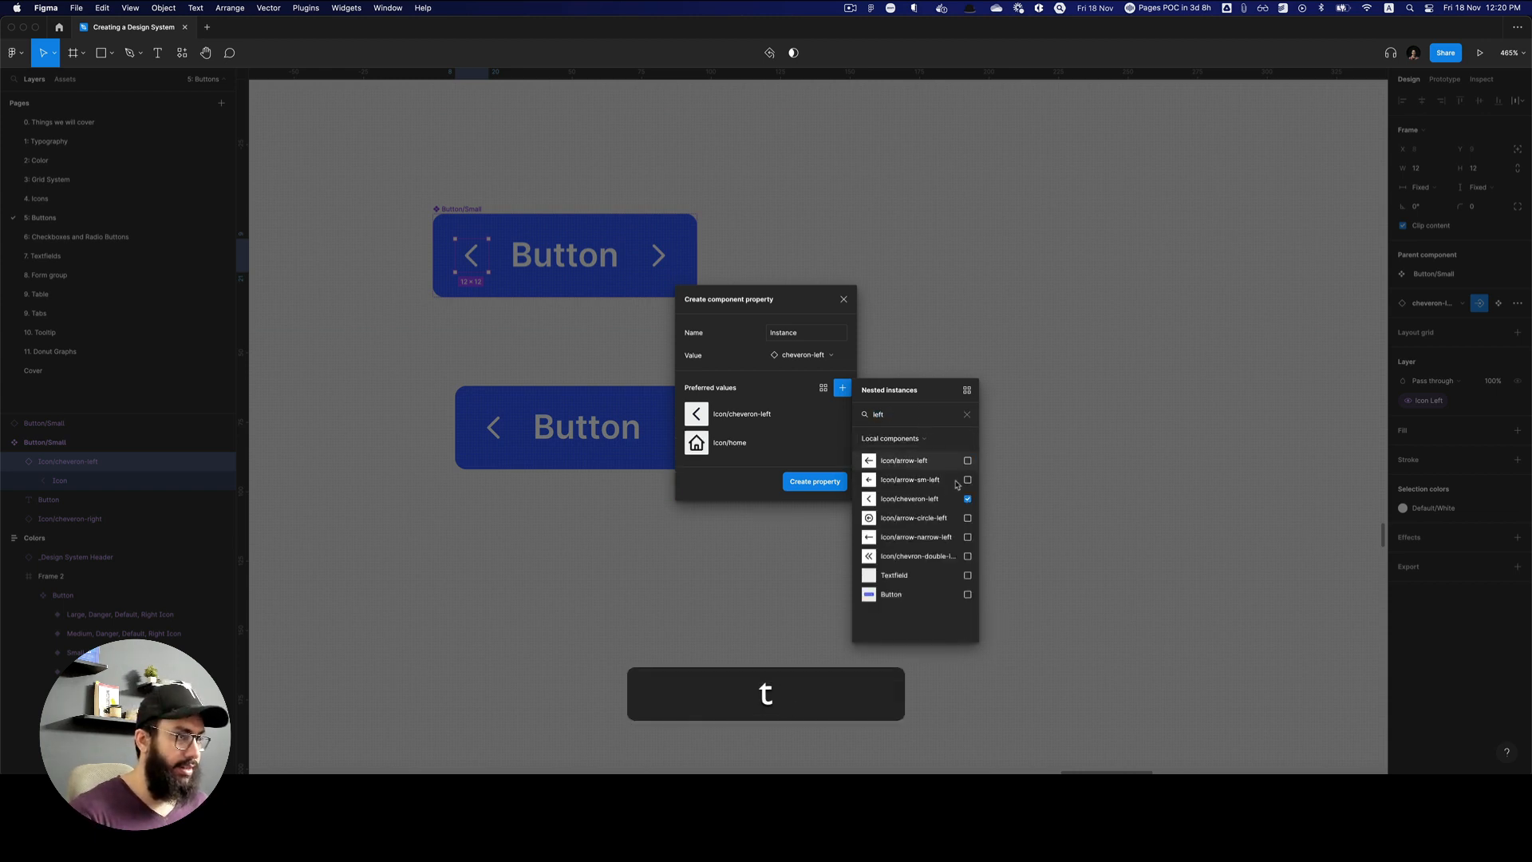
pyautogui.click(967, 460)
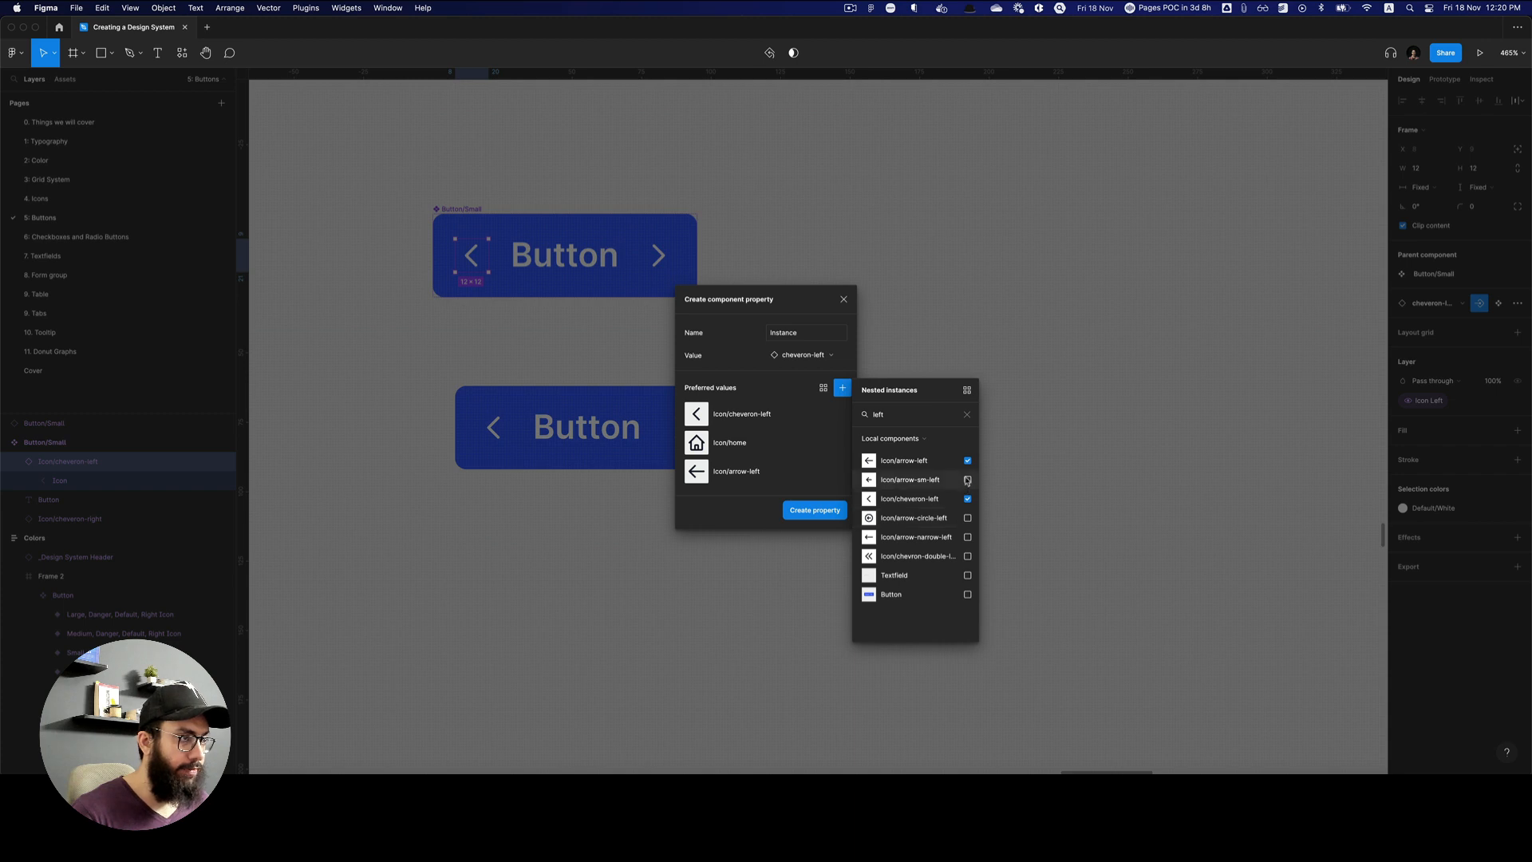
pyautogui.click(967, 480)
# Add Icon/user and Icon/user-add to the preferred values and finish picking icons.
pyautogui.click(904, 421)
pyautogui.press('super+a')
pyautogui.write('user')
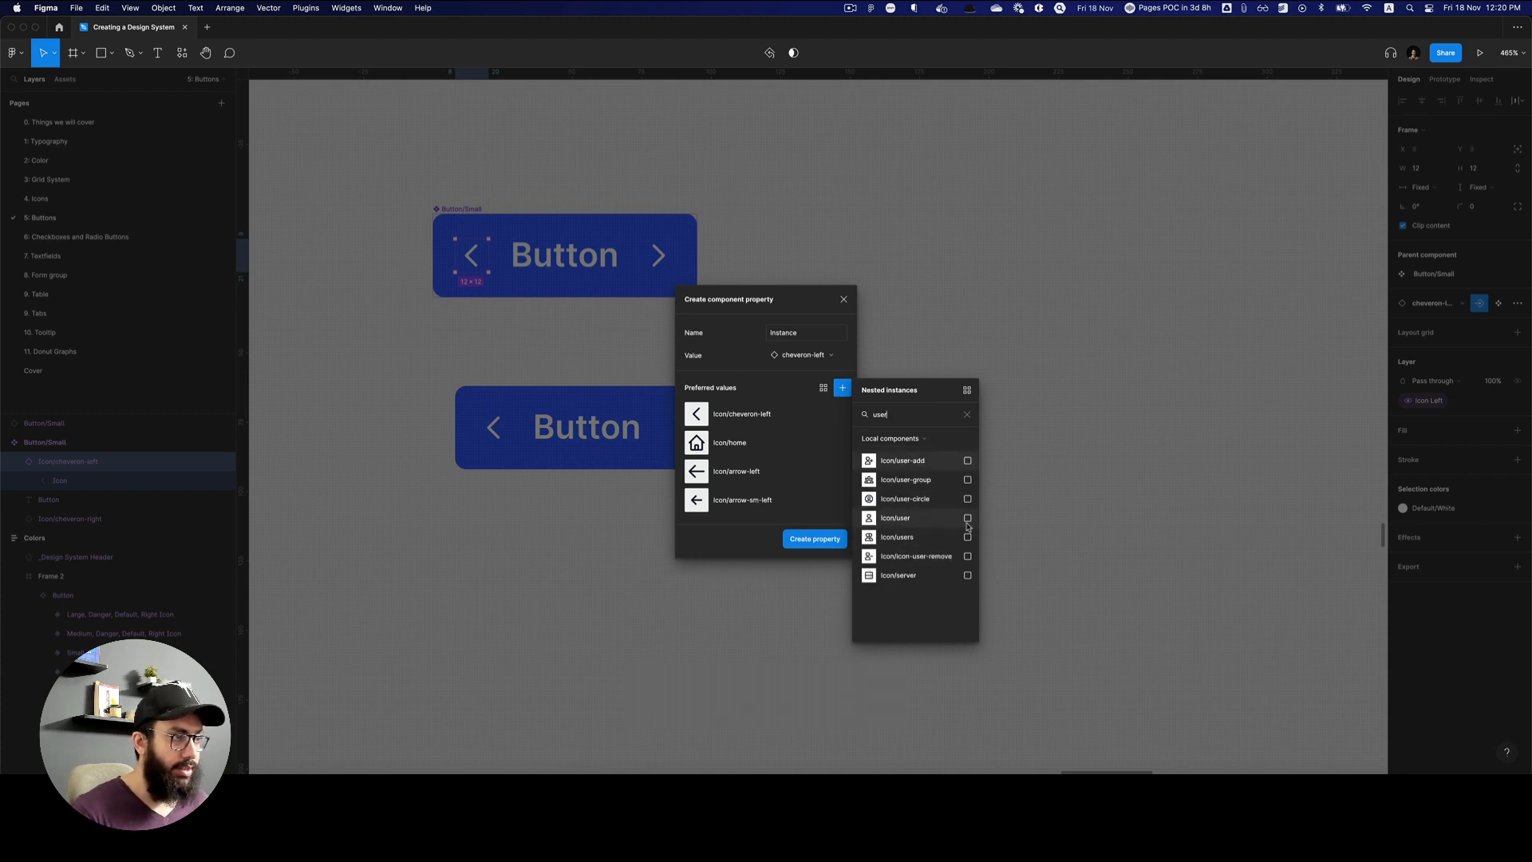
pyautogui.click(967, 518)
pyautogui.click(967, 461)
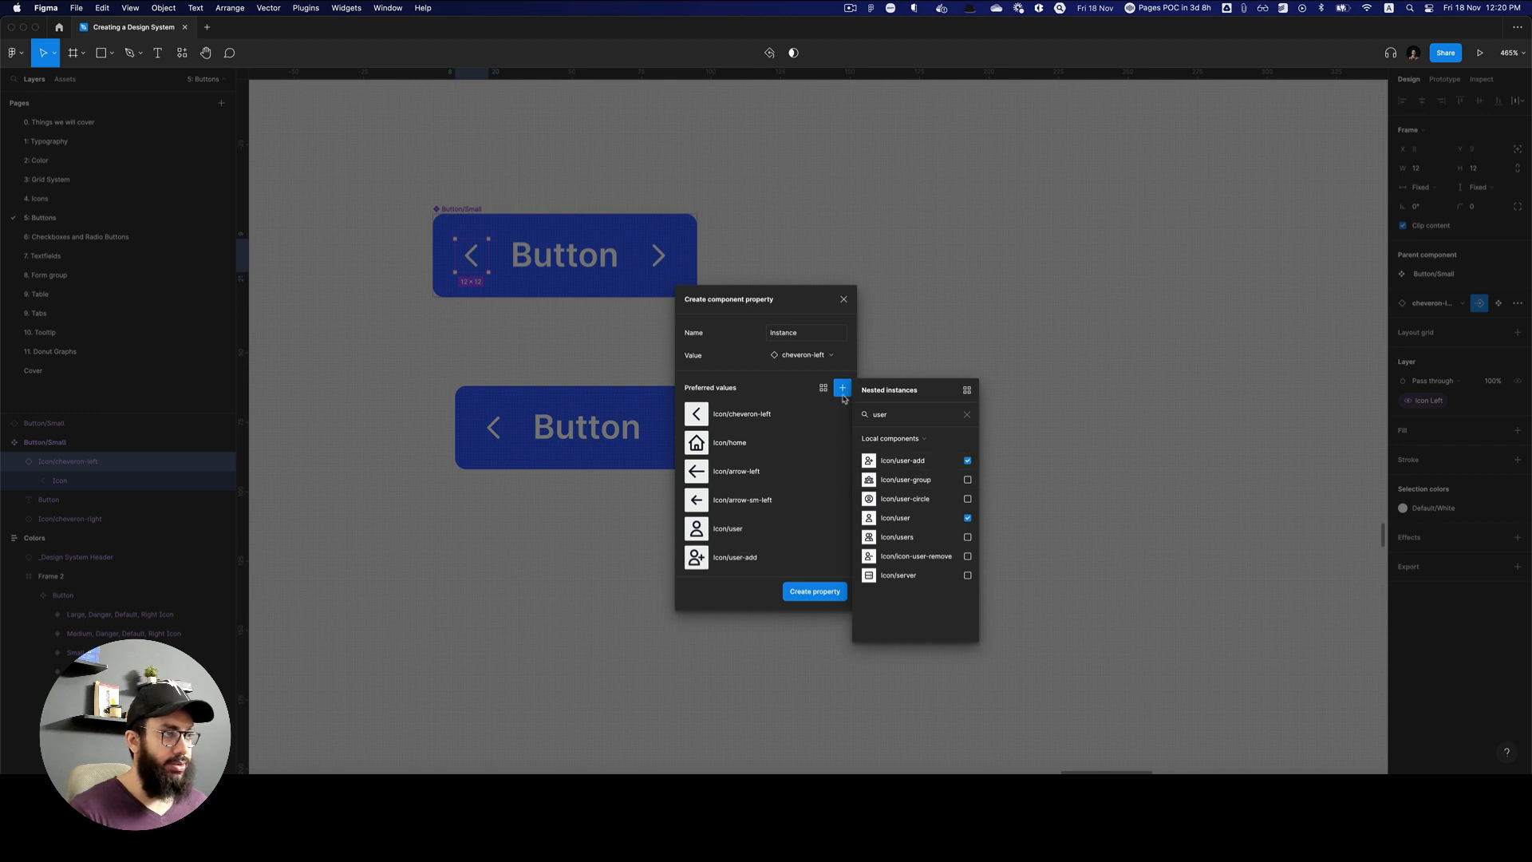
pyautogui.click(801, 384)
# Name the instance swap property "Icon Instance Left" and create it.
pyautogui.click(795, 339)
pyautogui.press('super+a')
pyautogui.write('Ic')
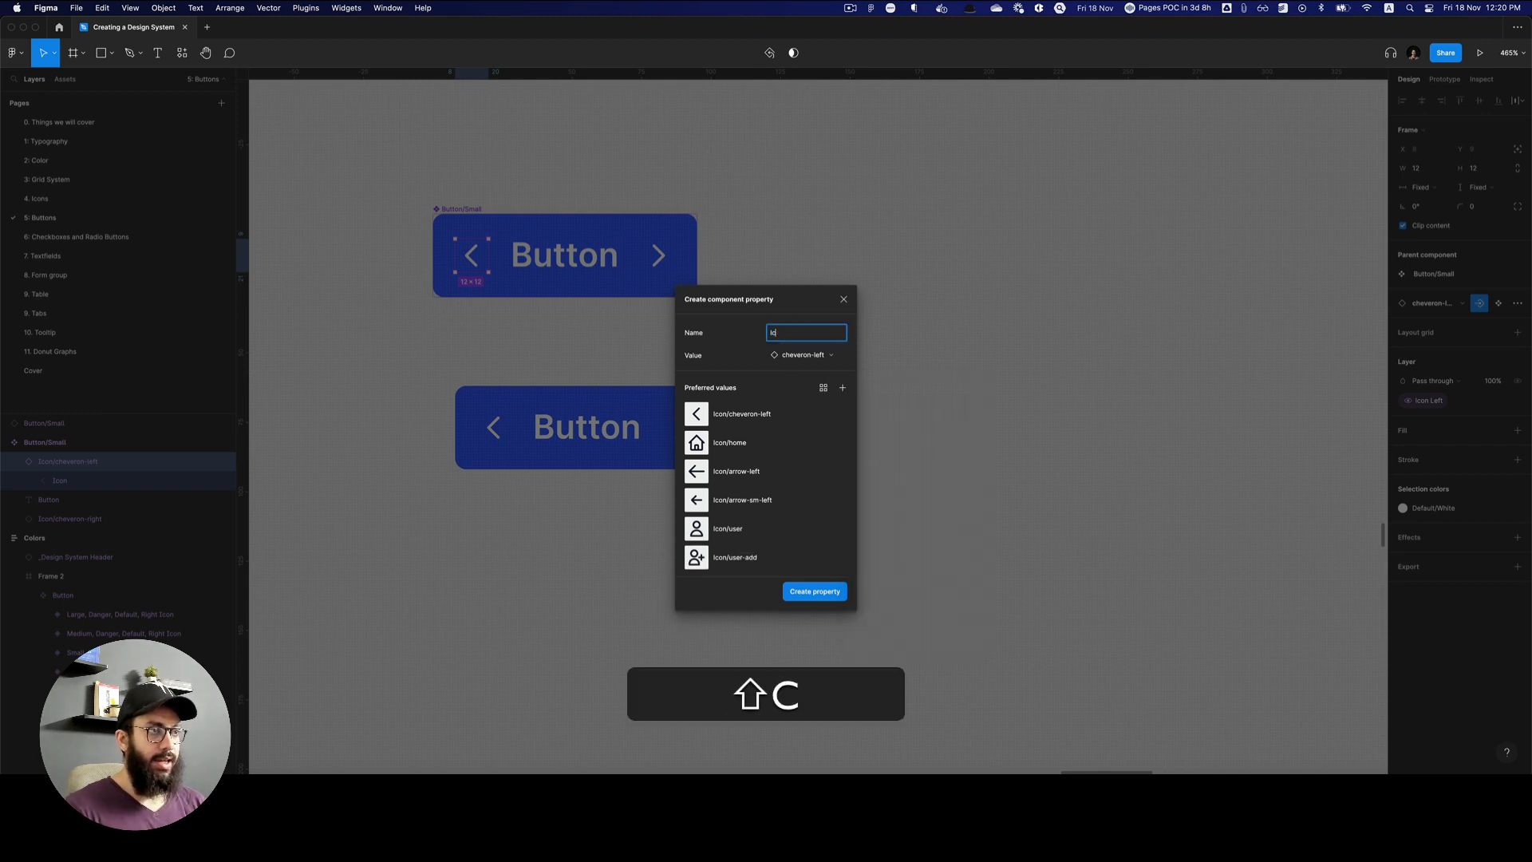
pyautogui.write('on Instance Left')
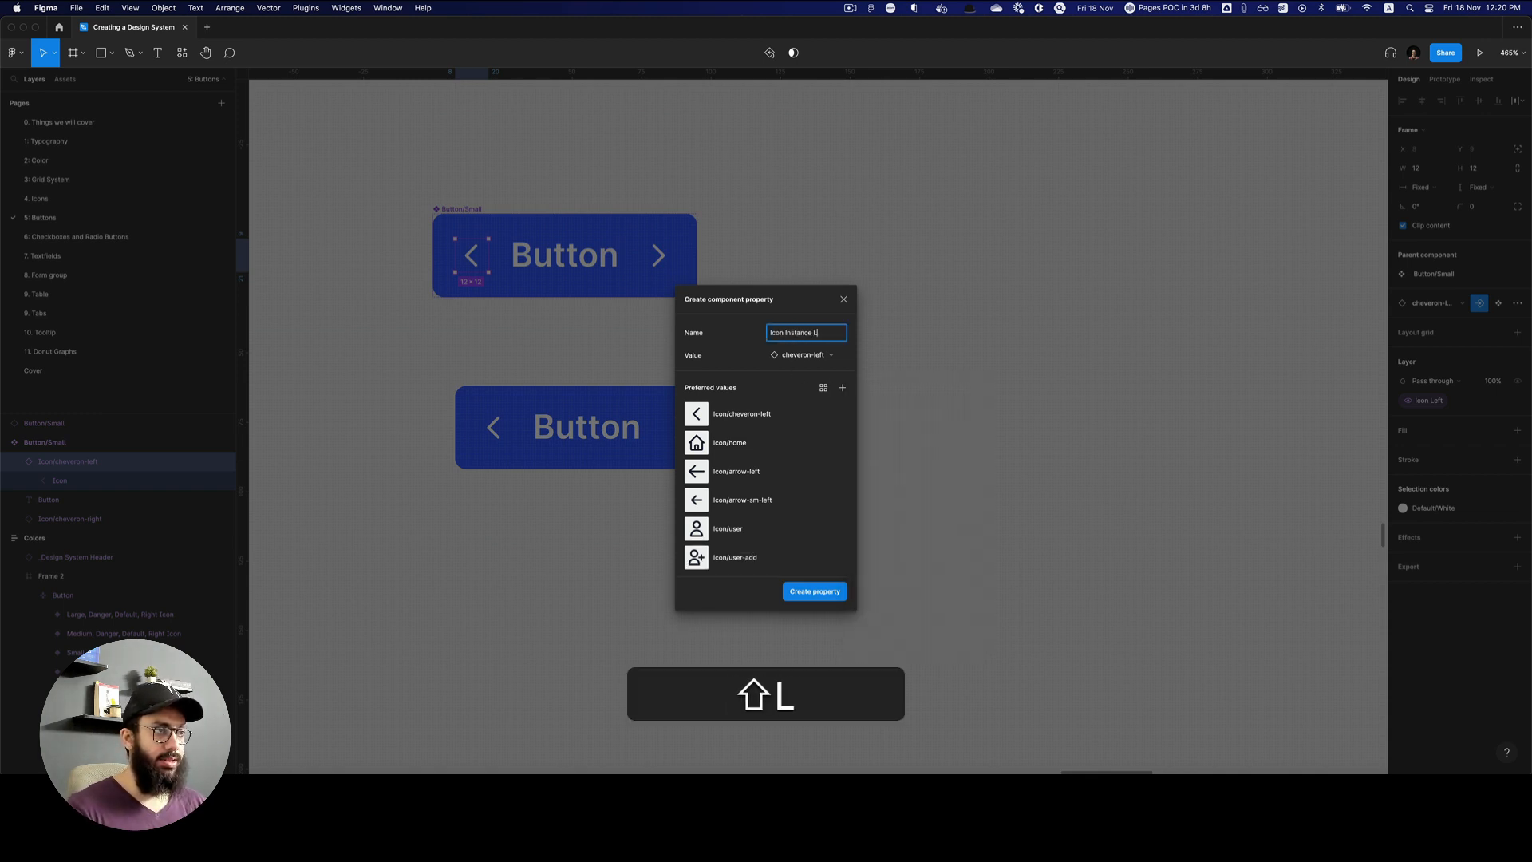
pyautogui.click(806, 592)
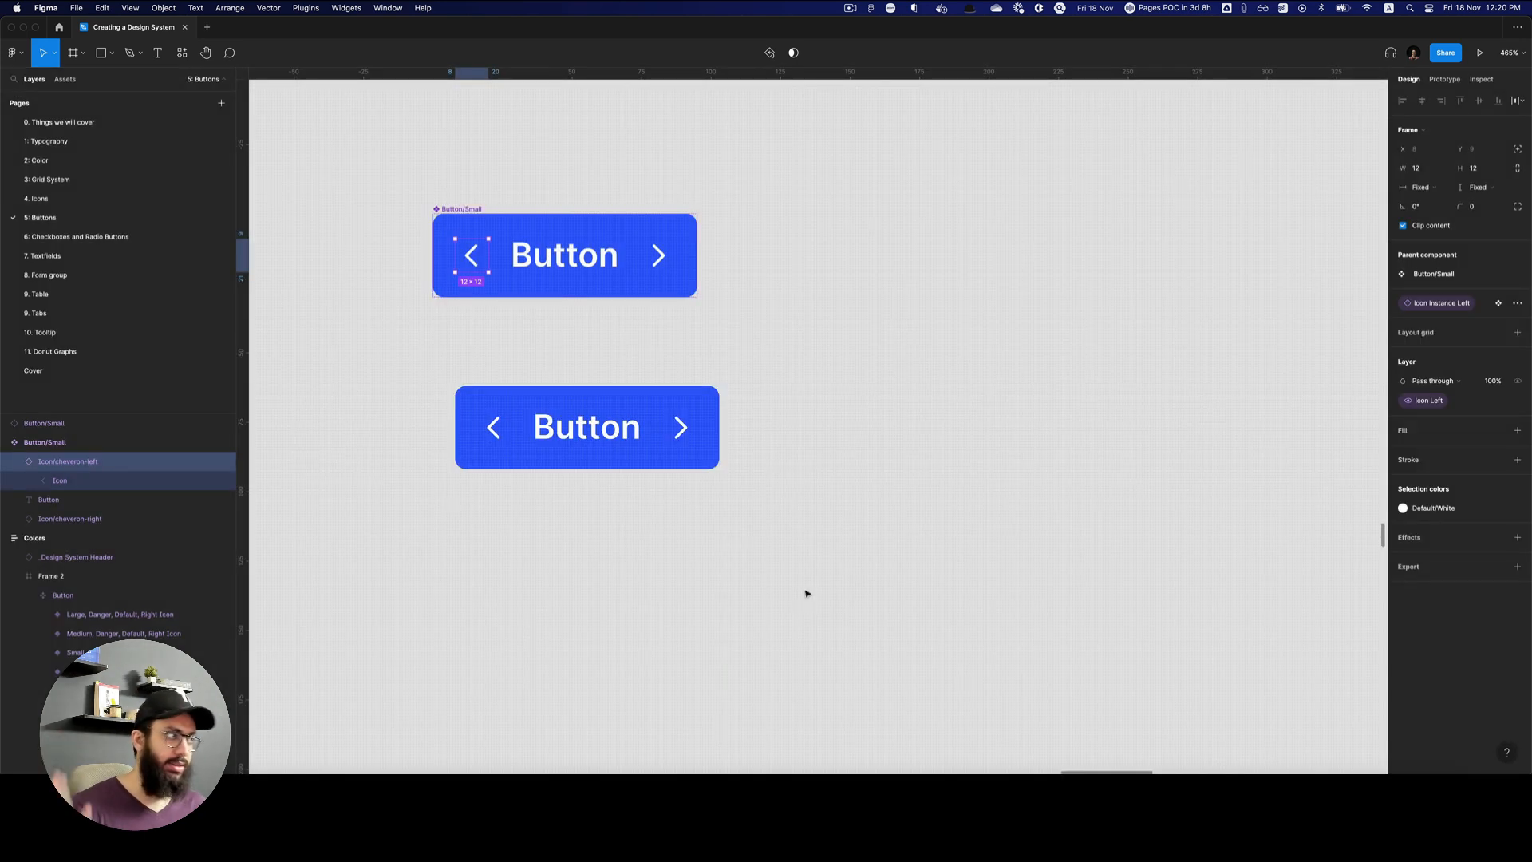
# Browse the lower button instance's icon swap choices, from the preferred values to the local Icon components.
pyautogui.click(866, 451)
pyautogui.click(589, 422)
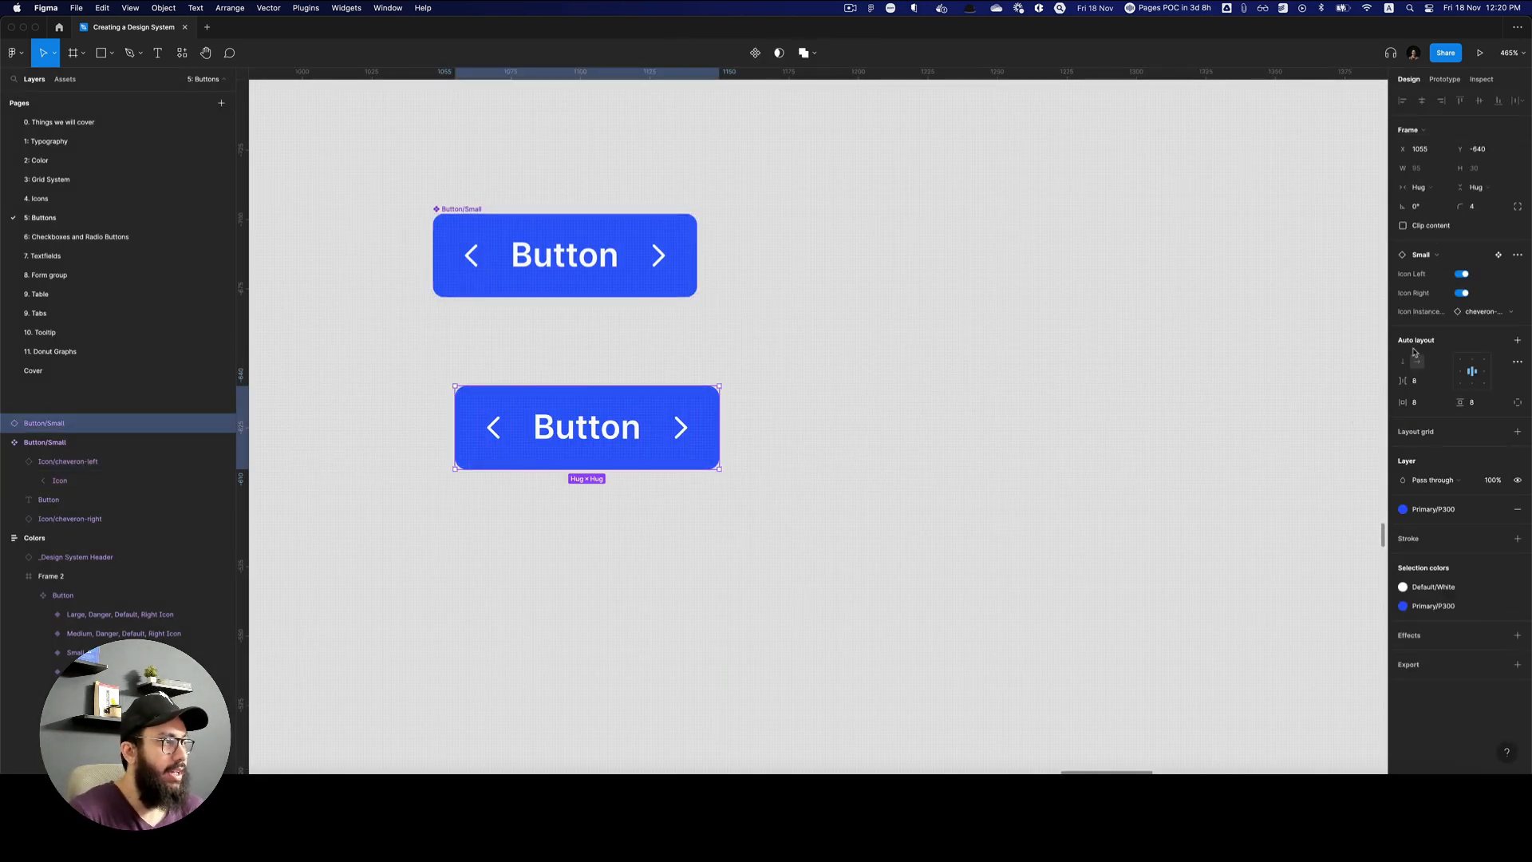
pyautogui.click(1482, 312)
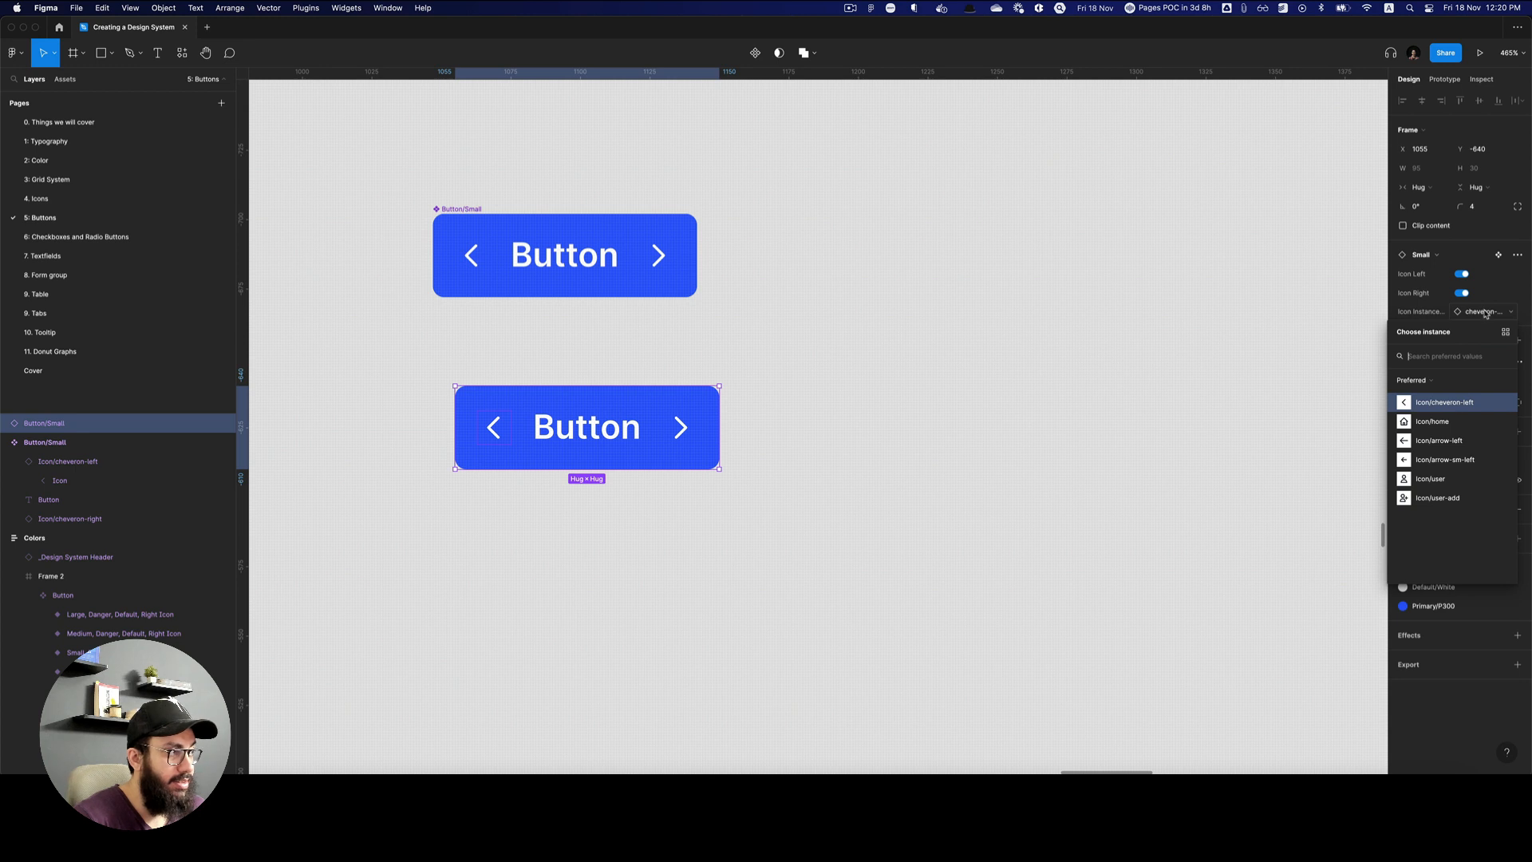
pyautogui.click(1425, 381)
pyautogui.click(1427, 382)
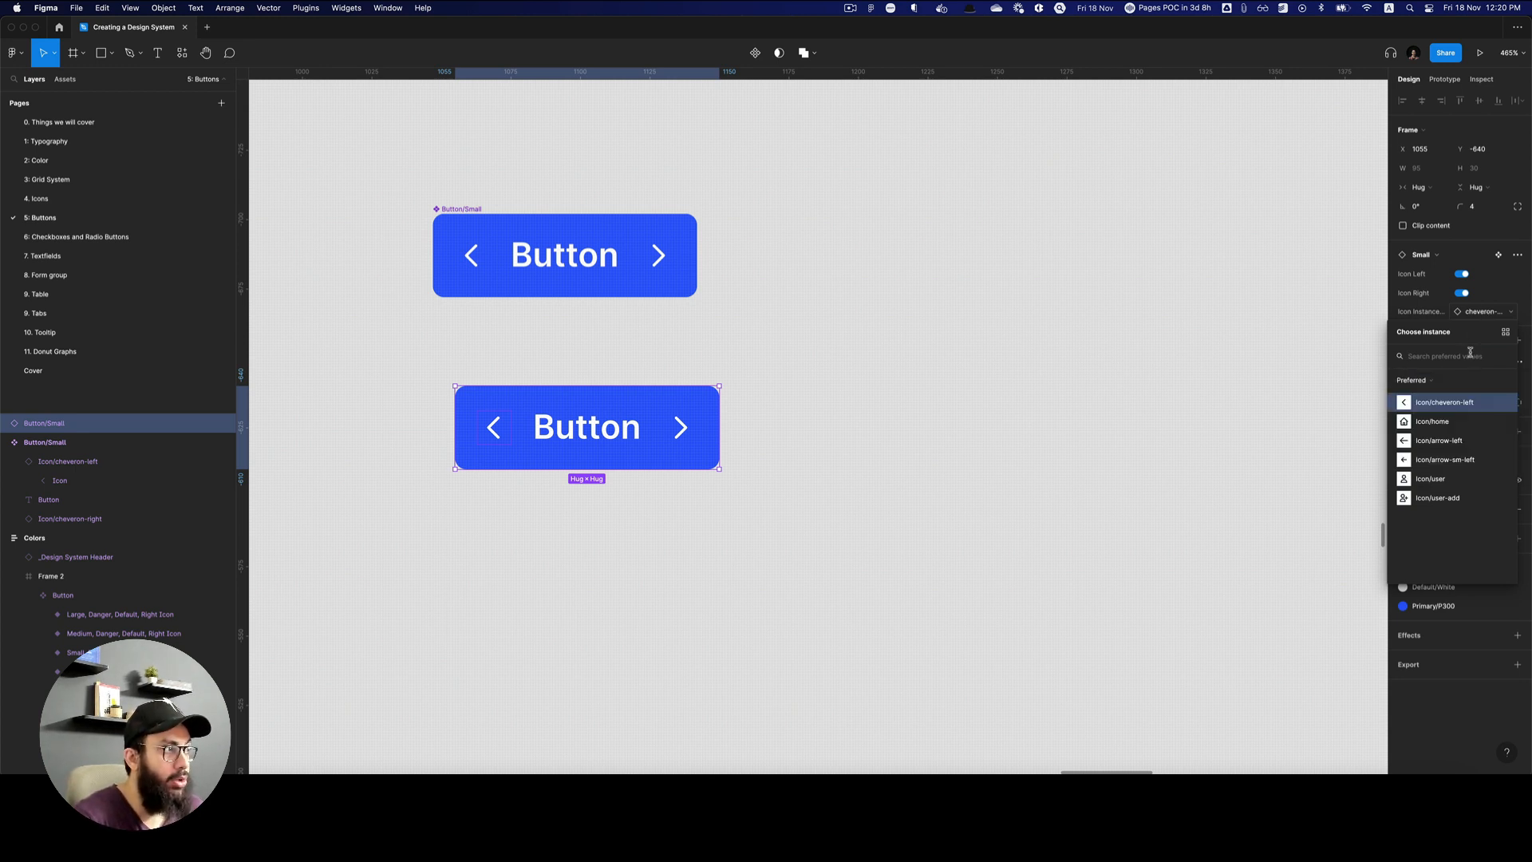
pyautogui.click(1431, 381)
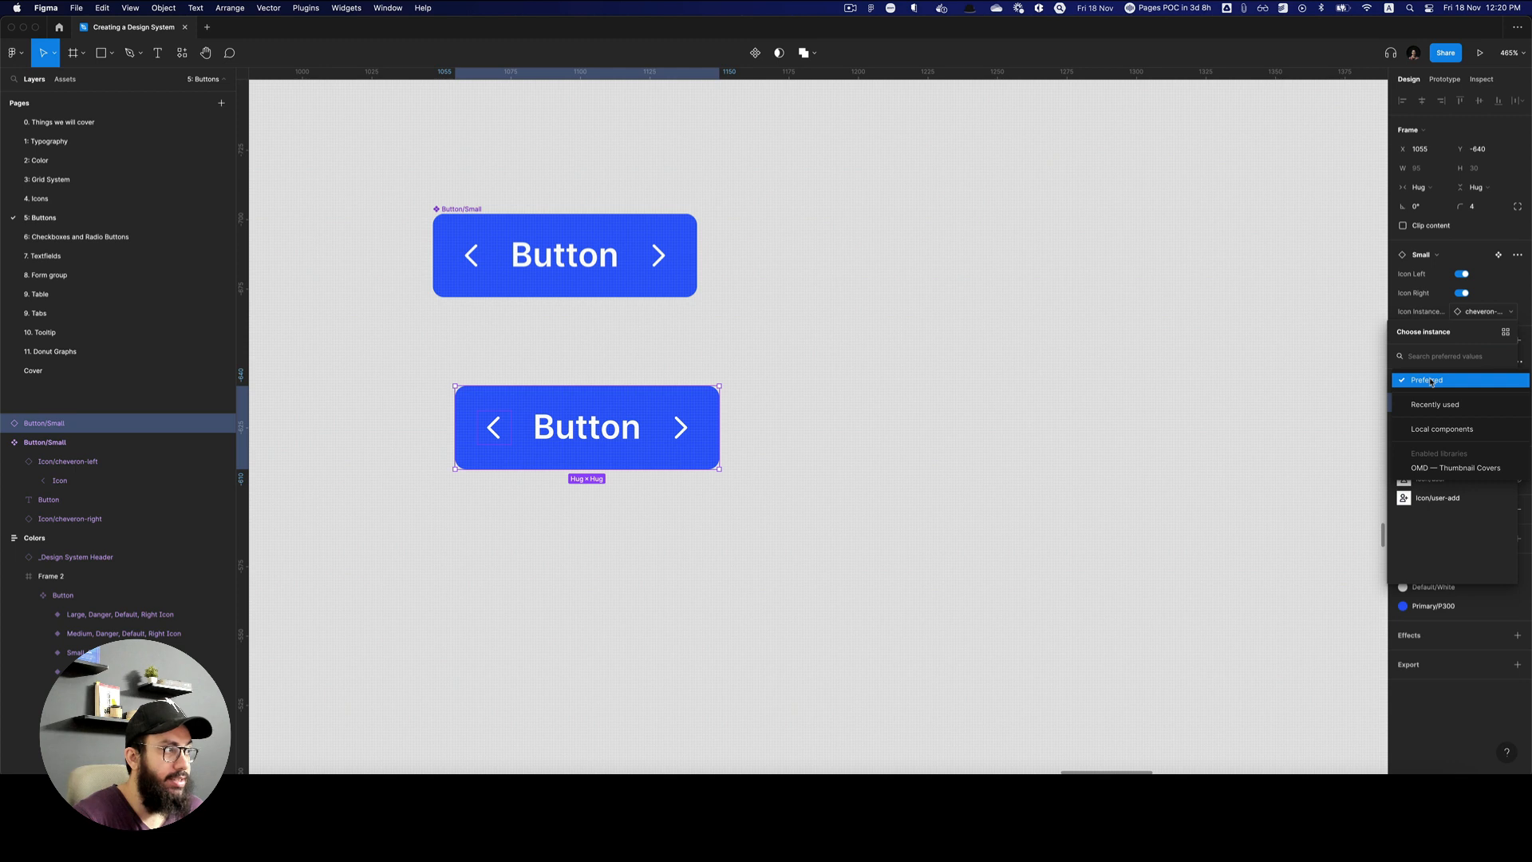
pyautogui.click(1431, 429)
pyautogui.click(1432, 423)
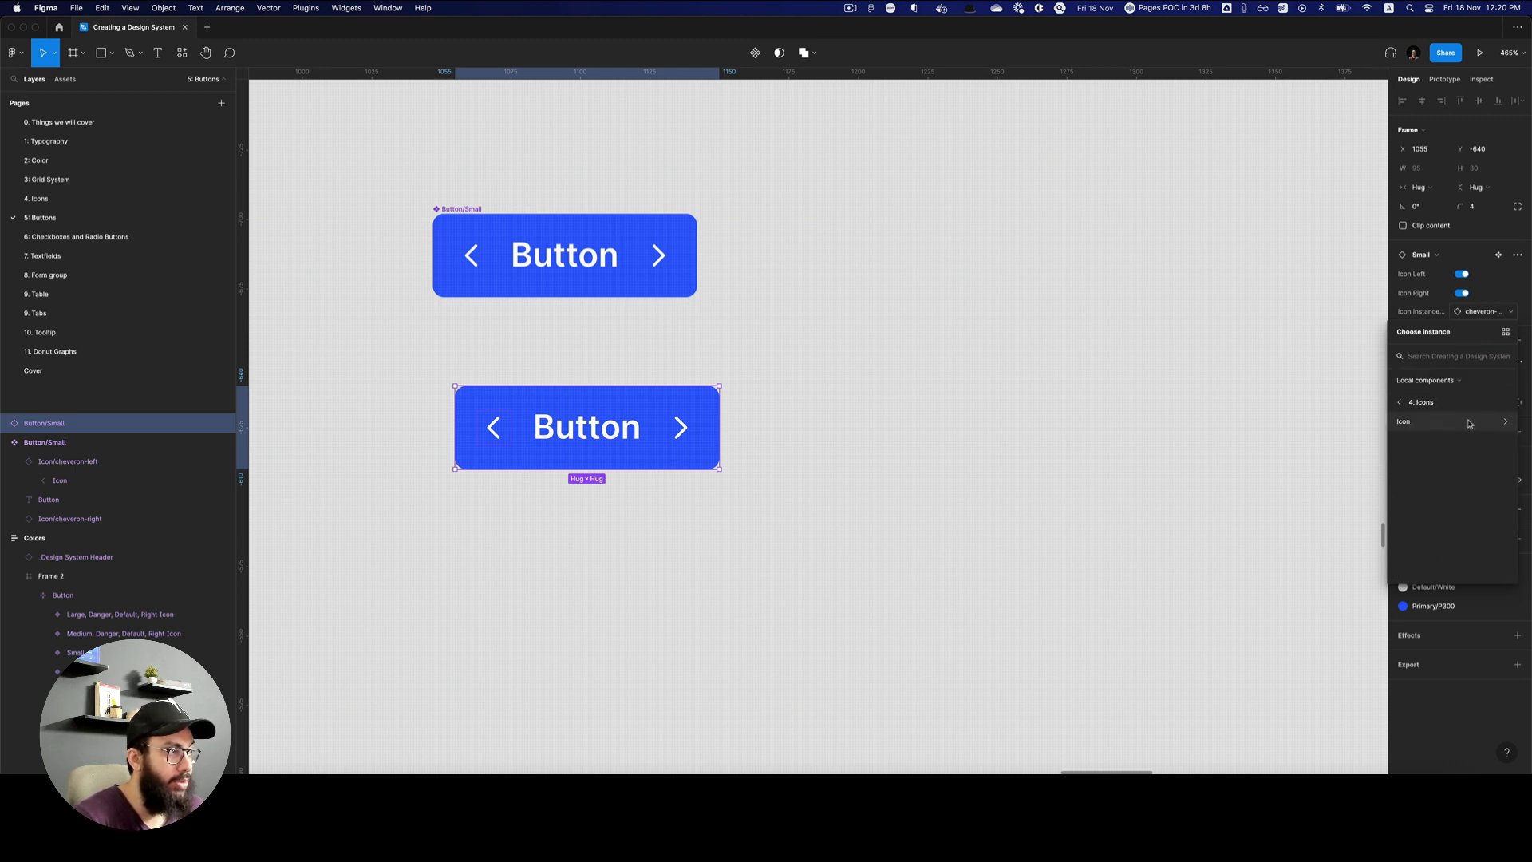
pyautogui.click(1457, 423)
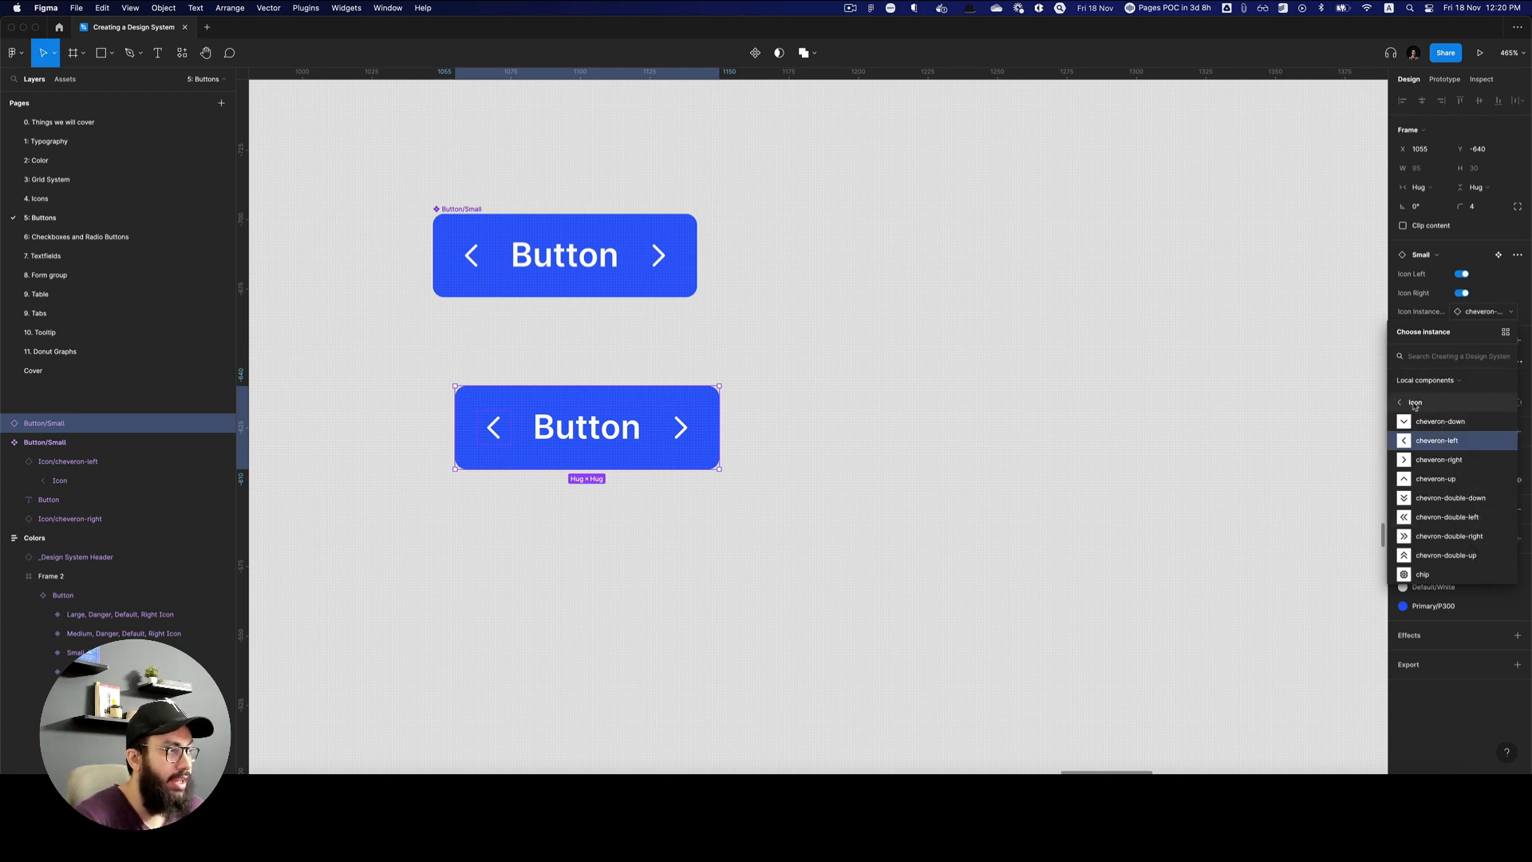
pyautogui.click(1364, 326)
# Recheck the preferred icons offered for the lower button instance's left icon and close the list without swapping.
pyautogui.click(527, 407)
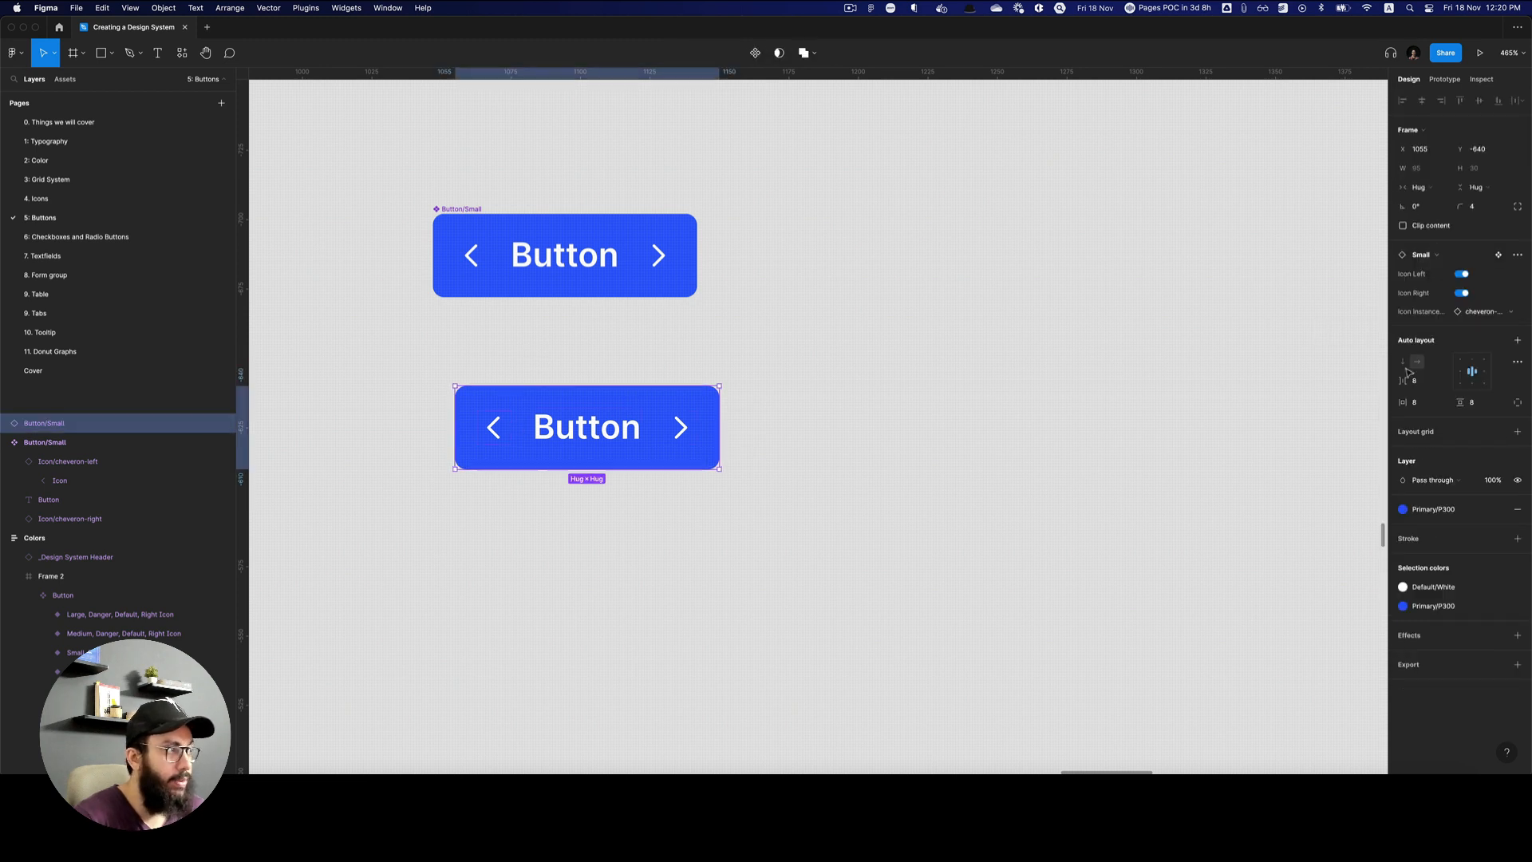
pyautogui.click(1482, 312)
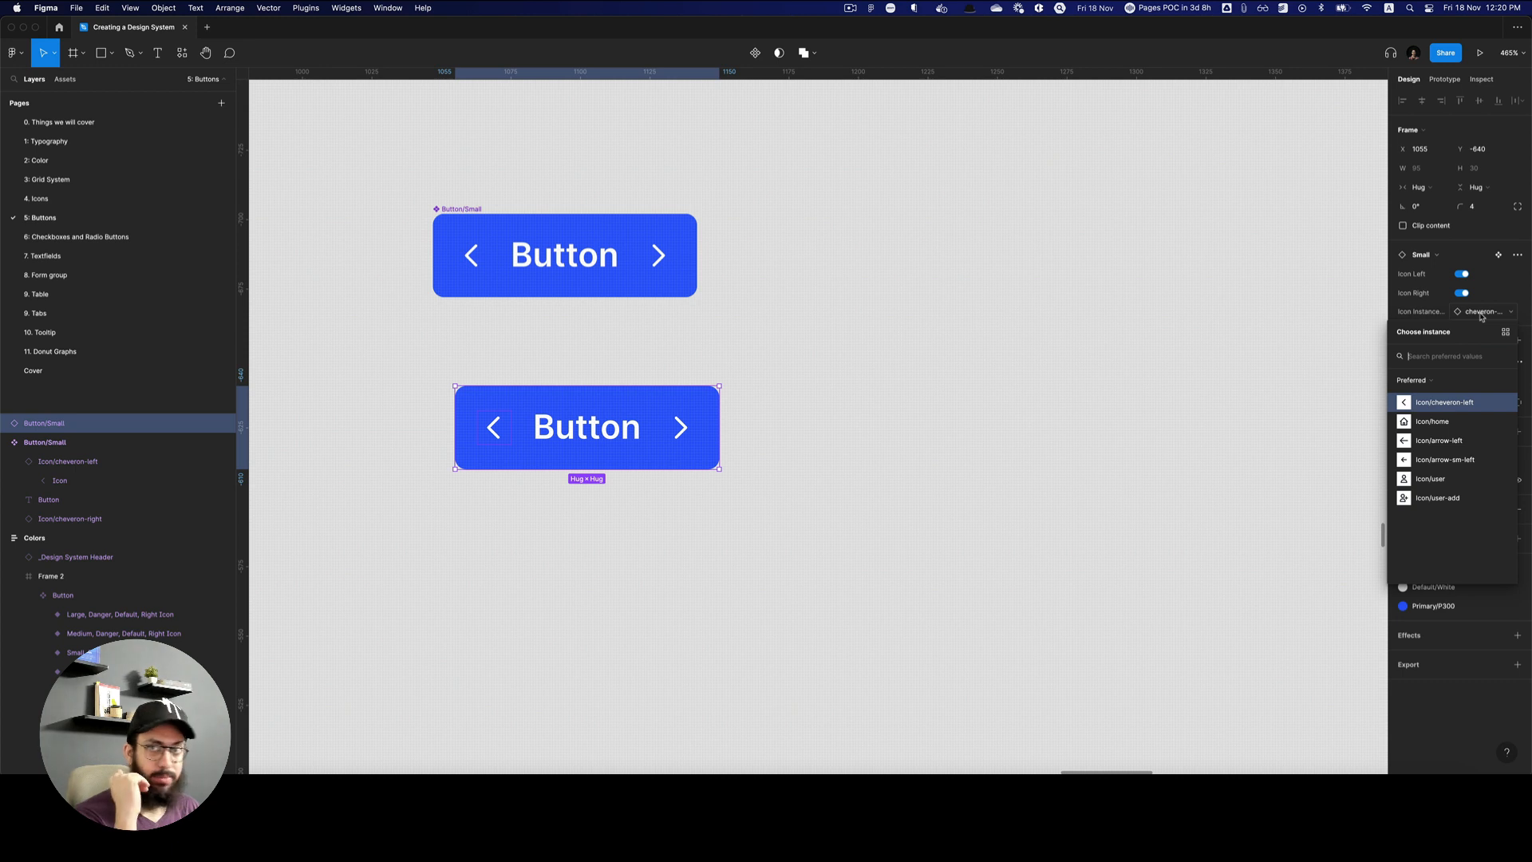
pyautogui.click(494, 435)
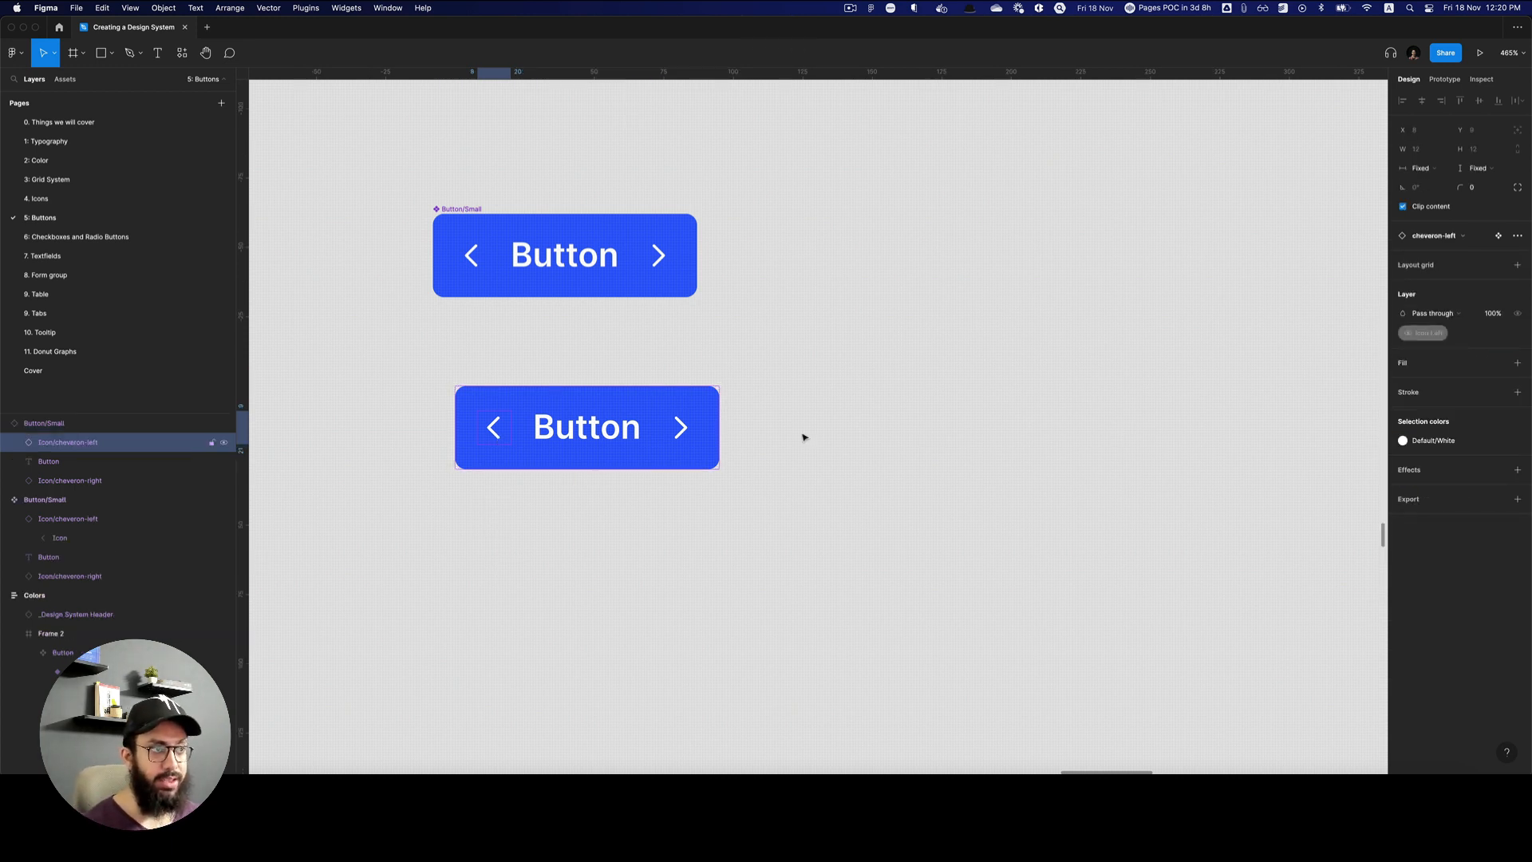
pyautogui.click(929, 437)
pyautogui.click(653, 456)
pyautogui.click(1476, 317)
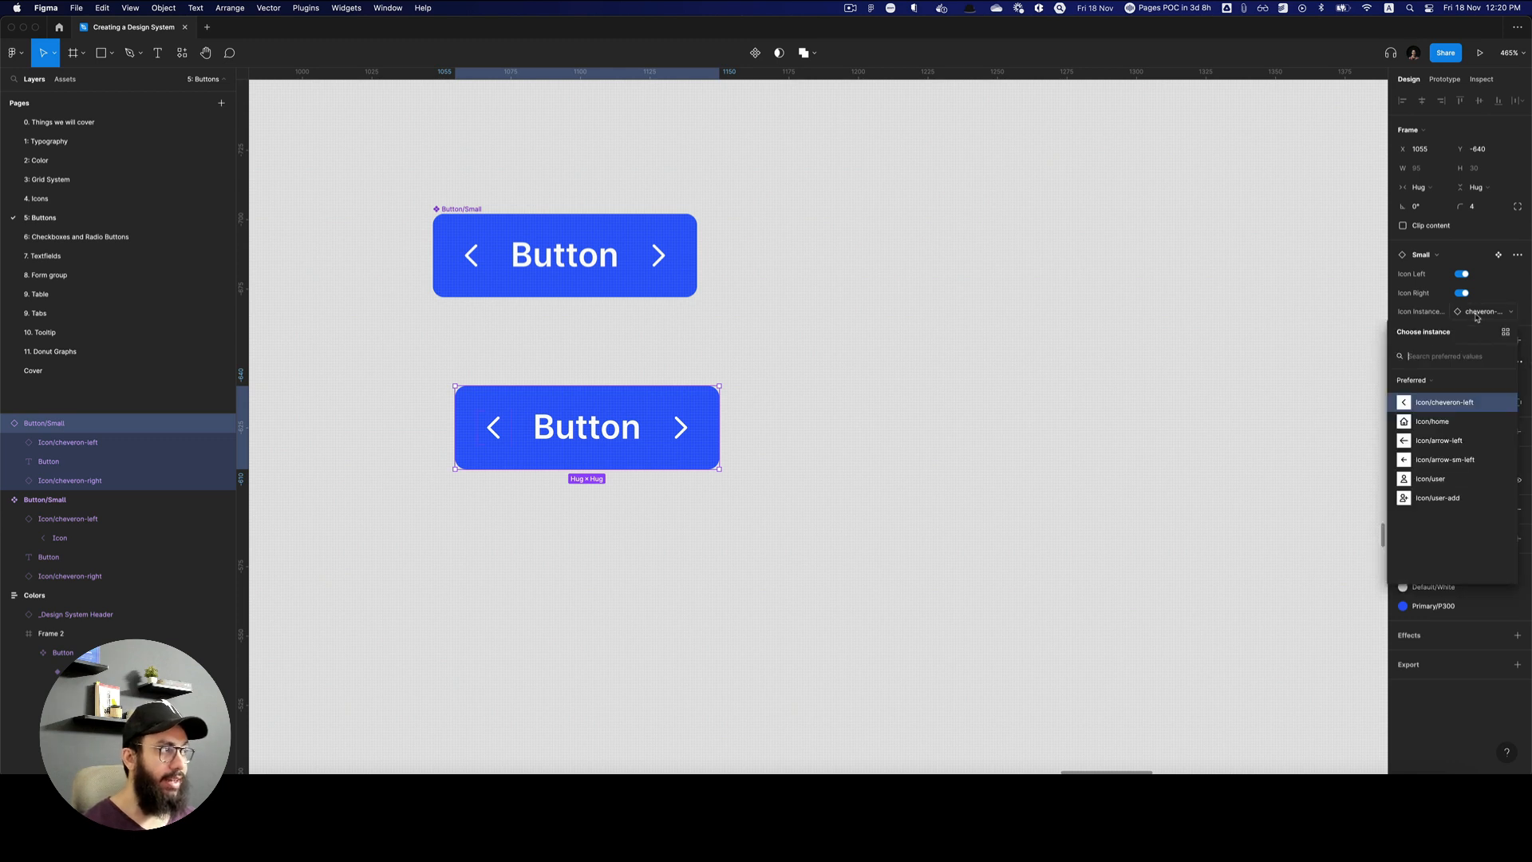
pyautogui.click(1476, 312)
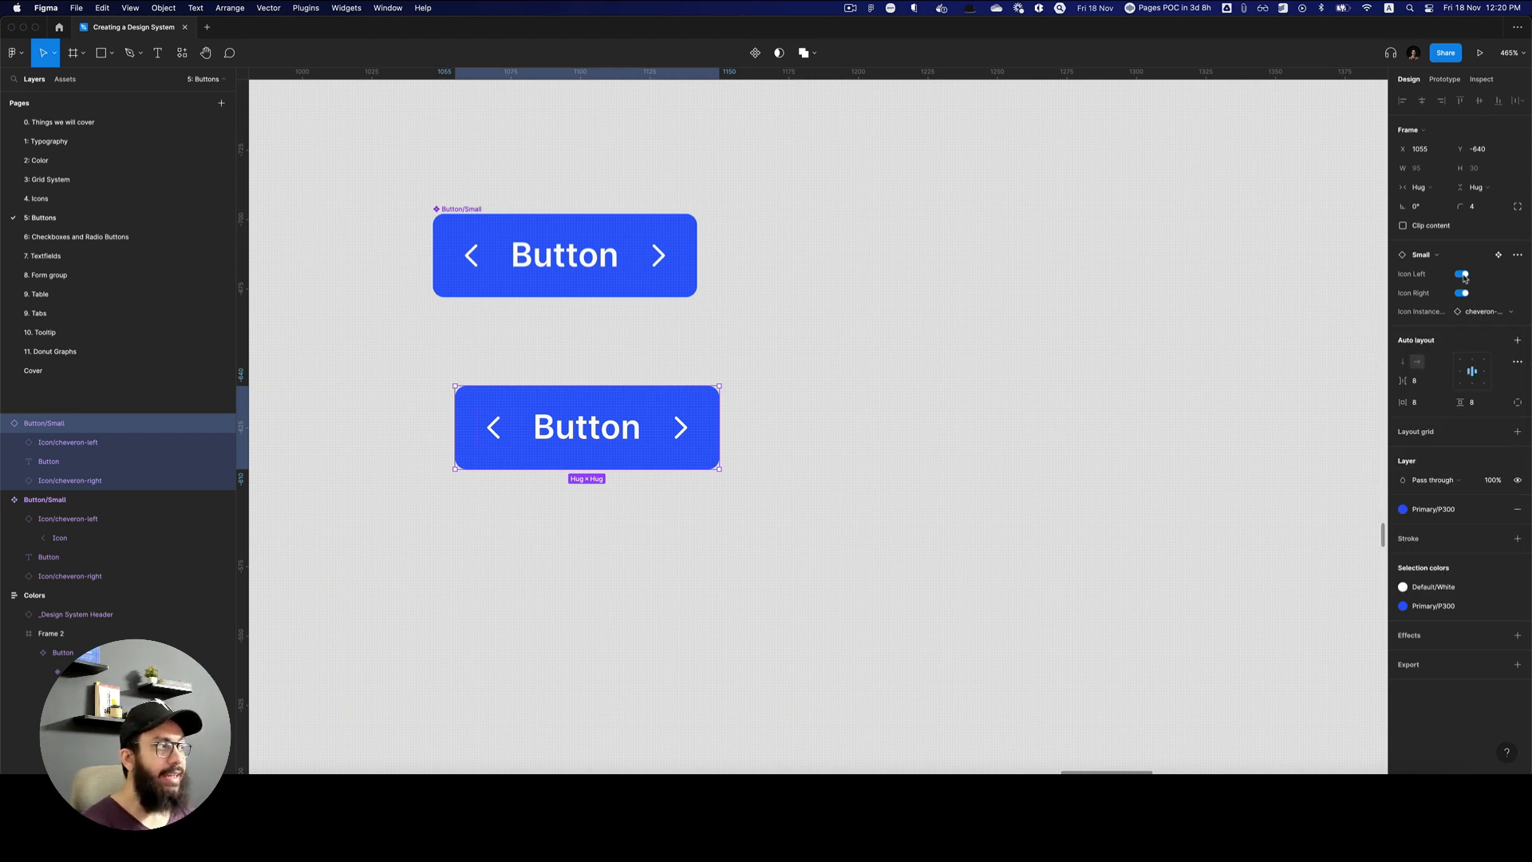
# Switch off both Icon Left and Icon Right on the lower button instance.
pyautogui.click(1463, 274)
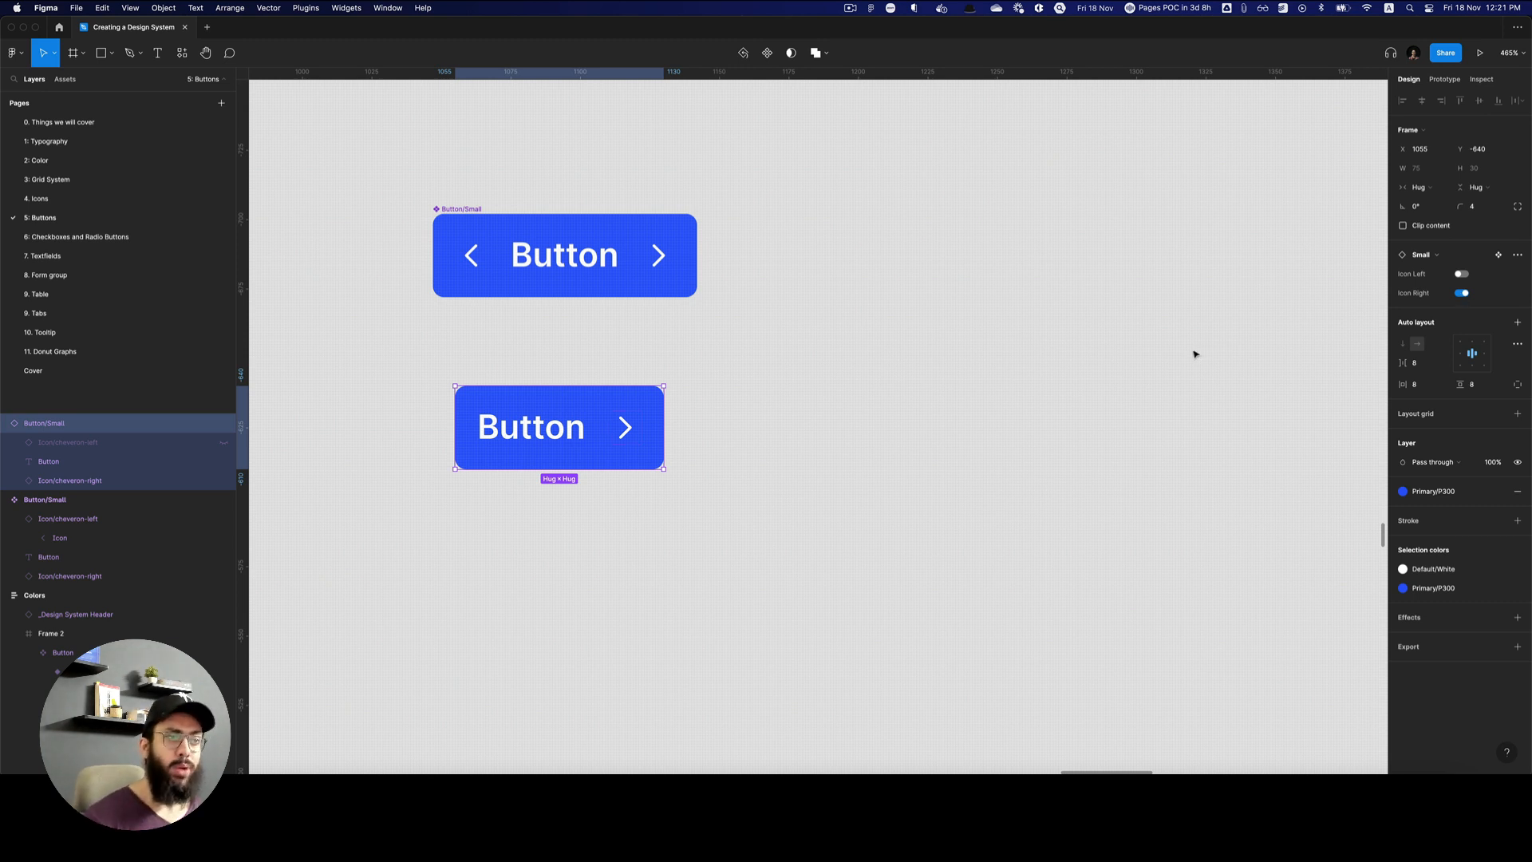
pyautogui.click(861, 339)
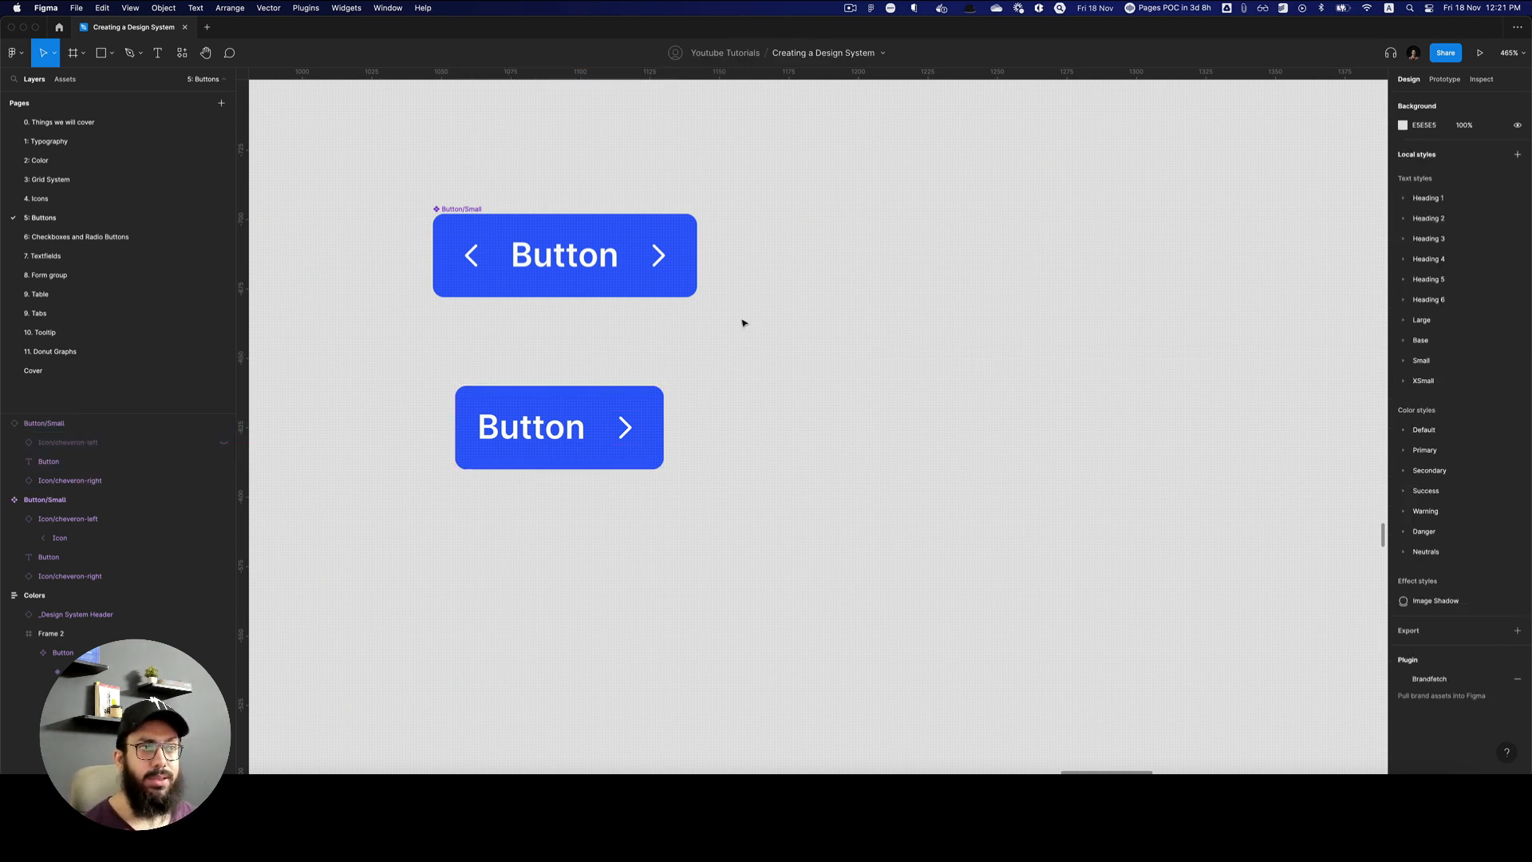
pyautogui.doubleClick(538, 271)
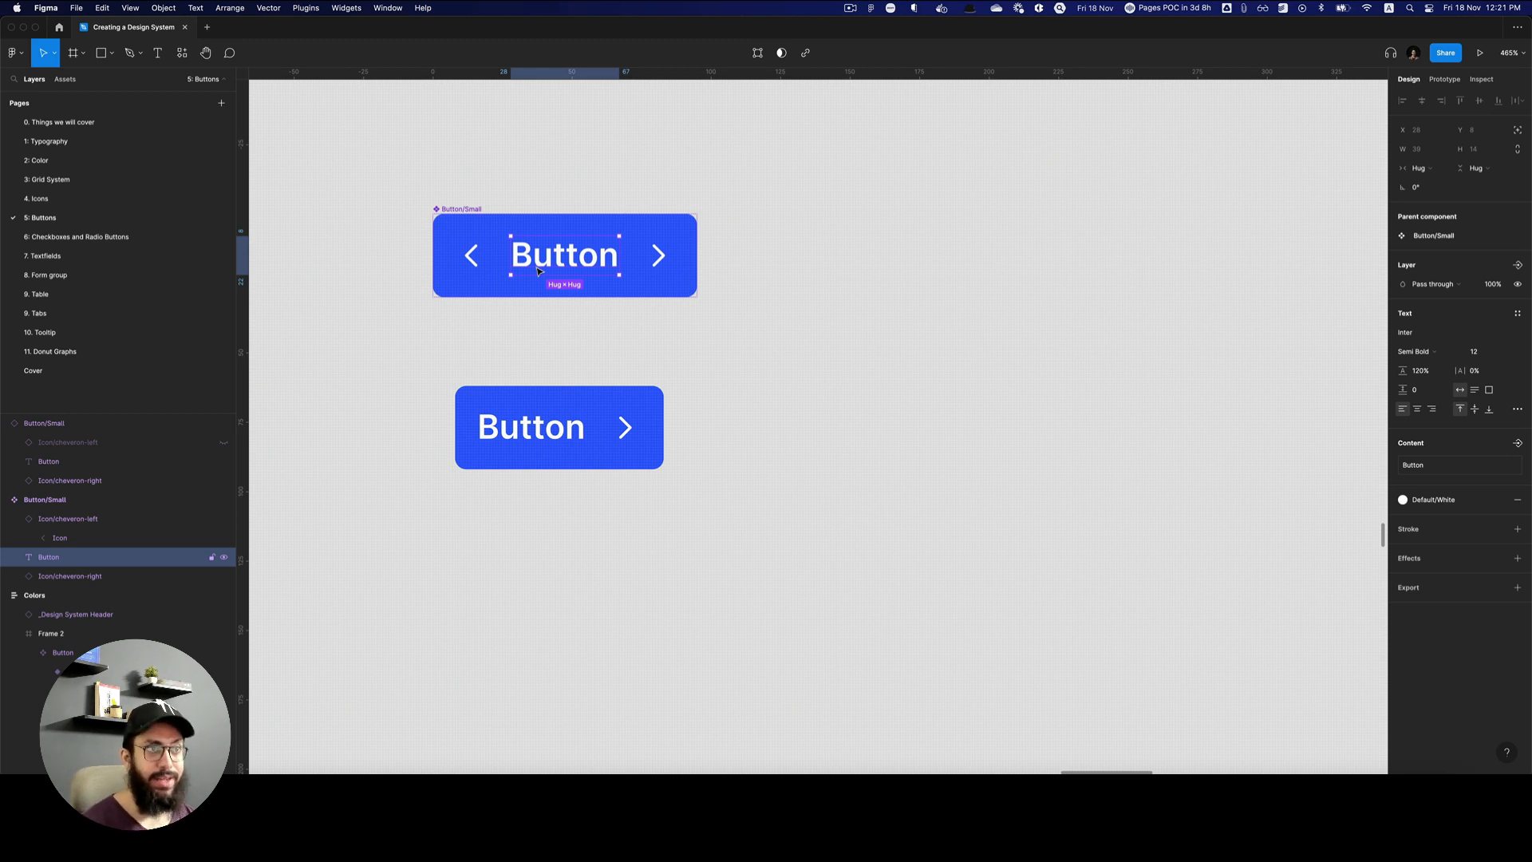
pyautogui.hscroll(1, 536, 311)
pyautogui.scroll(1, 1276, 354)
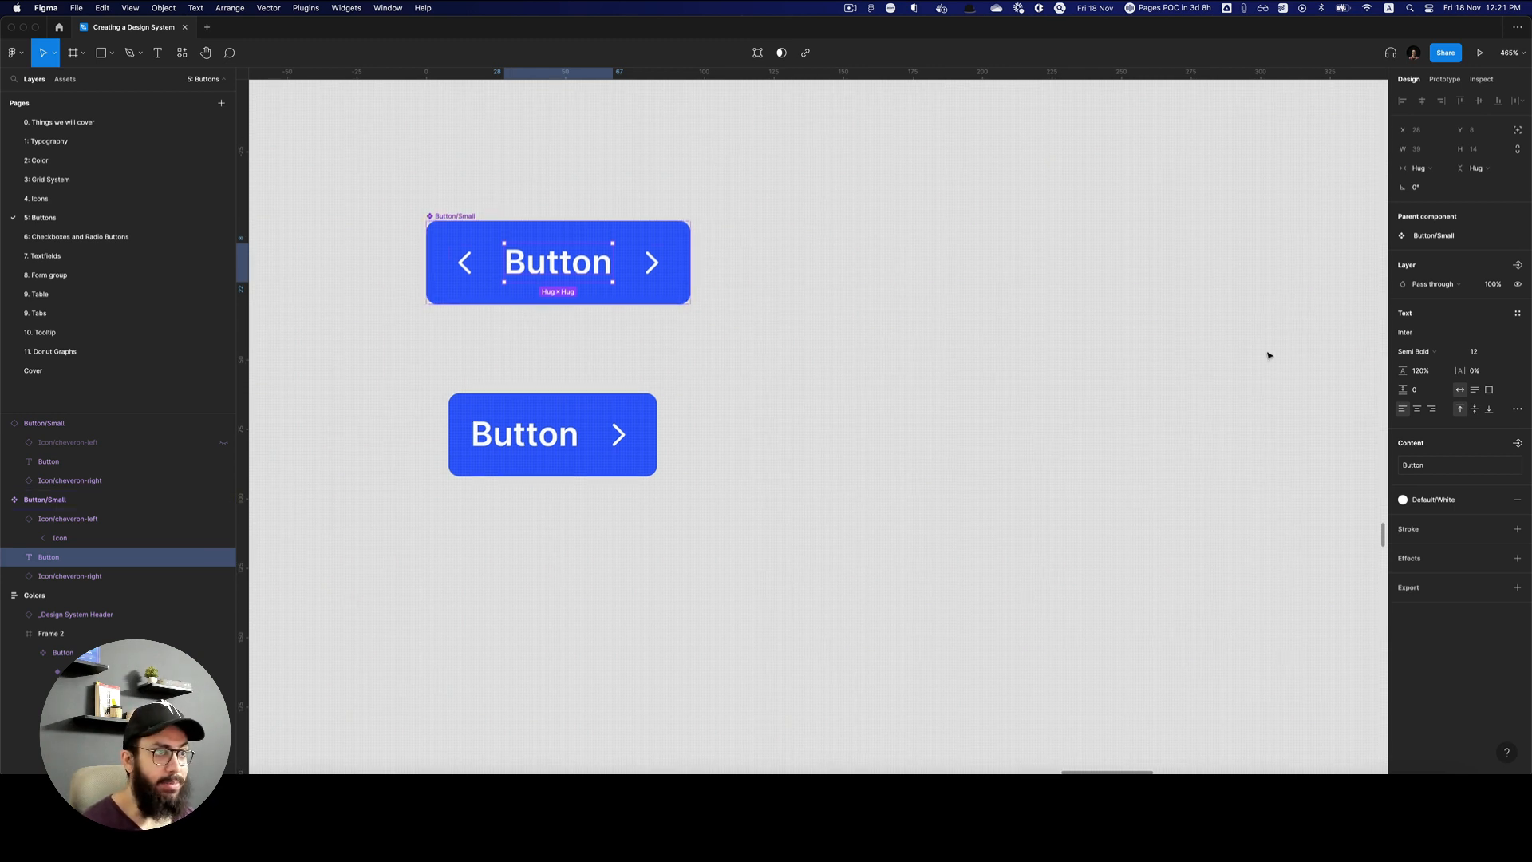
pyautogui.click(648, 462)
pyautogui.click(1462, 294)
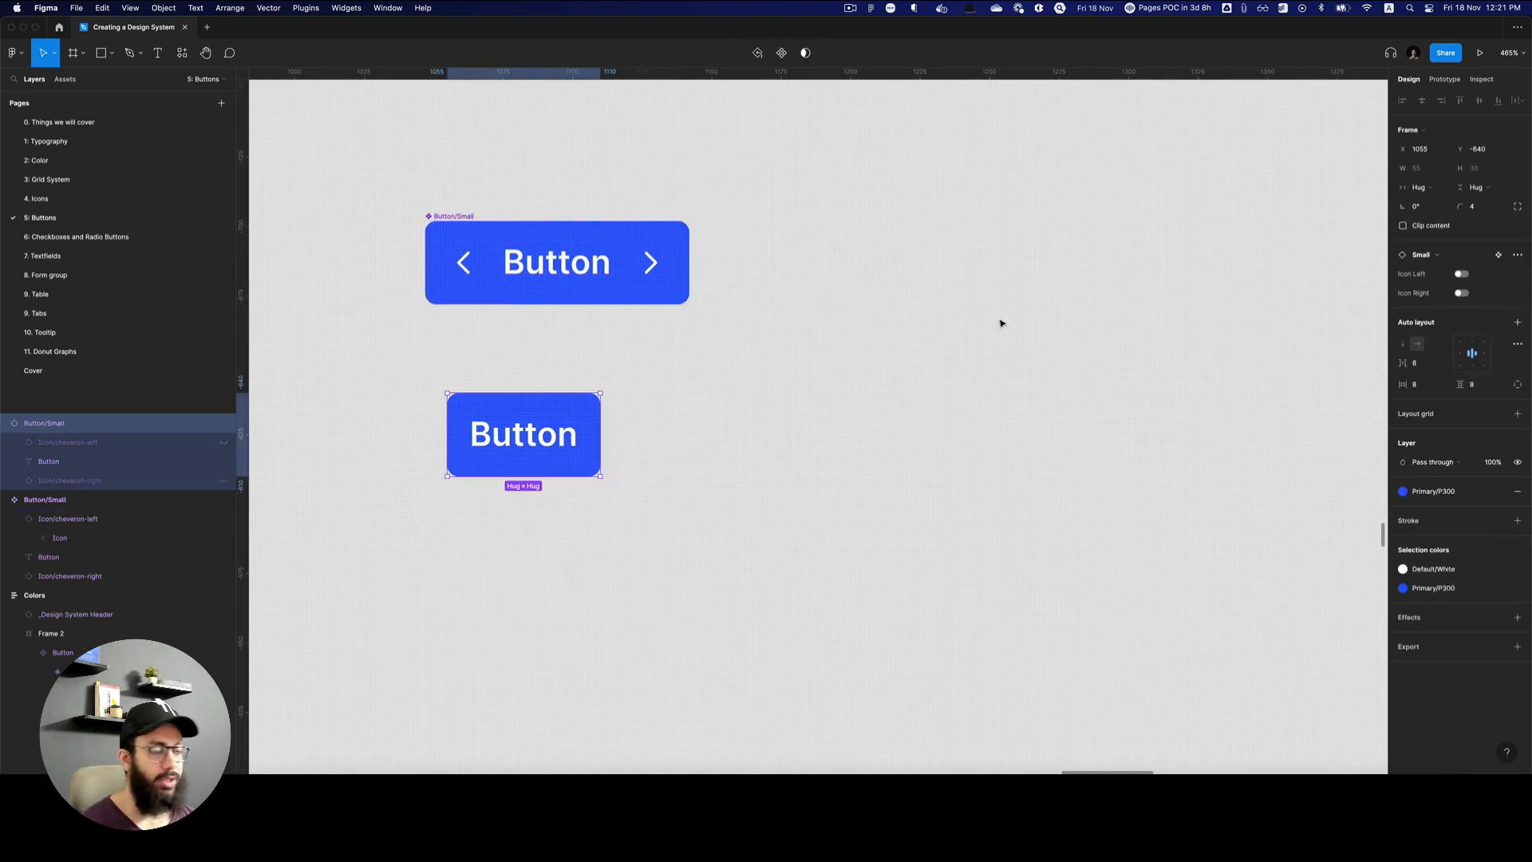
# Wrap the main component's button label in its own auto layout frame and name the frame "Text".
pyautogui.doubleClick(600, 261)
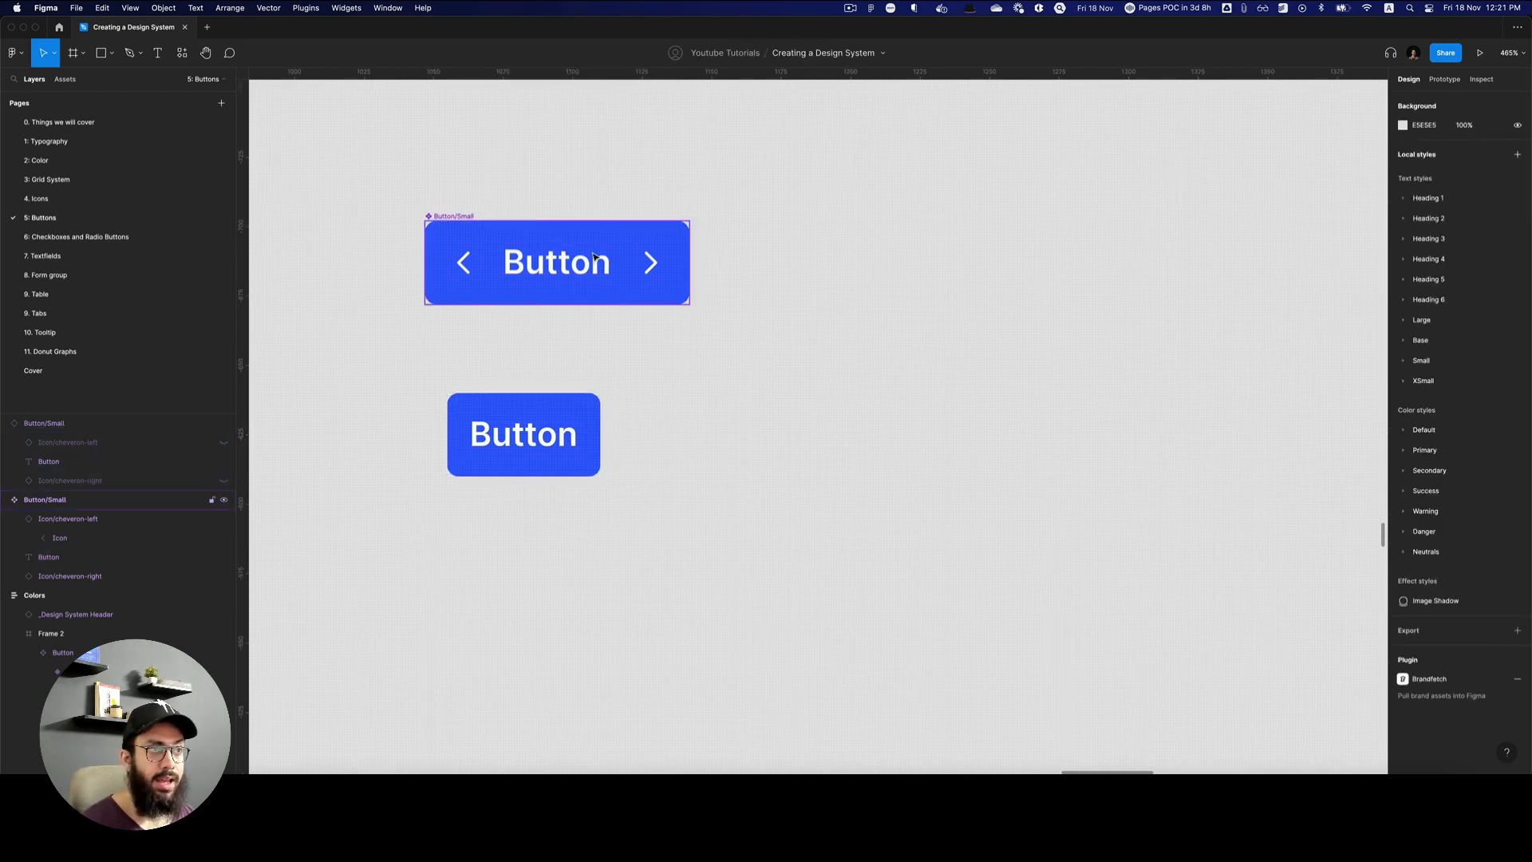
pyautogui.click(520, 447)
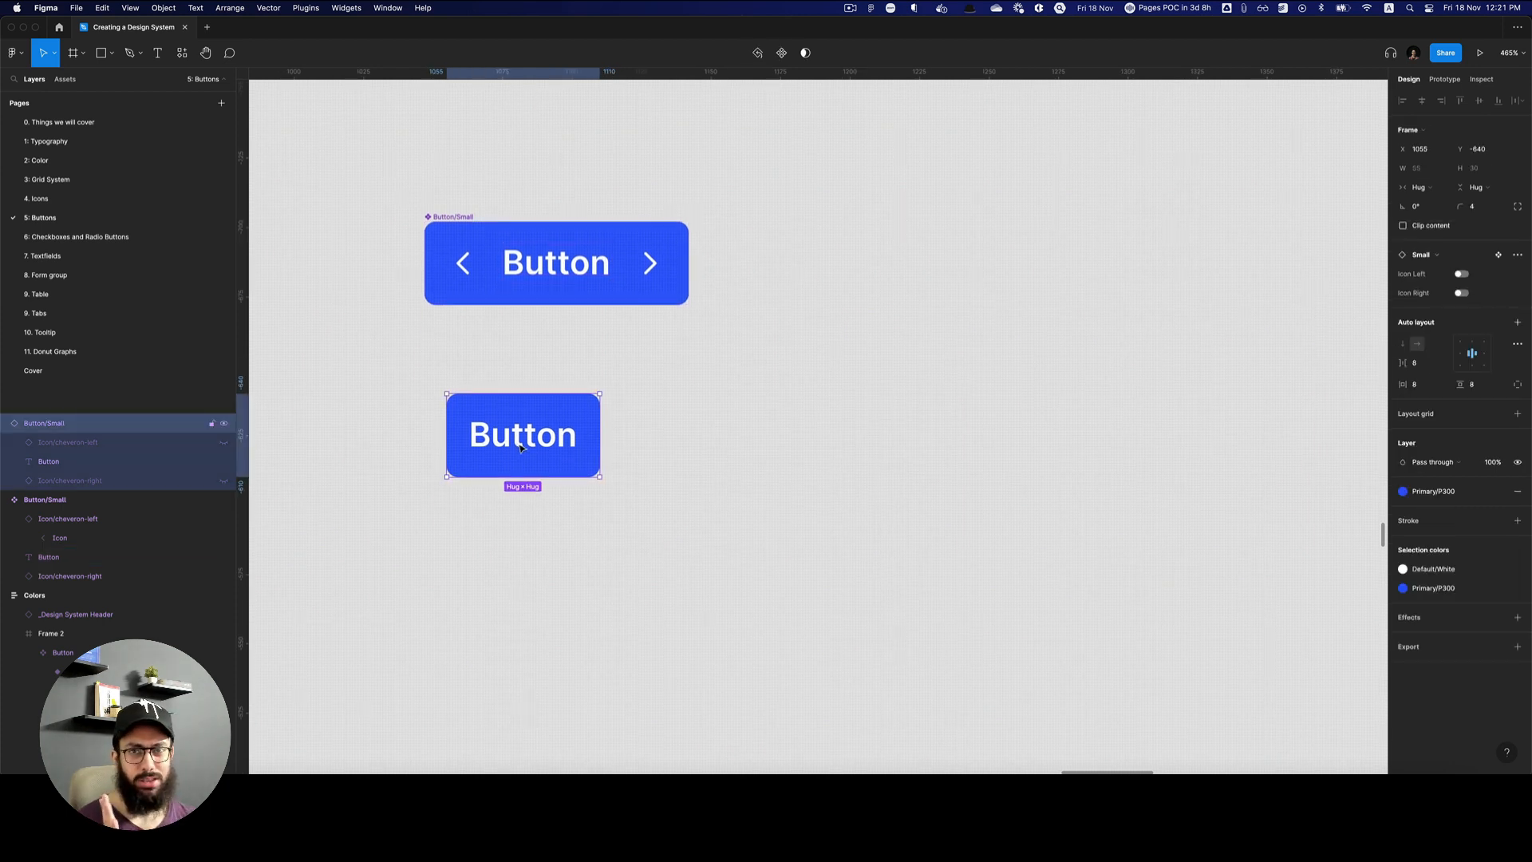
pyautogui.doubleClick(605, 255)
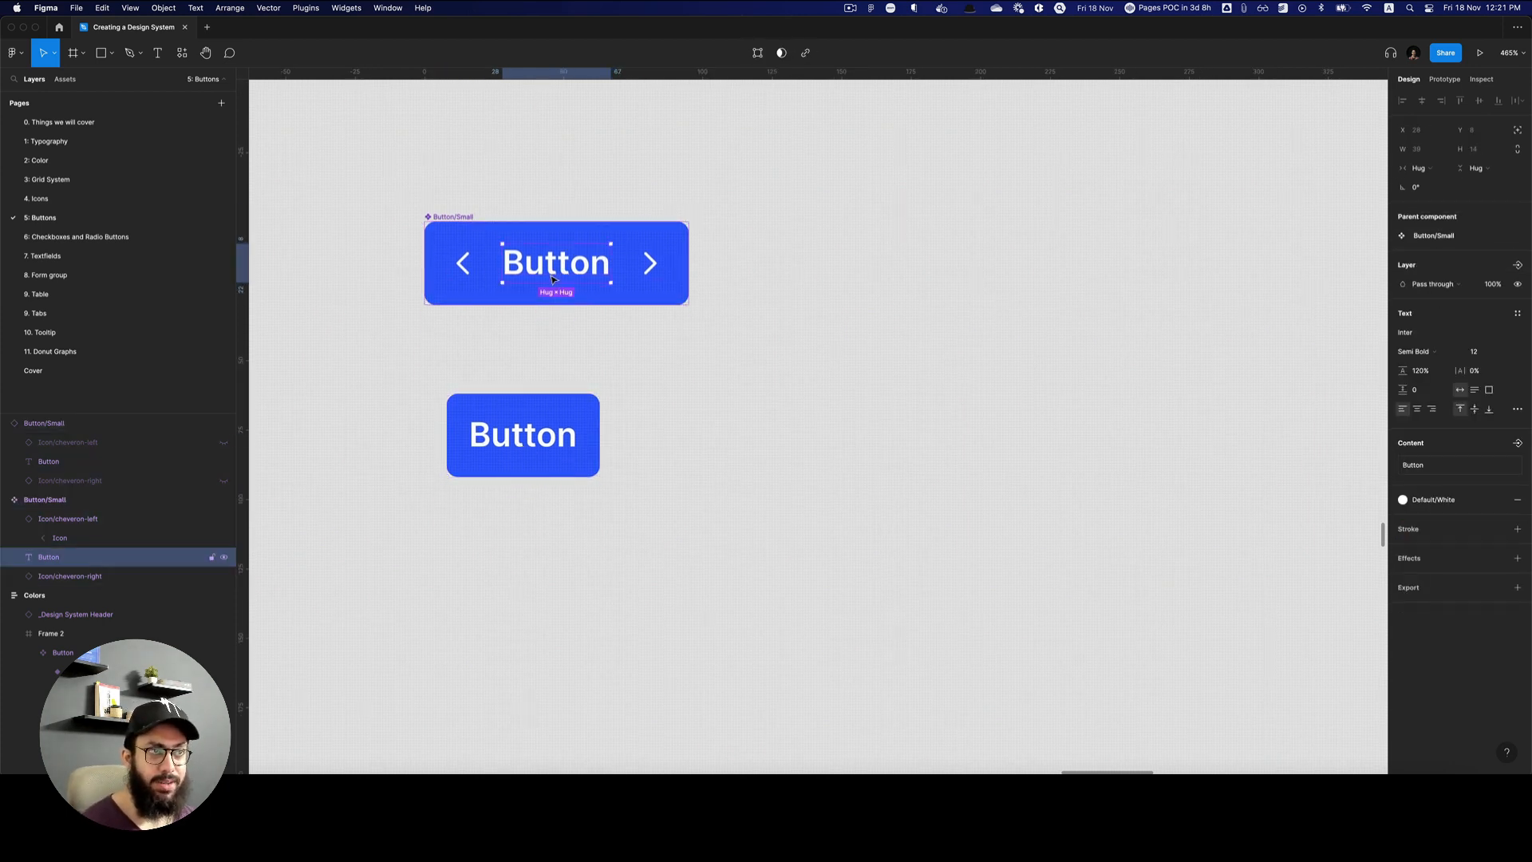
pyautogui.press('alt')
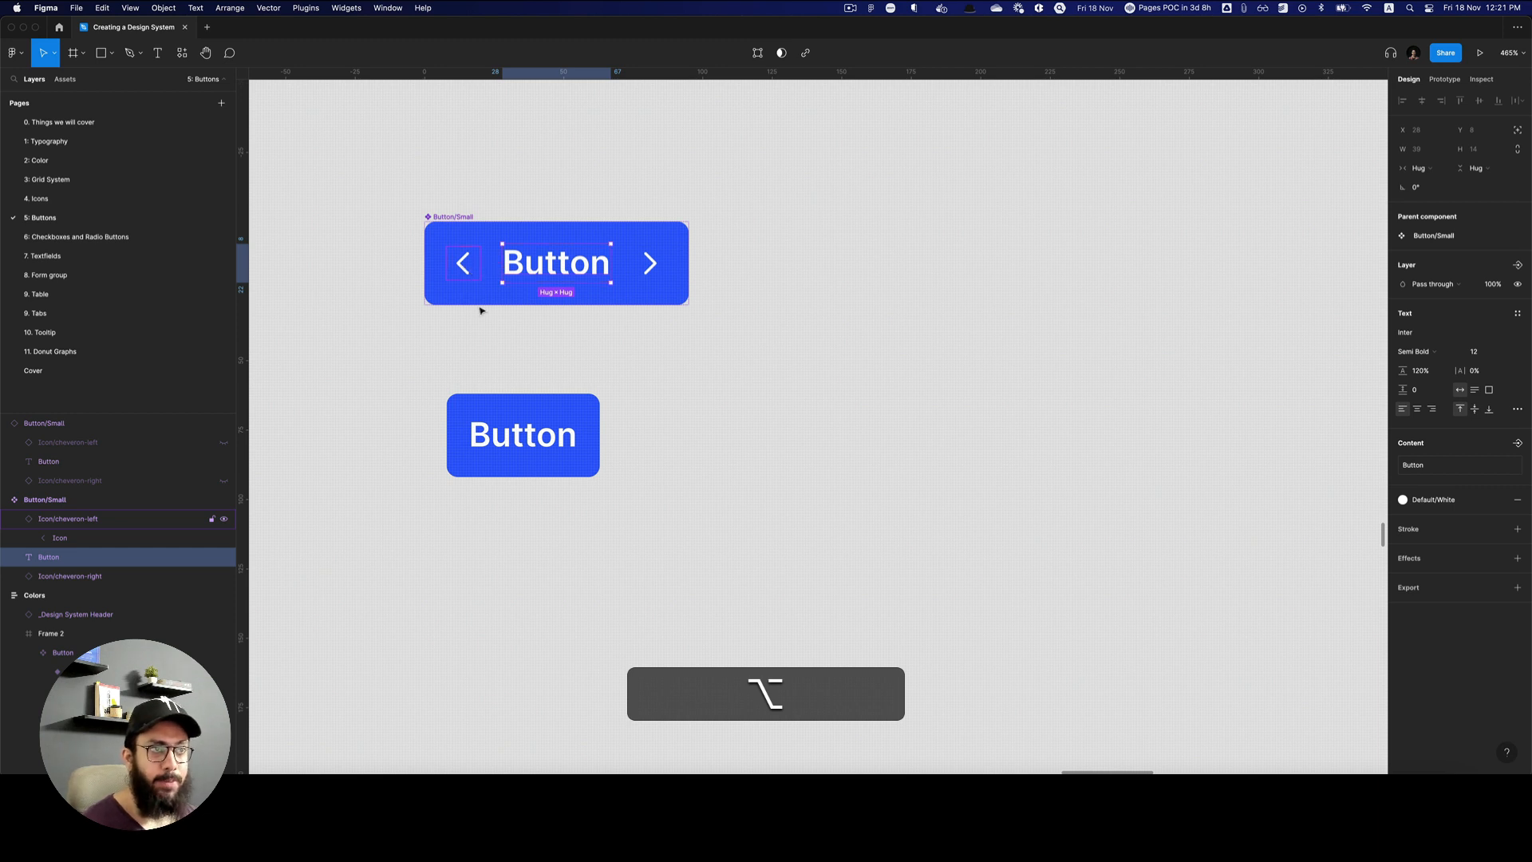
pyautogui.press('shift')
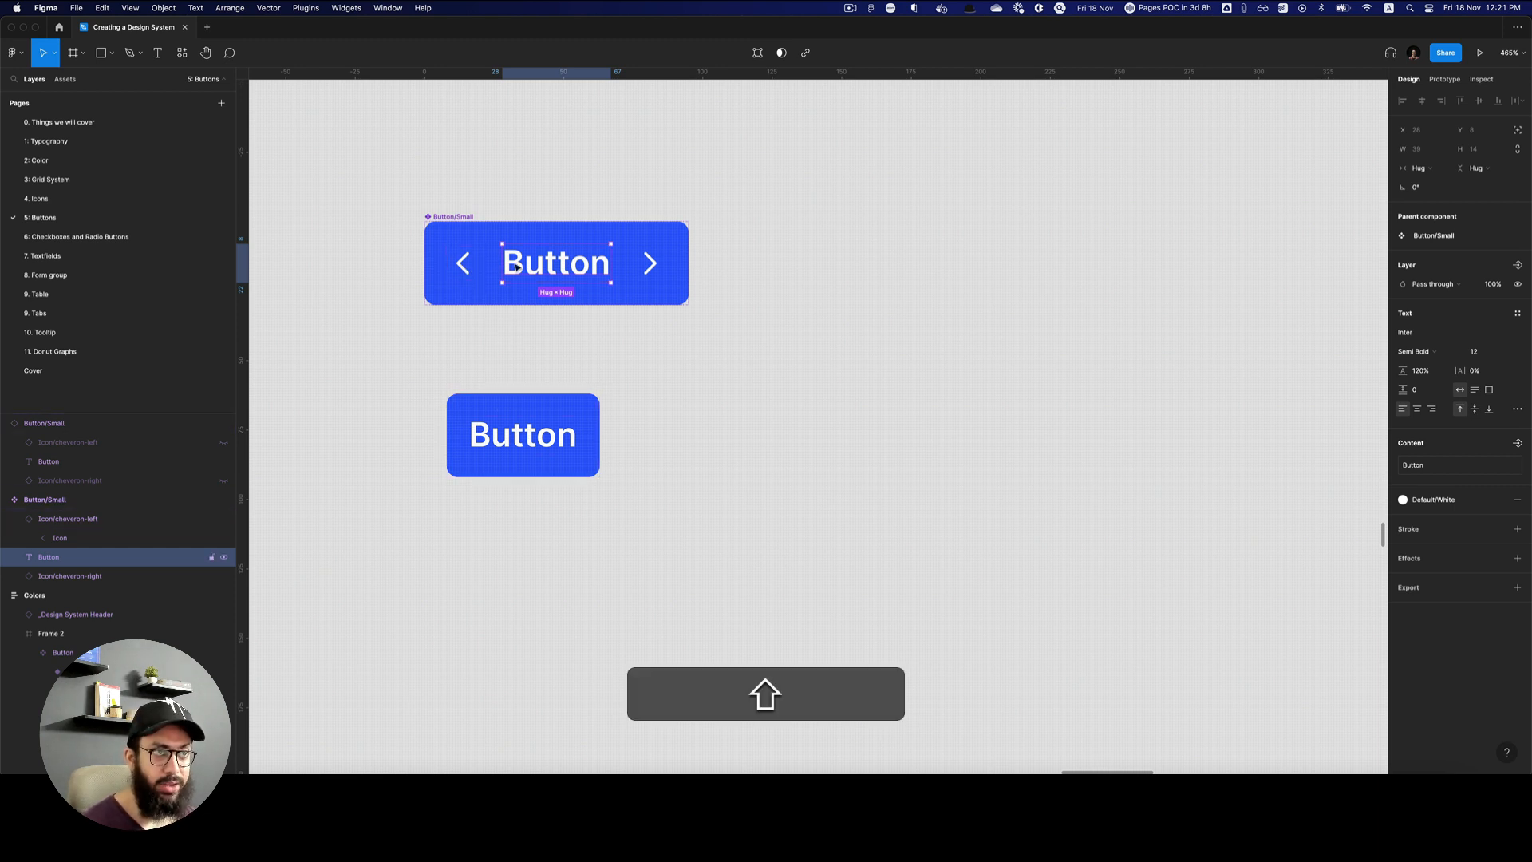
pyautogui.hotkey('shift', 'a')
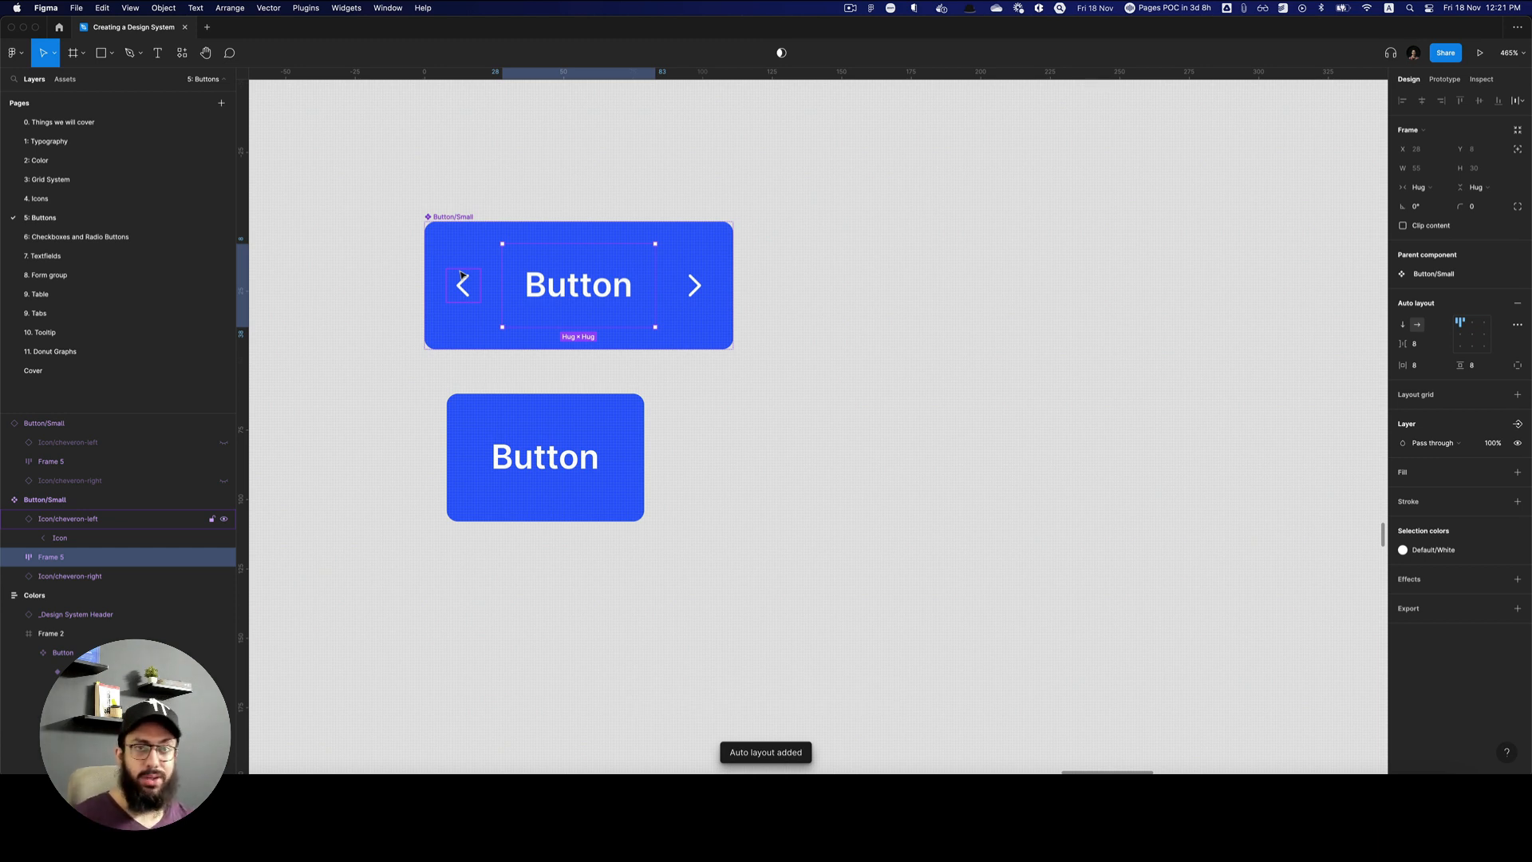
pyautogui.press('super+r')
pyautogui.write('Text')
pyautogui.press('Return')
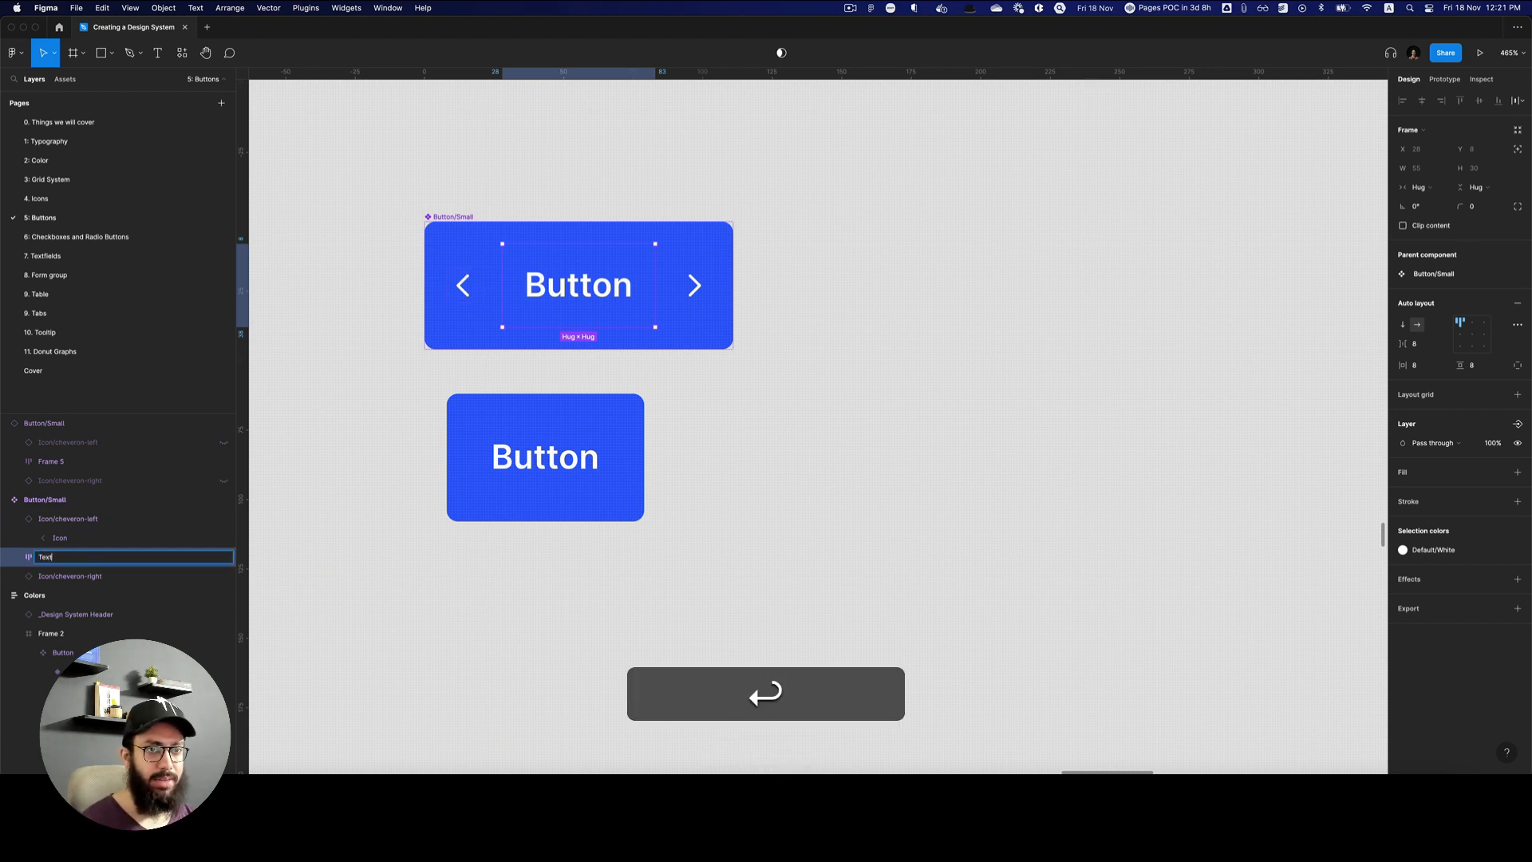
# Set the Text frame's padding to 0 on all sides.
pyautogui.press('super')
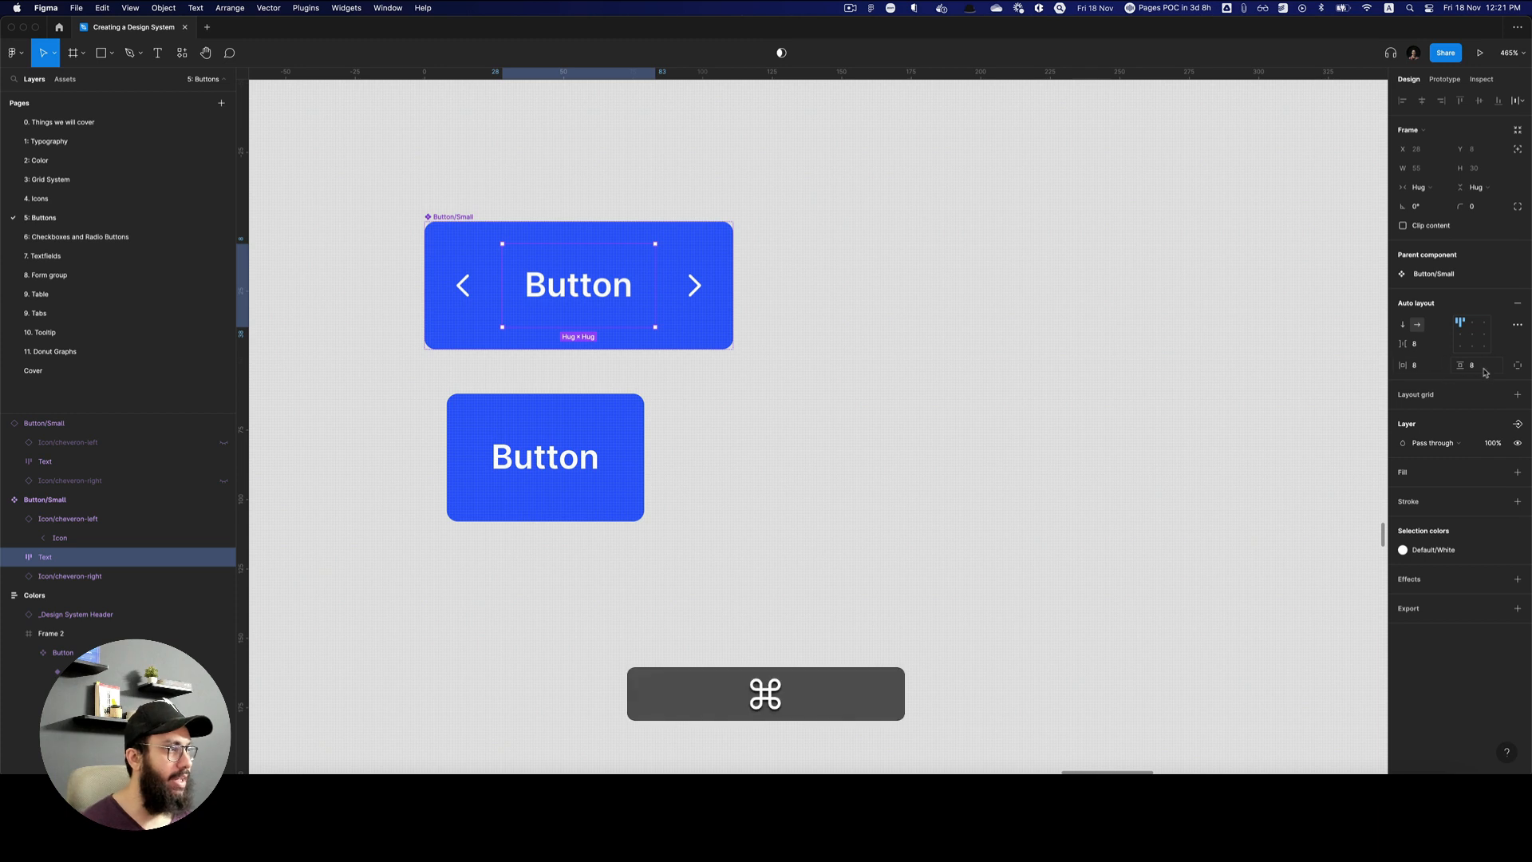
pyautogui.keyDown('super'); pyautogui.click(1473, 367); pyautogui.keyUp('super')
pyautogui.write('0')
pyautogui.press('Return')
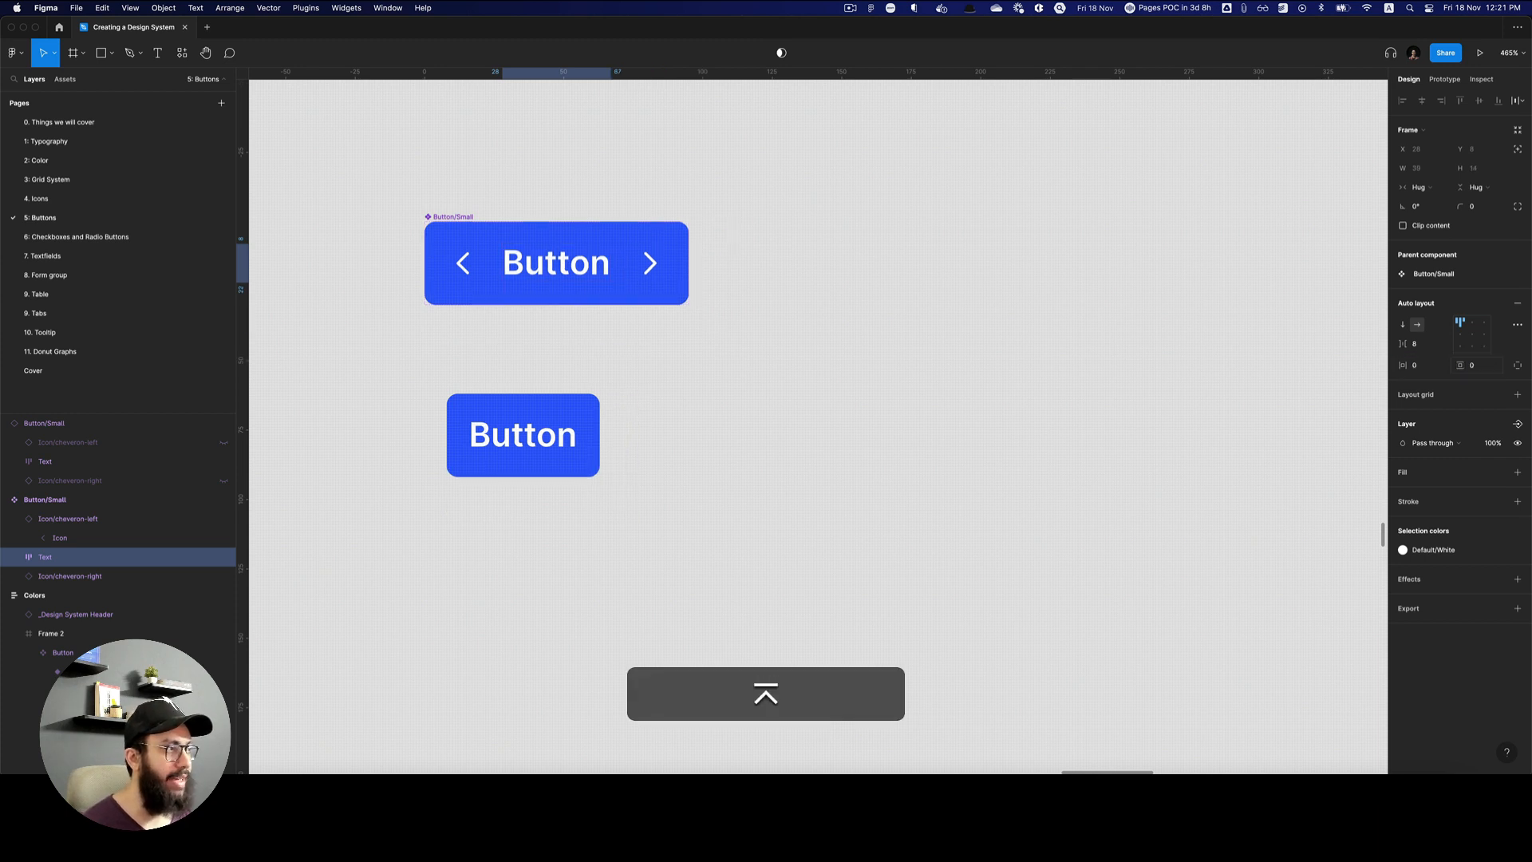
# Set the horizontal padding of the main component's Text frame to 8.
pyautogui.click(680, 312)
pyautogui.keyDown('super'); pyautogui.click(647, 273); pyautogui.keyUp('super')
pyautogui.press('alt')
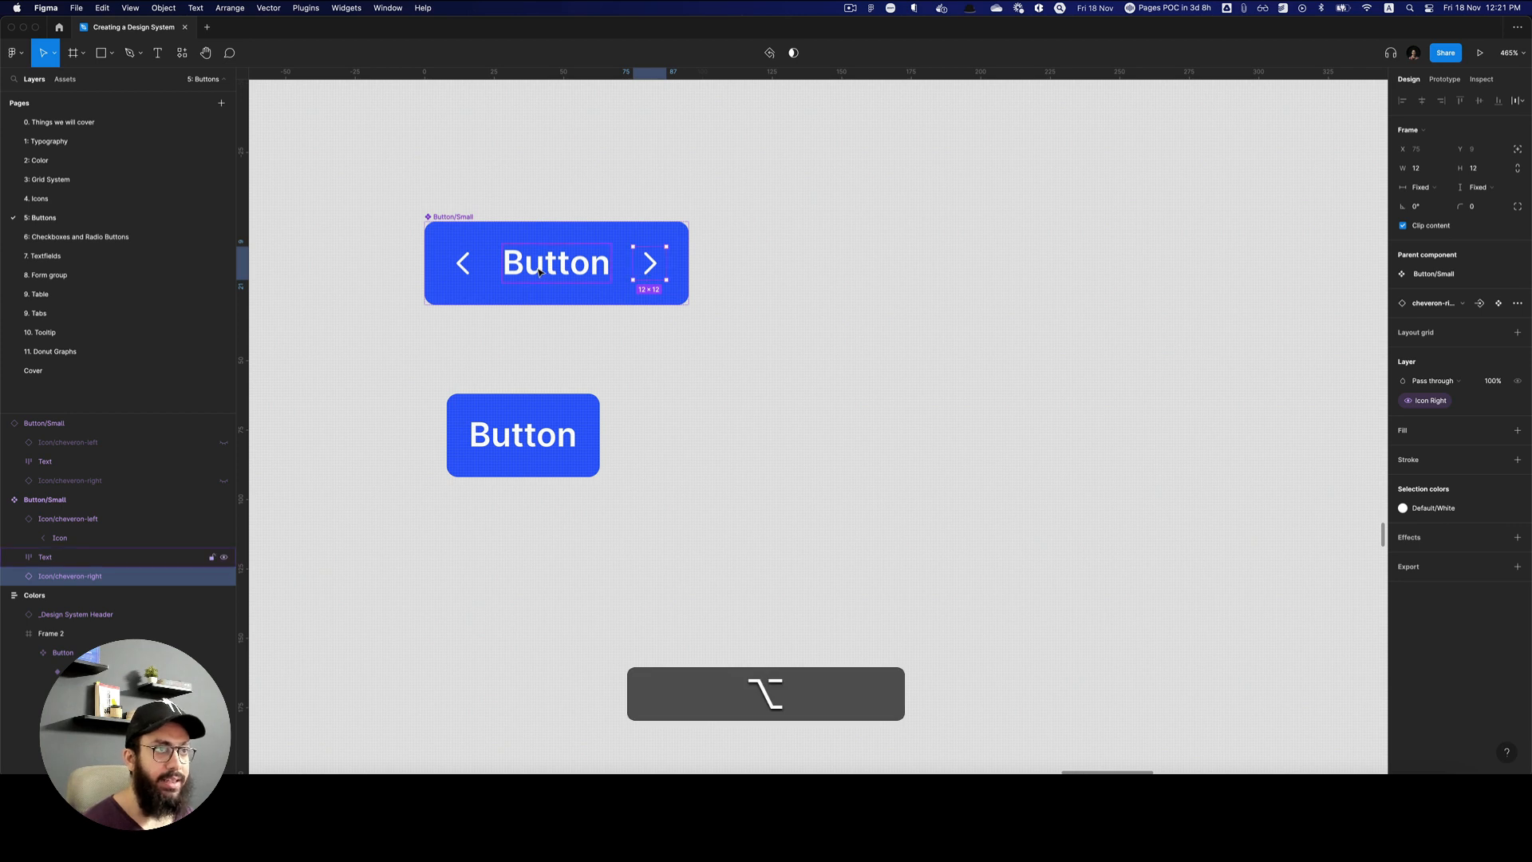
pyautogui.click(540, 272)
pyautogui.click(1417, 368)
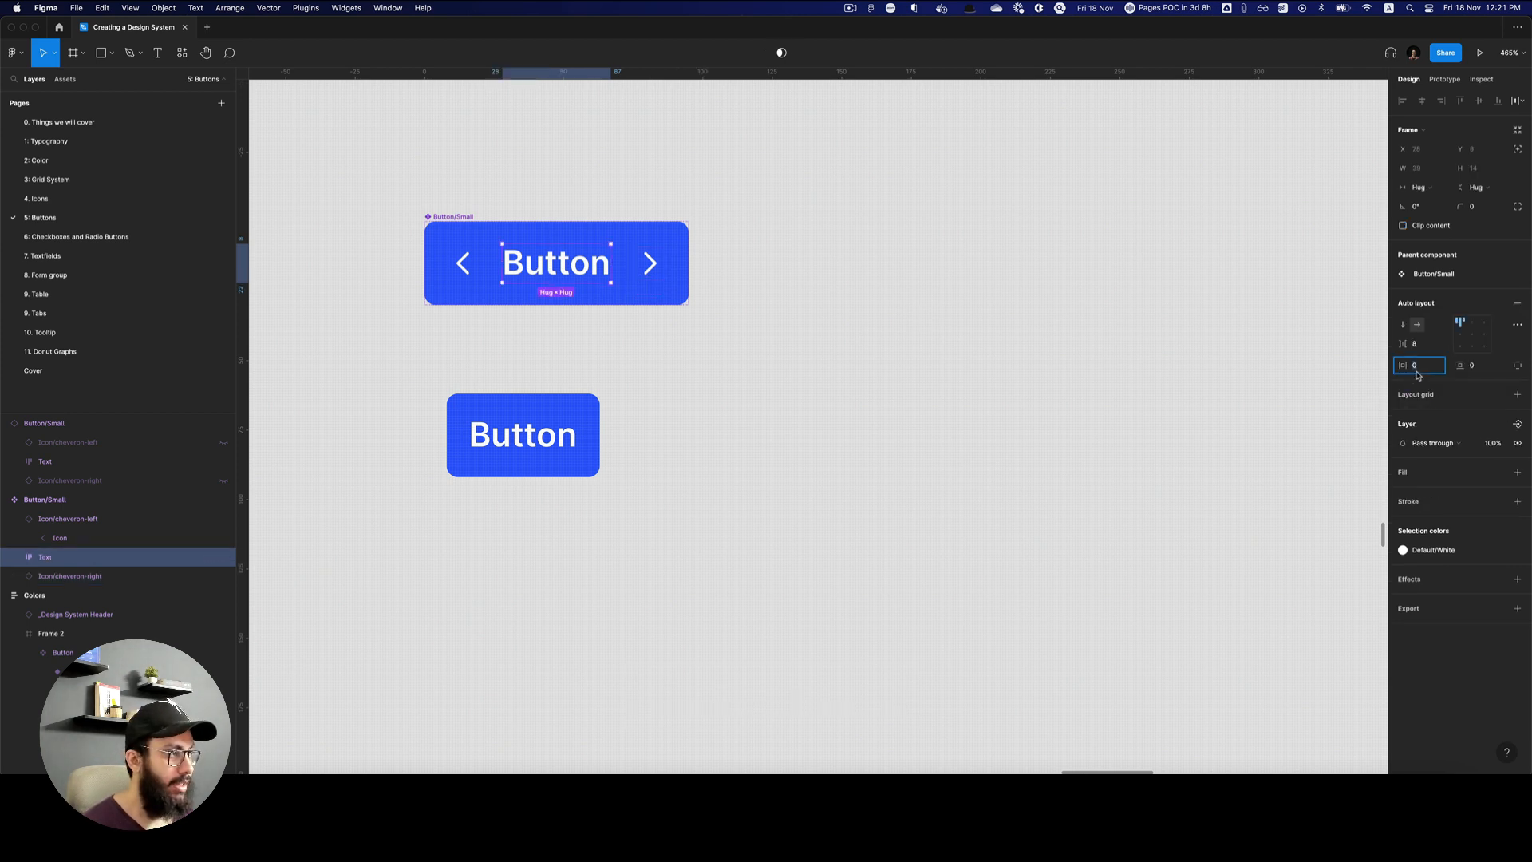
pyautogui.write('8')
pyautogui.press('Return')
pyautogui.click(776, 298)
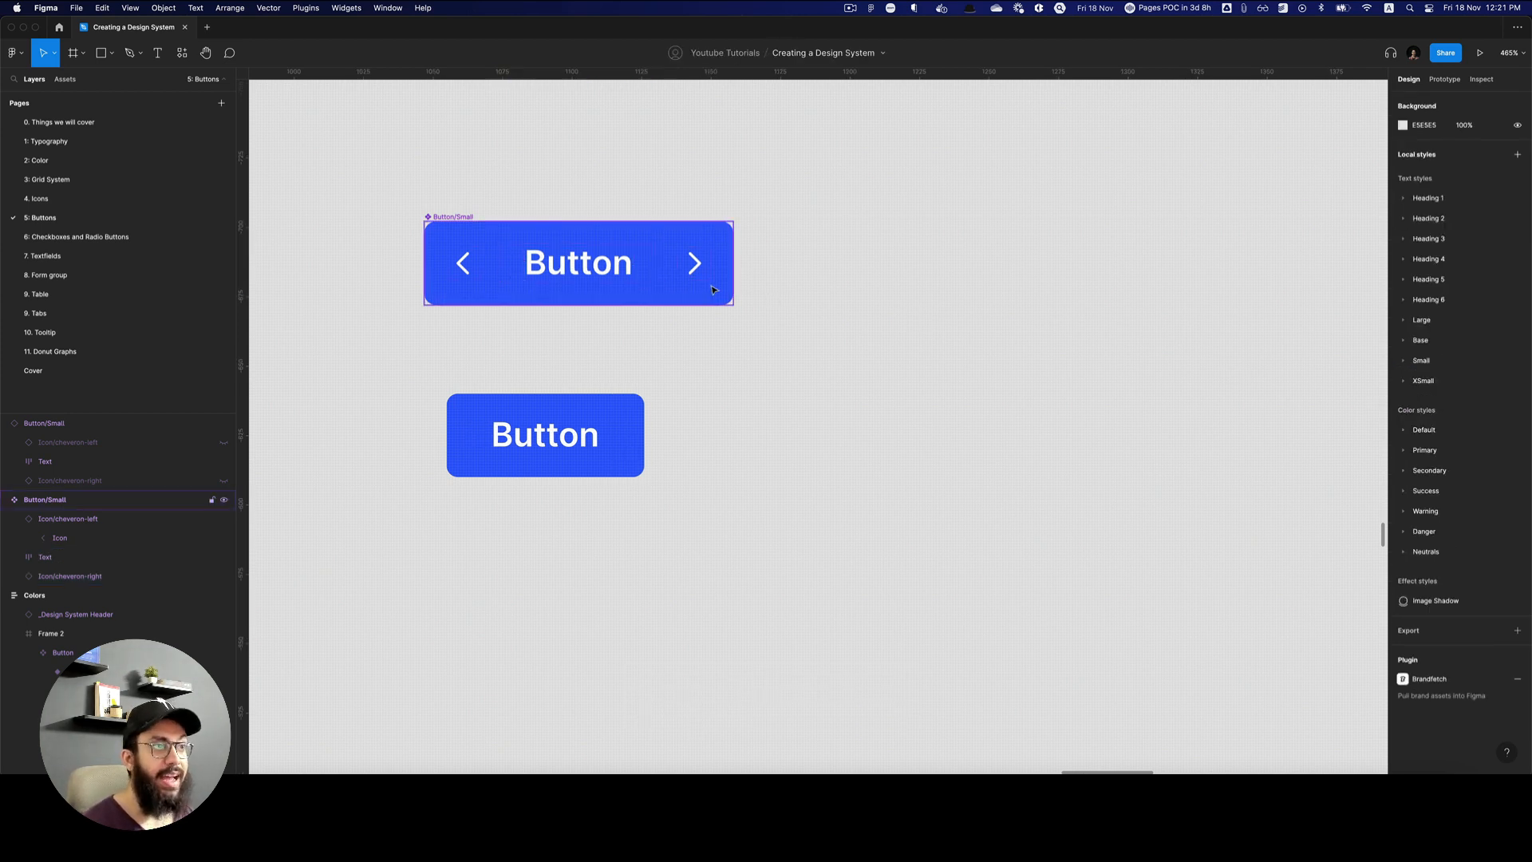
# Try a horizontal padding of 0 on the main Button/Small component and undo it.
pyautogui.click(686, 286)
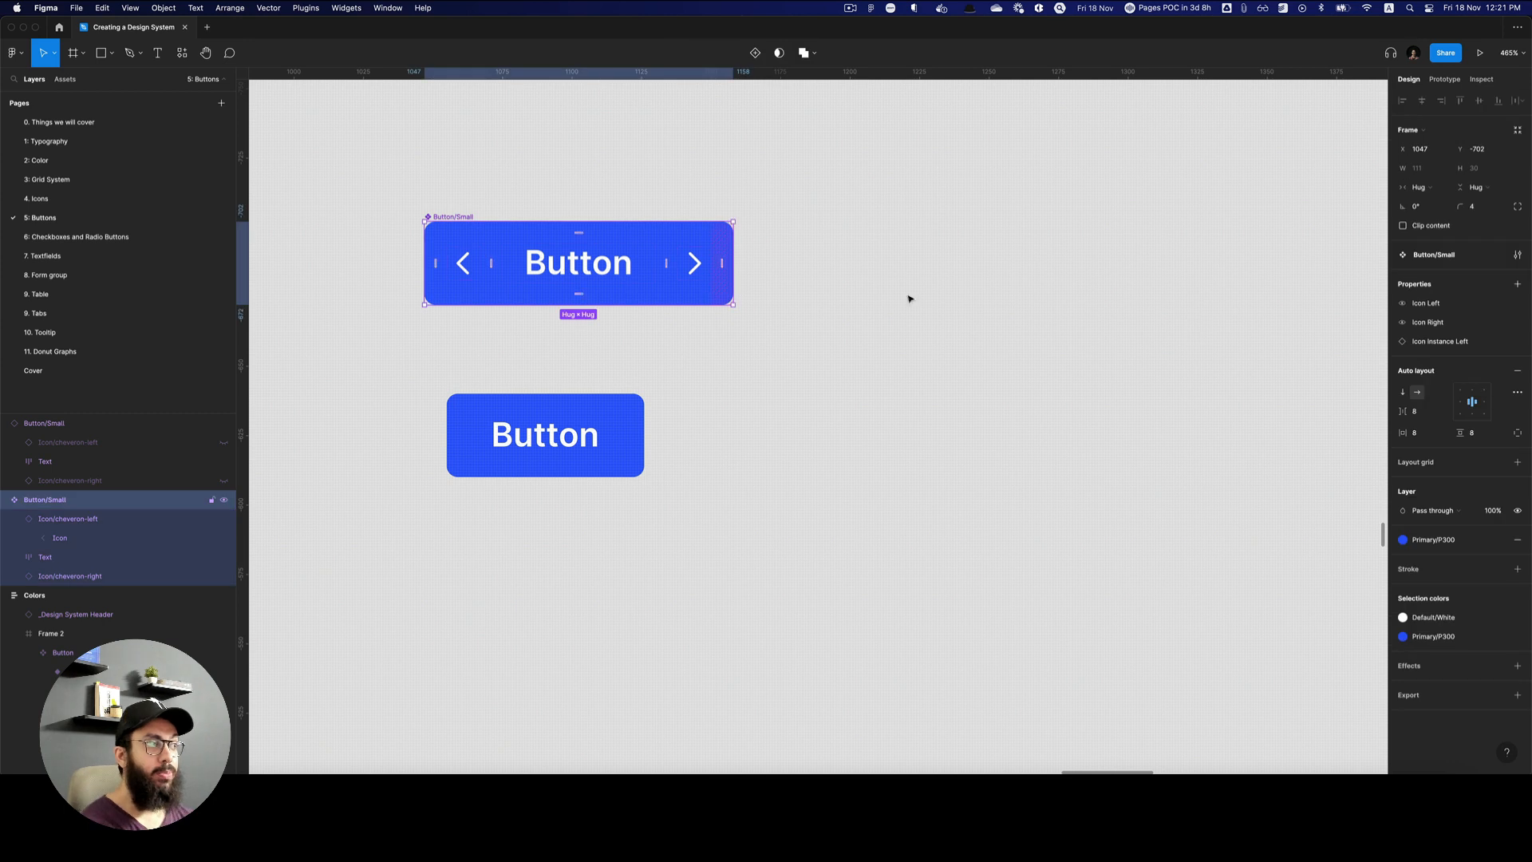
pyautogui.click(1418, 435)
pyautogui.write('0')
pyautogui.press('Return')
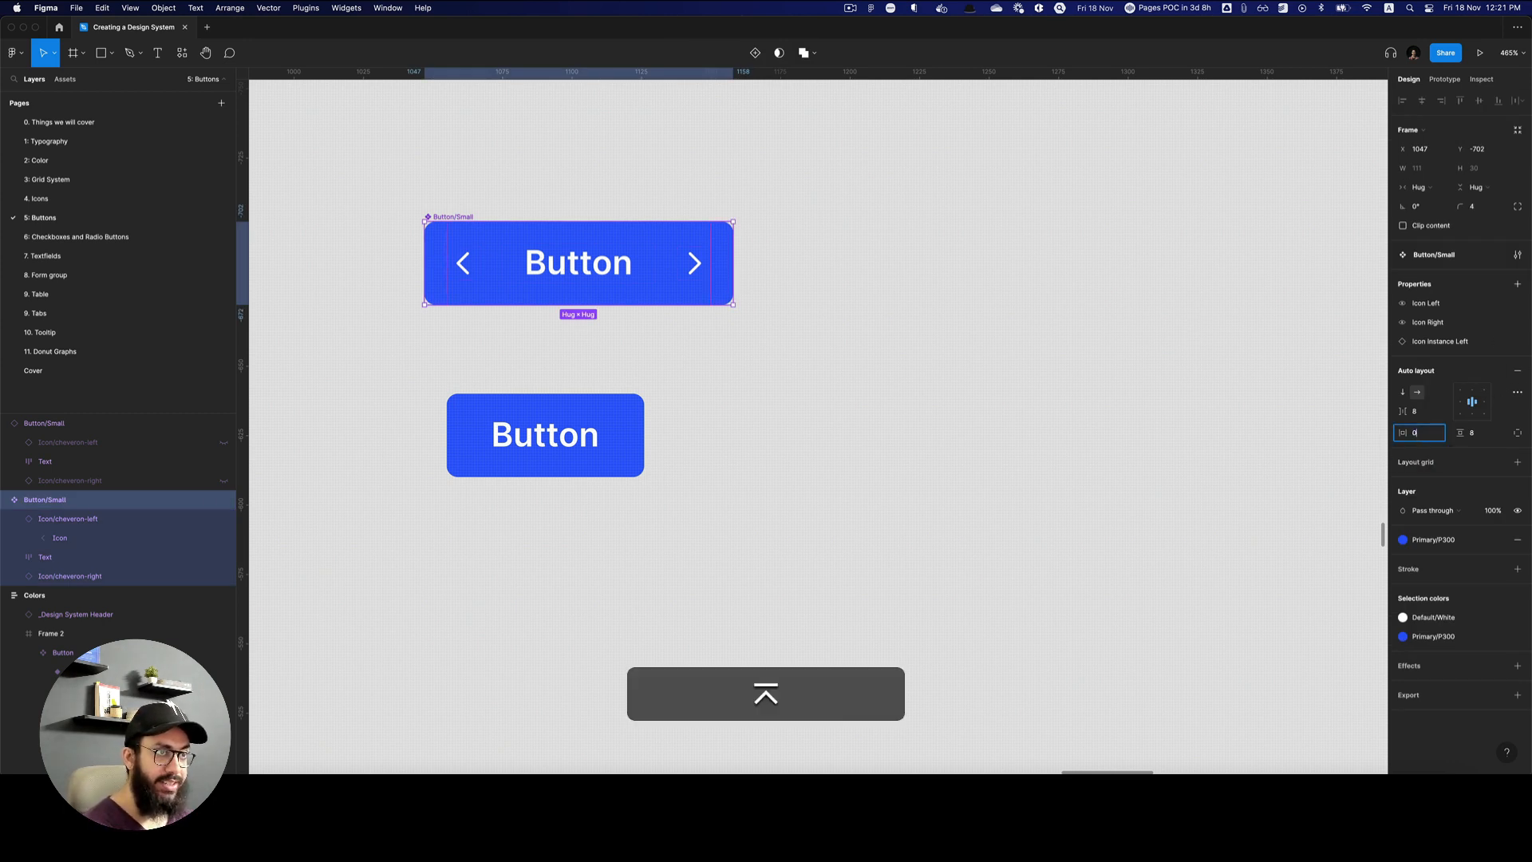
pyautogui.press('super+z')
# Set the spacing between items in the main Button/Small component to 0.
pyautogui.click(1424, 411)
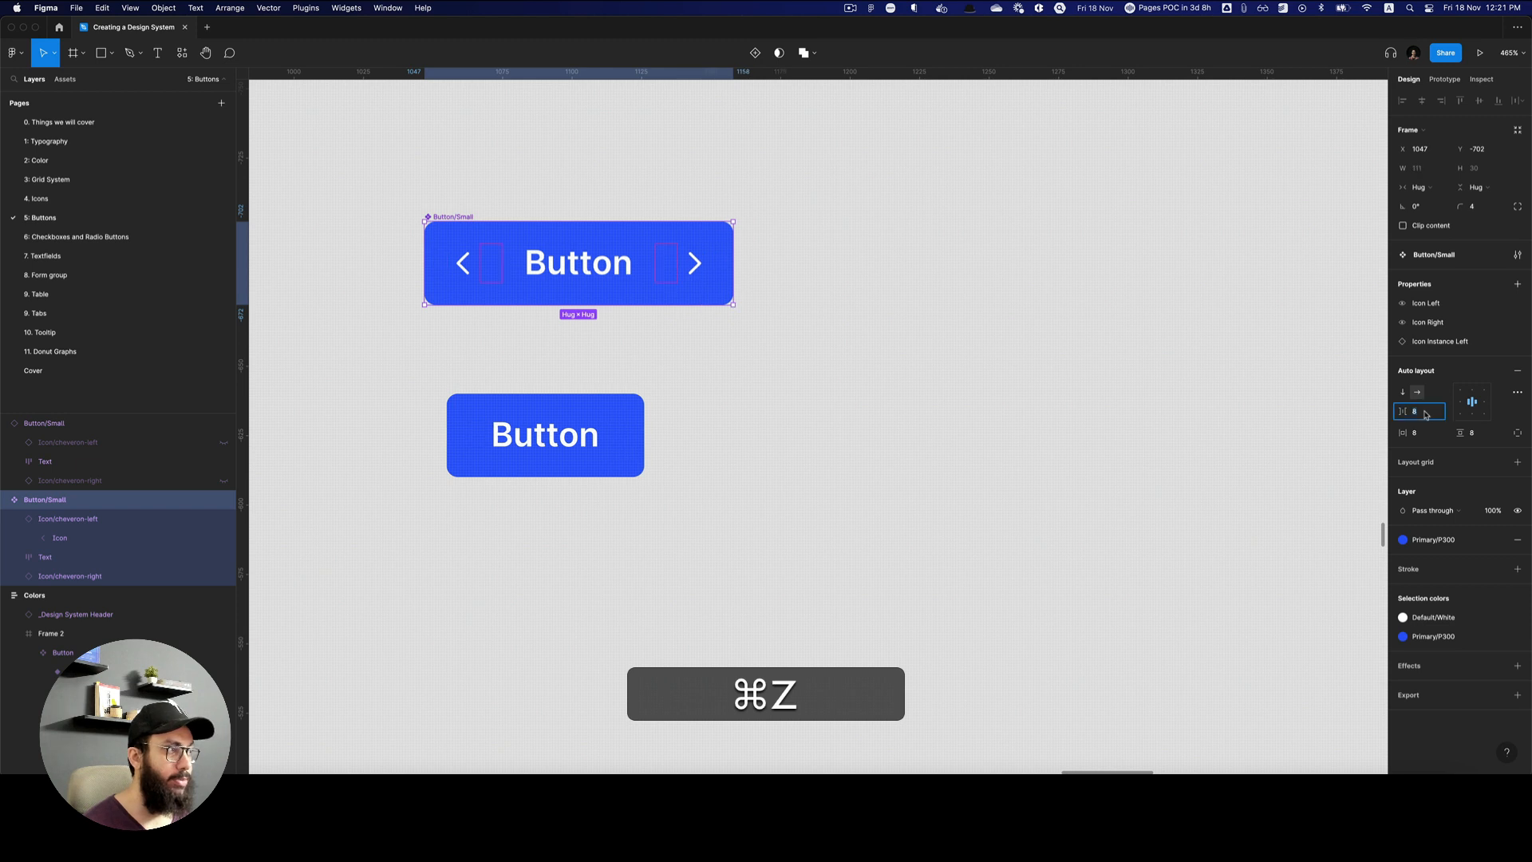
pyautogui.write('0')
pyautogui.press('Return')
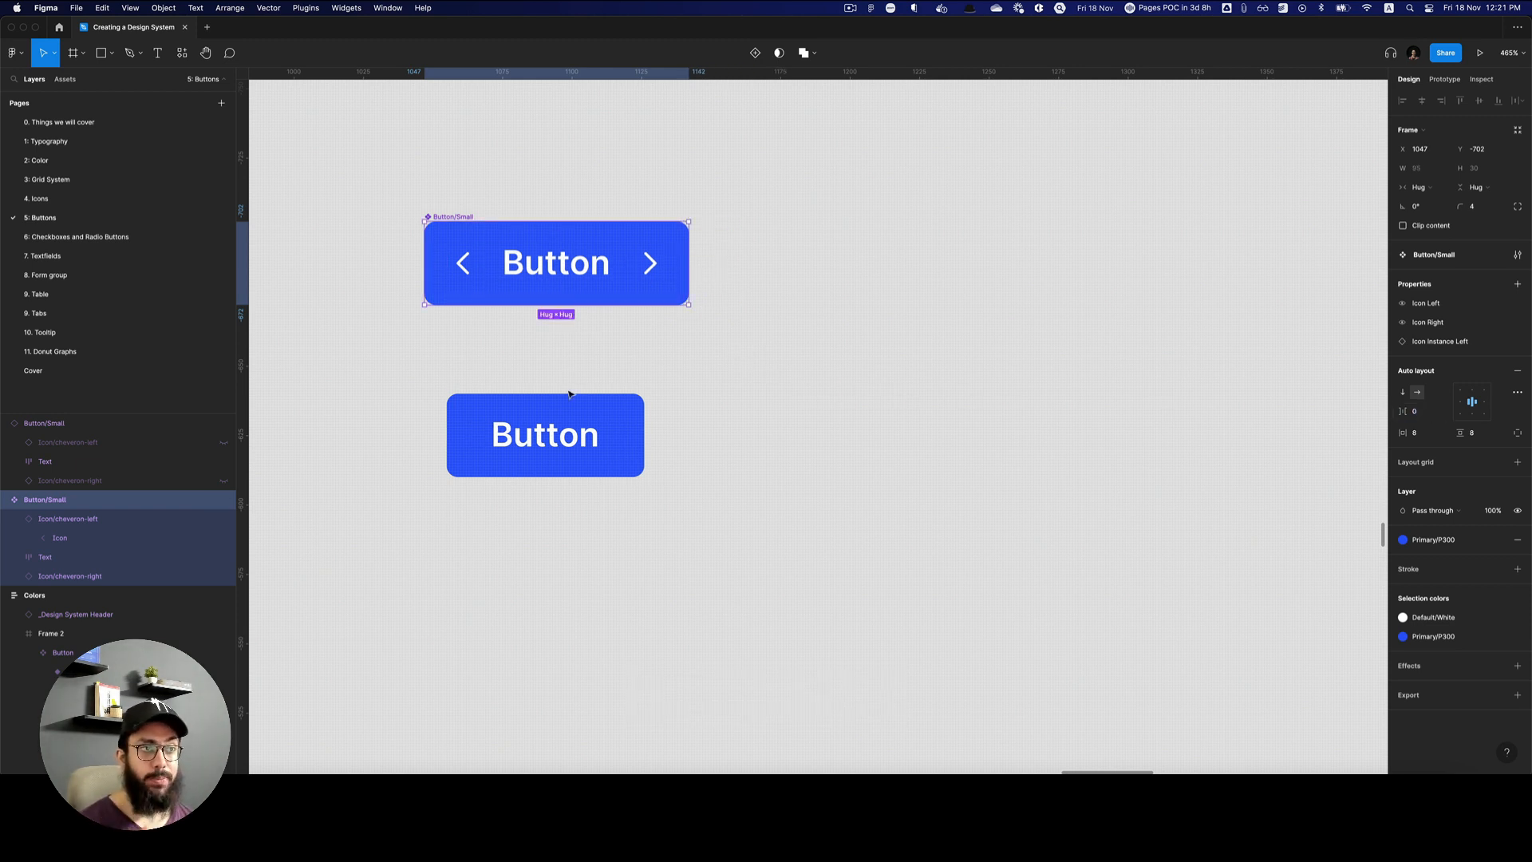
# Test the lower button instance's spacing by turning Icon Left and Icon Right on and back off.
pyautogui.click(577, 428)
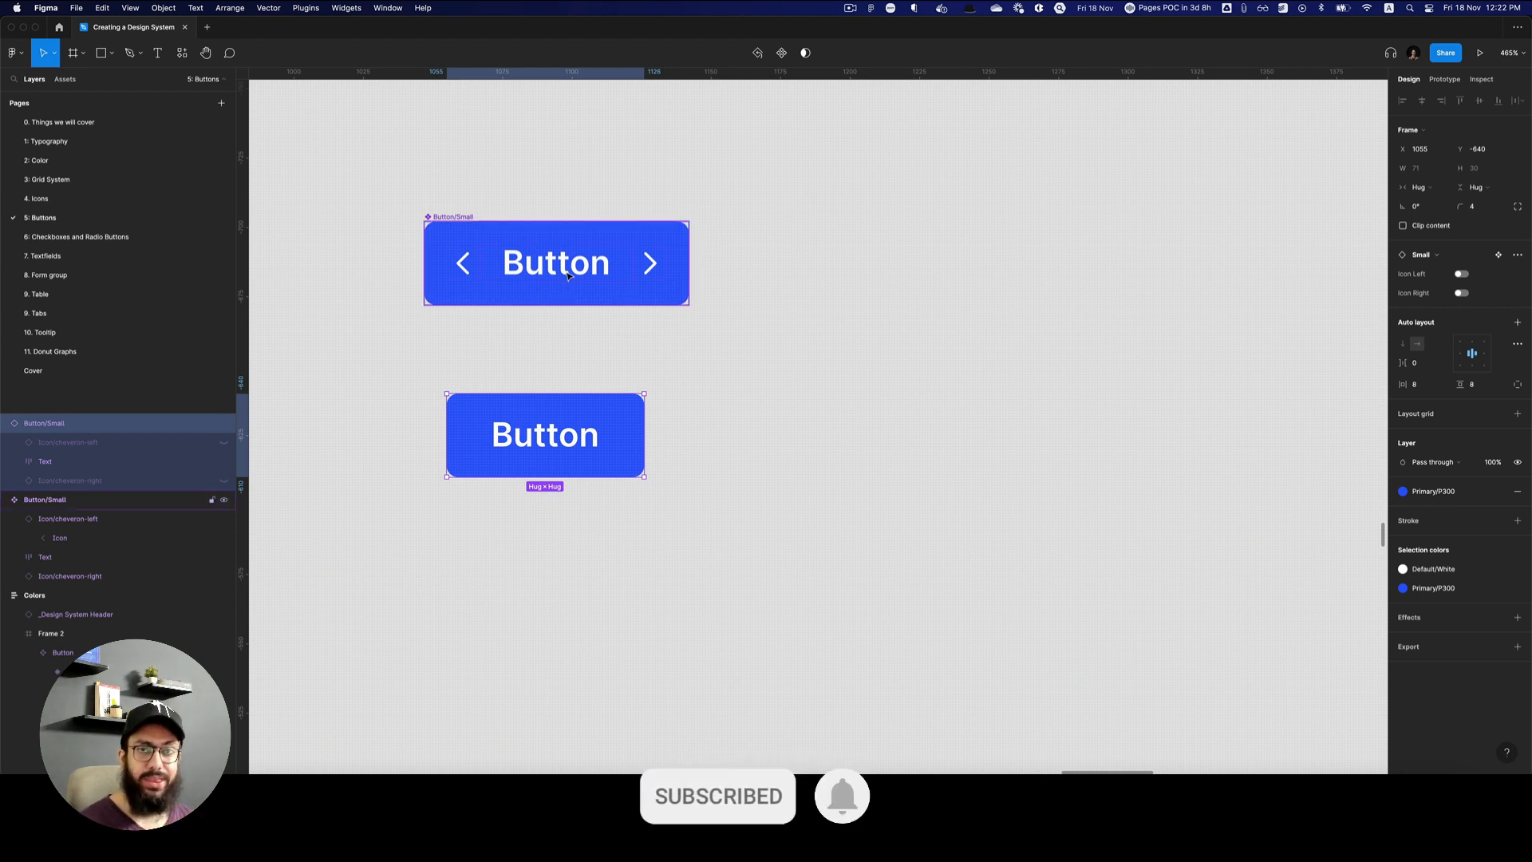
pyautogui.click(1462, 275)
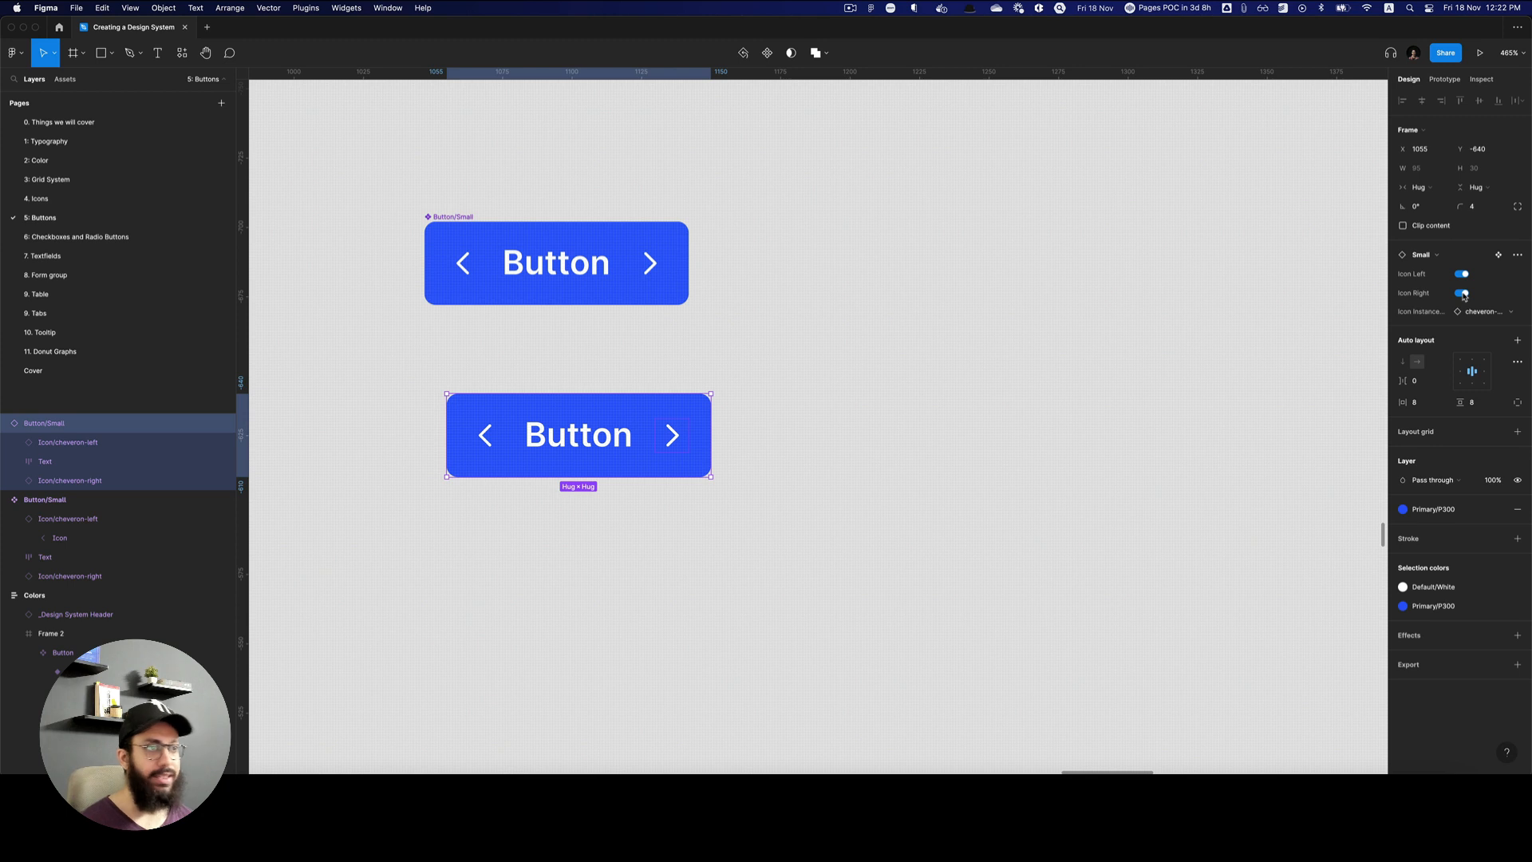
pyautogui.click(1462, 294)
pyautogui.click(1463, 274)
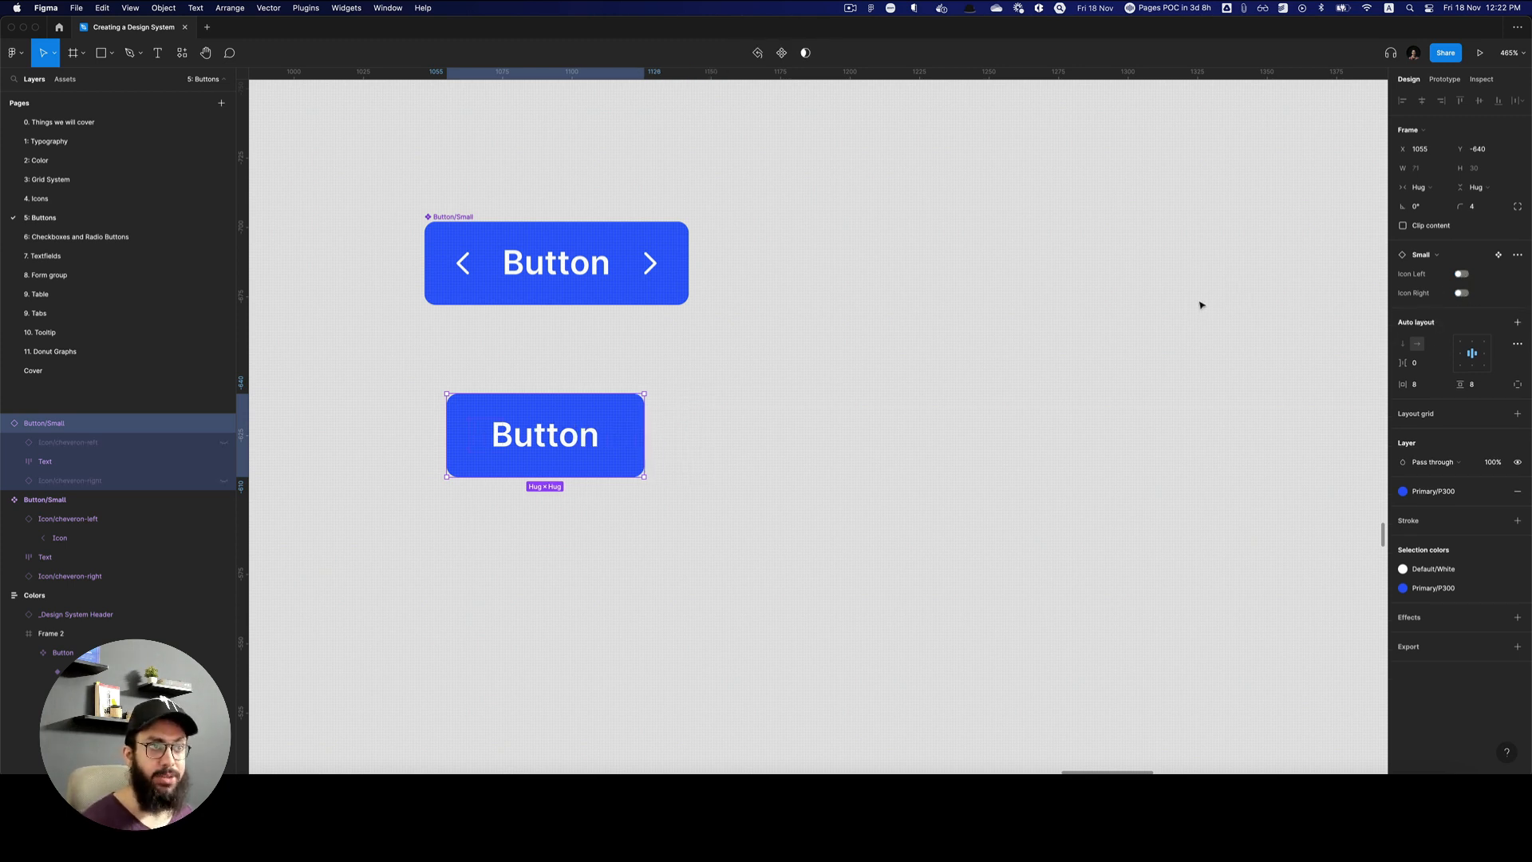
# Remove the button instance below the main Button/Small component from the canvas.
pyautogui.doubleClick(594, 433)
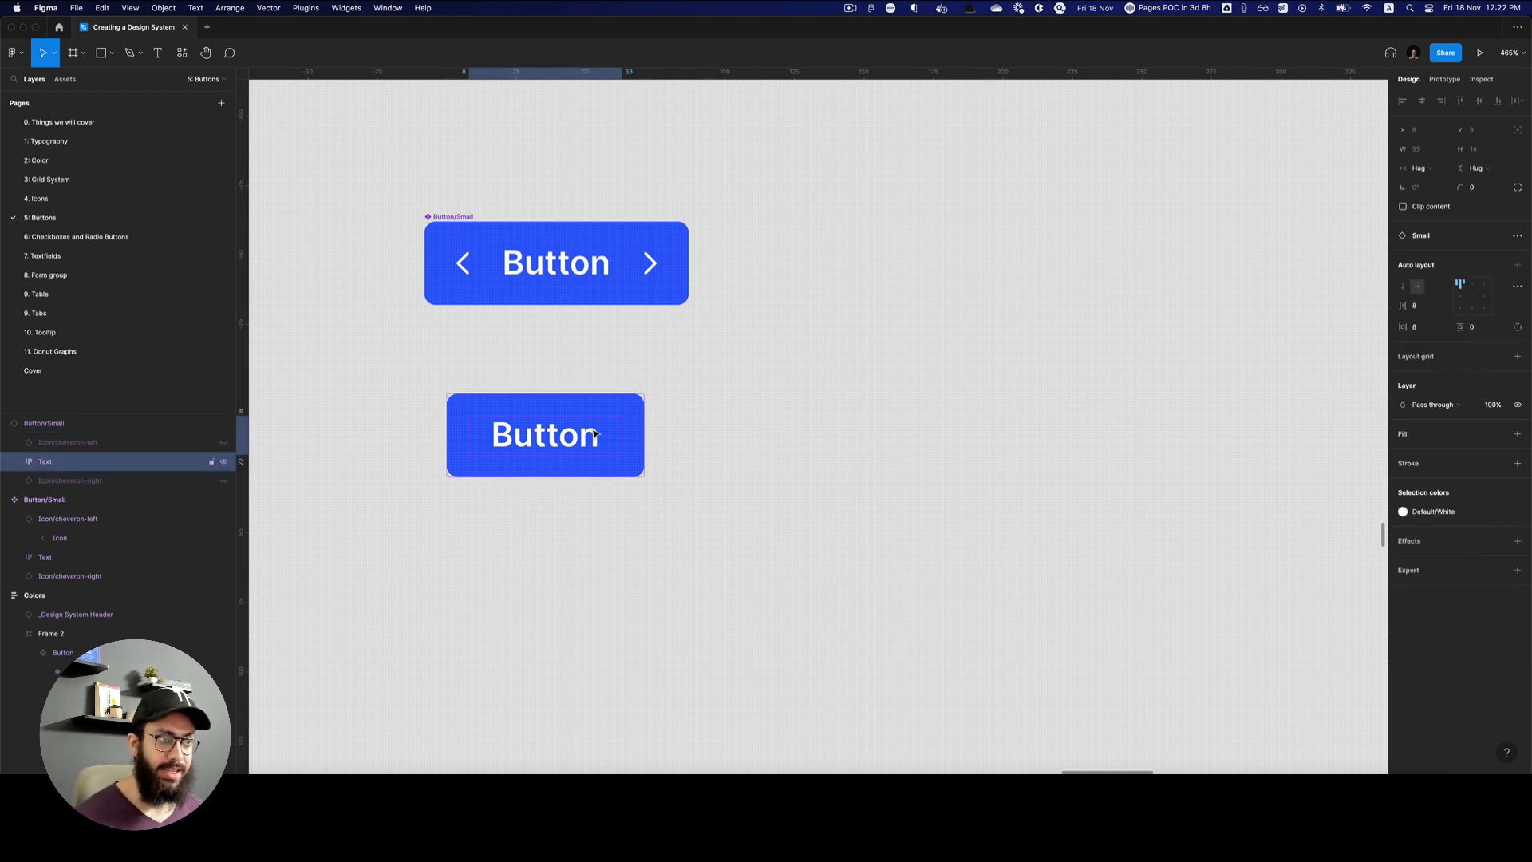
pyautogui.press('alt')
pyautogui.click(718, 428)
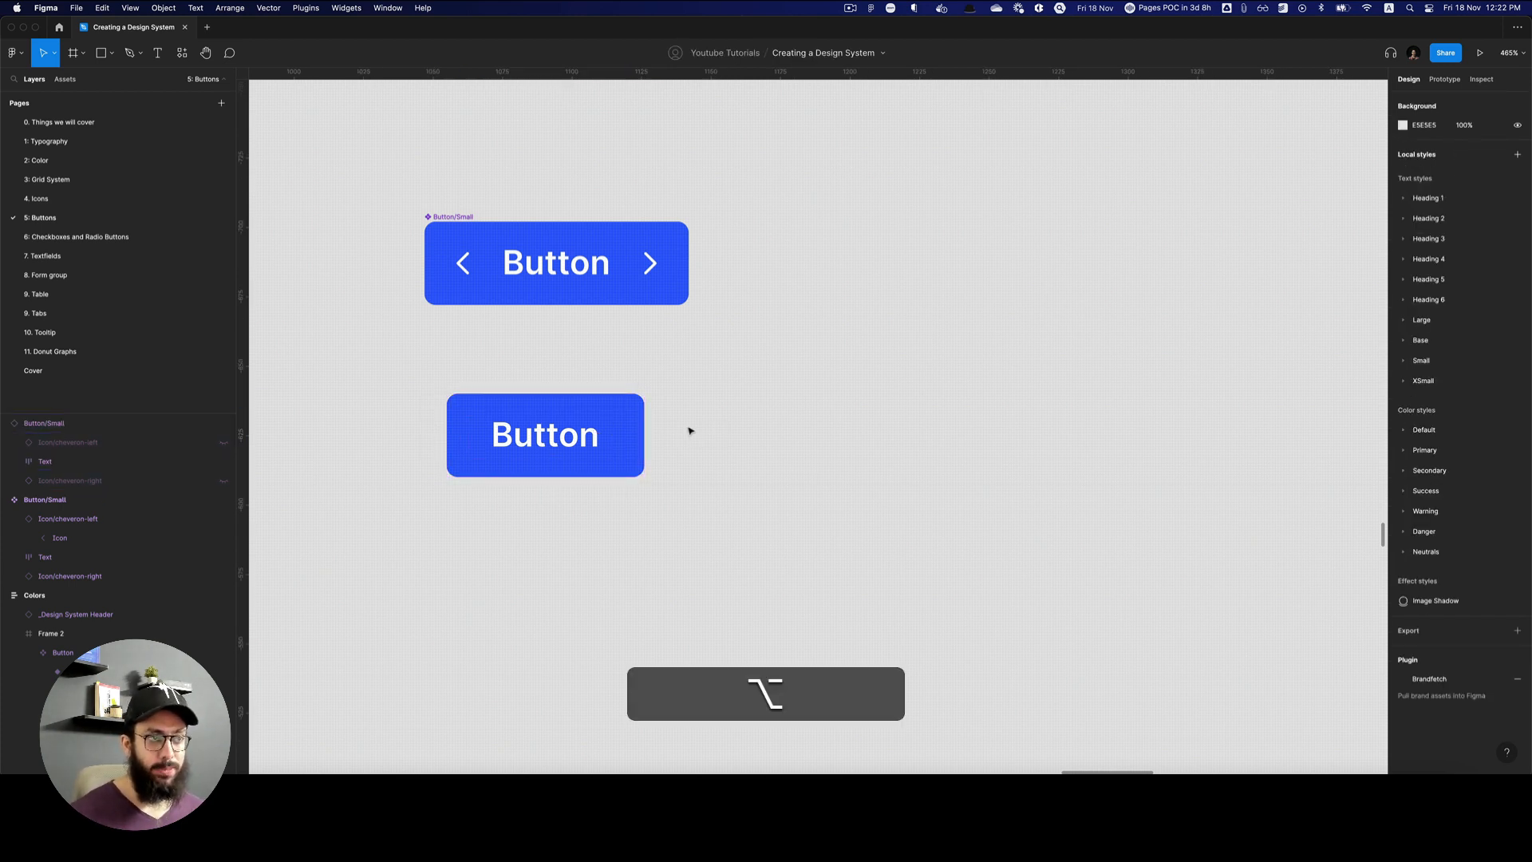
pyautogui.click(481, 226)
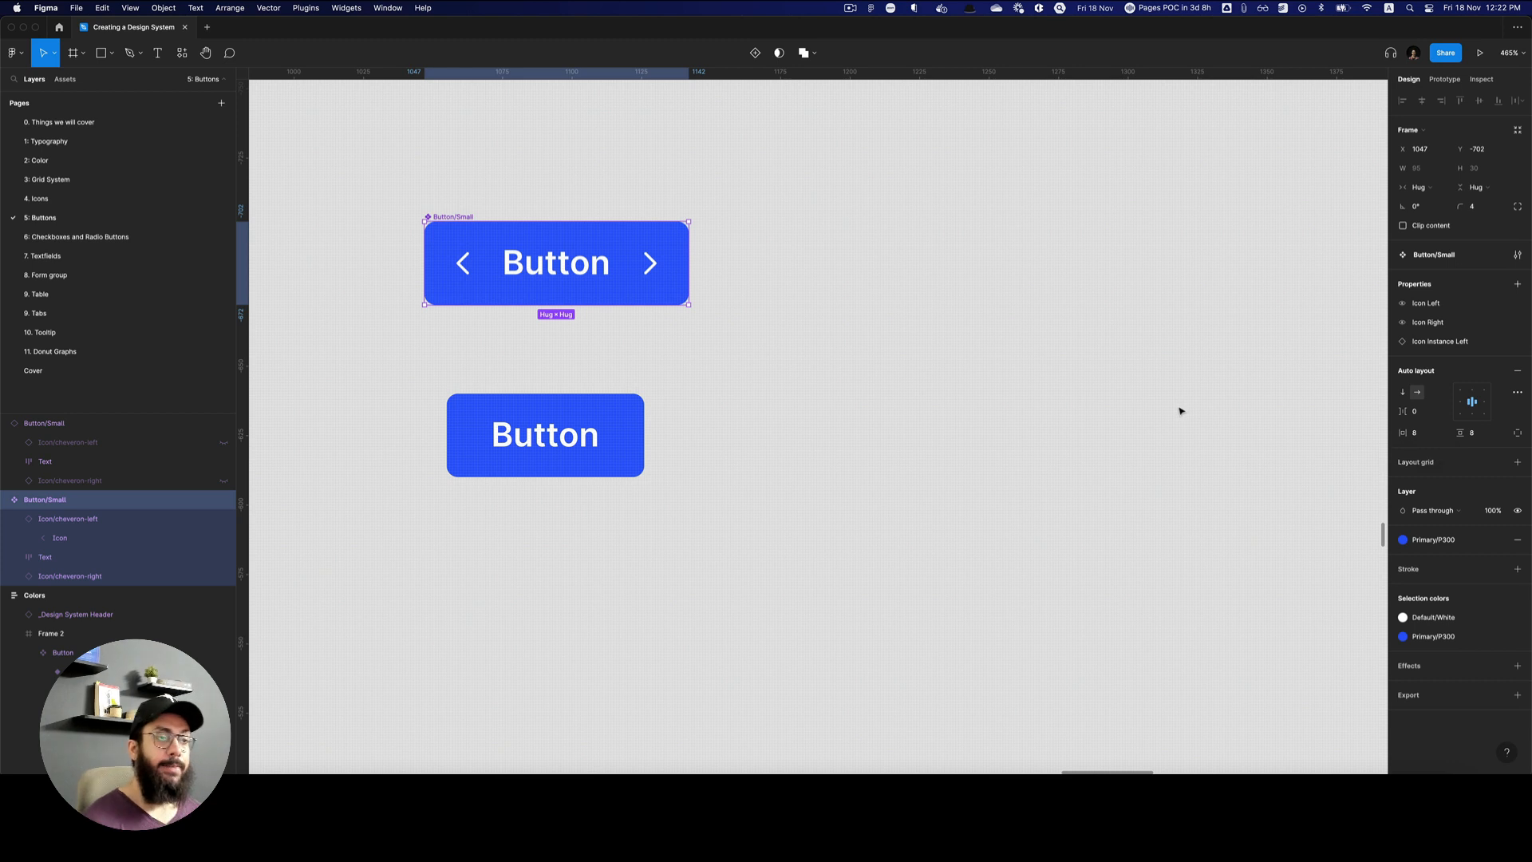
pyautogui.keyDown('alt'); pyautogui.click(881, 397); pyautogui.keyUp('alt')
pyautogui.click(696, 398)
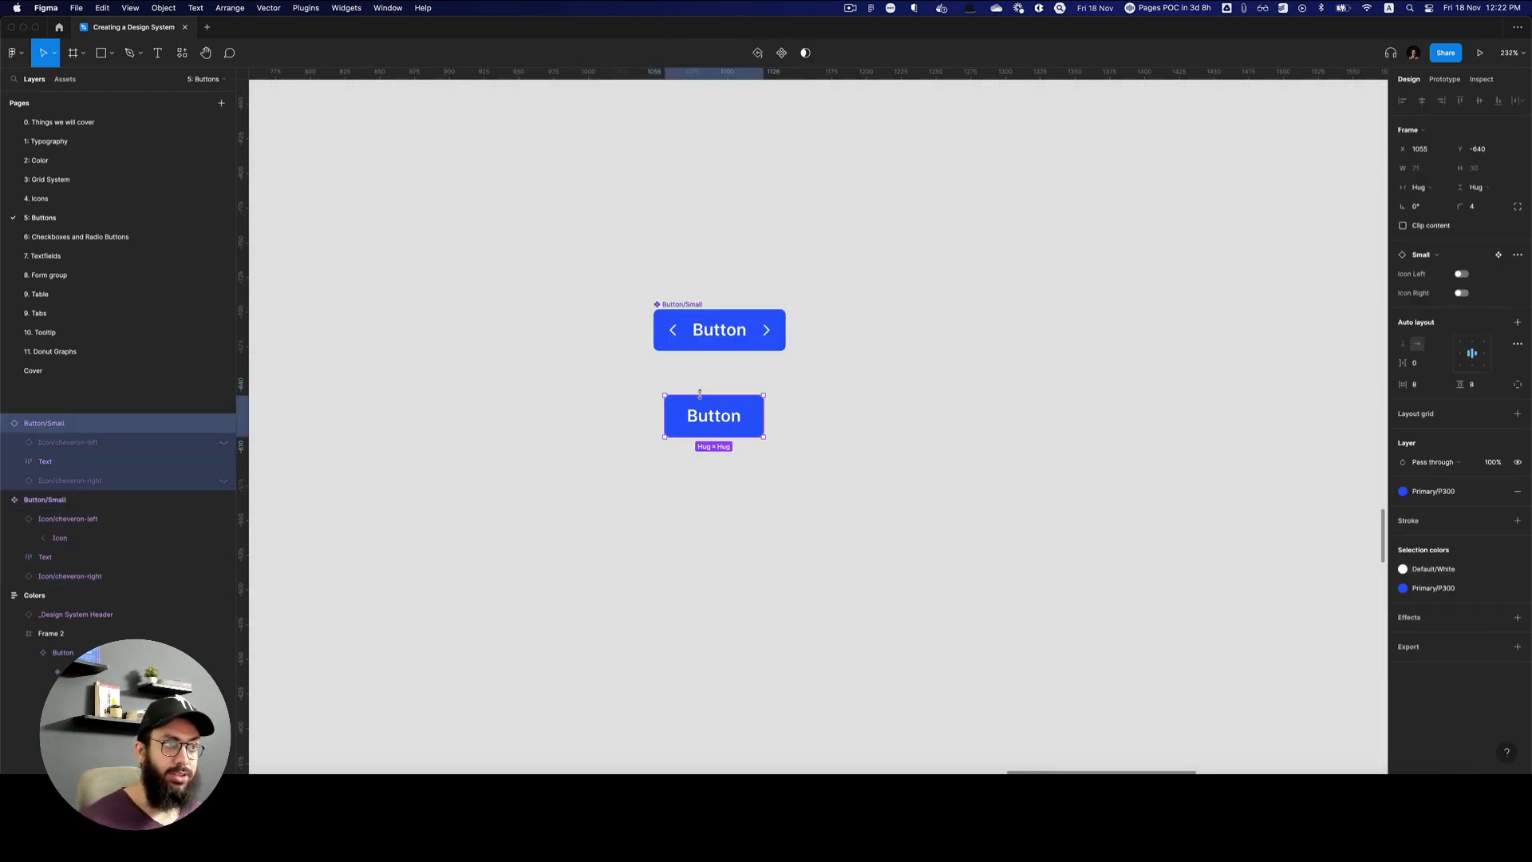
pyautogui.press('super+x')
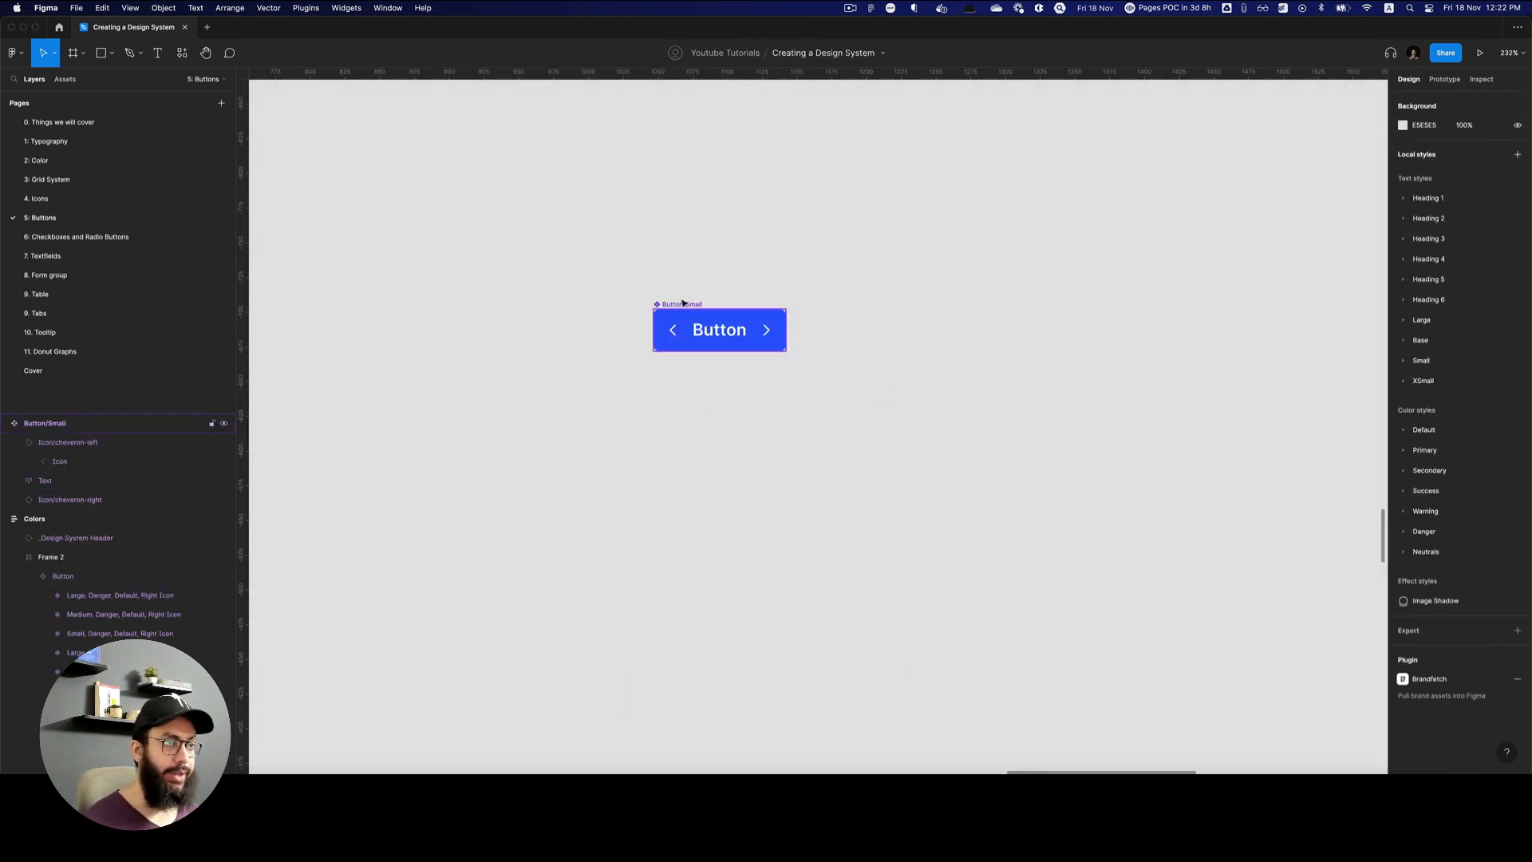
pyautogui.click(683, 303)
pyautogui.click(1518, 256)
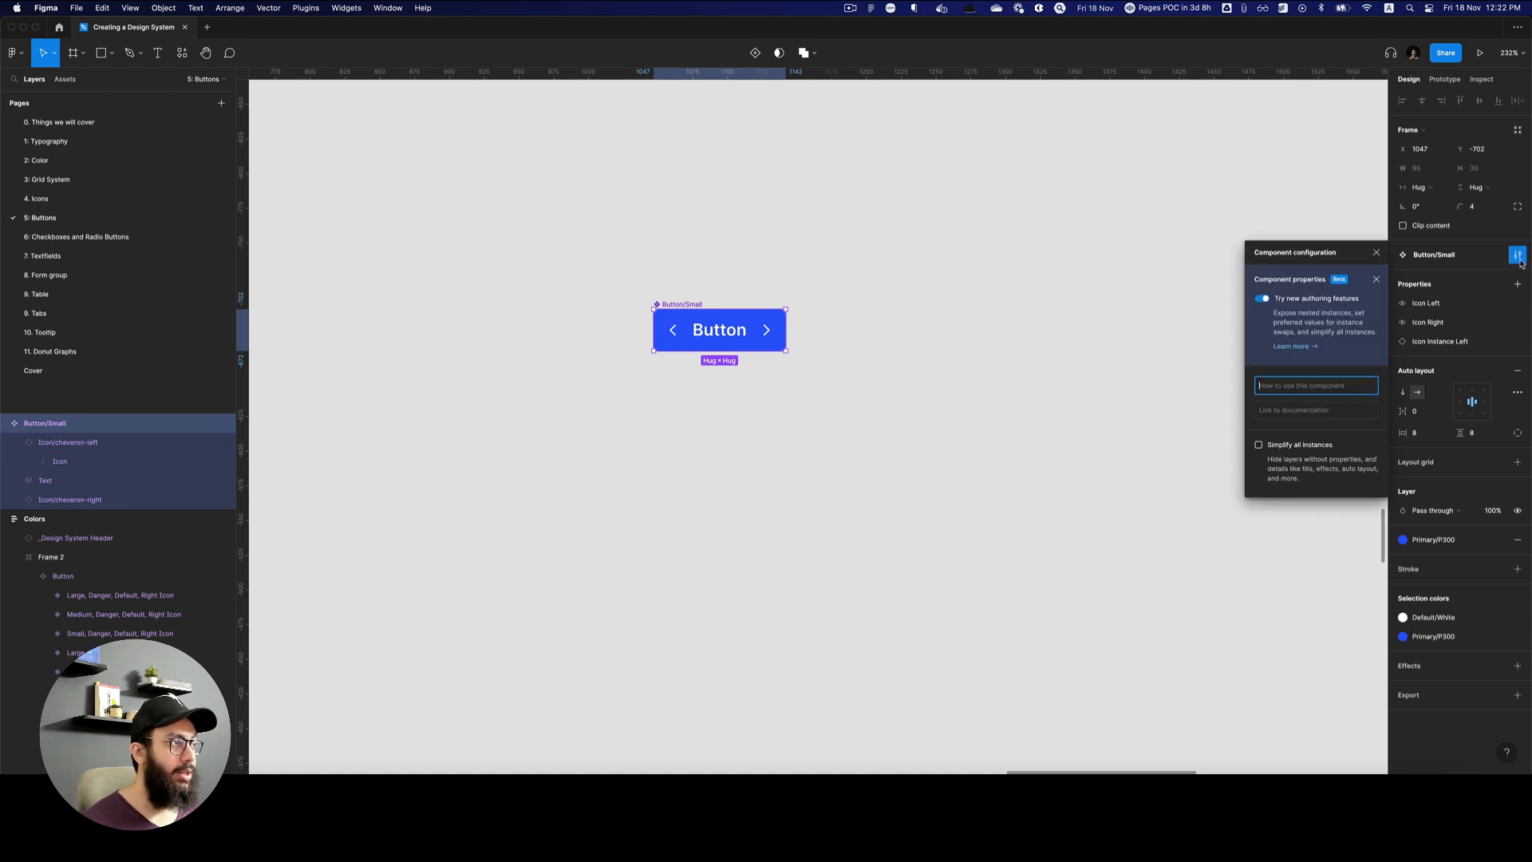
pyautogui.click(1521, 257)
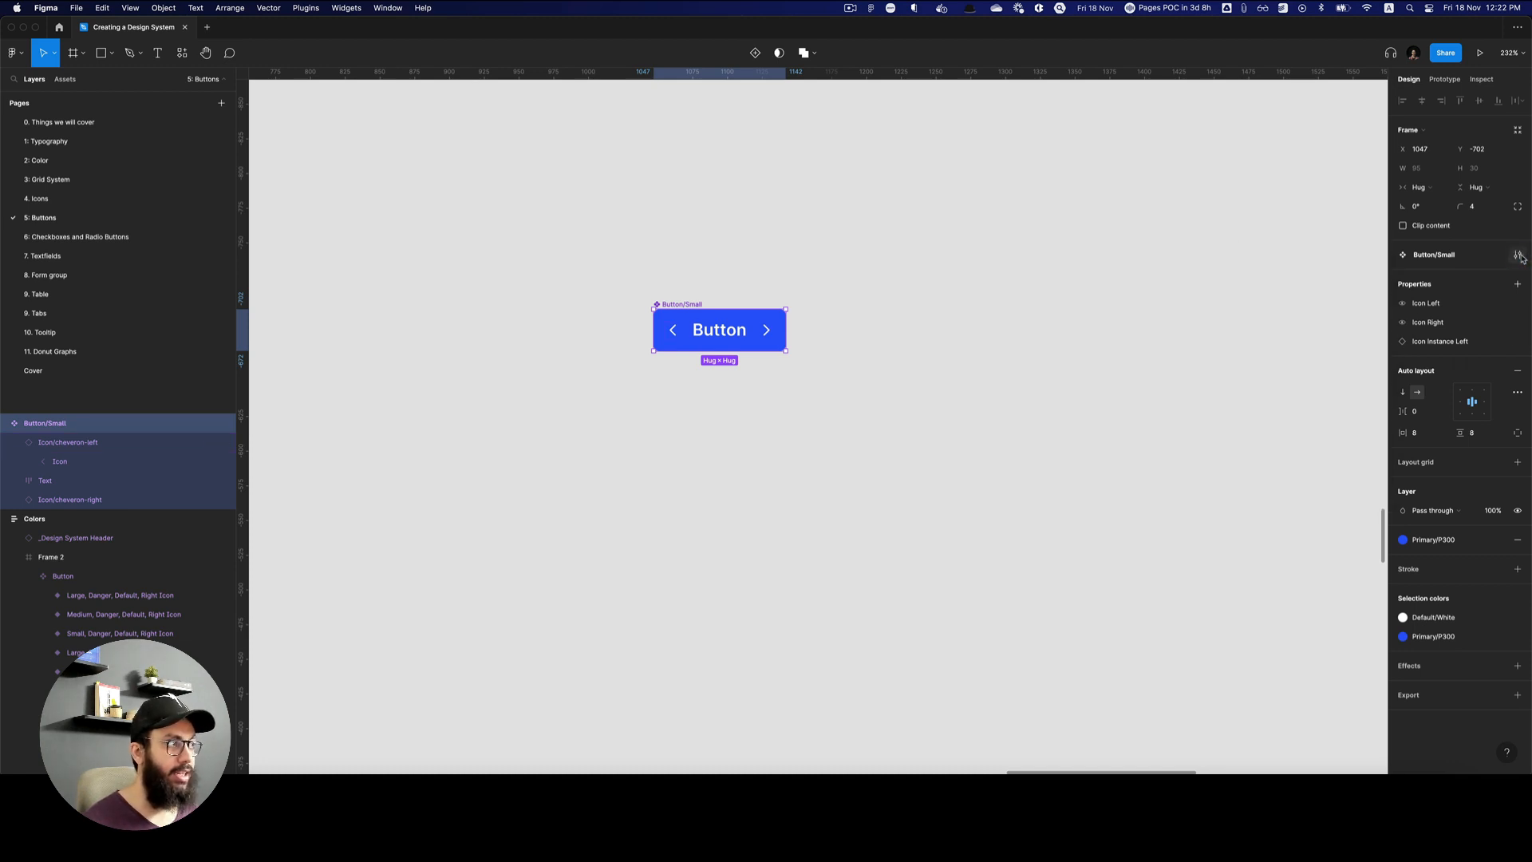
pyautogui.click(1519, 256)
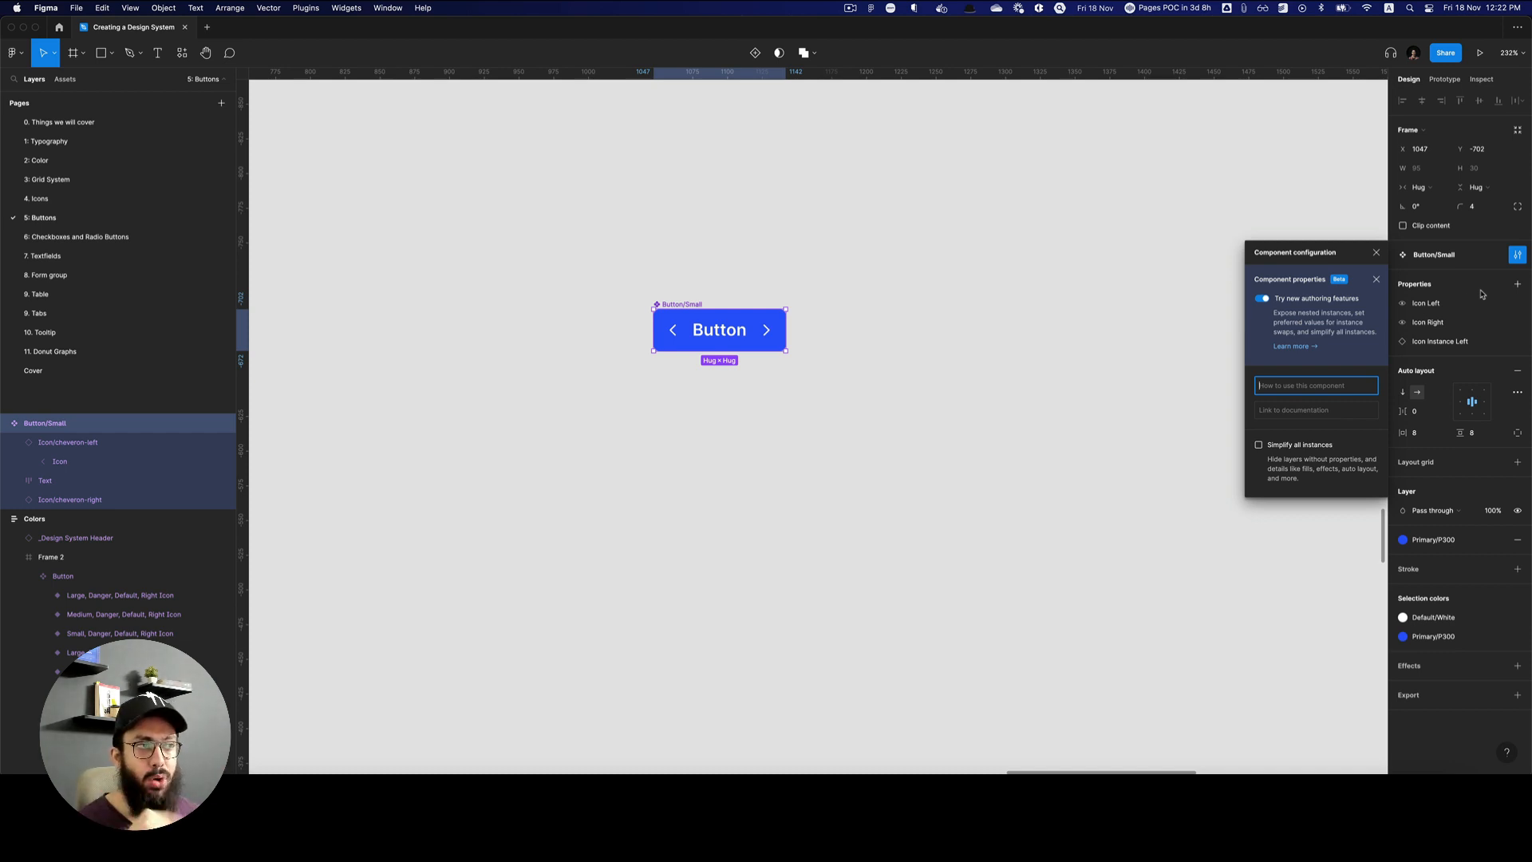
pyautogui.click(835, 365)
pyautogui.click(707, 340)
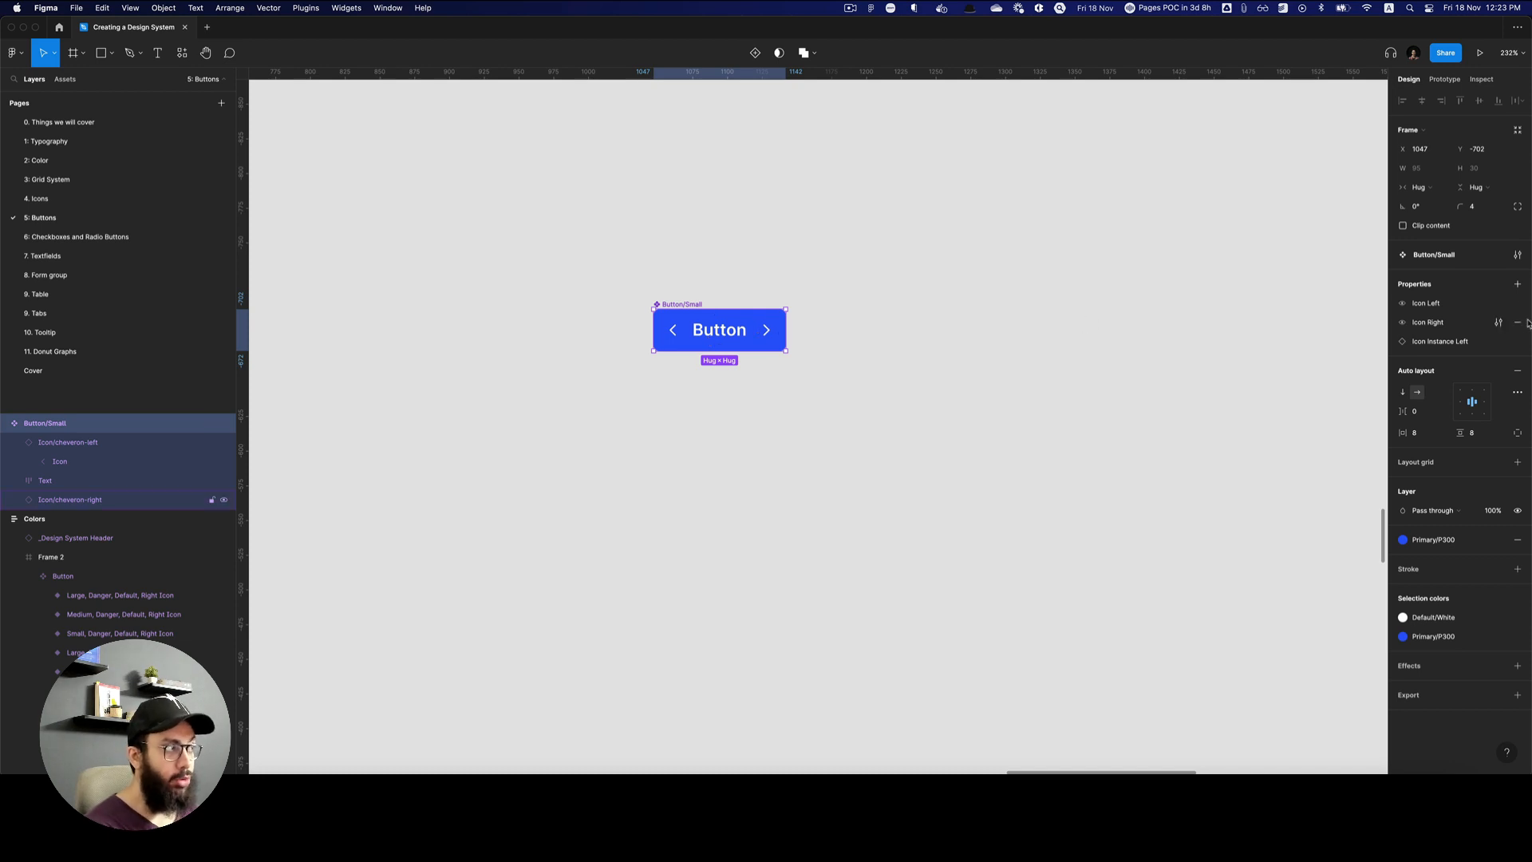
pyautogui.click(1518, 255)
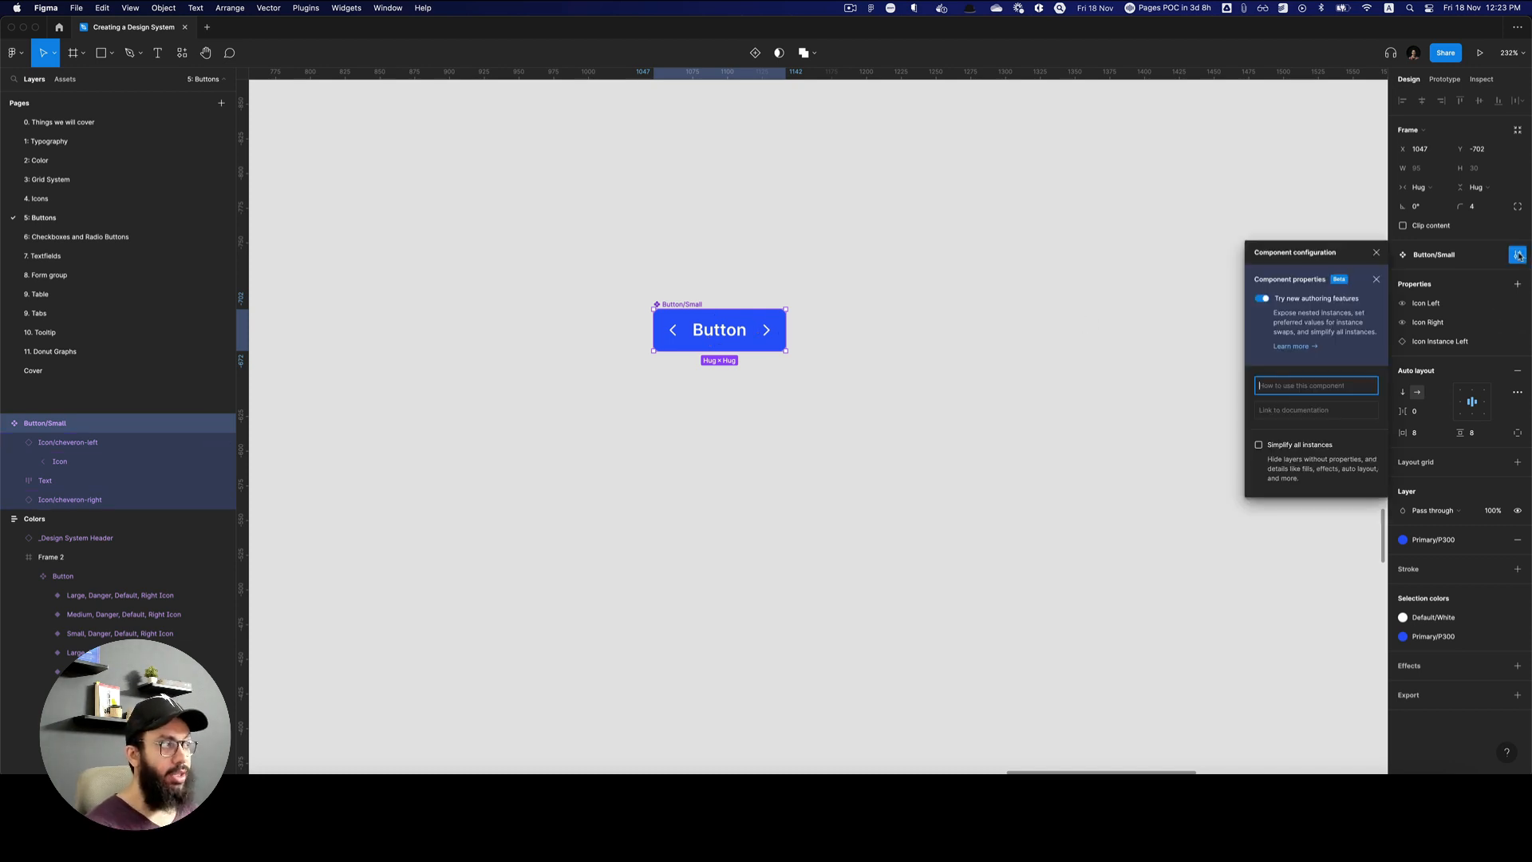
pyautogui.click(1515, 256)
# Add a Variant property to the Button/Small component and enlarge the resulting component set to about 499 × 99.
pyautogui.click(1517, 284)
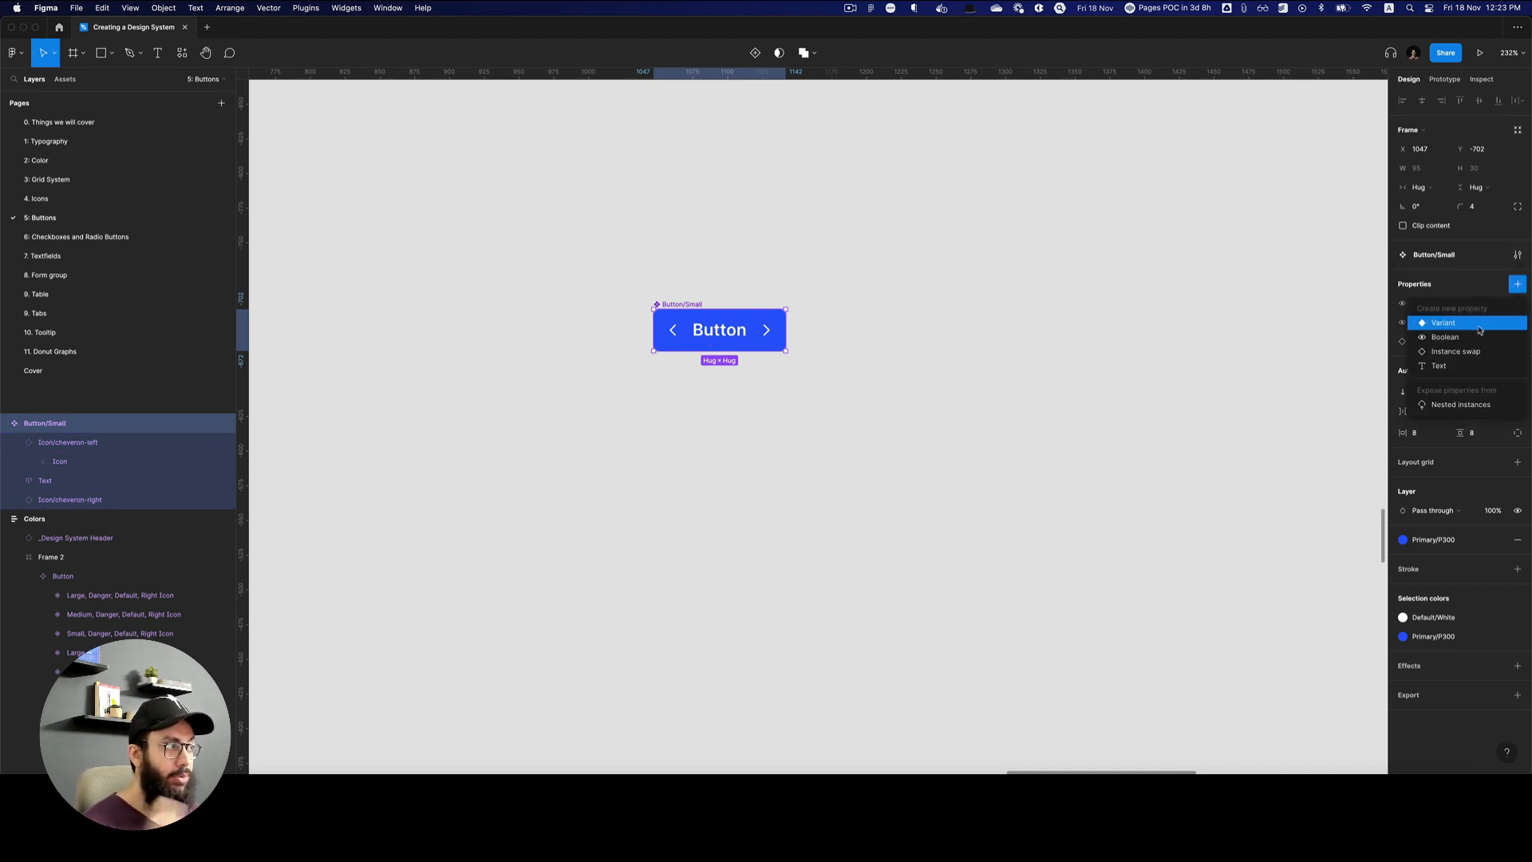
pyautogui.click(1478, 329)
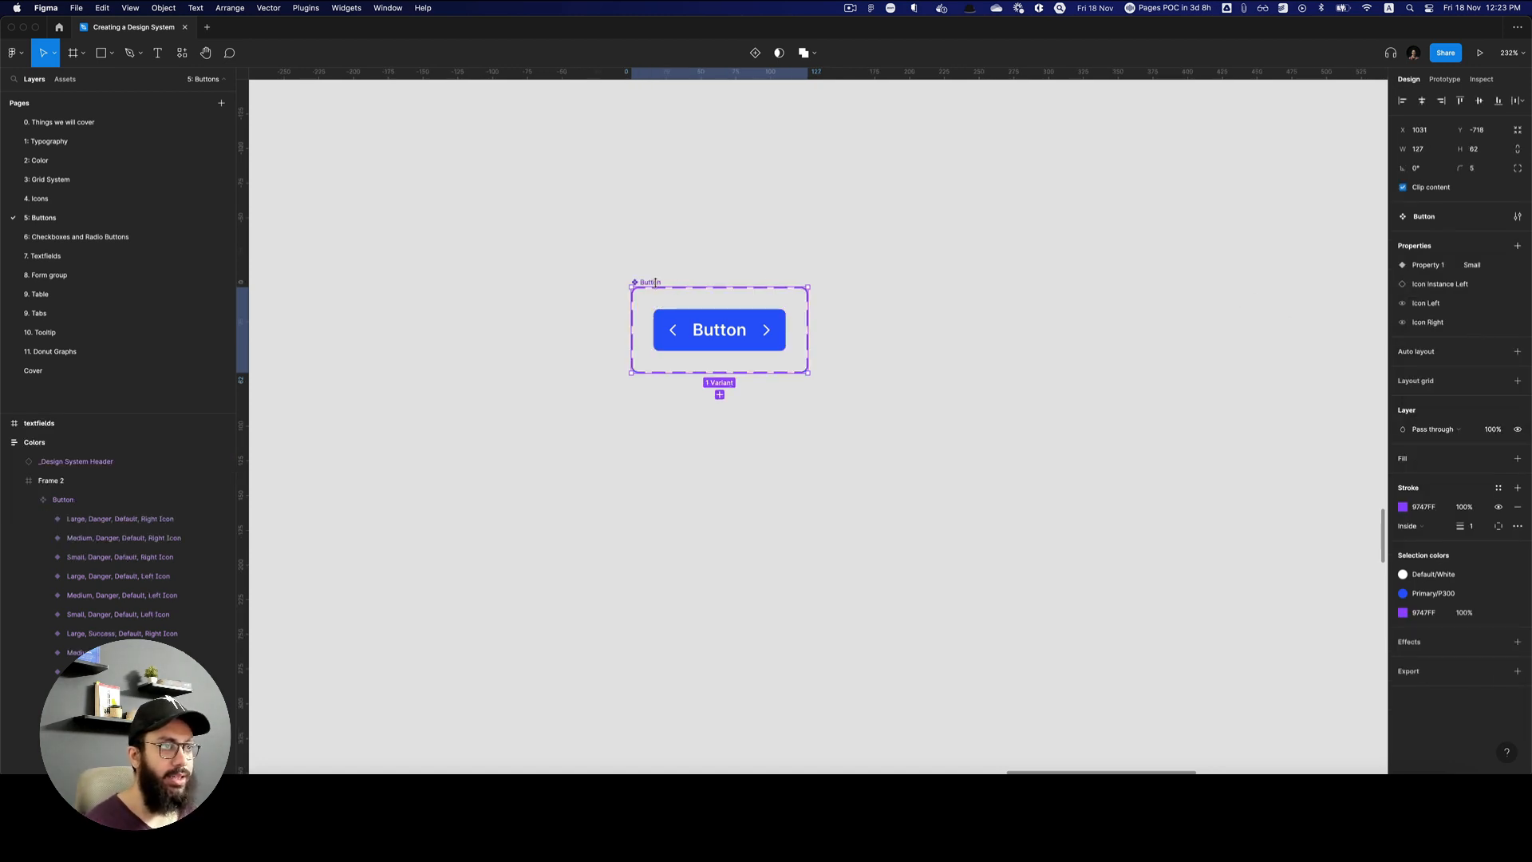
pyautogui.moveTo(809, 334); pyautogui.dragTo(1325, 335)
pyautogui.moveTo(1078, 374); pyautogui.dragTo(1072, 424)
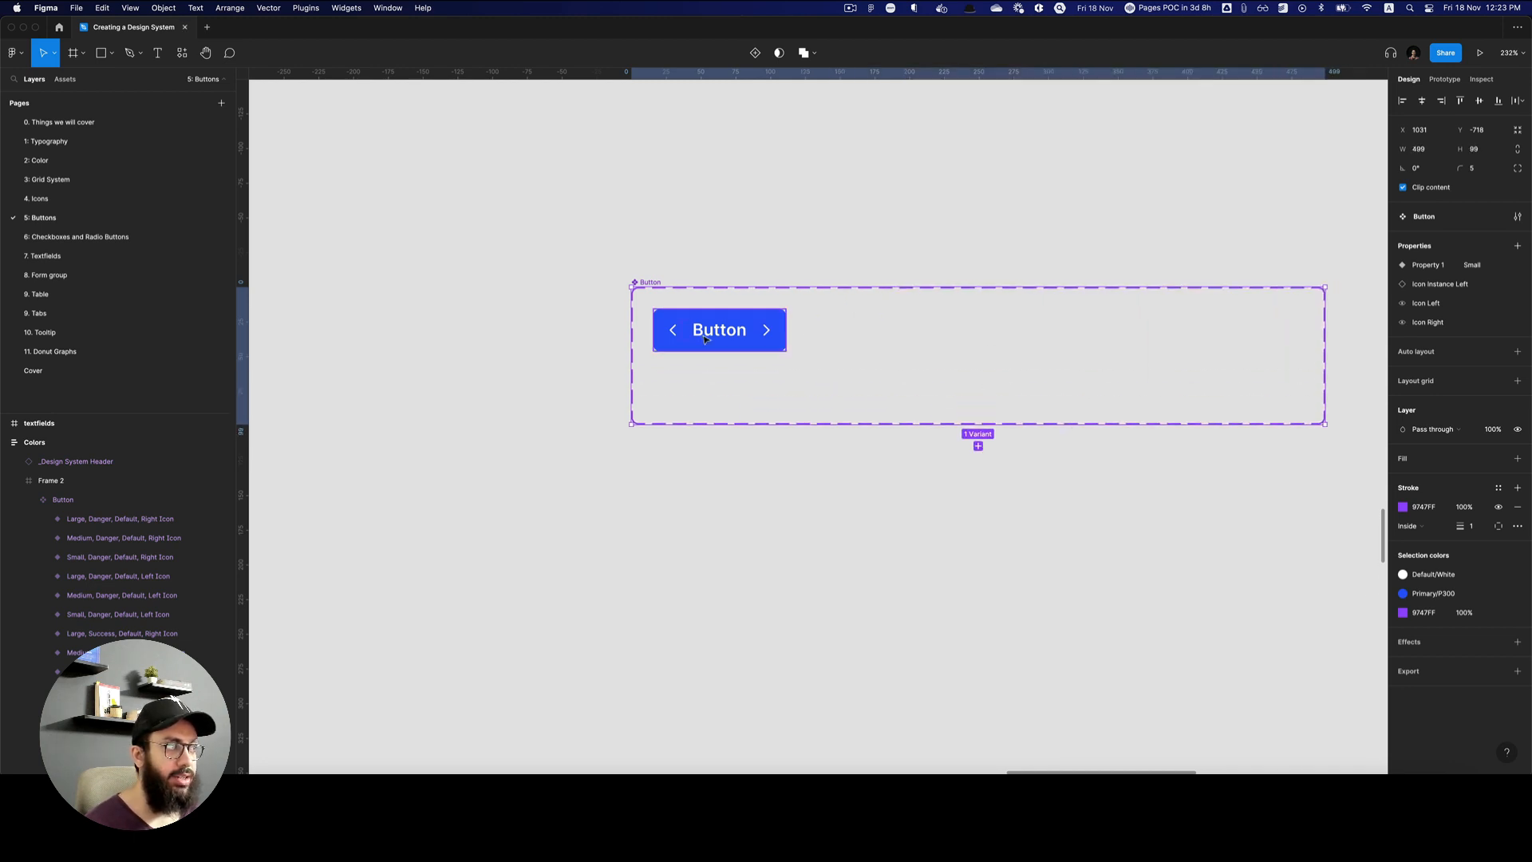
# Rename the component set's variant property to Size.
pyautogui.doubleClick(1426, 265)
pyautogui.write('Size')
pyautogui.press('Return')
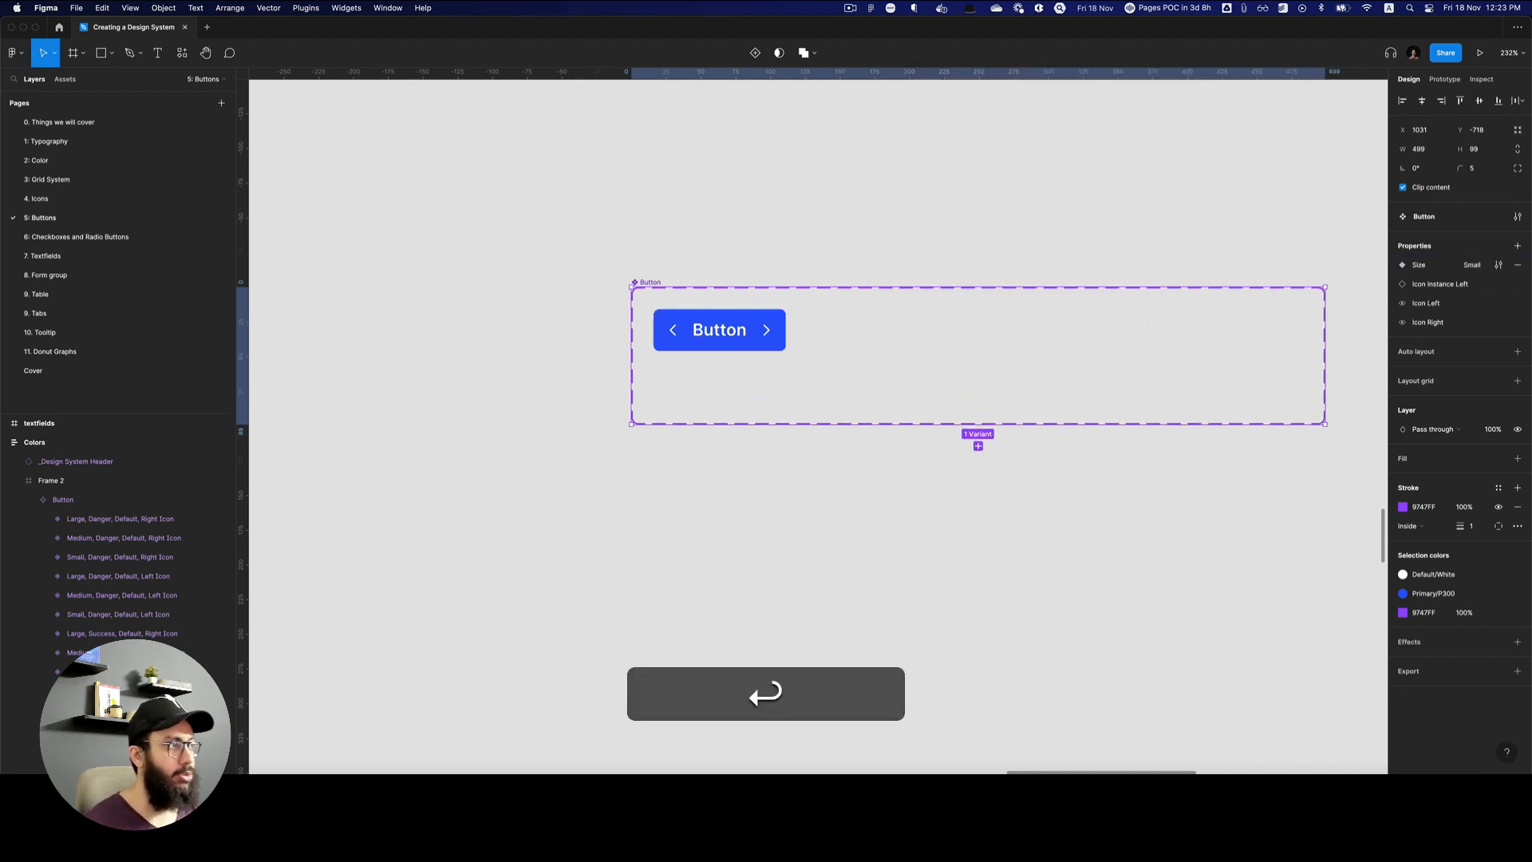
# Center the Small variant vertically in the component set and place a duplicate beside it at X 131, Y 34.
pyautogui.click(719, 330)
pyautogui.hotkey('shift', 'a')
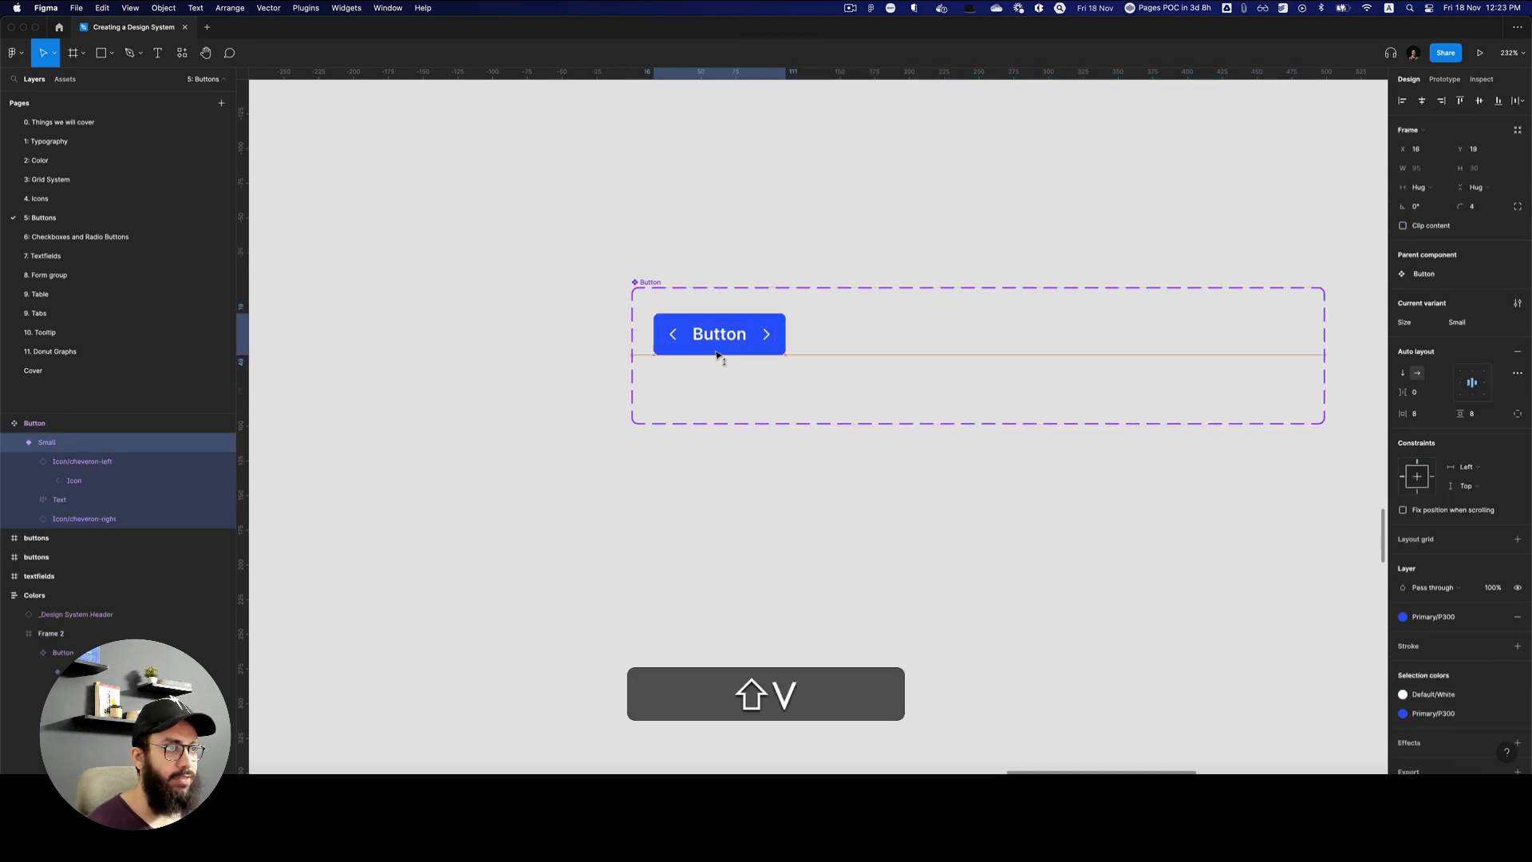
pyautogui.moveTo(820, 359); pyautogui.dragTo(872, 359)
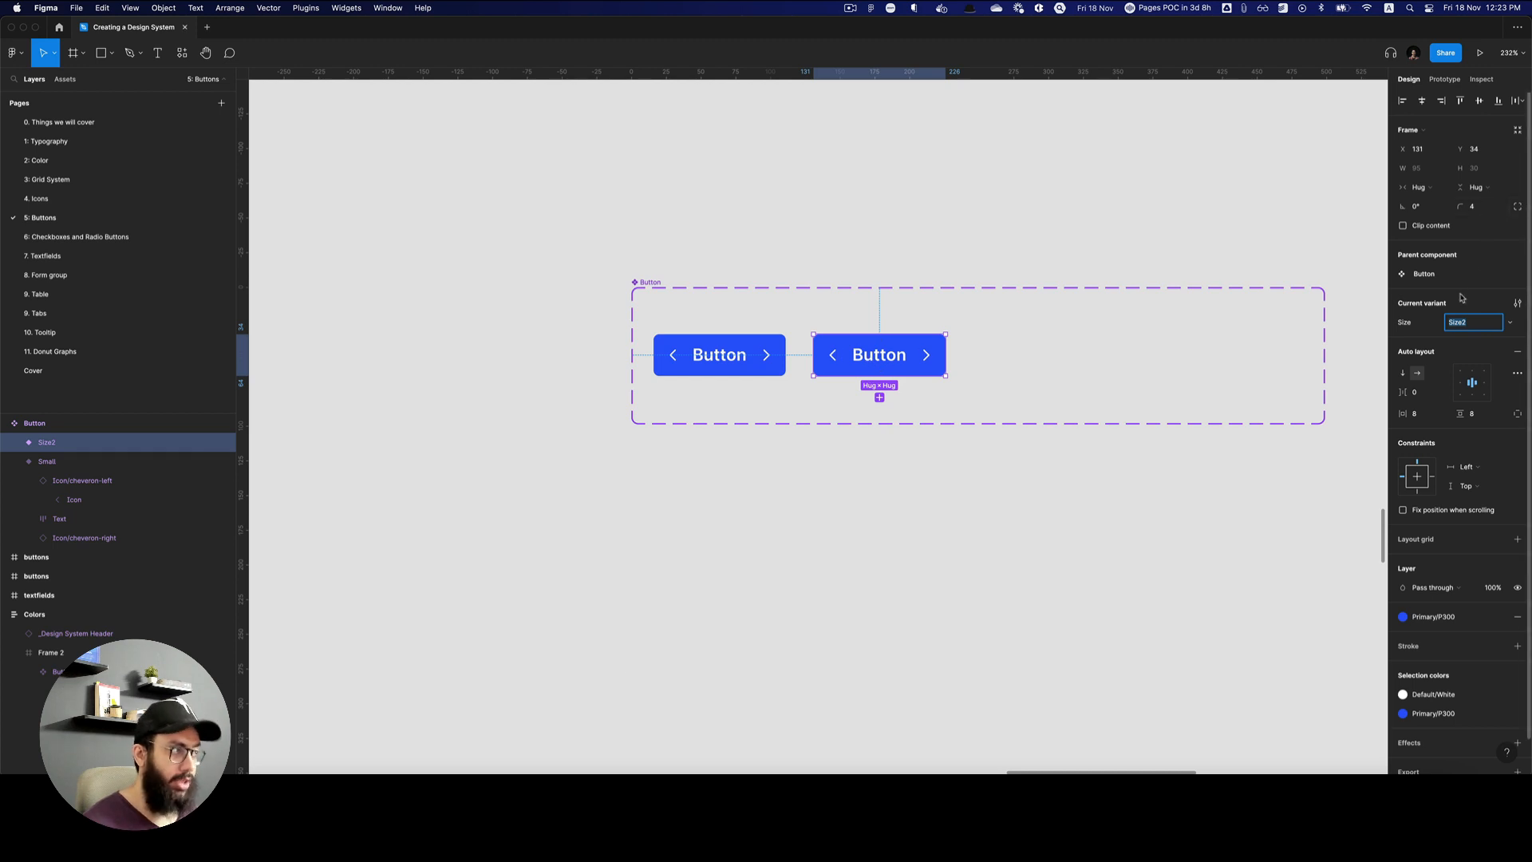
pyautogui.press('Escape')
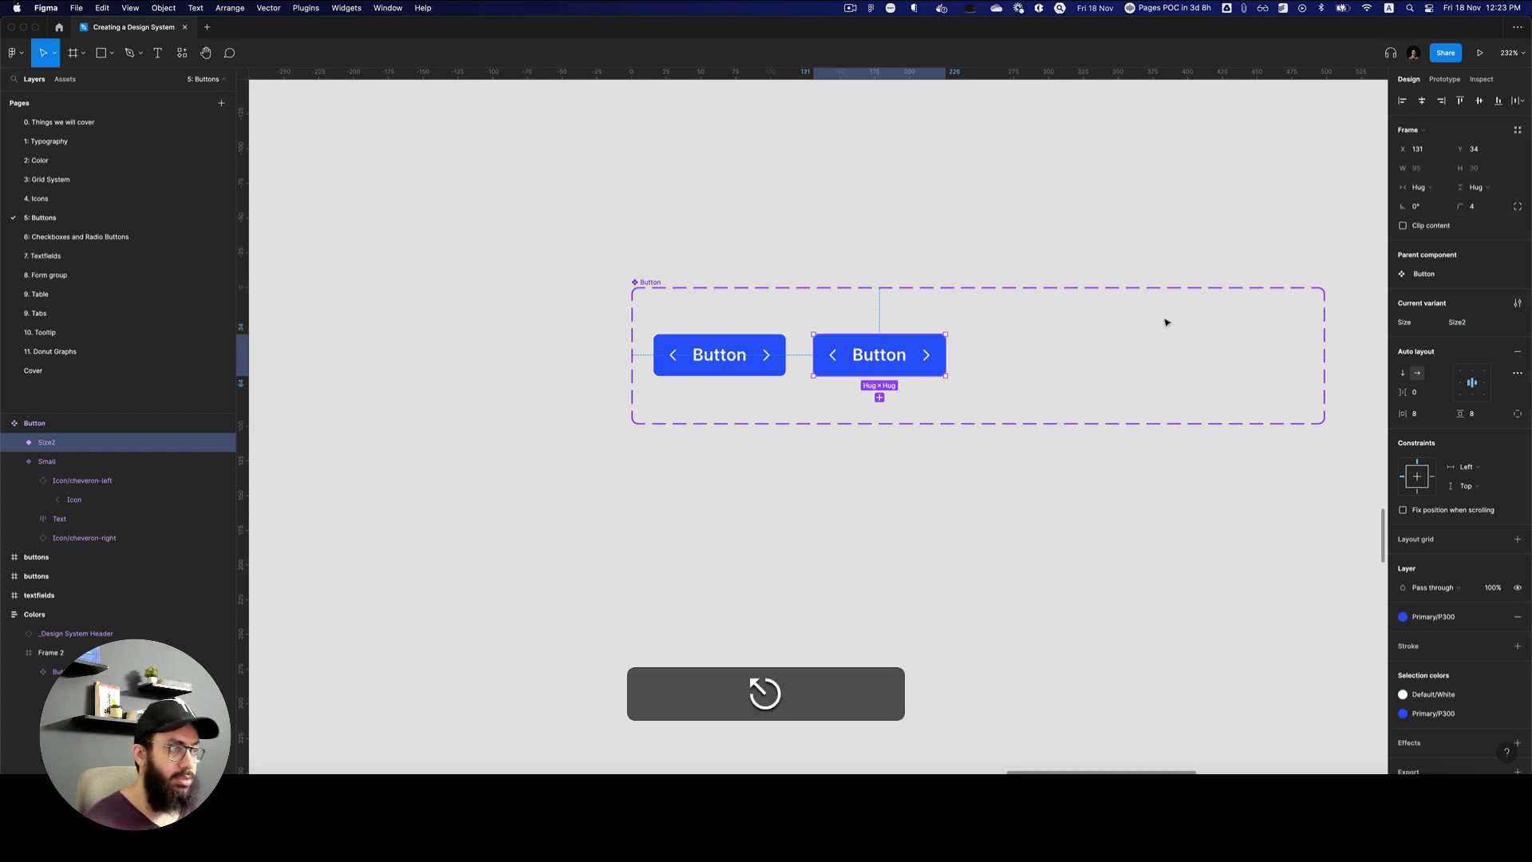
# Set the Small variant's height to 32 and its vertical padding to 0.
pyautogui.click(724, 367)
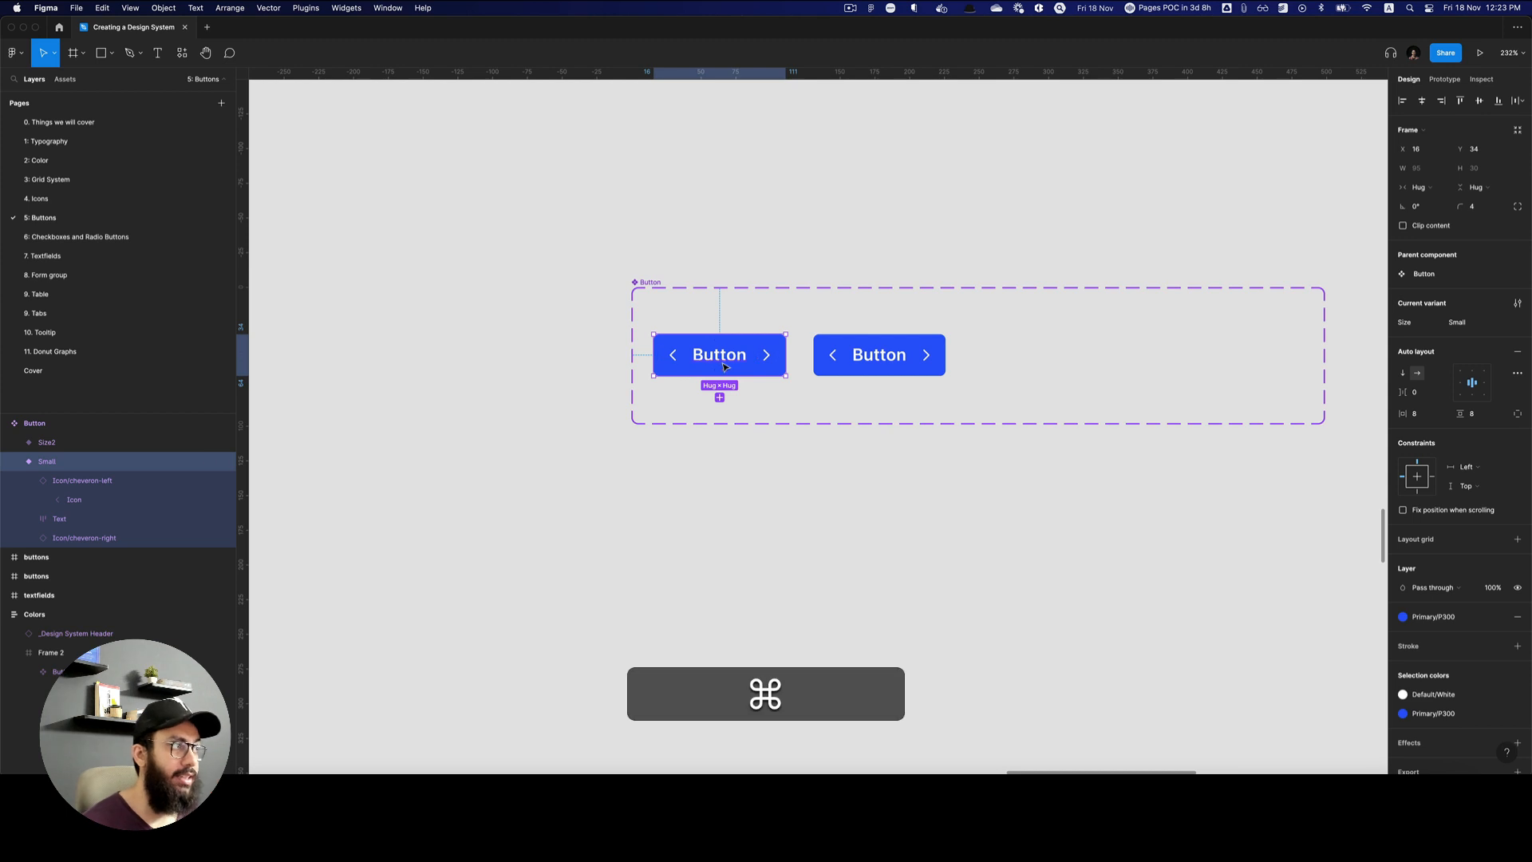
pyautogui.press('super+Down')
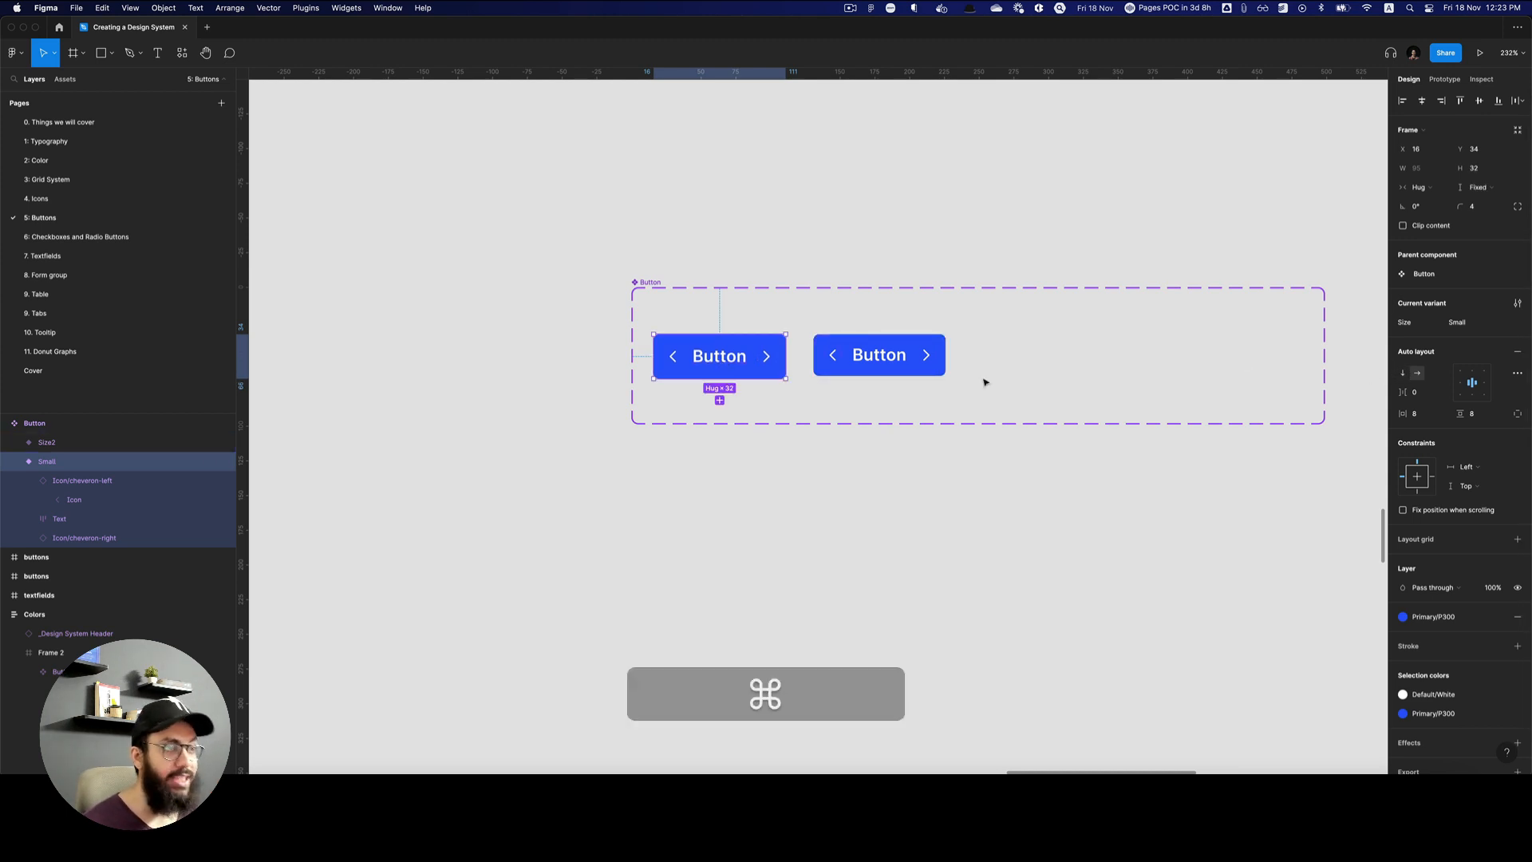
pyautogui.click(1474, 416)
pyautogui.write('0')
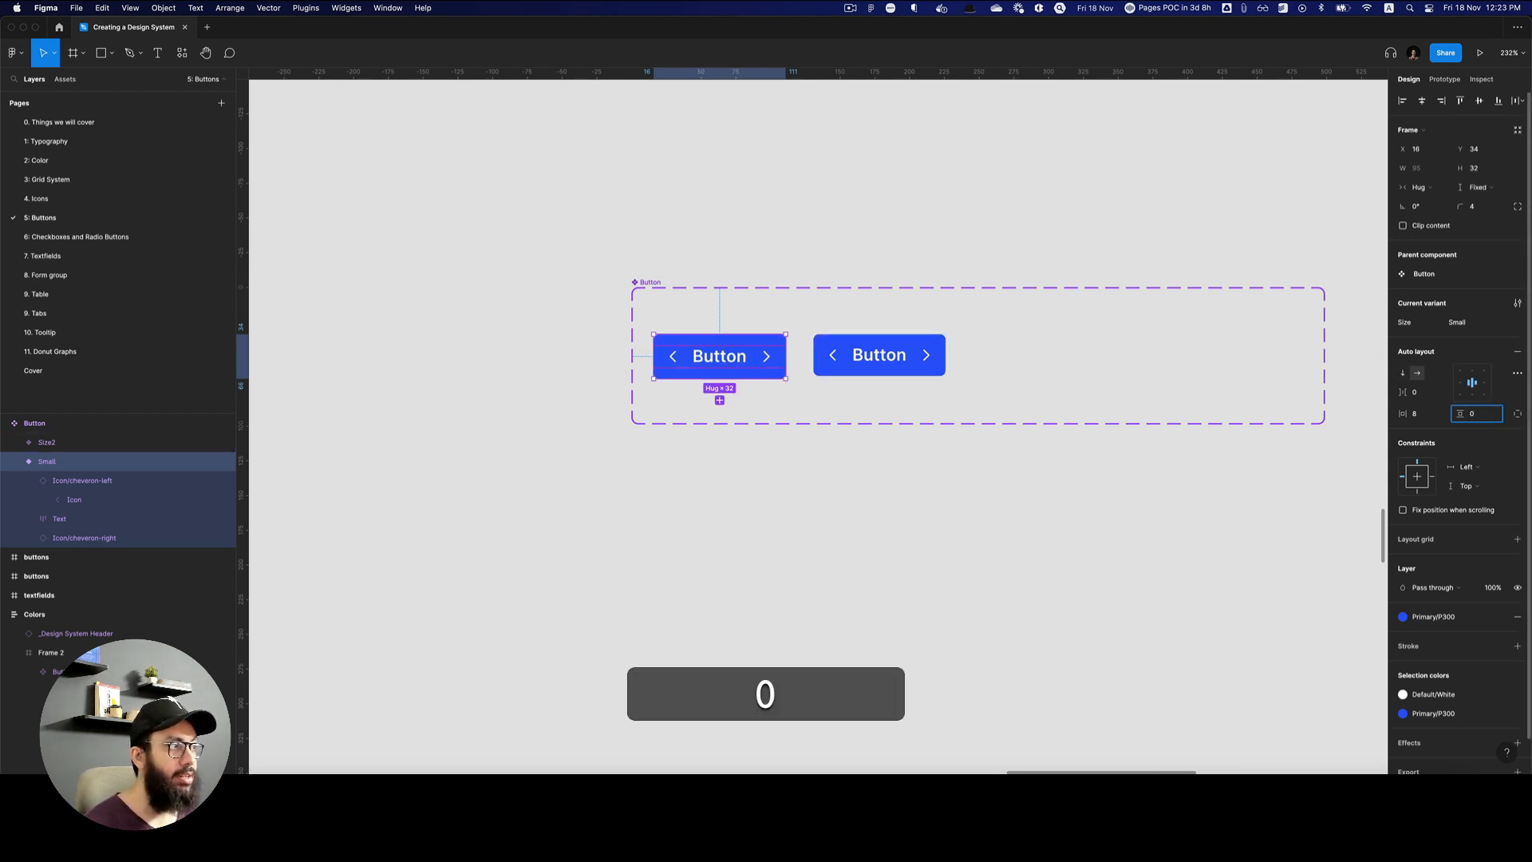
pyautogui.press('Return')
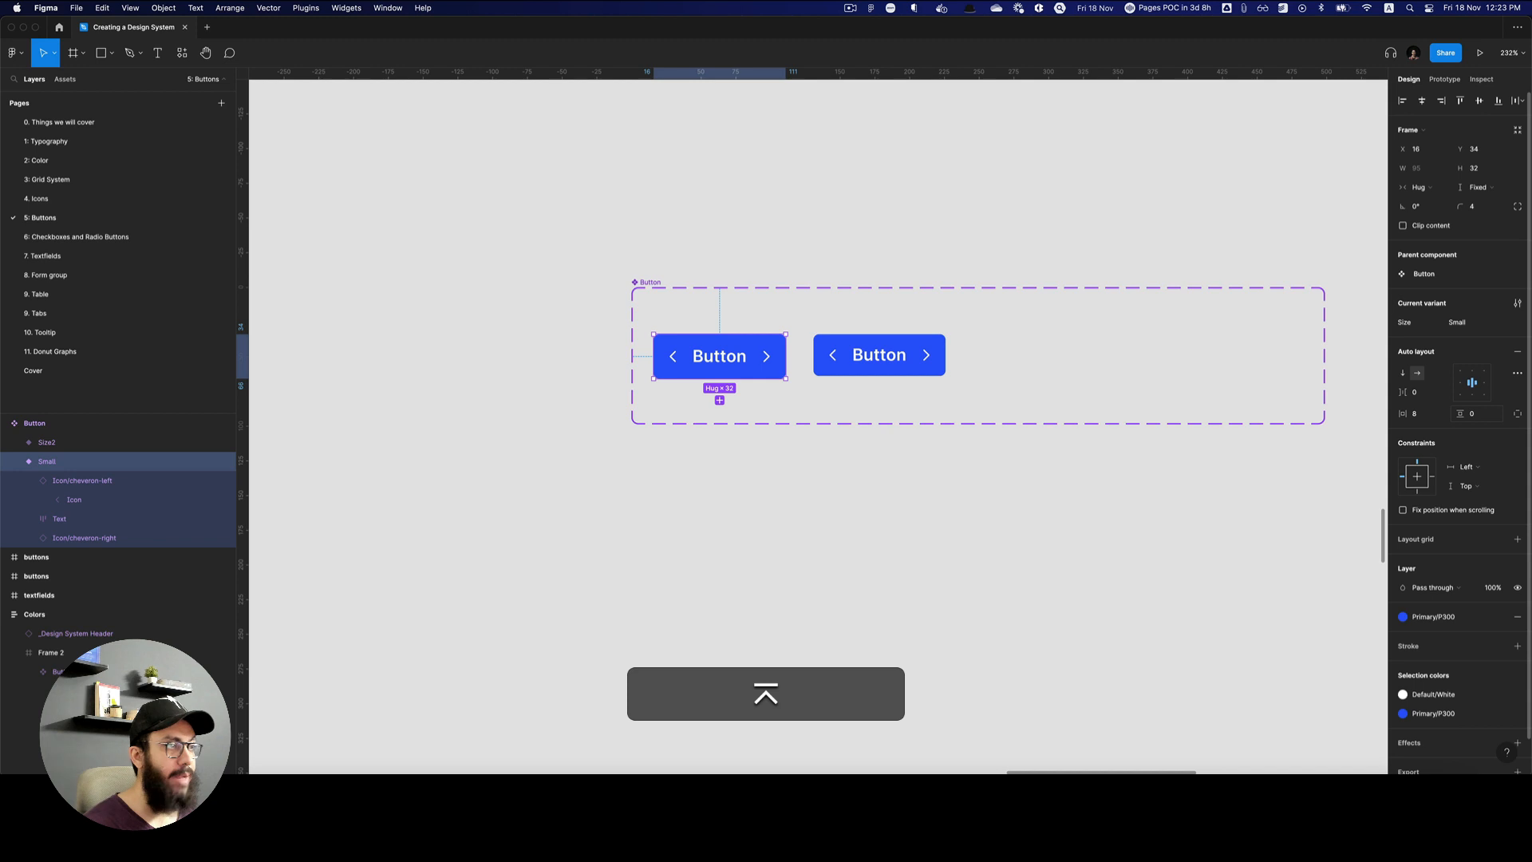
# Set the duplicated variant's height to 40 and its vertical padding to 0.
pyautogui.click(918, 371)
pyautogui.press('super+shift+Down')
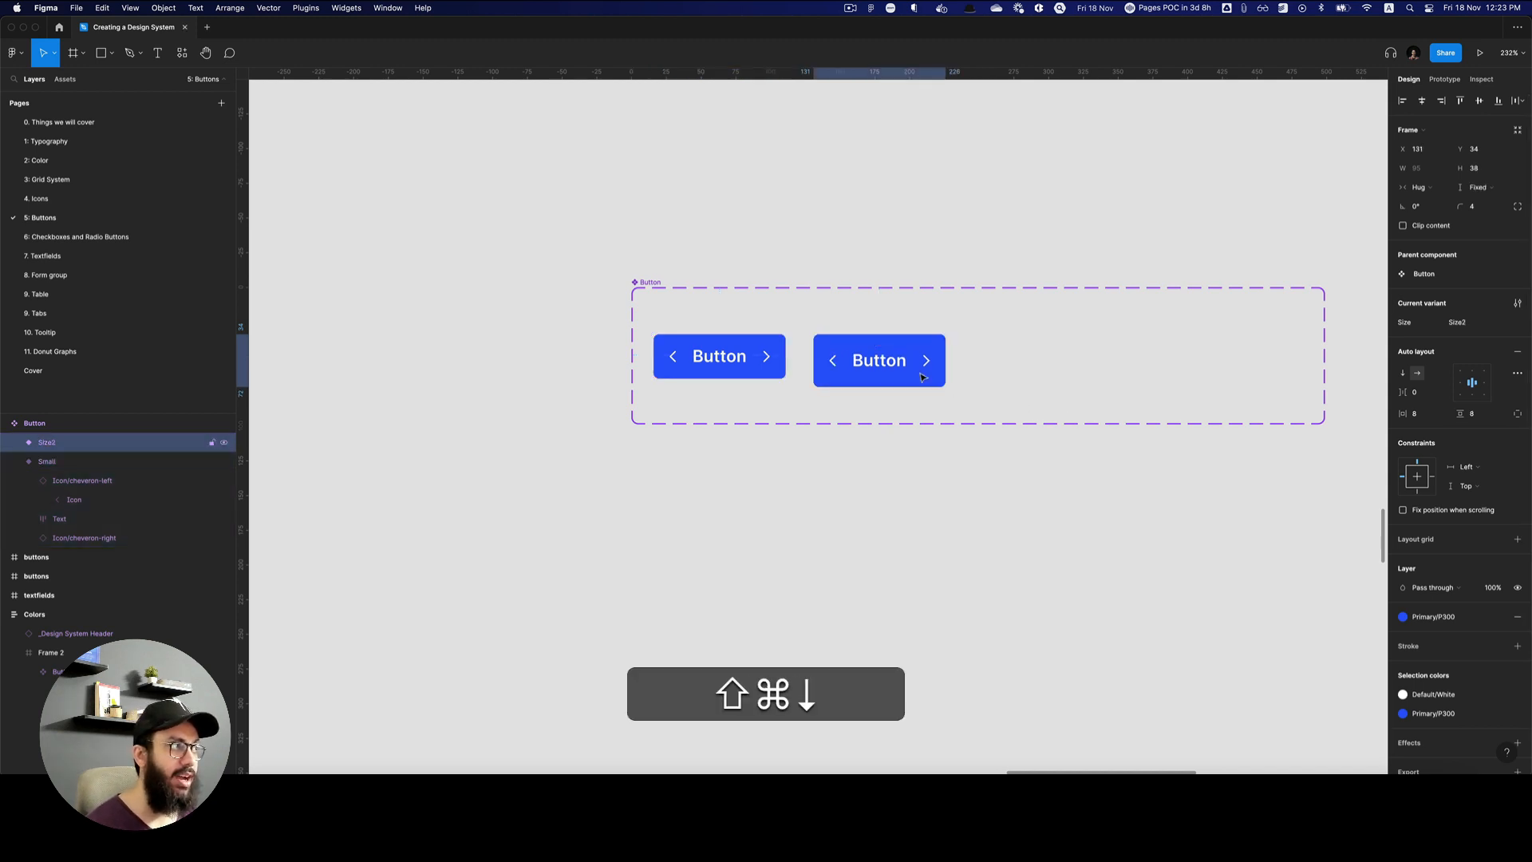
pyautogui.press('super+Down')
pyautogui.press('super+Down')
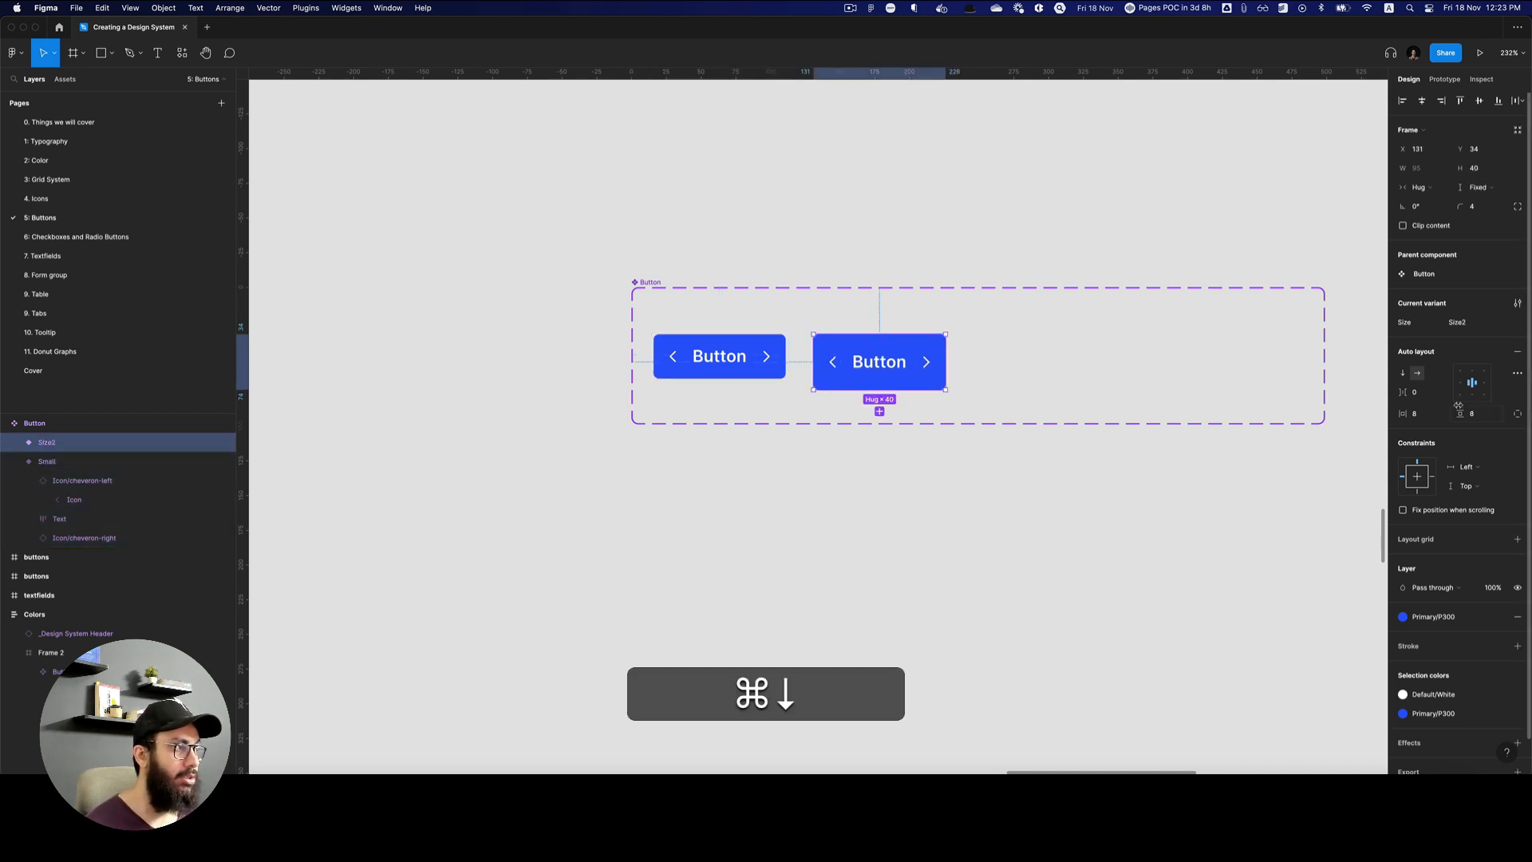
pyautogui.click(1476, 414)
pyautogui.write('0')
pyautogui.press('Return')
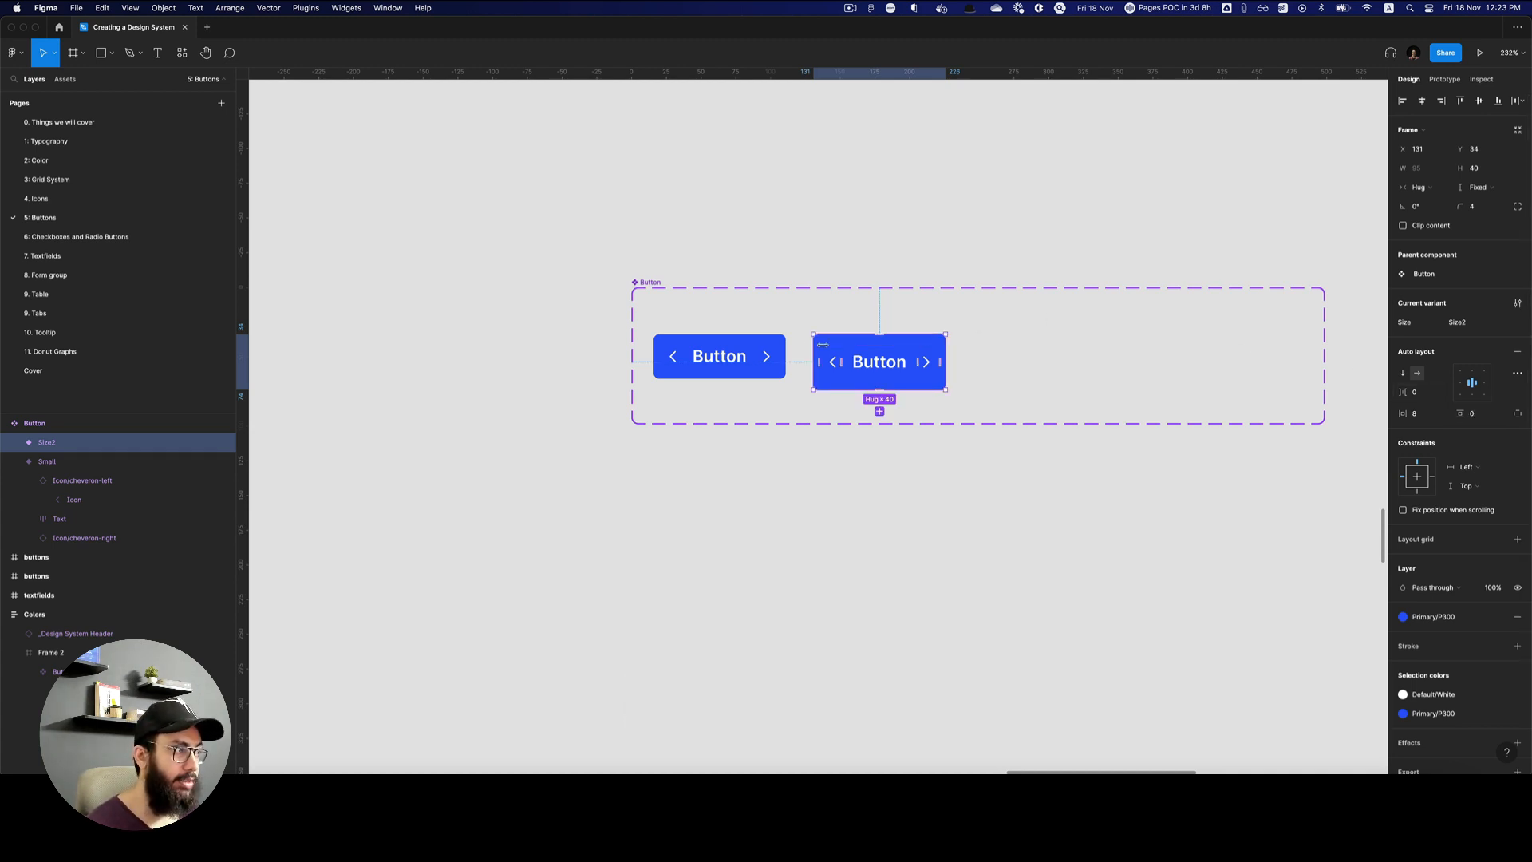
# Try a horizontal padding of 16 on the 40-high button variant.
pyautogui.click(1434, 416)
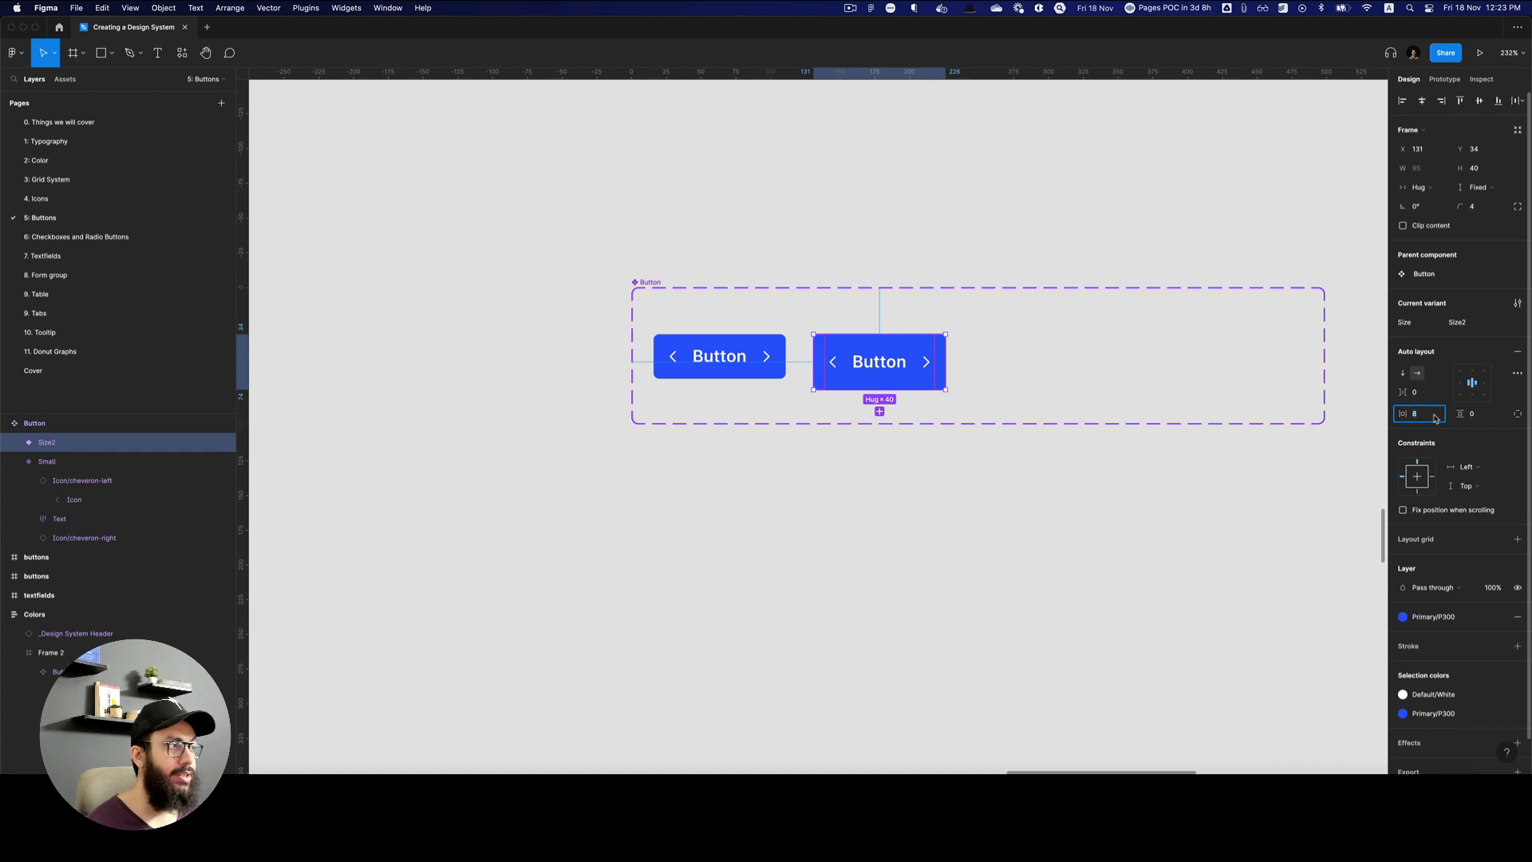
pyautogui.write('16')
pyautogui.press('Return')
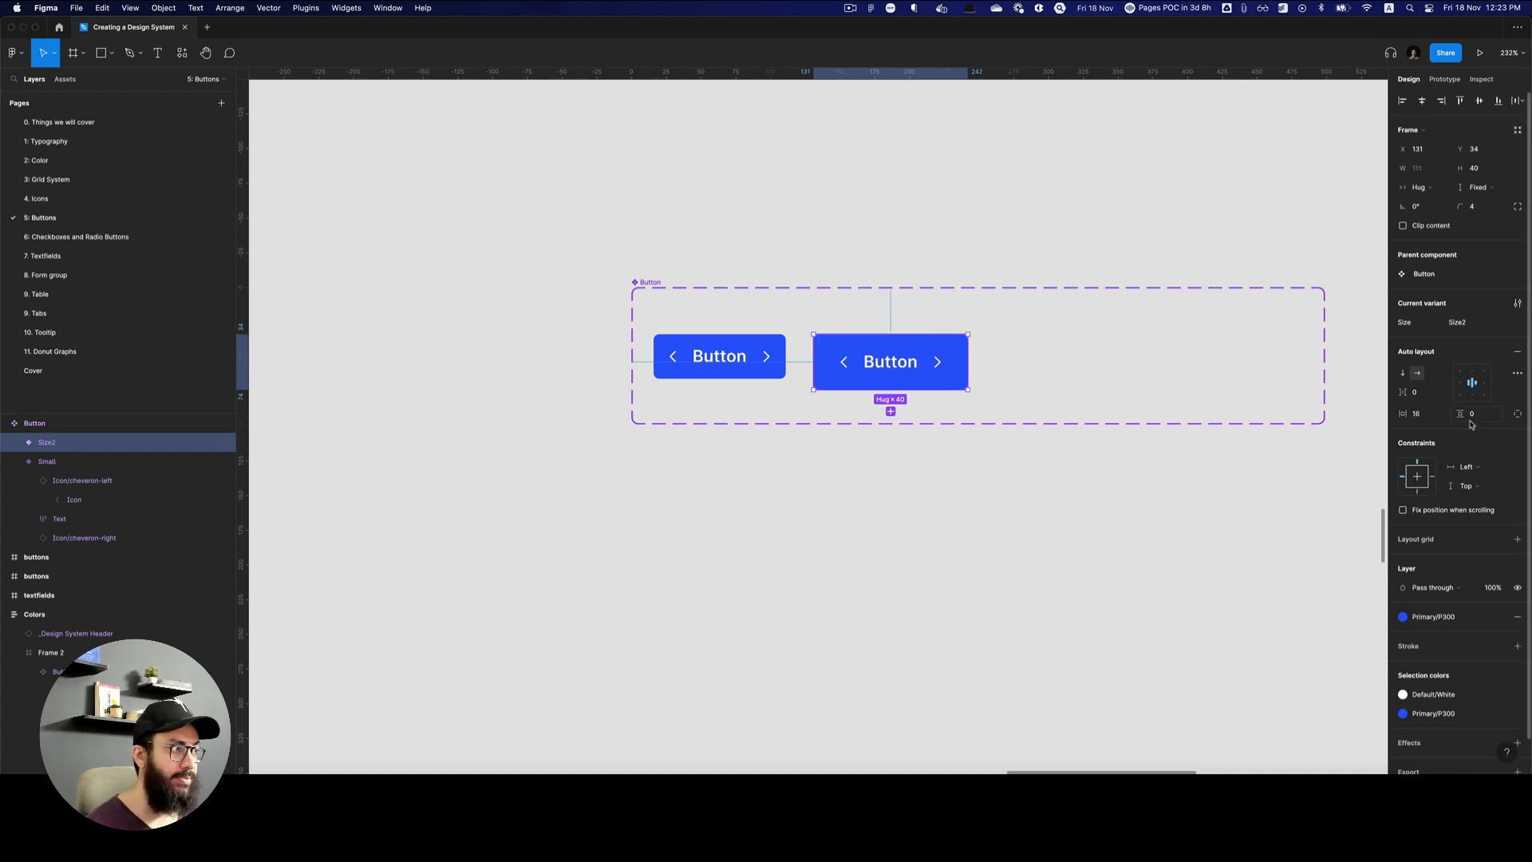
# Set the 40-high button variant's horizontal padding to 12.
pyautogui.click(1417, 413)
pyautogui.write('12')
pyautogui.press('Return')
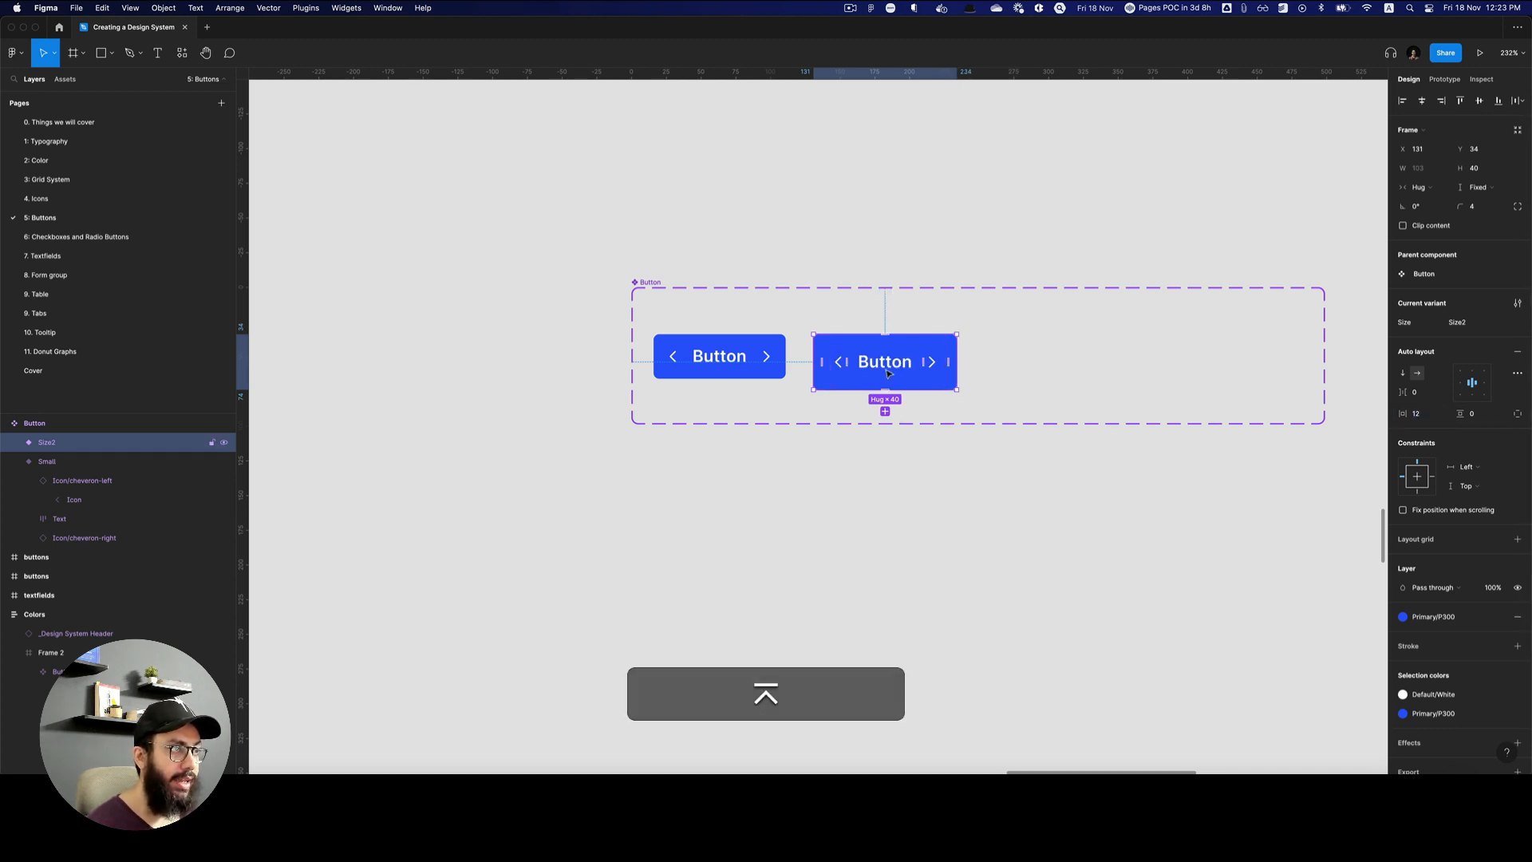
pyautogui.click(1098, 355)
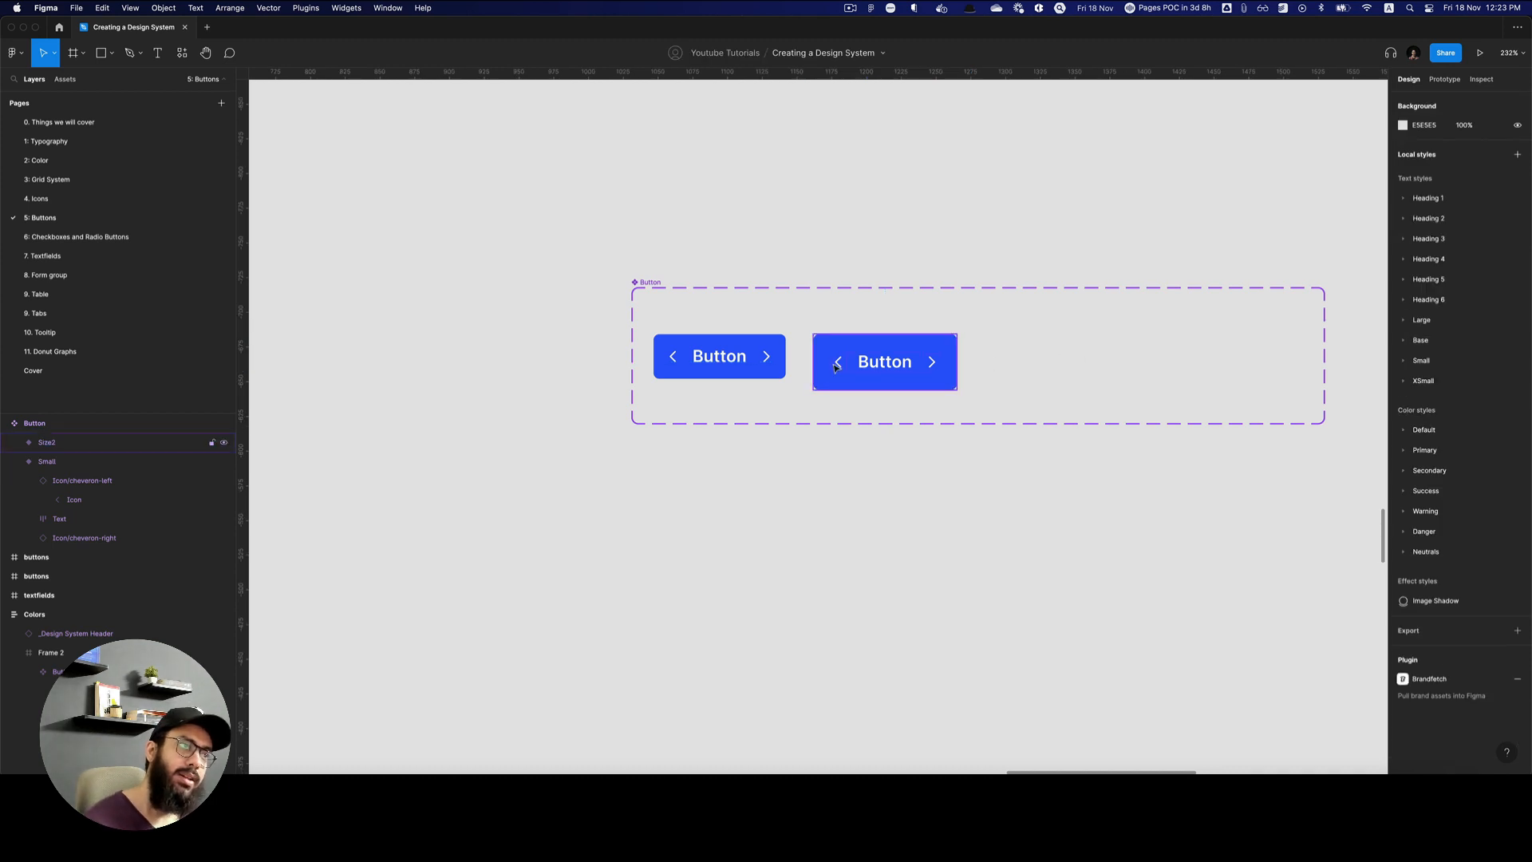
# Set the 40-high variant's label to font size 14 and apply the Base Semibold 14/120 text style.
pyautogui.keyDown('super'); pyautogui.click(884, 363); pyautogui.keyUp('super')
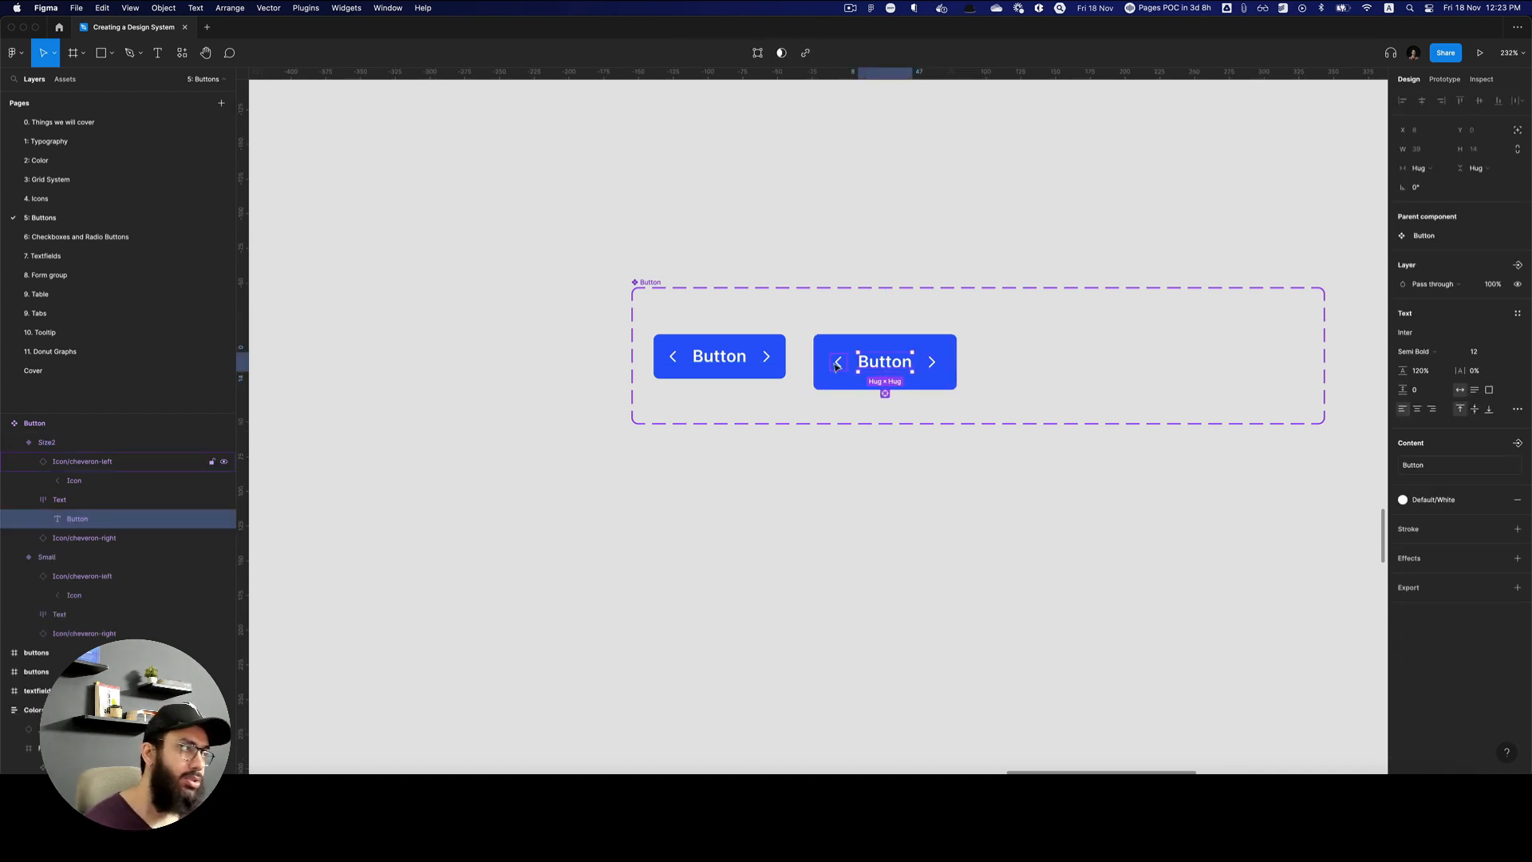
pyautogui.click(1500, 353)
pyautogui.write('14')
pyautogui.press('Return')
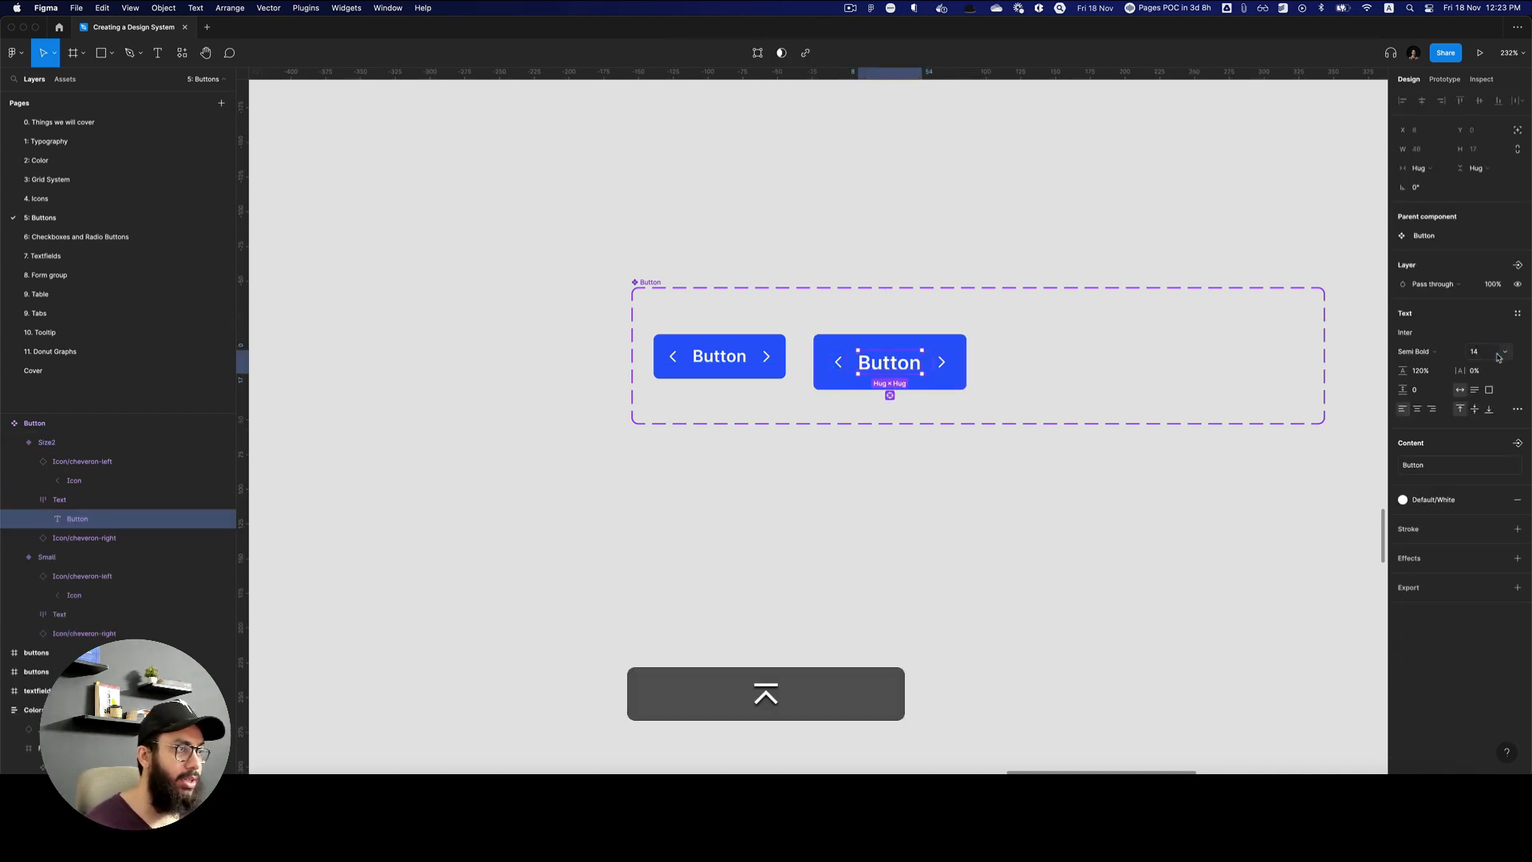
pyautogui.click(1517, 313)
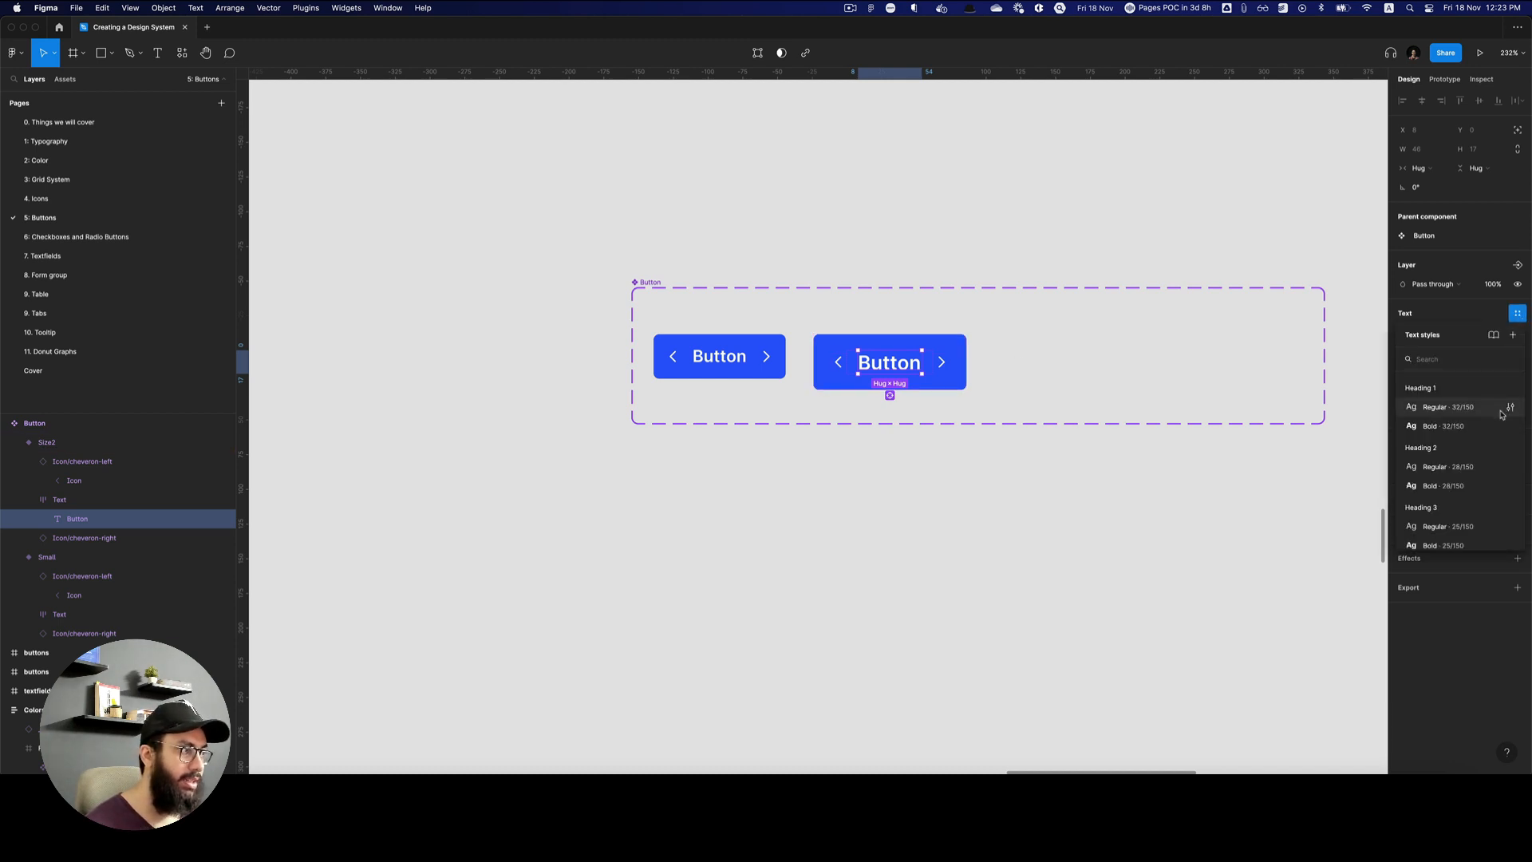
pyautogui.scroll(-5, 1484, 454)
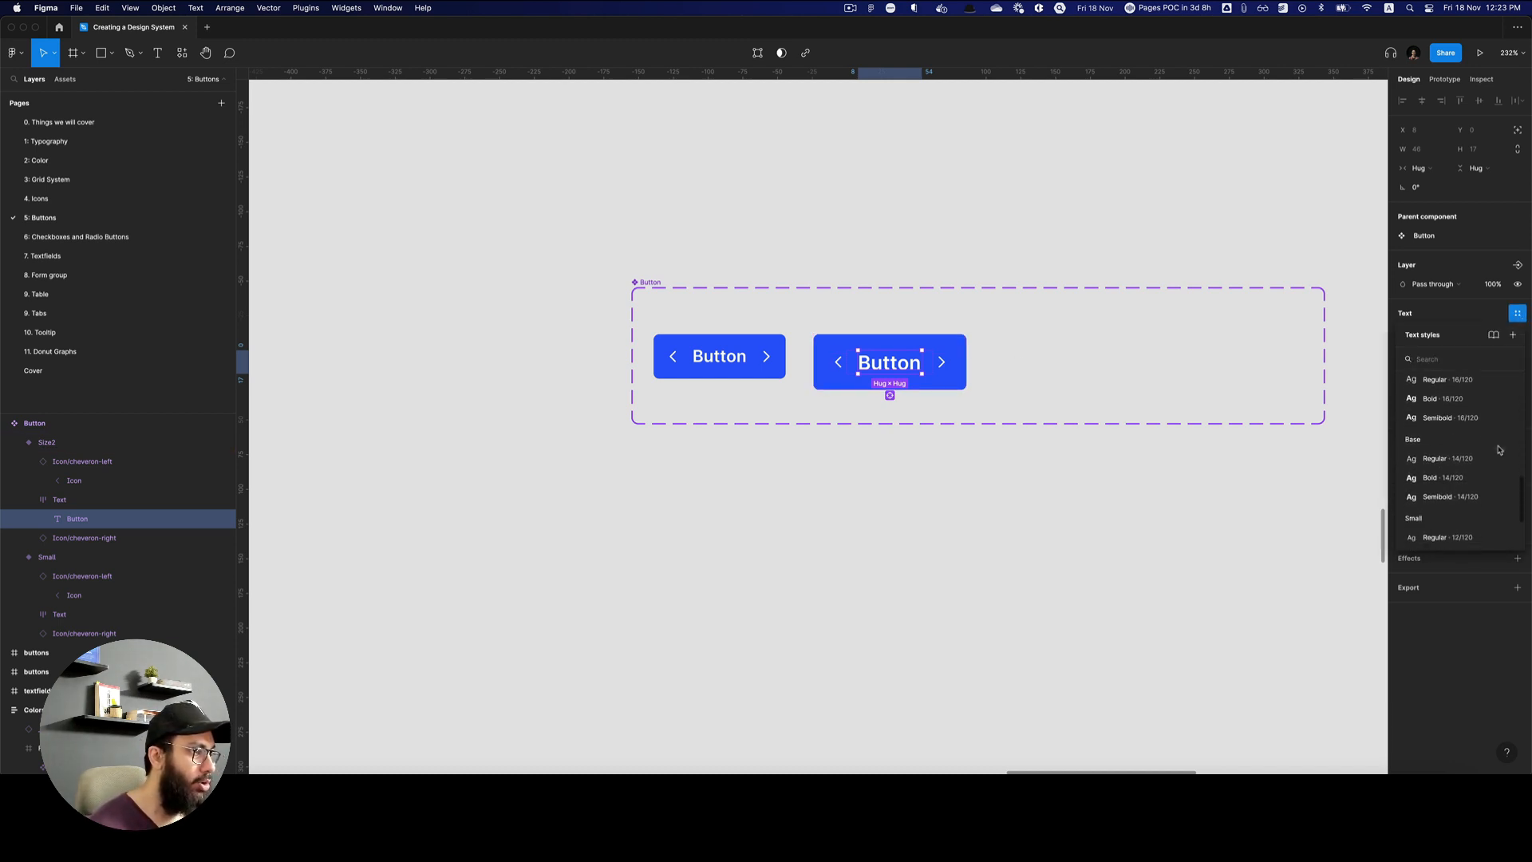
pyautogui.click(1451, 496)
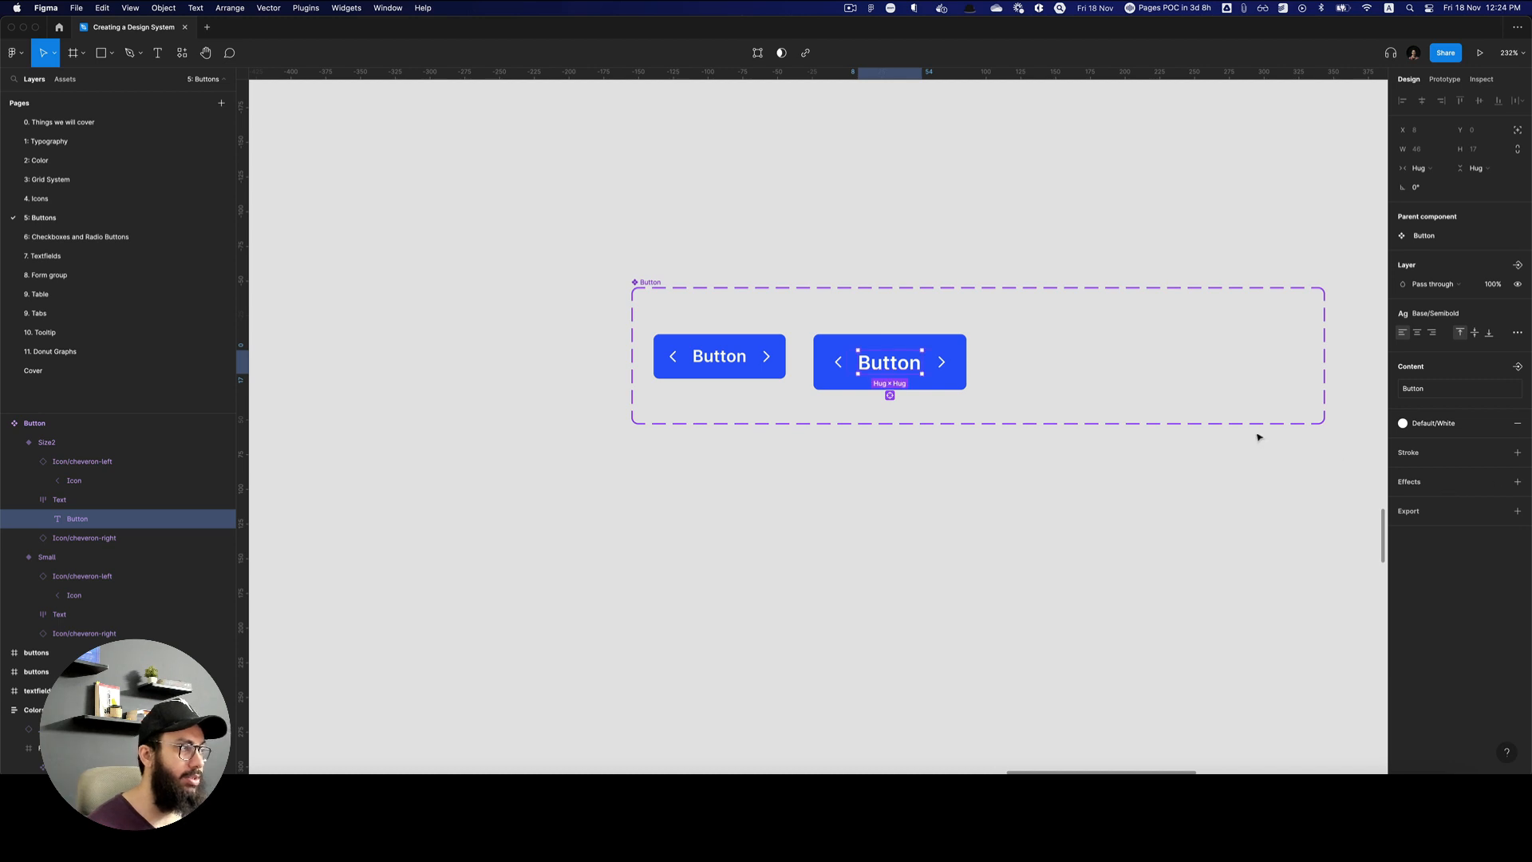
# Apply the Small Semibold 12/120 text style to the Small variant's label.
pyautogui.keyDown('super'); pyautogui.click(726, 352); pyautogui.keyUp('super')
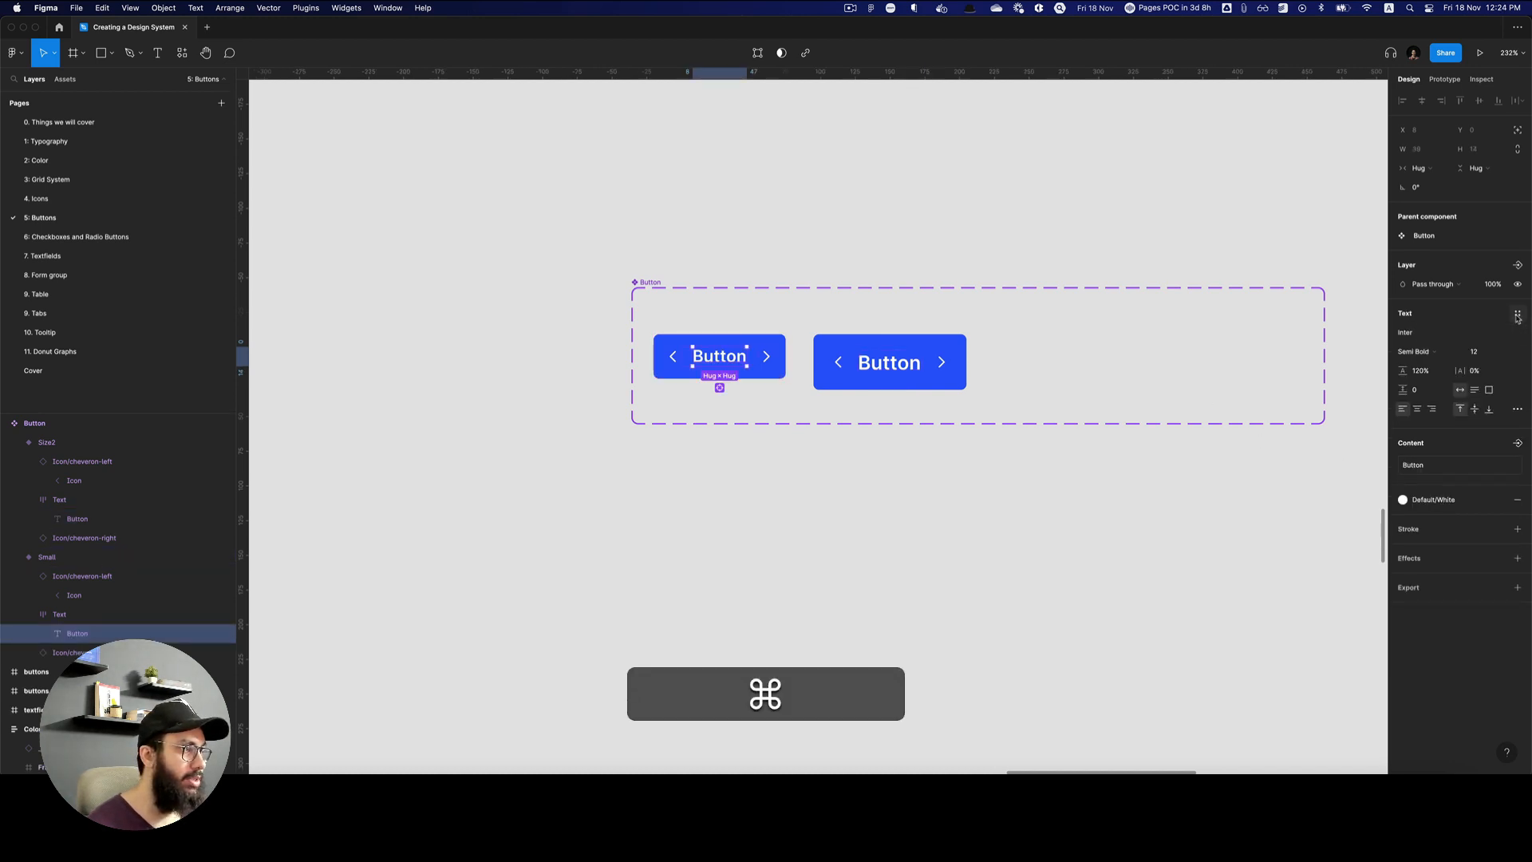
pyautogui.click(1518, 313)
pyautogui.scroll(-5, 1470, 453)
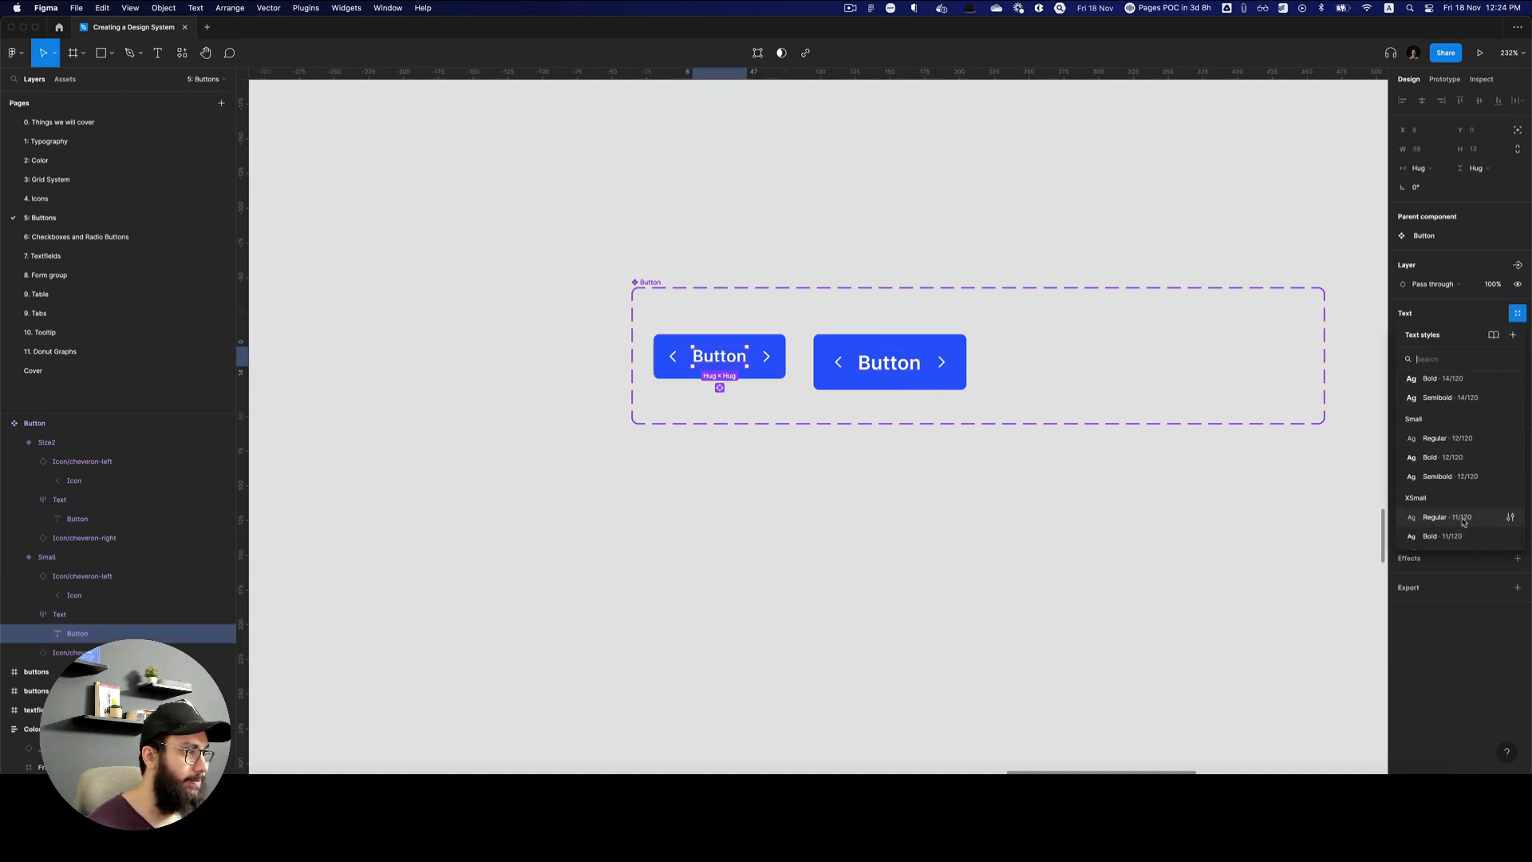
pyautogui.click(1460, 473)
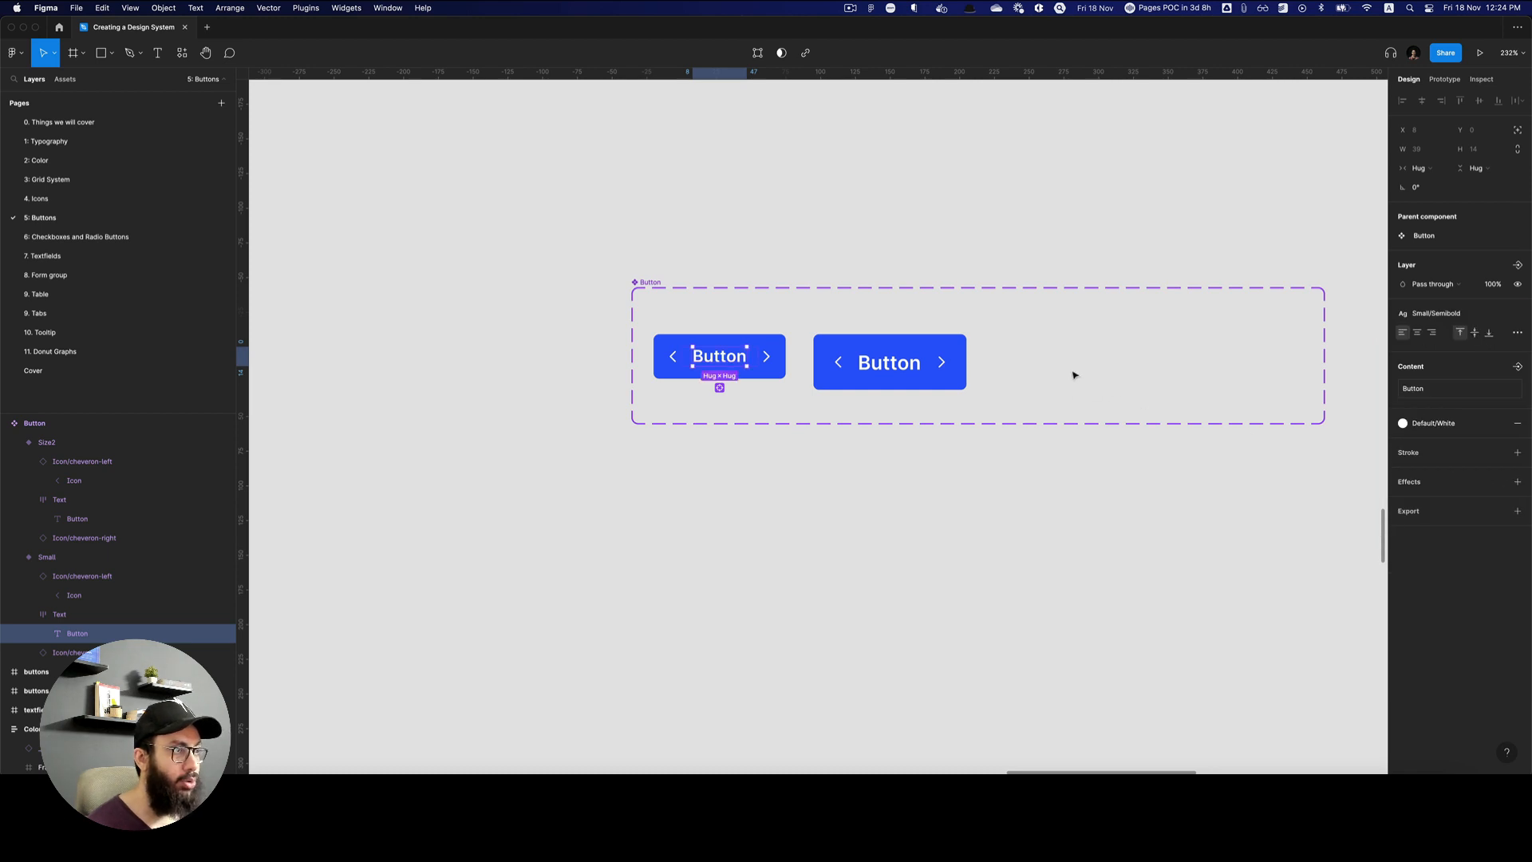
pyautogui.click(914, 363)
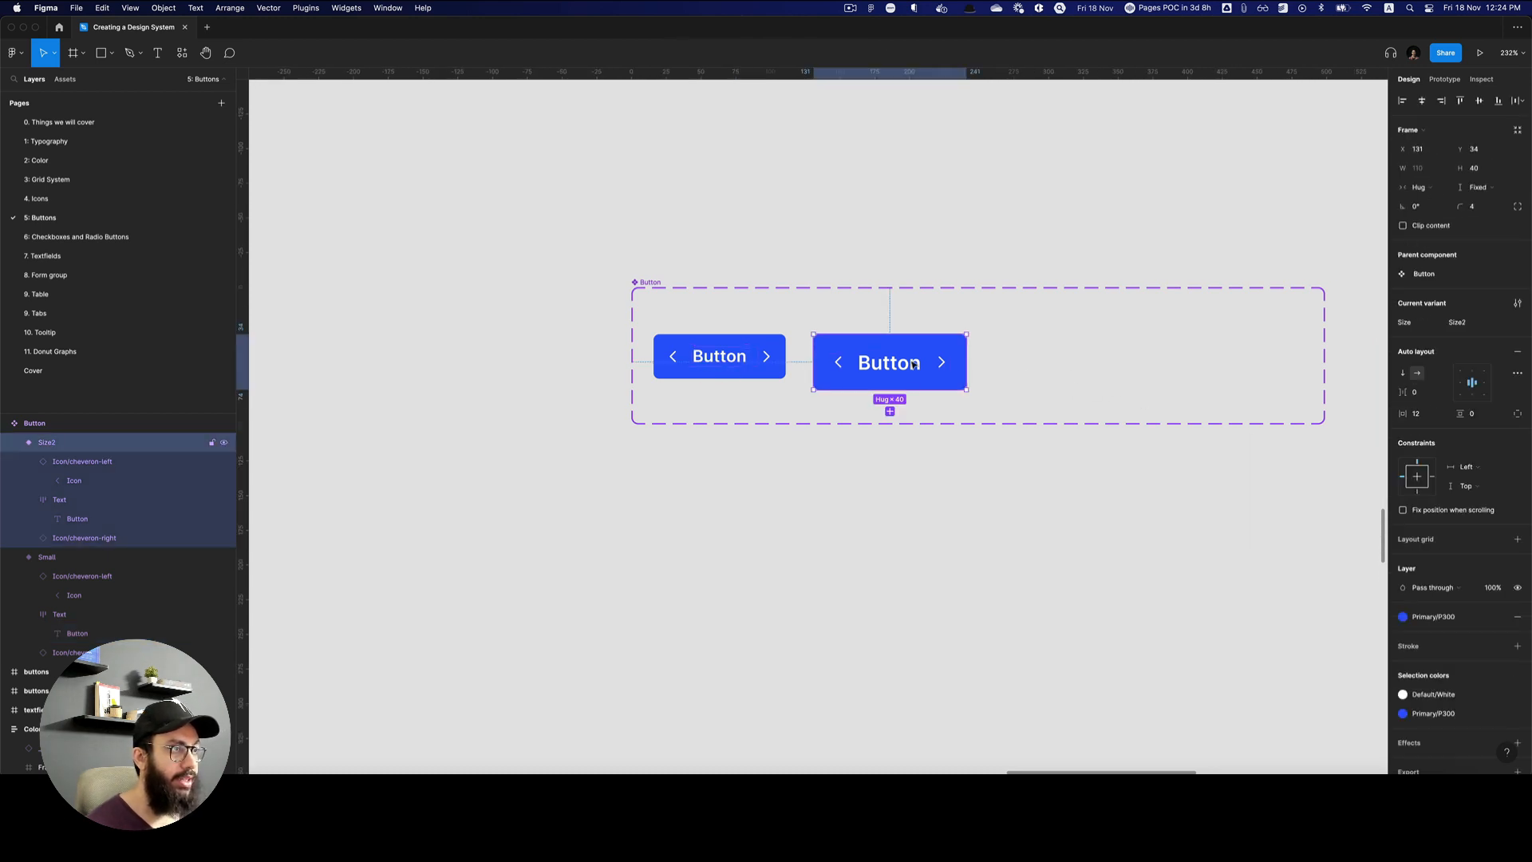
pyautogui.click(835, 364)
pyautogui.keyDown('shift'); pyautogui.click(943, 364); pyautogui.keyUp('shift')
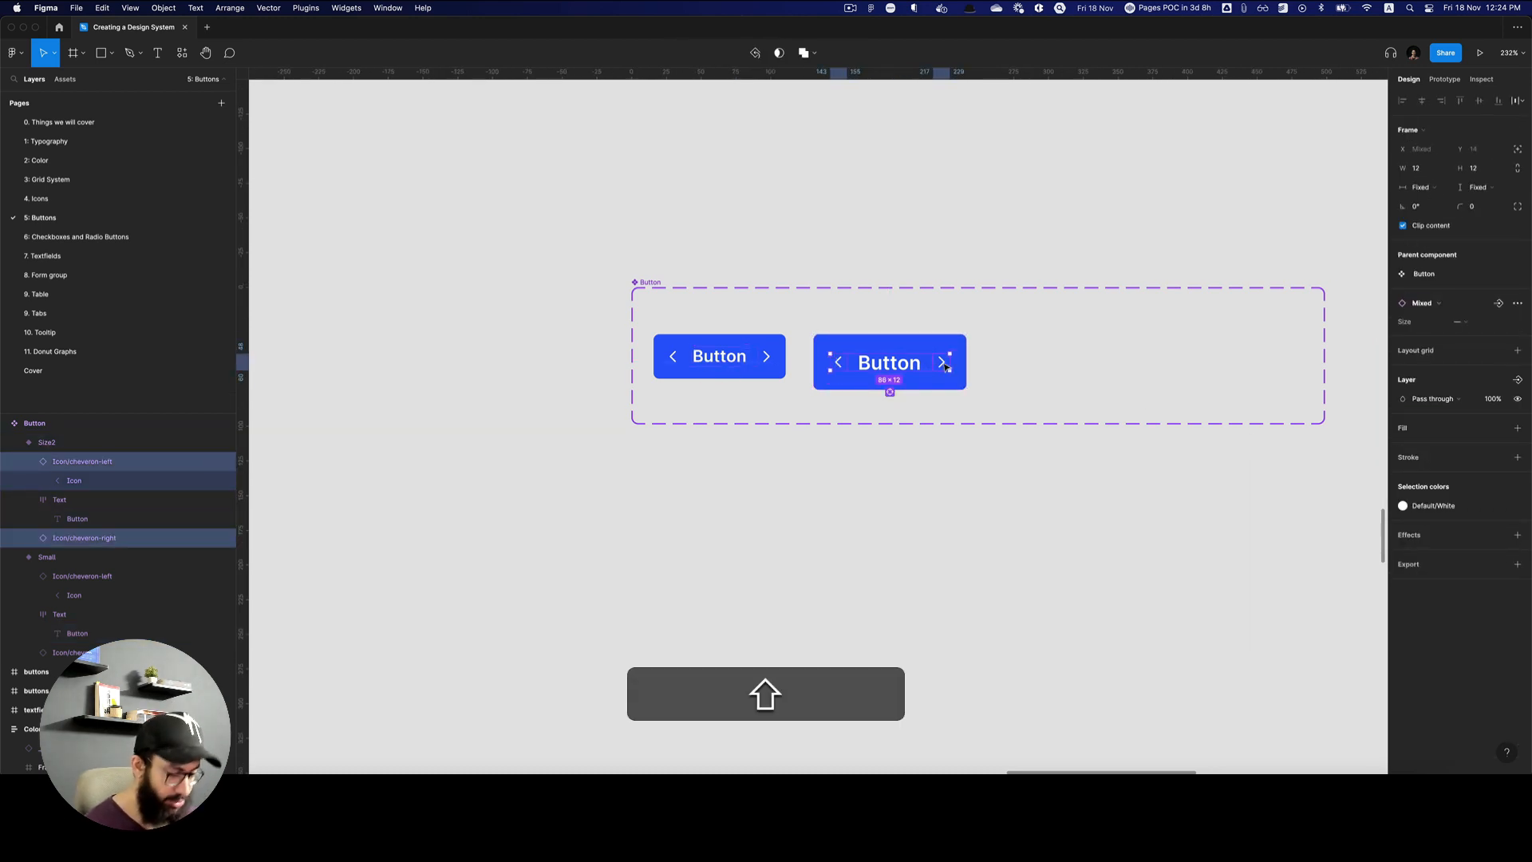
pyautogui.hotkey('shift', 'k')
pyautogui.press('Tab')
pyautogui.write('14')
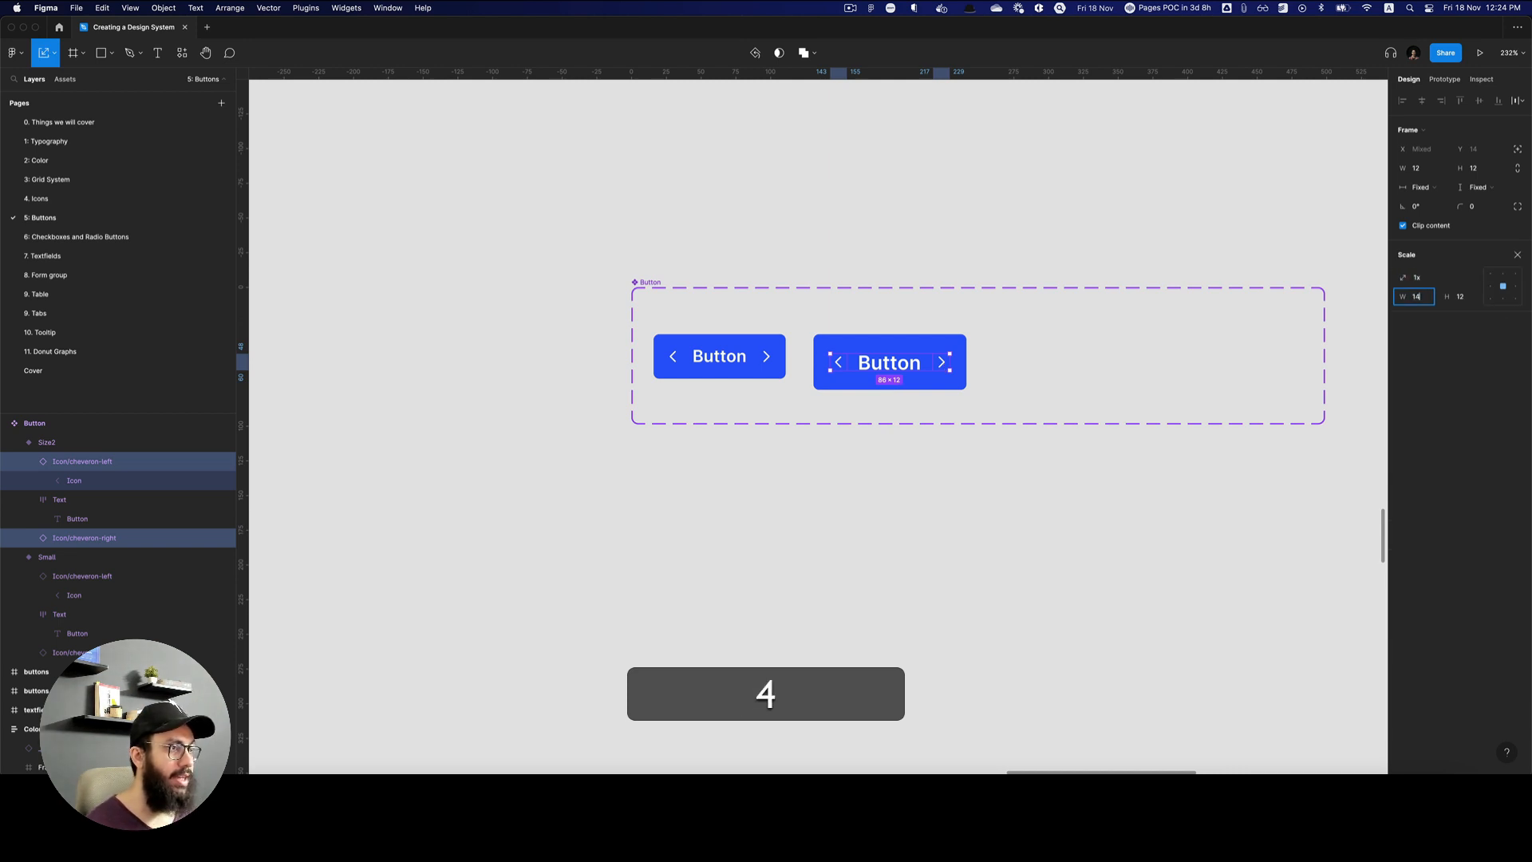
pyautogui.press('Escape')
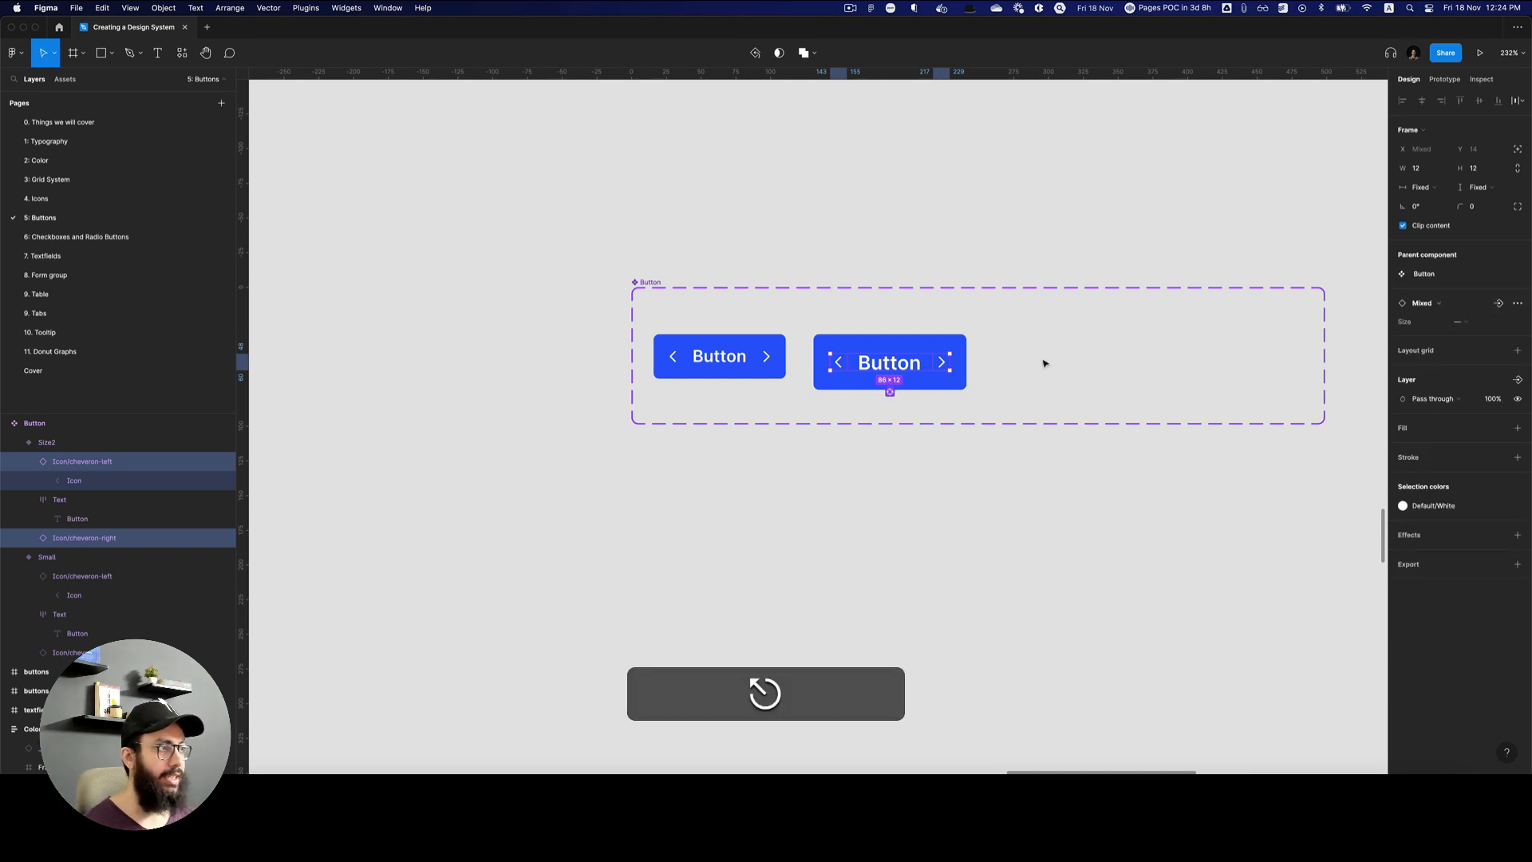
# Scale the 40-high variant's right chevron icon to a width of 14, keeping its opacity at 100%.
pyautogui.click(940, 364)
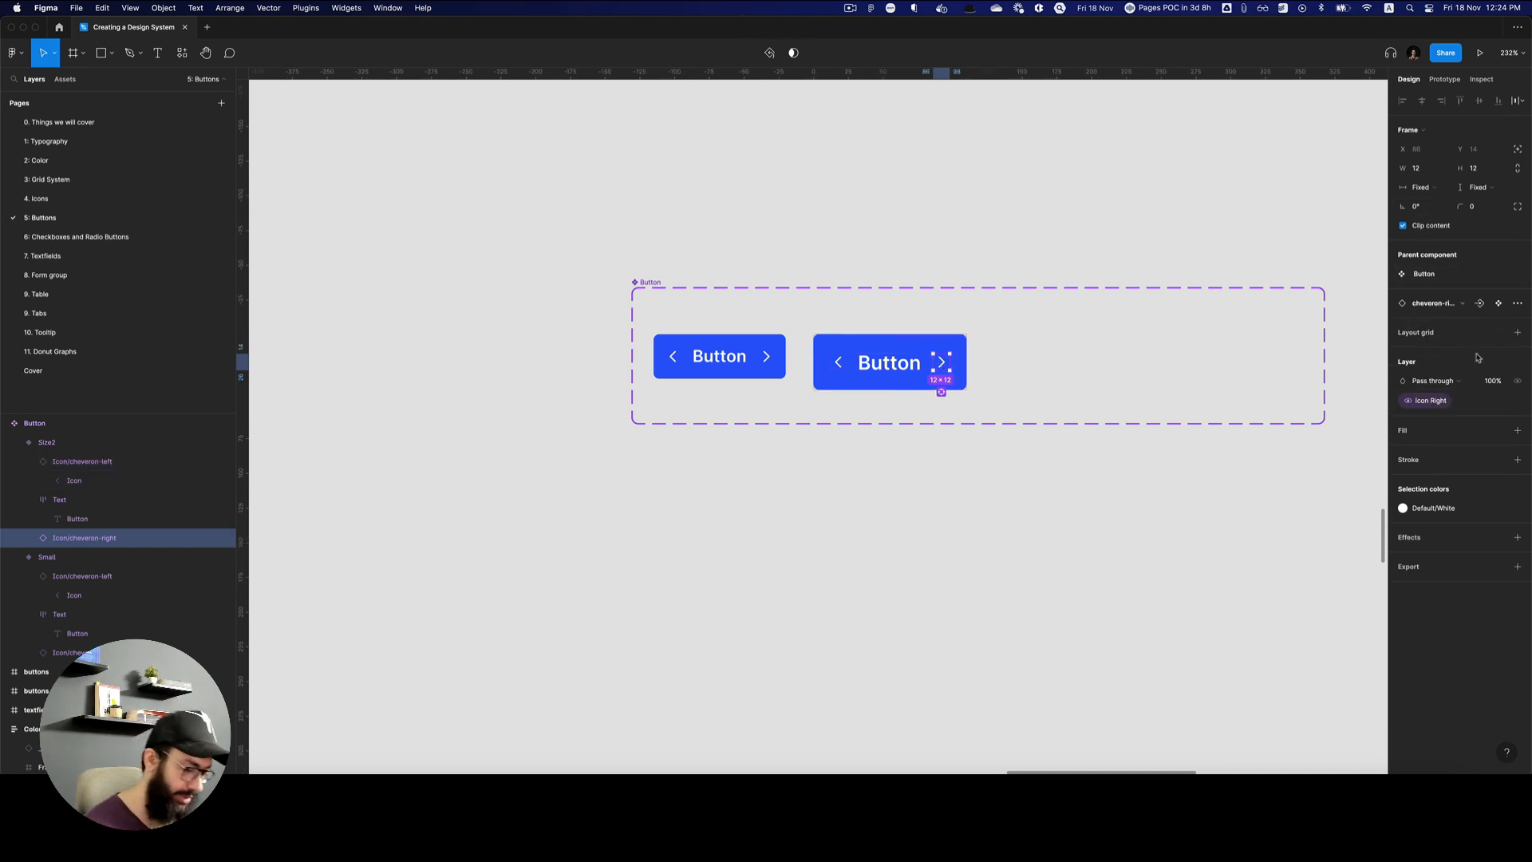
pyautogui.press('k')
pyautogui.press('1')
pyautogui.press('4')
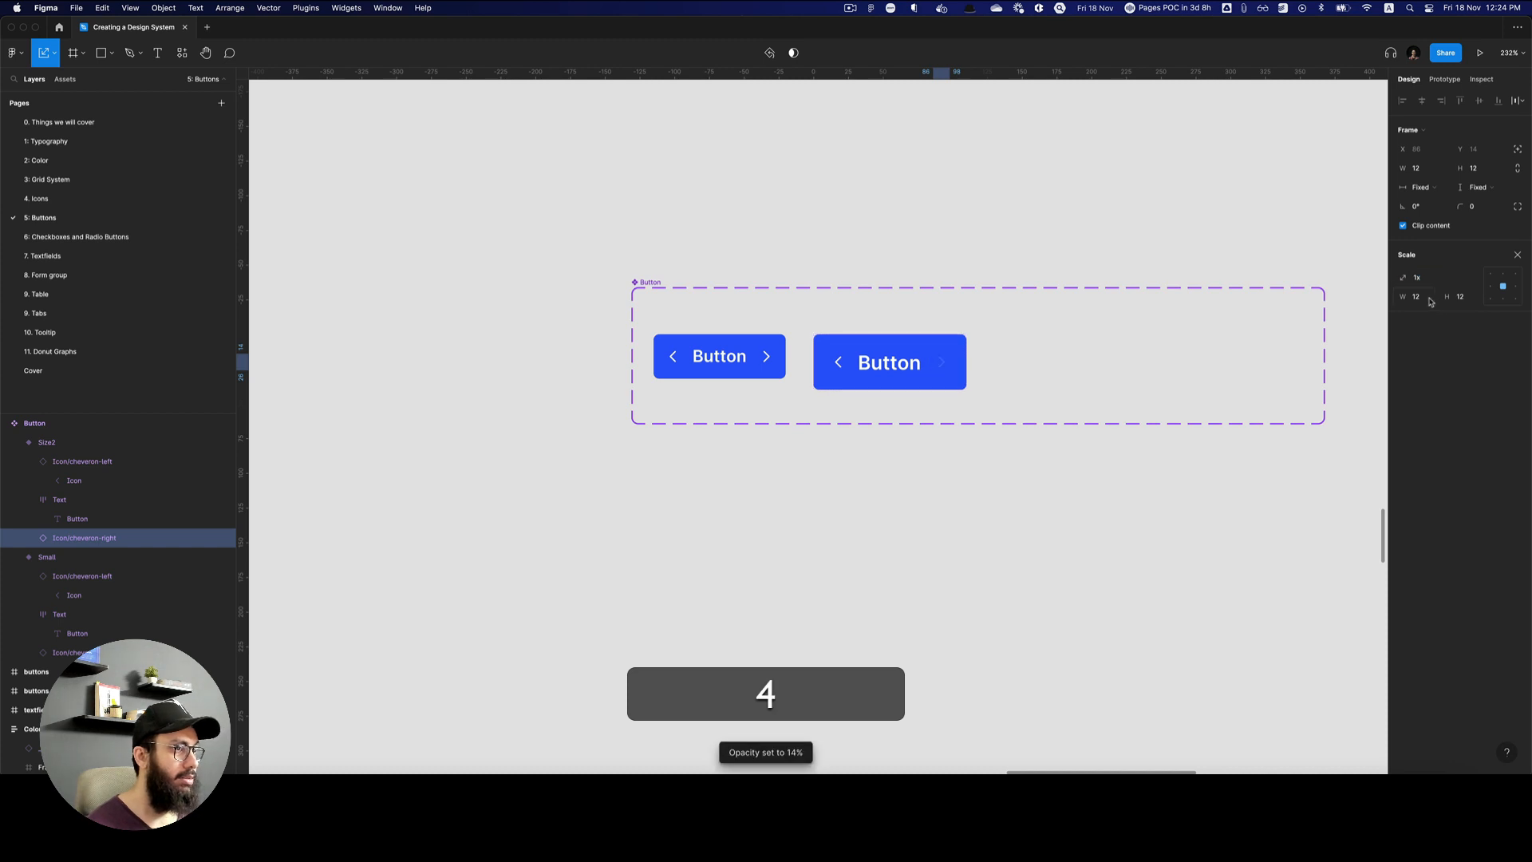
pyautogui.press('super+z')
pyautogui.click(1424, 298)
pyautogui.write('14')
pyautogui.press('Return')
pyautogui.press('0')
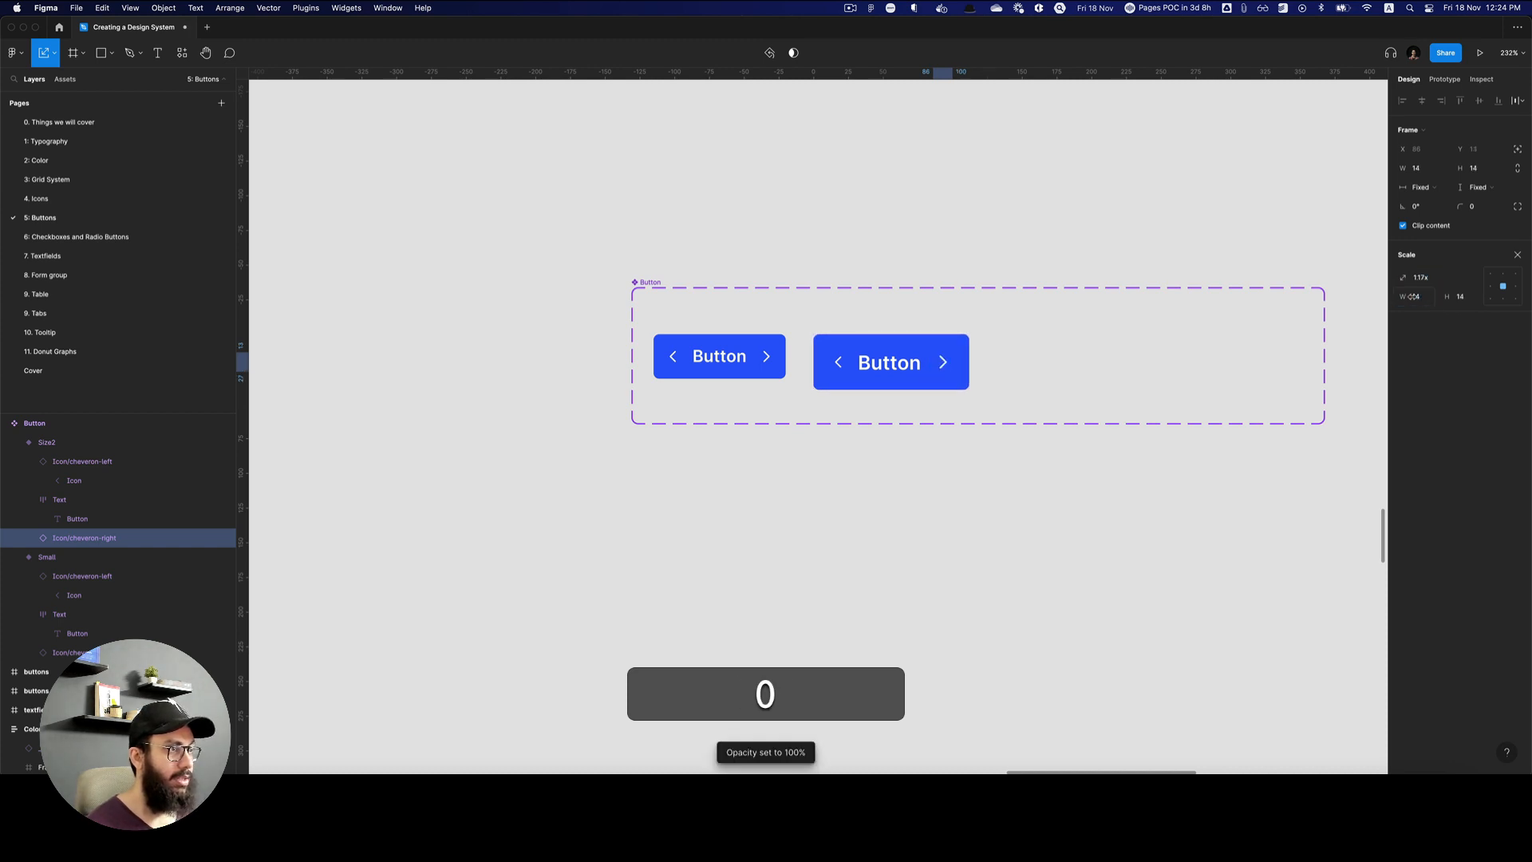
# Scale the 40-high variant's left chevron icon to a width of 14.
pyautogui.click(837, 362)
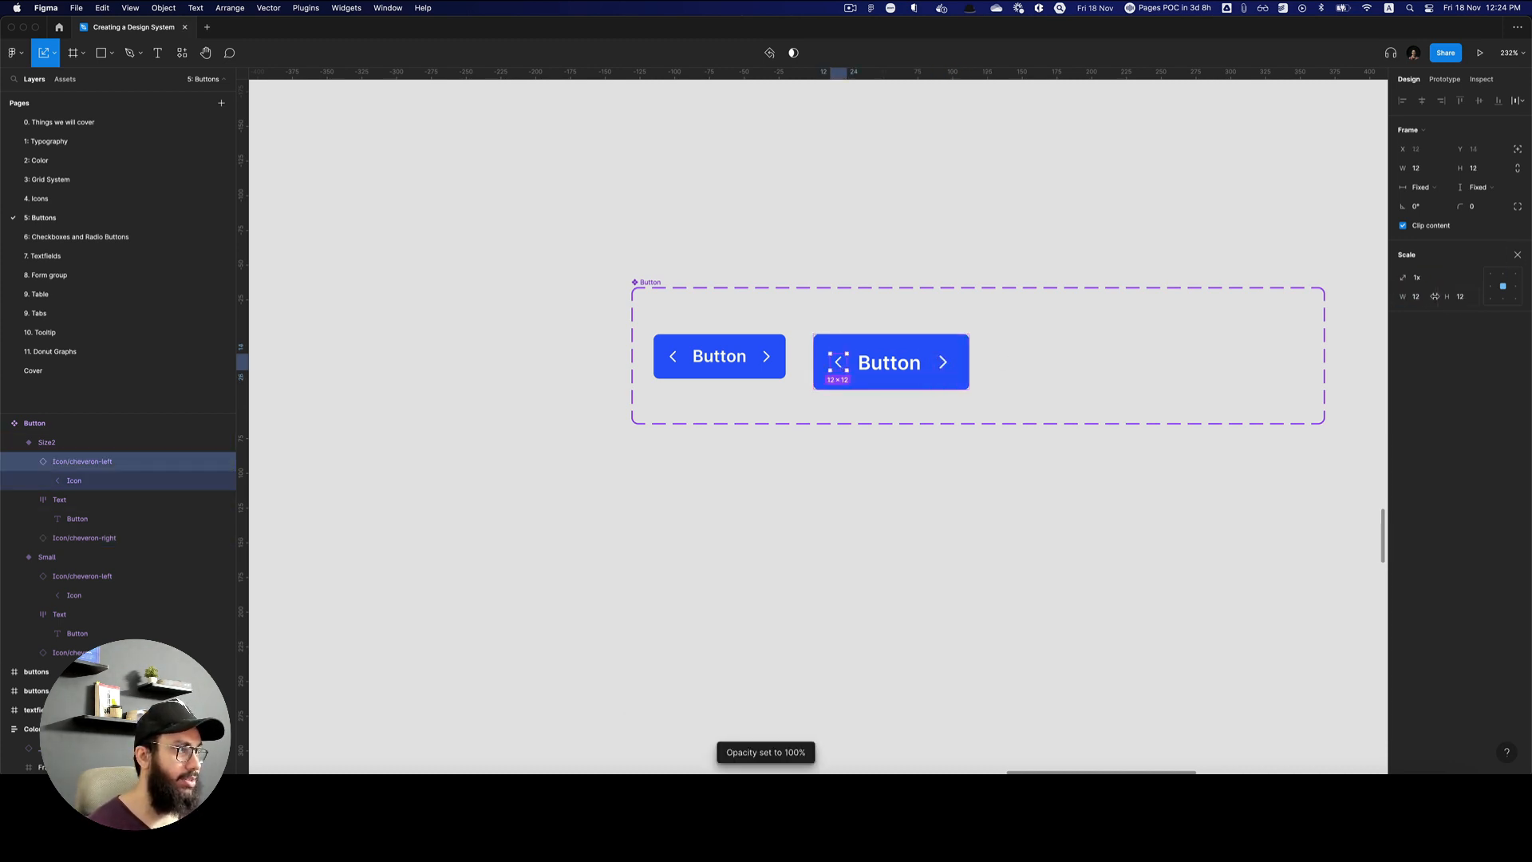
pyautogui.click(1428, 298)
pyautogui.write('14')
pyautogui.press('Return')
pyautogui.click(1109, 316)
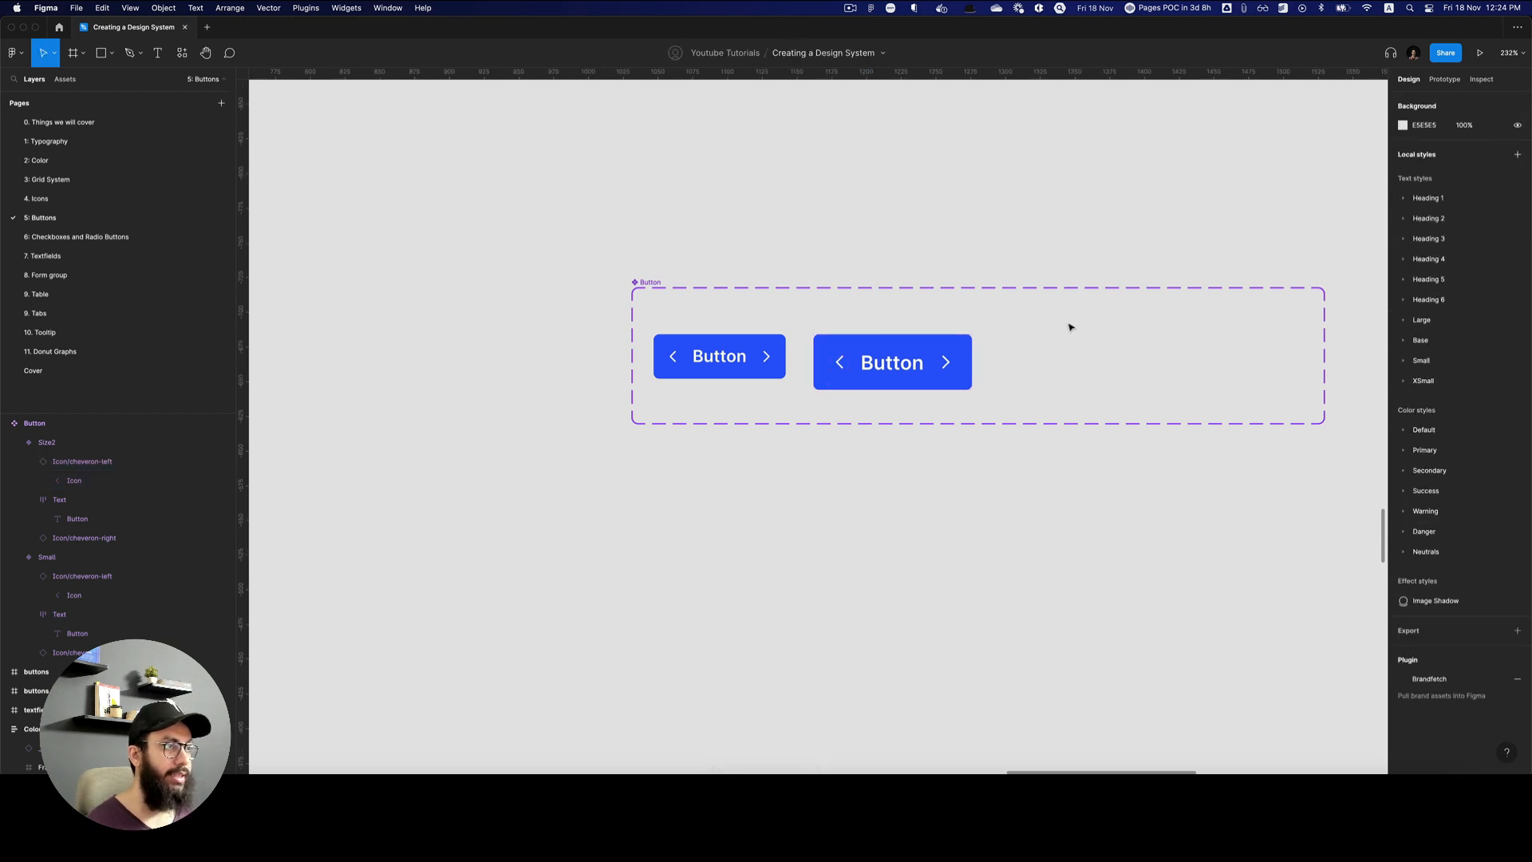
# Try a horizontal padding of 12 on the Text frame inside the 40-high variant.
pyautogui.click(934, 354)
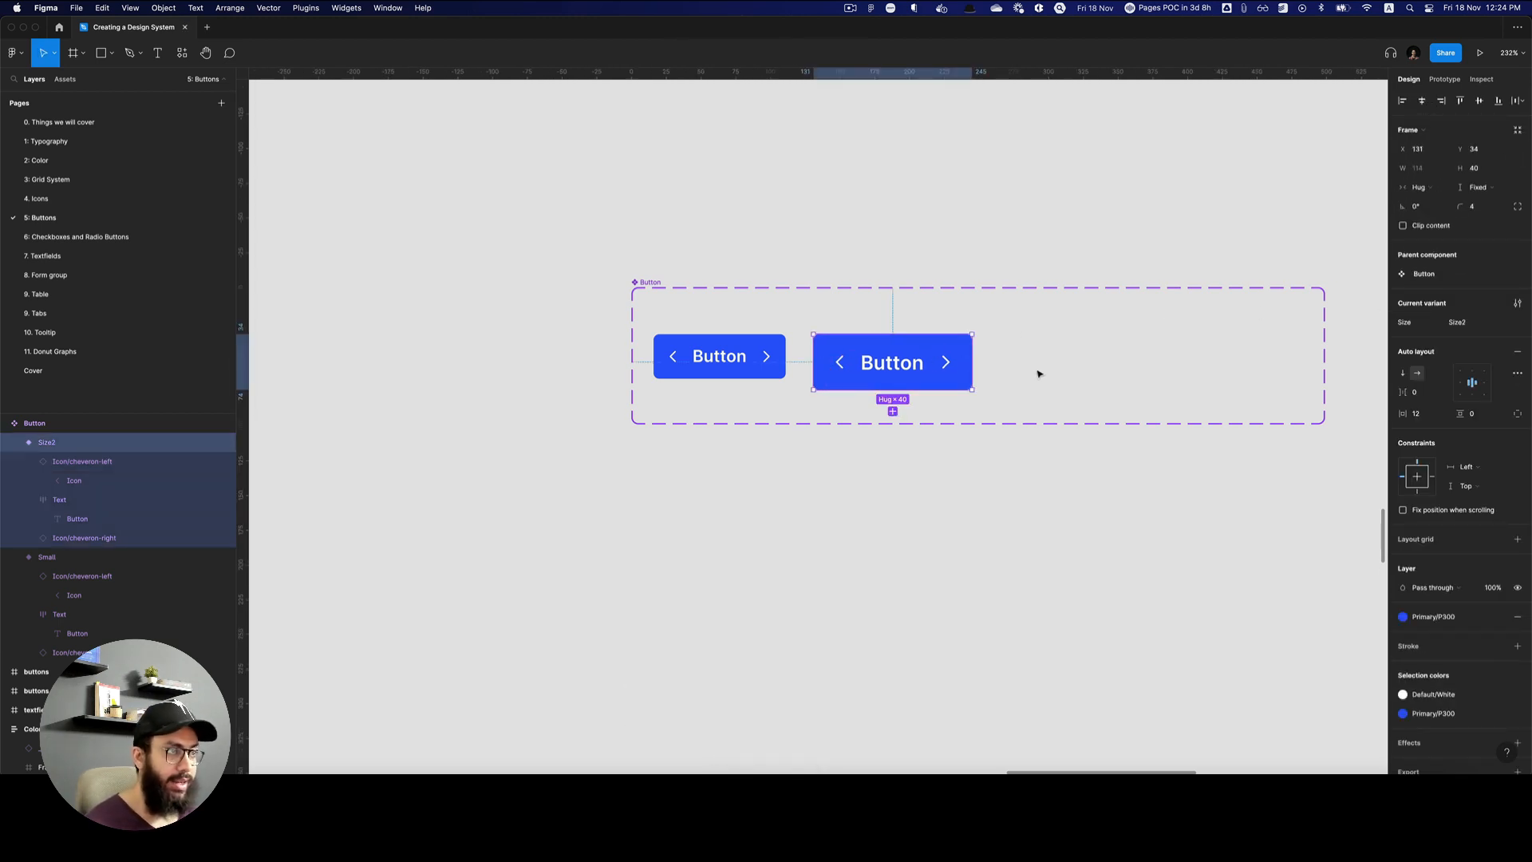
pyautogui.doubleClick(876, 368)
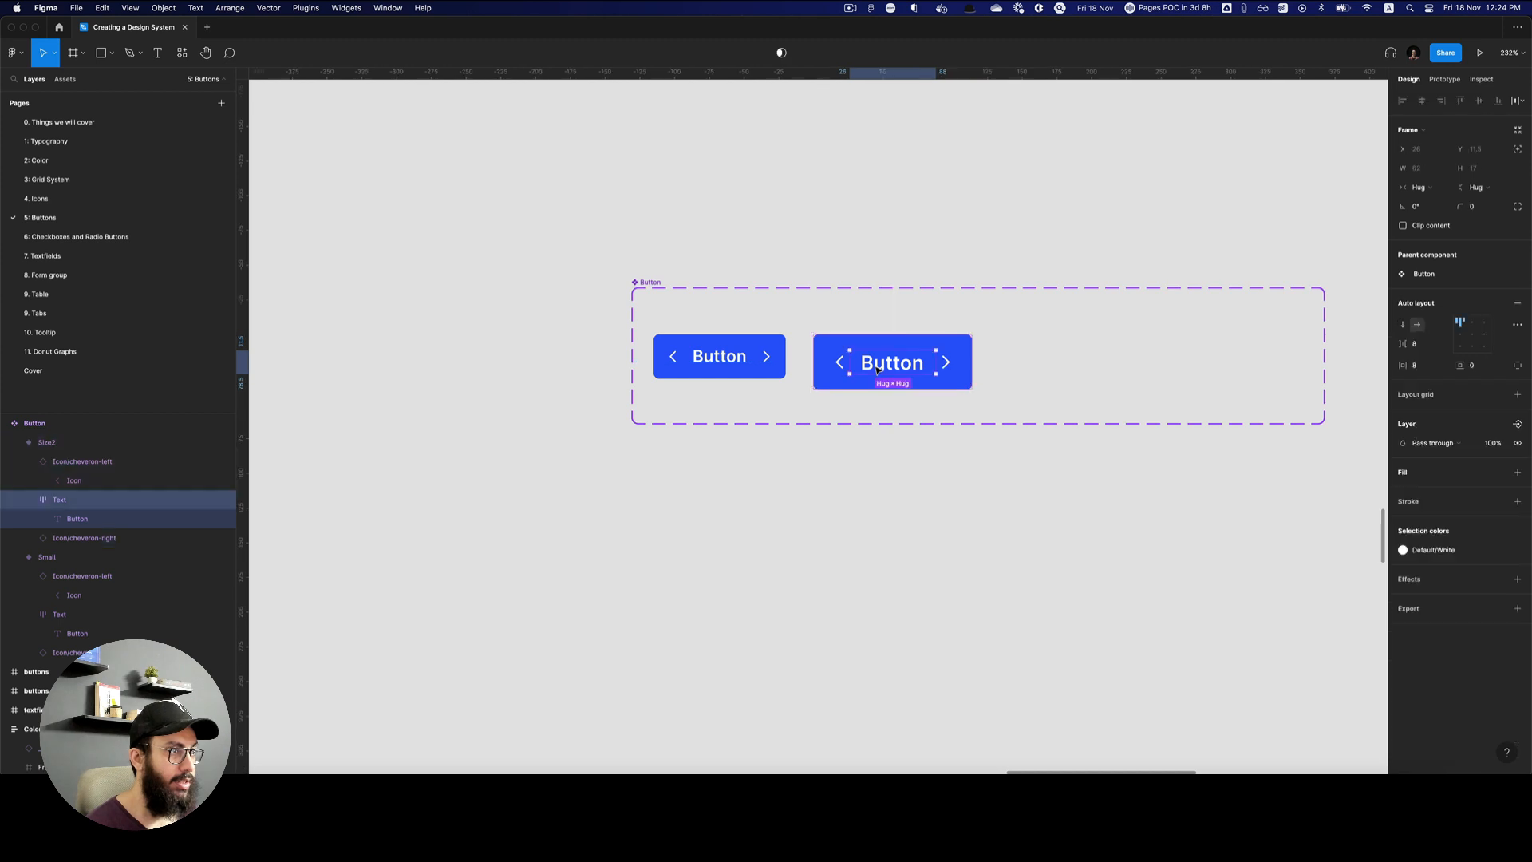
pyautogui.click(1419, 365)
pyautogui.write('12')
pyautogui.press('Return')
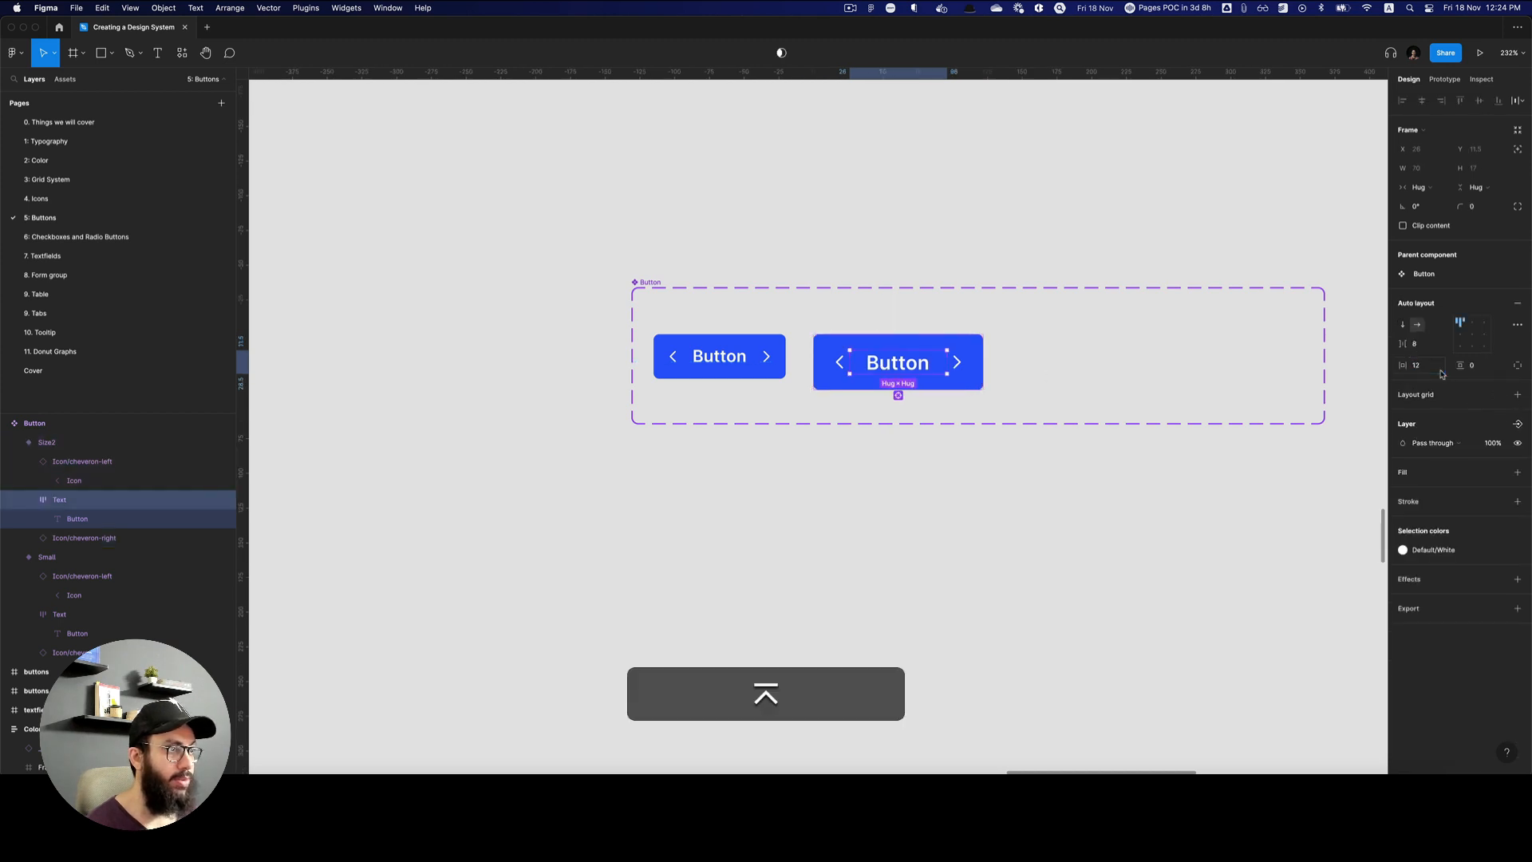
pyautogui.click(1094, 358)
pyautogui.press('super+z')
pyautogui.press('super+z')
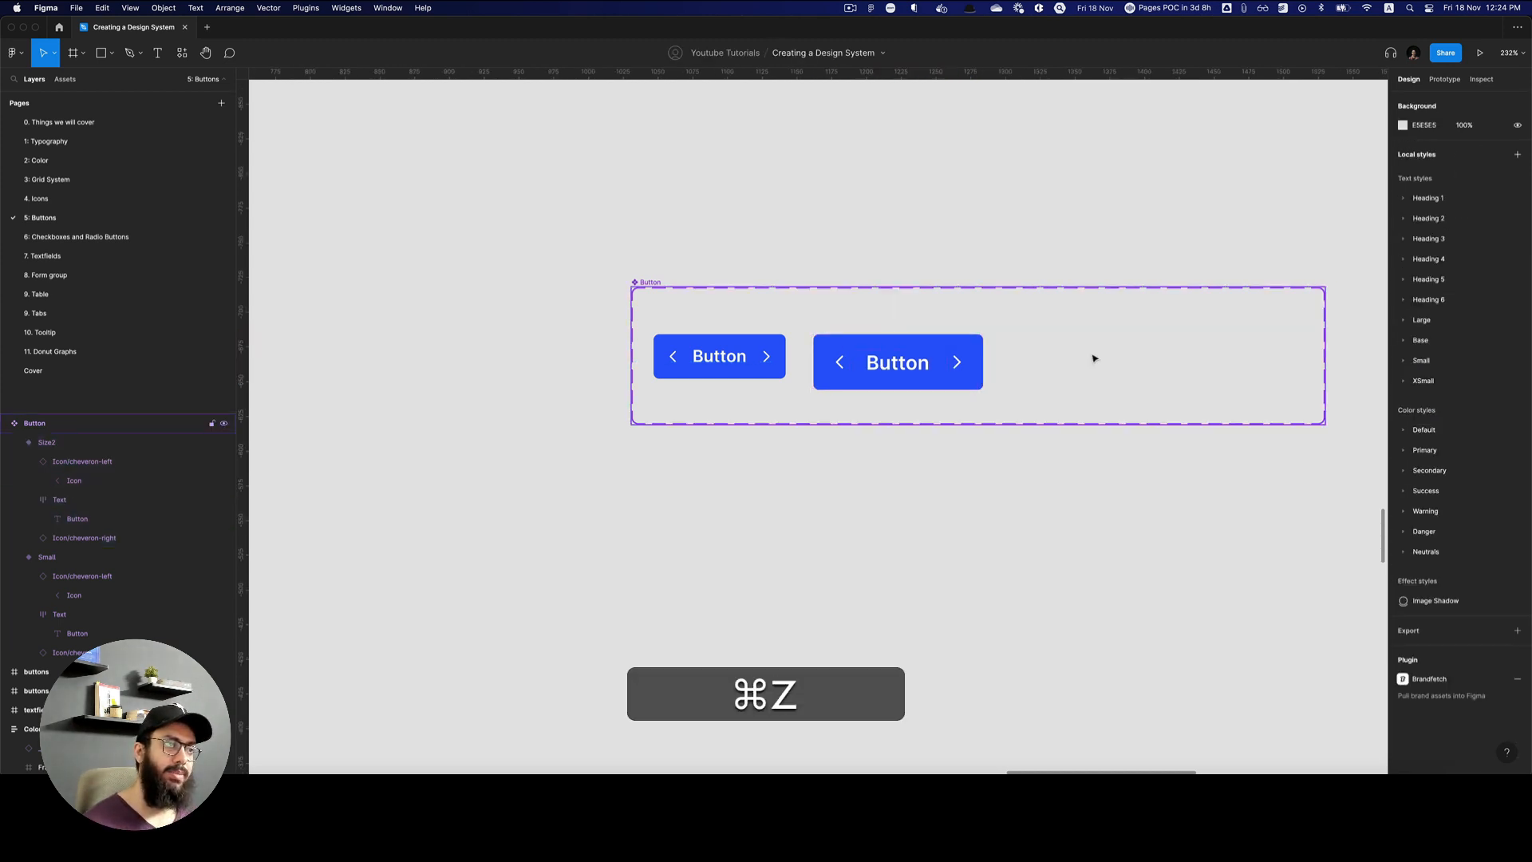
# Duplicate the 40-high variant to its right inside the component set and name the copy's Size value Large.
pyautogui.click(925, 363)
pyautogui.moveTo(893, 365); pyautogui.dragTo(1070, 367)
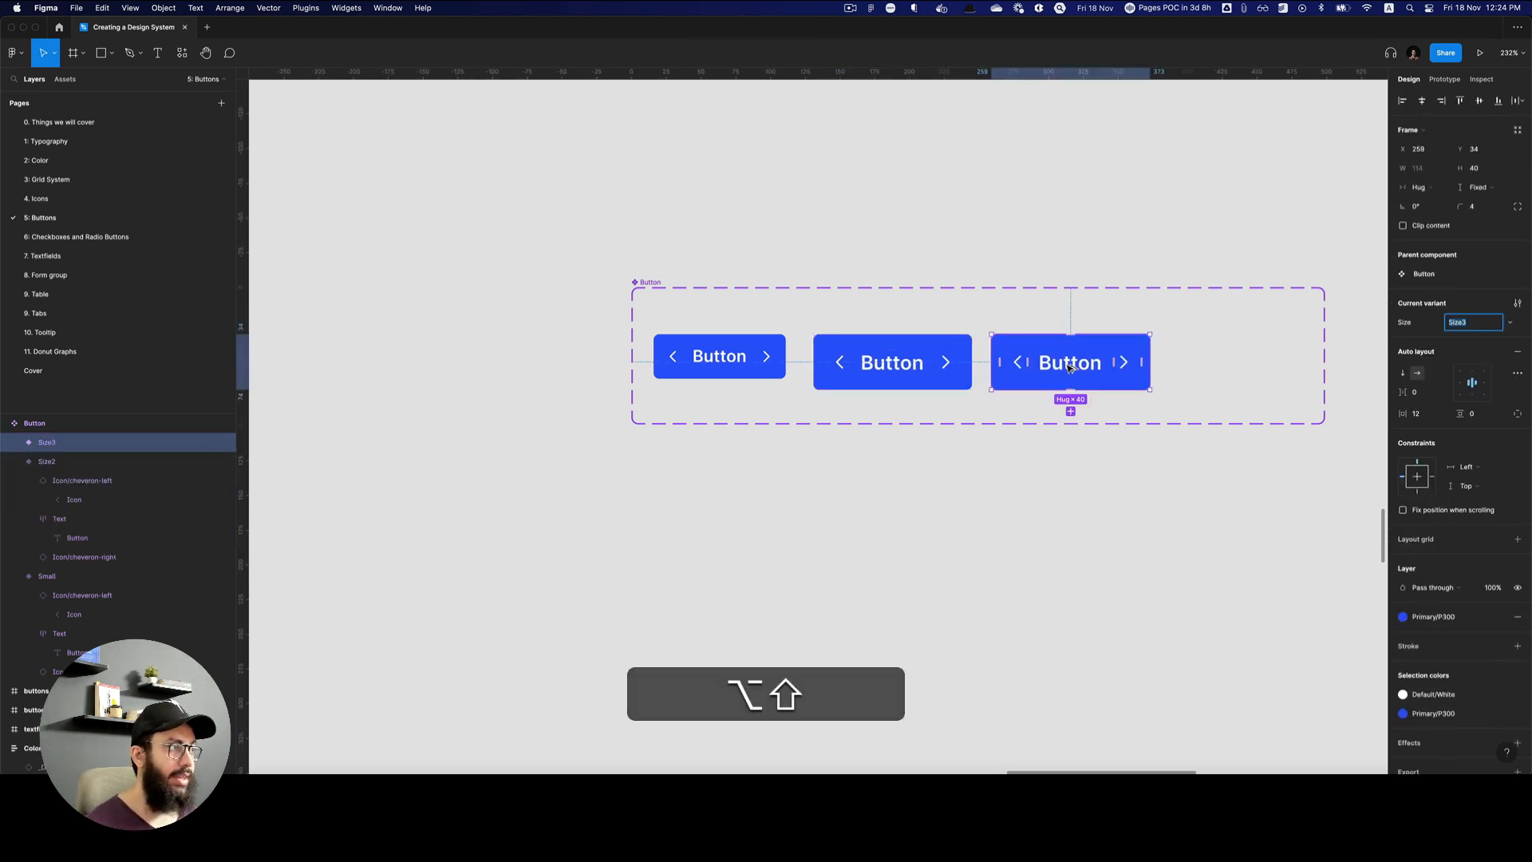
pyautogui.write('Large')
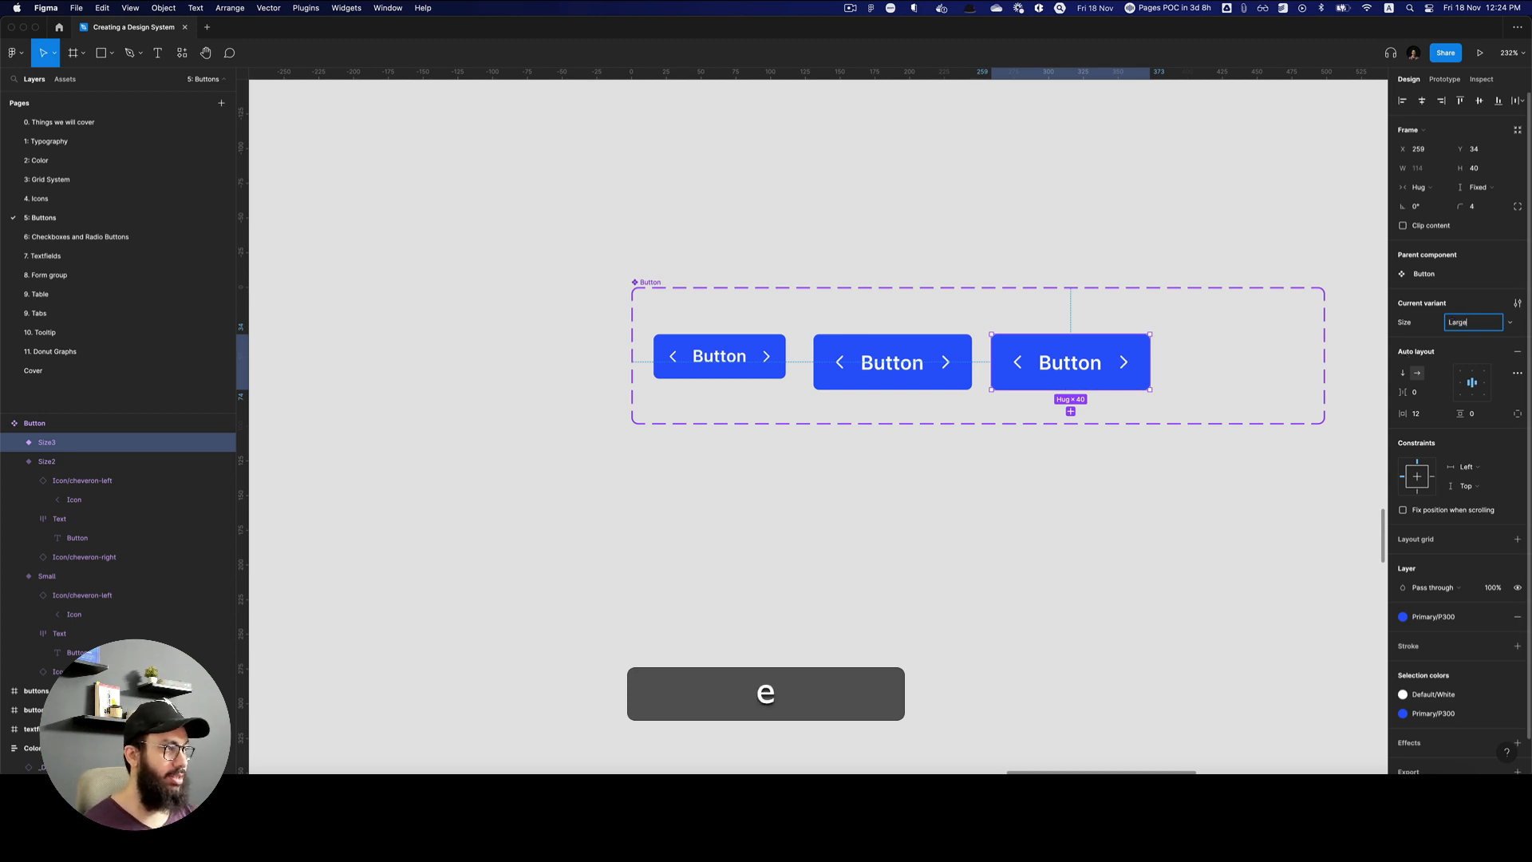
pyautogui.press('Return')
# Rename the middle variant's Size value to Medium.
pyautogui.click(918, 363)
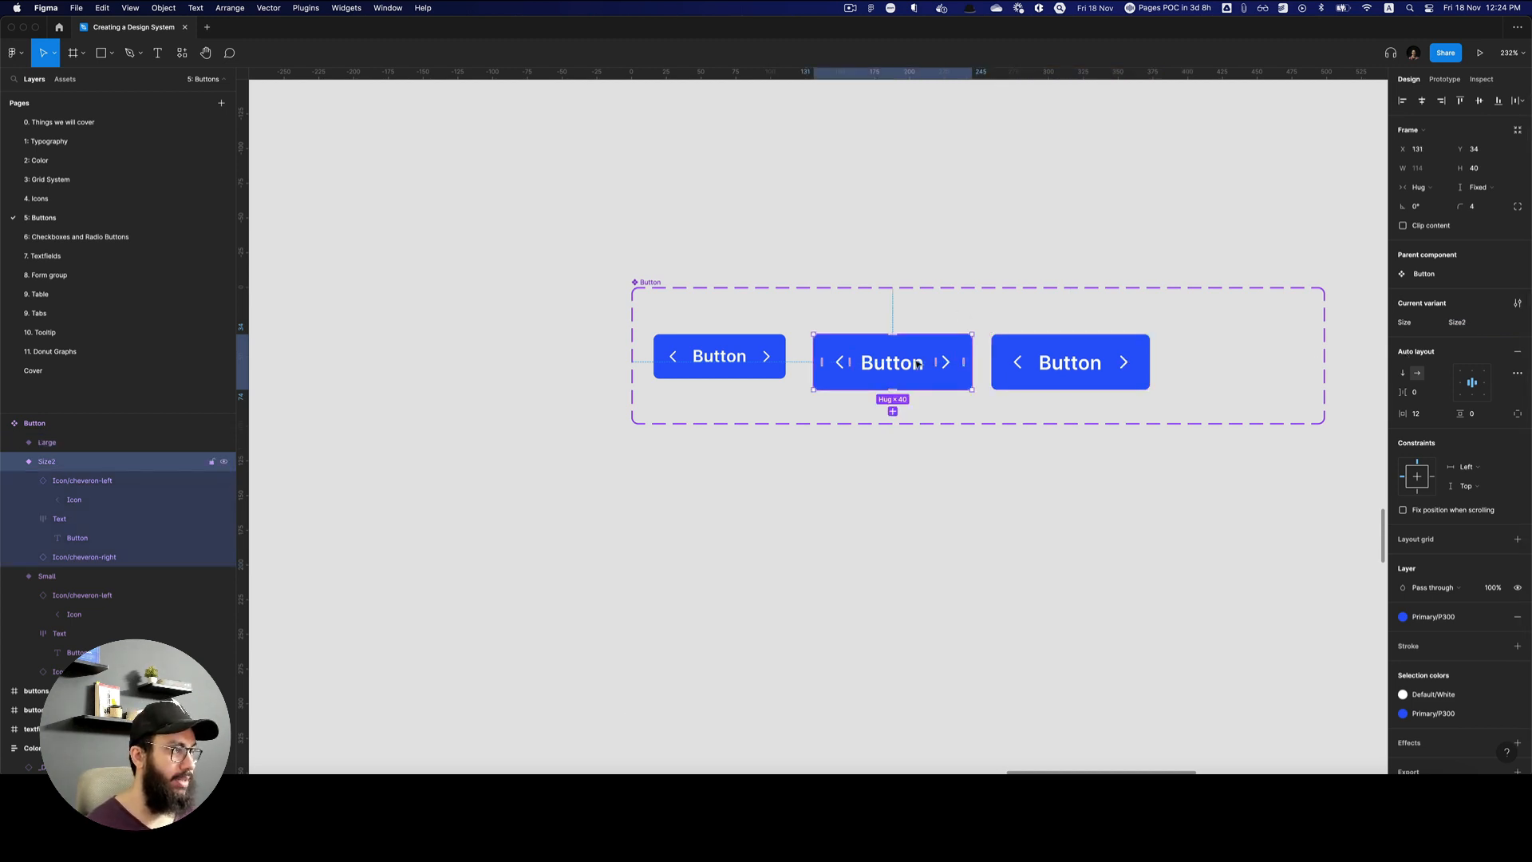
pyautogui.click(1476, 327)
pyautogui.write('Mediu')
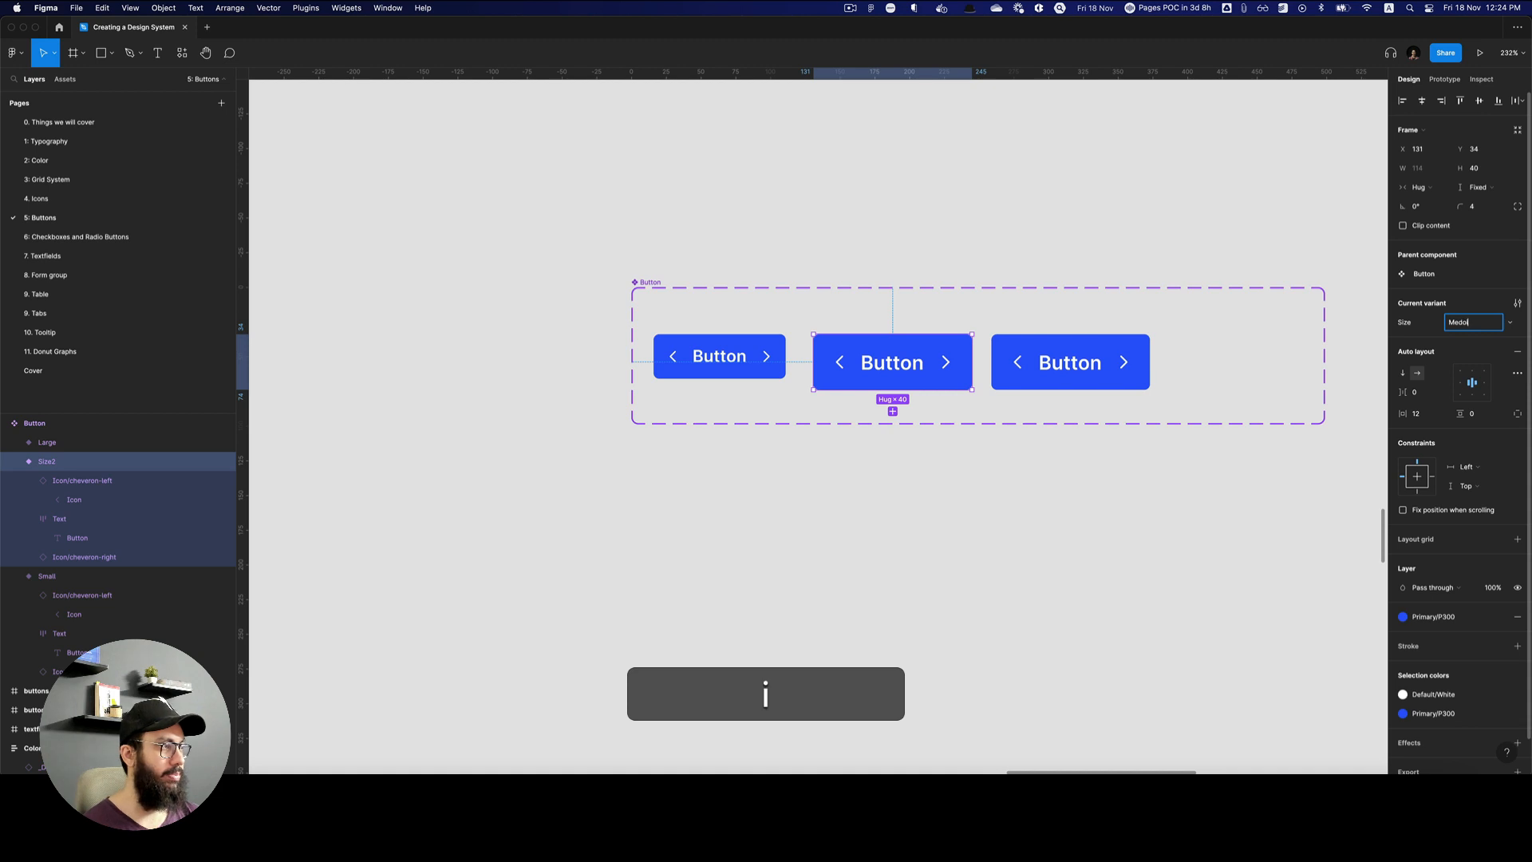
pyautogui.write('m')
pyautogui.press('Return')
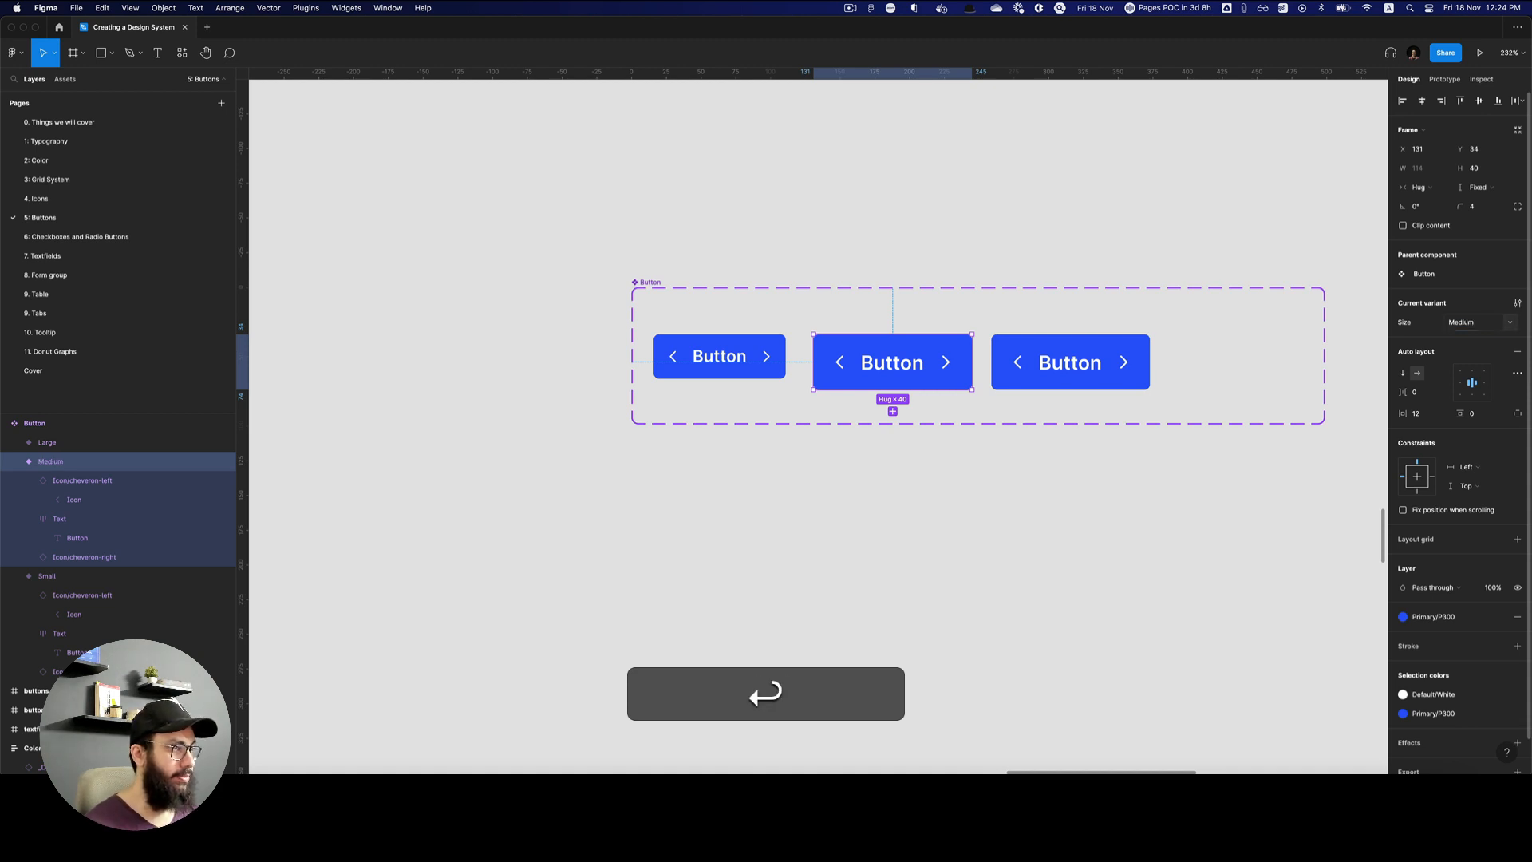
# Set the Large variant's height to 48 and apply the Large Semibold 16/120 text style to its label.
pyautogui.click(1007, 378)
pyautogui.press('super+shift+Down')
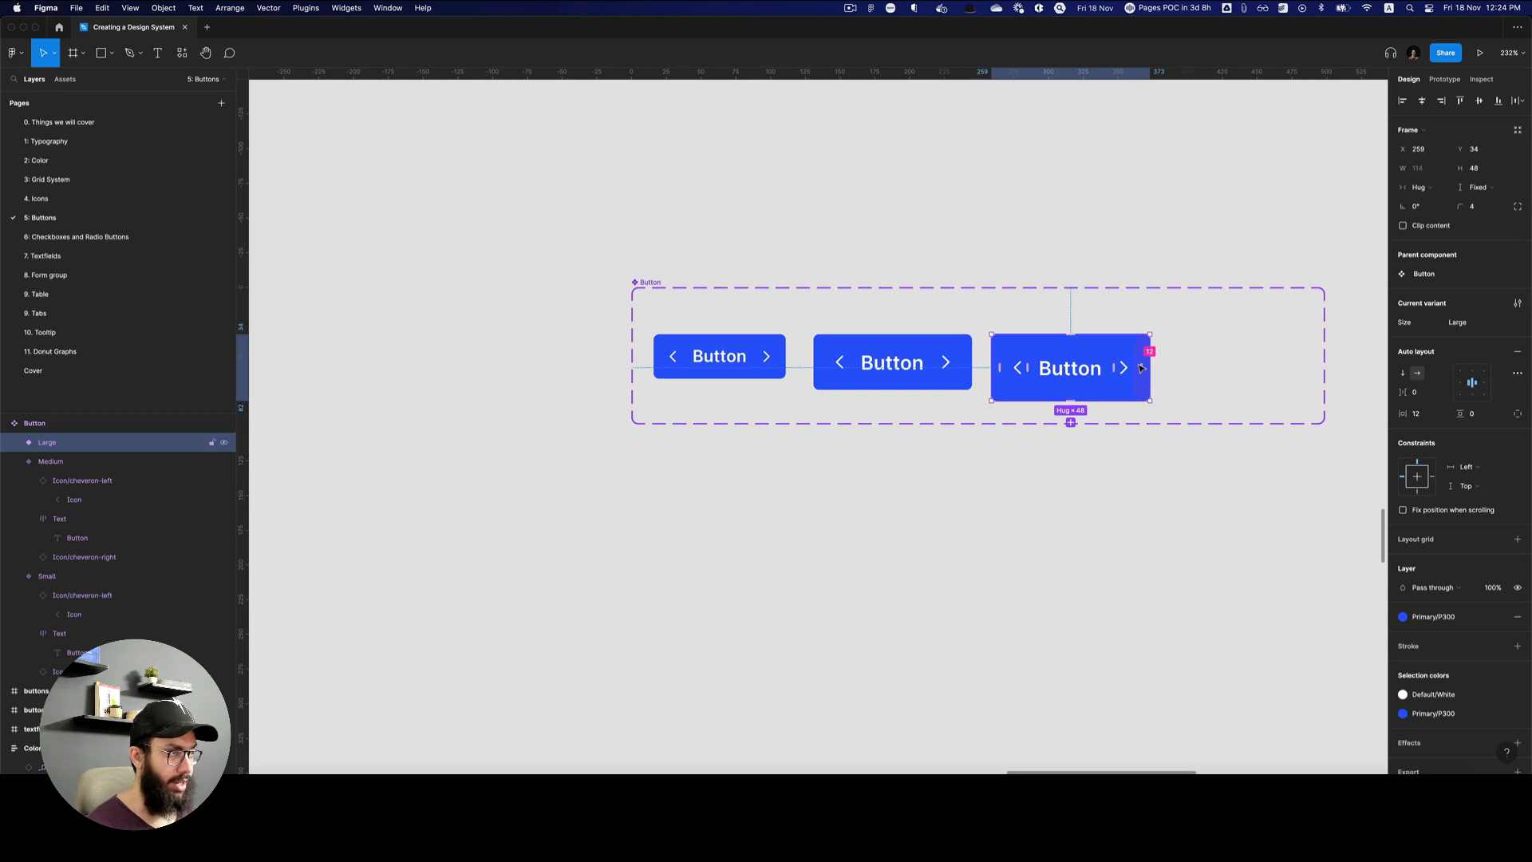
pyautogui.keyDown('super'); pyautogui.click(1069, 371); pyautogui.keyUp('super')
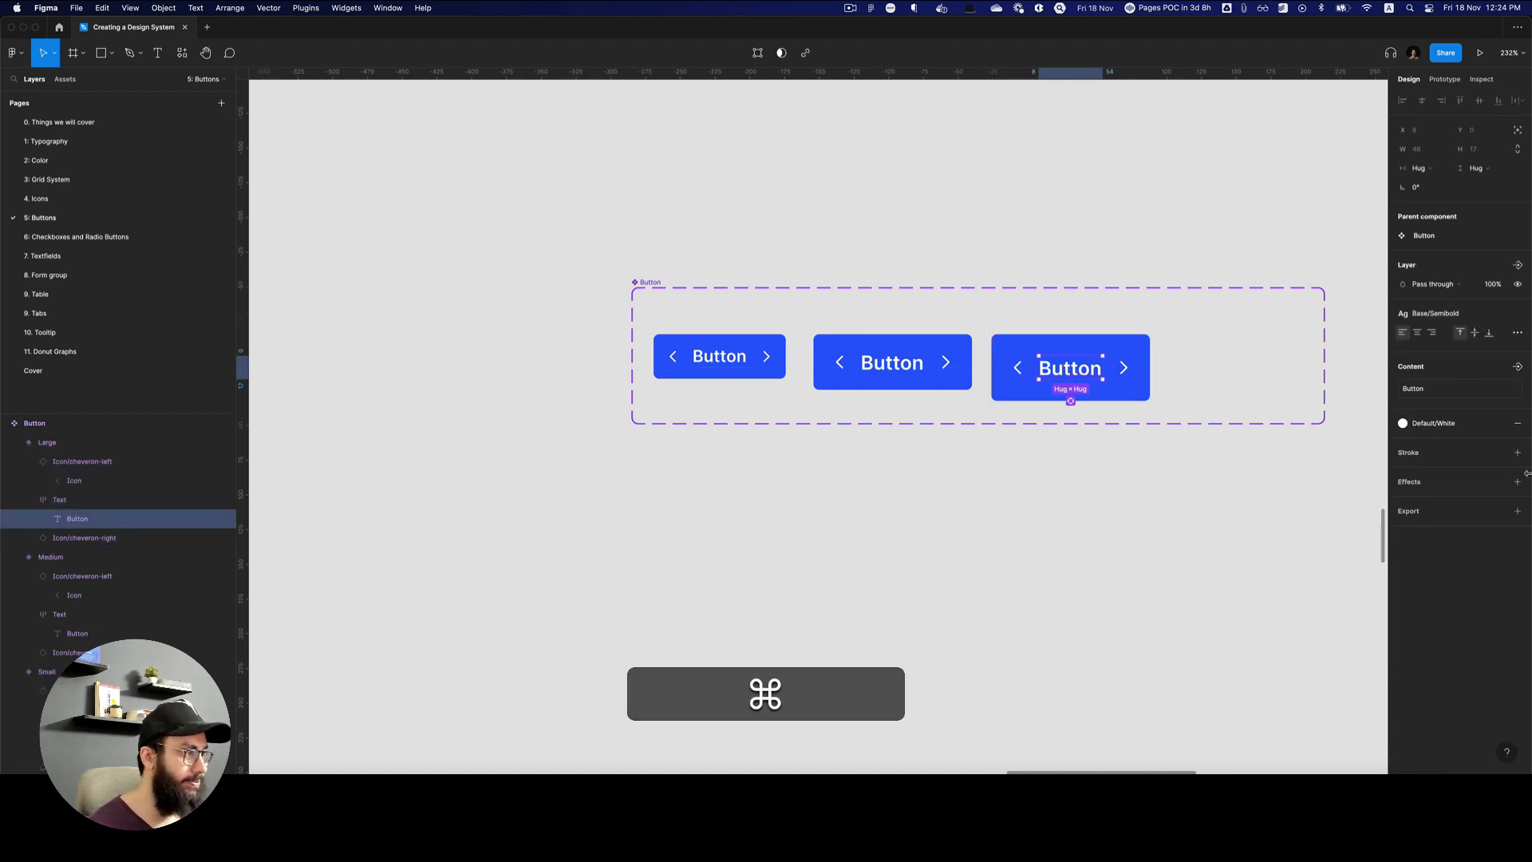
pyautogui.click(1452, 312)
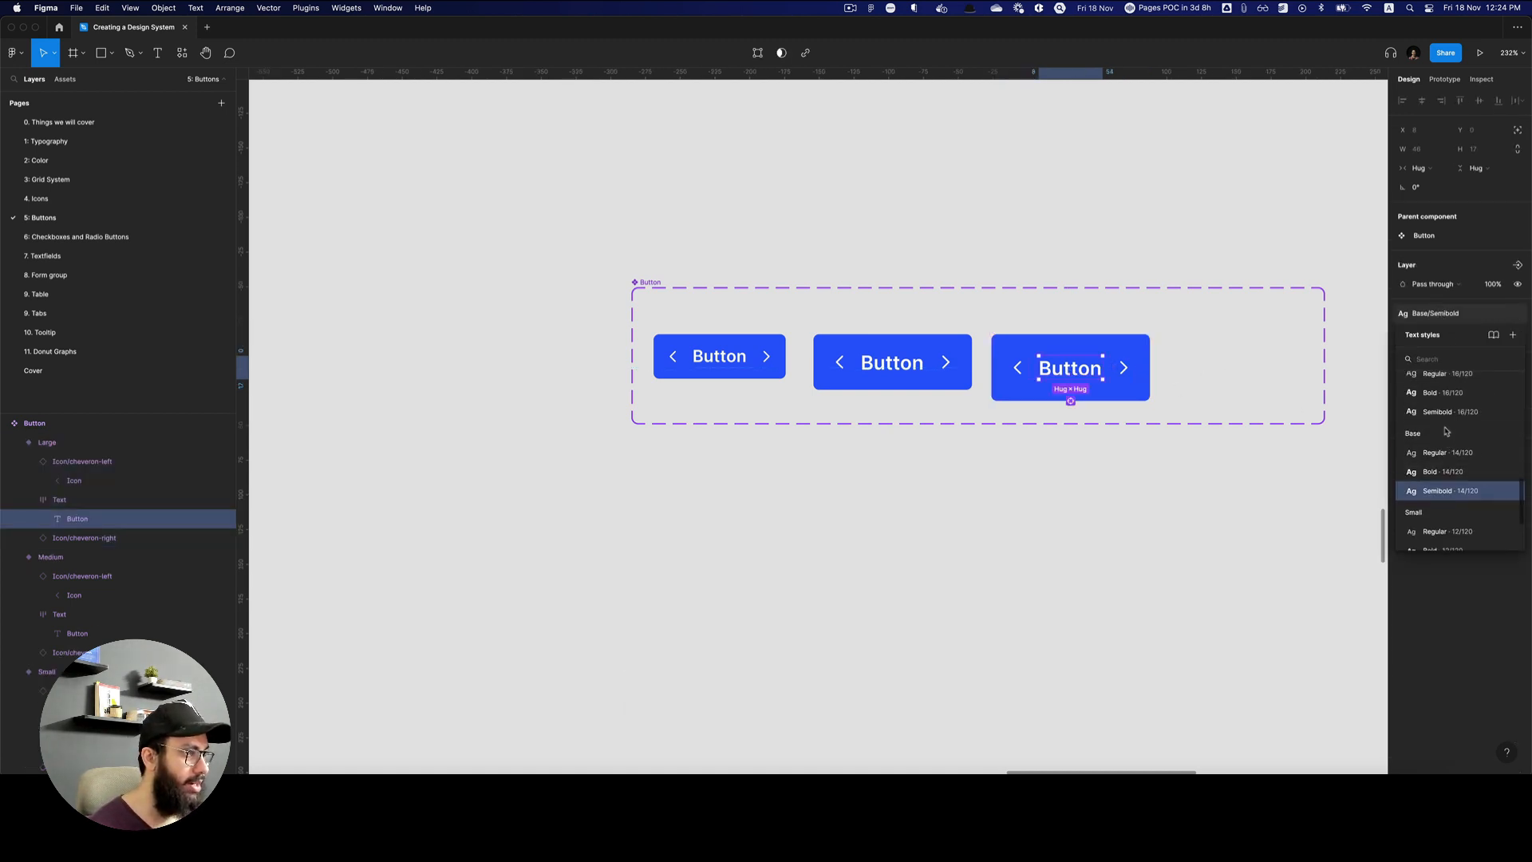
pyautogui.click(1454, 415)
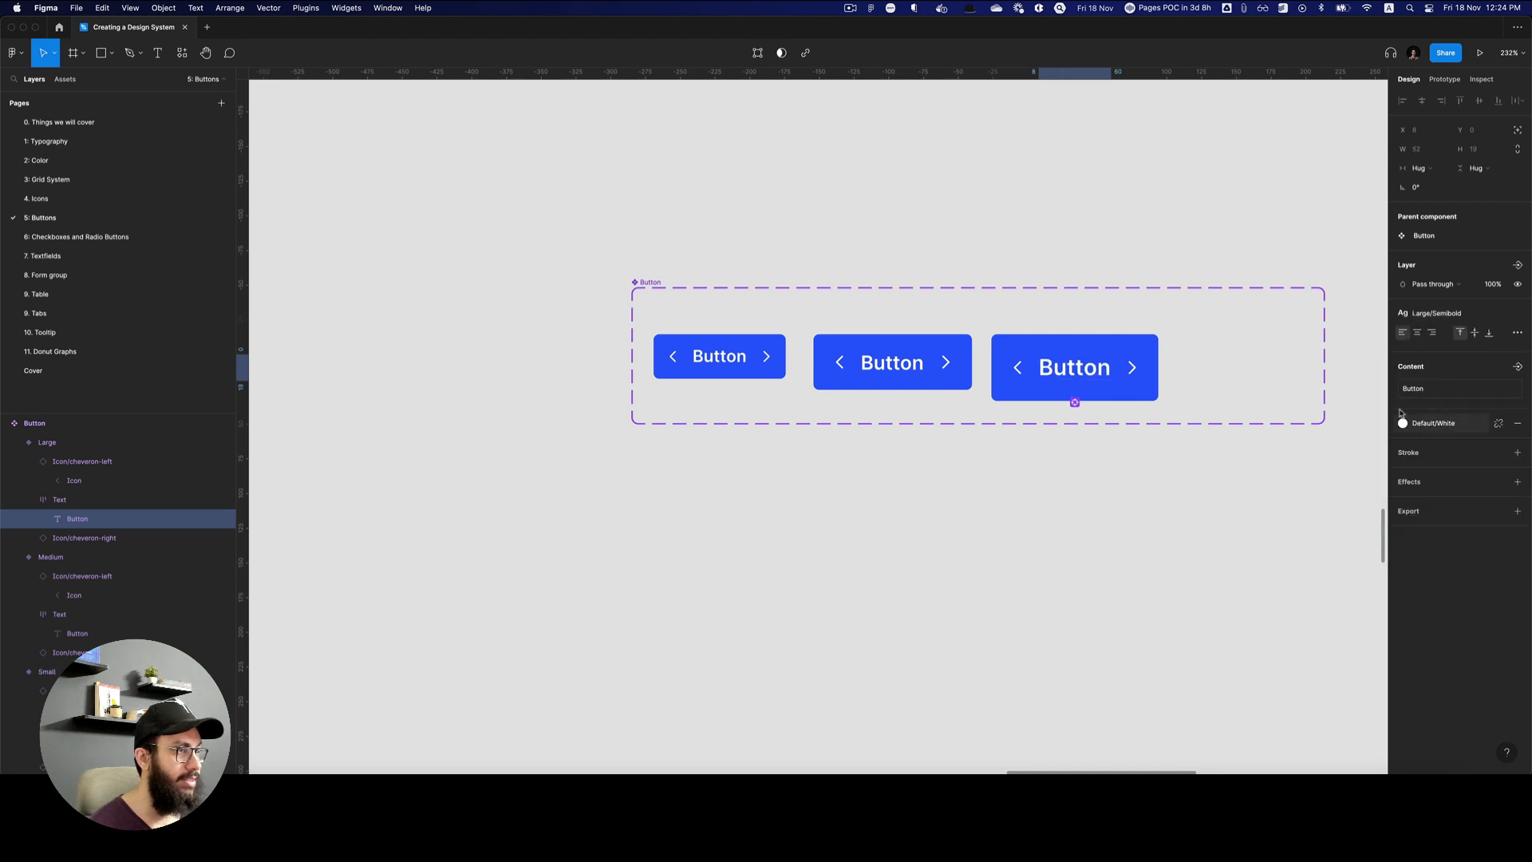
# Scale the Large variant's right and left chevron icons to a width of 16.
pyautogui.click(1131, 371)
pyautogui.press('k')
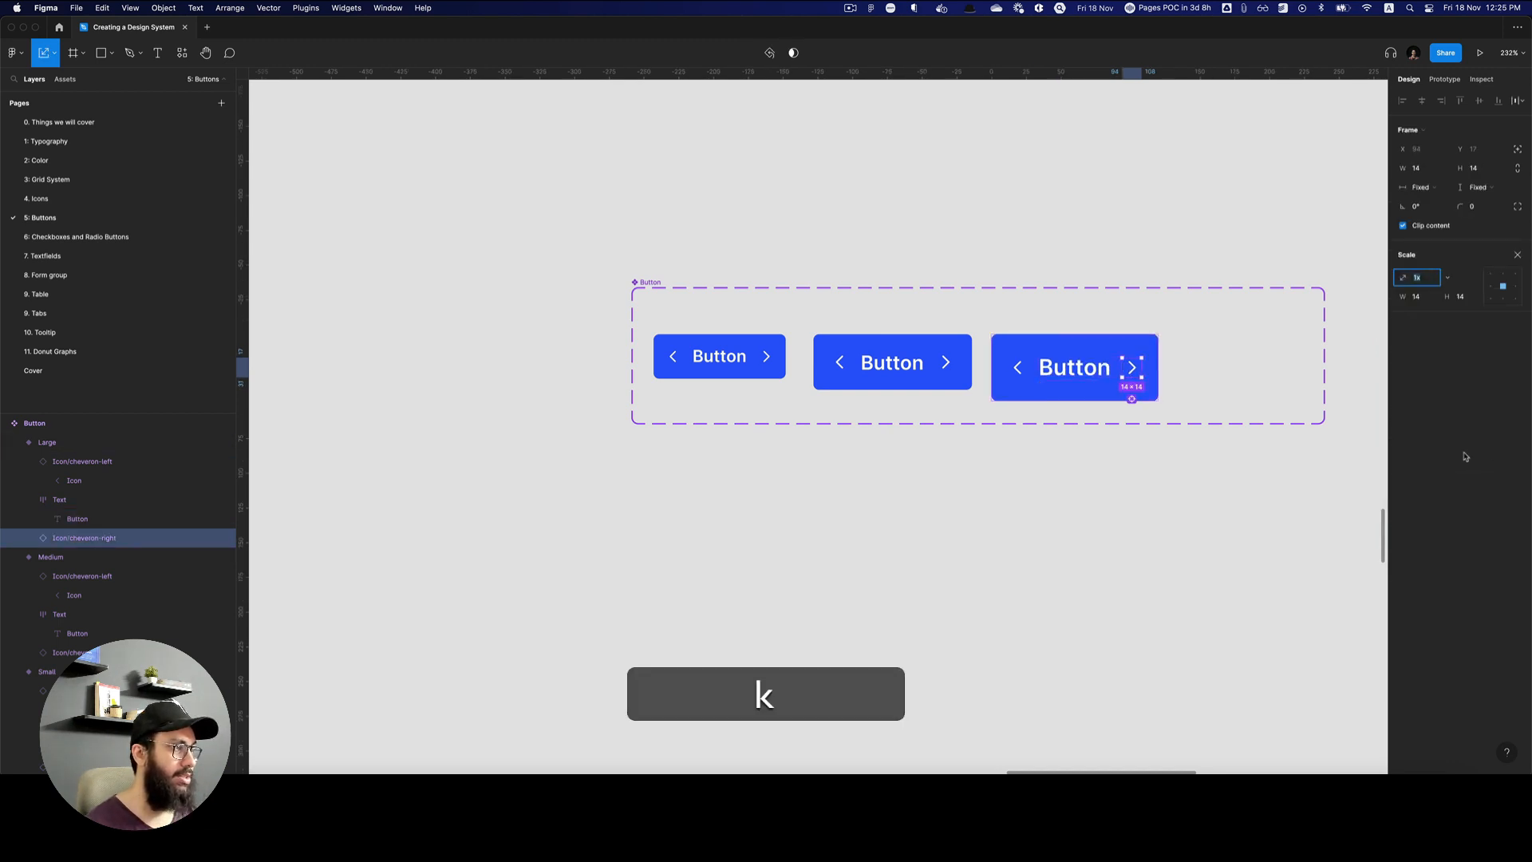
pyautogui.press('Tab')
pyautogui.press('Return')
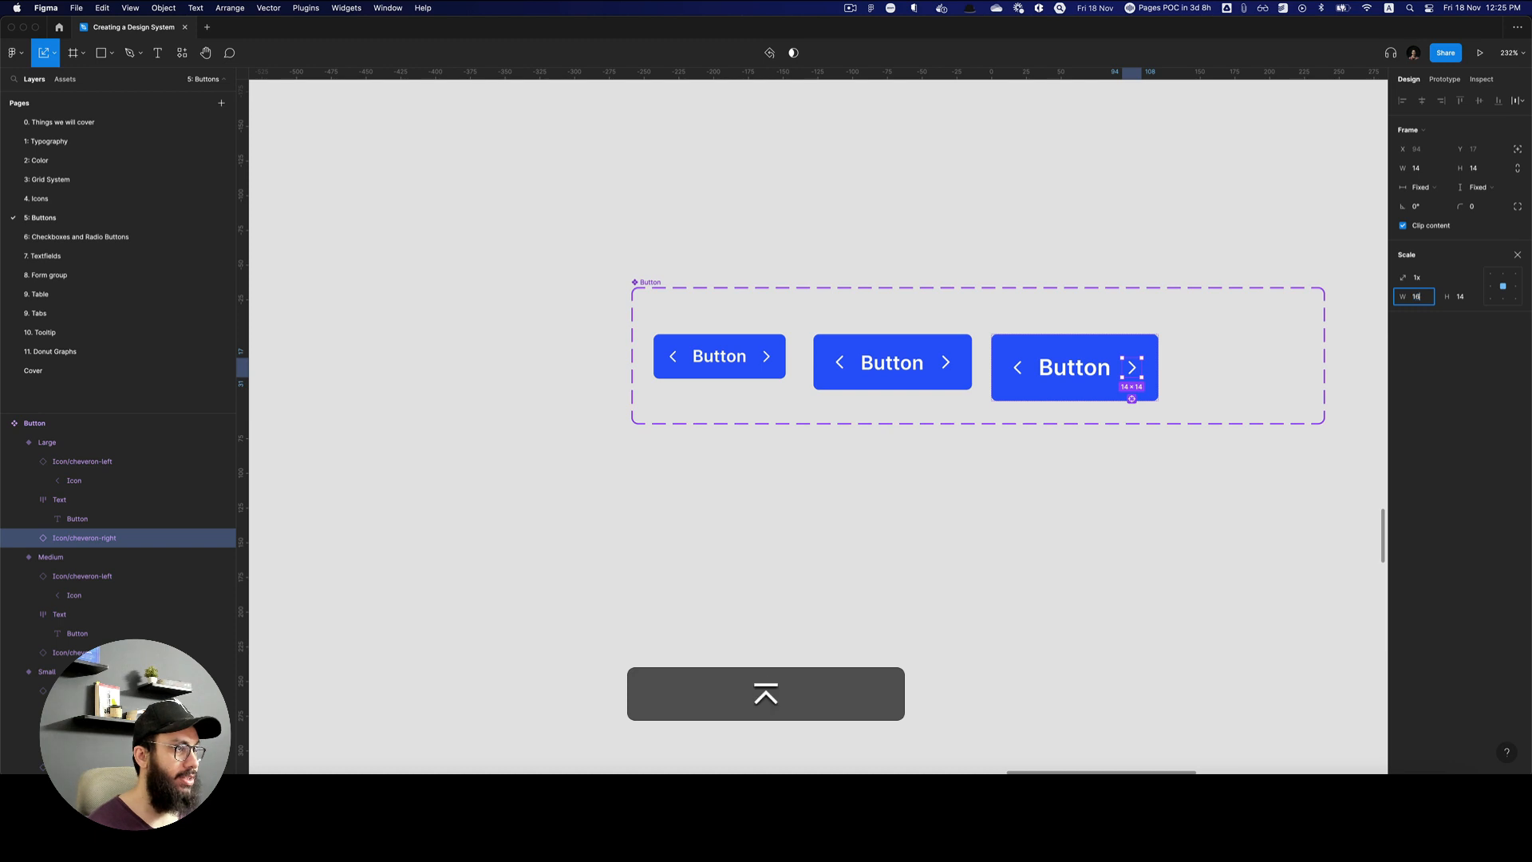
pyautogui.click(1025, 375)
pyautogui.press('k')
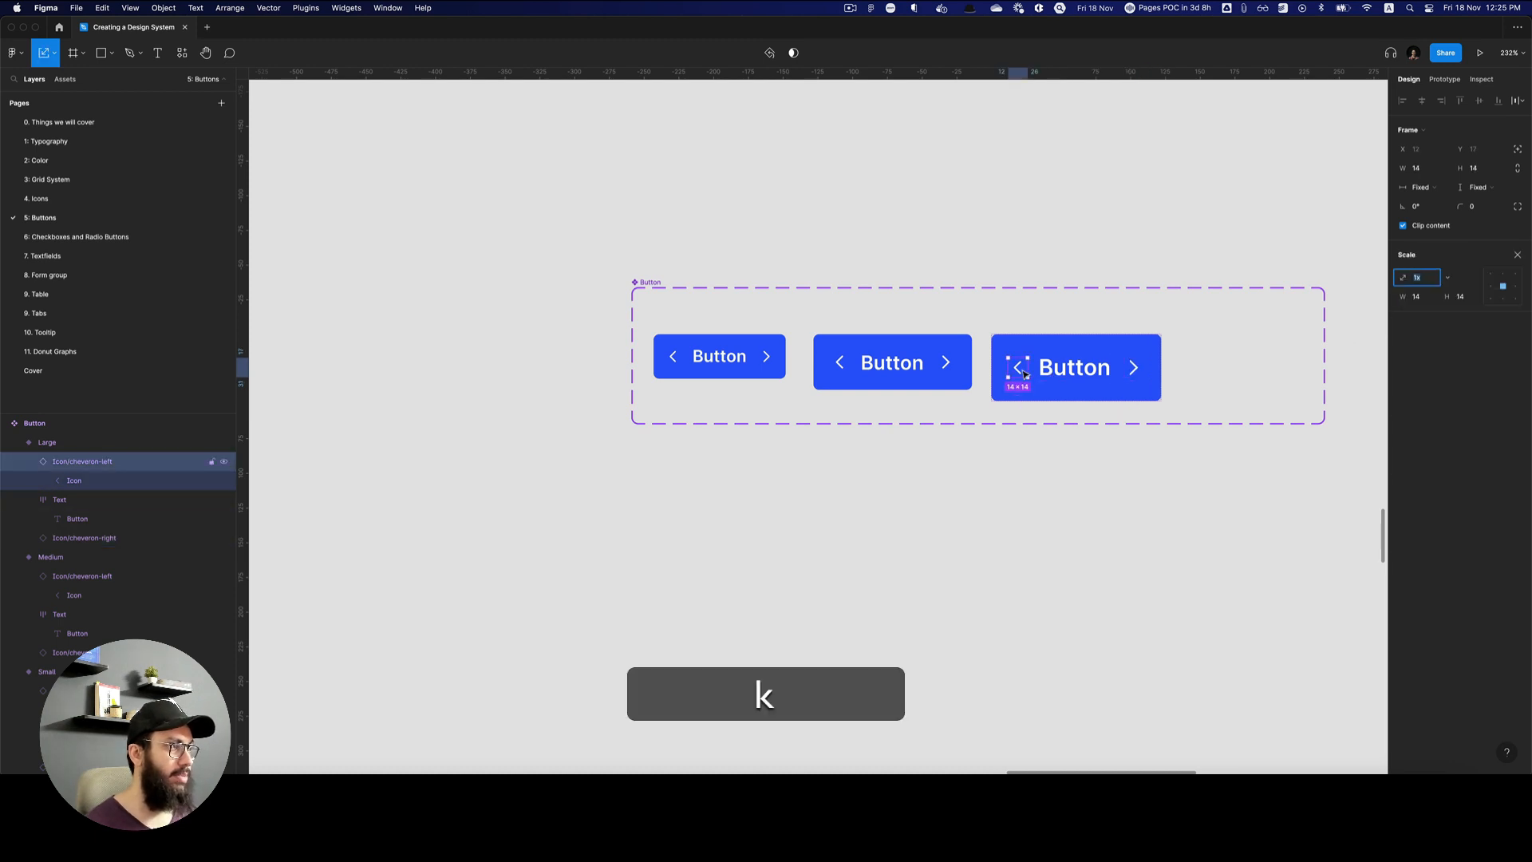
pyautogui.press('Tab')
pyautogui.write('16')
pyautogui.press('Return')
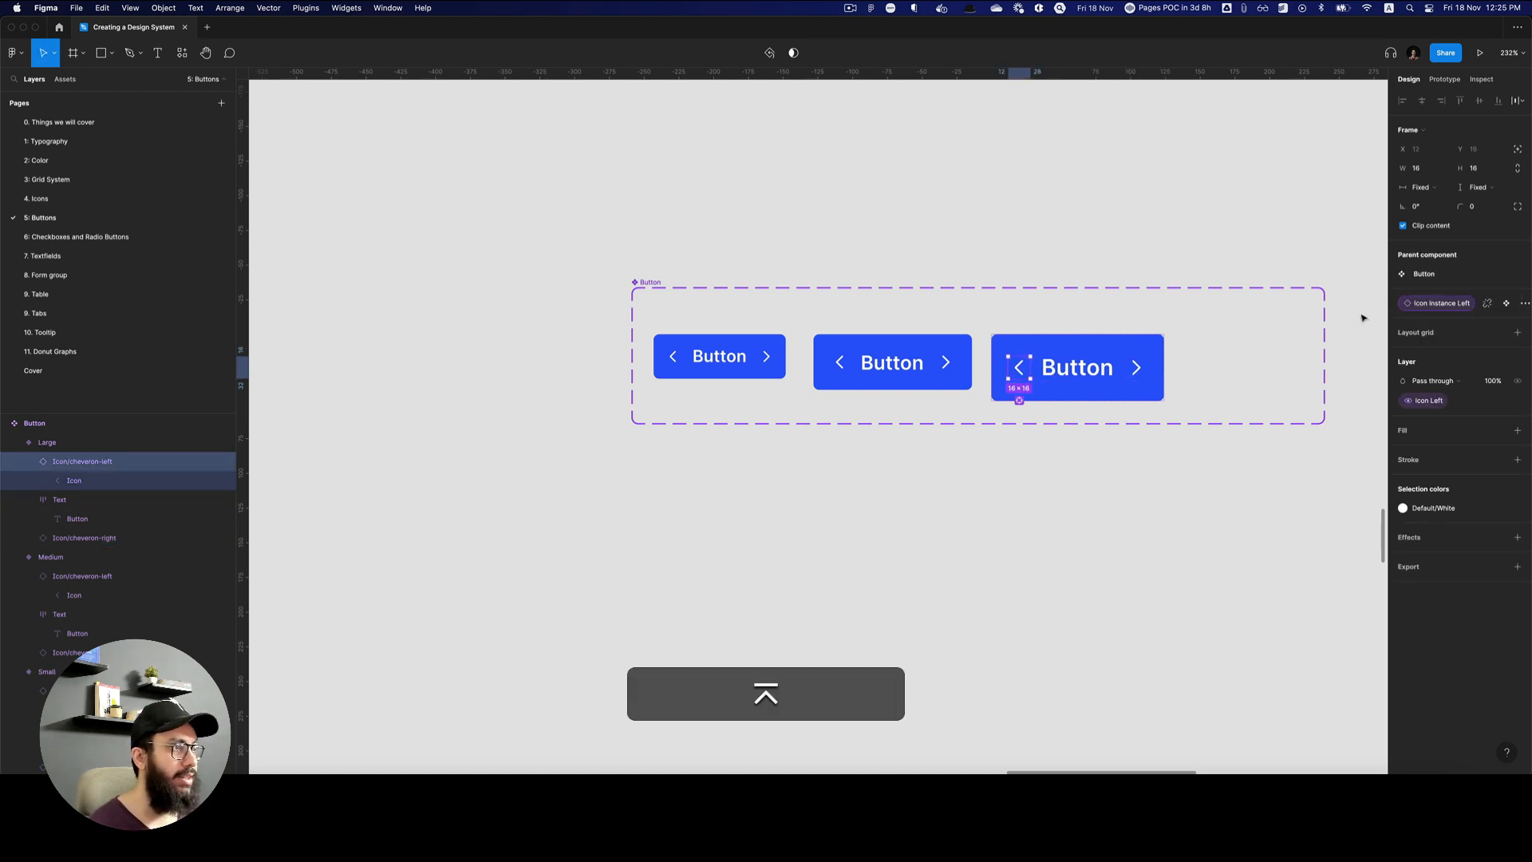
# Set the Large variant's horizontal auto layout padding to 14.
pyautogui.click(1132, 369)
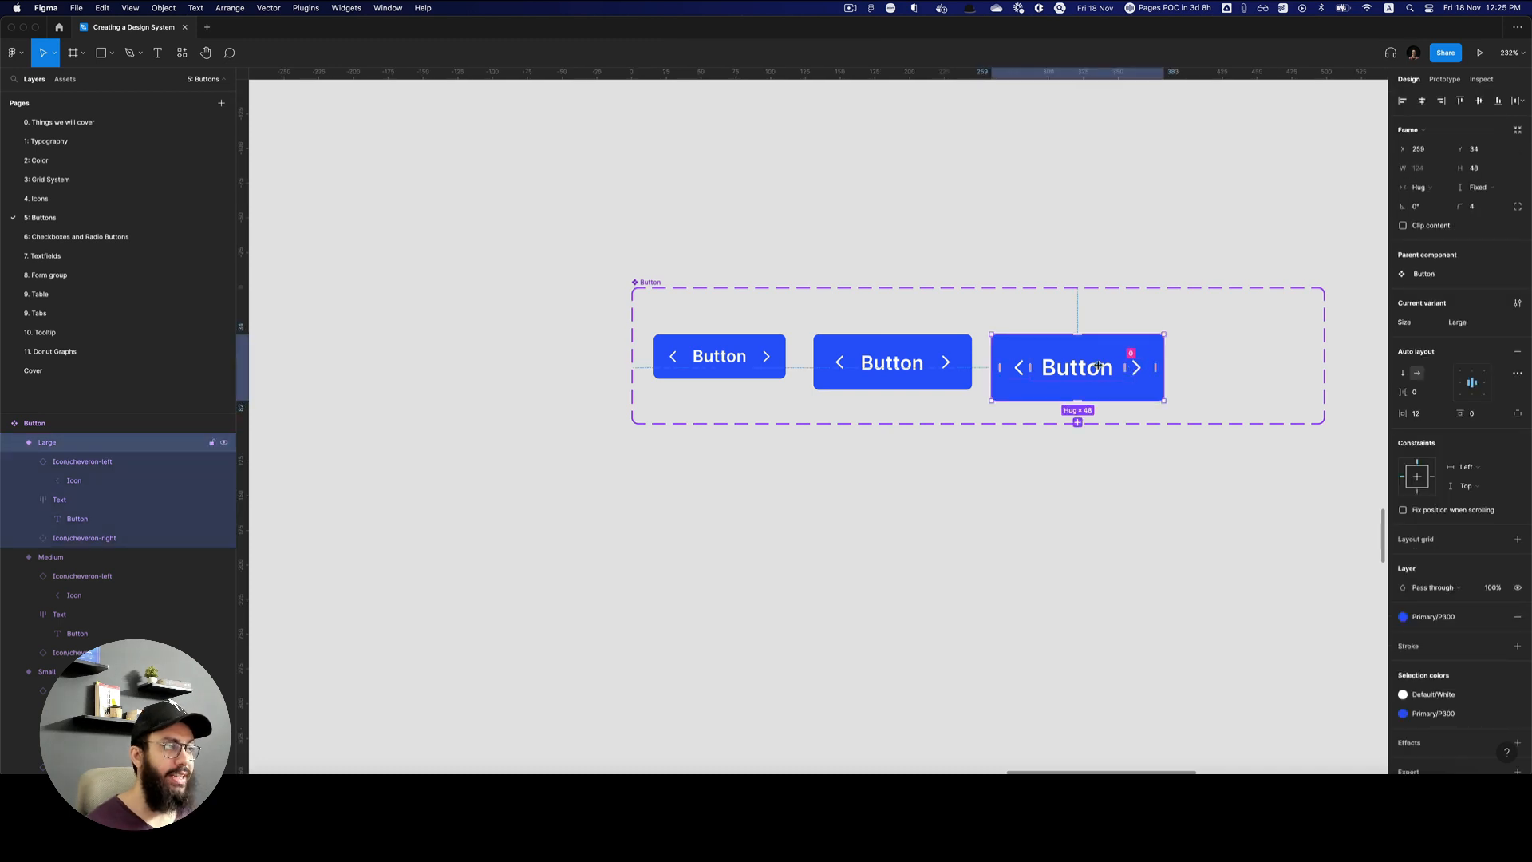
pyautogui.doubleClick(1069, 369)
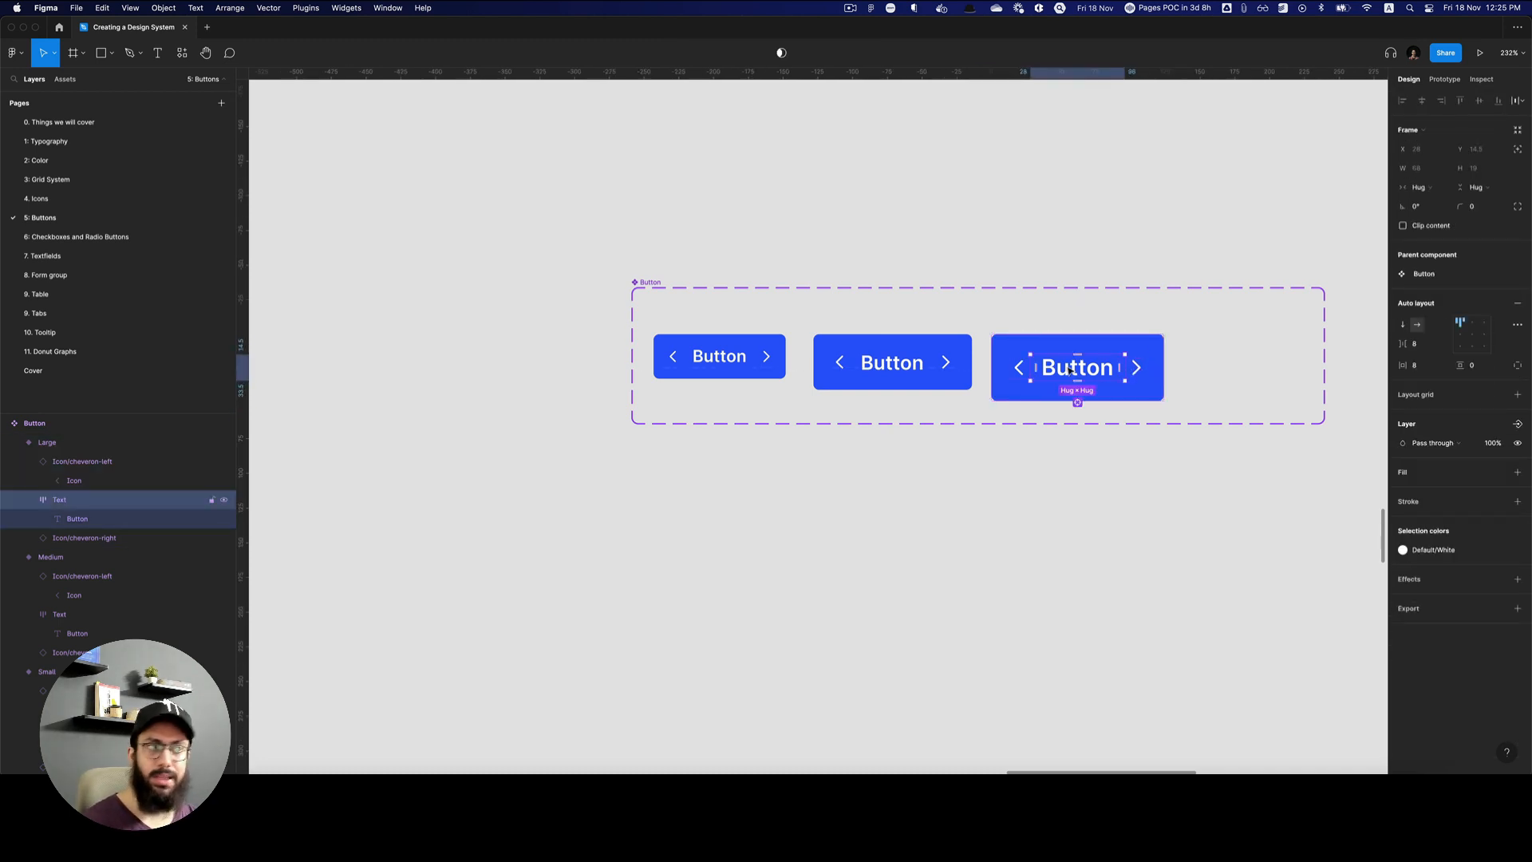
pyautogui.click(1015, 372)
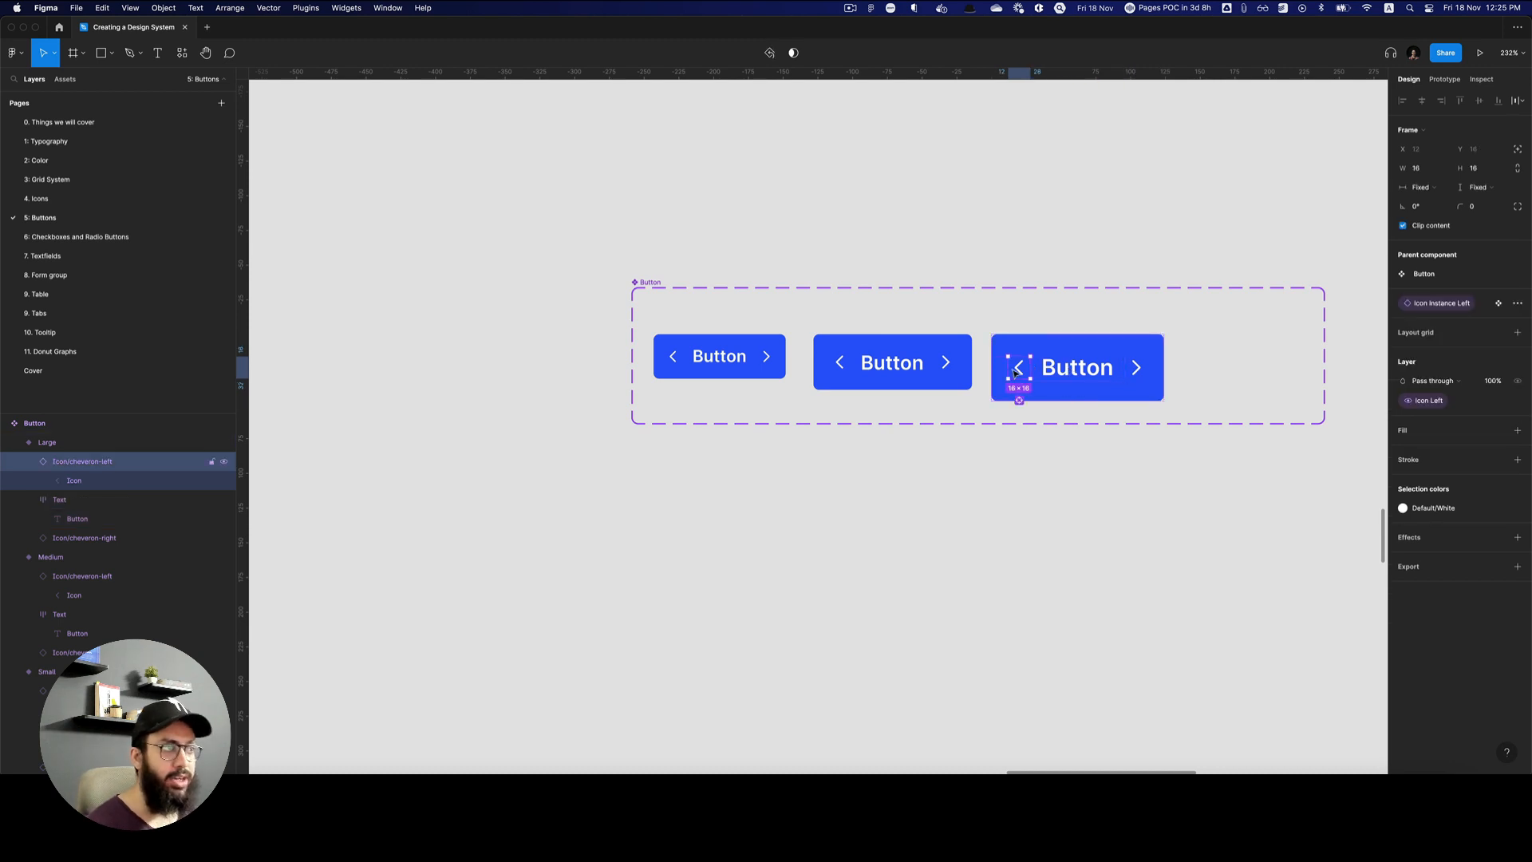
pyautogui.click(1071, 348)
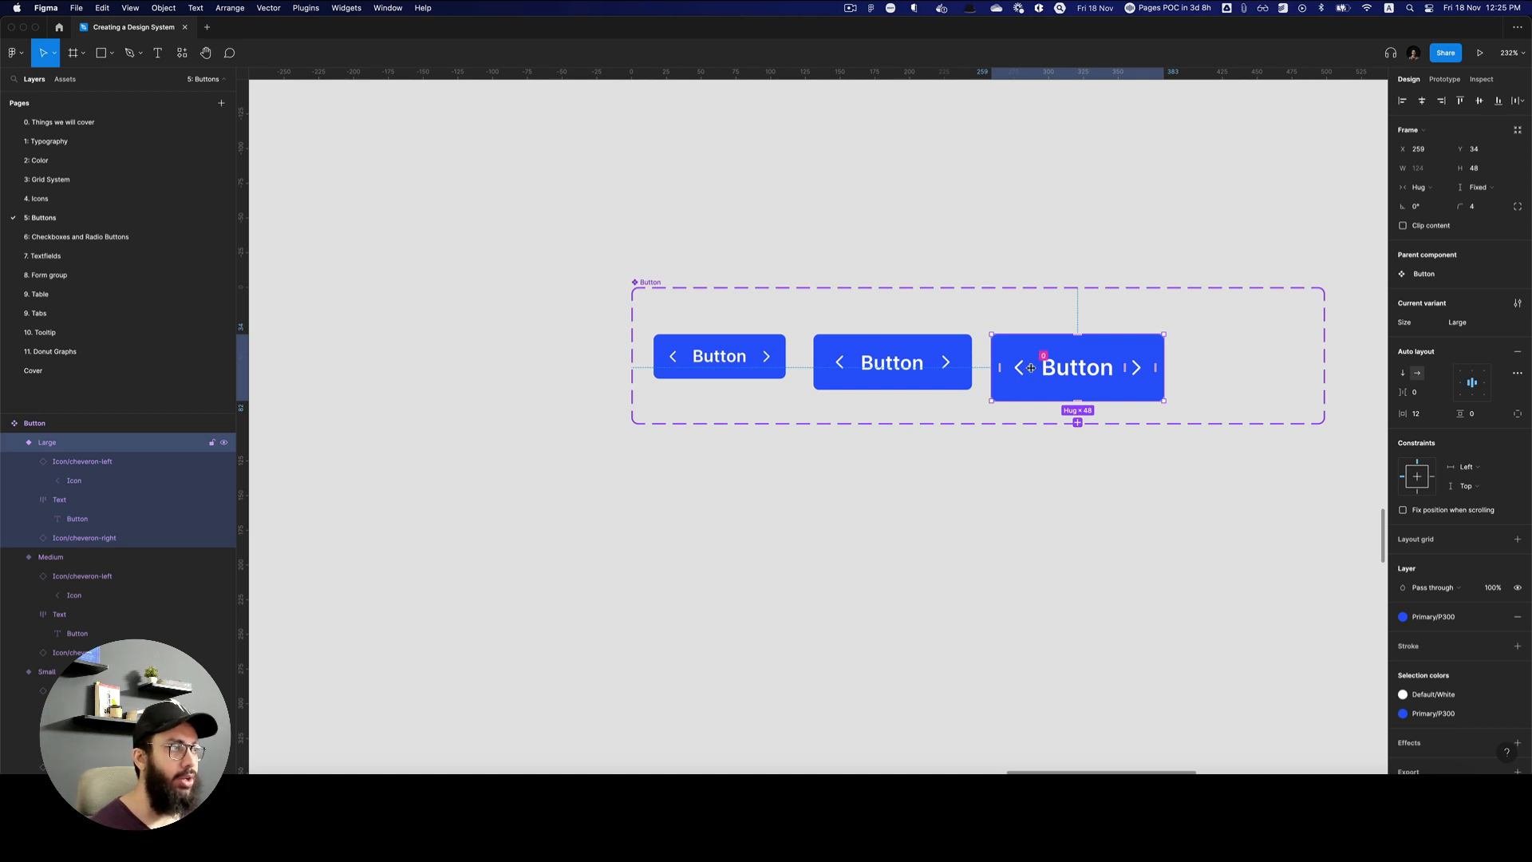
pyautogui.click(1432, 412)
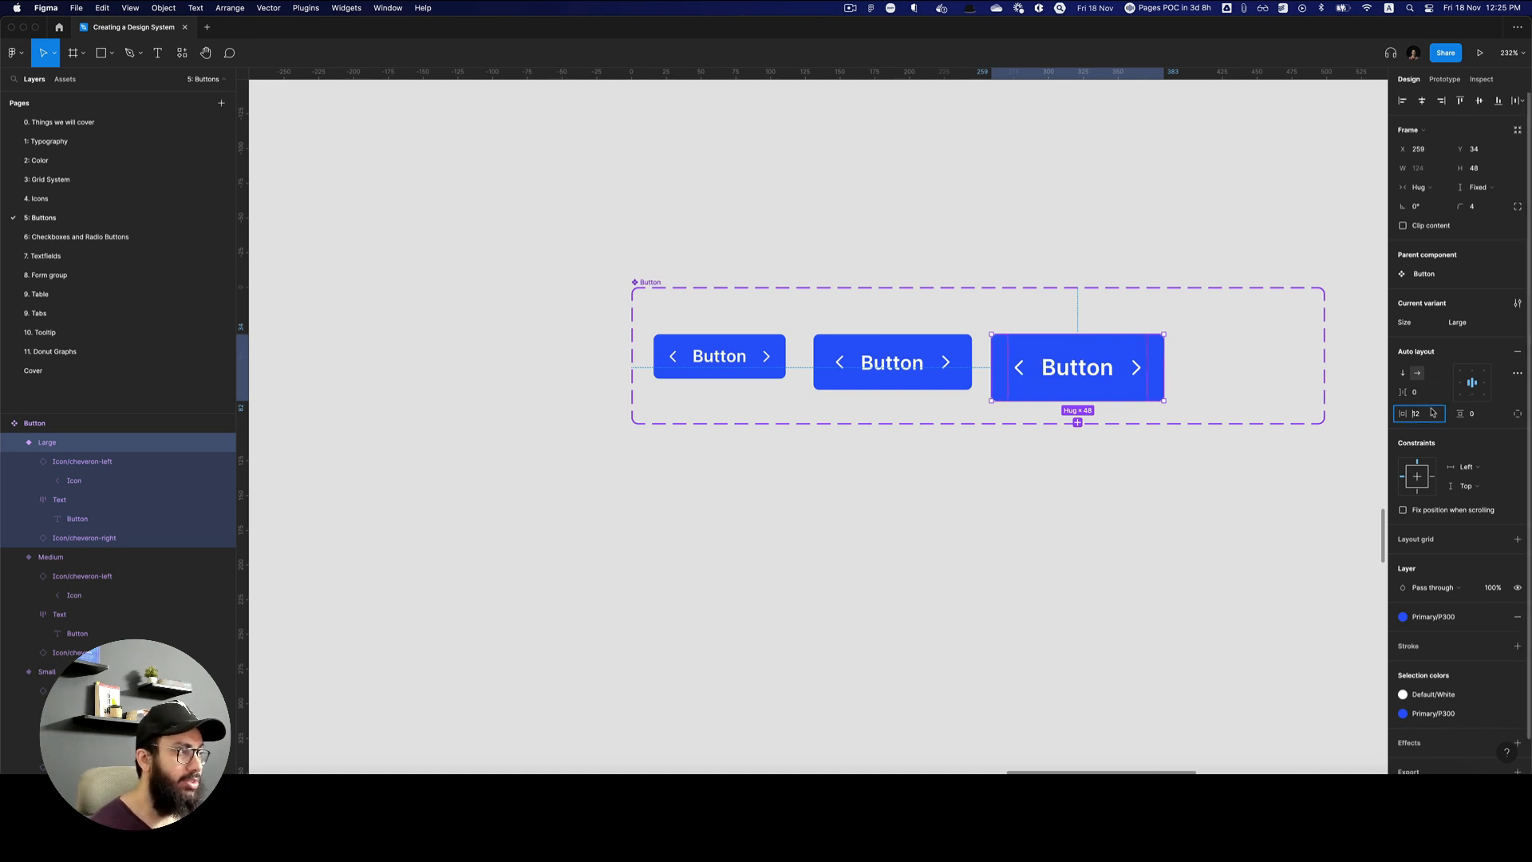
pyautogui.write('16')
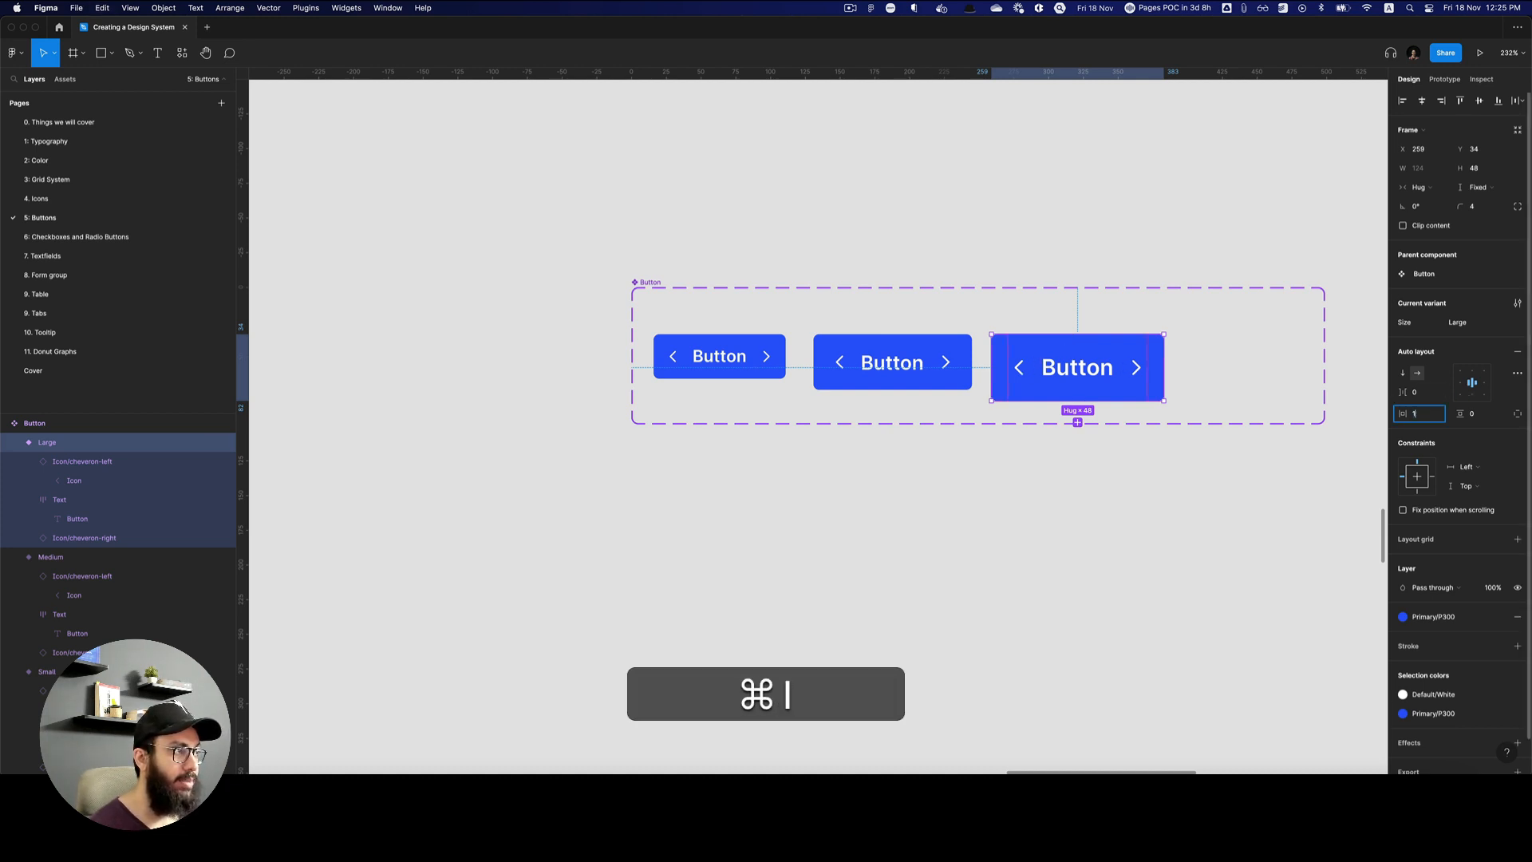
pyautogui.press('Return')
# Set the horizontal padding of the Large variant's inner Text frame to 12.
pyautogui.click(1117, 377)
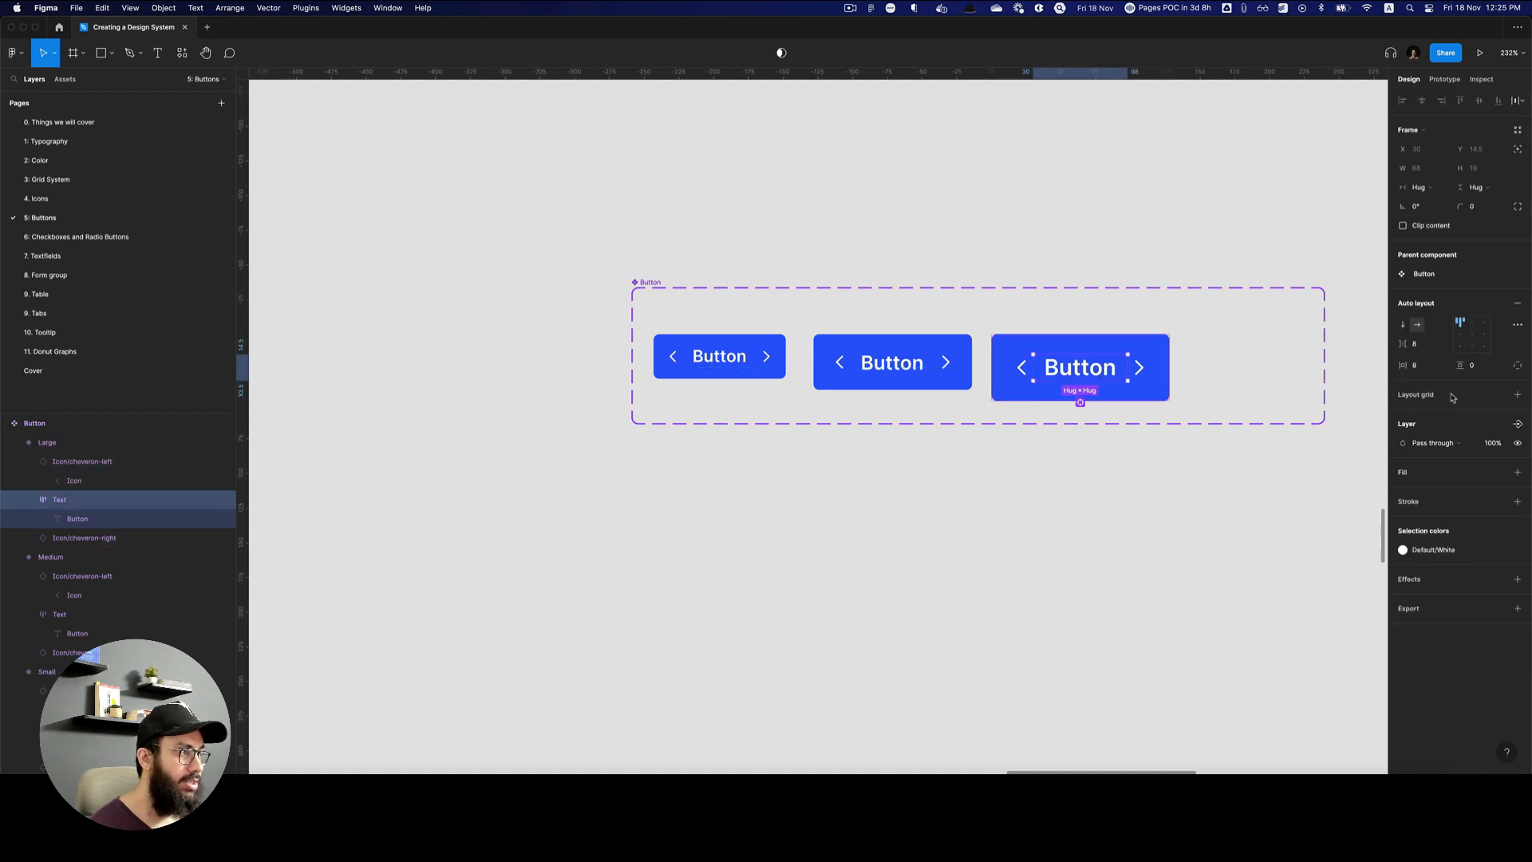
pyautogui.click(1428, 367)
pyautogui.write('12')
pyautogui.press('Return')
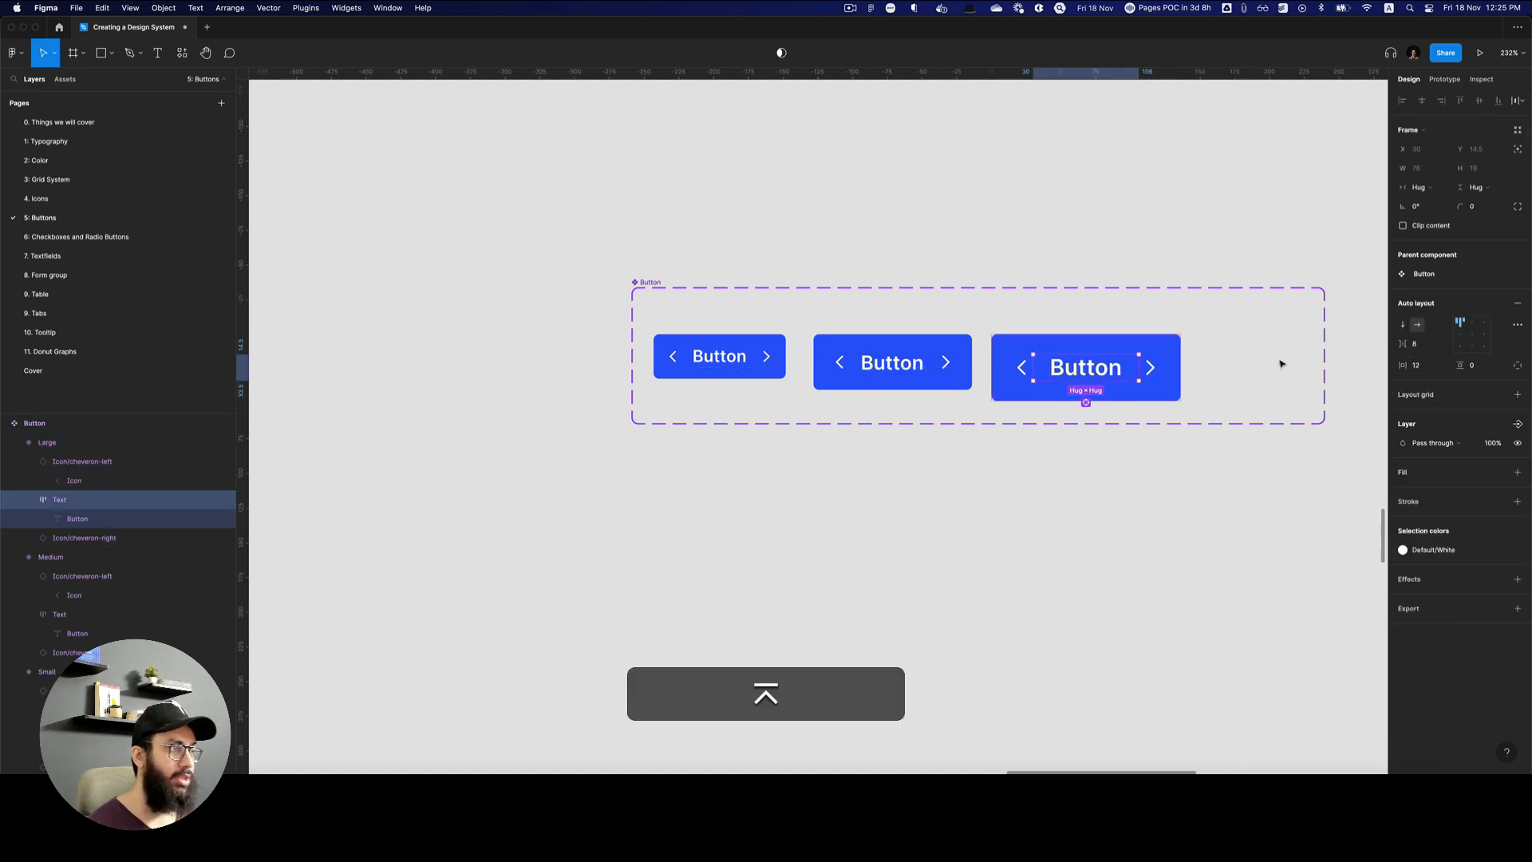
pyautogui.press('Escape')
pyautogui.click(1035, 363)
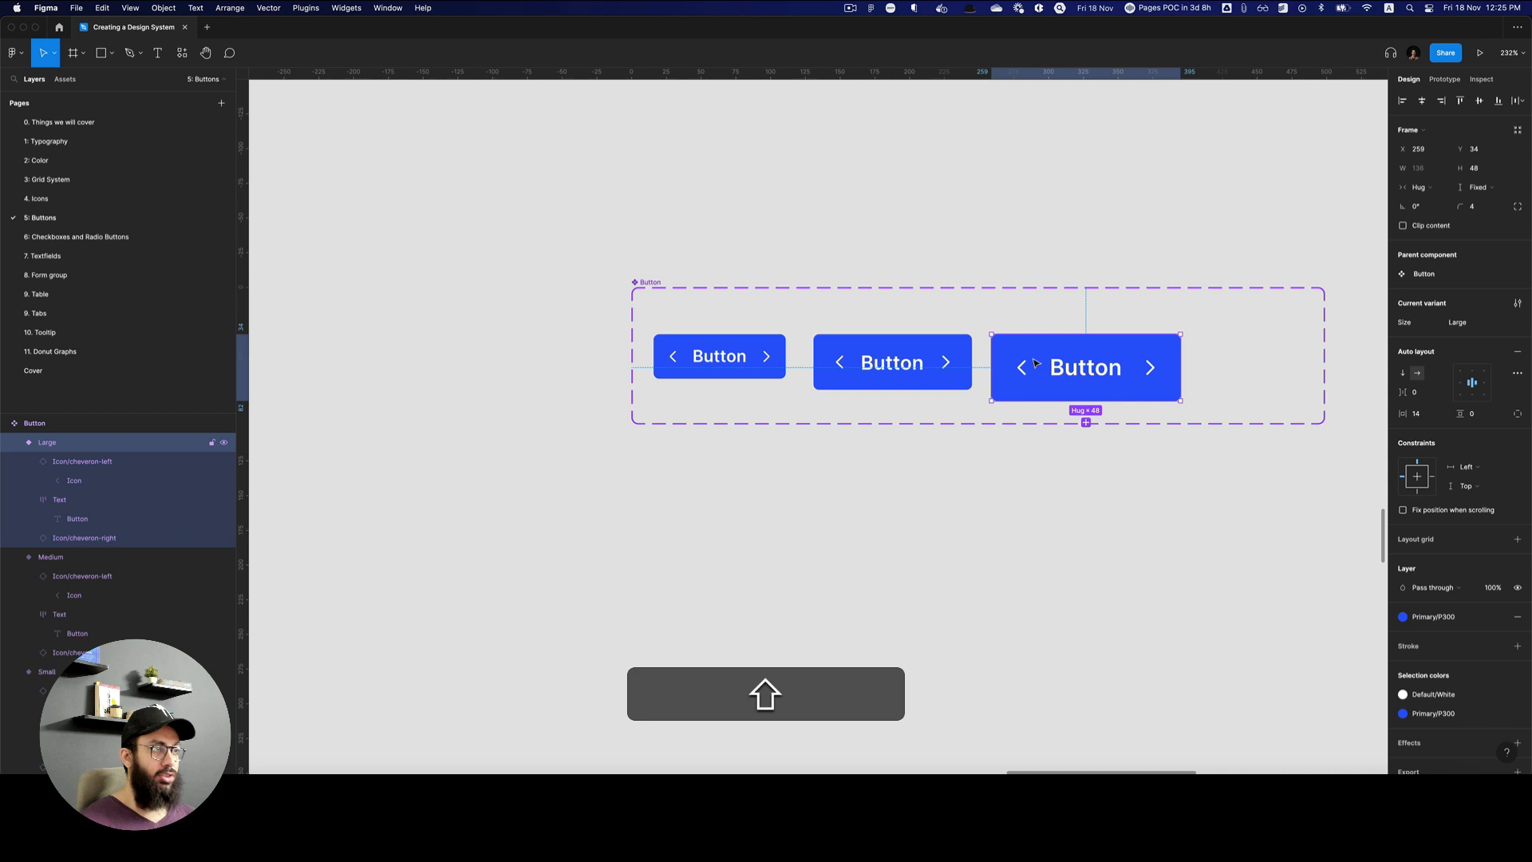
# Test a temporary Medium button instance below the component set by hiding both icons and switching its Size to Large, and remove it.
pyautogui.click(778, 355)
pyautogui.moveTo(932, 359); pyautogui.dragTo(943, 496)
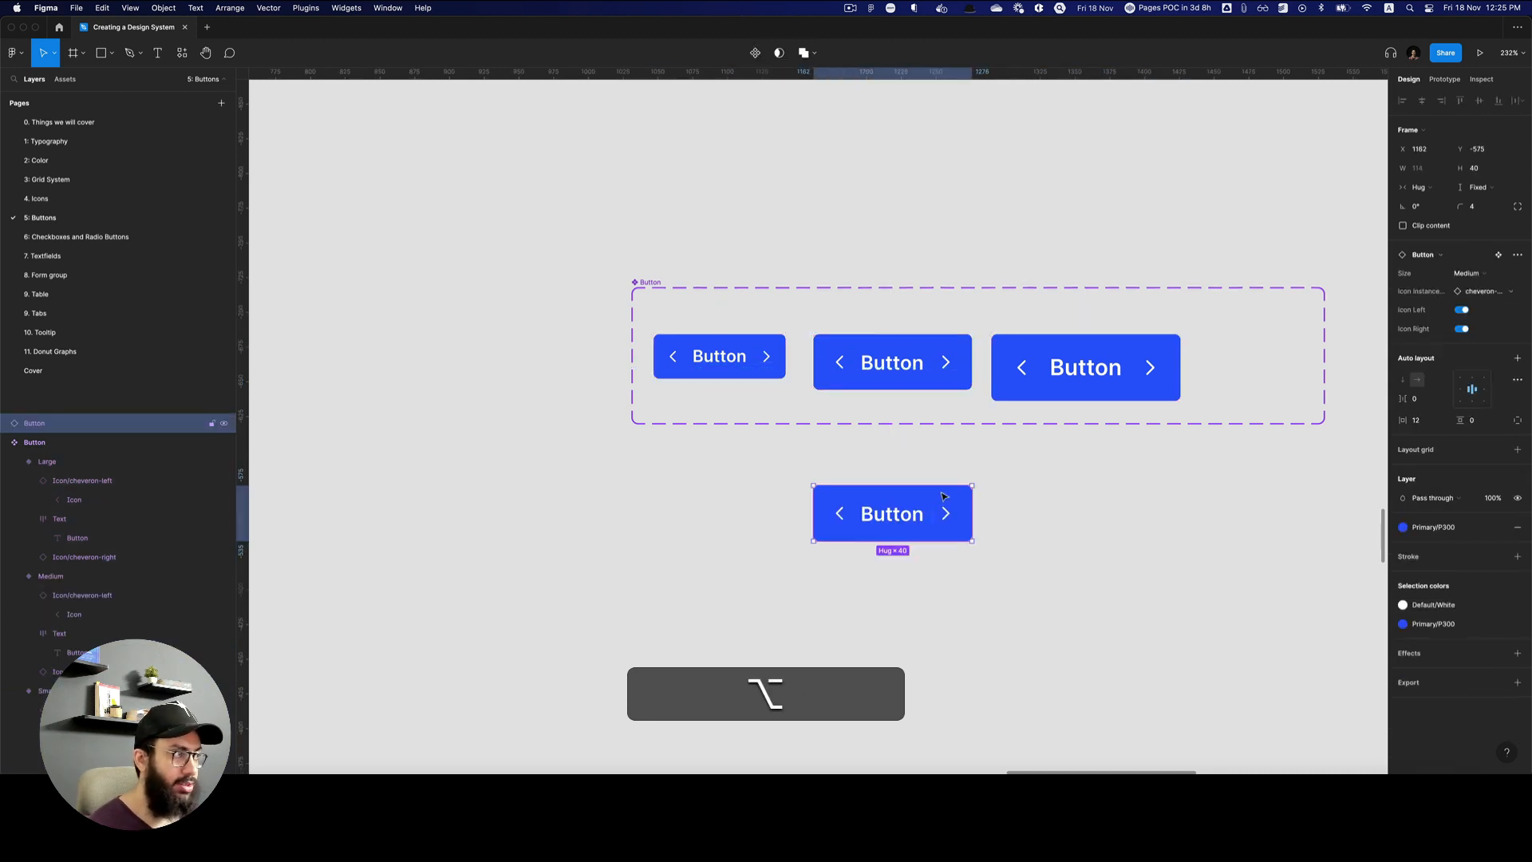
pyautogui.click(1461, 311)
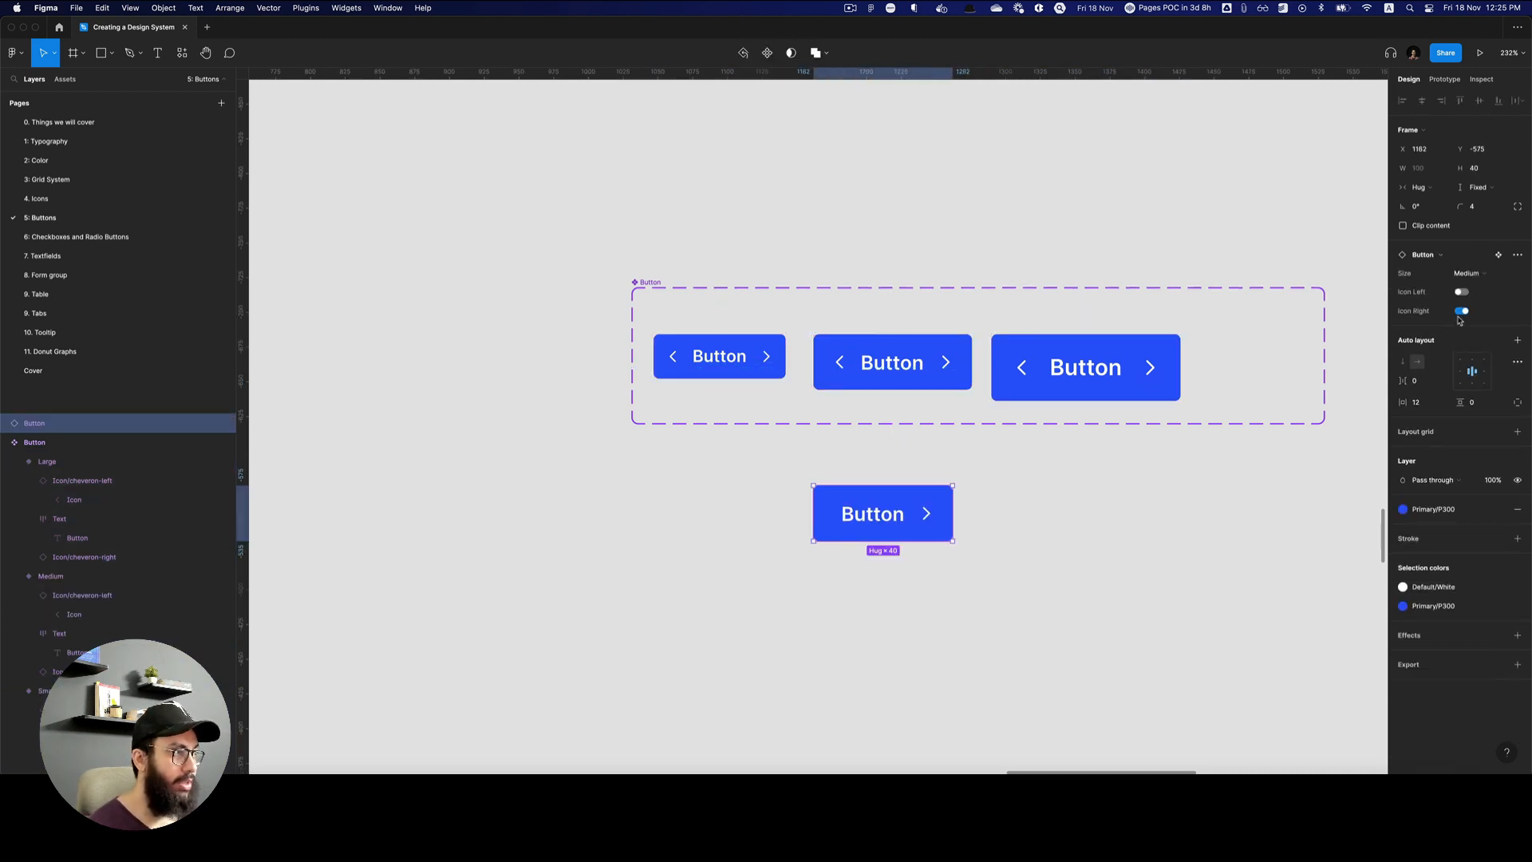
pyautogui.click(1462, 312)
pyautogui.click(1484, 274)
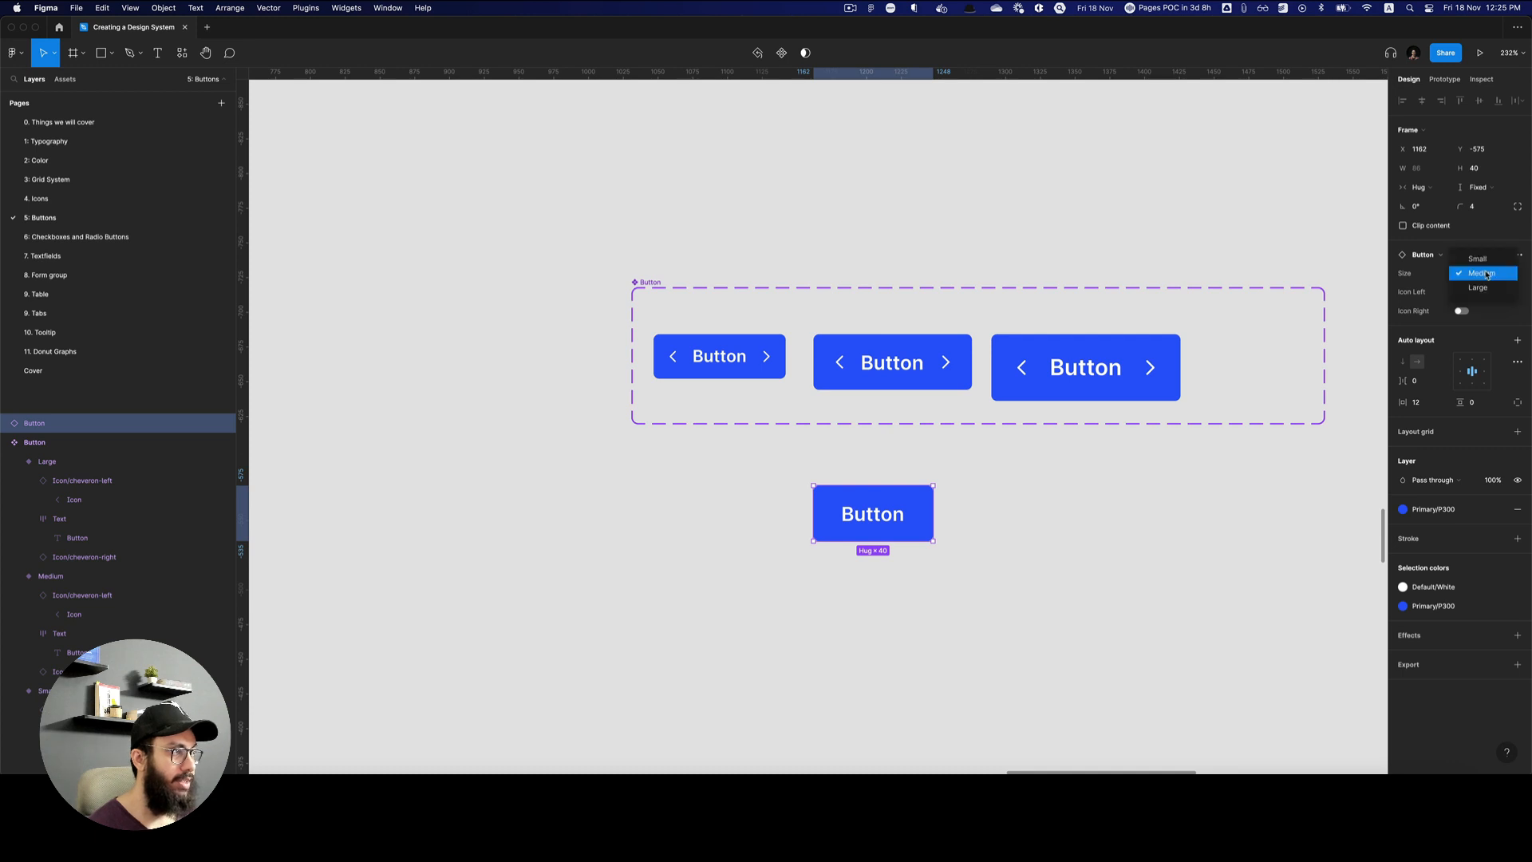
pyautogui.click(1481, 288)
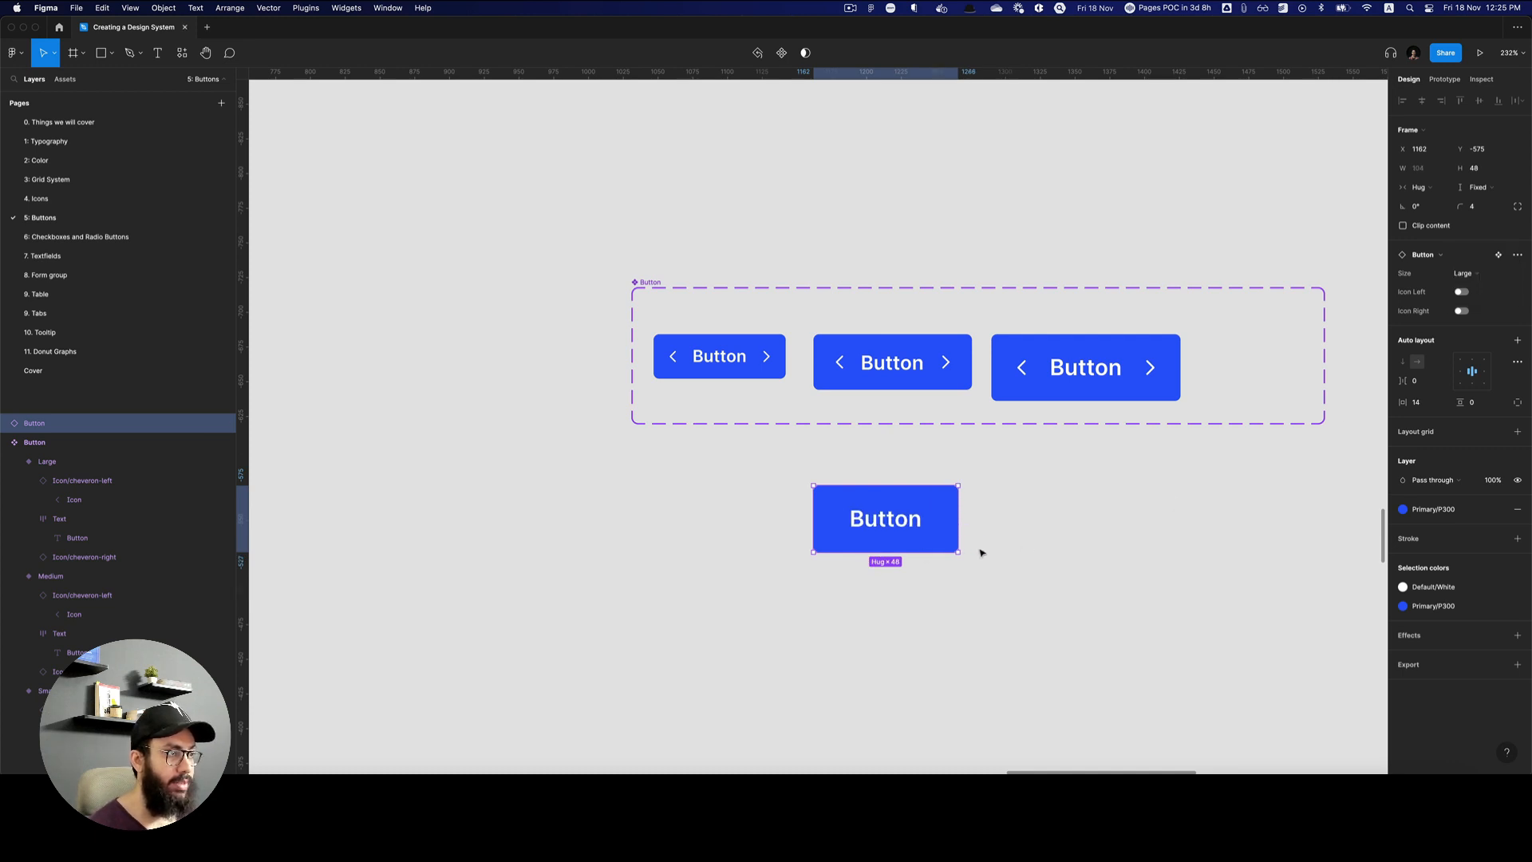
pyautogui.press('super+x')
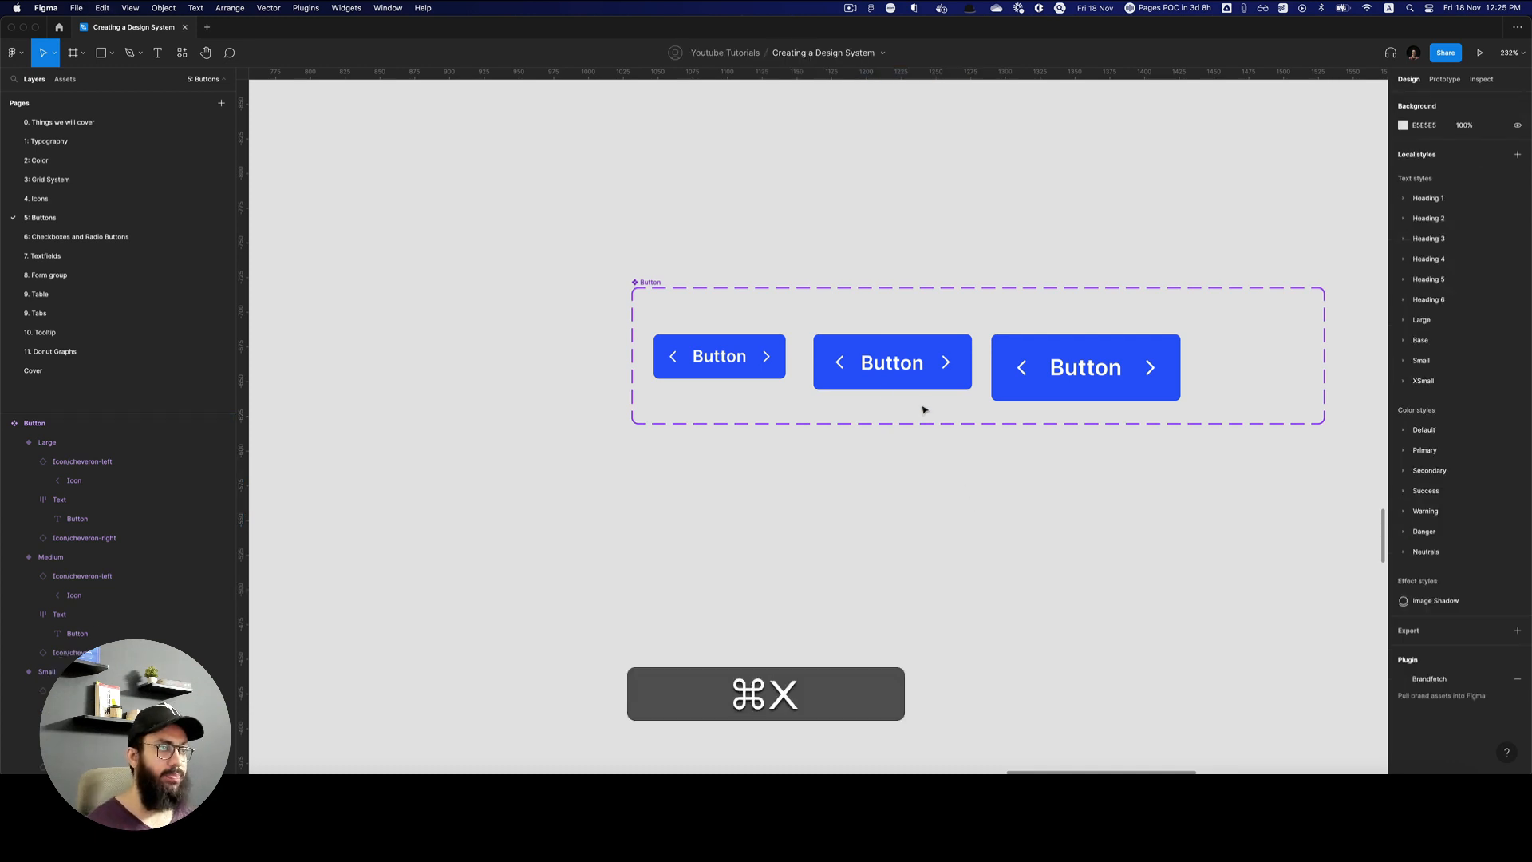
pyautogui.click(764, 360)
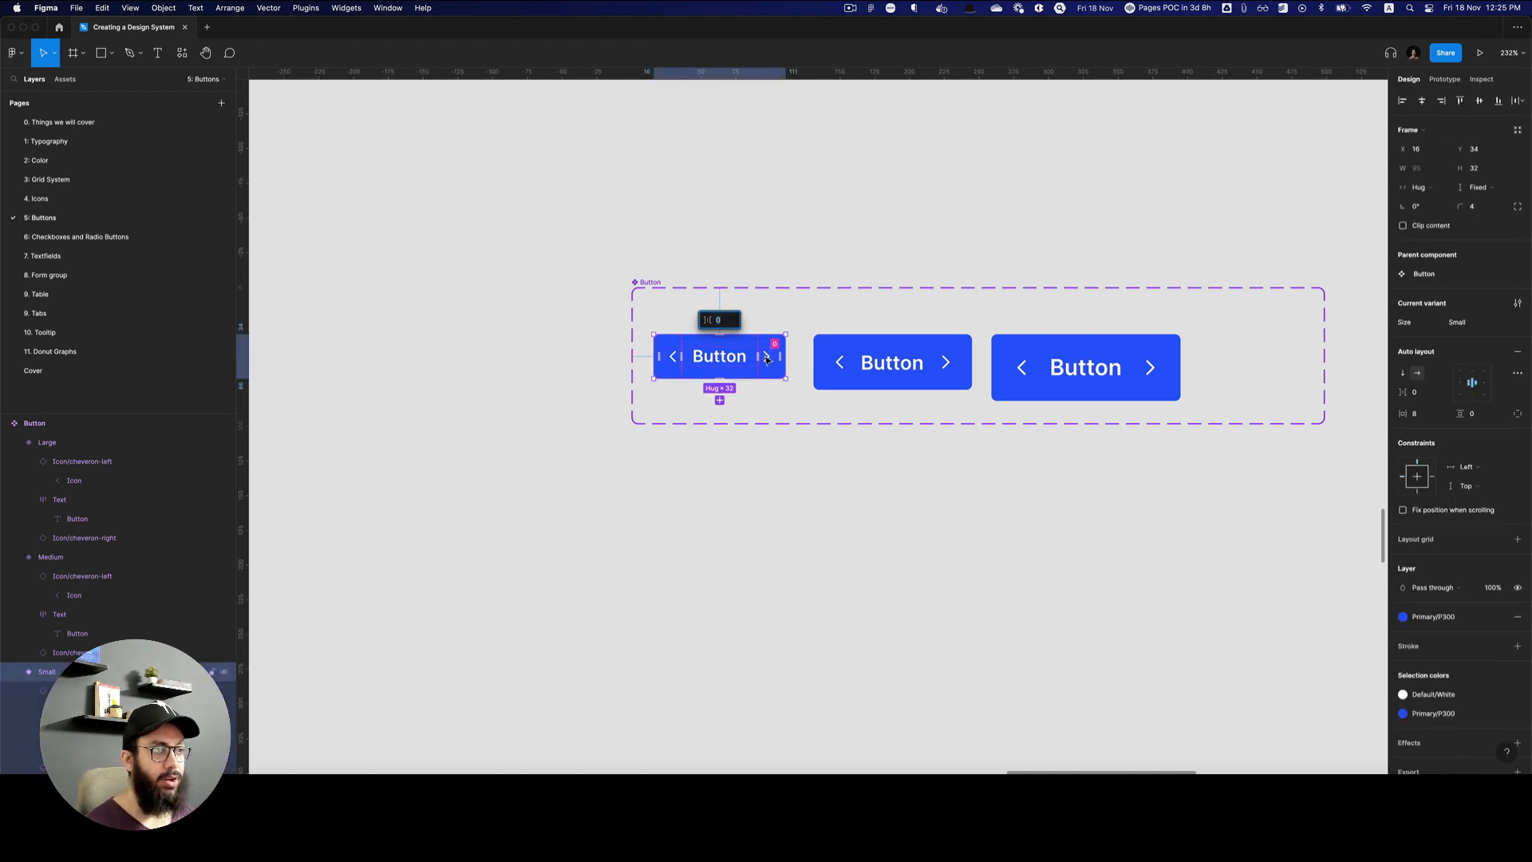
pyautogui.doubleClick(771, 359)
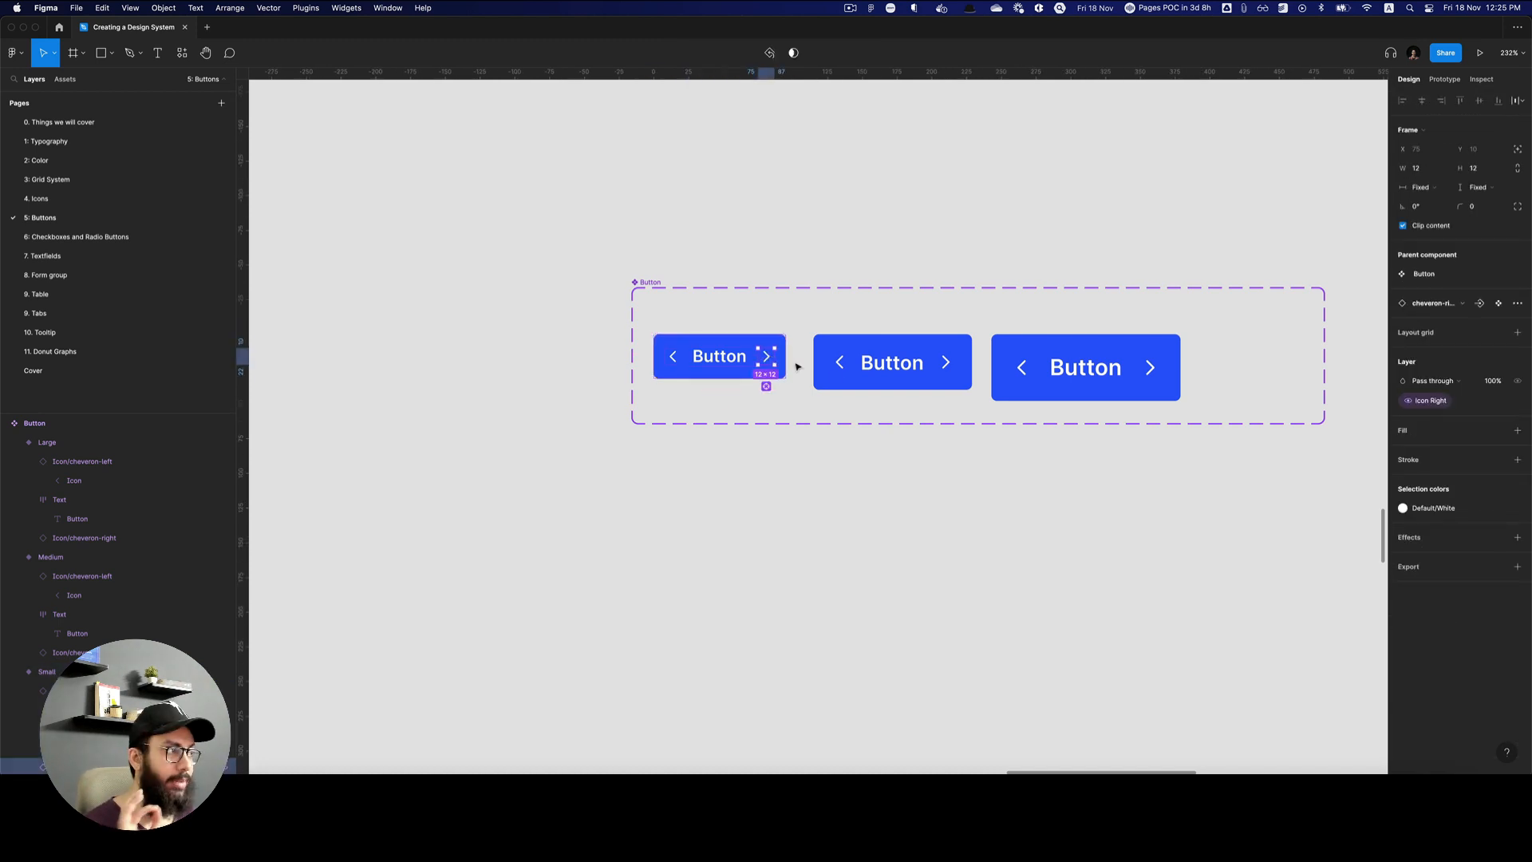
pyautogui.click(1478, 303)
pyautogui.click(1479, 303)
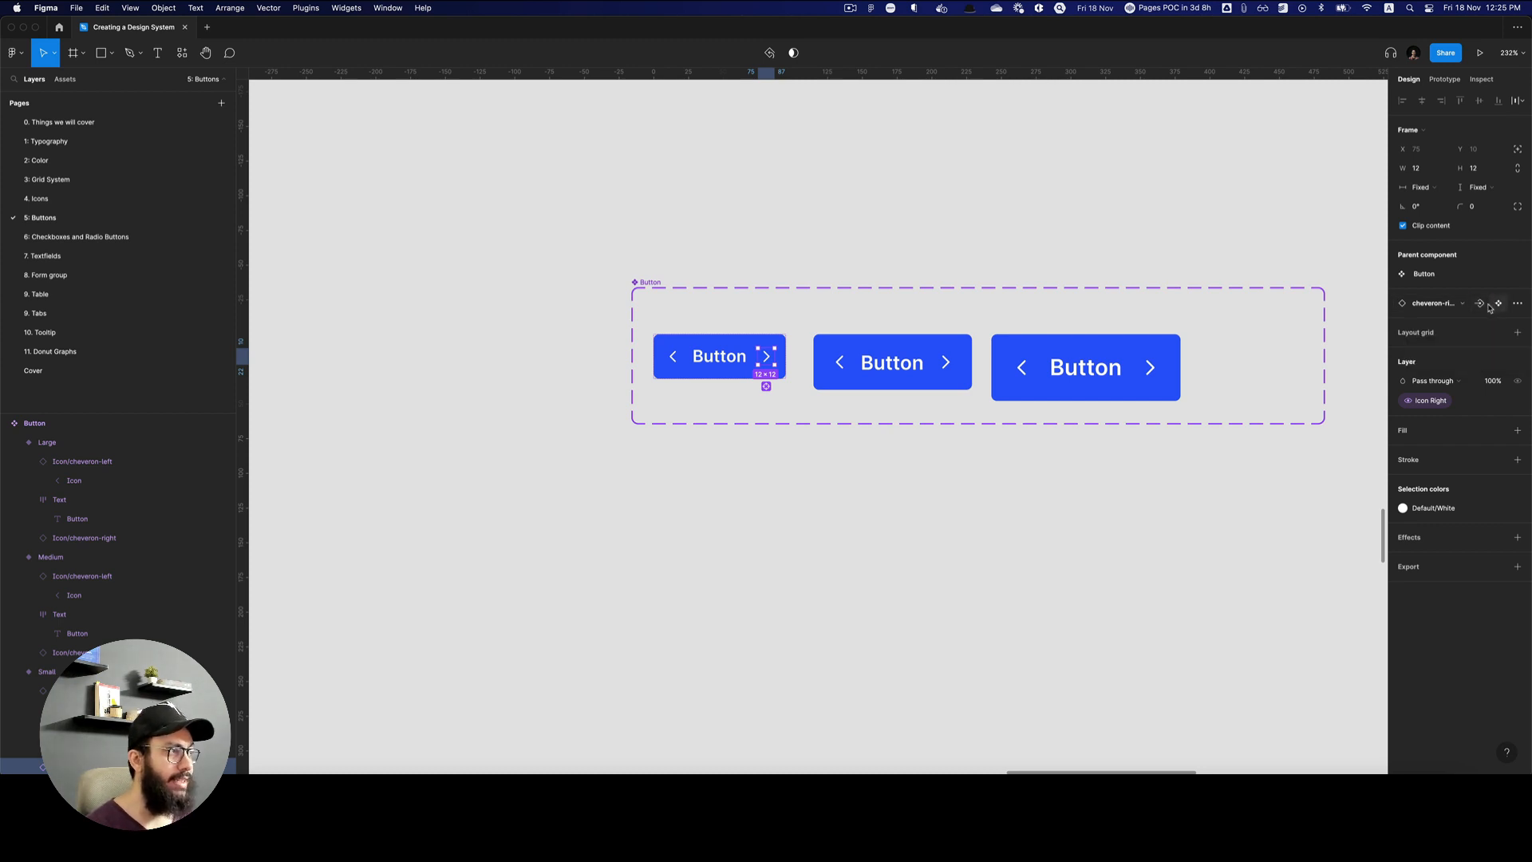
pyautogui.click(1479, 303)
pyautogui.click(1463, 354)
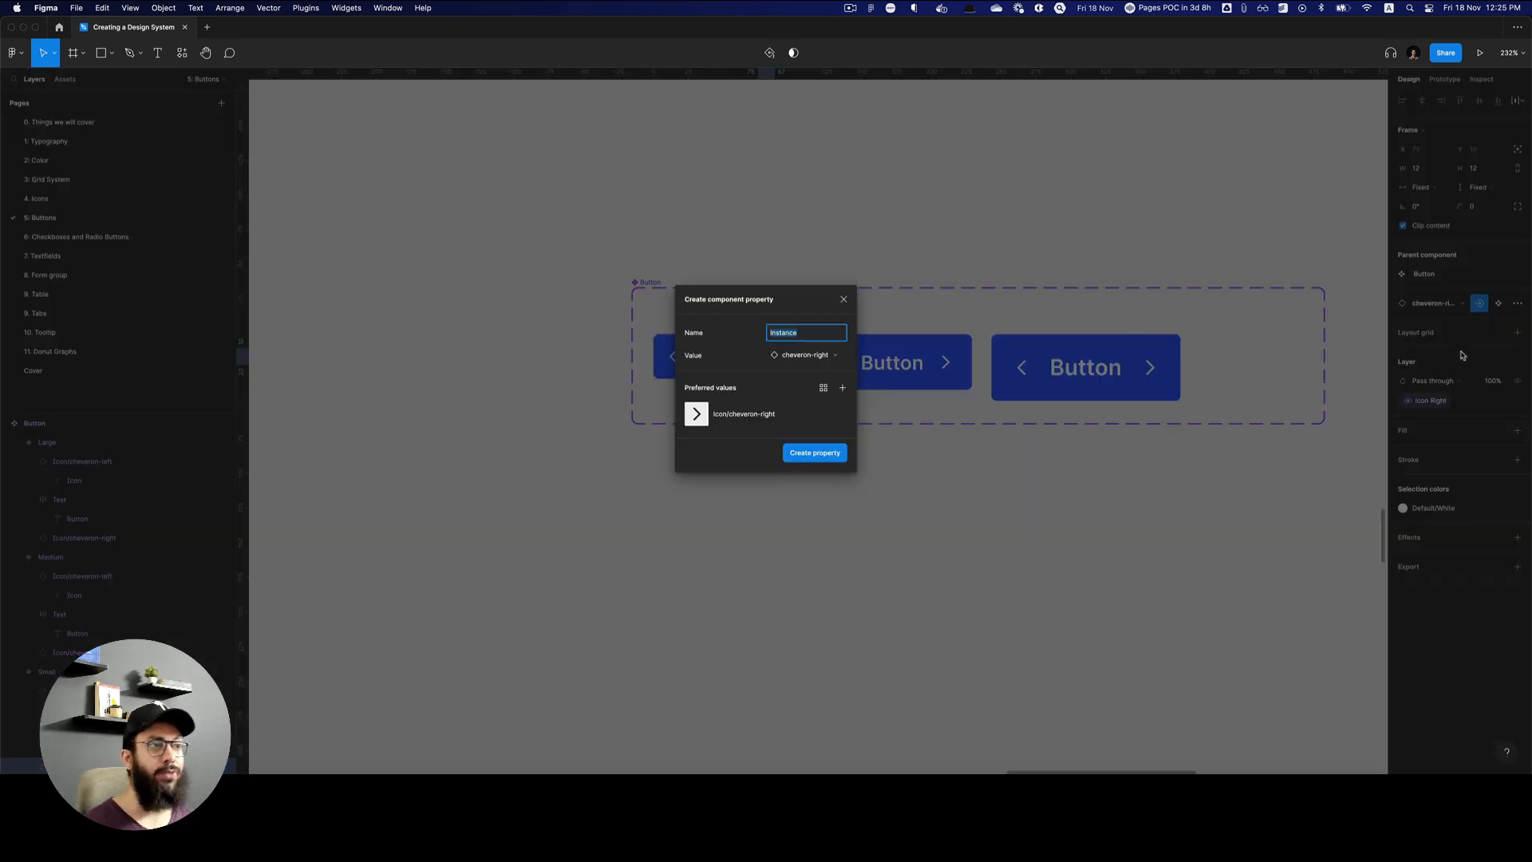
pyautogui.press('super+z')
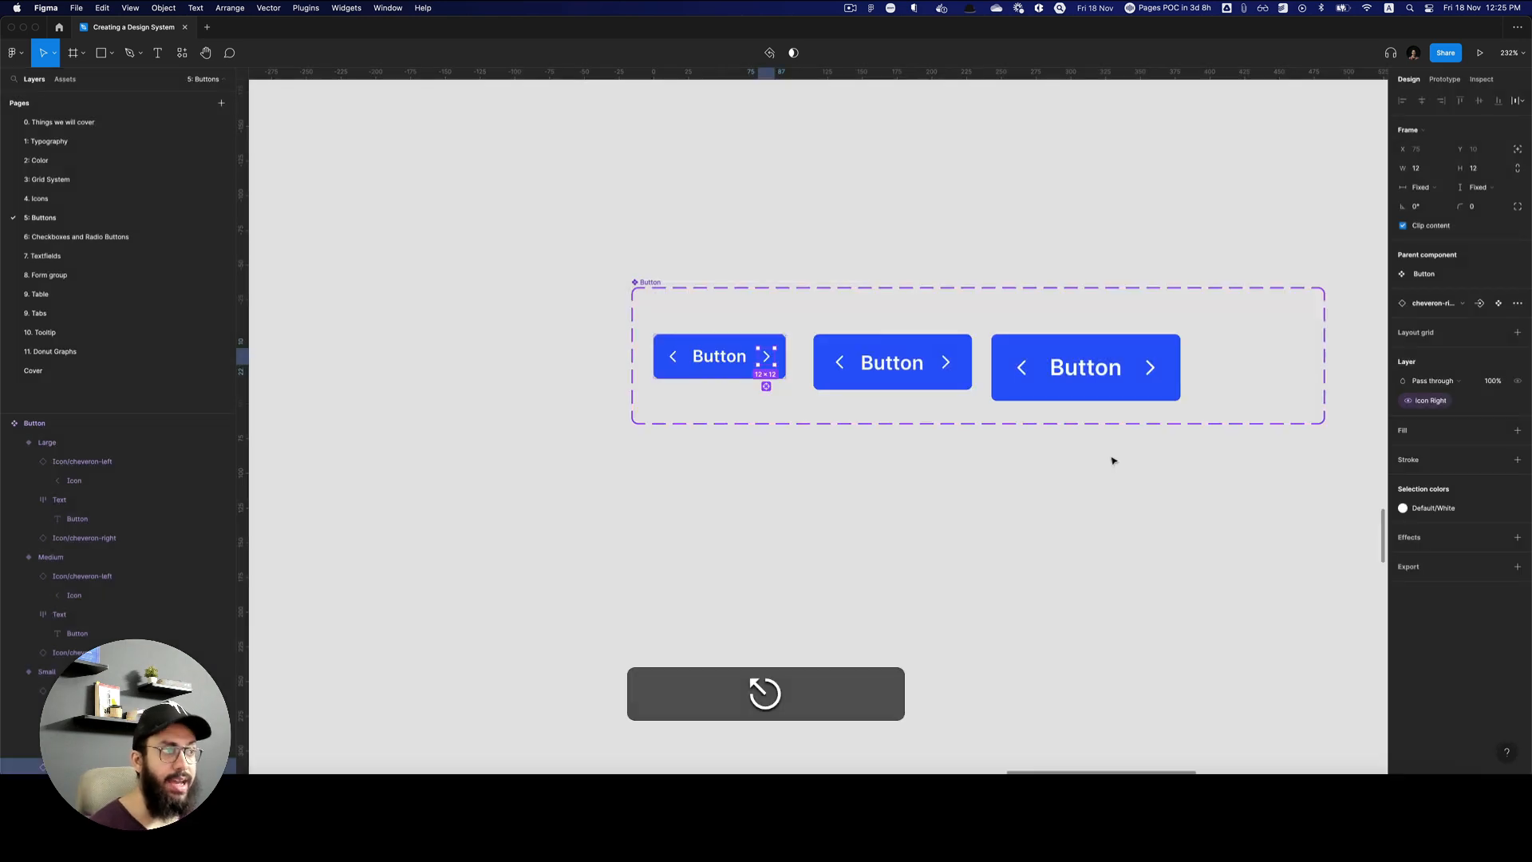
# Check the icon swap options on a temporary Small button instance below the component set, and remove it.
pyautogui.moveTo(728, 365); pyautogui.dragTo(736, 507)
pyautogui.click(1484, 292)
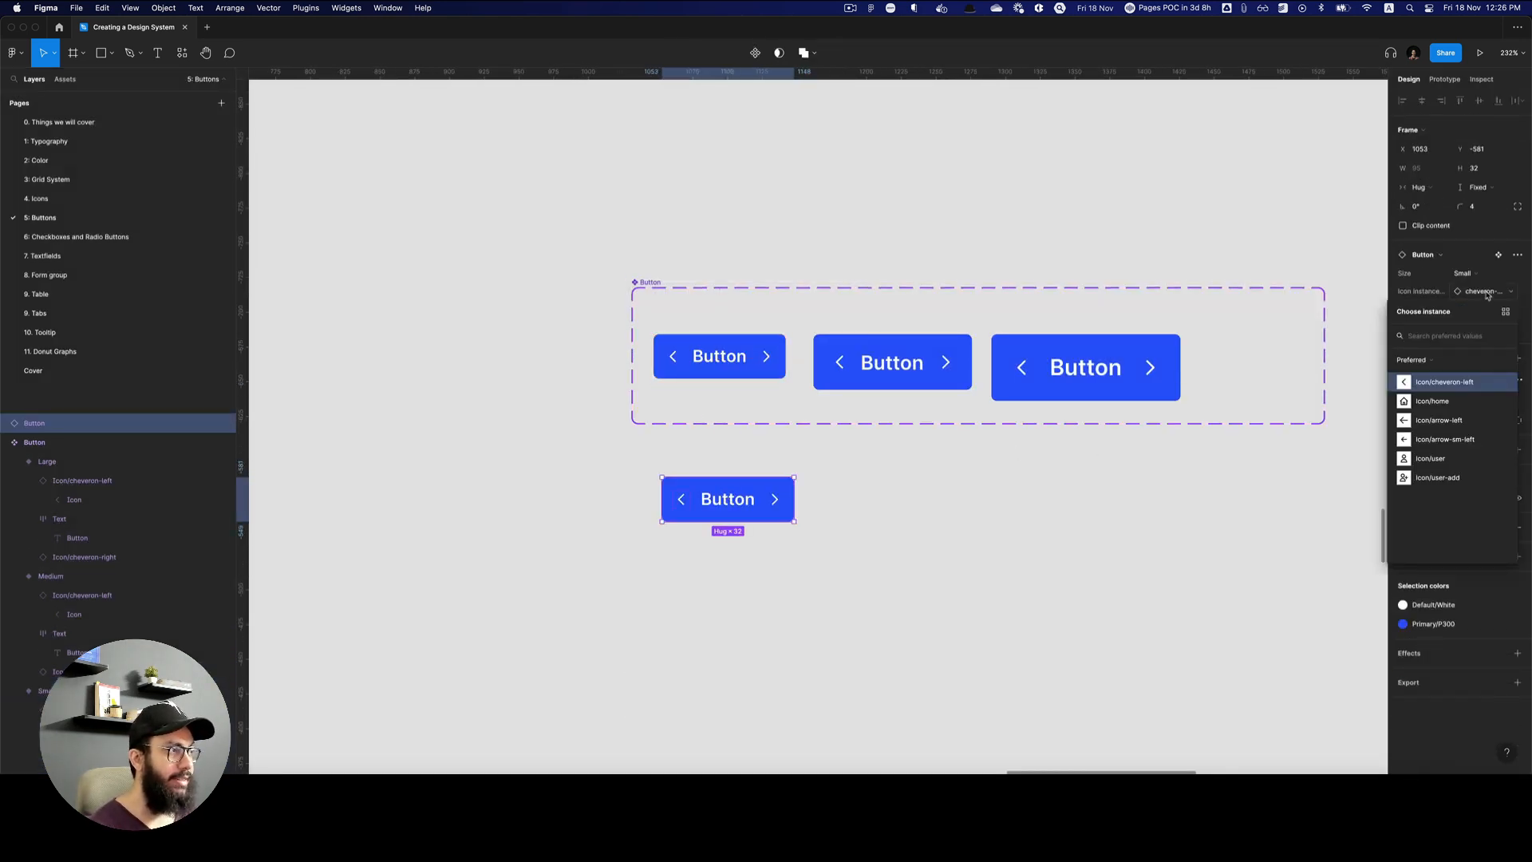
pyautogui.click(1486, 294)
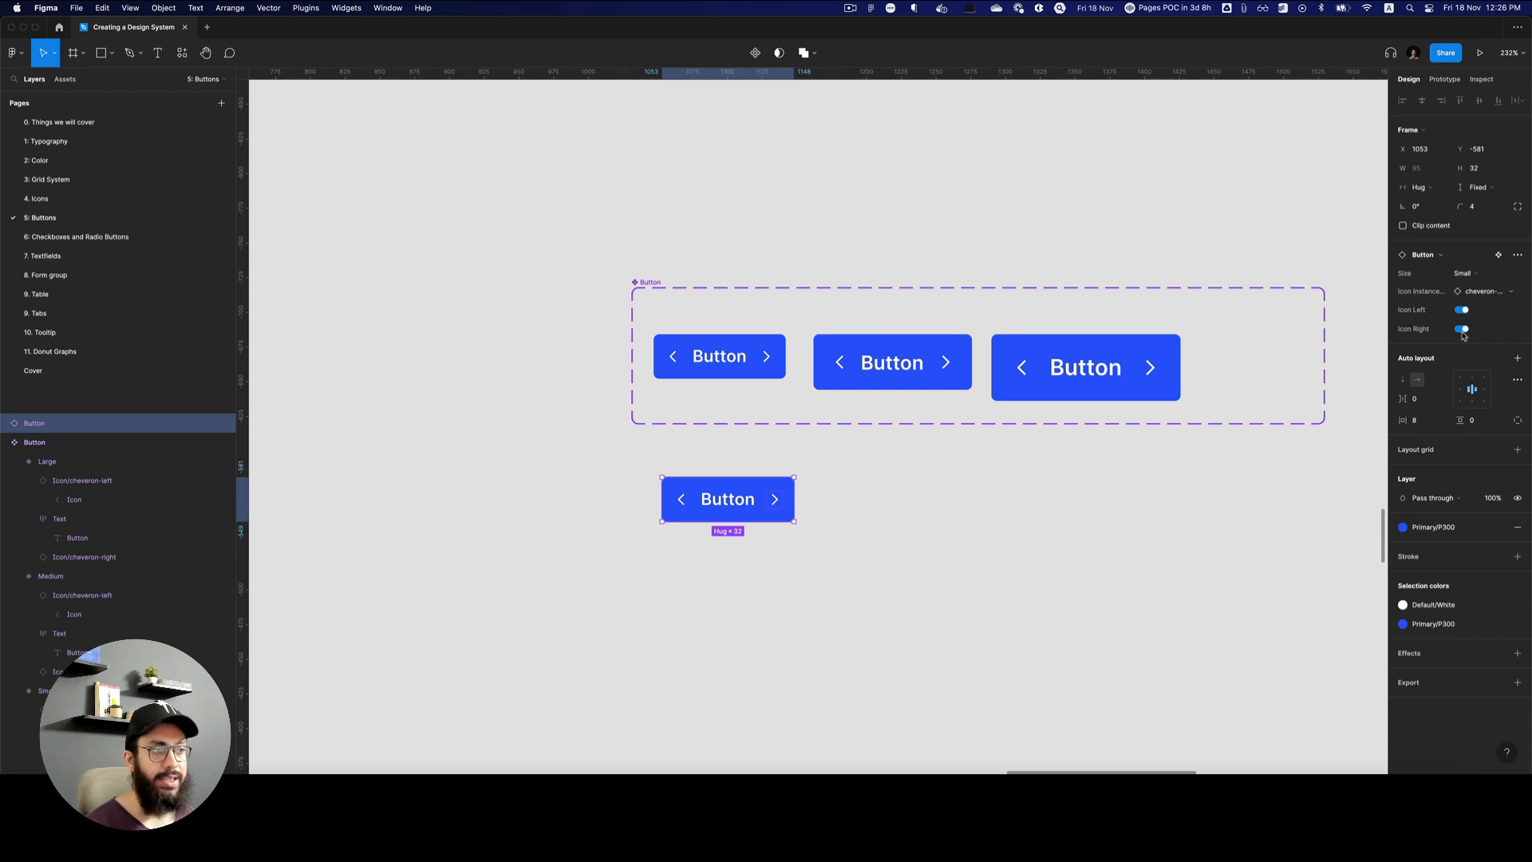
pyautogui.doubleClick(773, 509)
pyautogui.click(813, 502)
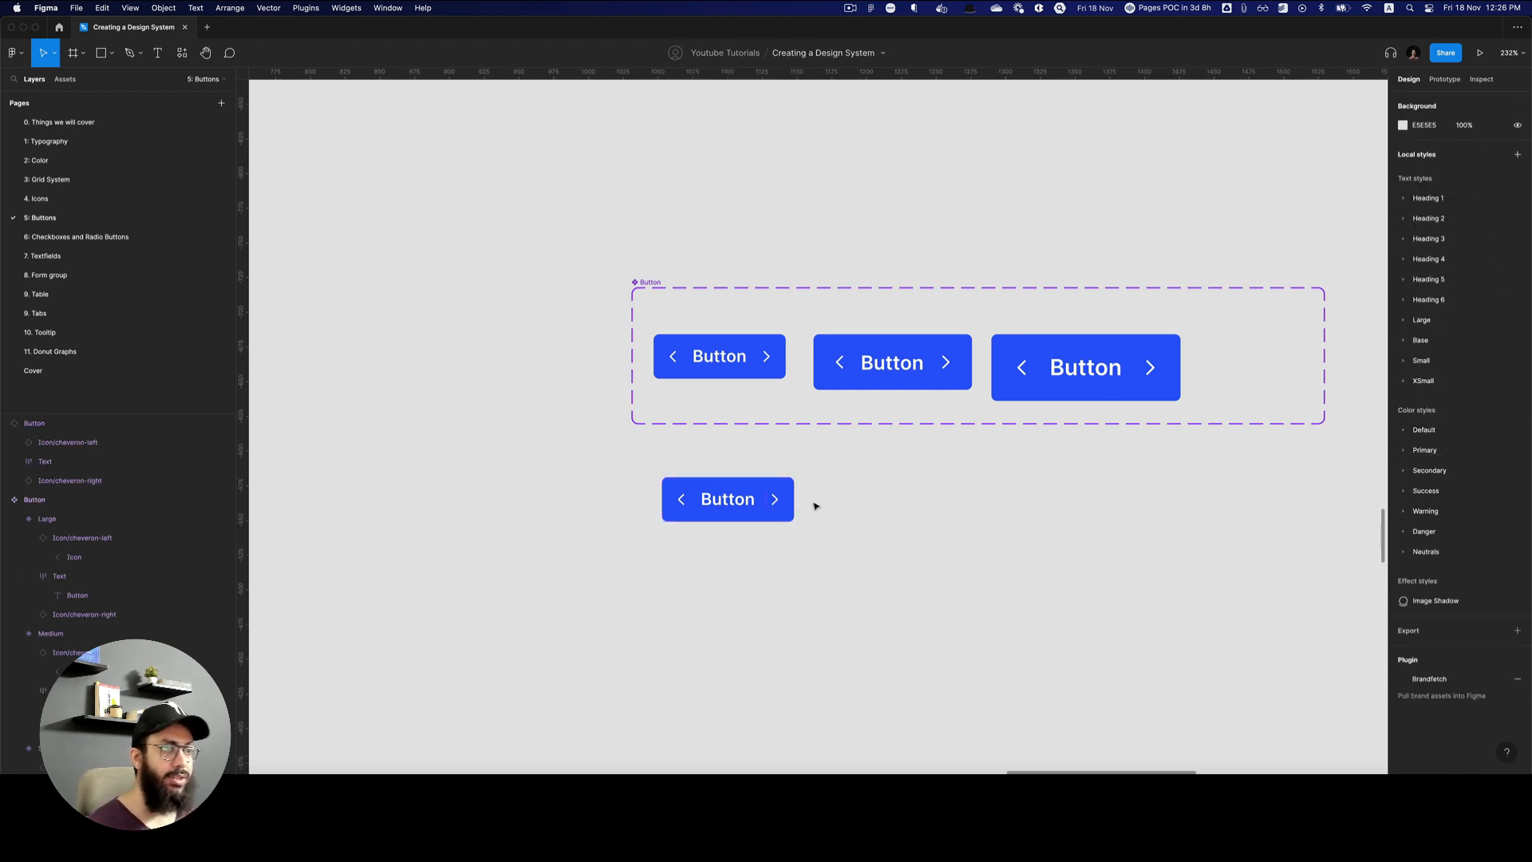
pyautogui.click(789, 499)
pyautogui.press('super+x')
# Create an instance swap property named Icon Instance Right for the Small variant's right chevron icon, with cheveron-right as its value.
pyautogui.keyDown('super'); pyautogui.click(769, 360); pyautogui.keyUp('super')
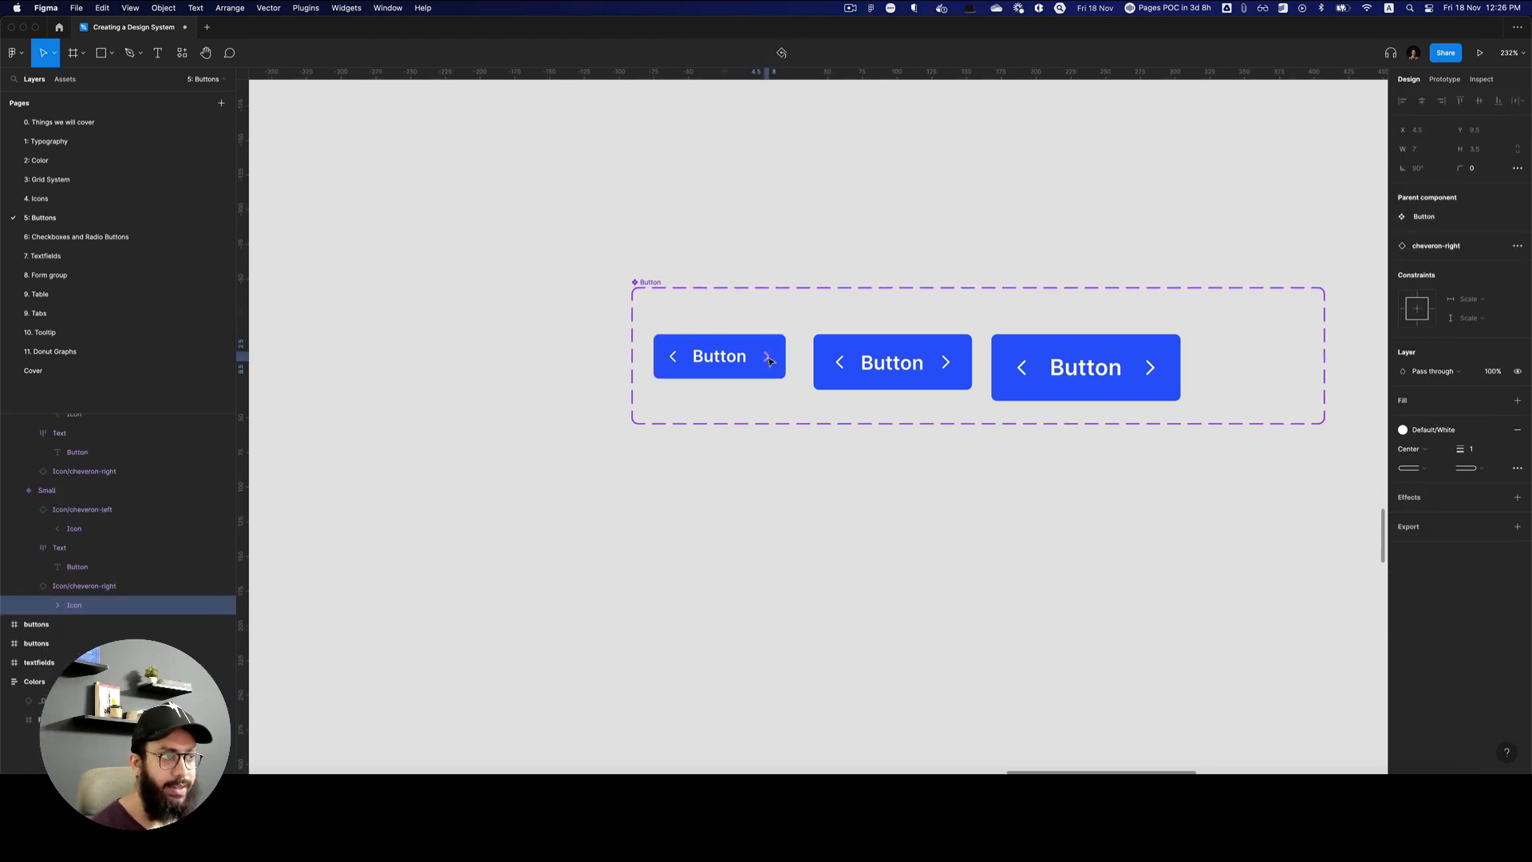
pyautogui.hotkey('shift', 'Return')
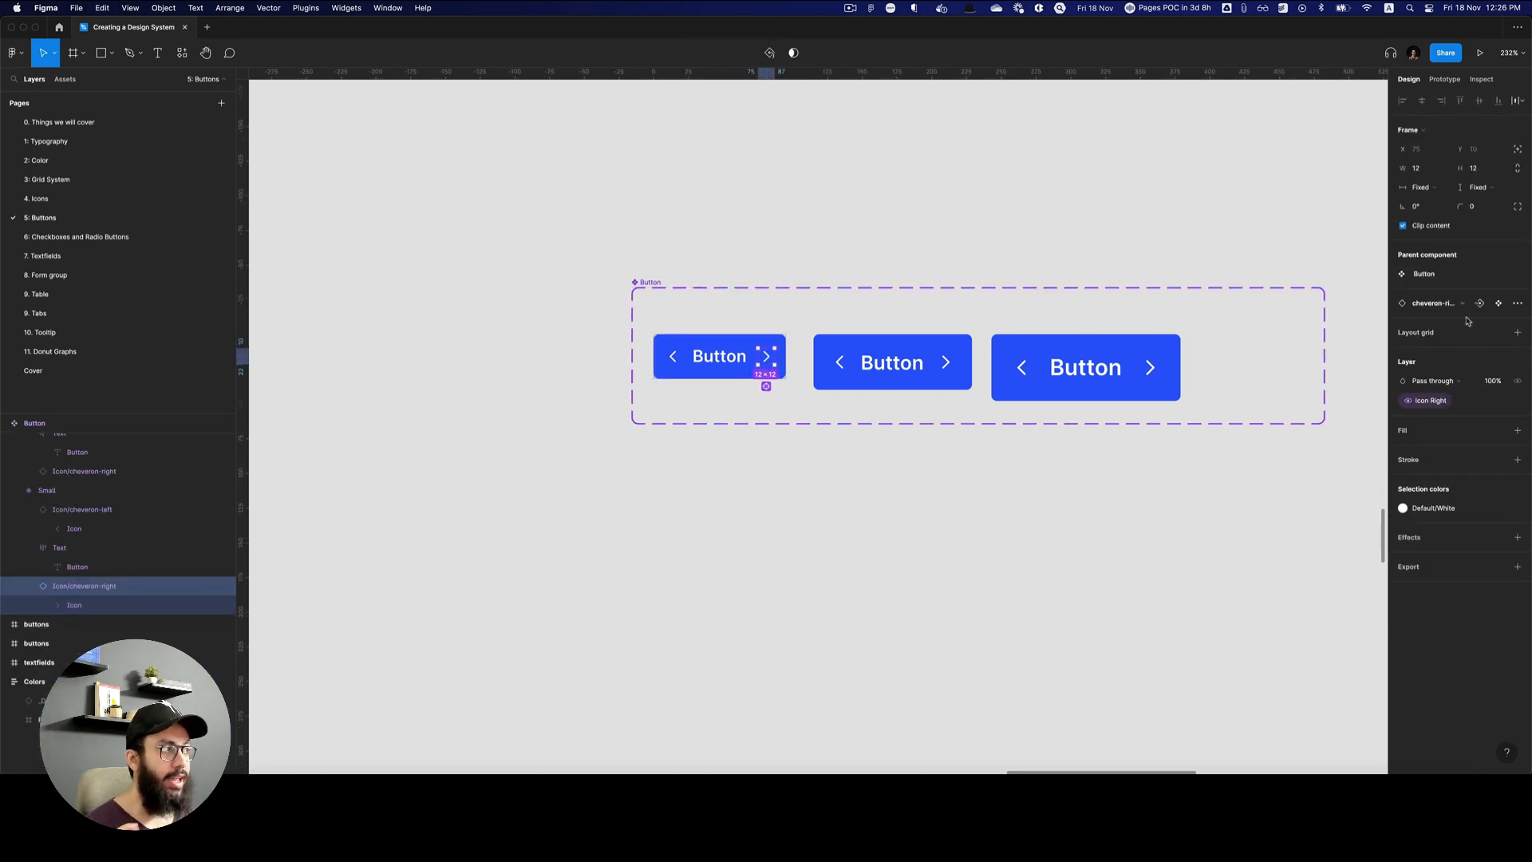
pyautogui.click(1480, 305)
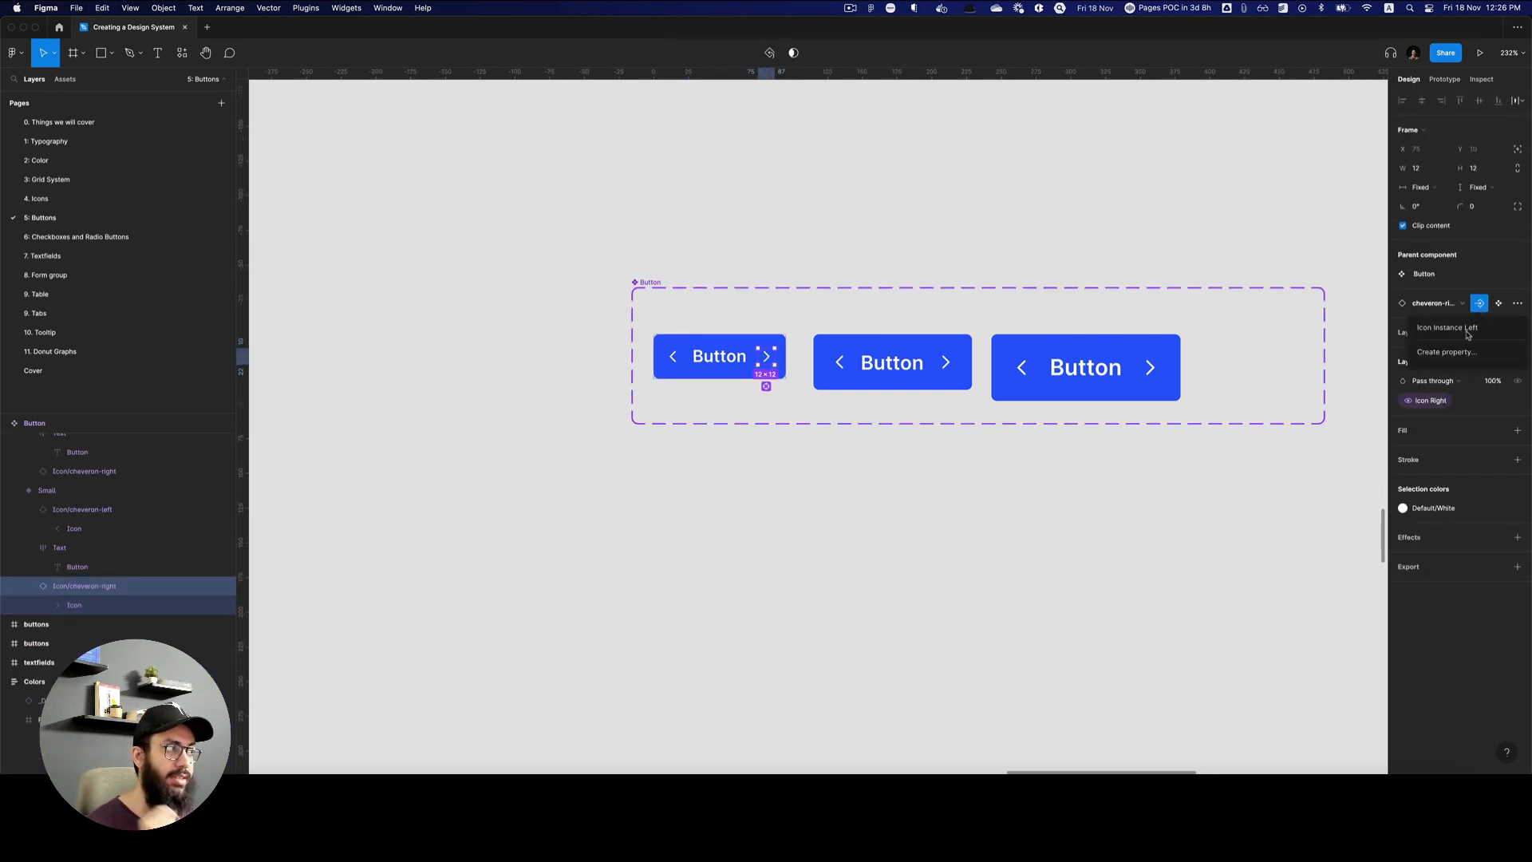
pyautogui.click(1446, 351)
pyautogui.write('Icon In')
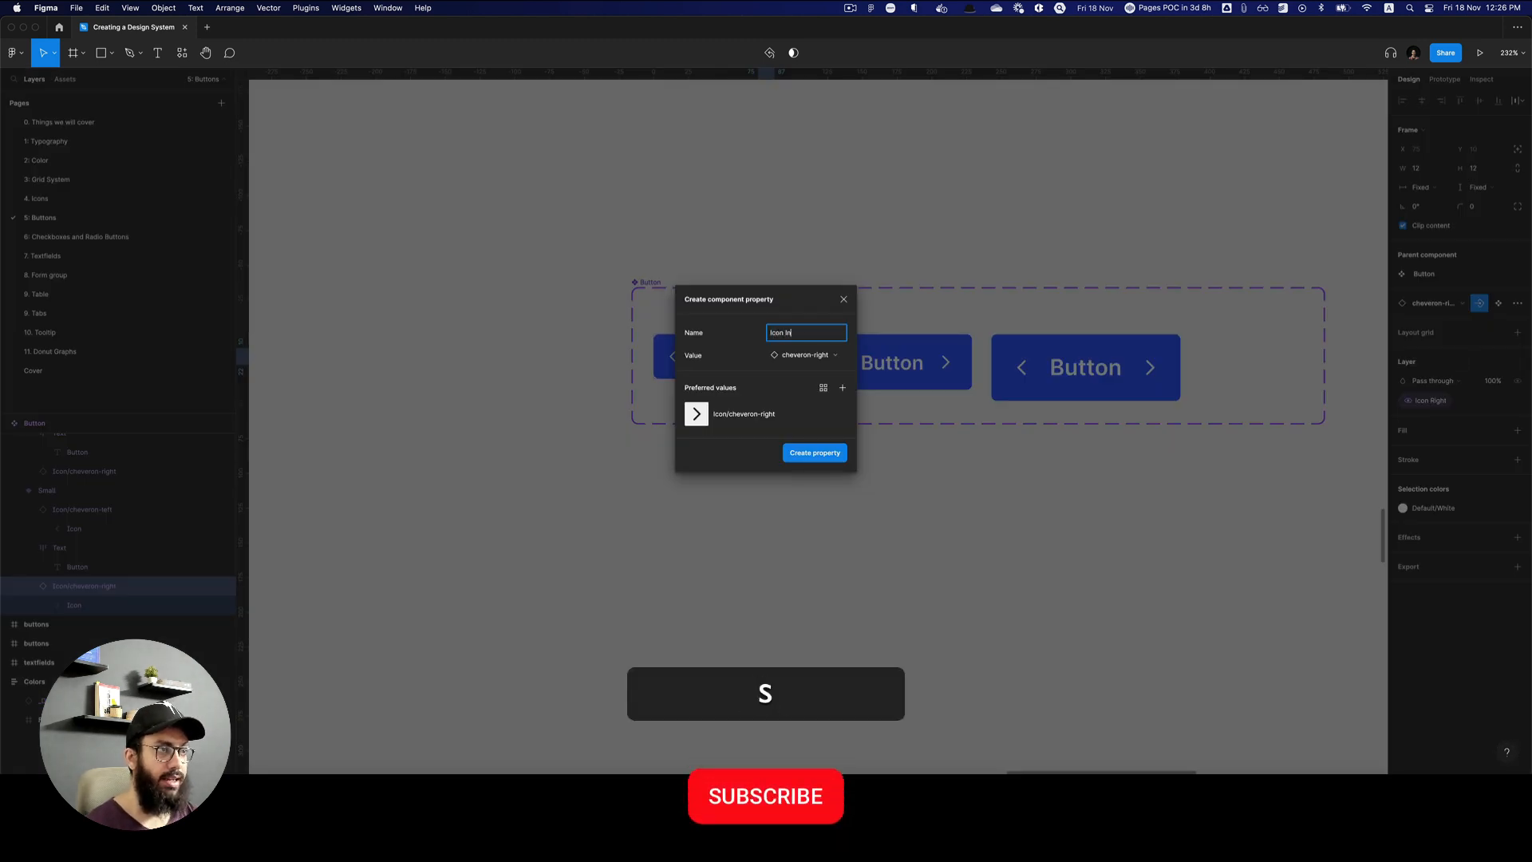
pyautogui.write('stance Right')
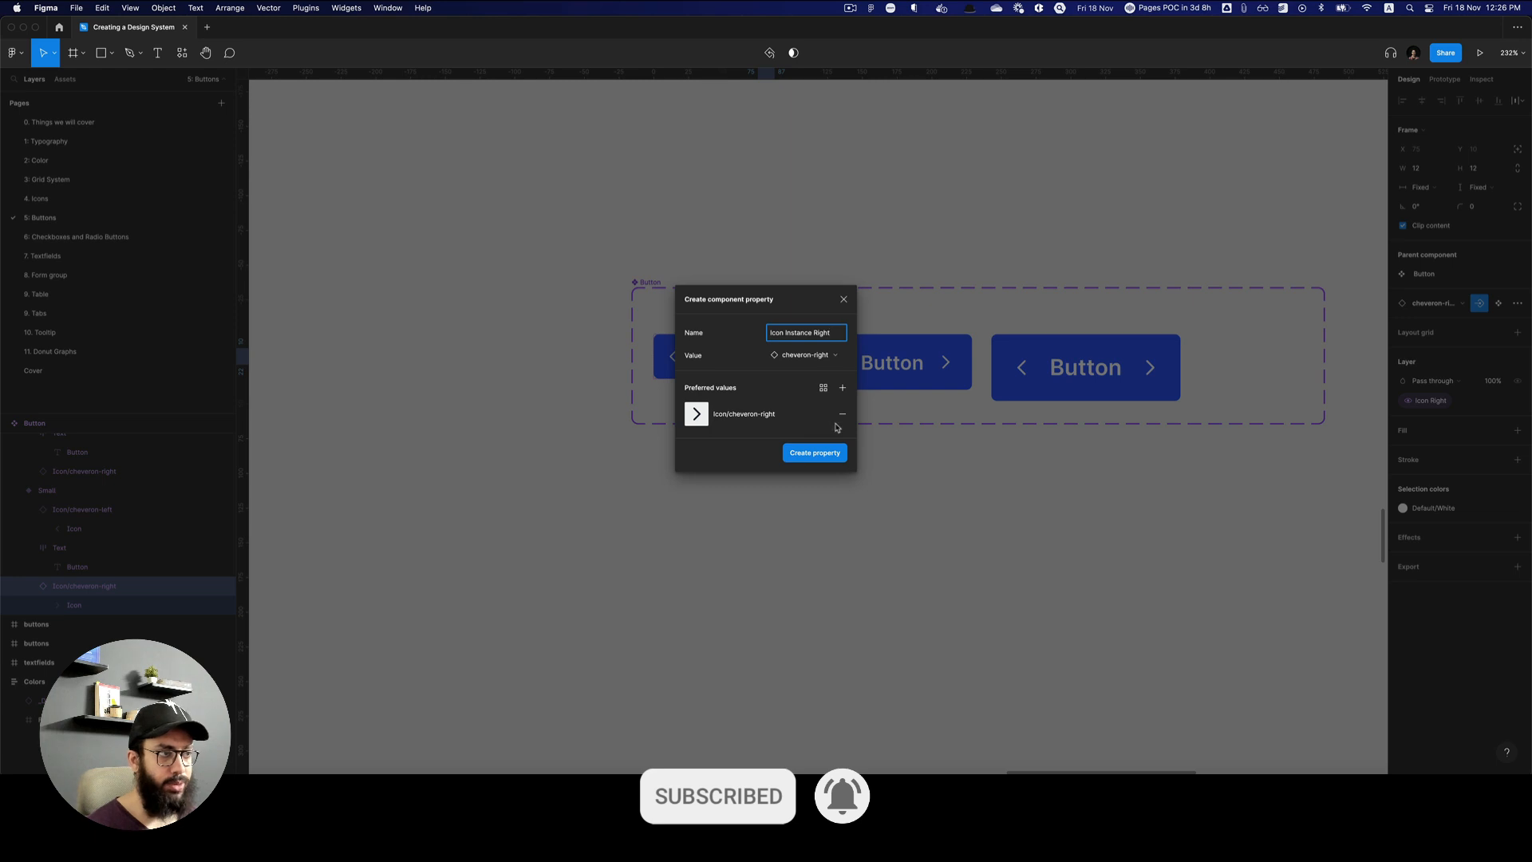
pyautogui.click(821, 452)
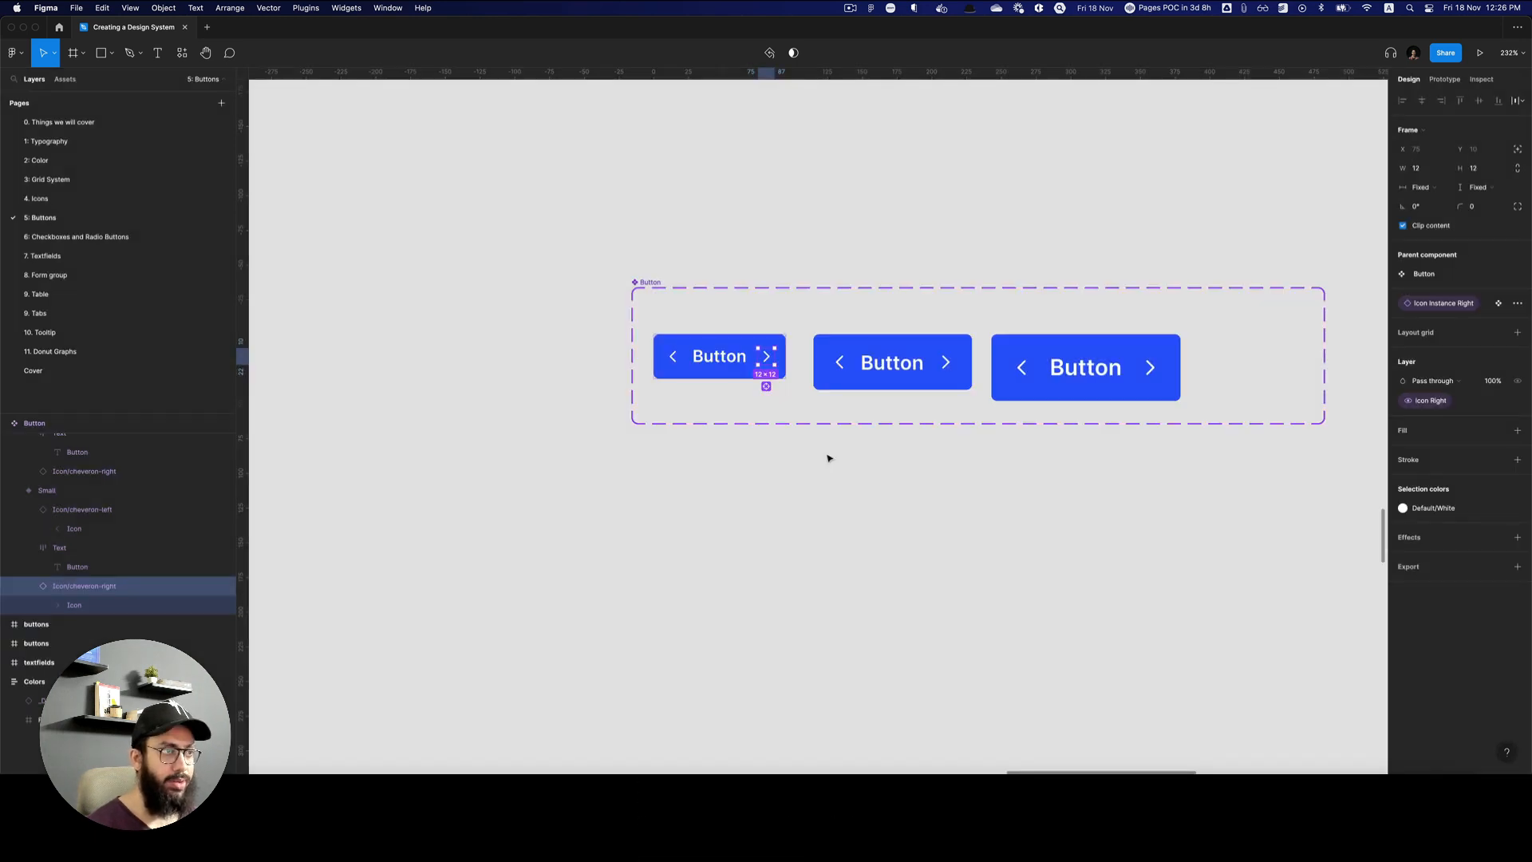
# Link the right chevron icons of the medium and large buttons to the Icon Instance Right property.
pyautogui.click(953, 363)
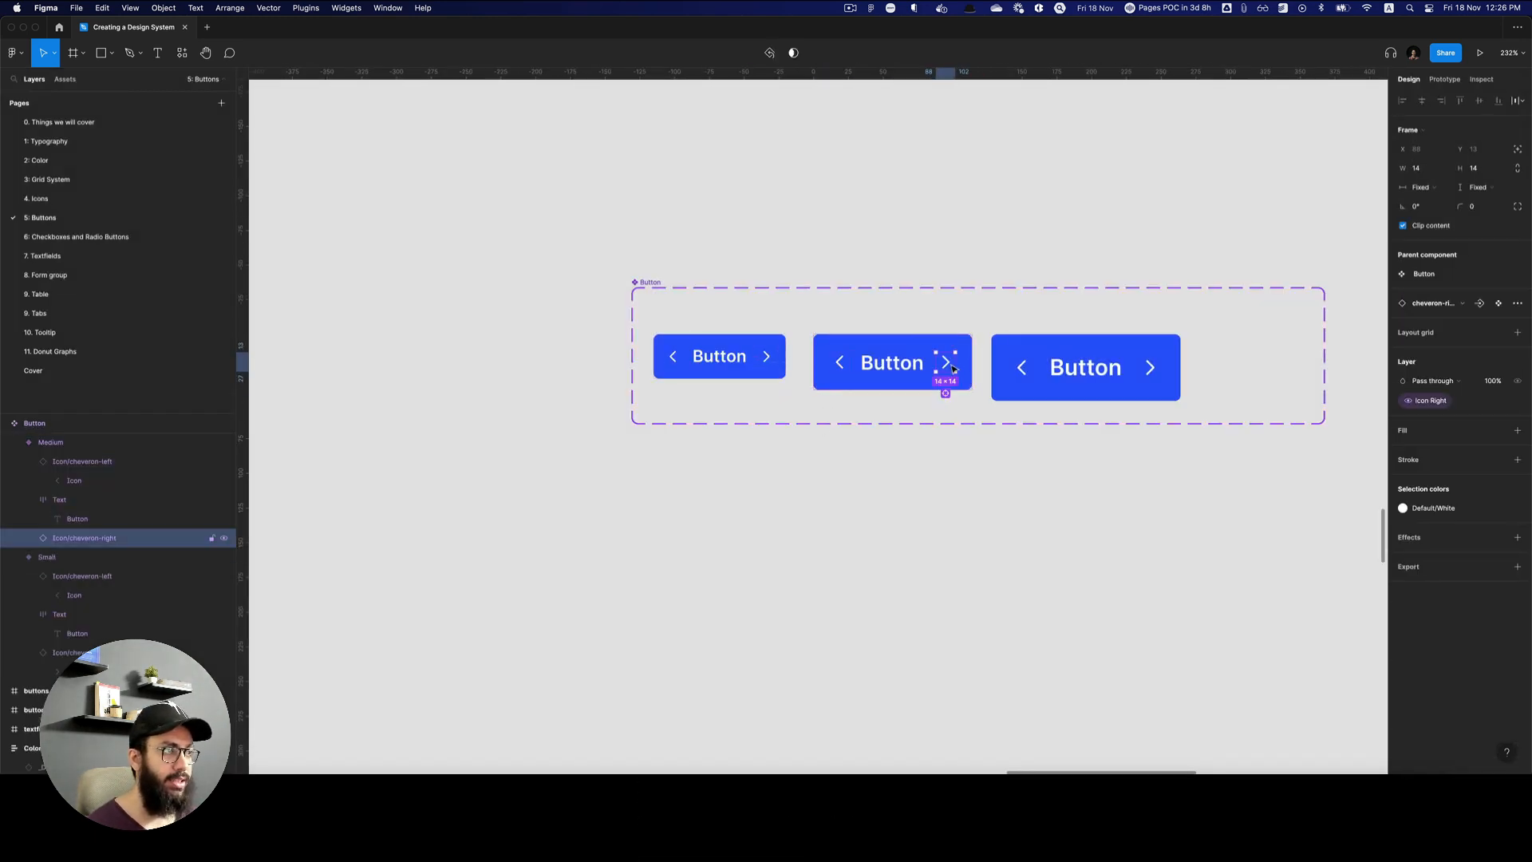
pyautogui.keyDown('shift'); pyautogui.click(1150, 367); pyautogui.keyUp('shift')
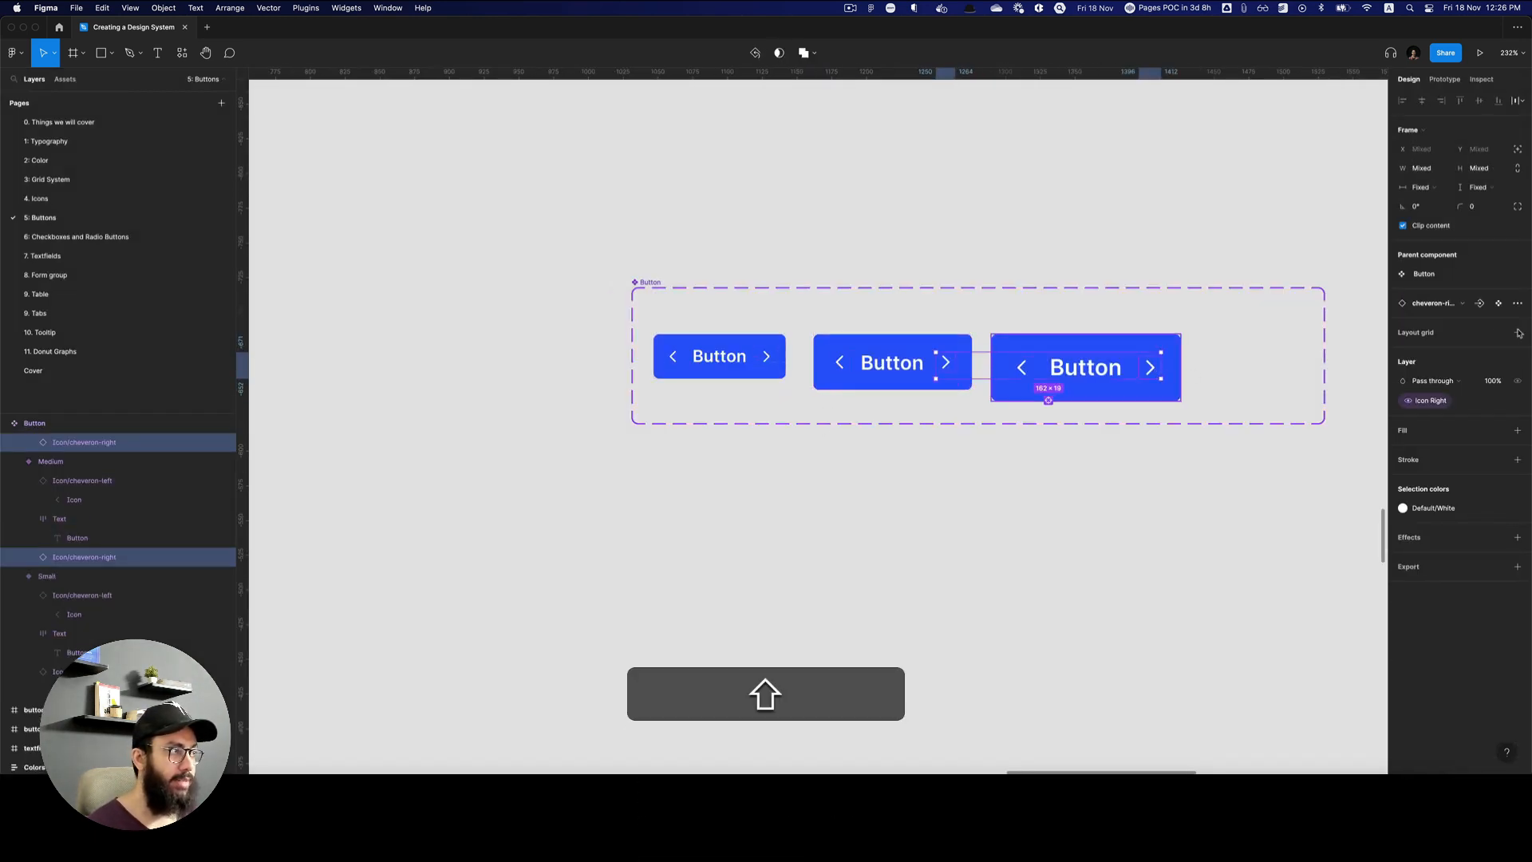
pyautogui.click(1480, 304)
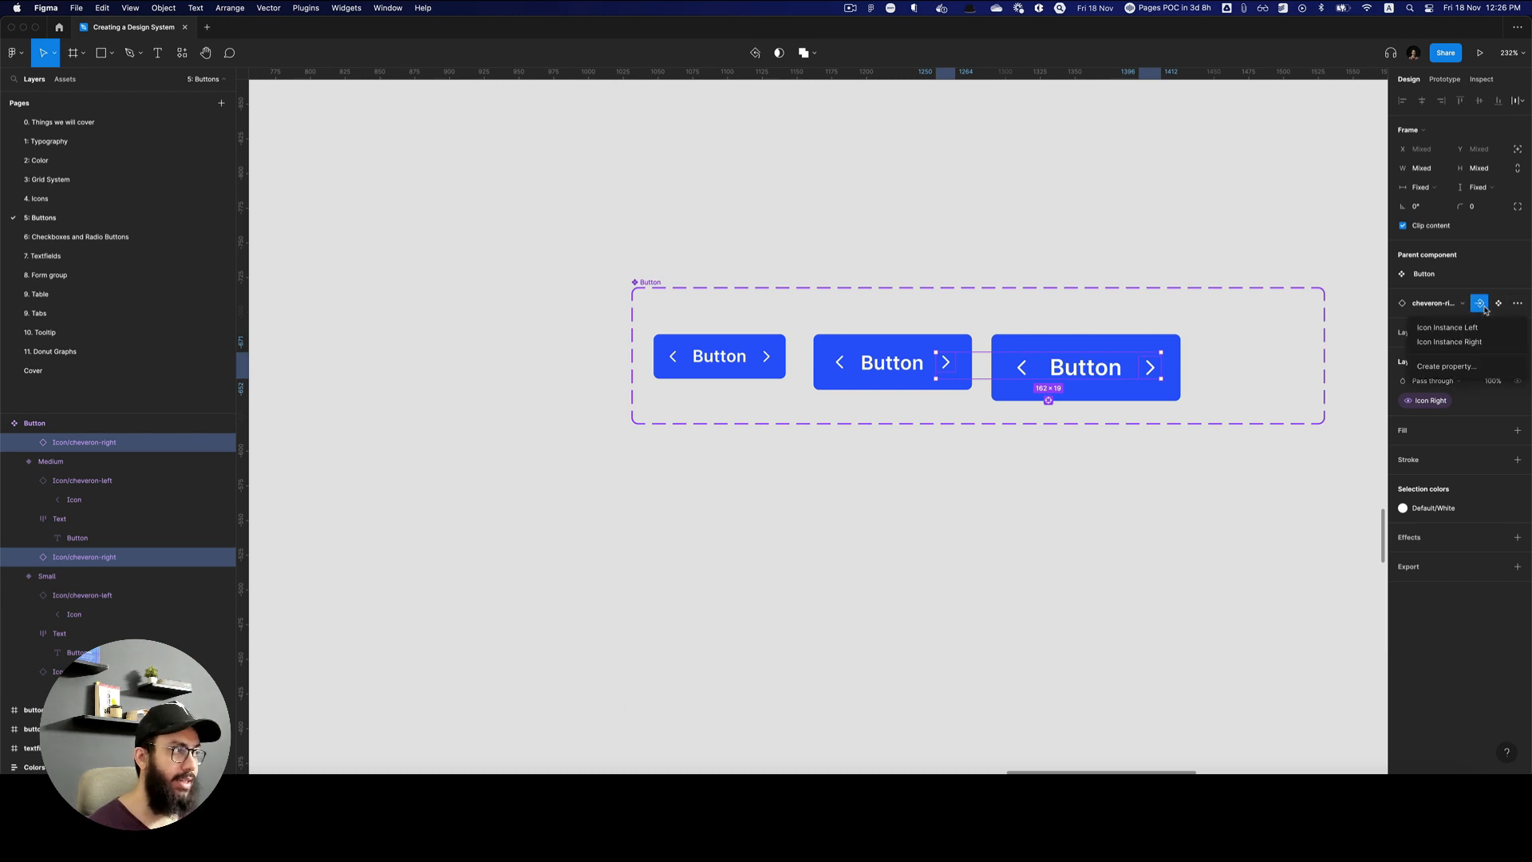
pyautogui.click(1449, 341)
pyautogui.click(1034, 481)
# Place an instance of the large button below the component set and toggle its Icon Left and Icon Right properties off and on.
pyautogui.moveTo(1097, 363); pyautogui.dragTo(1033, 523)
pyautogui.click(1460, 310)
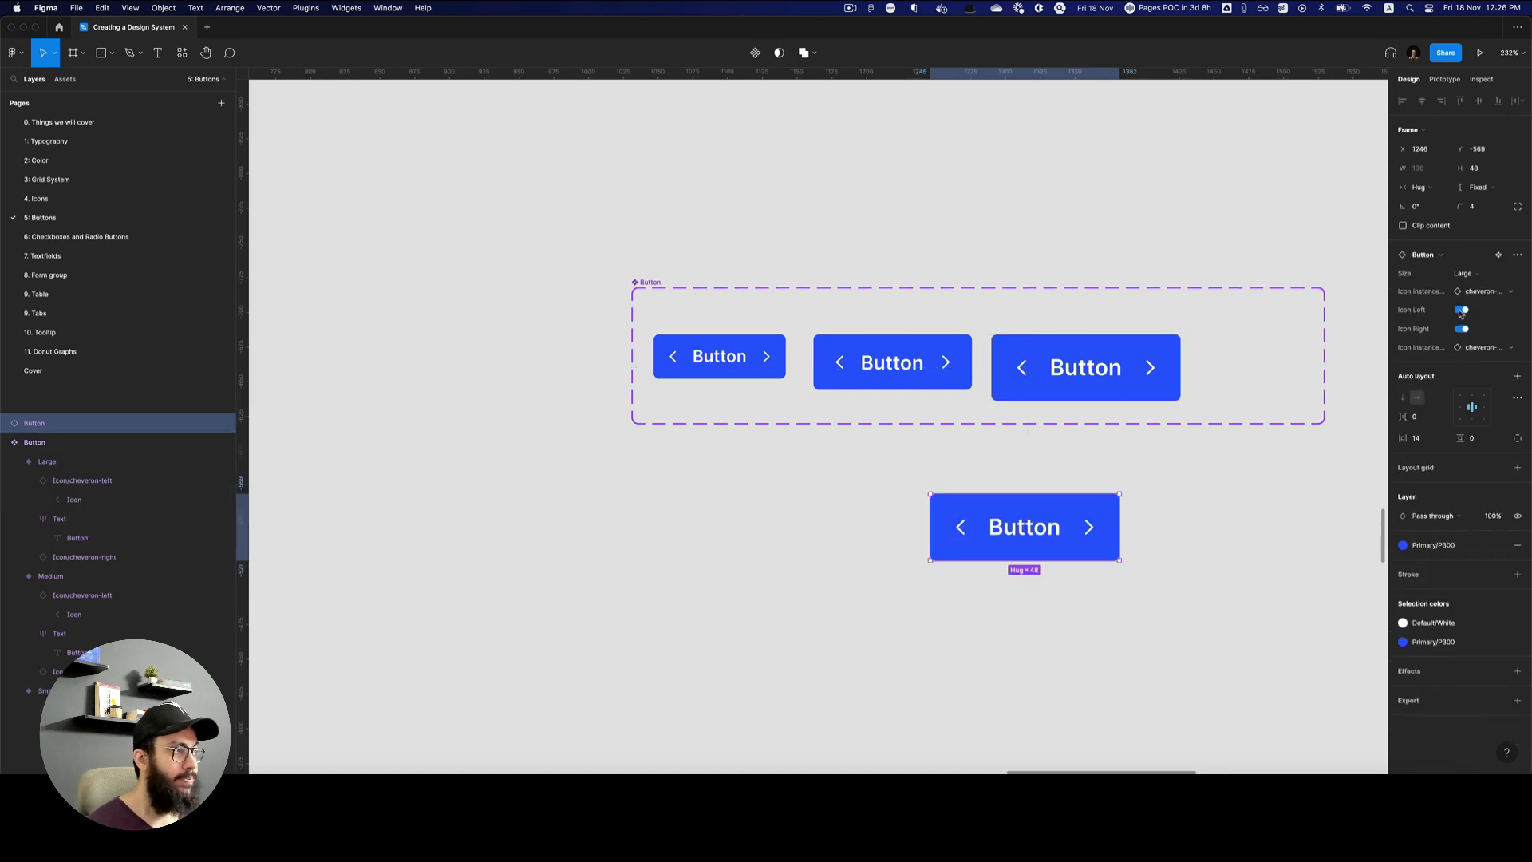
pyautogui.click(1461, 311)
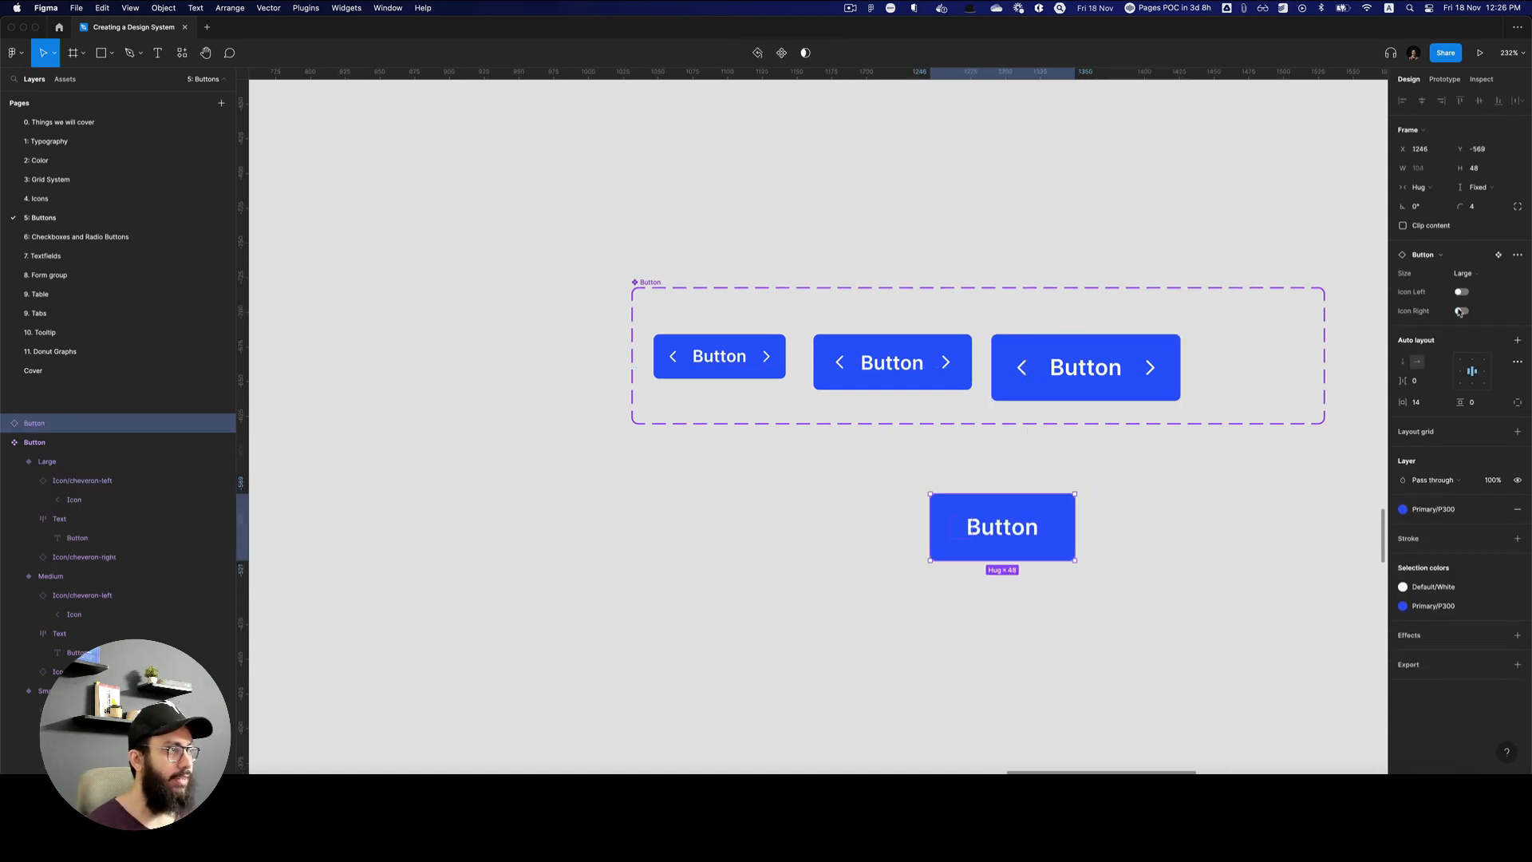
pyautogui.click(1461, 292)
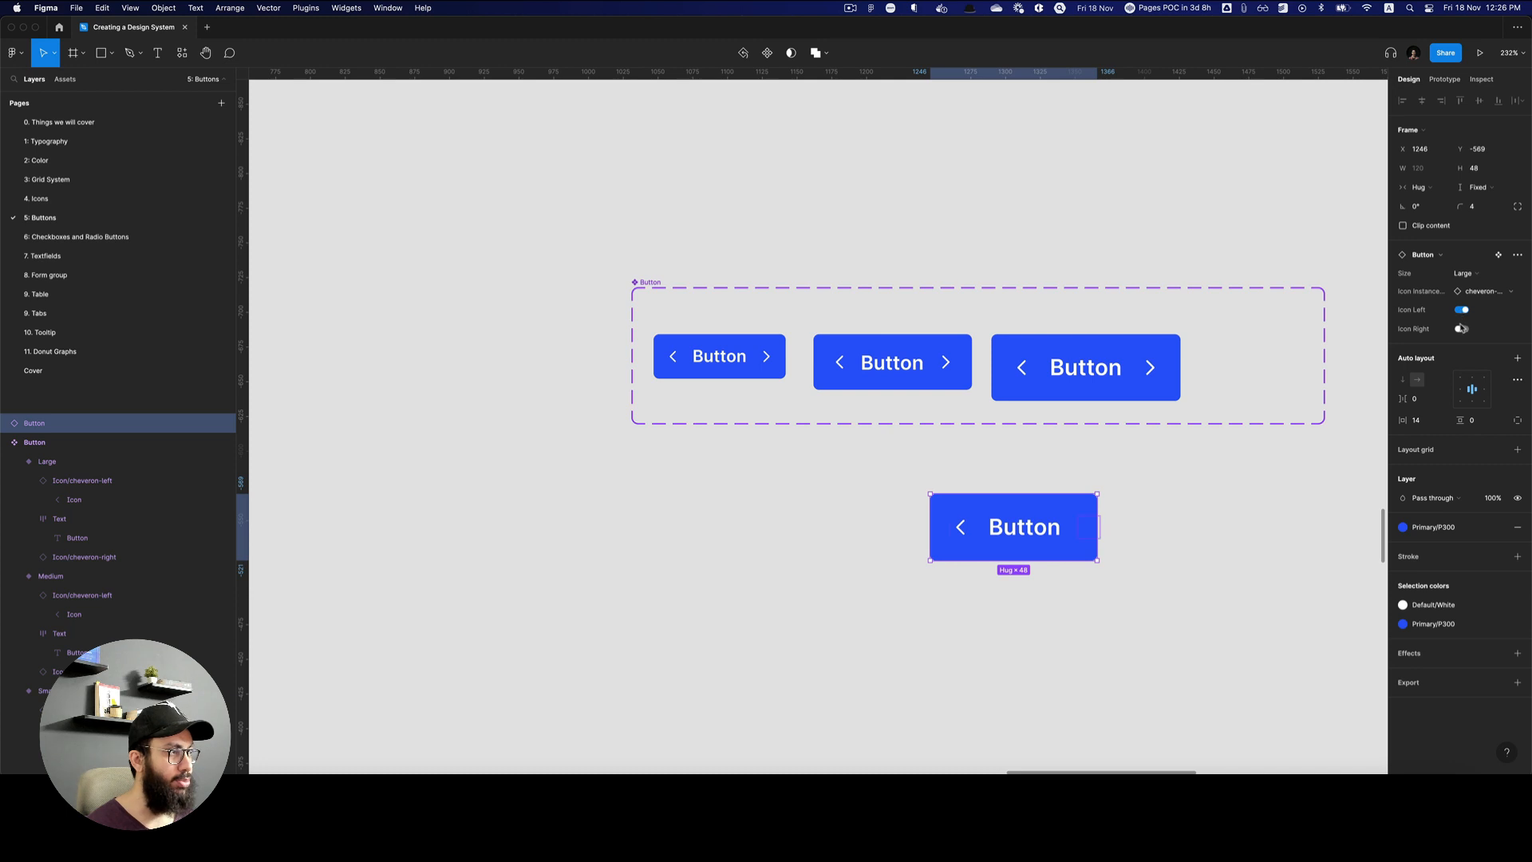
pyautogui.click(1461, 328)
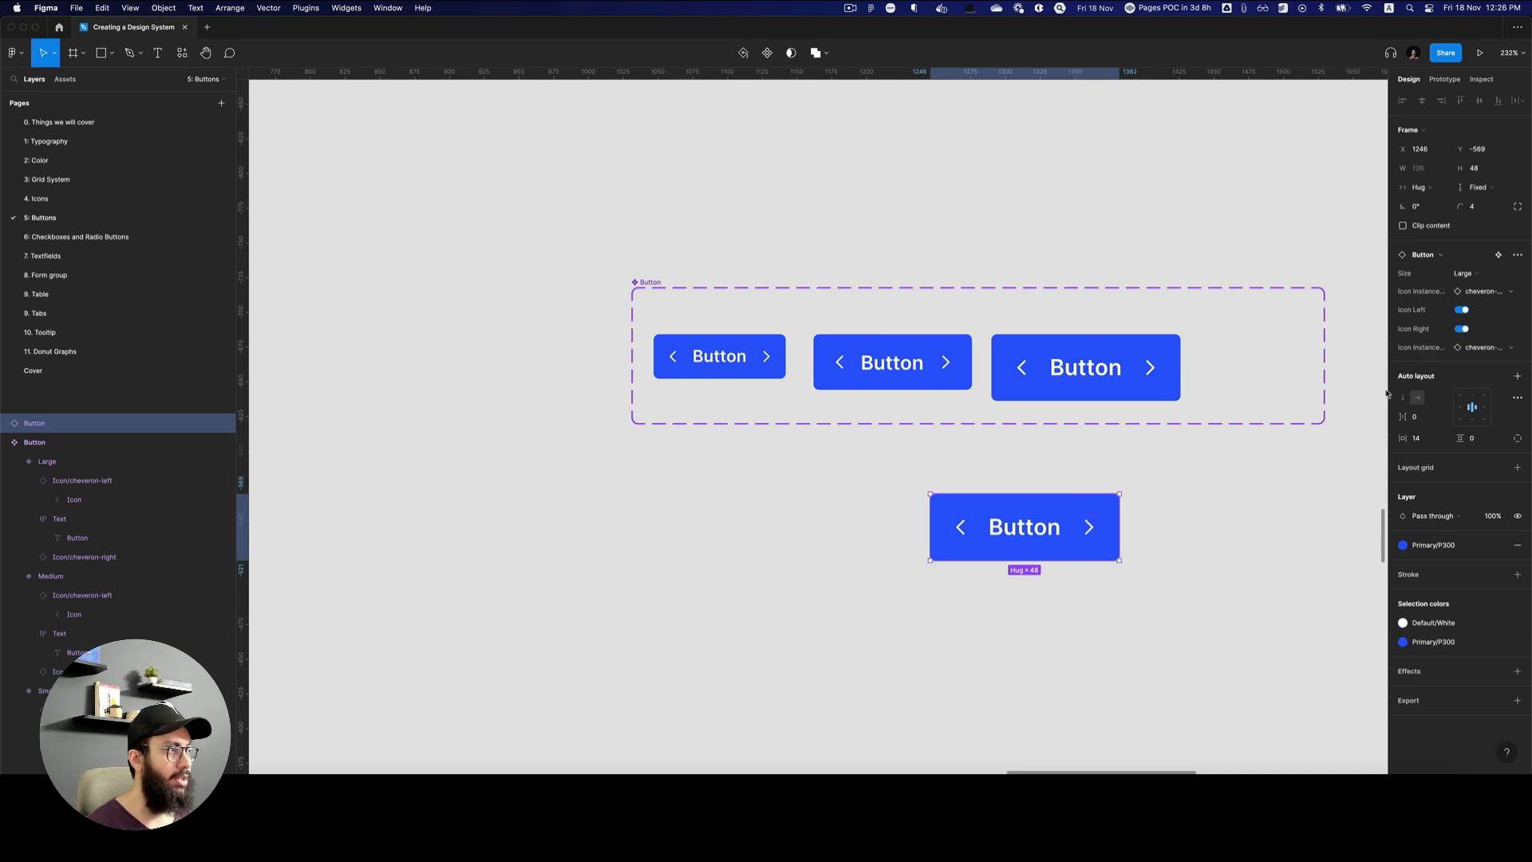
pyautogui.click(1177, 475)
# Reorder the Button component set's properties so Icon Left sits directly above Icon Instance Left.
pyautogui.click(1085, 375)
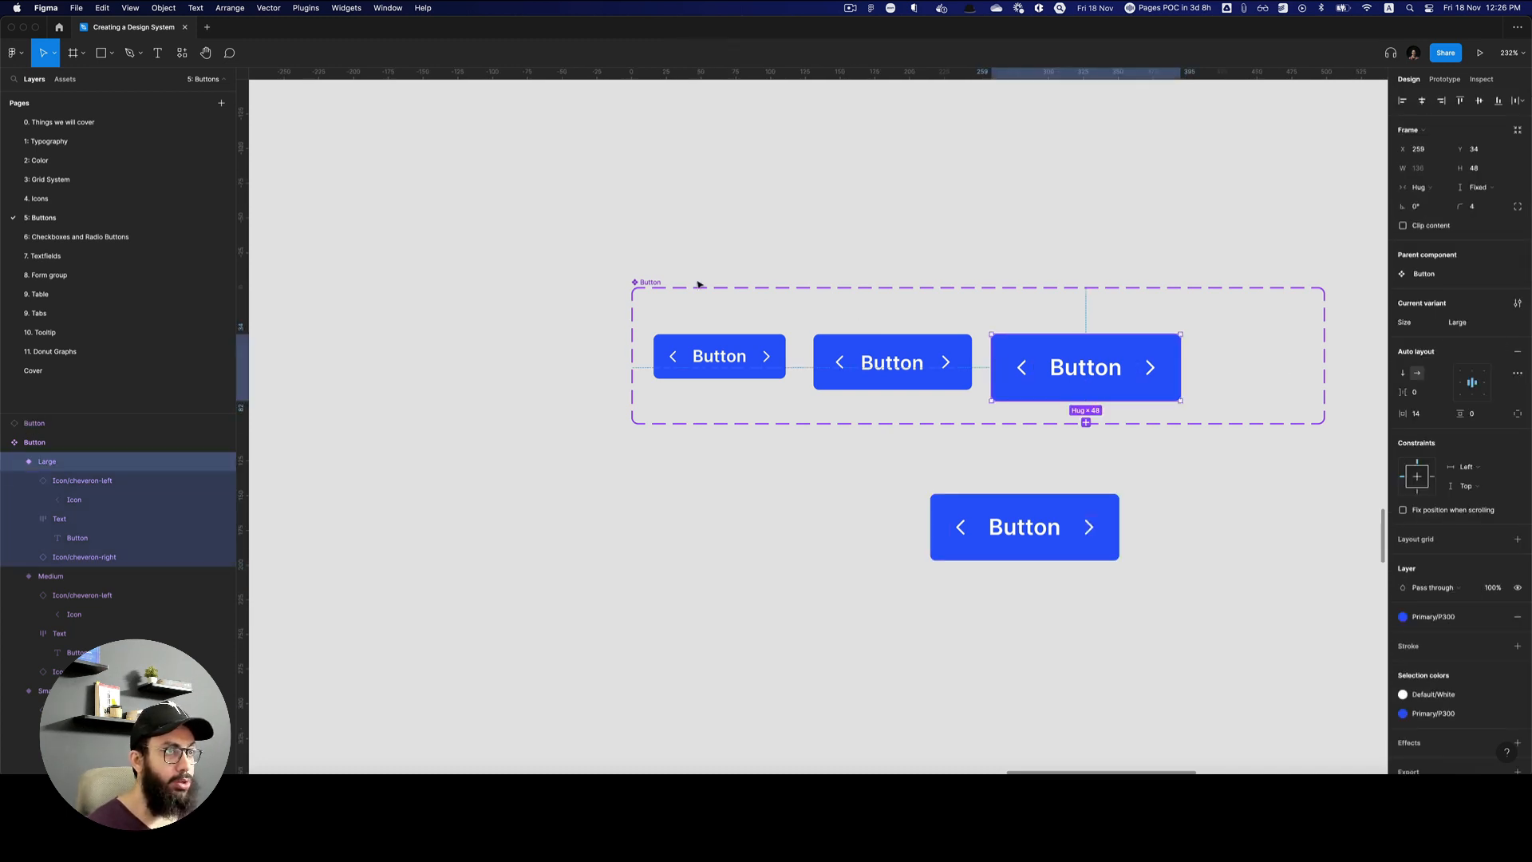
pyautogui.click(659, 285)
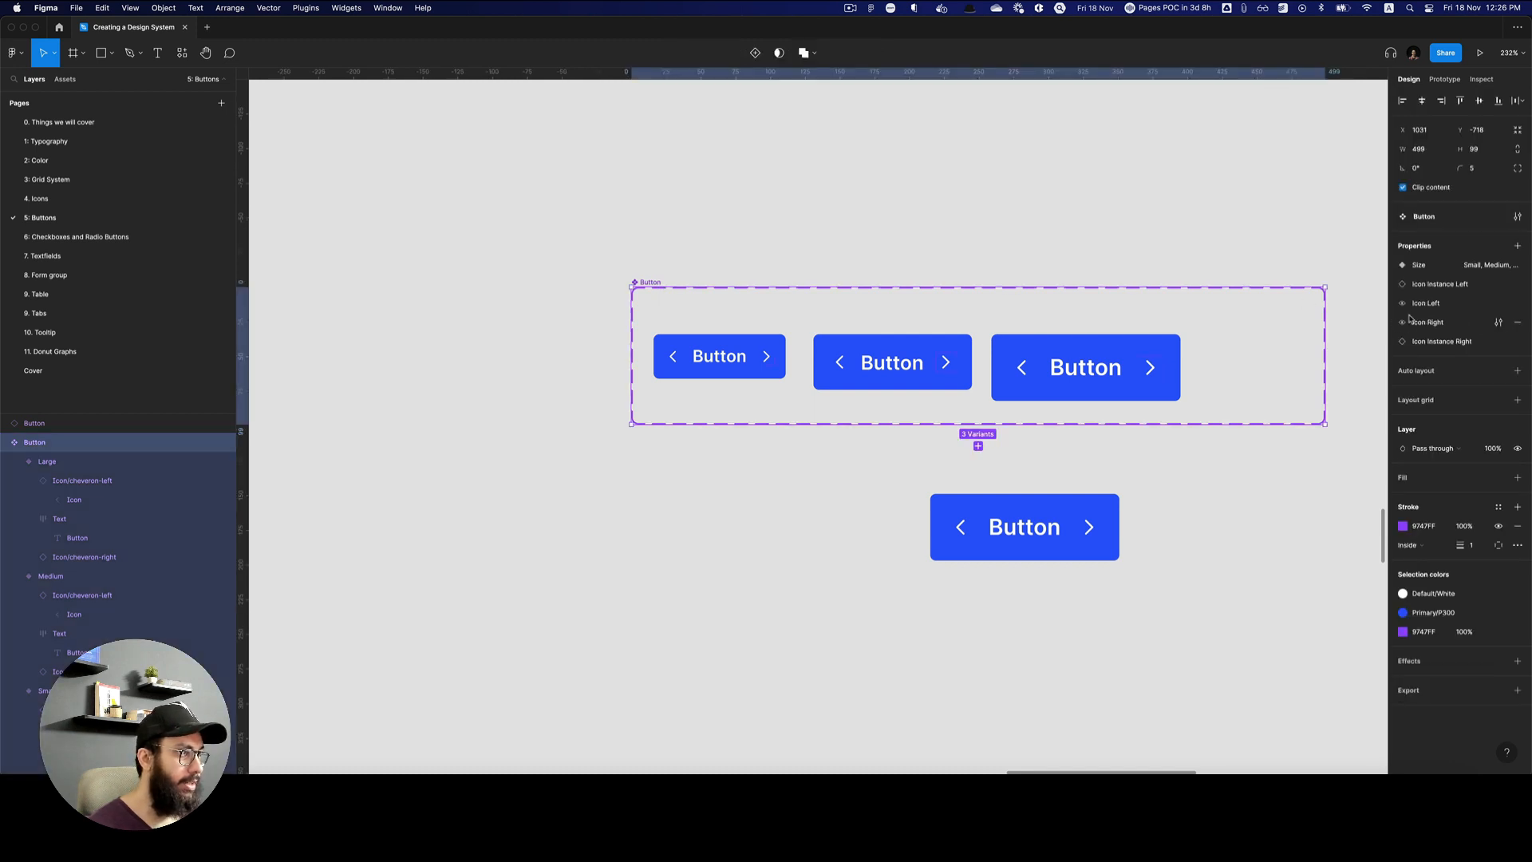
pyautogui.moveTo(1396, 284)
pyautogui.mouseDown()
pyautogui.moveTo(1397, 336)
pyautogui.moveTo(1400, 313)
pyautogui.mouseUp()
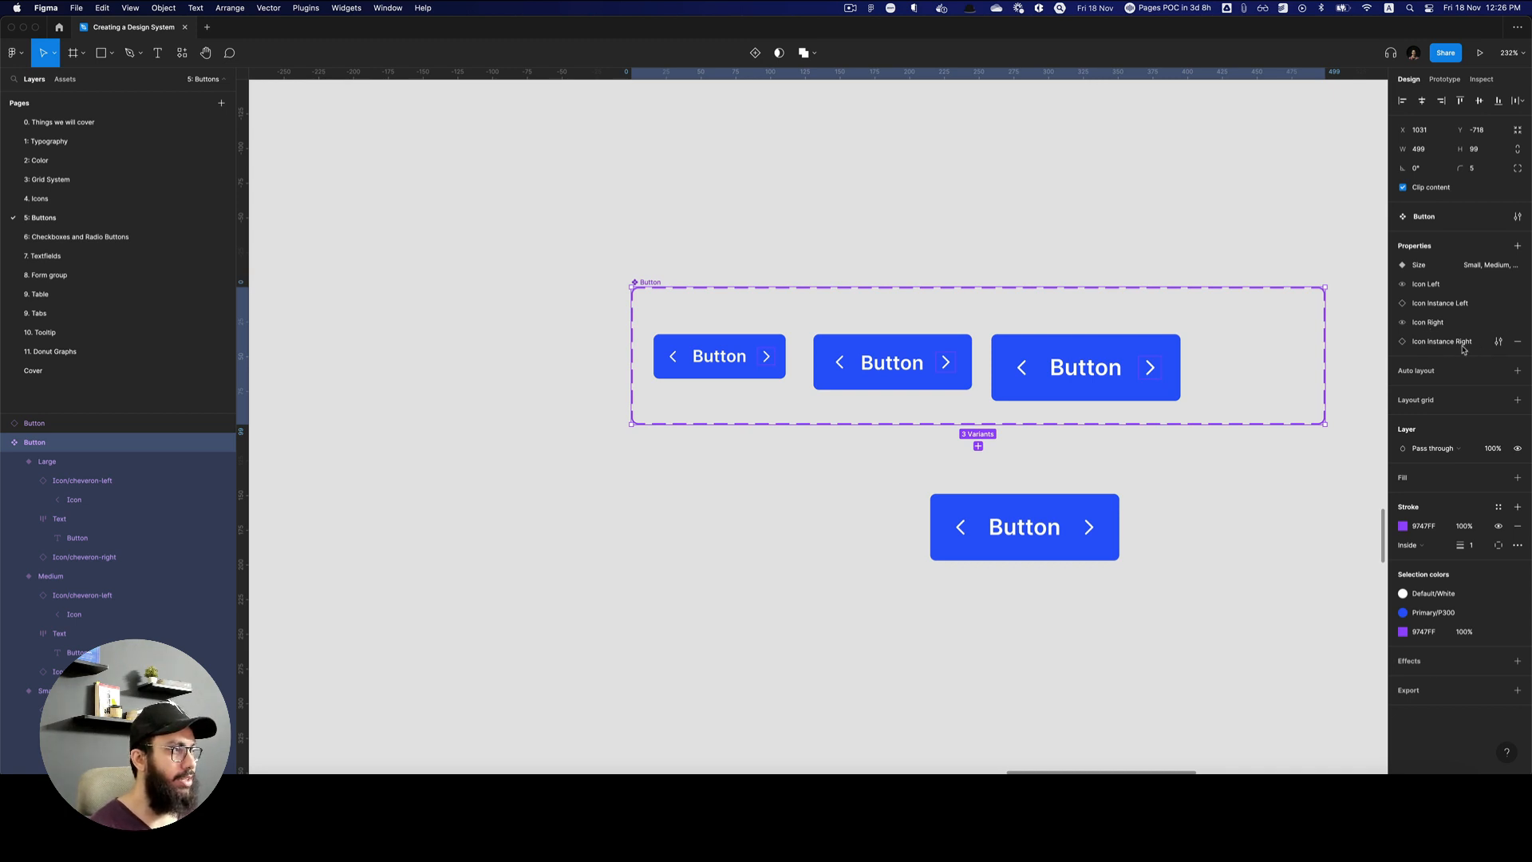
# Turn off Icon Left and Icon Right on the test instance and remove the instance from the canvas.
pyautogui.click(1152, 511)
pyautogui.click(1073, 522)
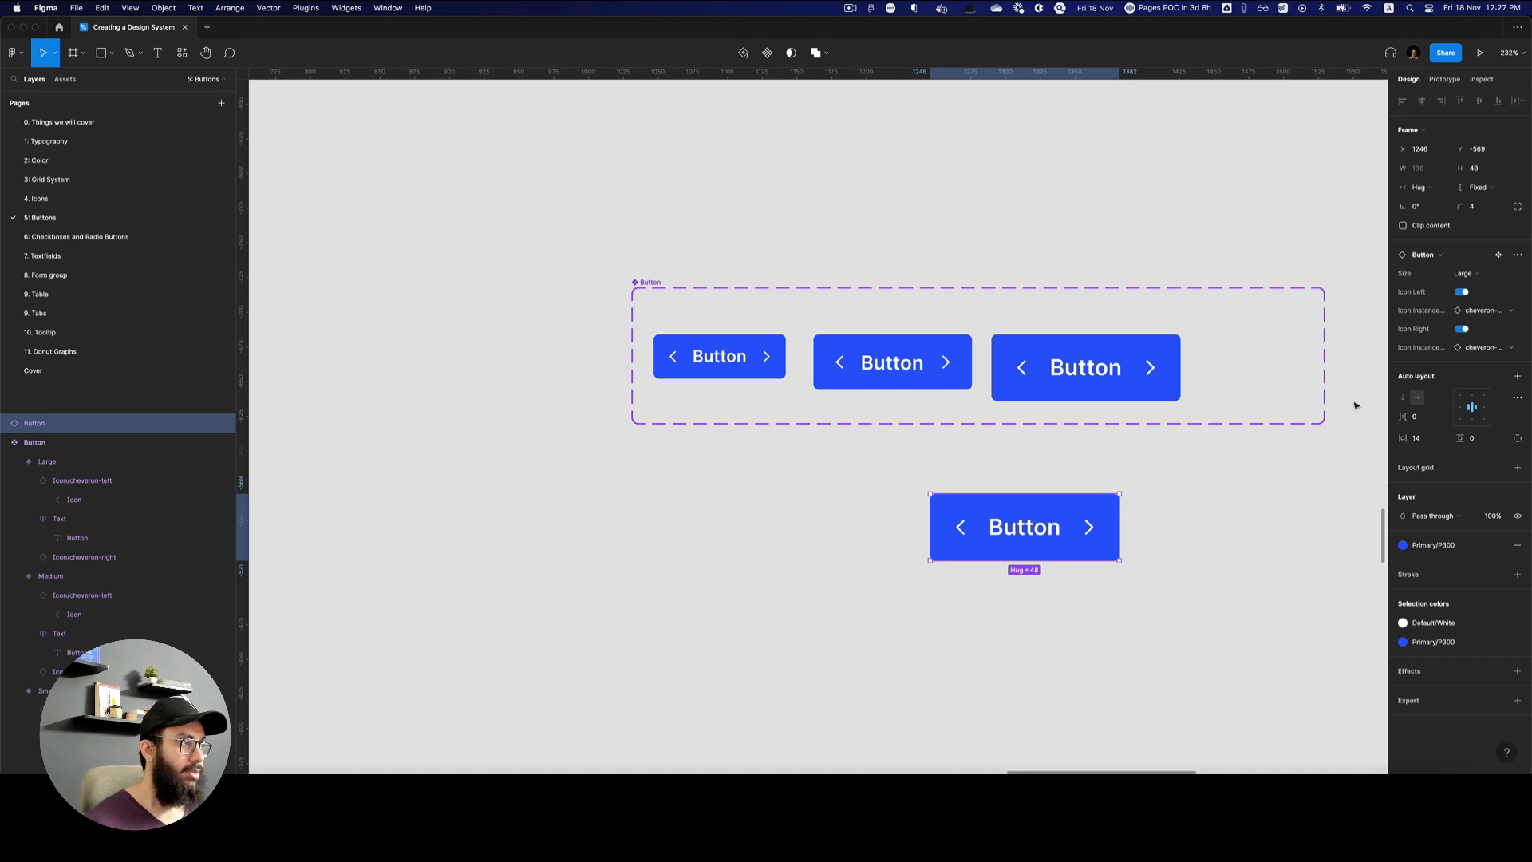
pyautogui.click(1461, 292)
pyautogui.click(1461, 311)
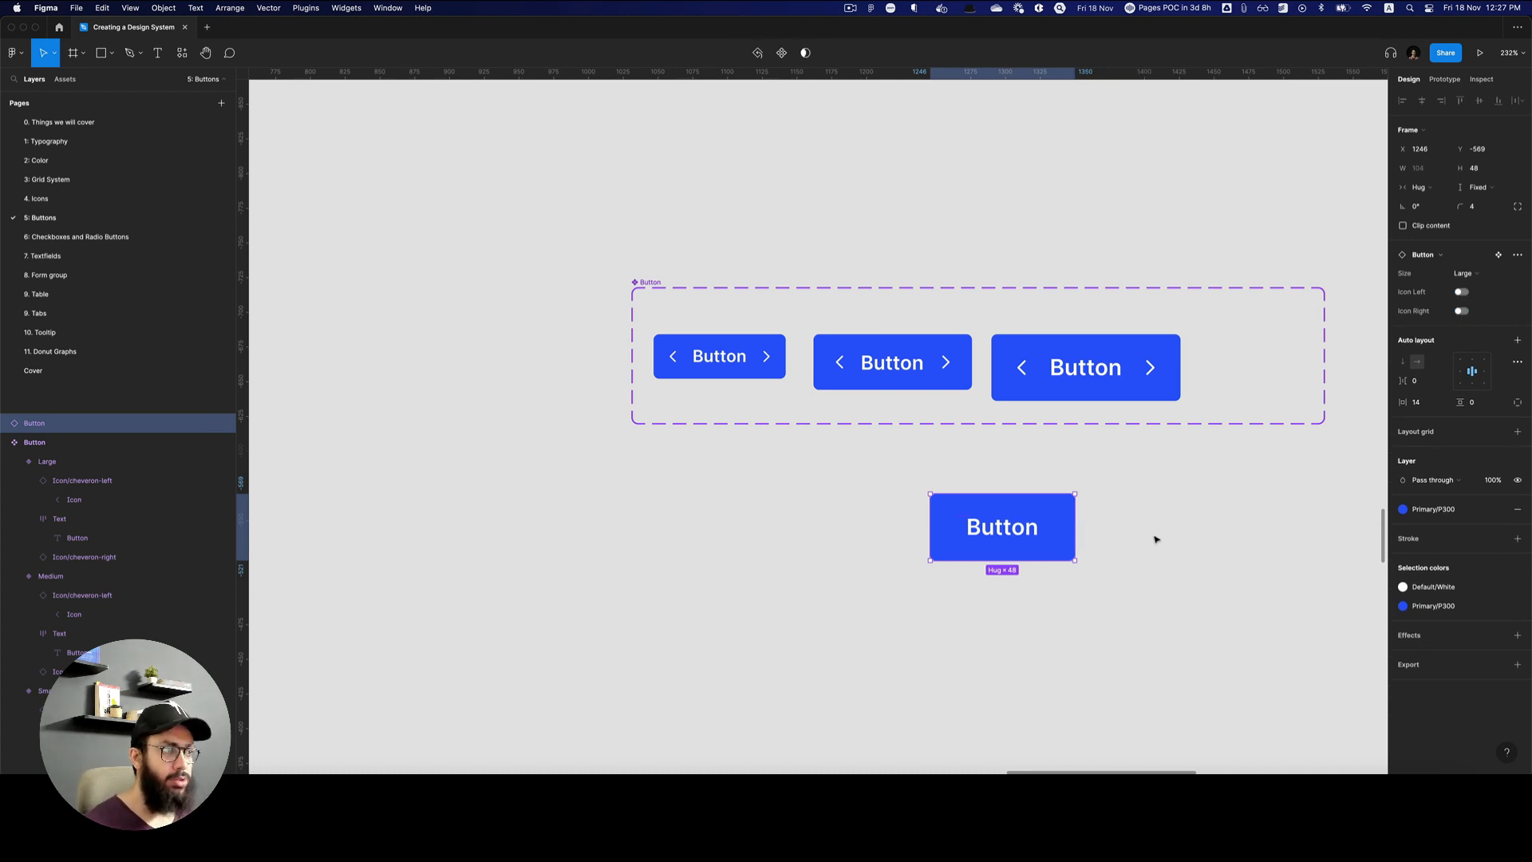
pyautogui.press('super+x')
# Enlarge the Button component set and add auto layout to it.
pyautogui.press('super+minus')
pyautogui.press('space')
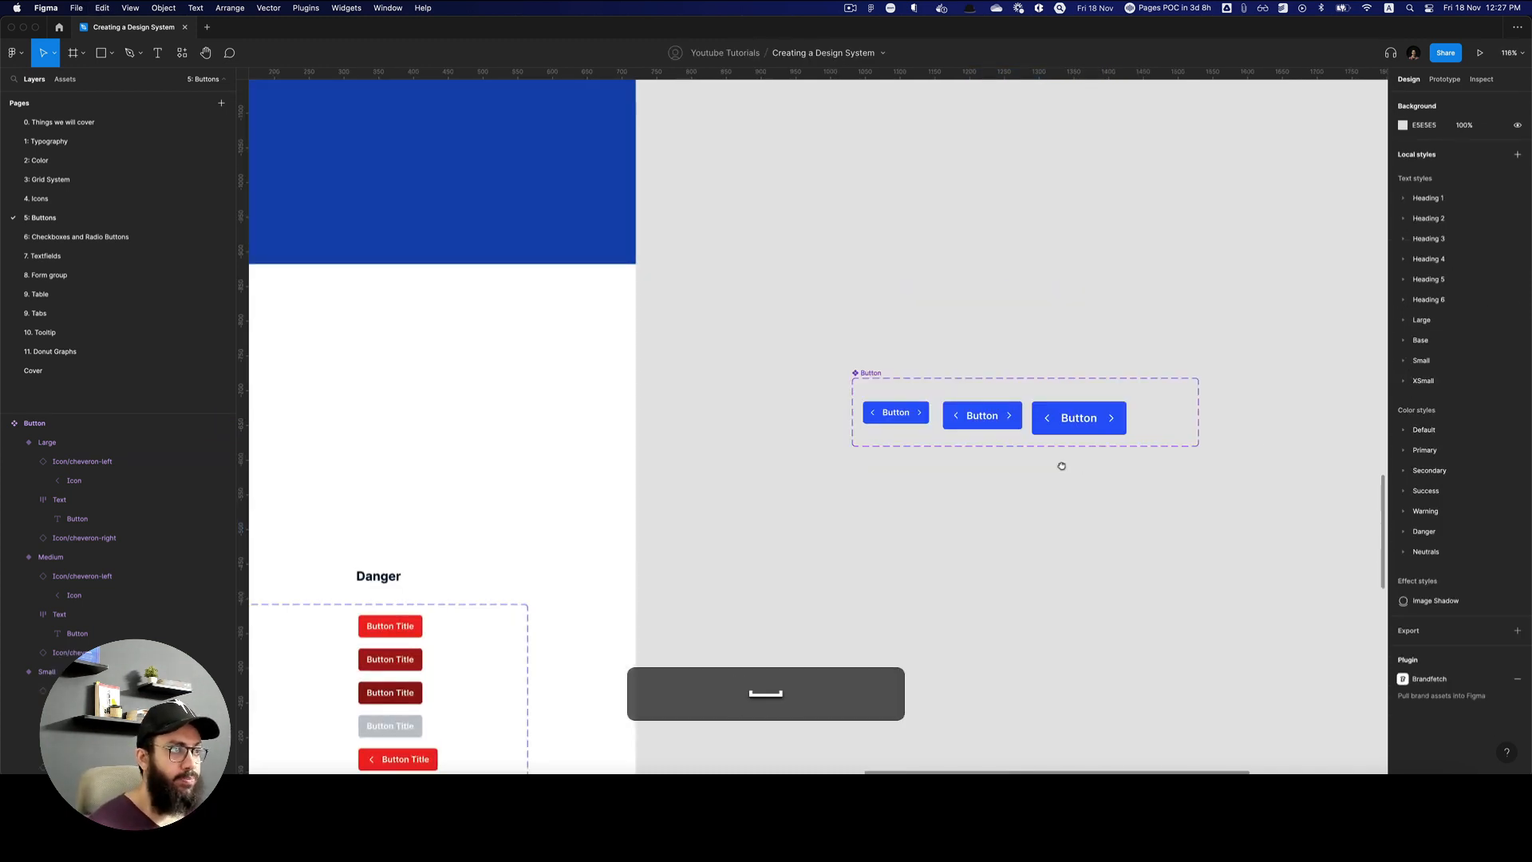
pyautogui.press('v')
pyautogui.click(892, 343)
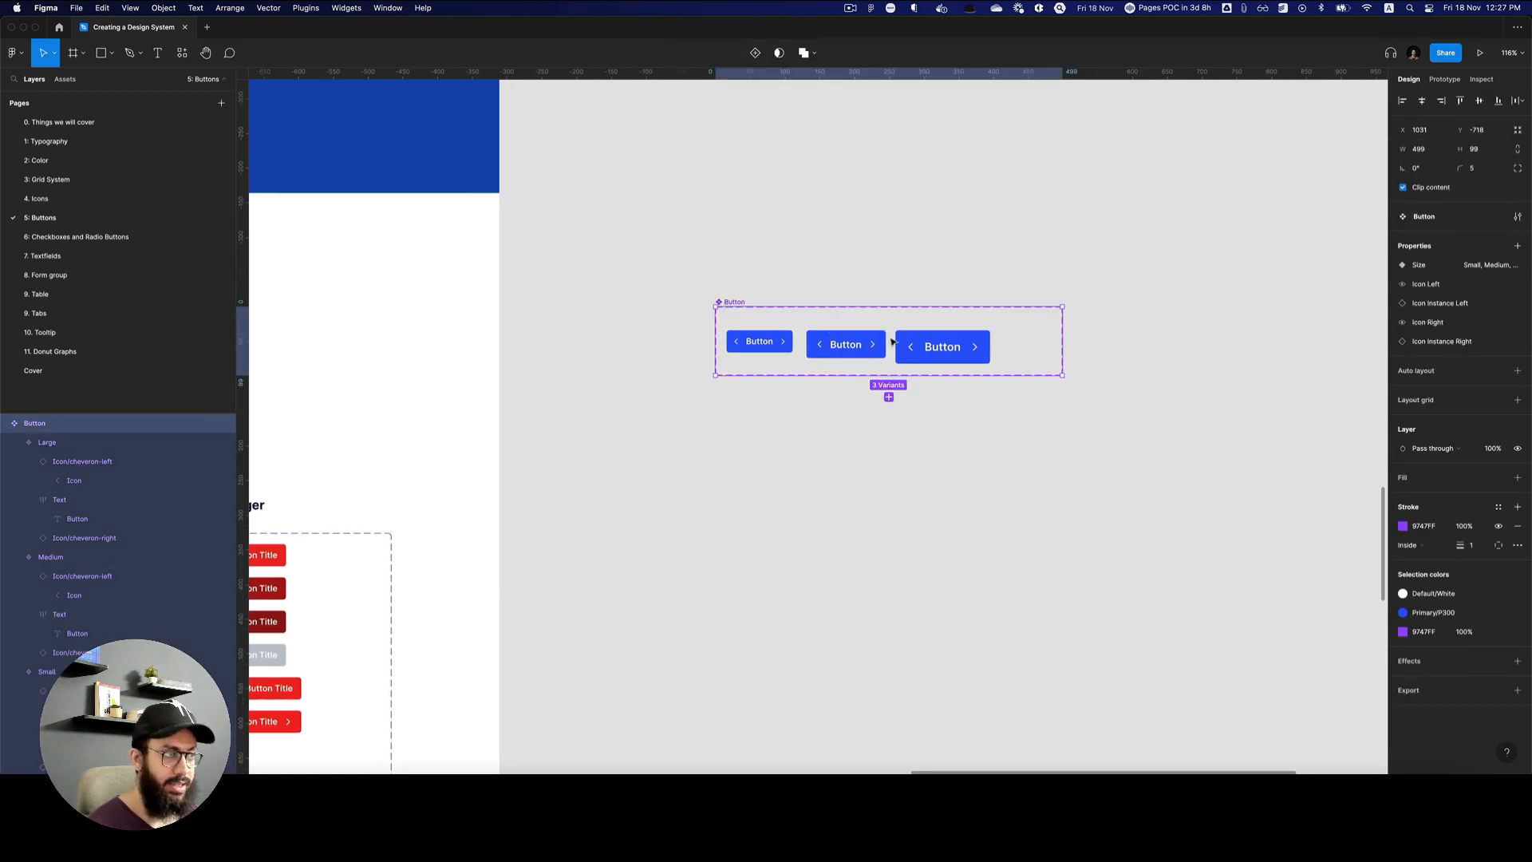
pyautogui.moveTo(1050, 375); pyautogui.dragTo(989, 833)
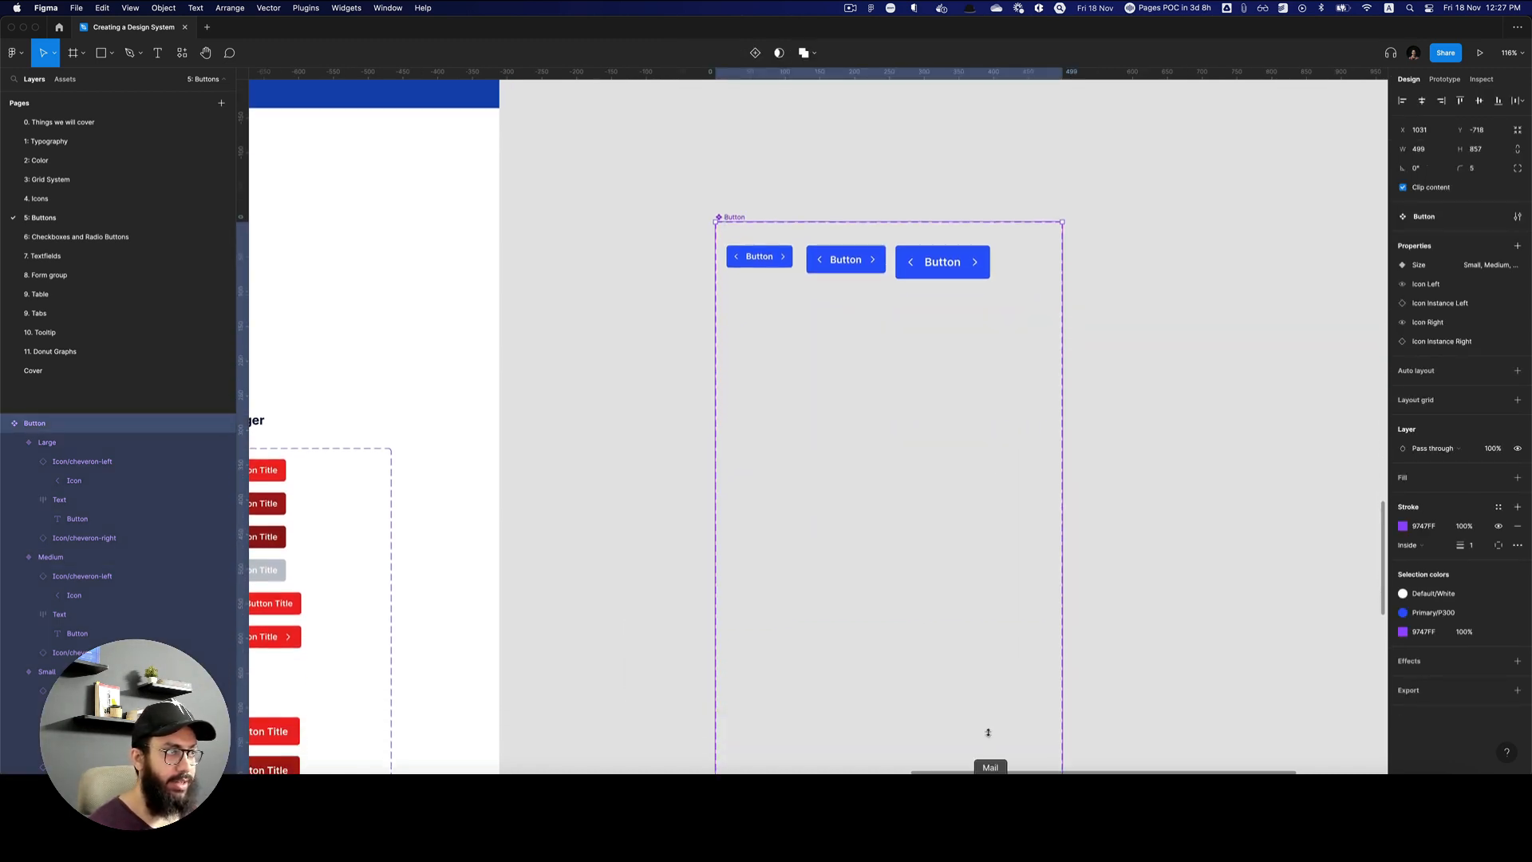
pyautogui.moveTo(1063, 370); pyautogui.dragTo(1298, 375)
pyautogui.hotkey('shift', 'a')
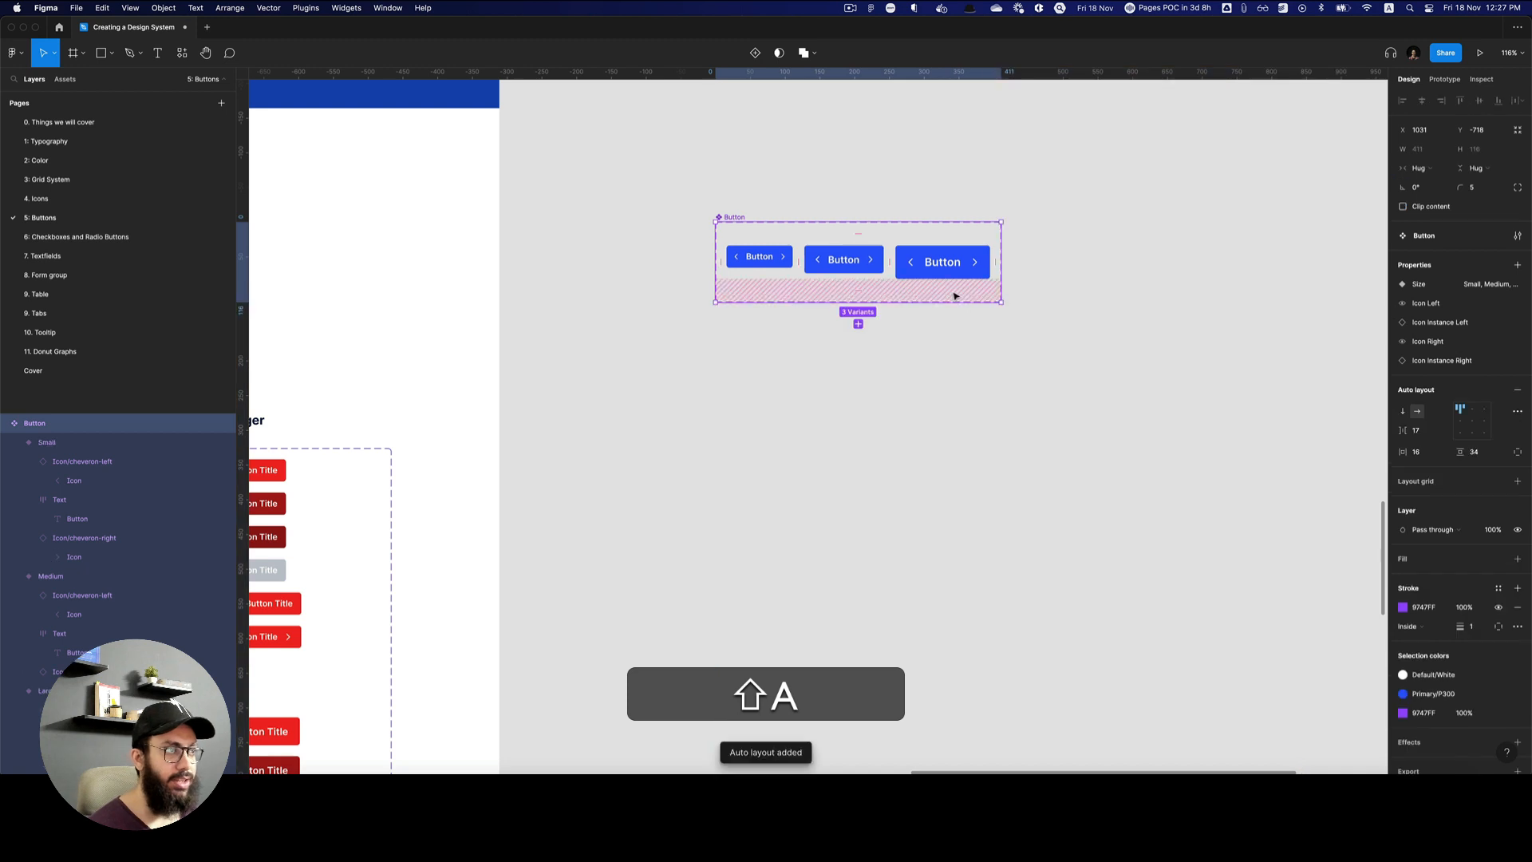
# Set the auto layout spacing between the button variants to 48.
pyautogui.click(1417, 430)
pyautogui.write('7')
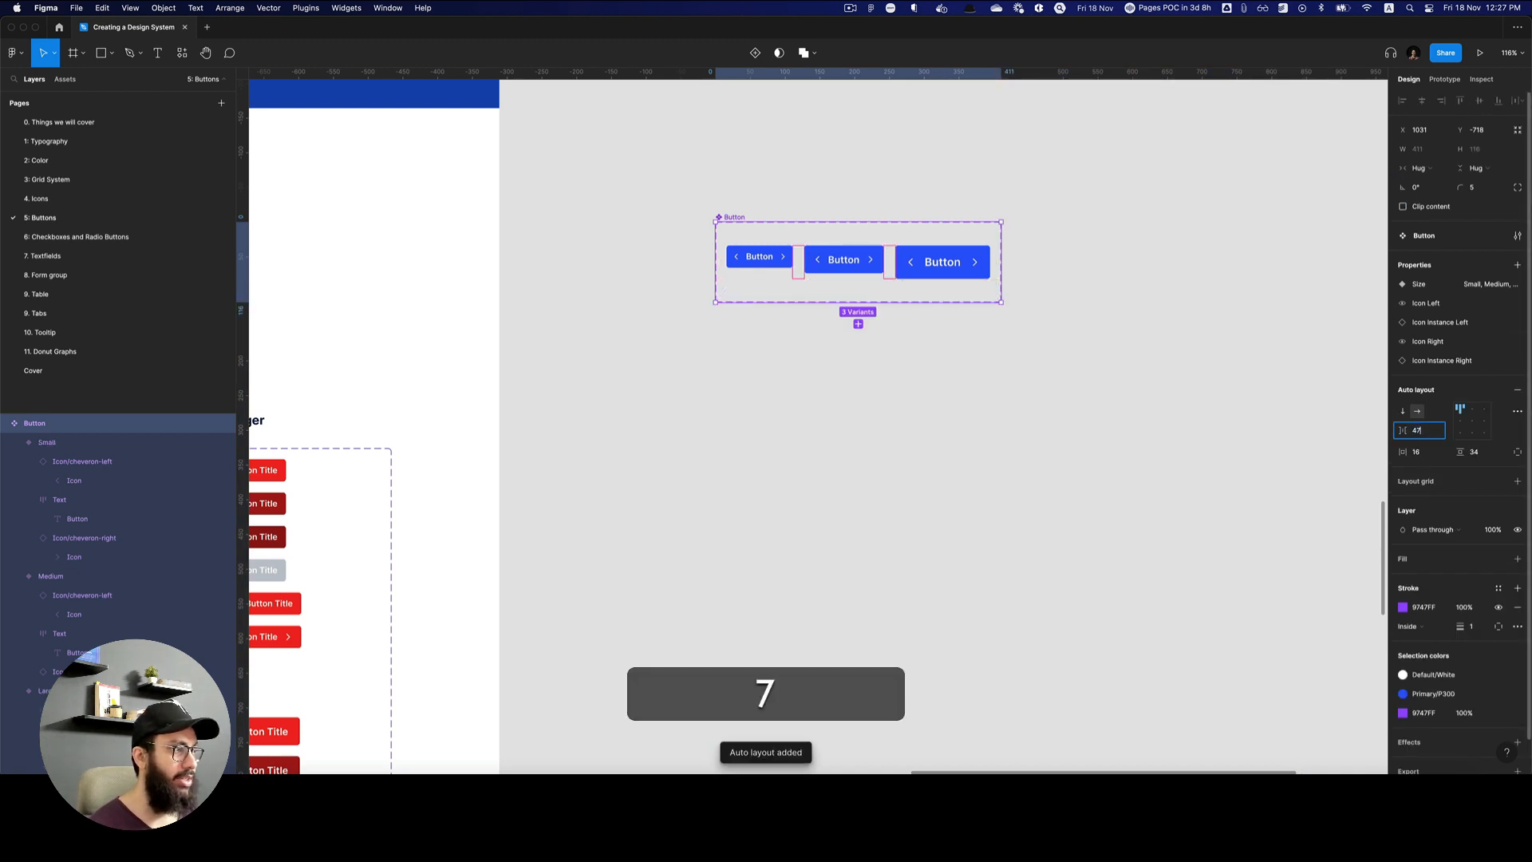
pyautogui.press('super+a')
pyautogui.write('48')
pyautogui.press('Return')
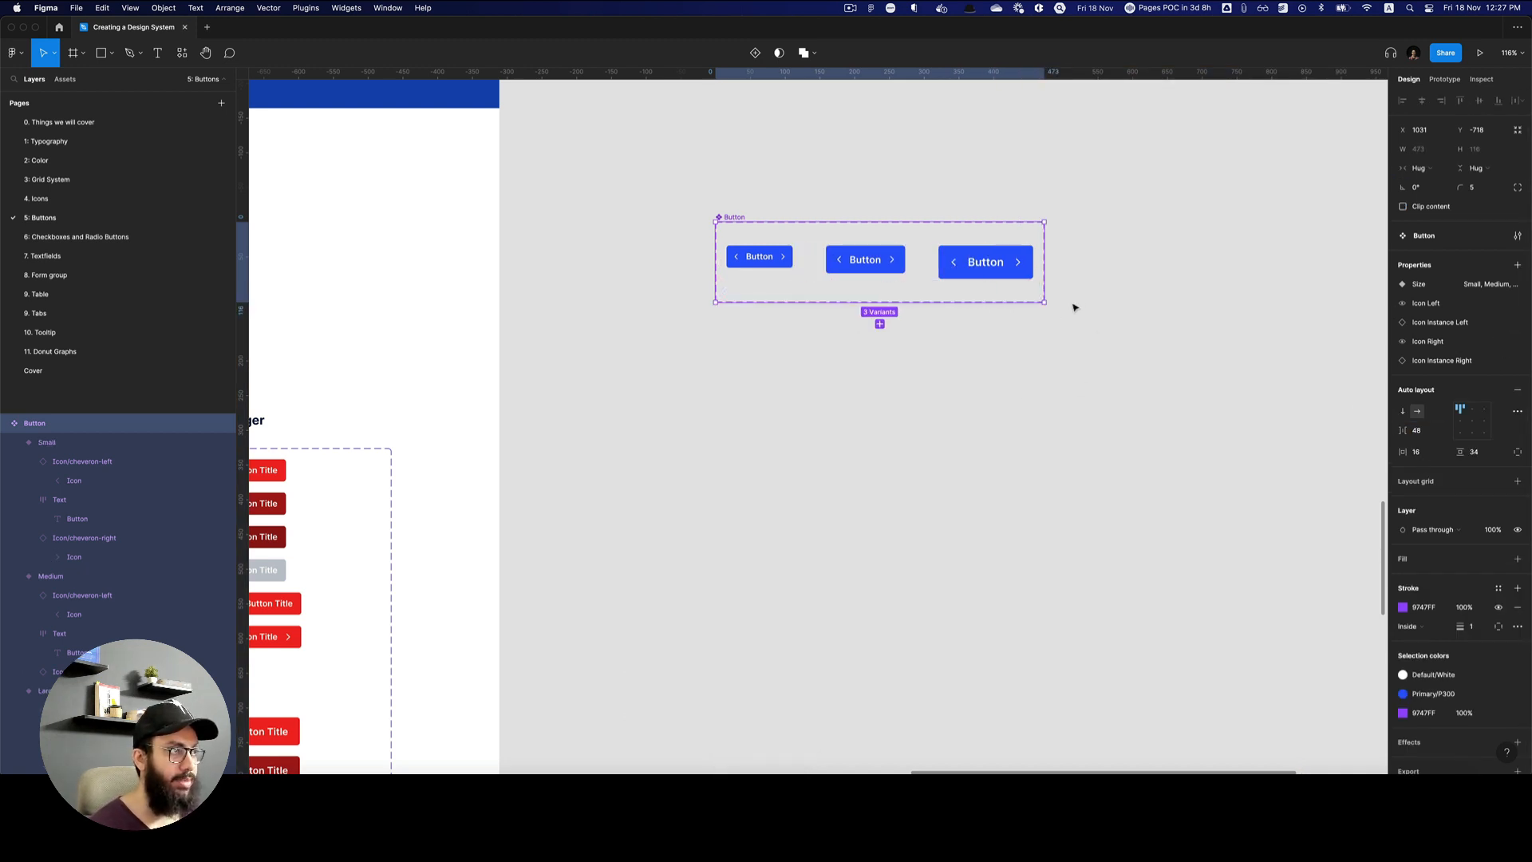
# Remove the auto layout from the Button component set and stretch its frame to about 722 by 517.
pyautogui.moveTo(1034, 301); pyautogui.dragTo(1033, 580)
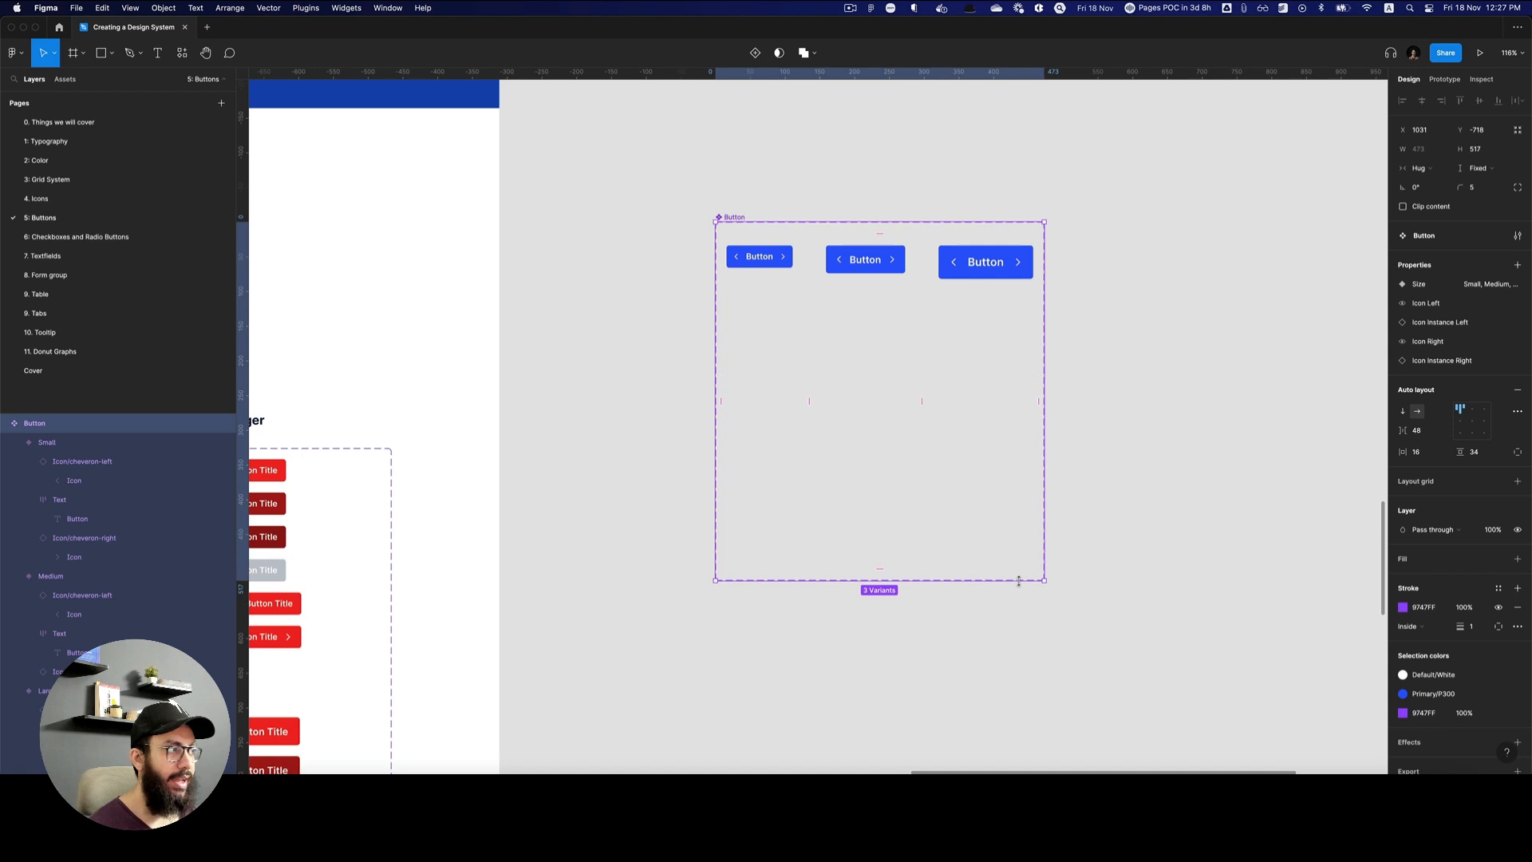
pyautogui.click(1519, 388)
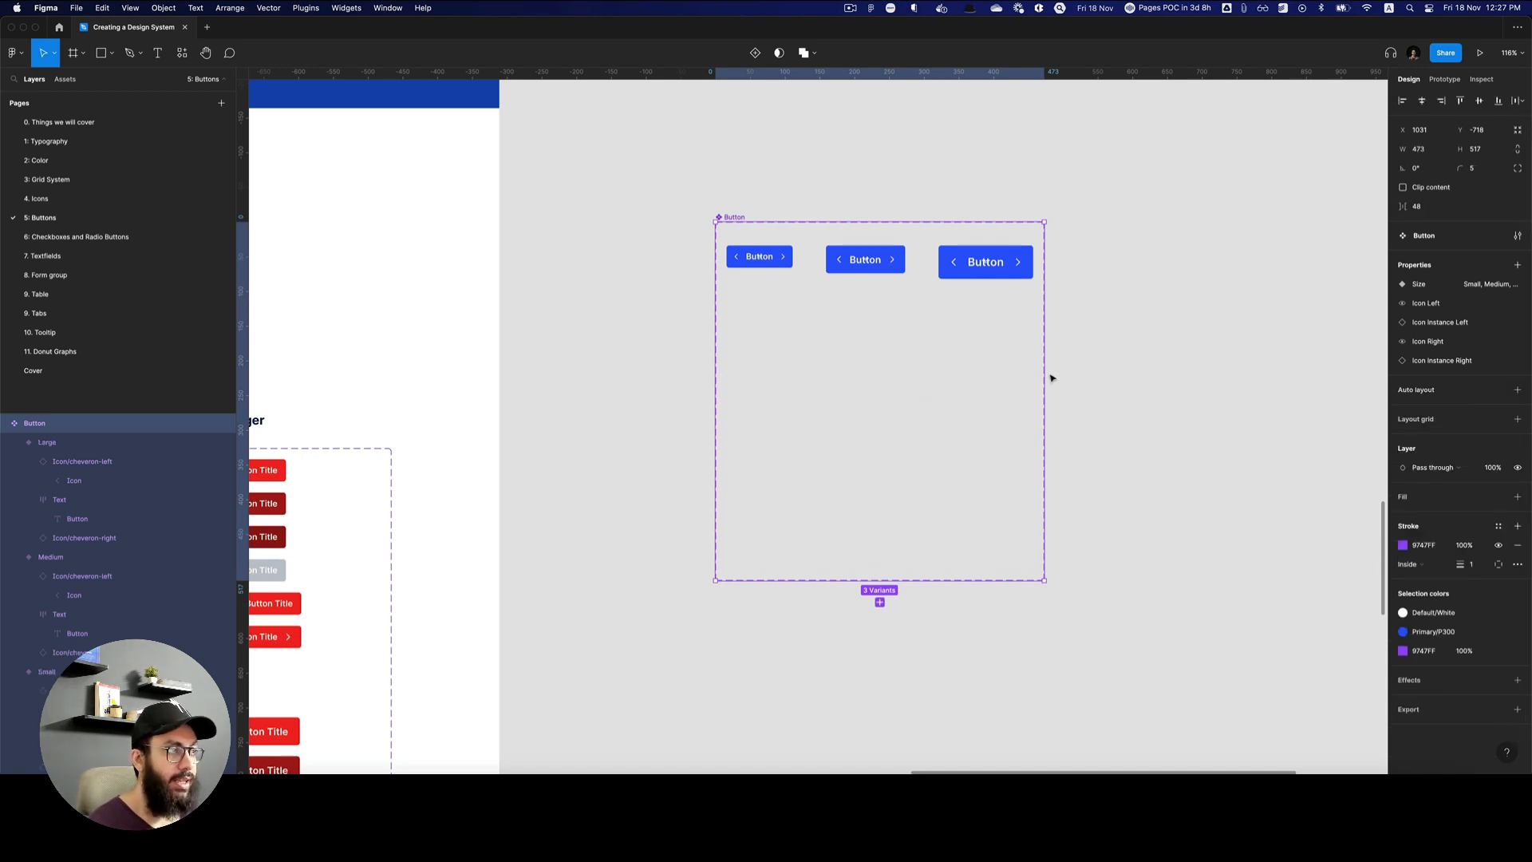
pyautogui.moveTo(1044, 377); pyautogui.dragTo(1218, 374)
# Examine the Primary button states in the finished reference grid on the Buttons page.
pyautogui.press('space')
pyautogui.moveTo(822, 370); pyautogui.dragTo(1364, 247)
pyautogui.moveTo(801, 323); pyautogui.dragTo(1181, 315)
pyautogui.hotkey('alt', 'z')
pyautogui.keyDown('alt'); pyautogui.click(667, 362); pyautogui.keyUp('alt')
pyautogui.press('space')
pyautogui.moveTo(693, 362); pyautogui.dragTo(613, 374)
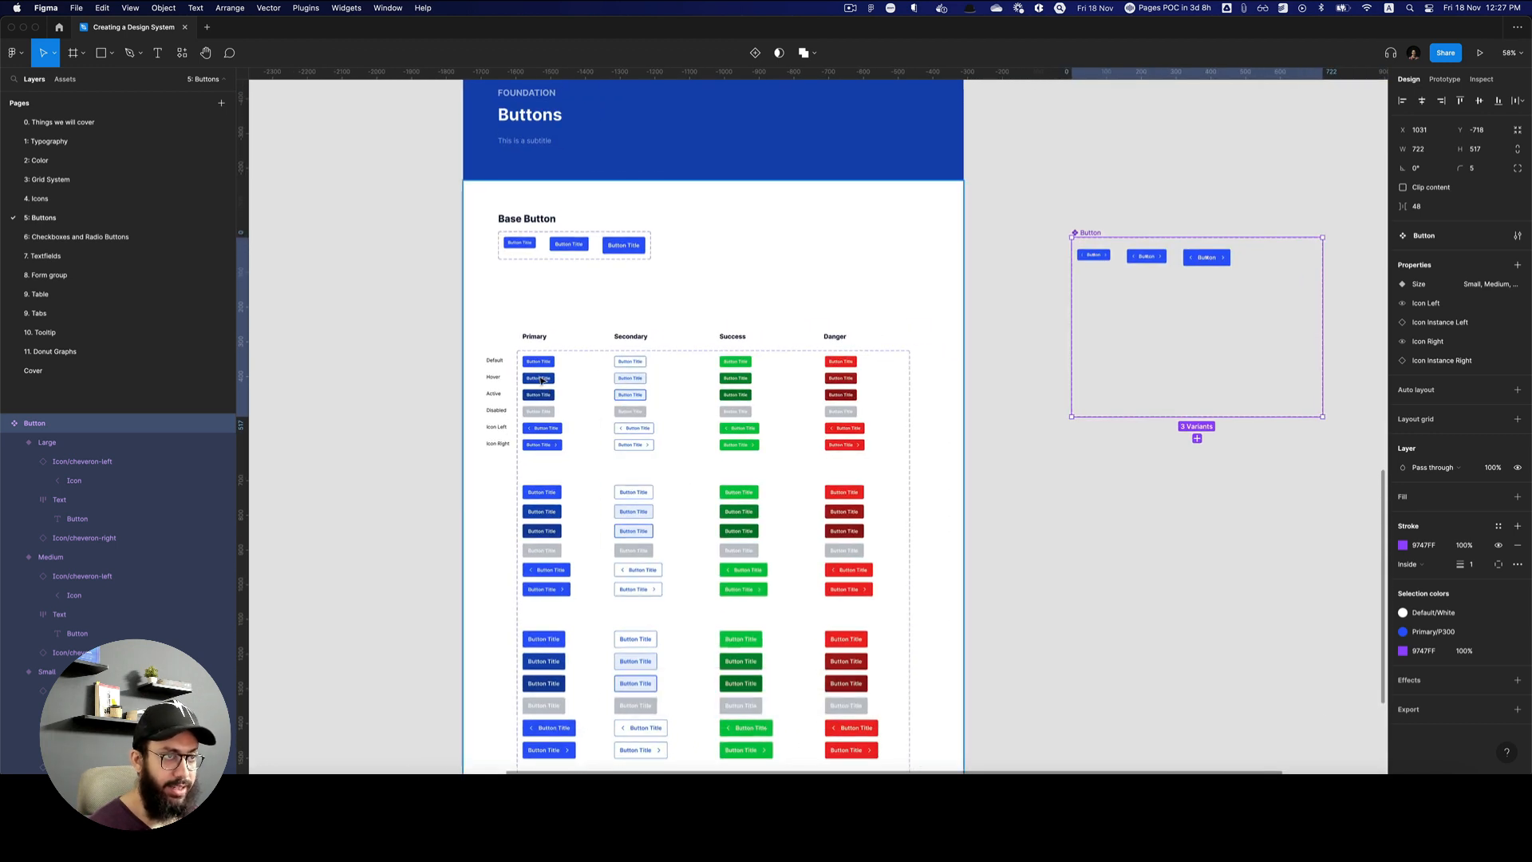
pyautogui.press('z')
pyautogui.click(540, 381)
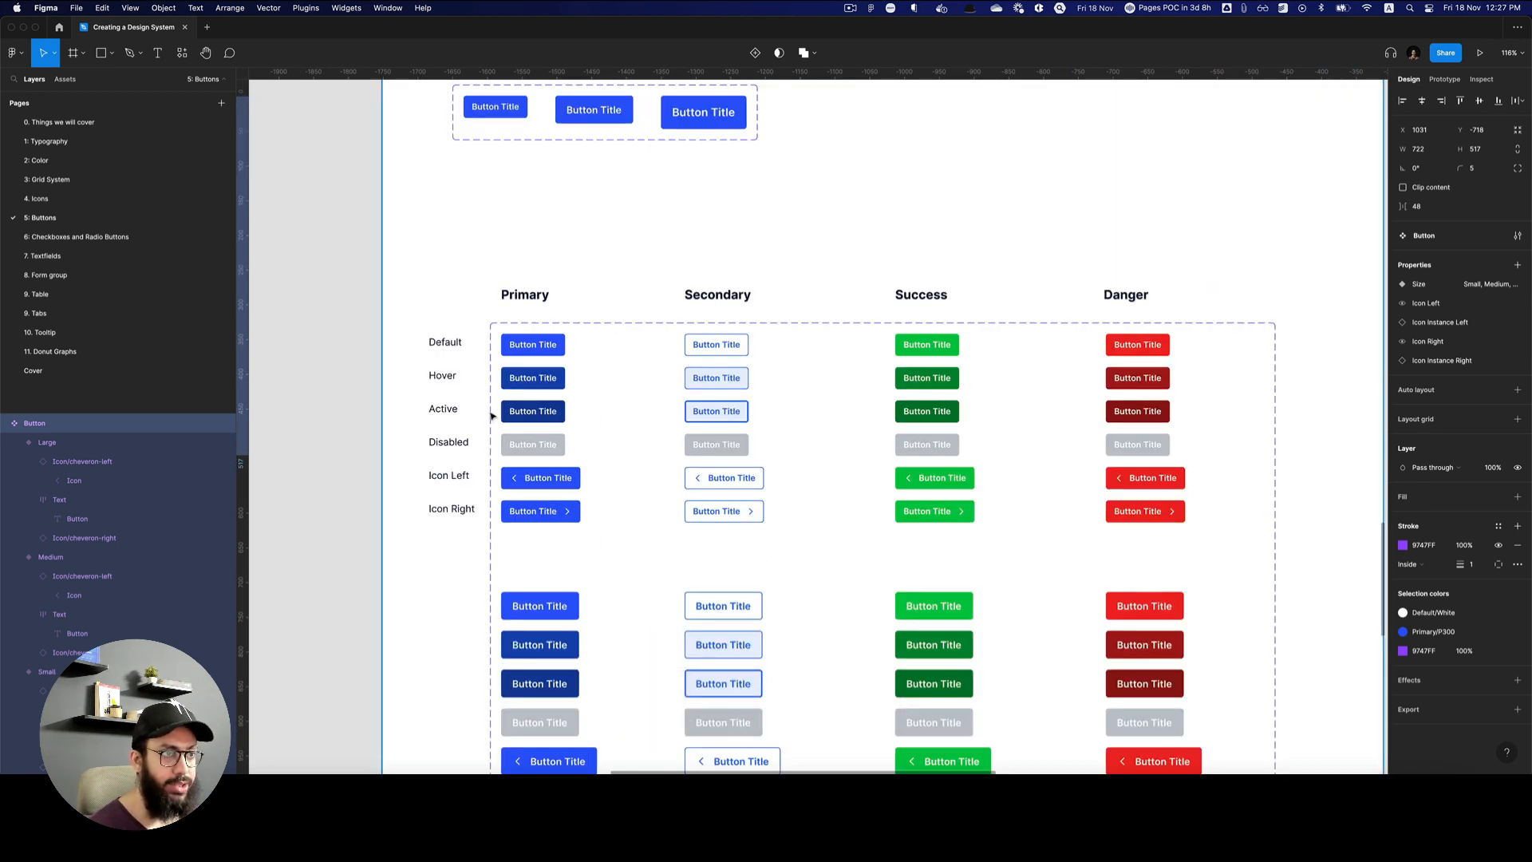
pyautogui.hscroll(13, 646, 322)
pyautogui.scroll(1, 642, 321)
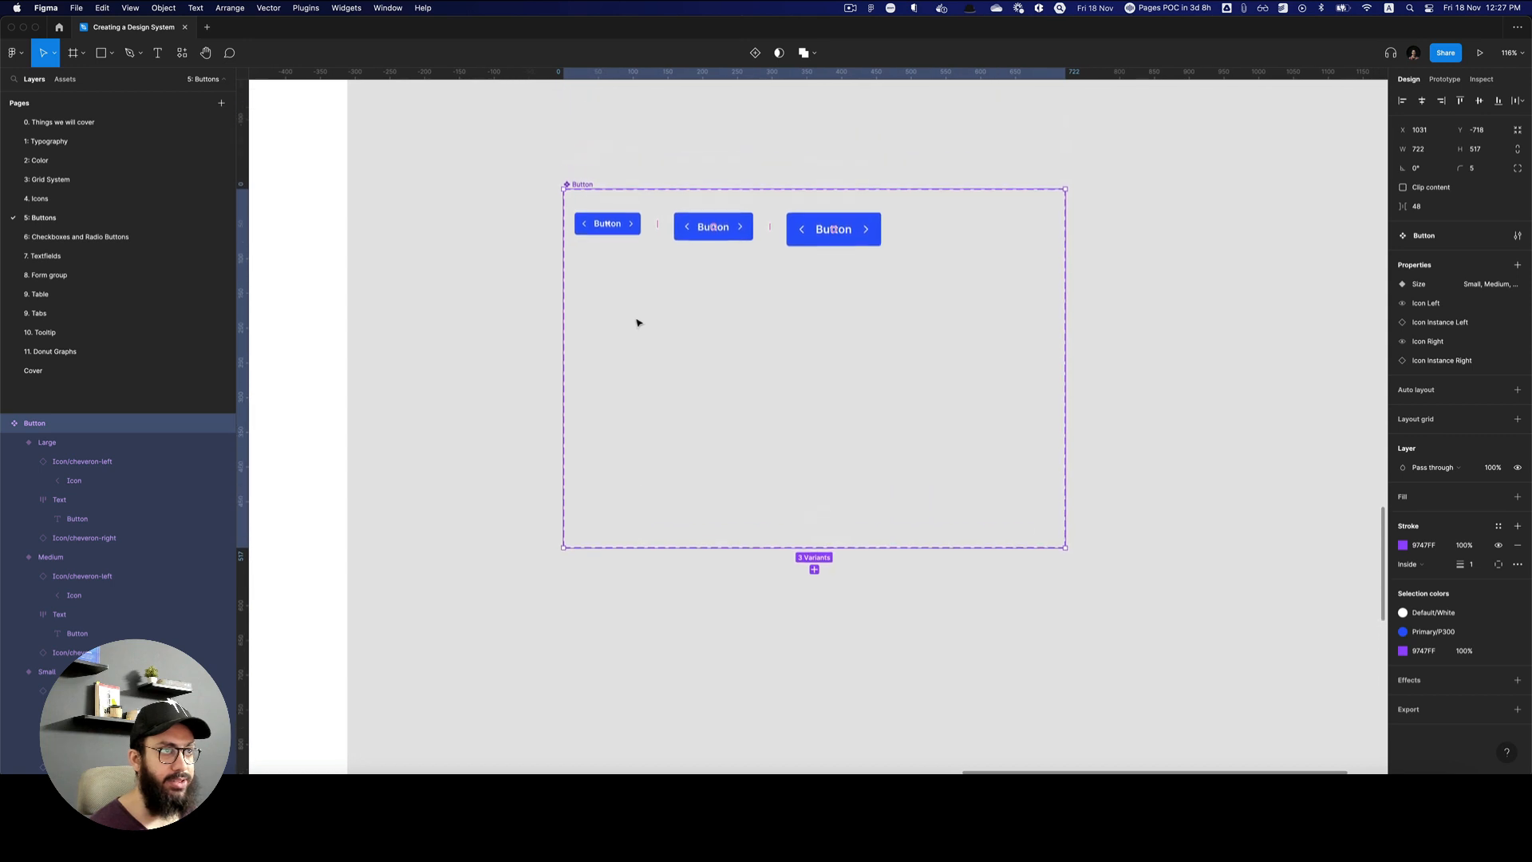
pyautogui.press('z')
pyautogui.click(610, 241)
pyautogui.click(609, 209)
pyautogui.moveTo(616, 198); pyautogui.dragTo(614, 274)
pyautogui.press('alt+shift+super+z')
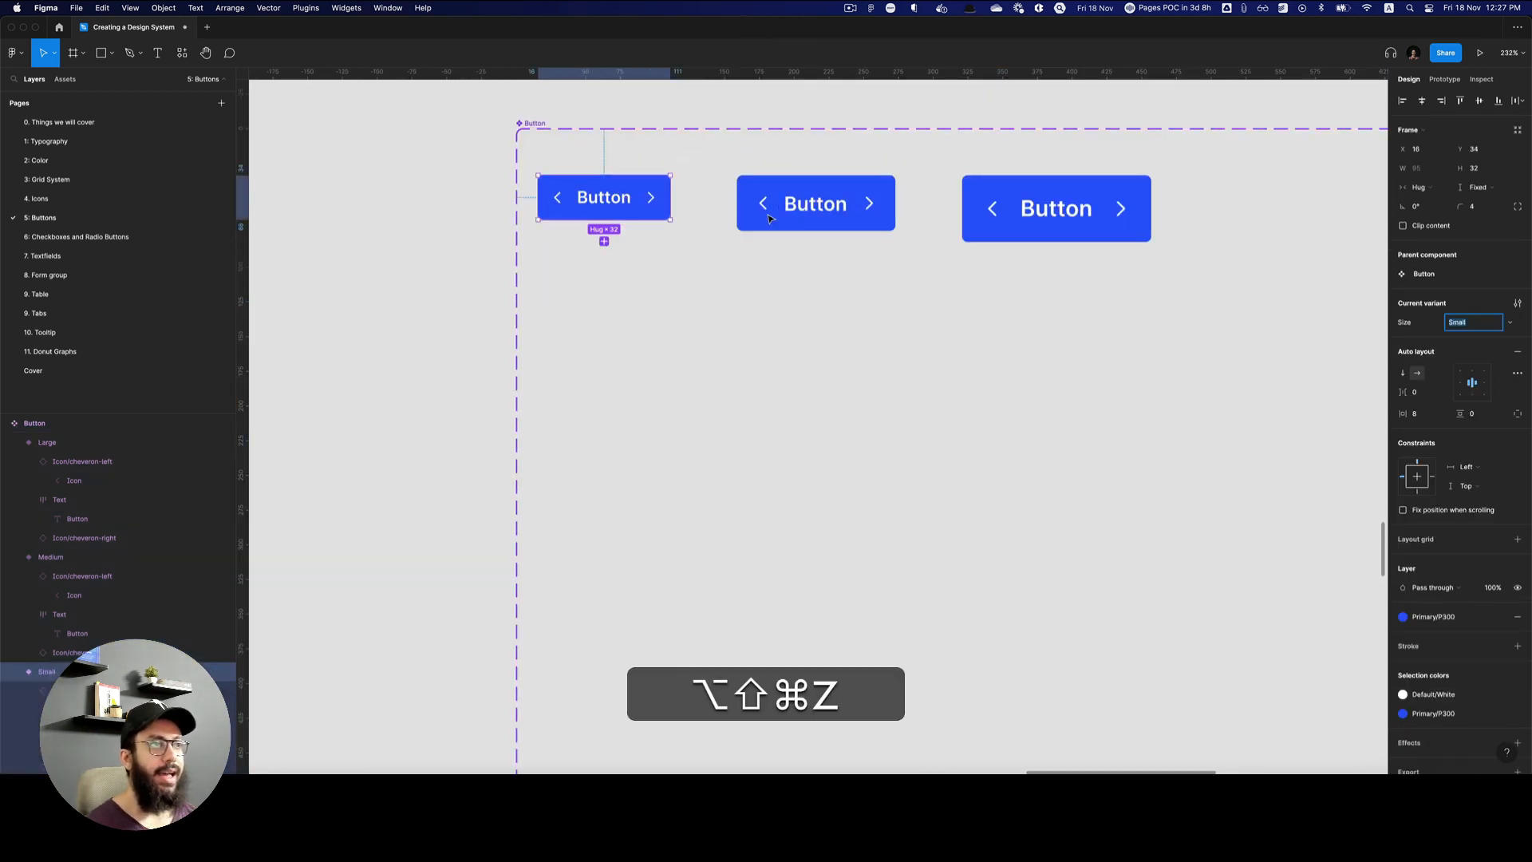
# Select the small, medium and large button variants and collapse their layers.
pyautogui.keyDown('shift'); pyautogui.click(814, 205); pyautogui.keyUp('shift')
pyautogui.keyDown('shift'); pyautogui.click(1035, 204); pyautogui.keyUp('shift')
pyautogui.press('alt')
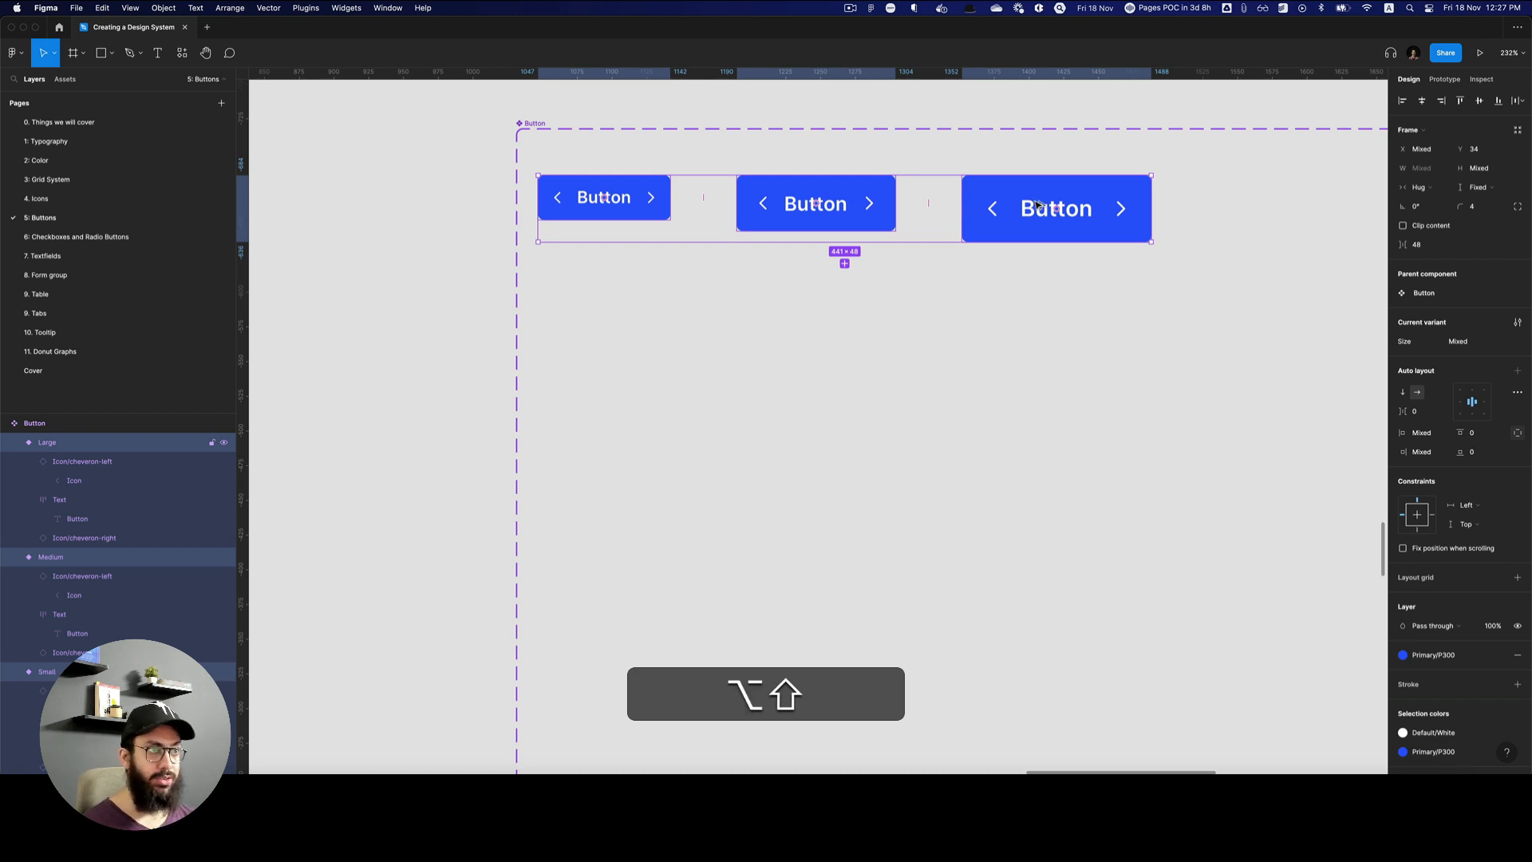
pyautogui.hotkey('alt', 'shift', 'l')
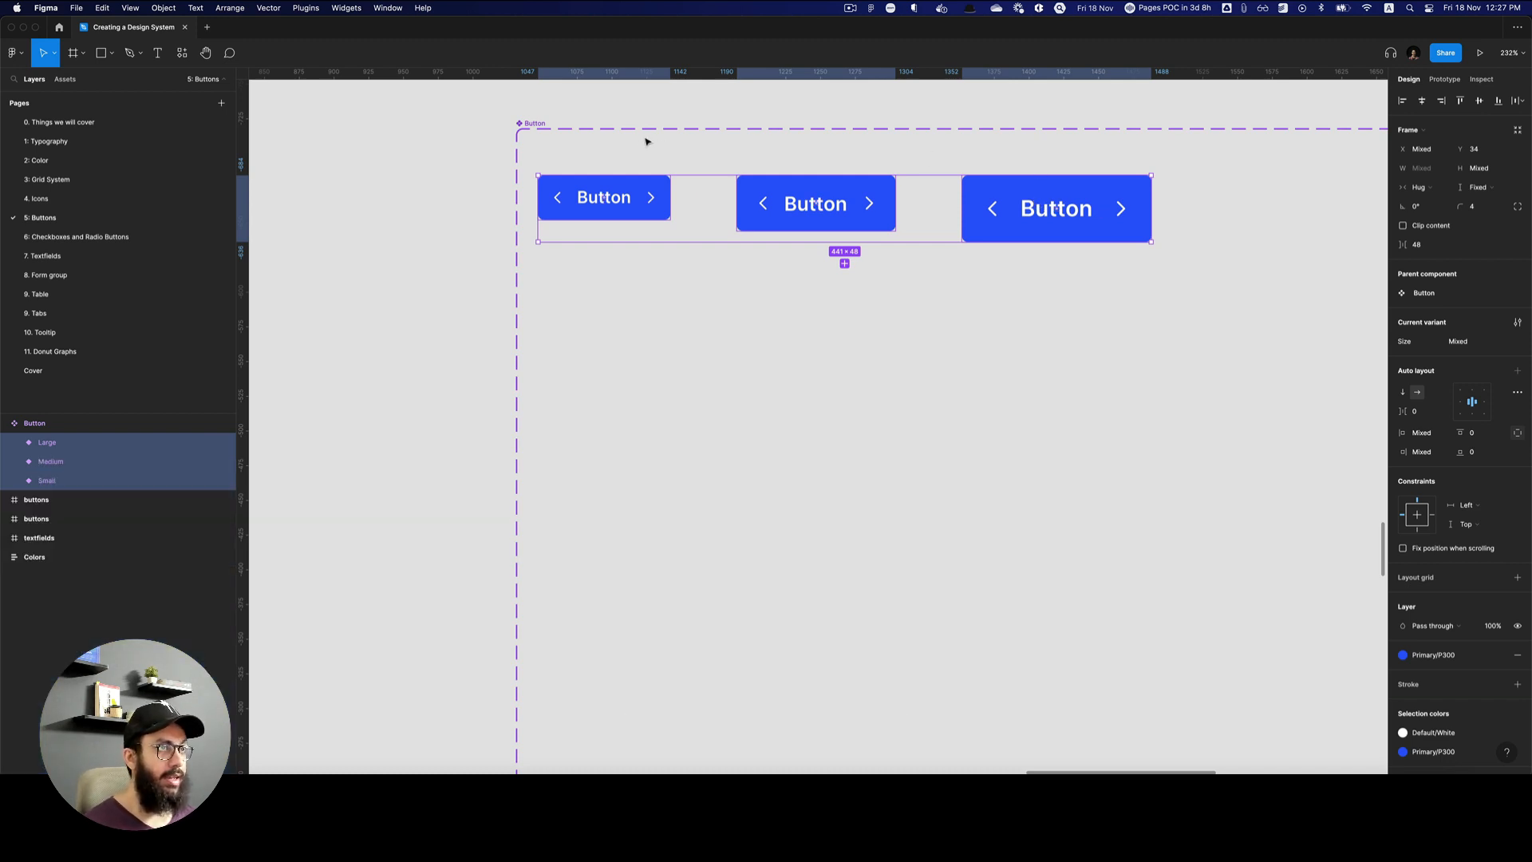
# Add a variant property named State to the Button component set.
pyautogui.click(519, 124)
pyautogui.click(1516, 264)
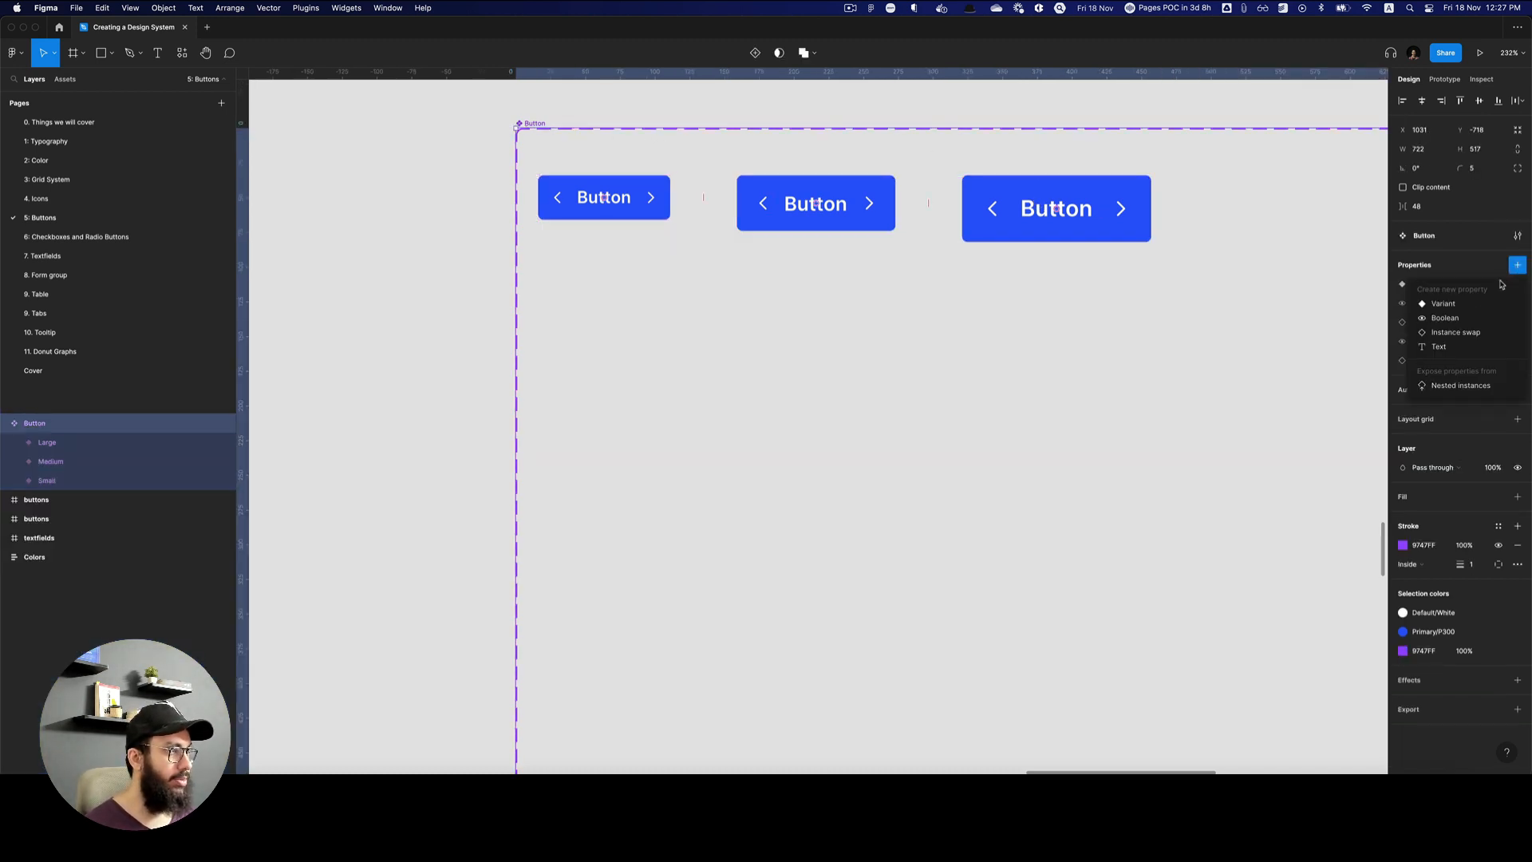
pyautogui.click(1468, 304)
pyautogui.write('State')
pyautogui.press('Return')
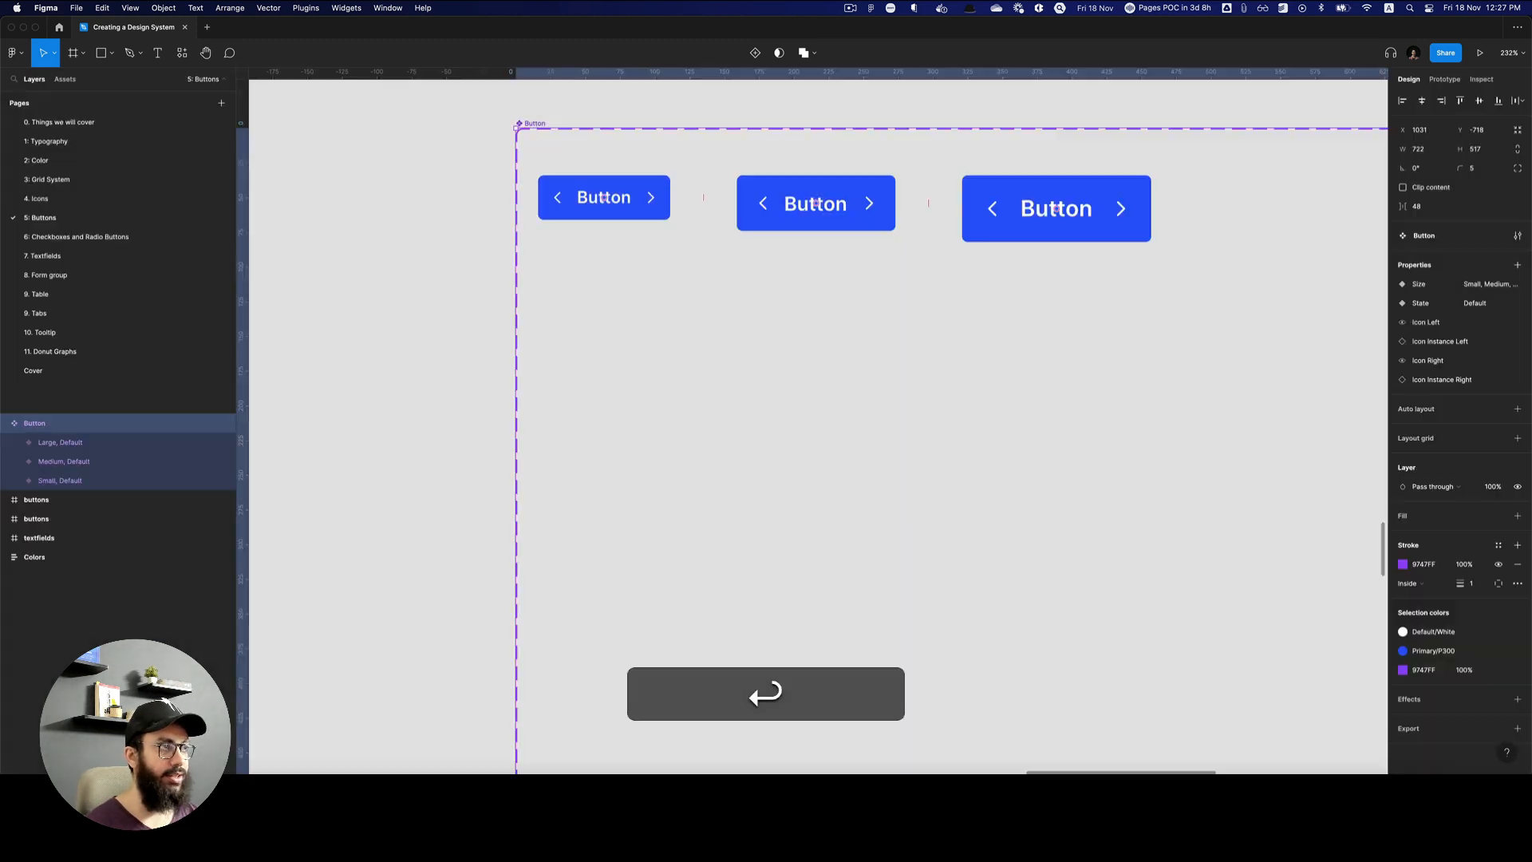
# Duplicate the three default button variants directly below as a second row.
pyautogui.click(660, 196)
pyautogui.keyDown('shift'); pyautogui.click(813, 204); pyautogui.keyUp('shift')
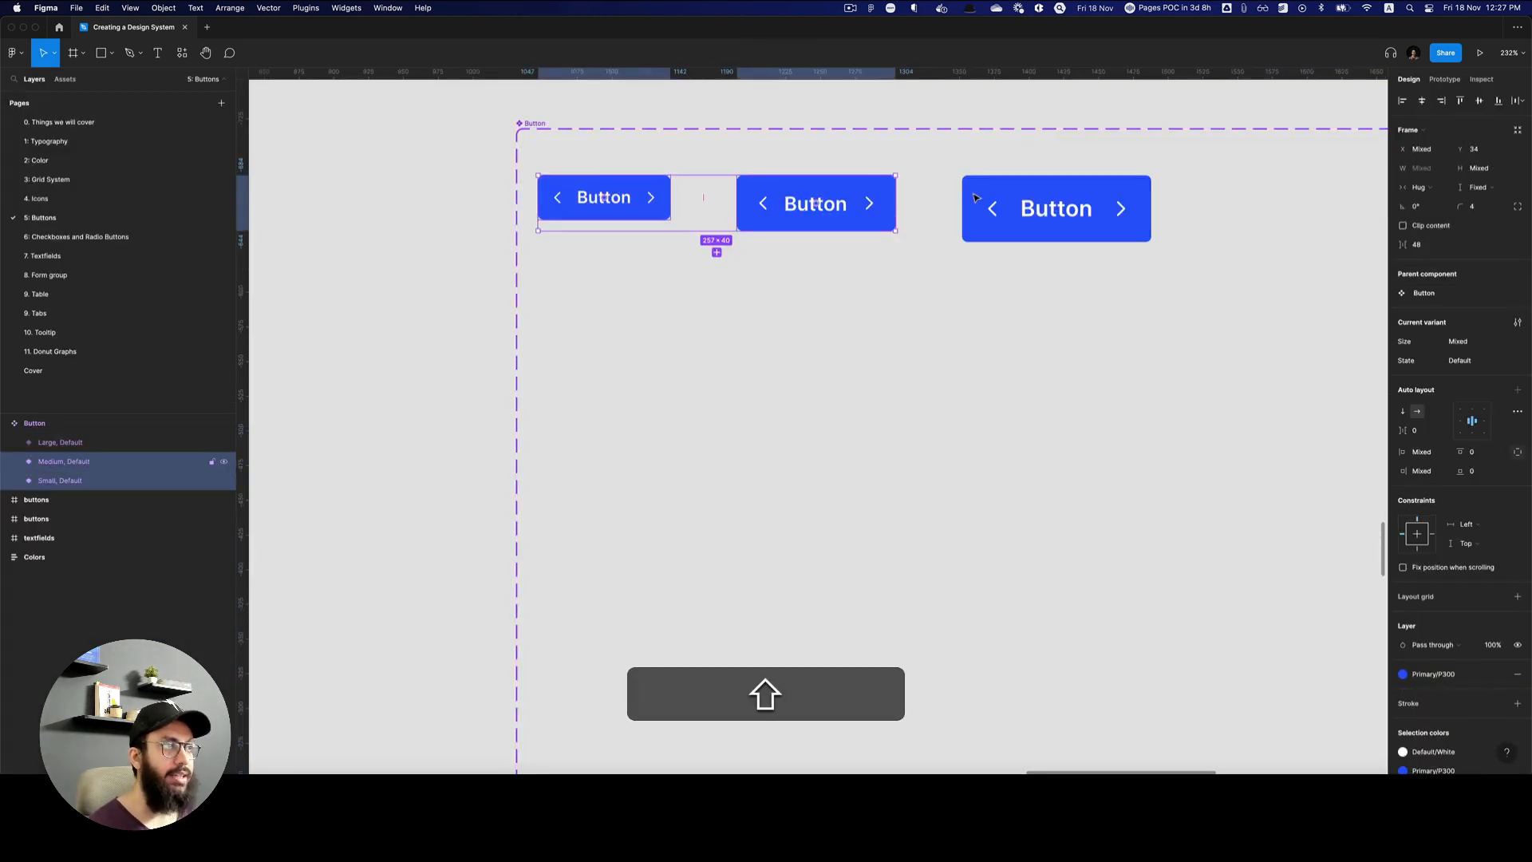
pyautogui.keyDown('shift'); pyautogui.click(1035, 202); pyautogui.keyUp('shift')
pyautogui.moveTo(1036, 203); pyautogui.dragTo(1066, 301)
# Set the second row's State to Hover and its fill to the Primary/P400 color style.
pyautogui.click(1482, 359)
pyautogui.write('Hover')
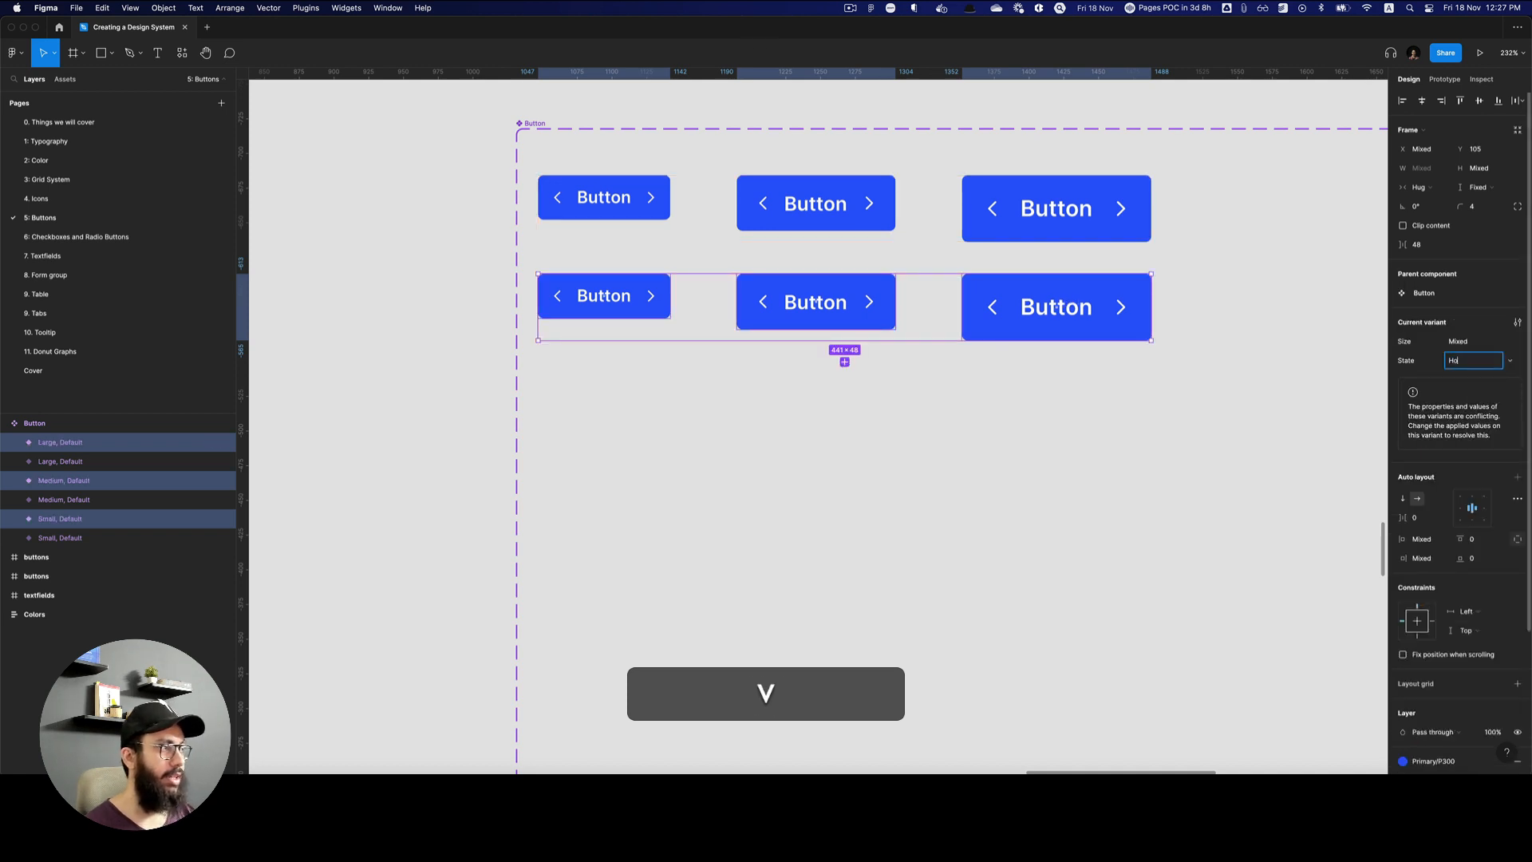
pyautogui.press('Return')
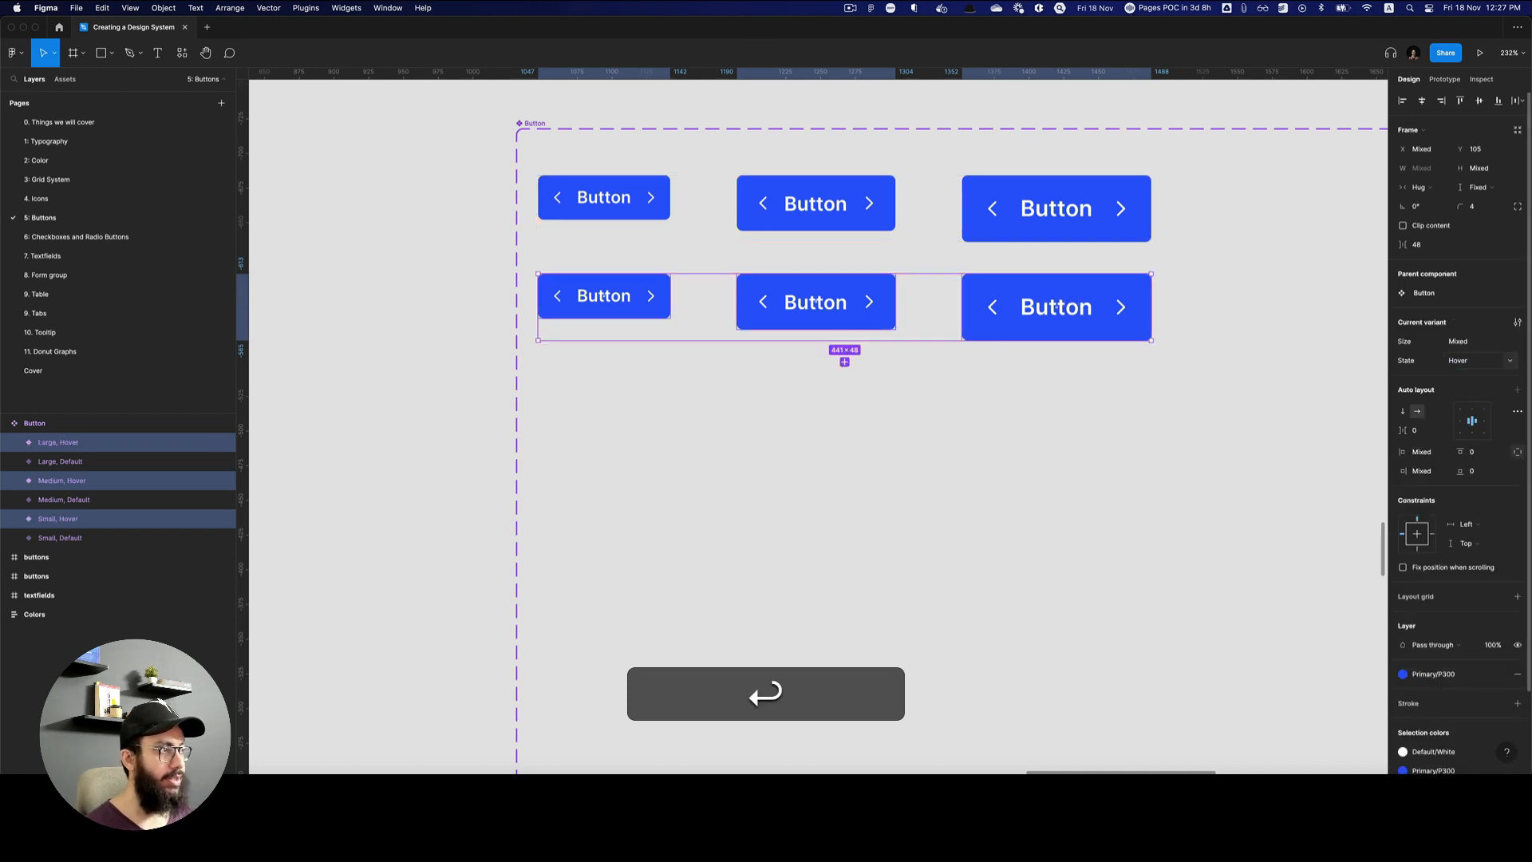
pyautogui.click(1442, 675)
pyautogui.click(1431, 695)
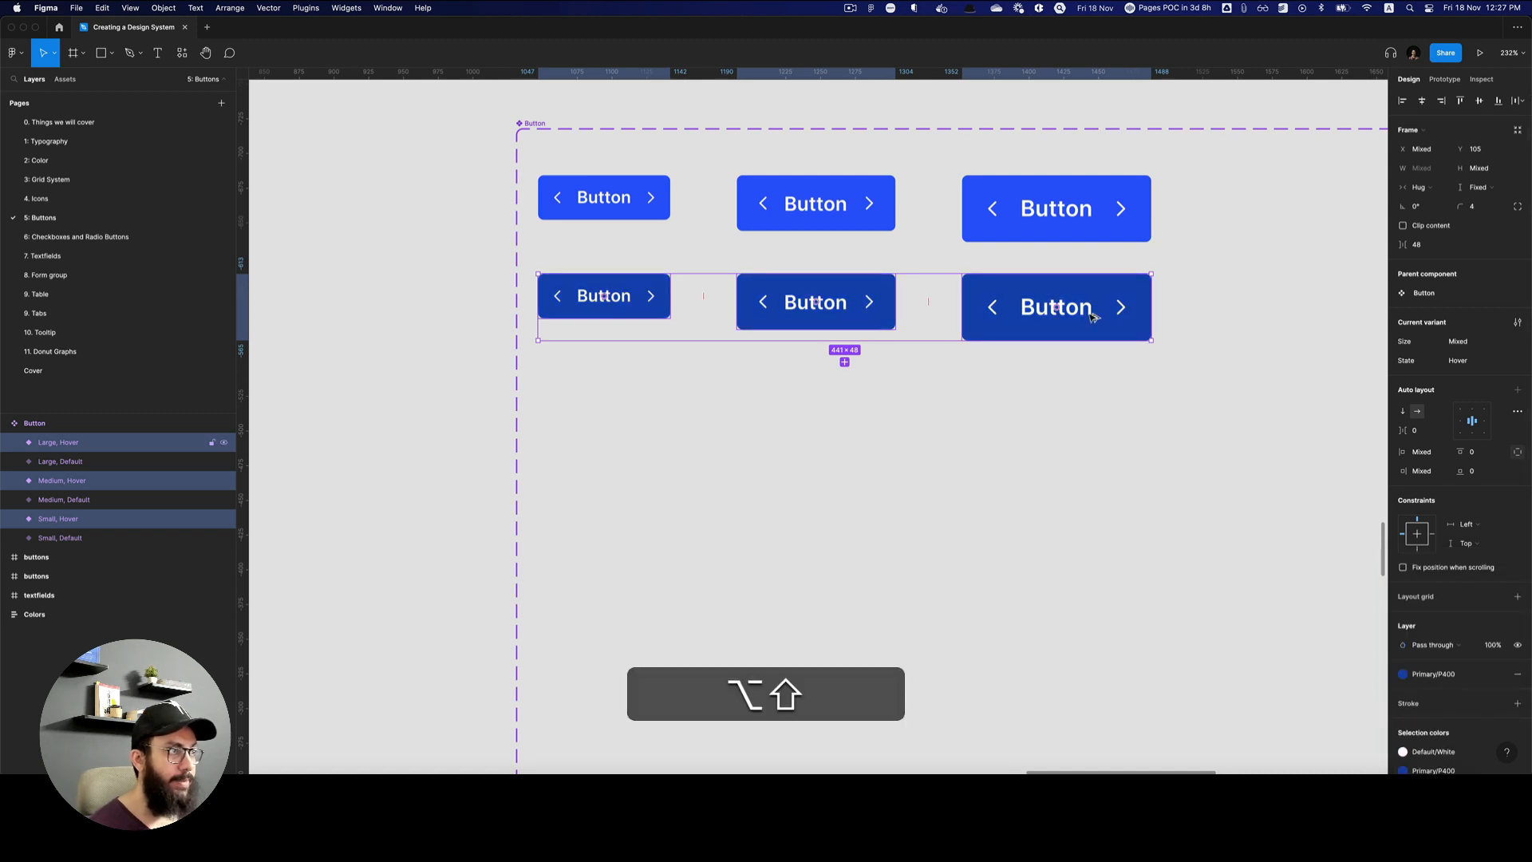
# Duplicate the Hover row directly below as a third row and set its State to Active.
pyautogui.moveTo(1089, 313); pyautogui.dragTo(1080, 413)
pyautogui.click(1462, 341)
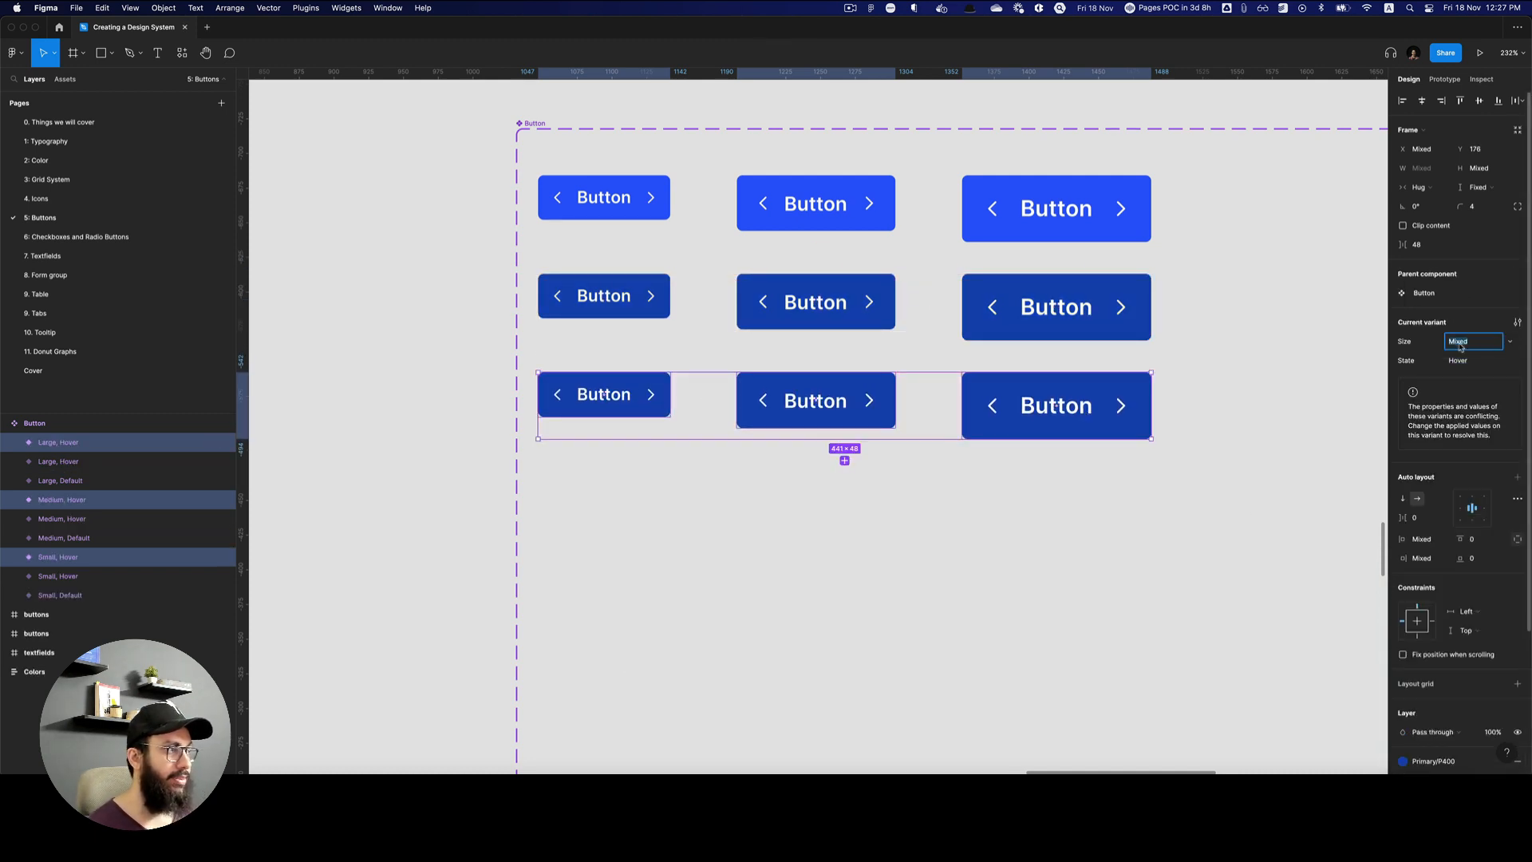
pyautogui.click(1458, 359)
pyautogui.write('Active')
pyautogui.press('Return')
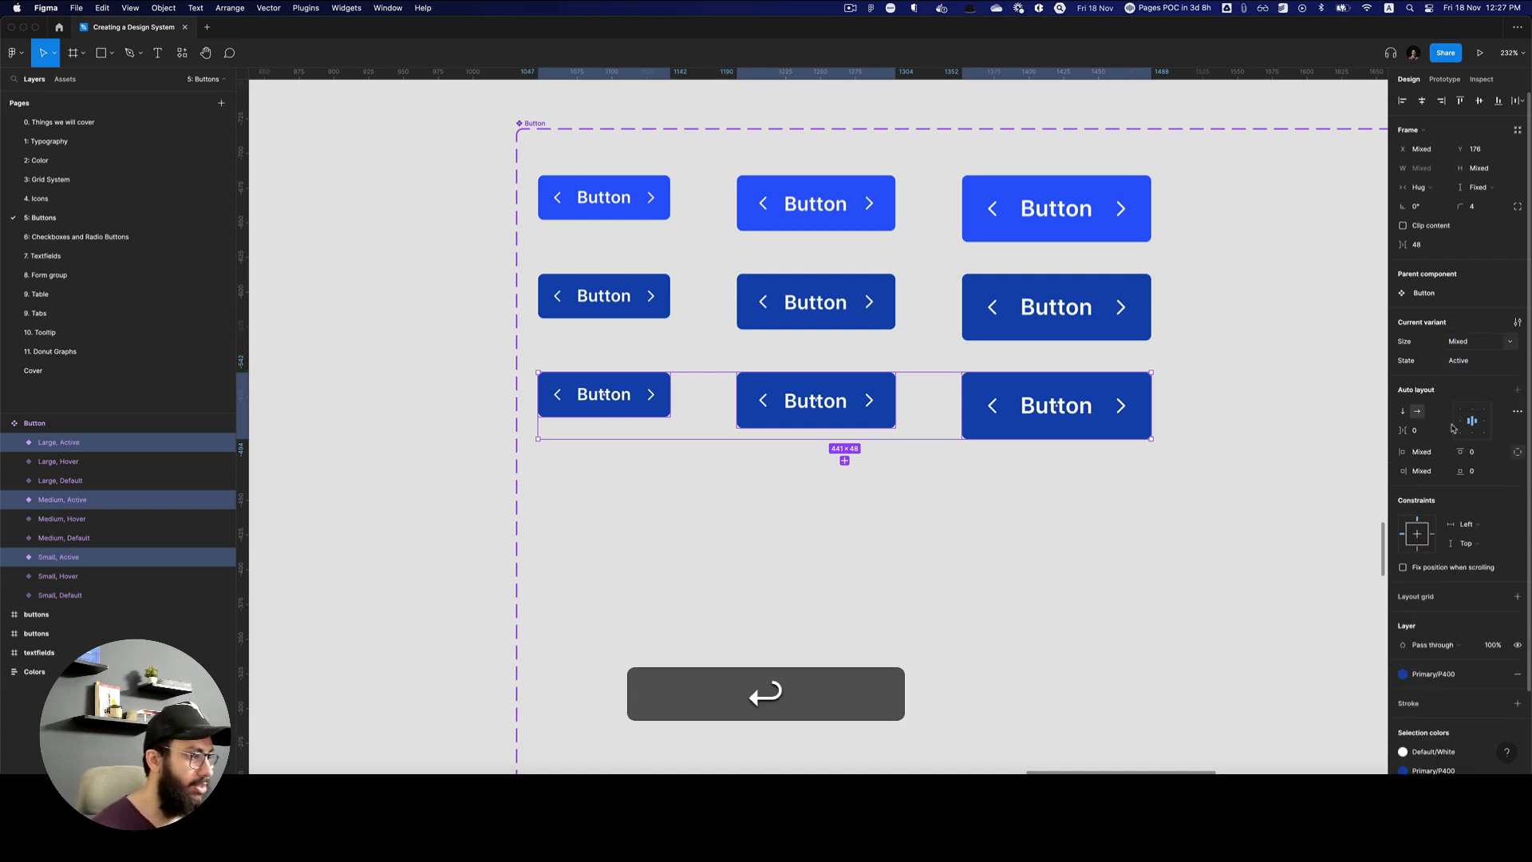
# Set the fill of the three Active button variants to the Primary/P500 color style.
pyautogui.click(1438, 676)
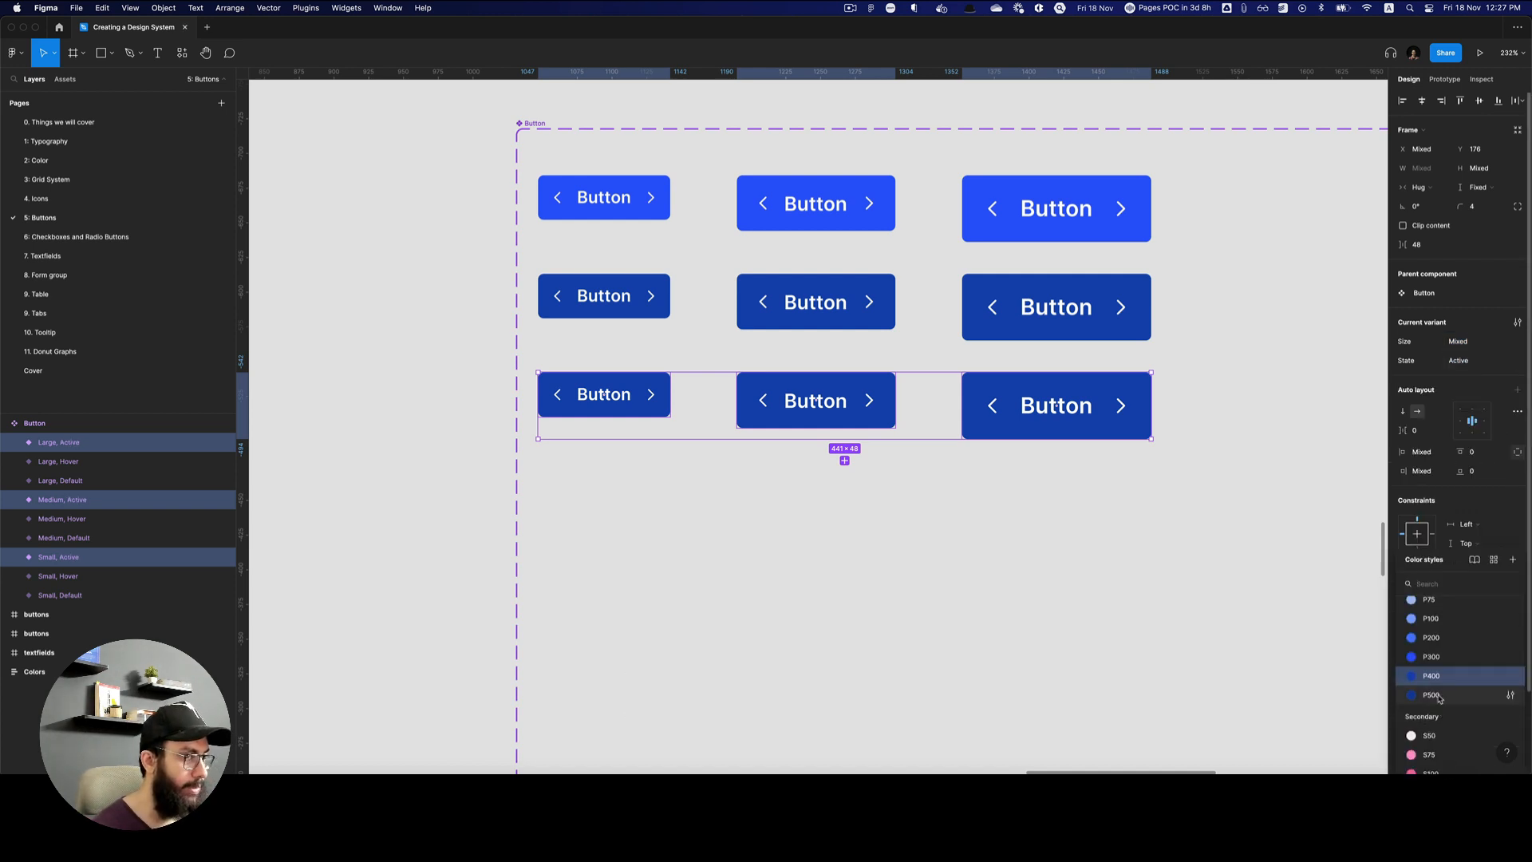
pyautogui.click(1439, 695)
pyautogui.press('v')
pyautogui.click(883, 539)
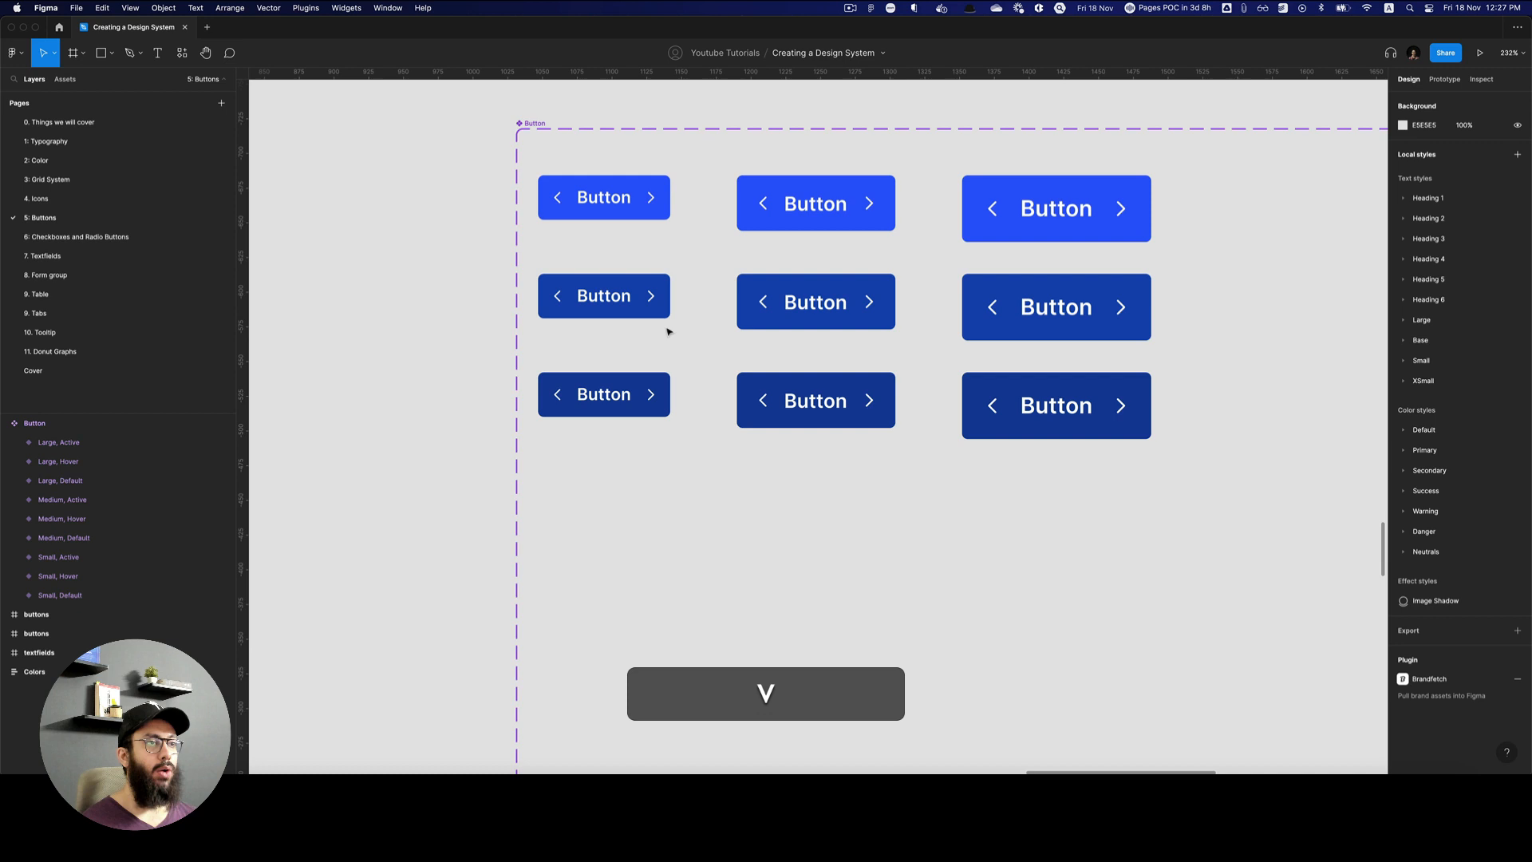
# Connect the small Default variant to the small Hover variant with a While hovering prototype interaction.
pyautogui.click(619, 219)
pyautogui.hotkey('shift', 'e')
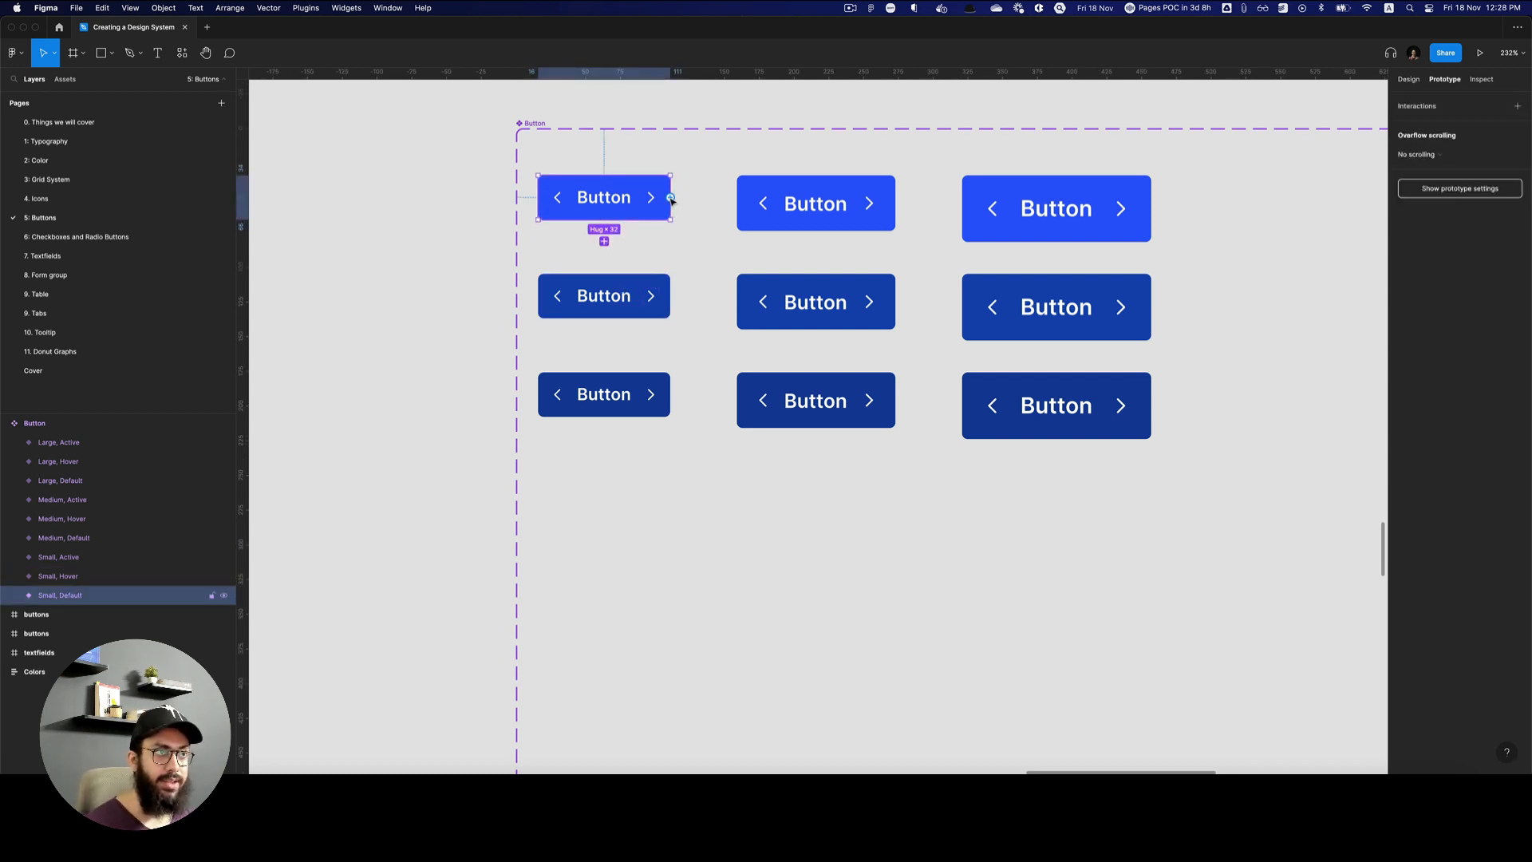
pyautogui.moveTo(671, 199); pyautogui.dragTo(603, 295)
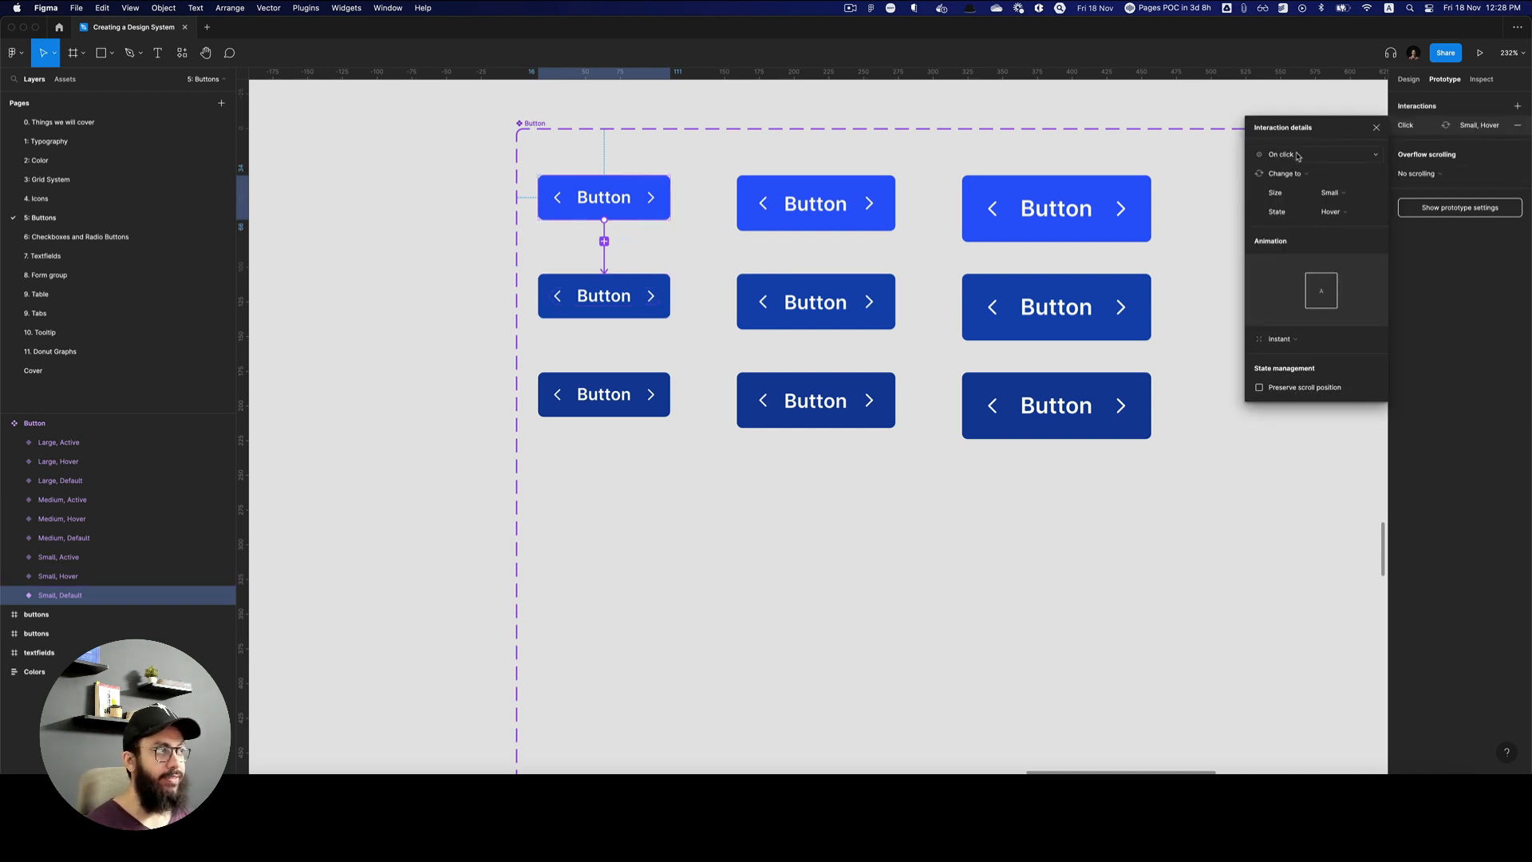
pyautogui.click(1298, 155)
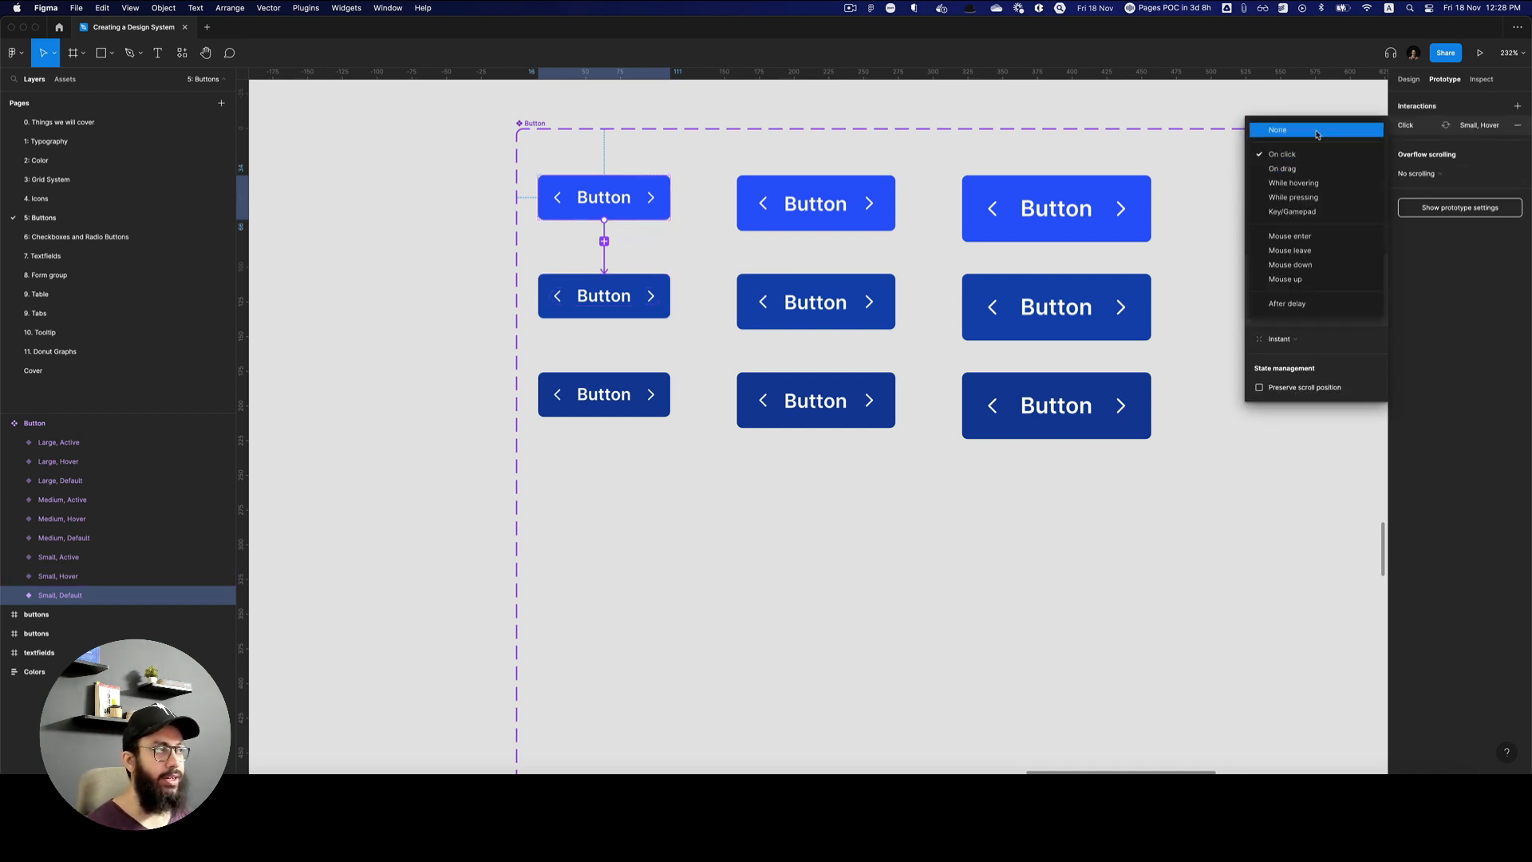
pyautogui.click(1315, 184)
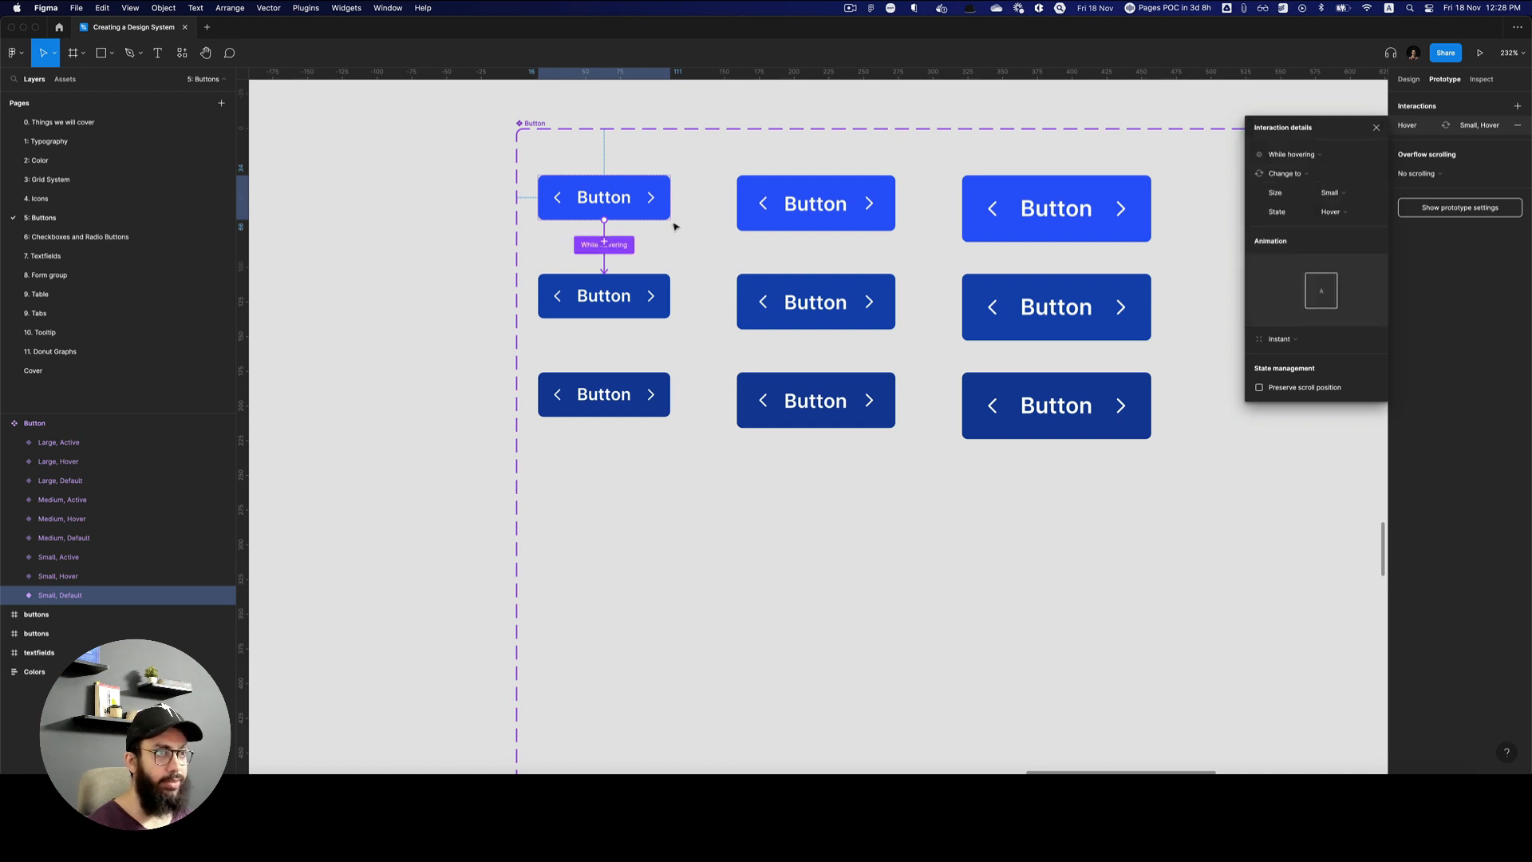
# Connect the small Hover variant to the small Active variant with an On click interaction using Smart animate, then return to design editing.
pyautogui.click(638, 308)
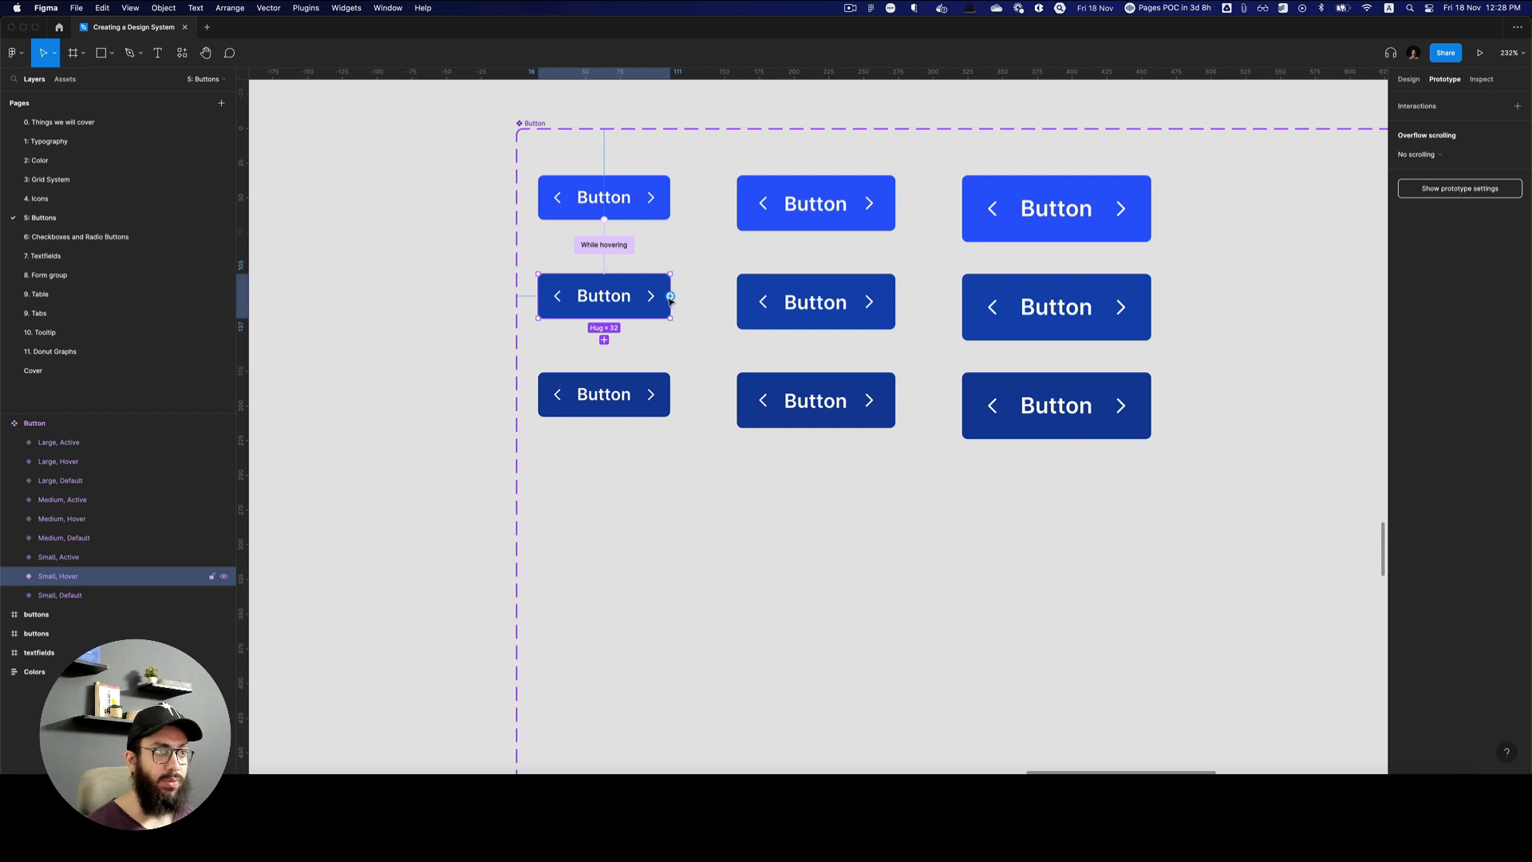
pyautogui.moveTo(671, 296); pyautogui.dragTo(638, 388)
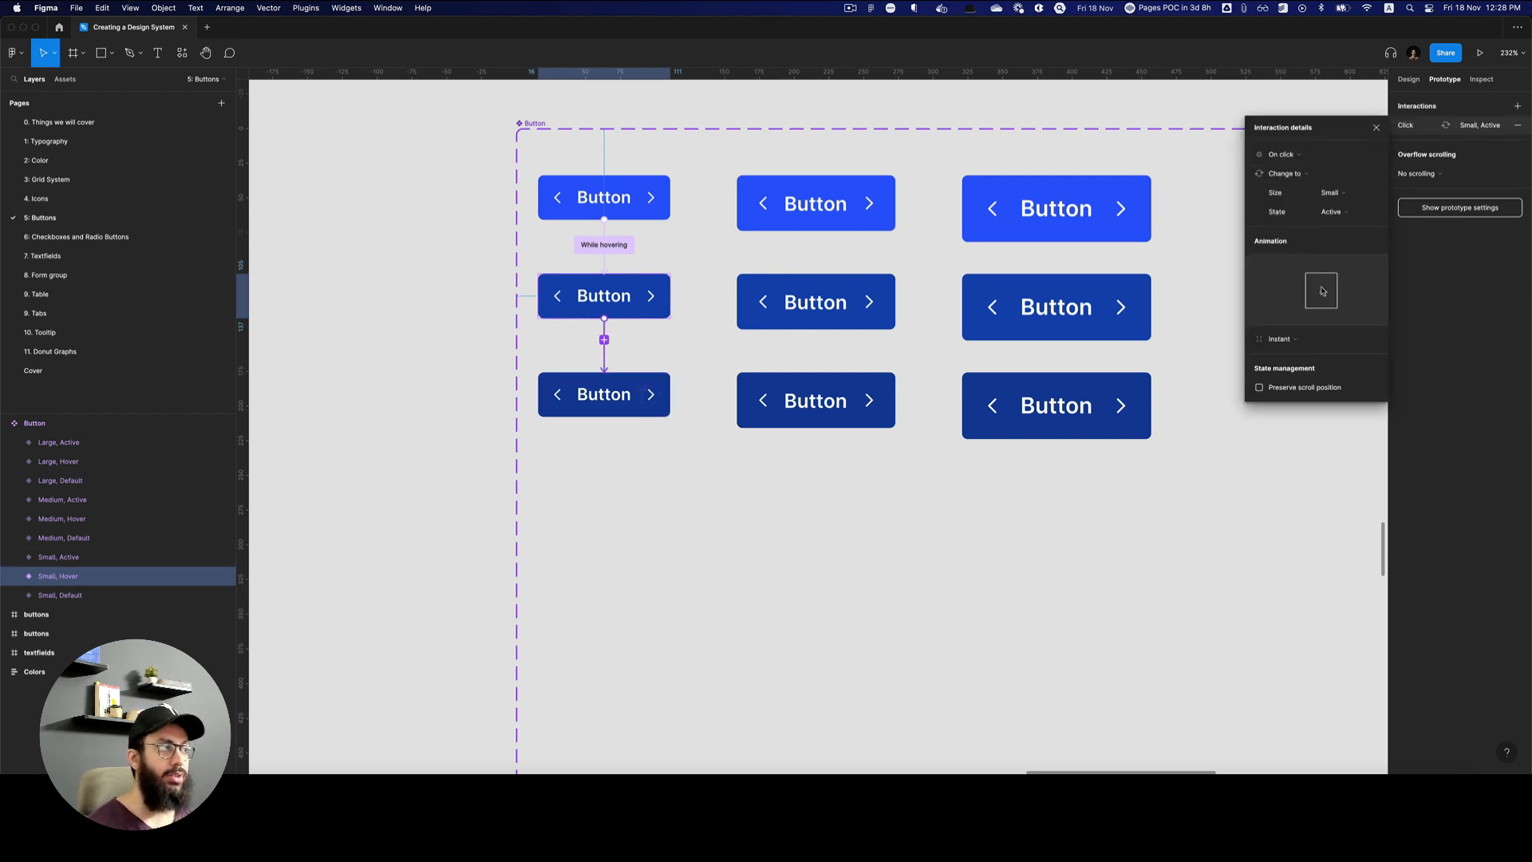
pyautogui.click(1290, 339)
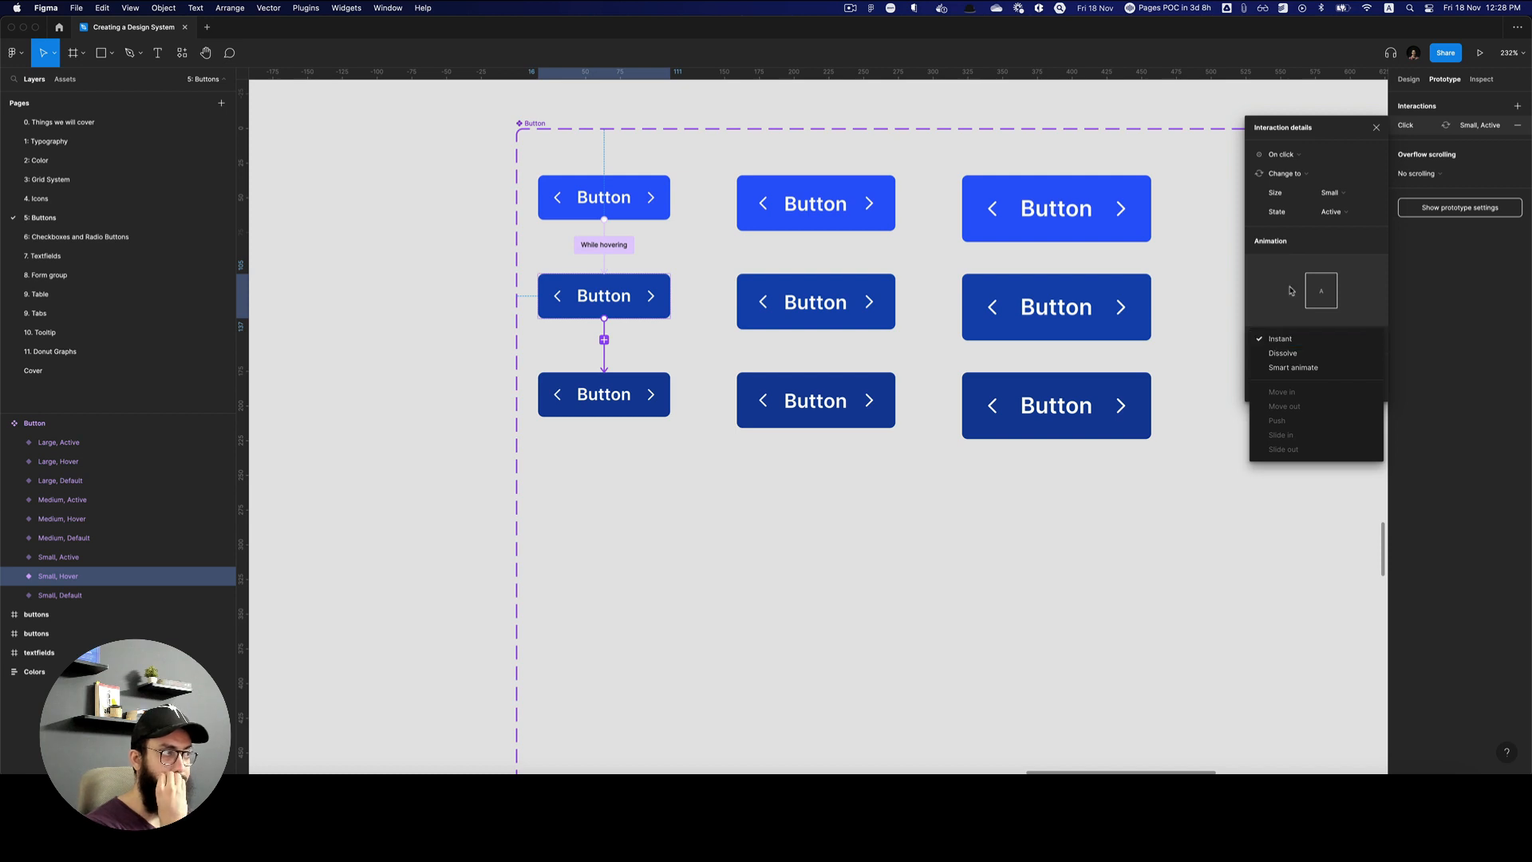
pyautogui.click(1291, 292)
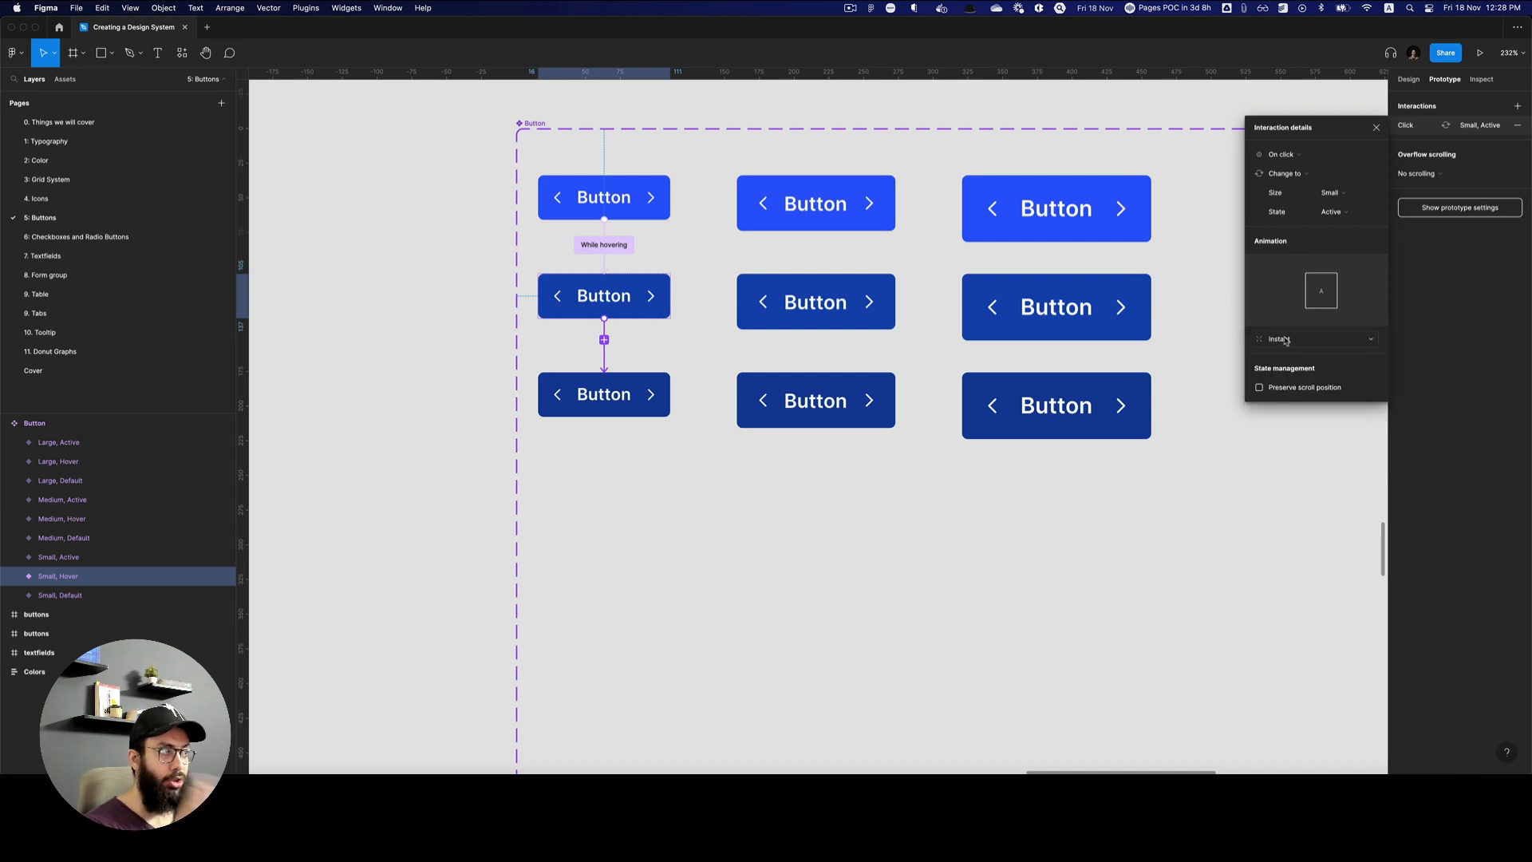
pyautogui.click(1284, 338)
pyautogui.click(1308, 368)
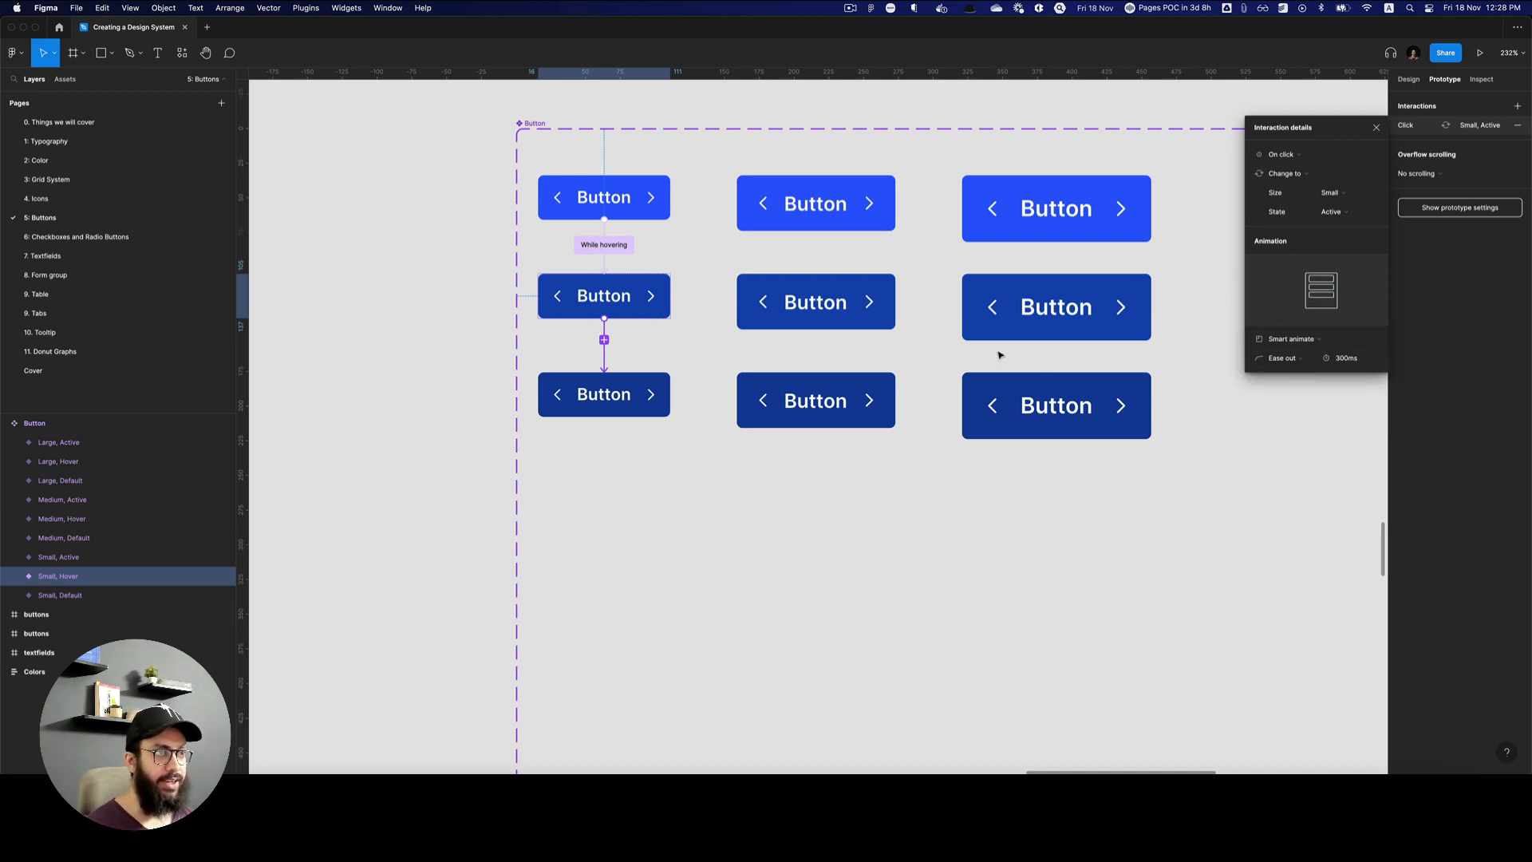
pyautogui.press('Escape')
pyautogui.press('Escape')
pyautogui.press('v')
pyautogui.hotkey('shift', 'v')
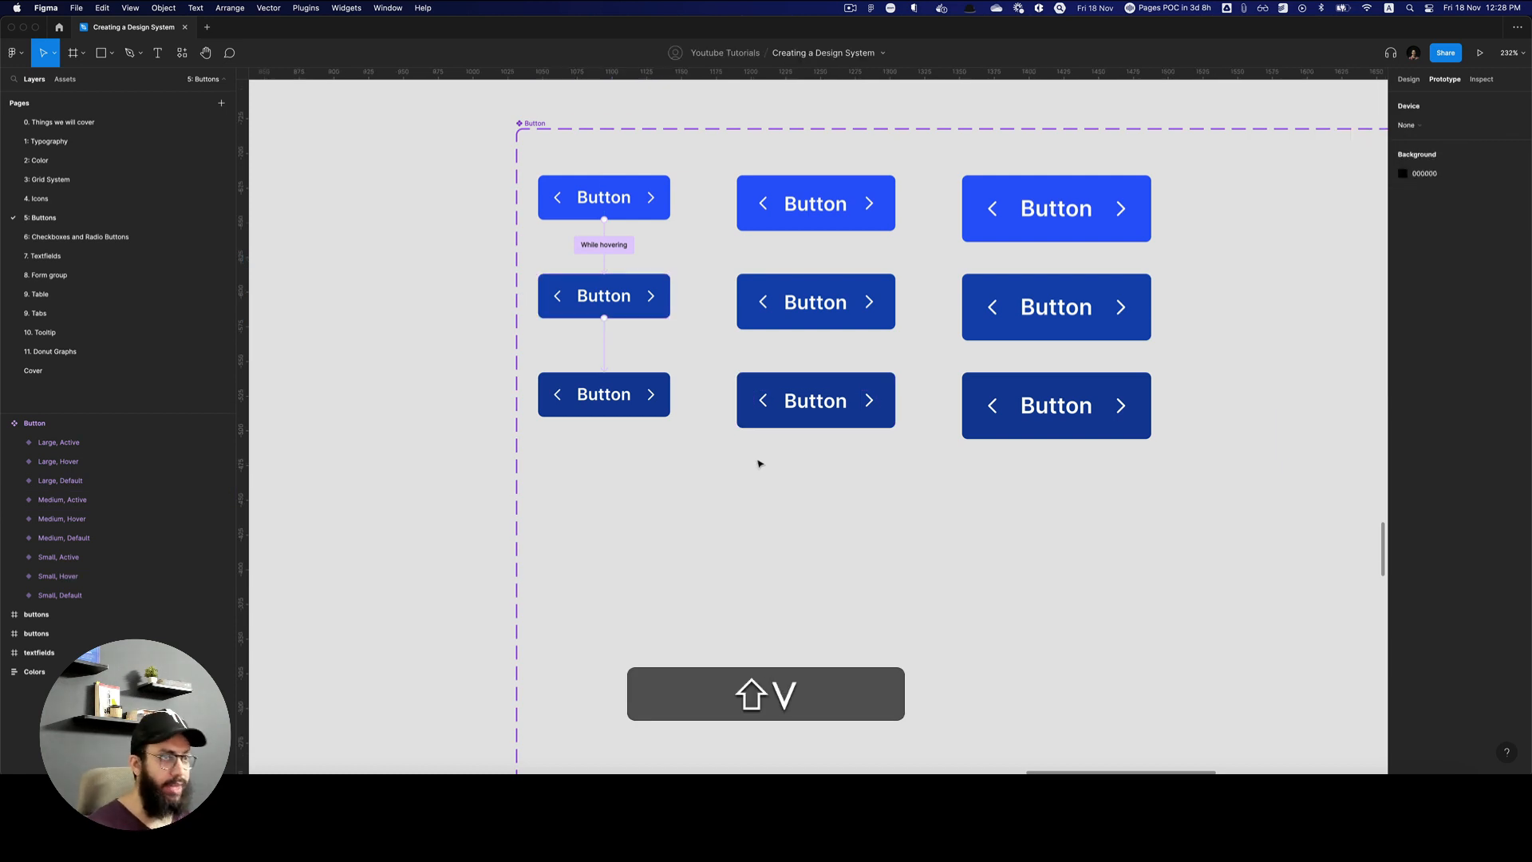
pyautogui.hotkey('shift', 'e')
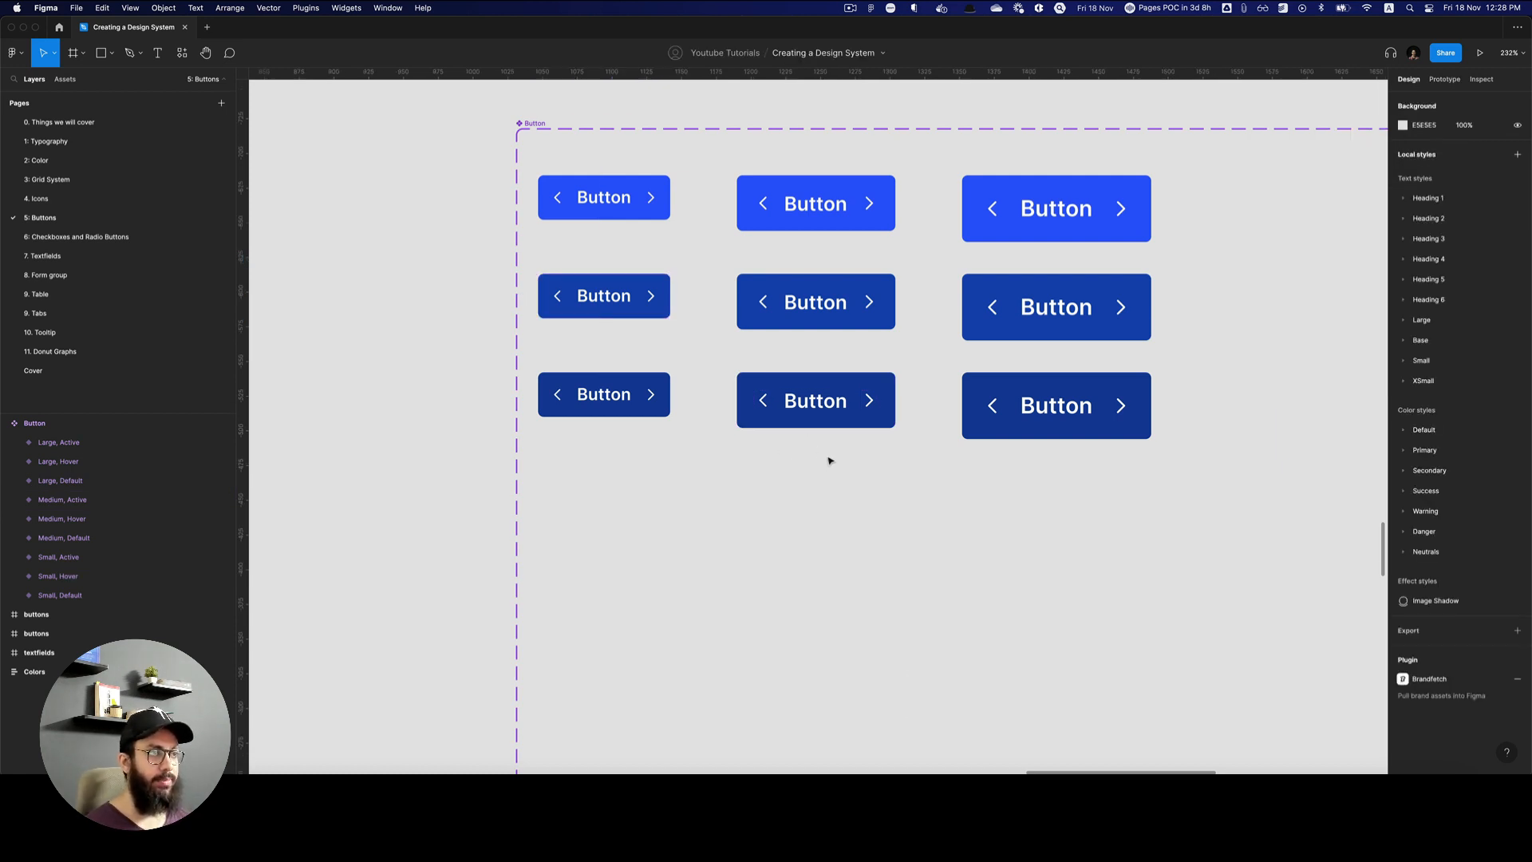
# Check which color style is applied to the three Active variants.
pyautogui.click(1021, 411)
pyautogui.keyDown('shift'); pyautogui.click(809, 403); pyautogui.keyUp('shift')
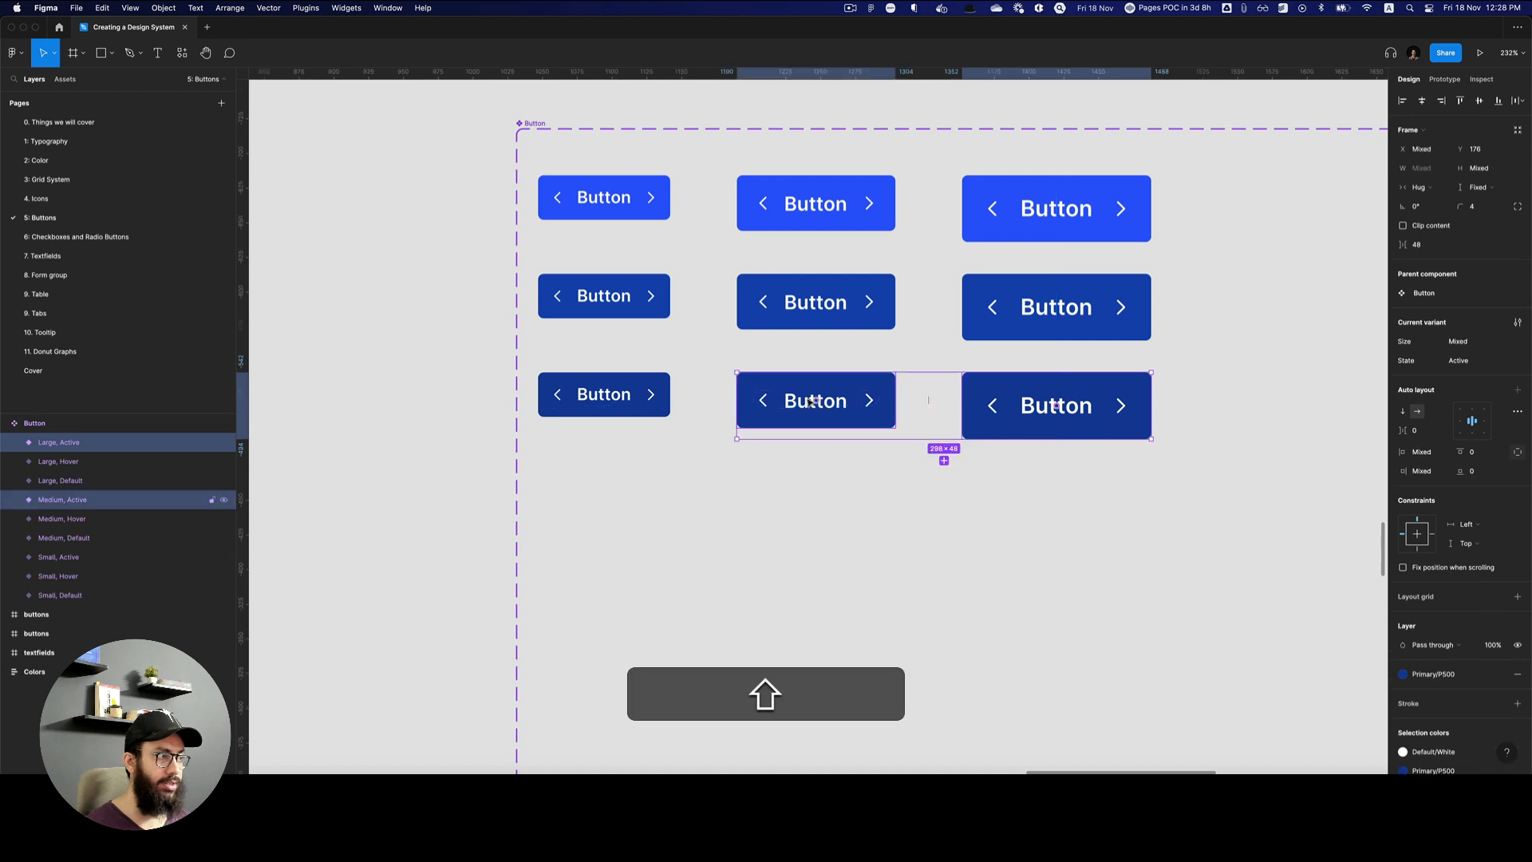
pyautogui.keyDown('shift'); pyautogui.click(599, 397); pyautogui.keyUp('shift')
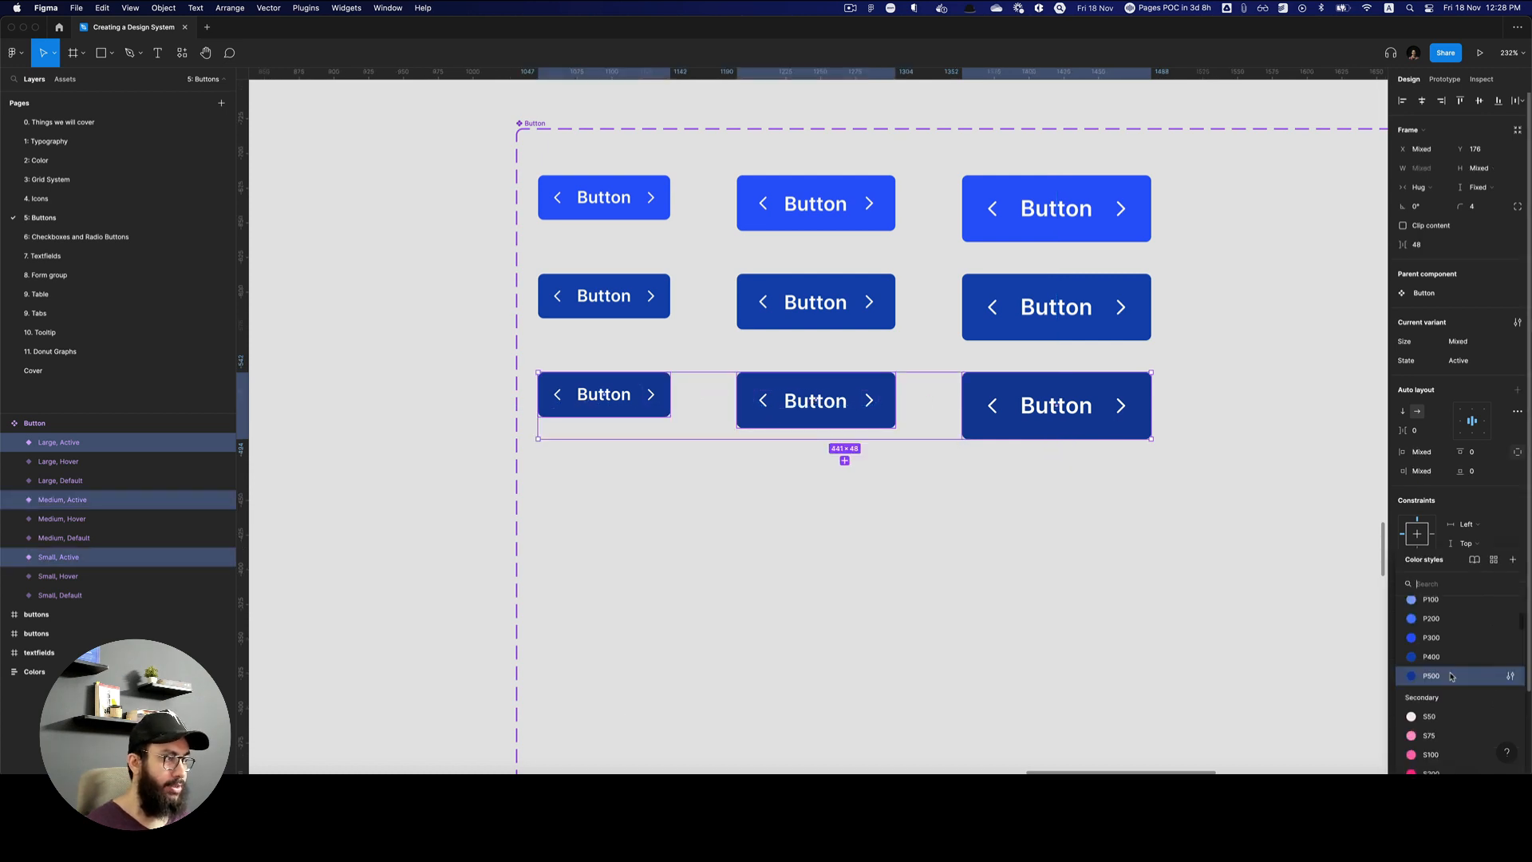
pyautogui.press('Escape')
# Widen the Button component set frame to about 1063 px to make room beside the existing variants.
pyautogui.press('z')
pyautogui.keyDown('alt'); pyautogui.click(886, 584); pyautogui.keyUp('alt')
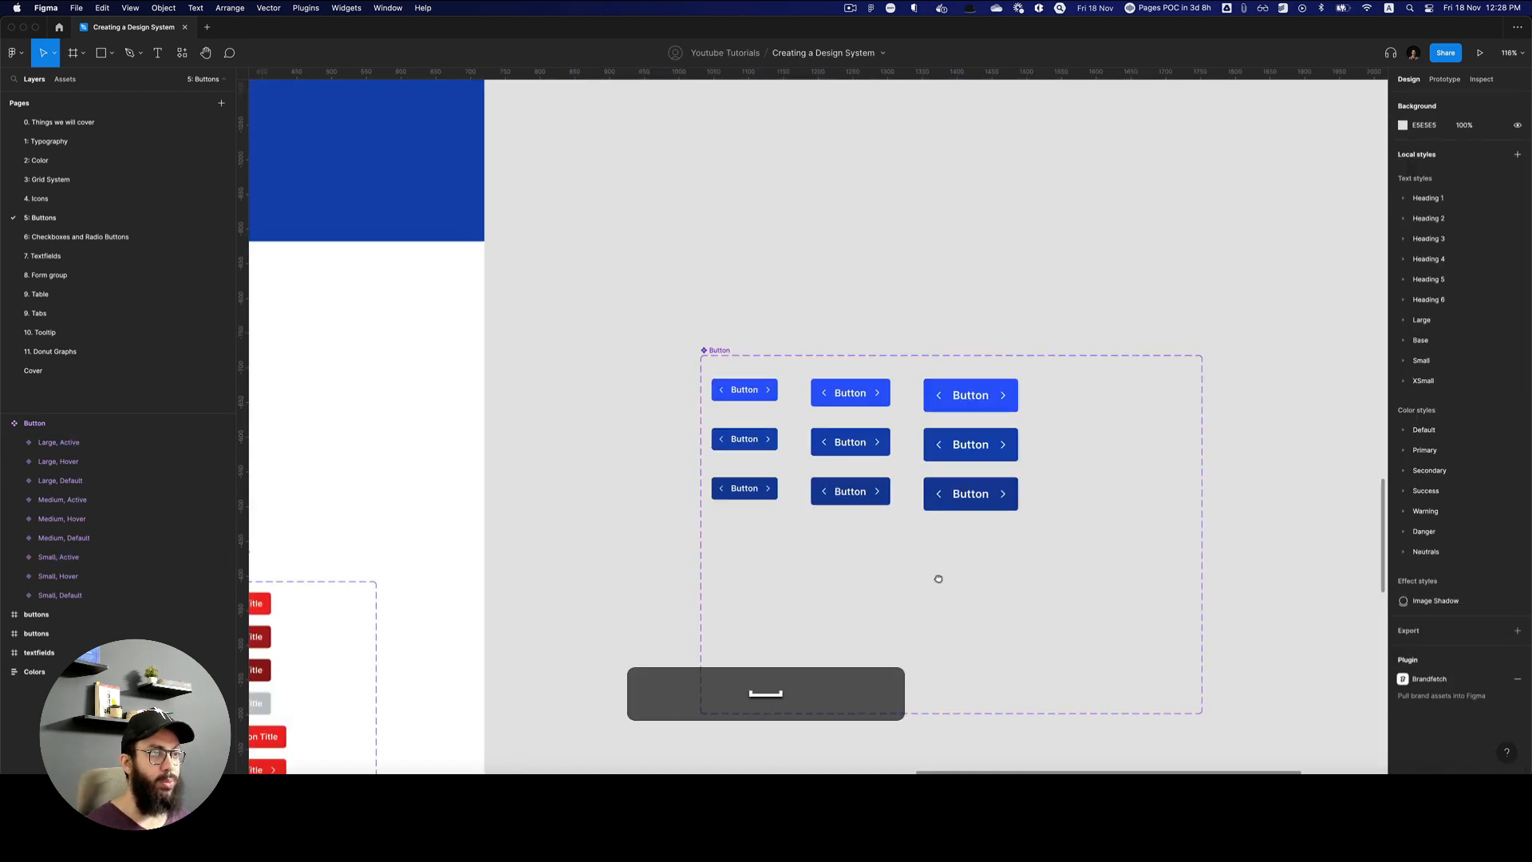
pyautogui.moveTo(938, 574); pyautogui.dragTo(1235, 349)
pyautogui.moveTo(1133, 366); pyautogui.dragTo(982, 427)
pyautogui.moveTo(1120, 398); pyautogui.dragTo(869, 414)
pyautogui.press('v')
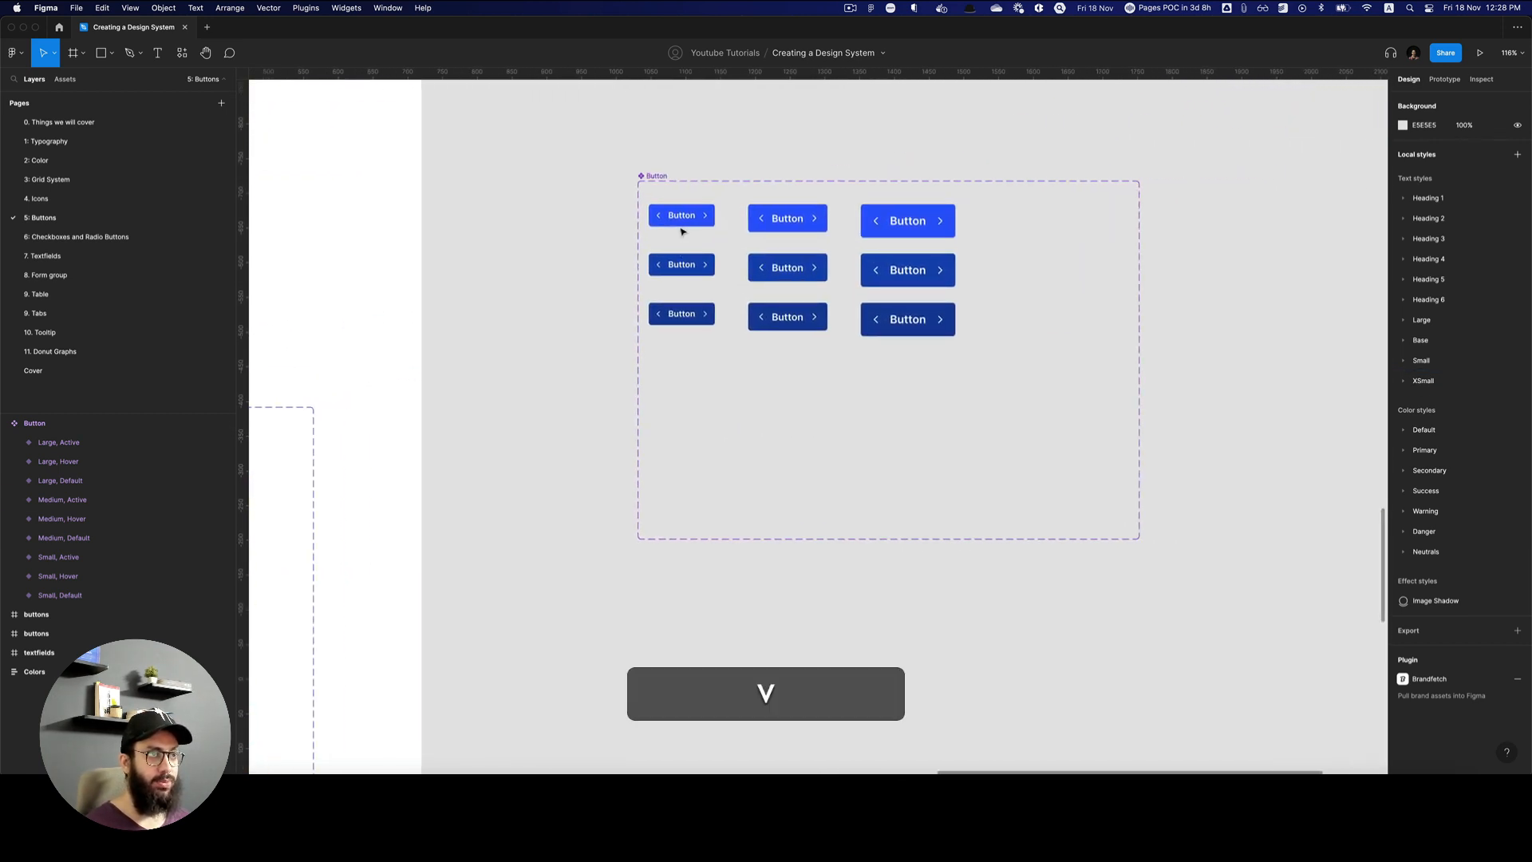
pyautogui.click(681, 215)
pyautogui.keyDown('shift'); pyautogui.click(787, 218); pyautogui.keyUp('shift')
pyautogui.keyDown('shift'); pyautogui.click(908, 220); pyautogui.keyUp('shift')
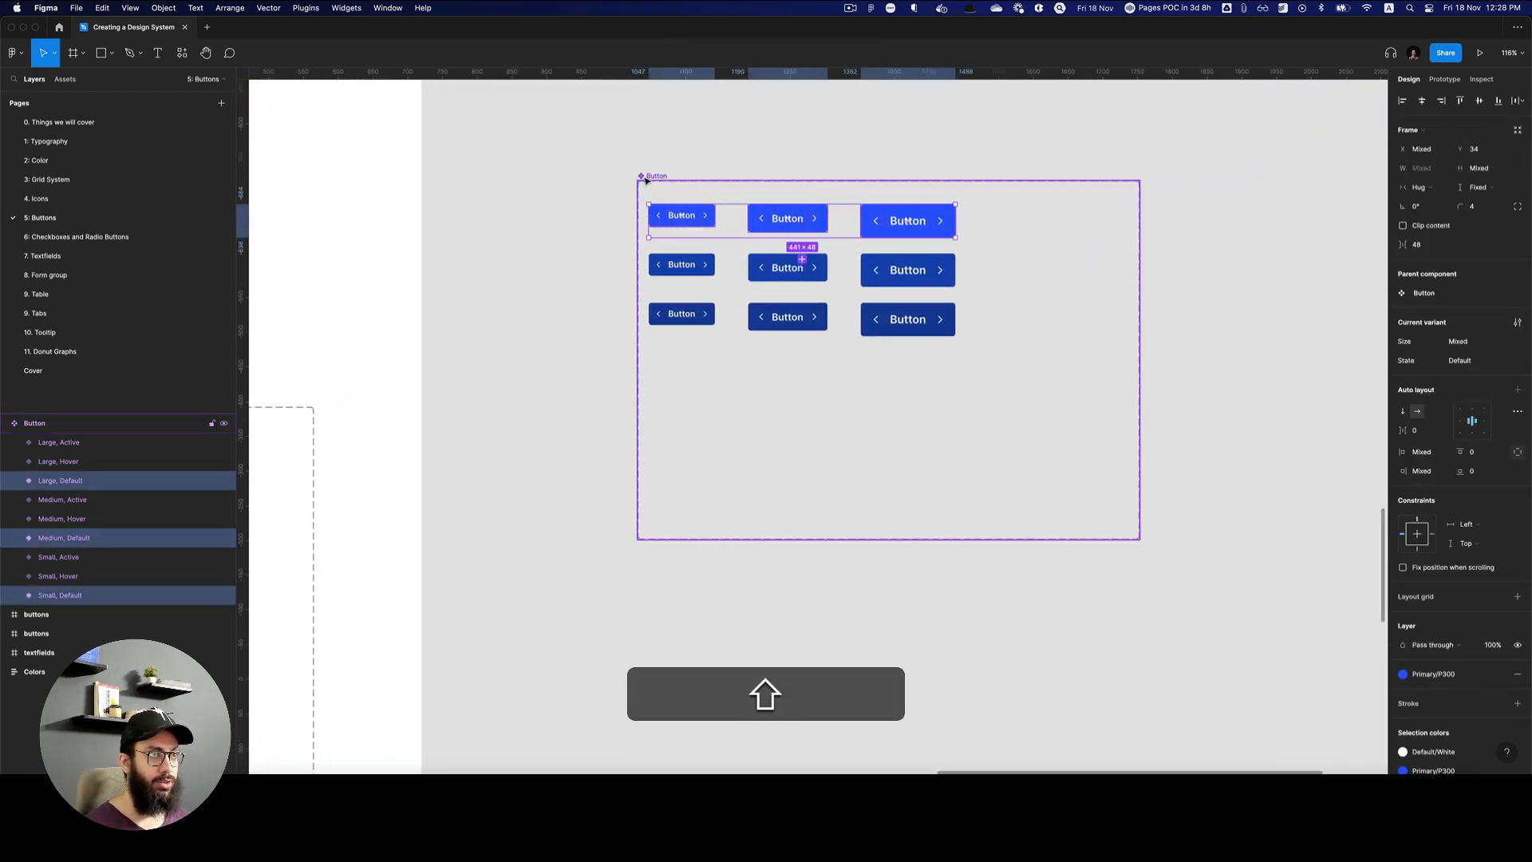
pyautogui.click(762, 198)
pyautogui.moveTo(1140, 271); pyautogui.dragTo(1376, 273)
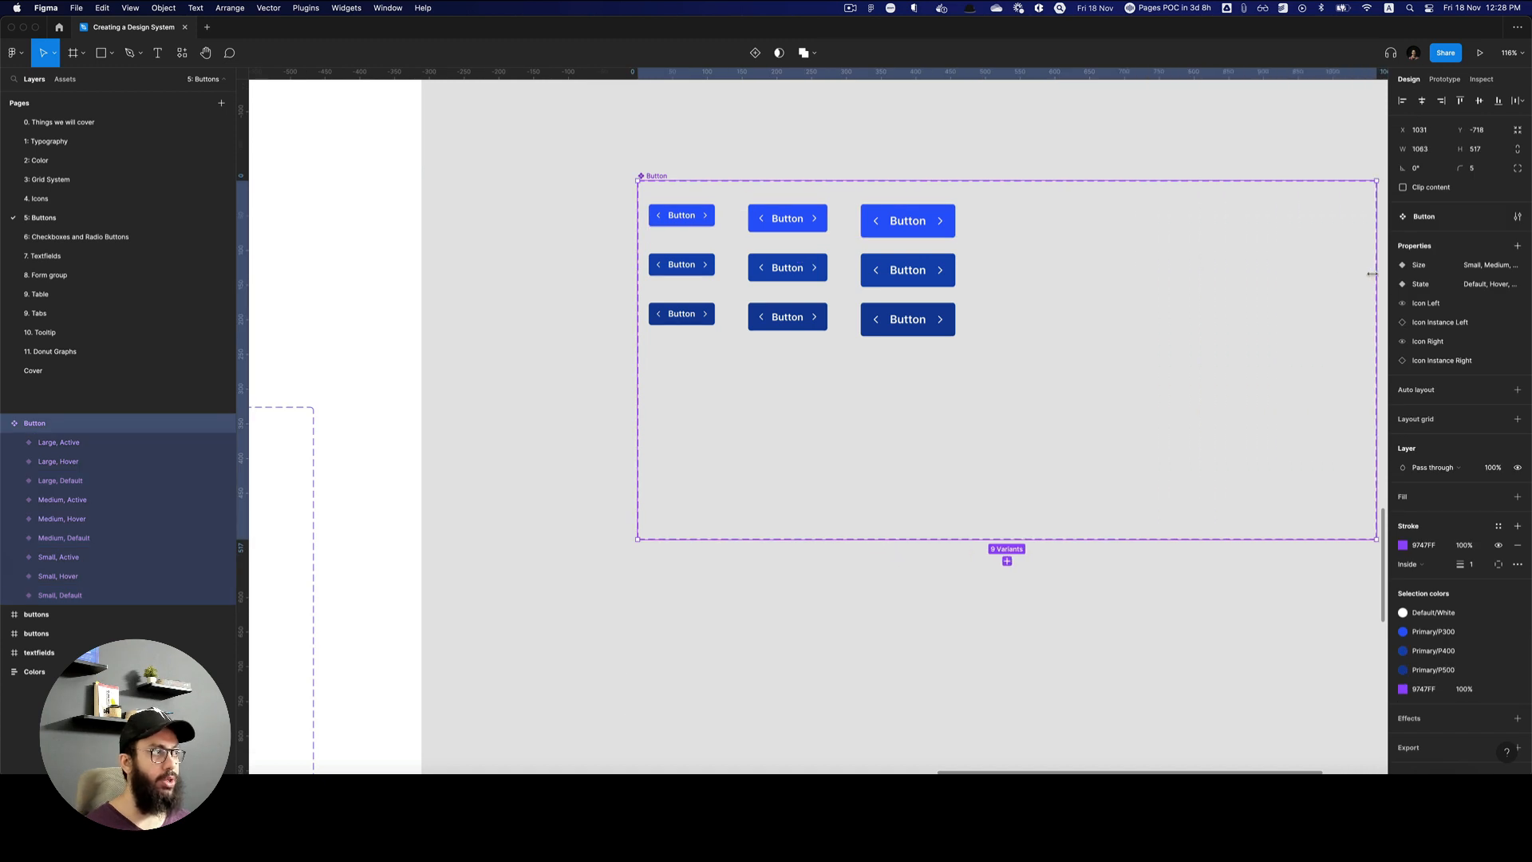
# Add a variant property named Type with the value Primary to the Button component set.
pyautogui.click(1517, 246)
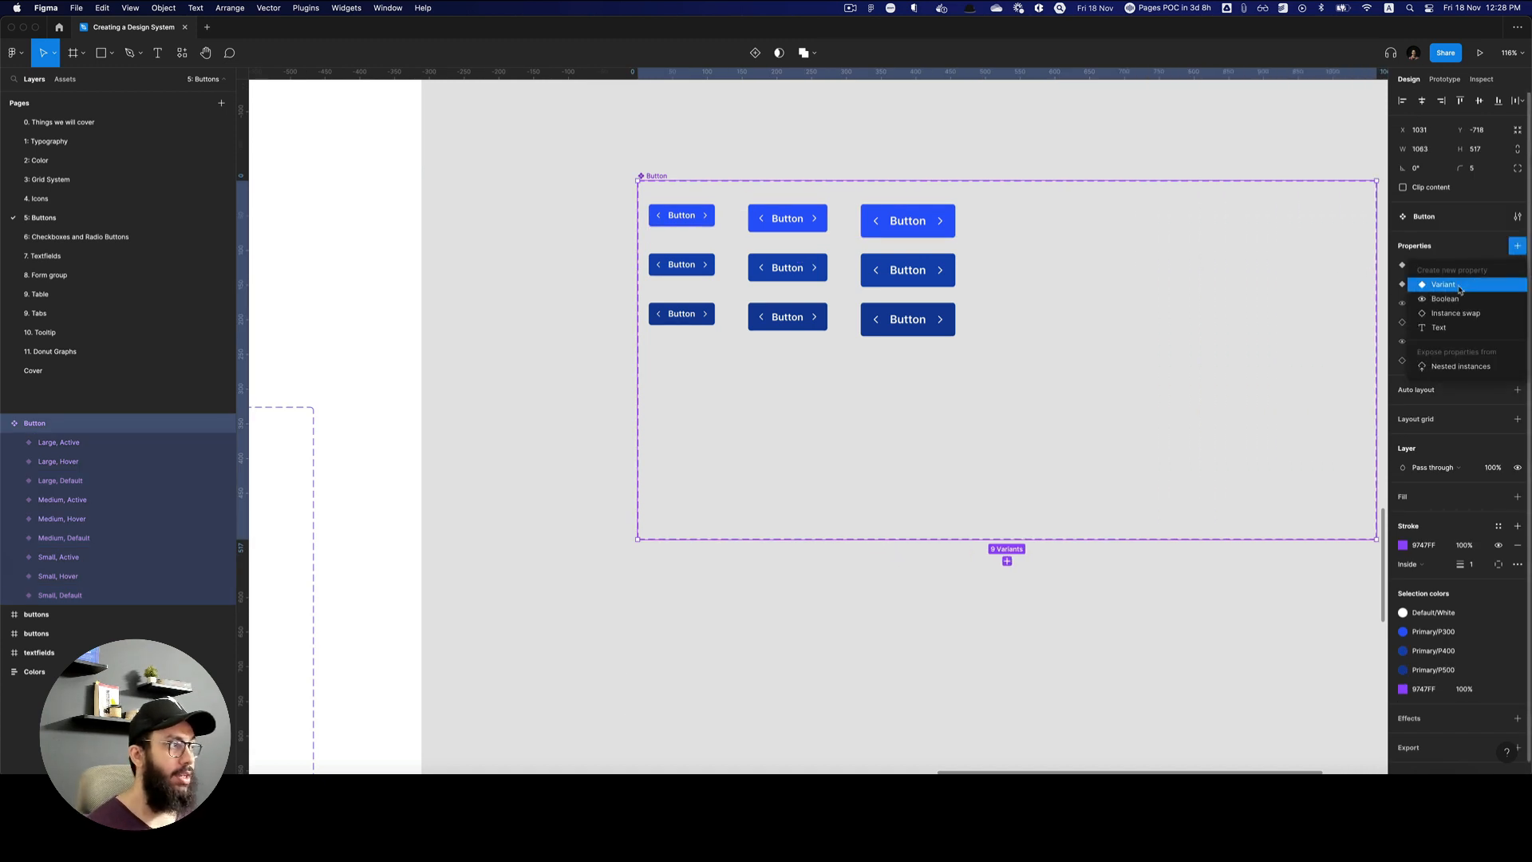
pyautogui.click(1459, 287)
pyautogui.write('Type')
pyautogui.press('Tab')
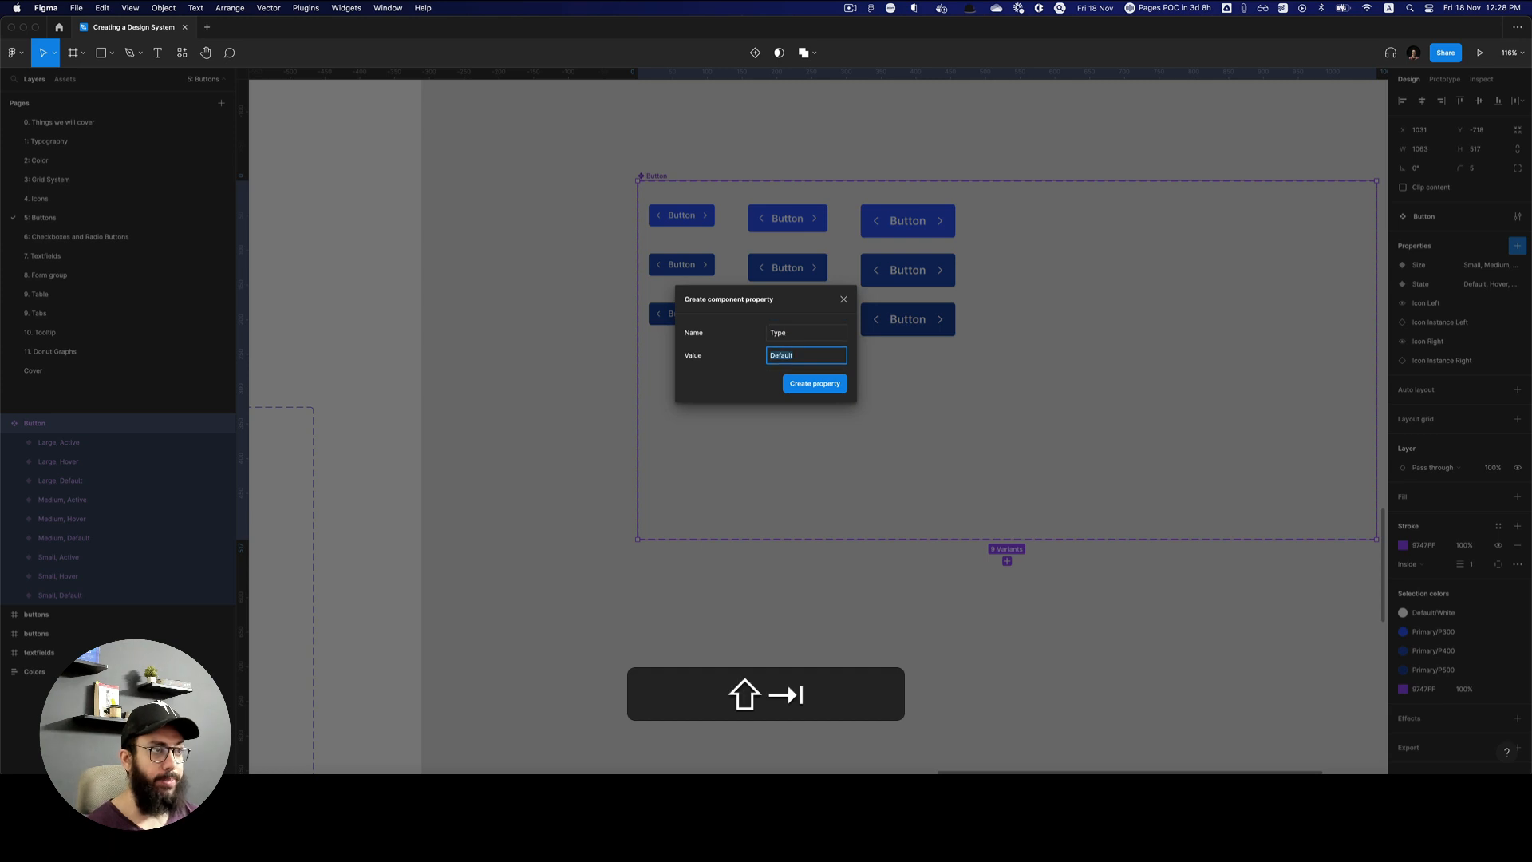
pyautogui.write('Primary')
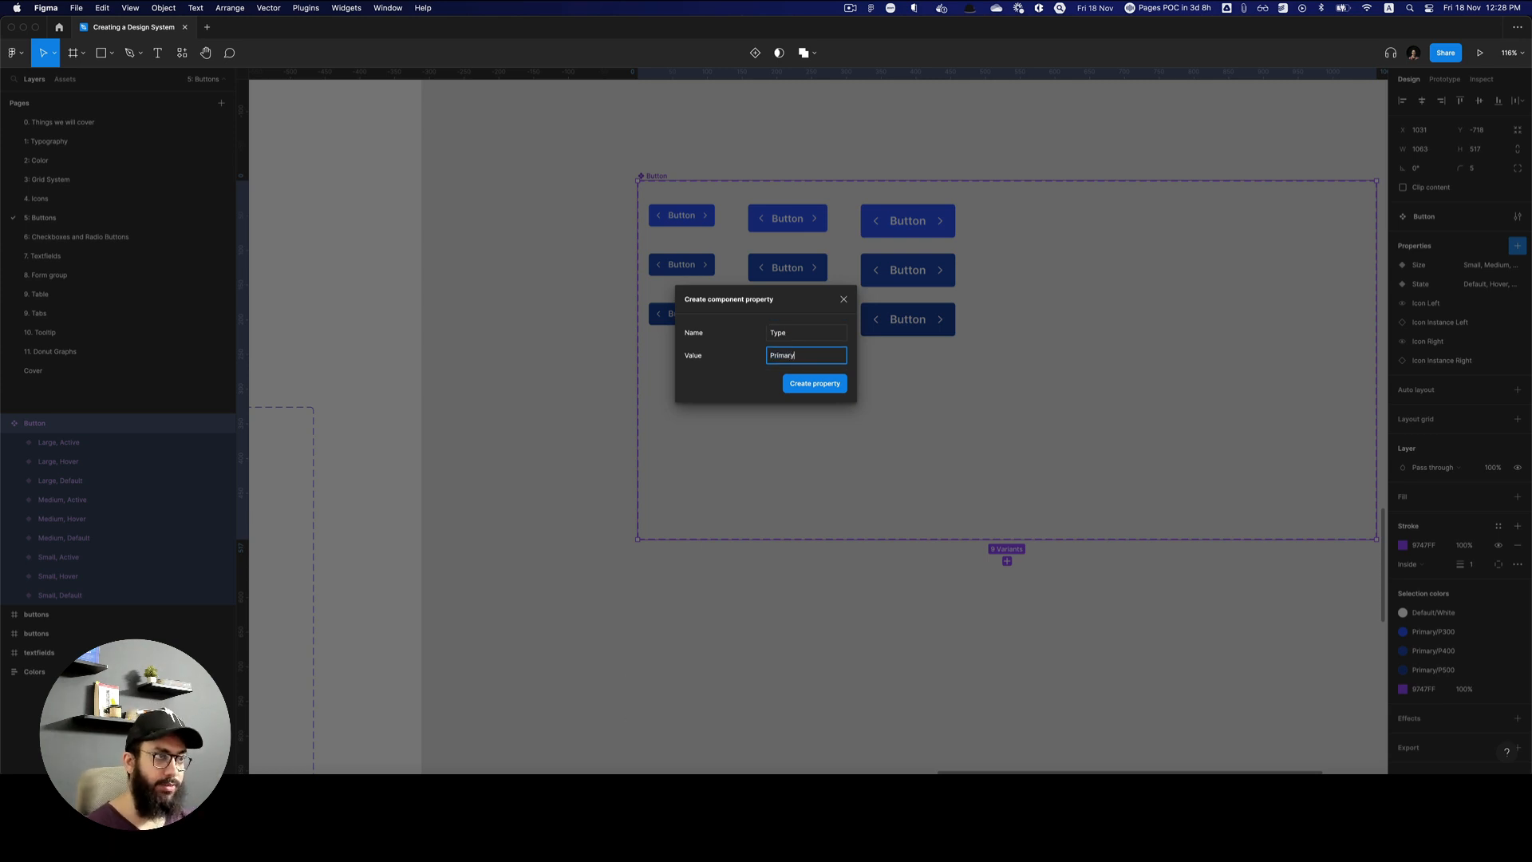
pyautogui.press('Return')
pyautogui.press('v')
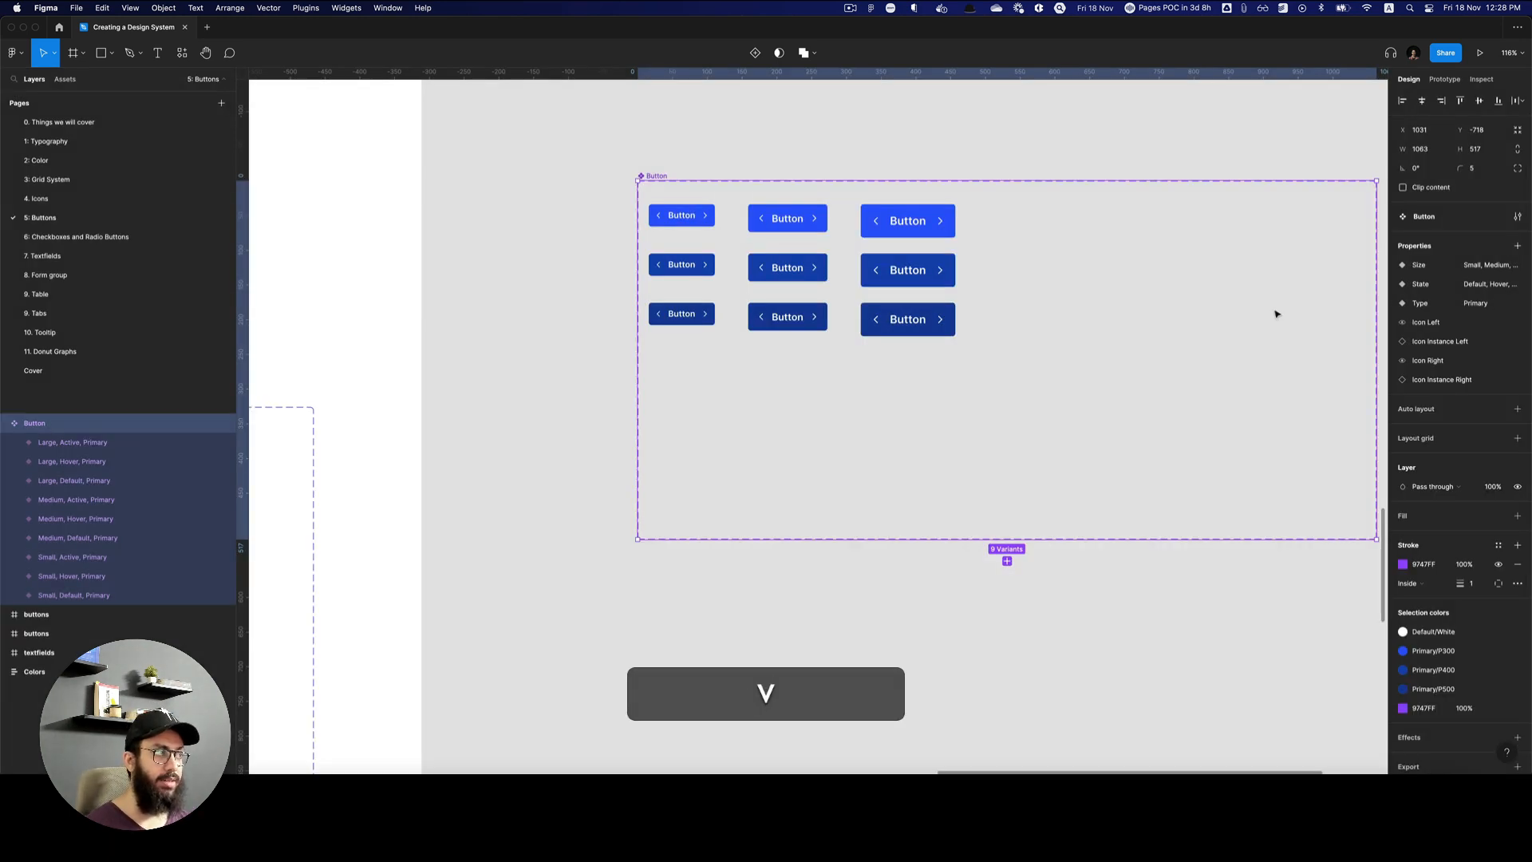
# Examine the disabled variants of each button type and size in the finished reference button set.
pyautogui.click(1029, 138)
pyautogui.hscroll(-10, 1025, 140)
pyautogui.scroll(-5, 1018, 142)
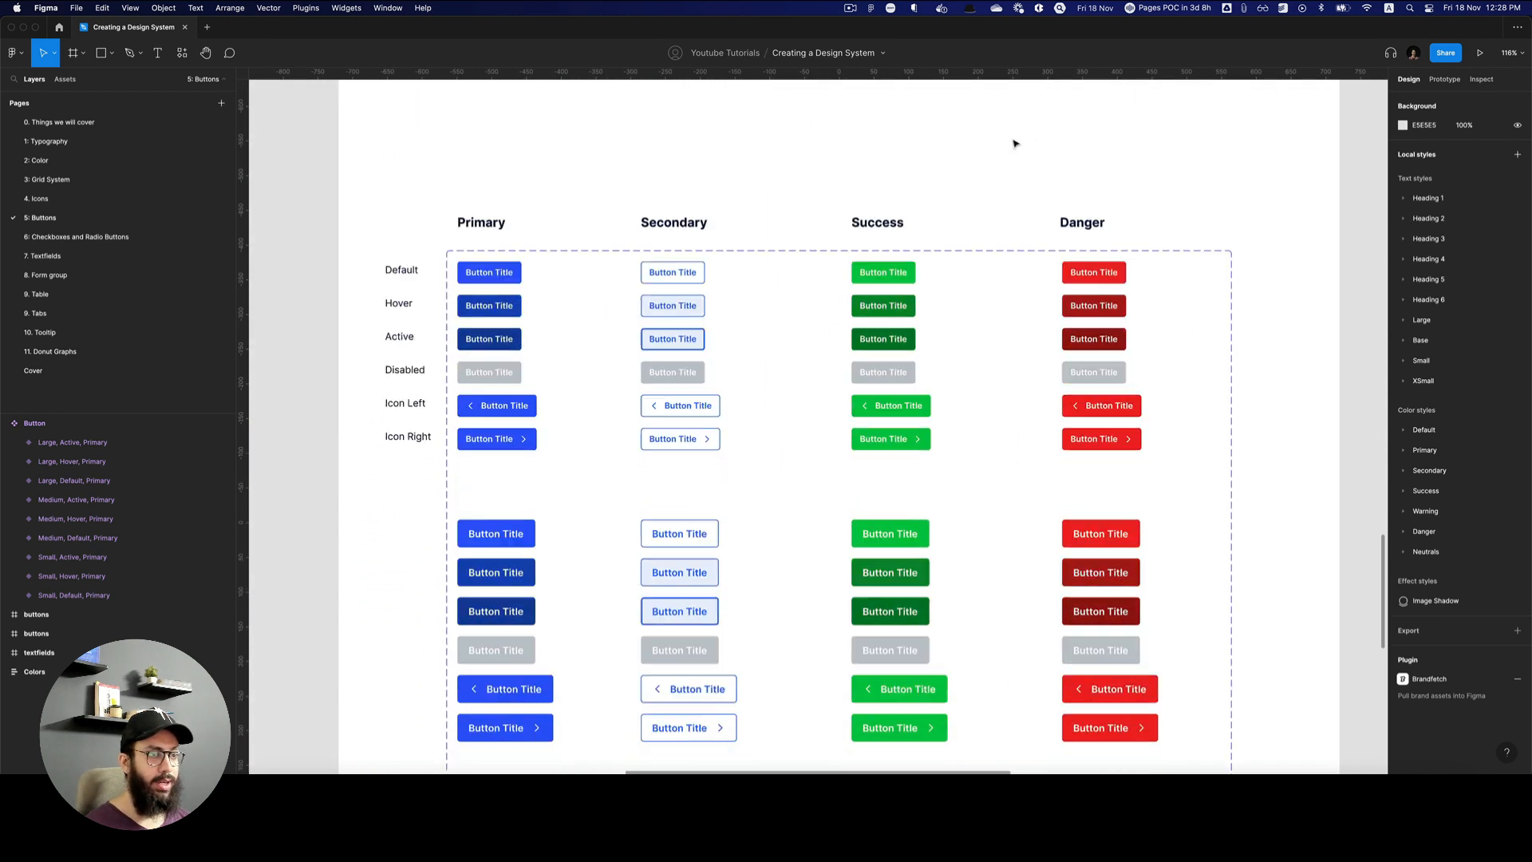
pyautogui.scroll(-4, 674, 331)
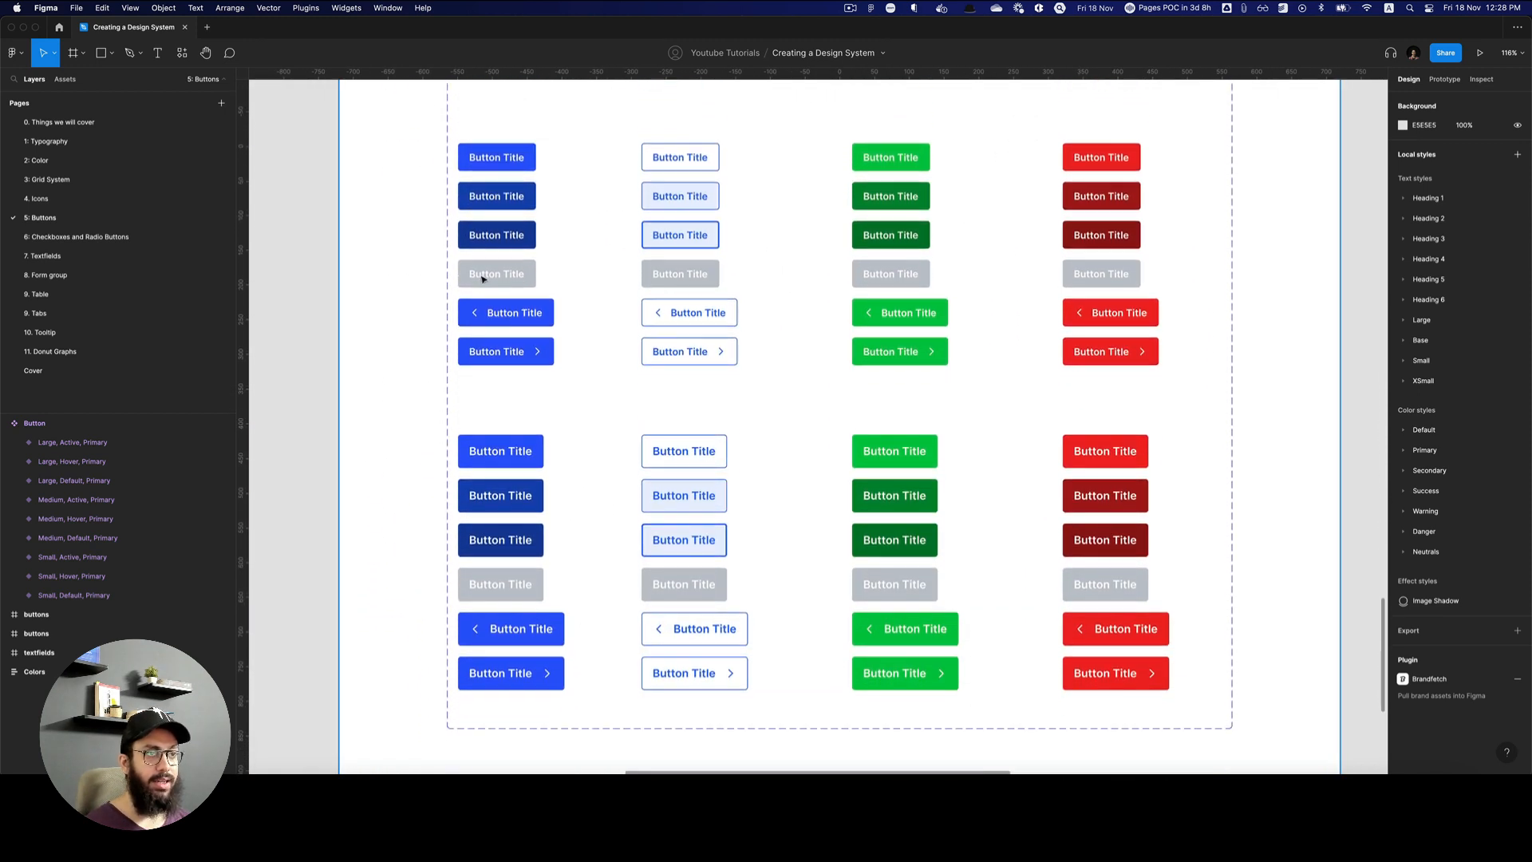
pyautogui.click(483, 276)
pyautogui.click(623, 280)
pyautogui.click(691, 278)
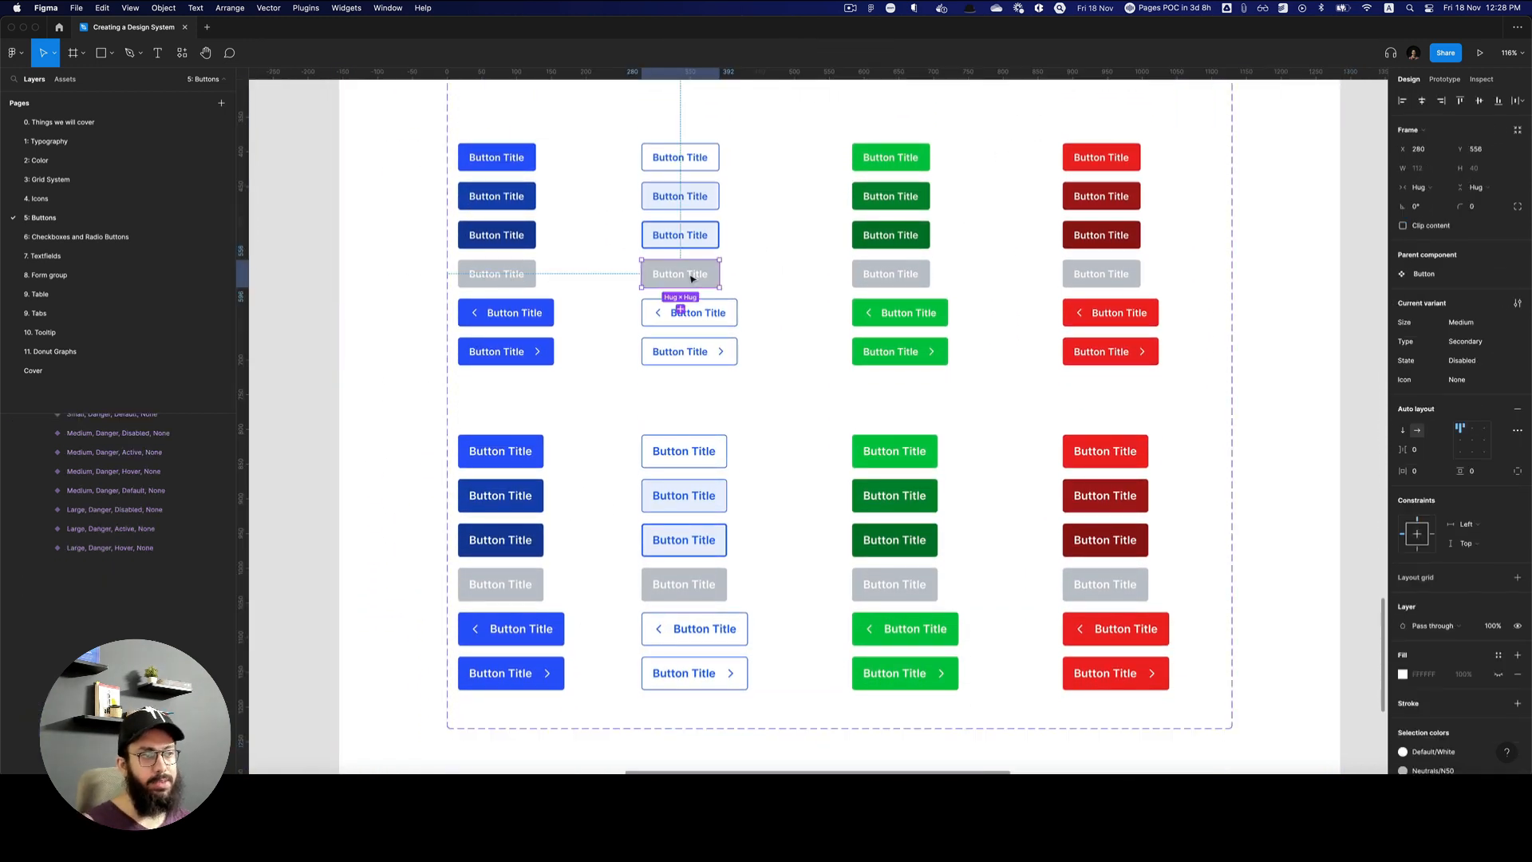
pyautogui.scroll(5, 689, 278)
pyautogui.hscroll(2, 689, 278)
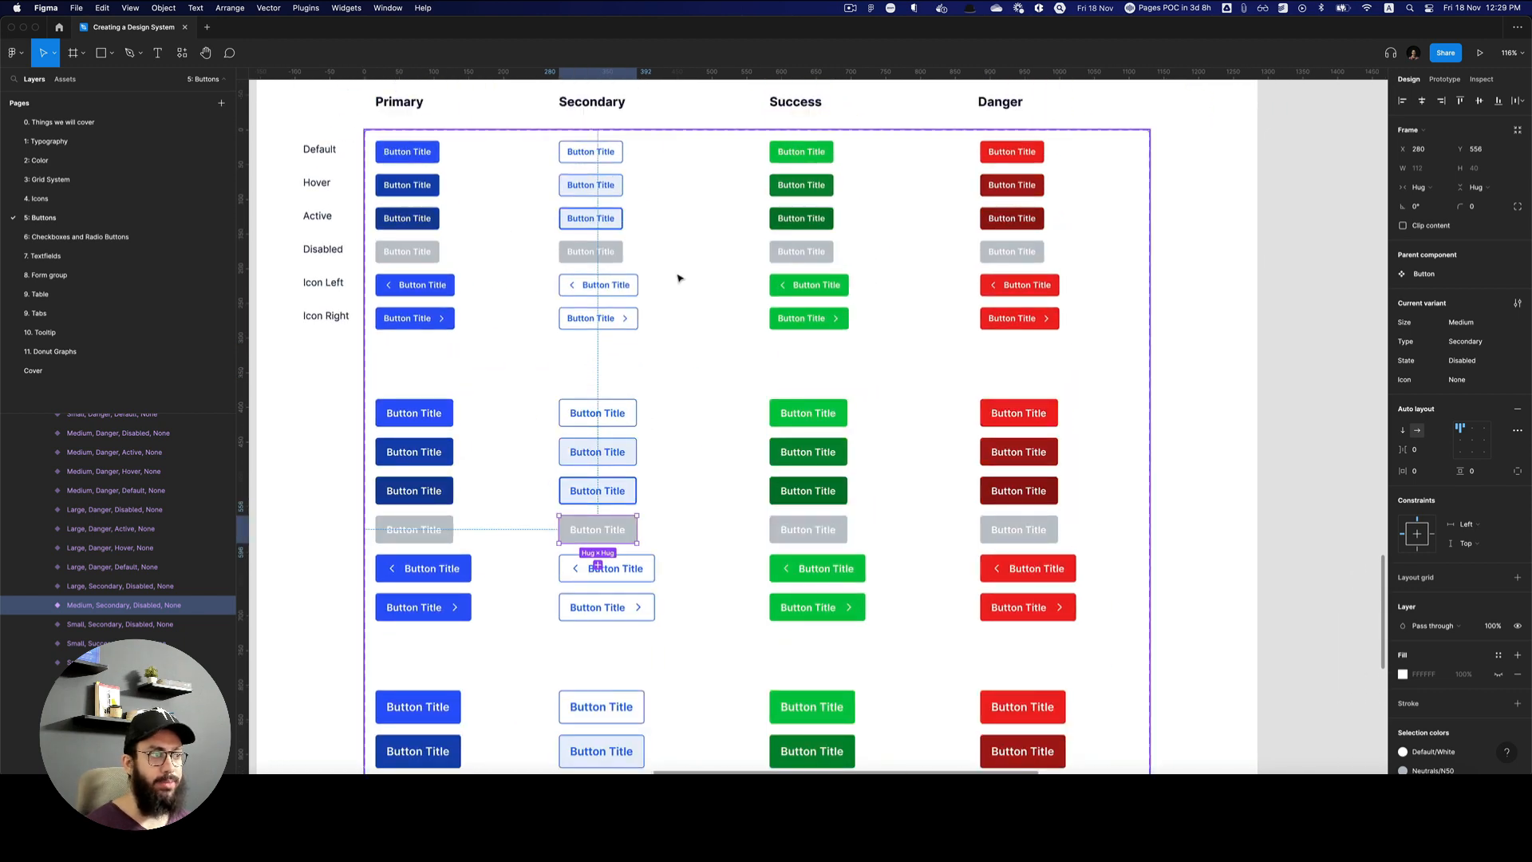
pyautogui.hscroll(2, 678, 276)
pyautogui.scroll(1, 678, 277)
pyautogui.scroll(-2, 665, 275)
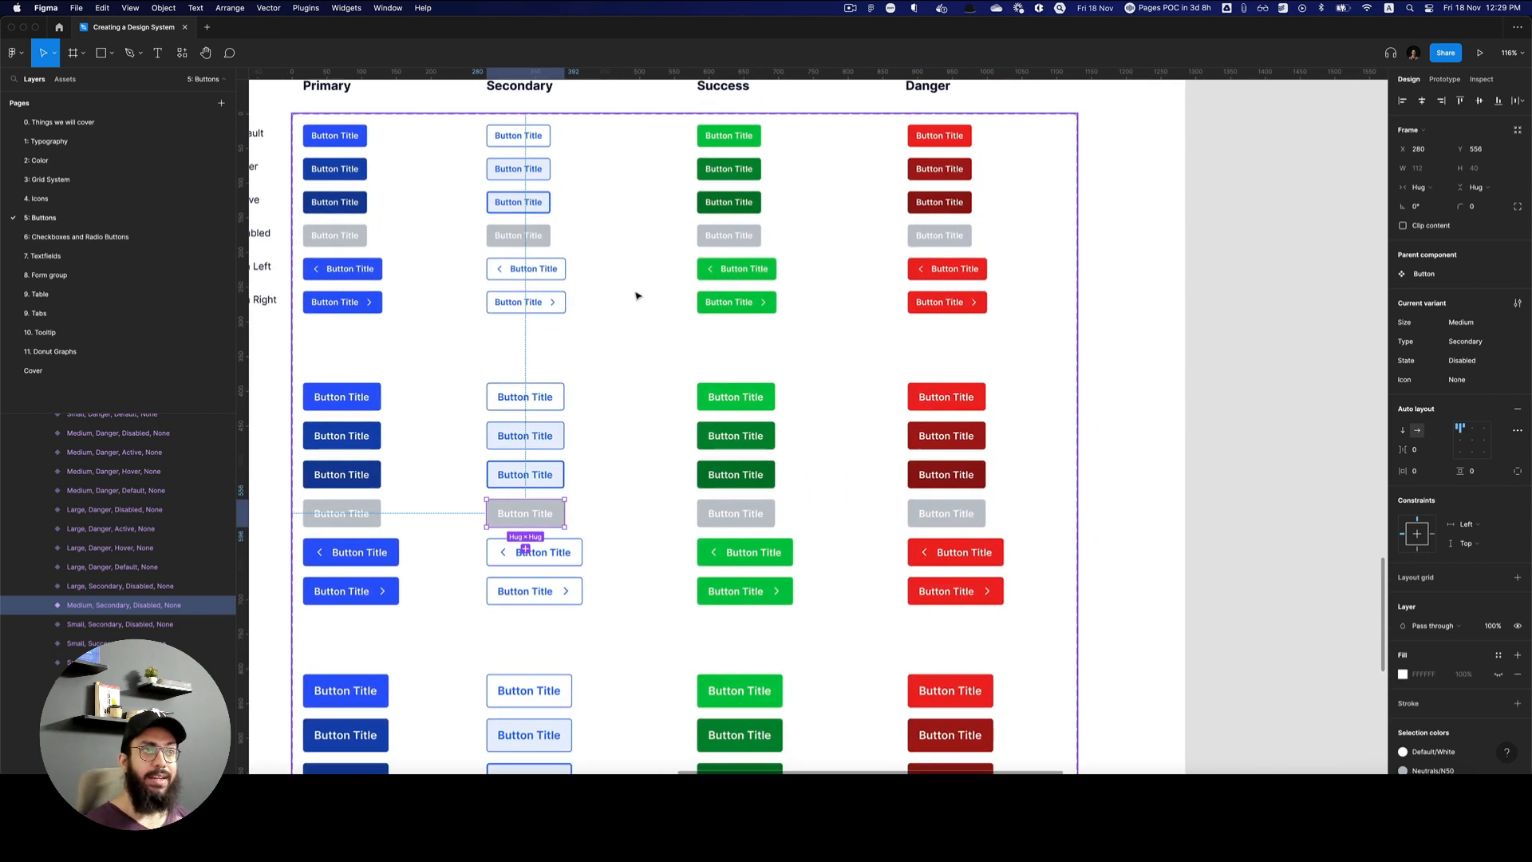
pyautogui.hscroll(15, 643, 309)
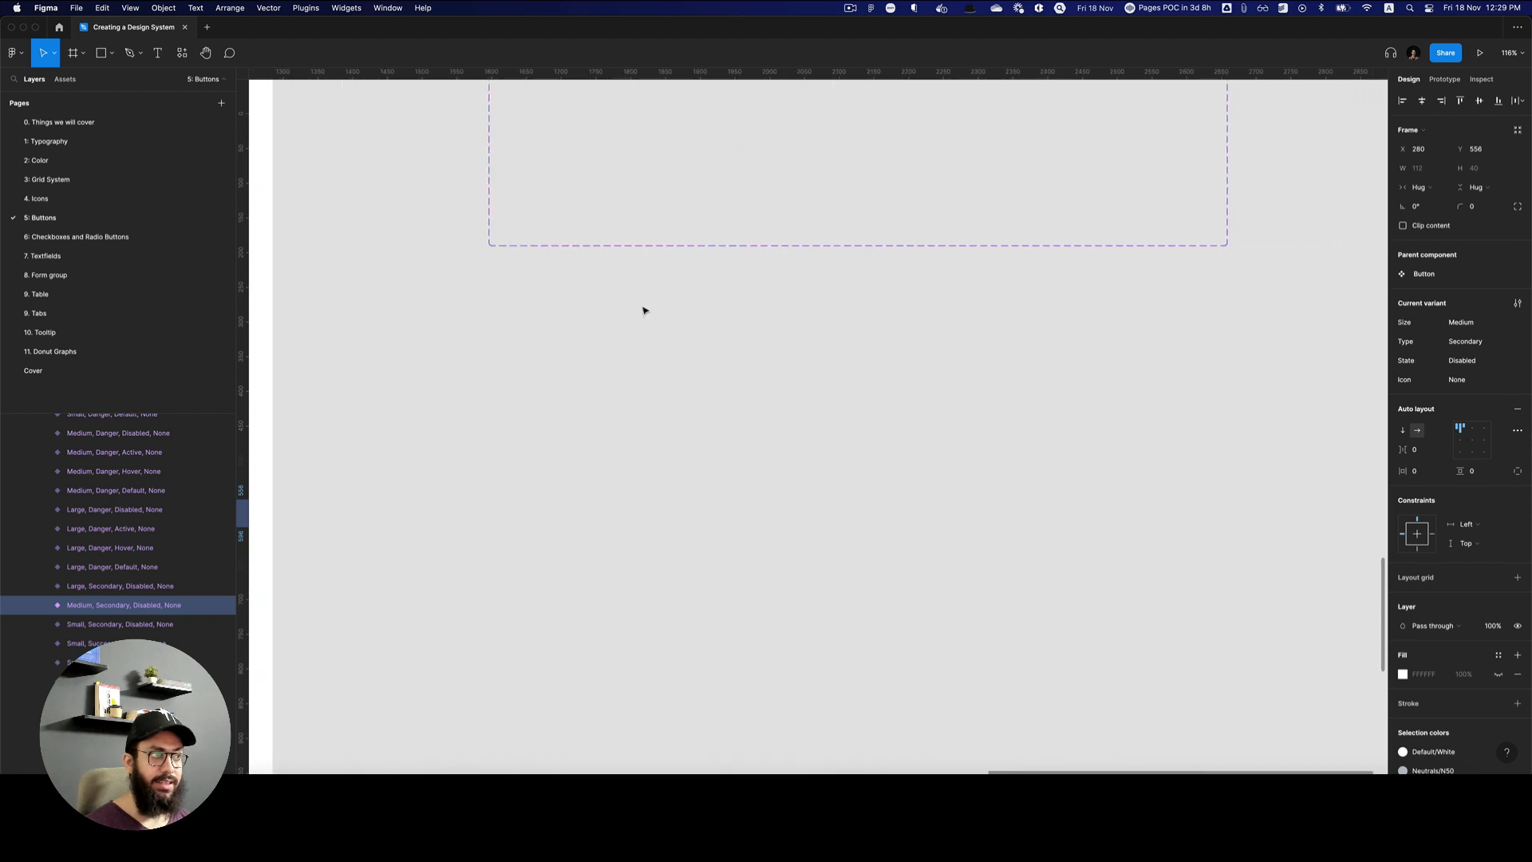
pyautogui.hscroll(-5, 643, 310)
pyautogui.hscroll(-3, 643, 310)
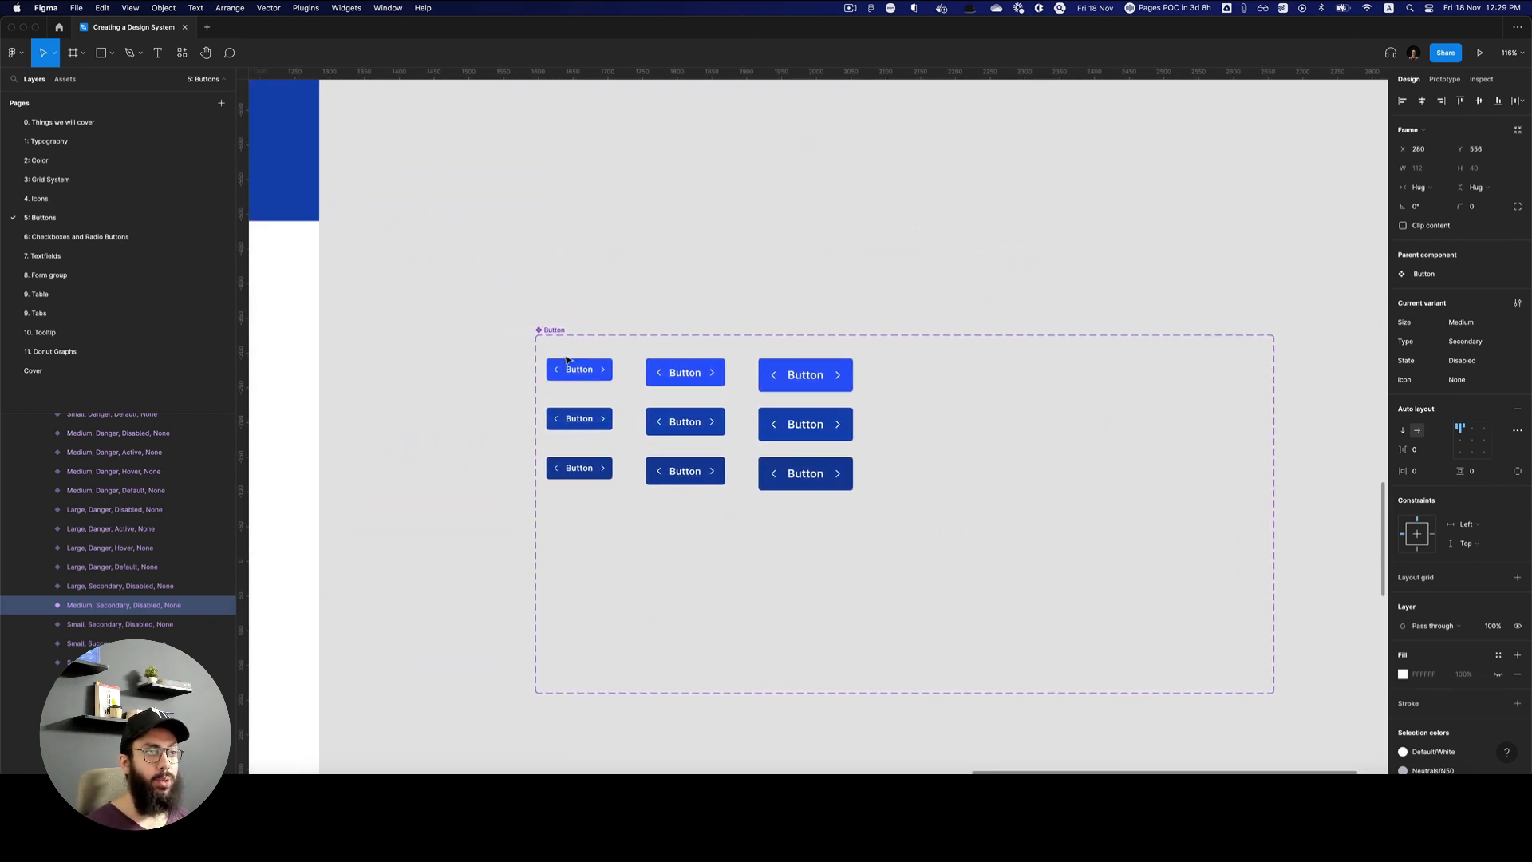
# Move all nine button variants together slightly to the right inside the component set, away from its edge.
pyautogui.moveTo(547, 350); pyautogui.dragTo(849, 480)
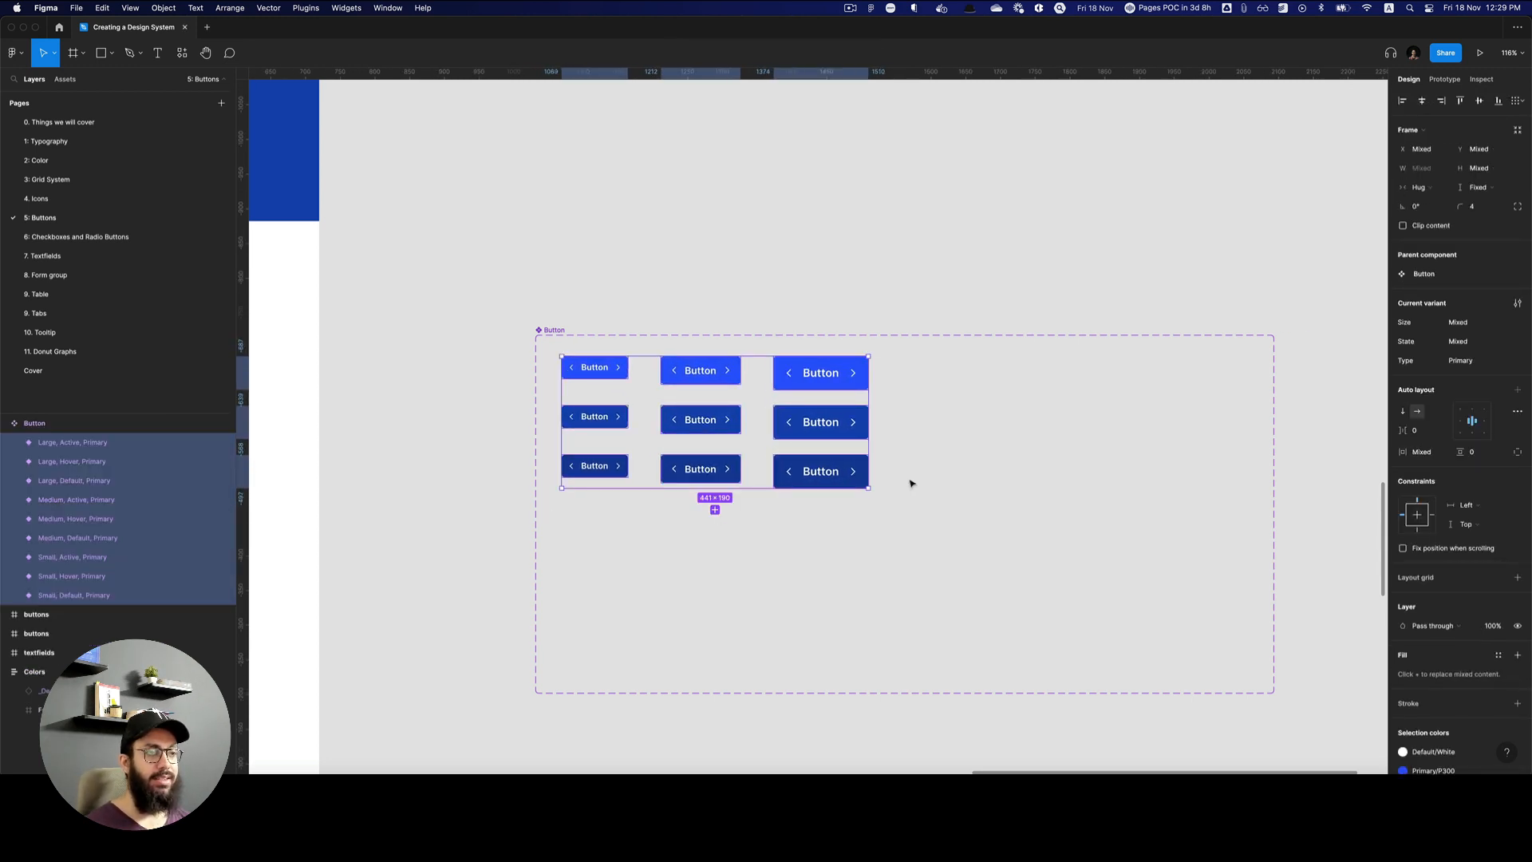
pyautogui.click(912, 483)
pyautogui.moveTo(917, 501); pyautogui.dragTo(558, 354)
pyautogui.click(1011, 458)
# Duplicate the three Default variants as a fourth row directly below the Active row, at Y 244.
pyautogui.keyDown('shift'); pyautogui.click(826, 381); pyautogui.keyUp('shift')
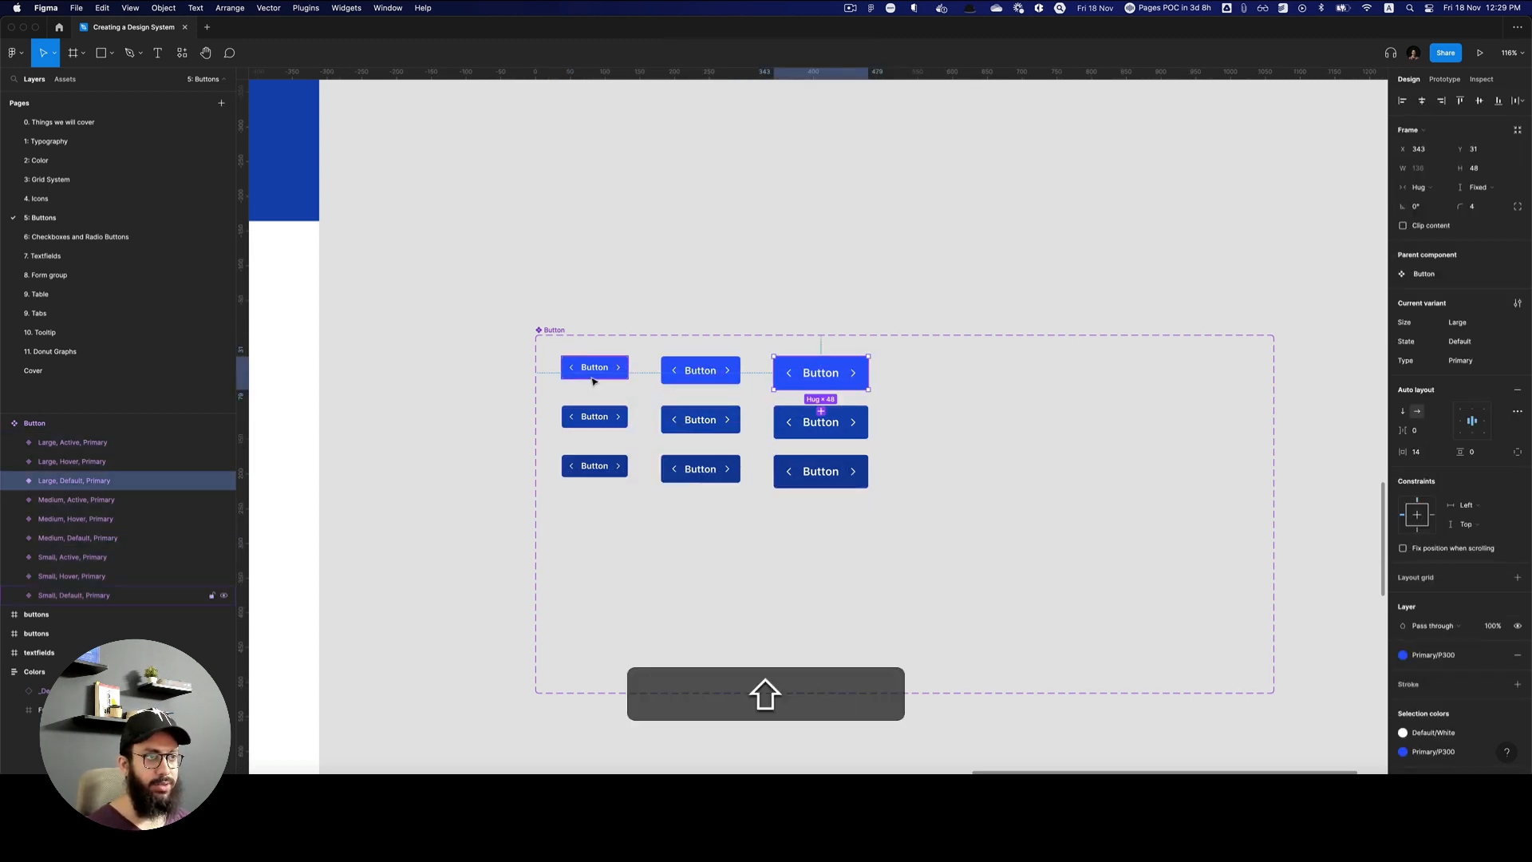
pyautogui.keyDown('shift'); pyautogui.click(594, 369); pyautogui.keyUp('shift')
pyautogui.keyDown('shift'); pyautogui.click(710, 380); pyautogui.keyUp('shift')
pyautogui.press('alt')
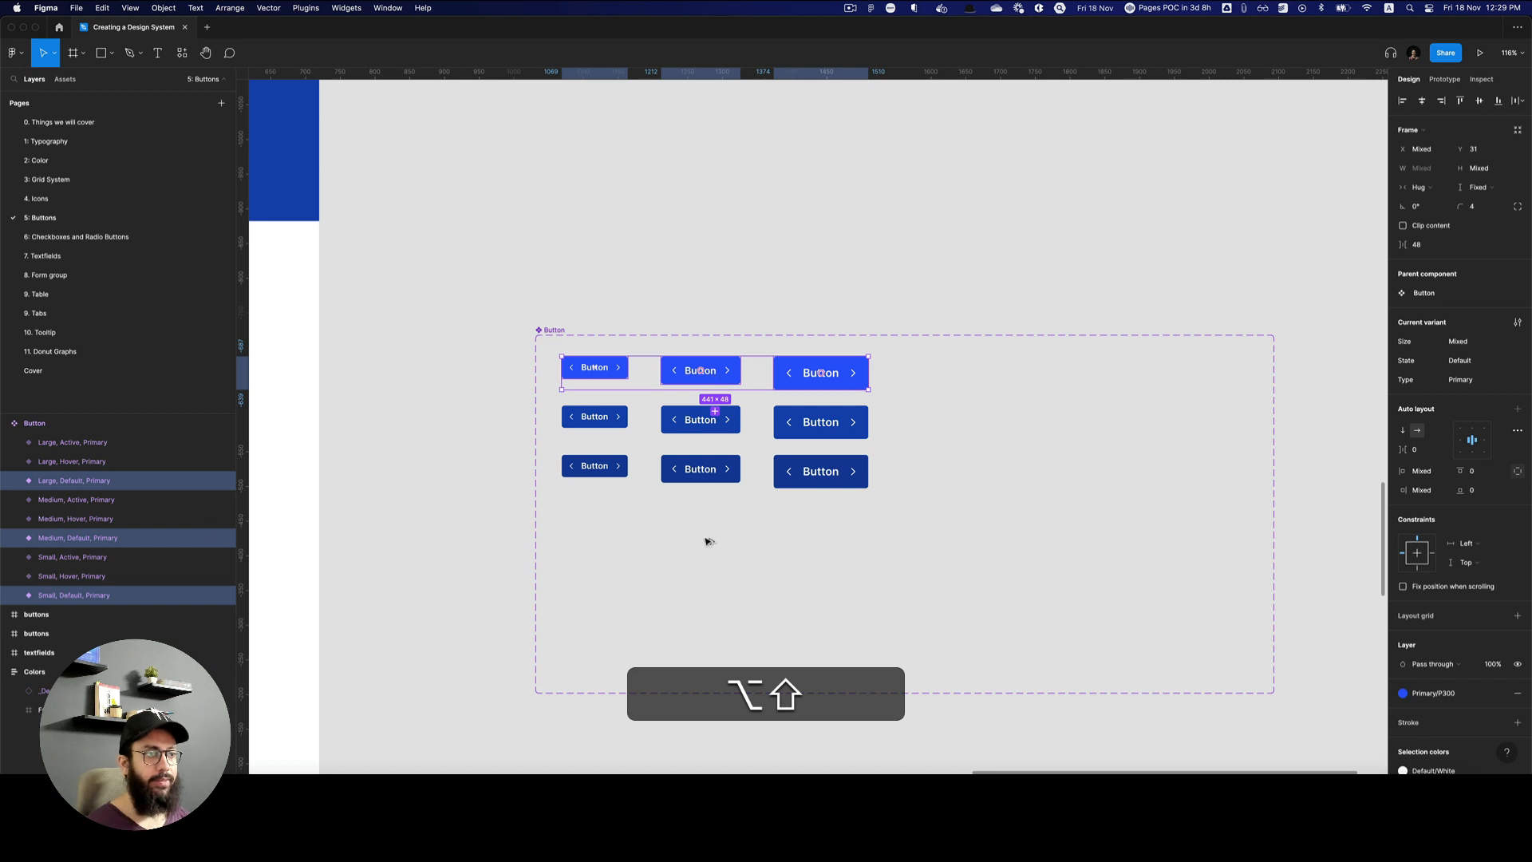
pyautogui.moveTo(705, 373); pyautogui.dragTo(707, 520)
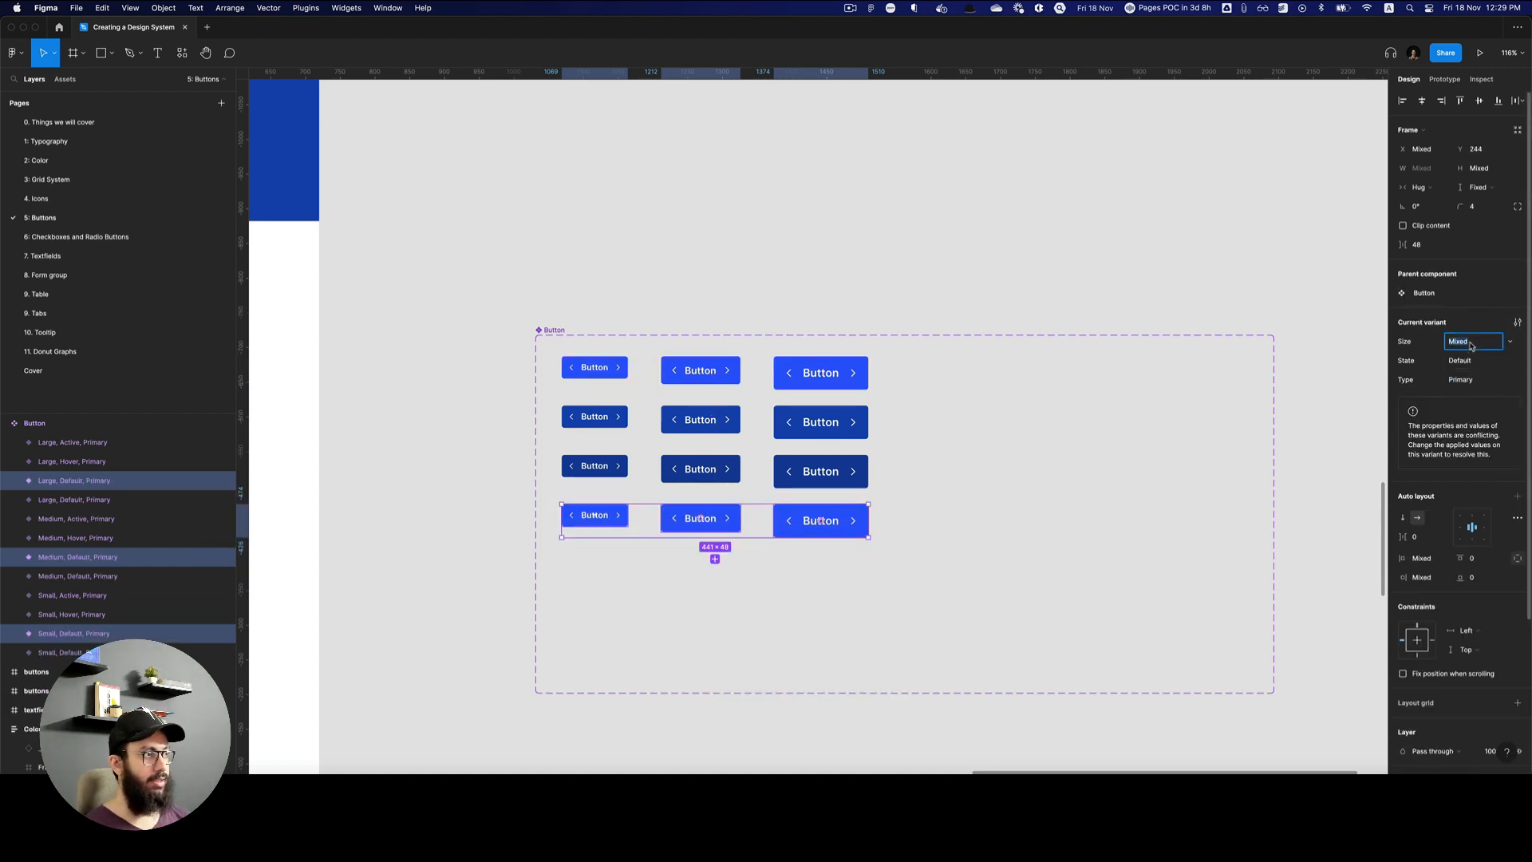
# Set the State of the three fourth-row button variants to Disabled and their layer opacity to 60%.
pyautogui.click(1464, 360)
pyautogui.write('Disa')
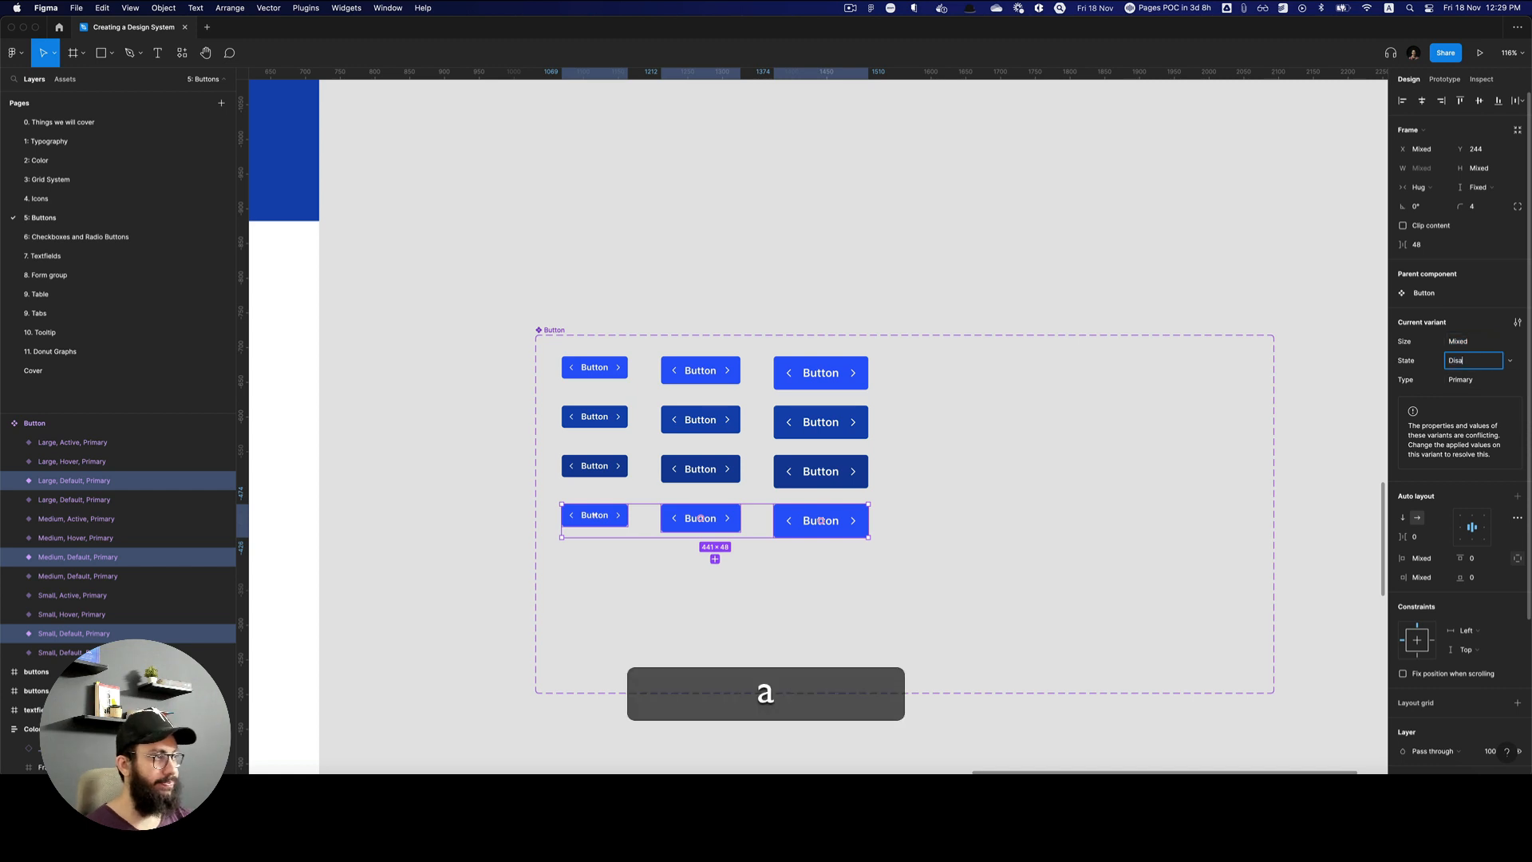
pyautogui.write('bled')
pyautogui.press('Return')
pyautogui.press('6')
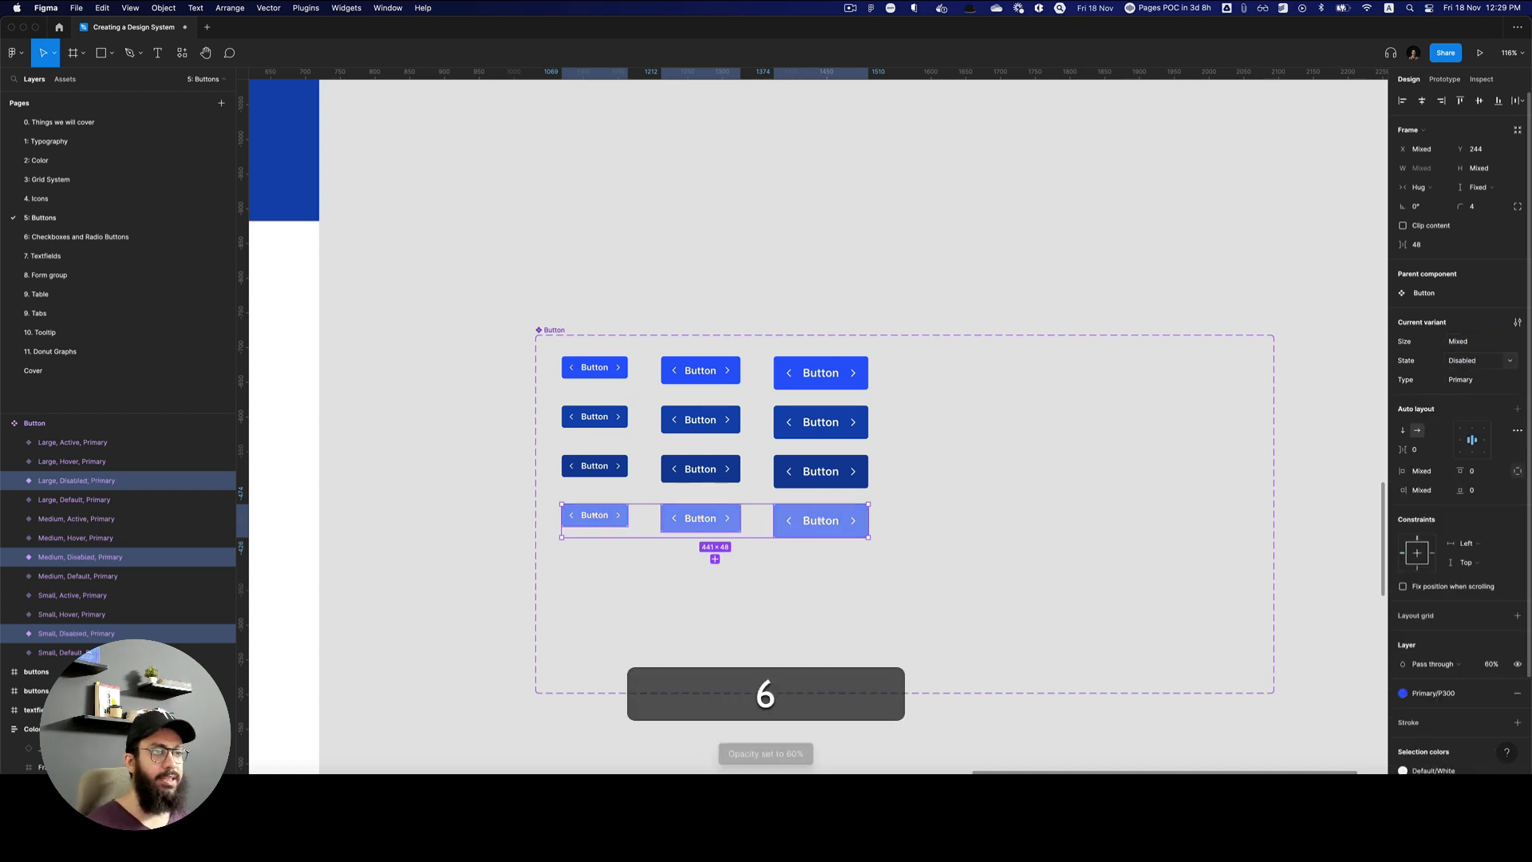
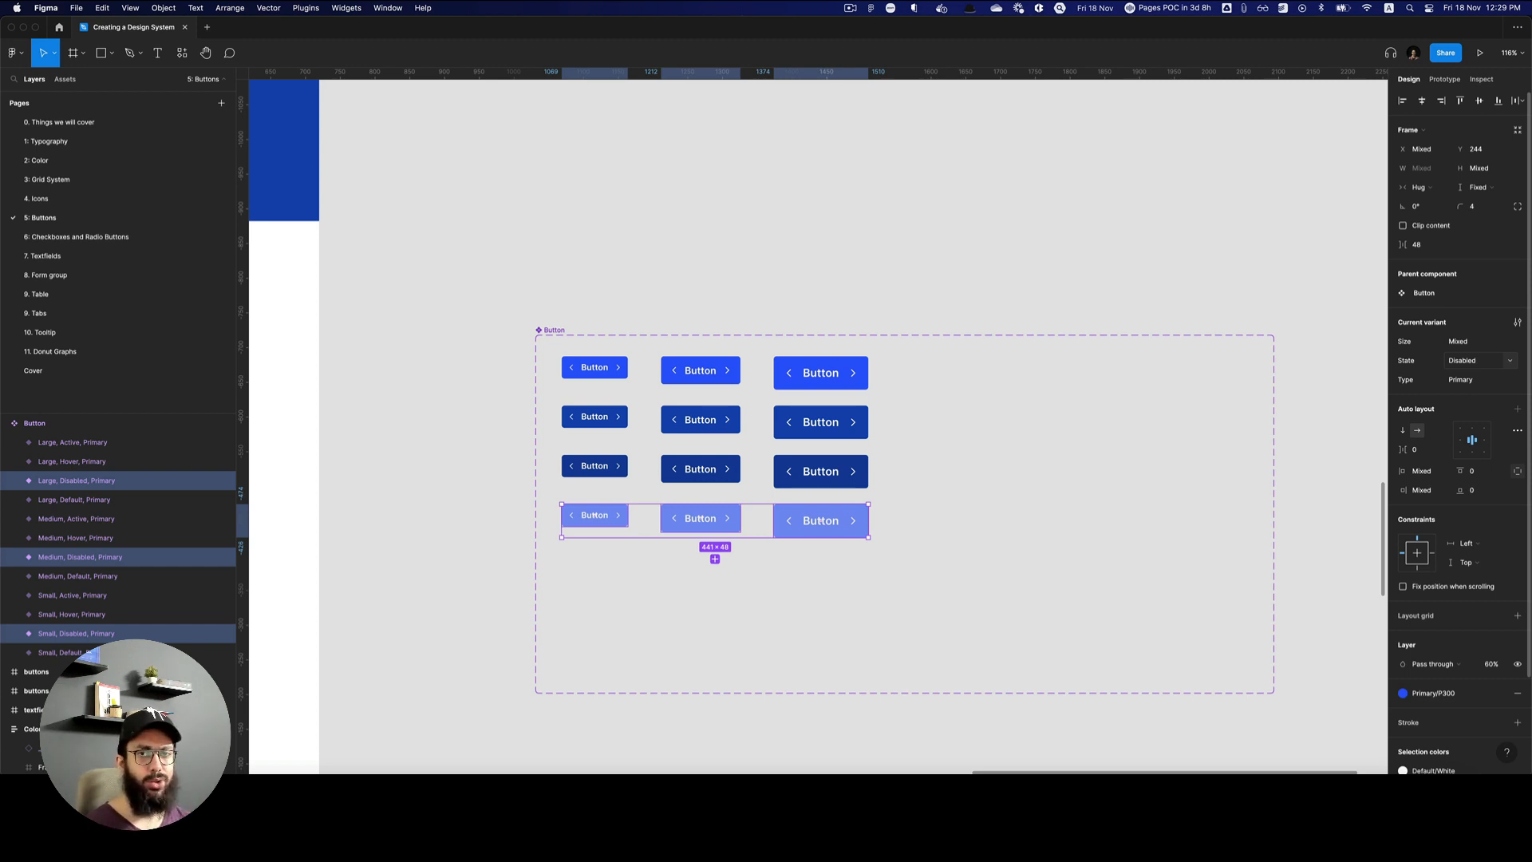
# Remove the three Disabled button variants in the fourth row from the component set.
pyautogui.press('super')
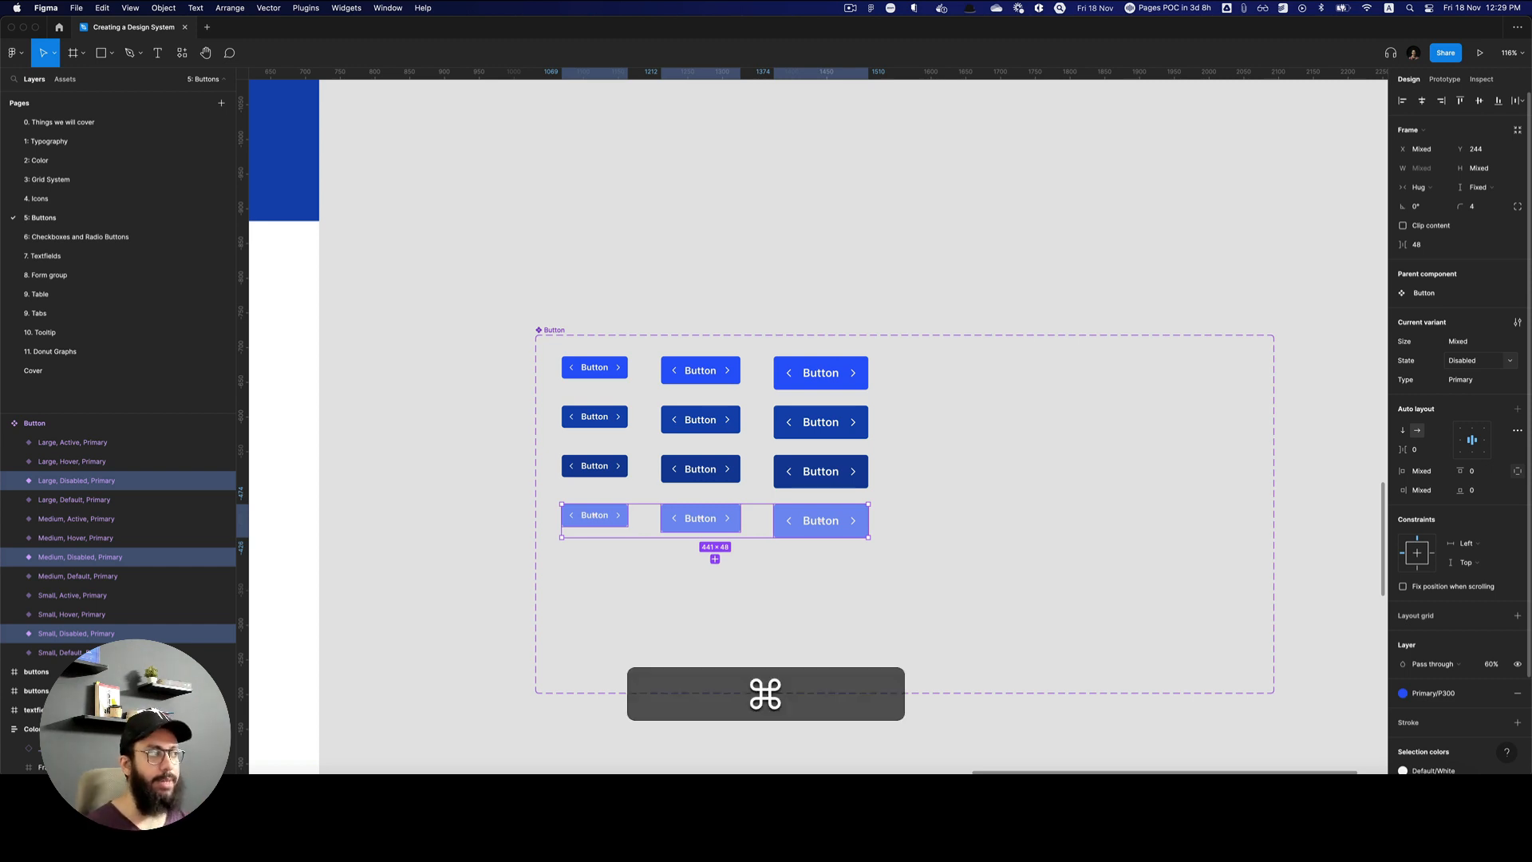
pyautogui.press('super+x')
pyautogui.press('v')
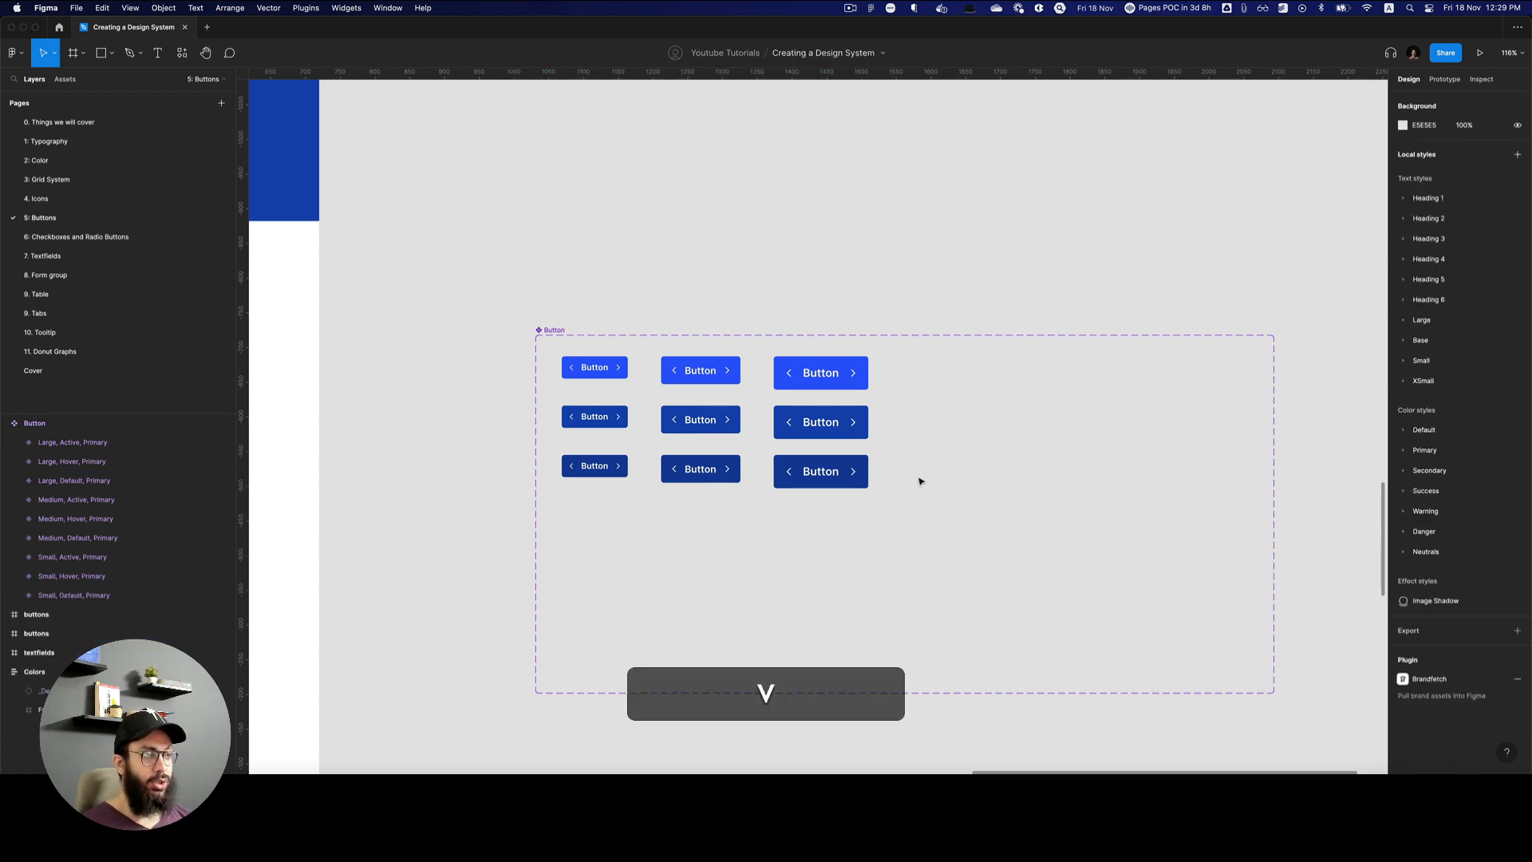
# Duplicate the three Default Primary variants beside the first row at Y 31 and set the copies' Type to Secondary.
pyautogui.moveTo(915, 483); pyautogui.dragTo(641, 368)
pyautogui.moveTo(943, 380)
pyautogui.mouseDown()
pyautogui.moveTo(547, 364)
pyautogui.moveTo(990, 372)
pyautogui.moveTo(929, 380)
pyautogui.mouseUp()
pyautogui.click(1473, 378)
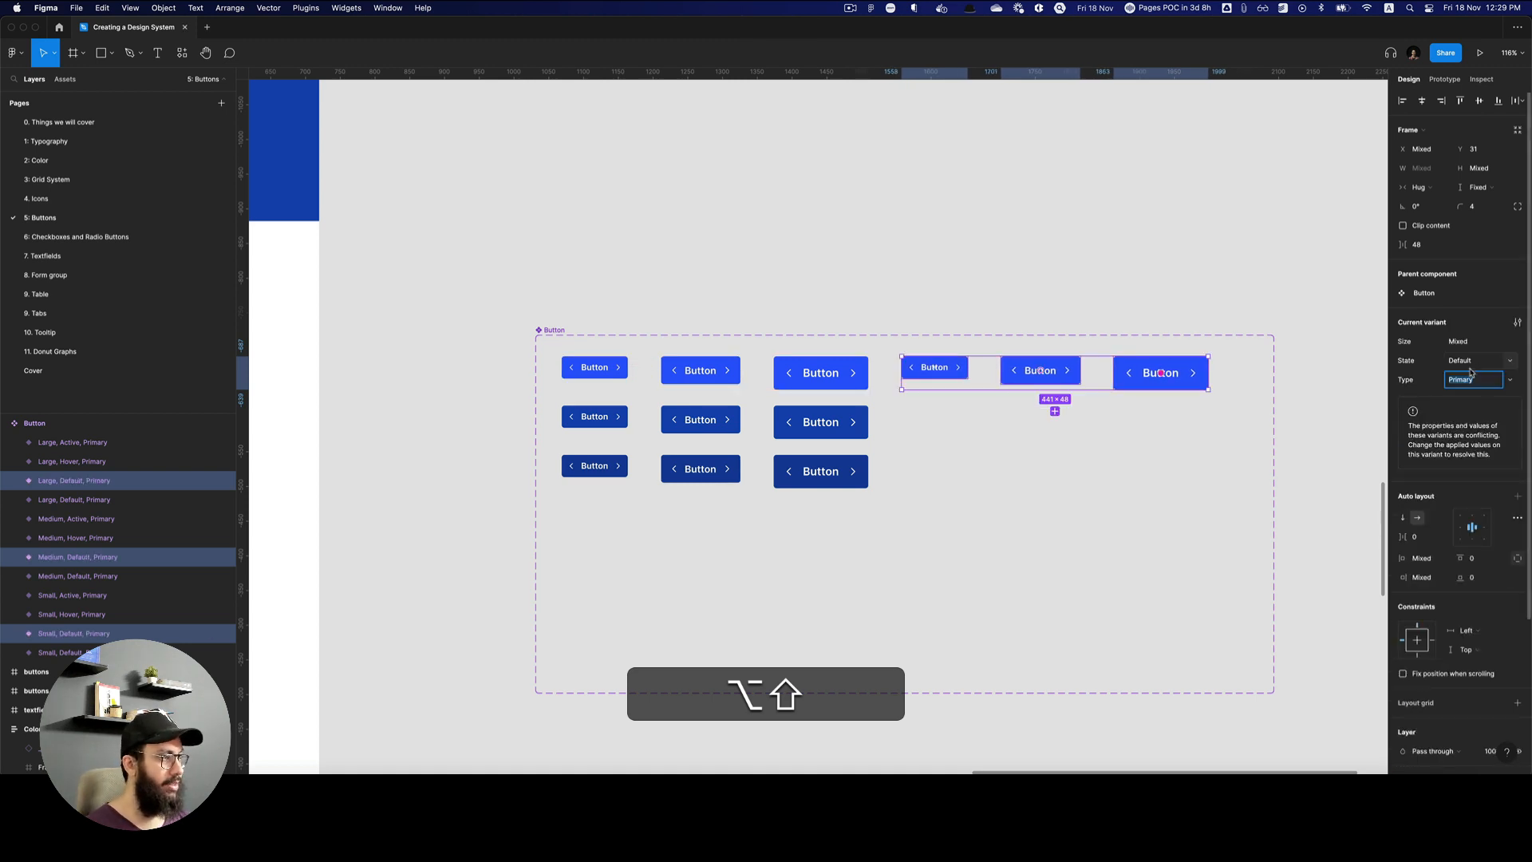
pyautogui.write('Secondary')
pyautogui.press('Return')
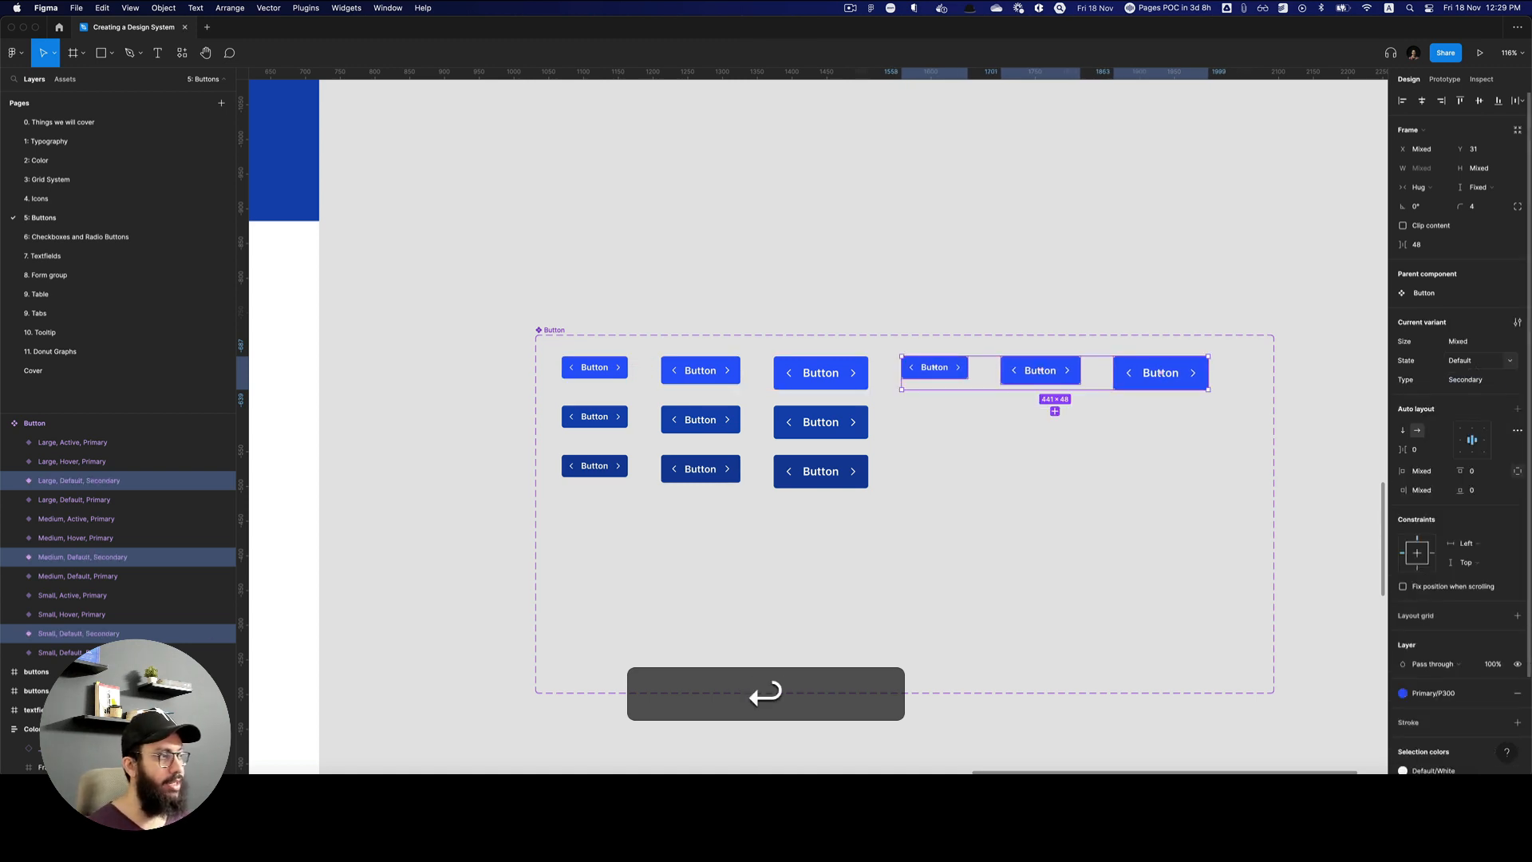
# Add an inside stroke of width 1 in the P300 color style to the three Secondary variants.
pyautogui.scroll(-2, 1442, 661)
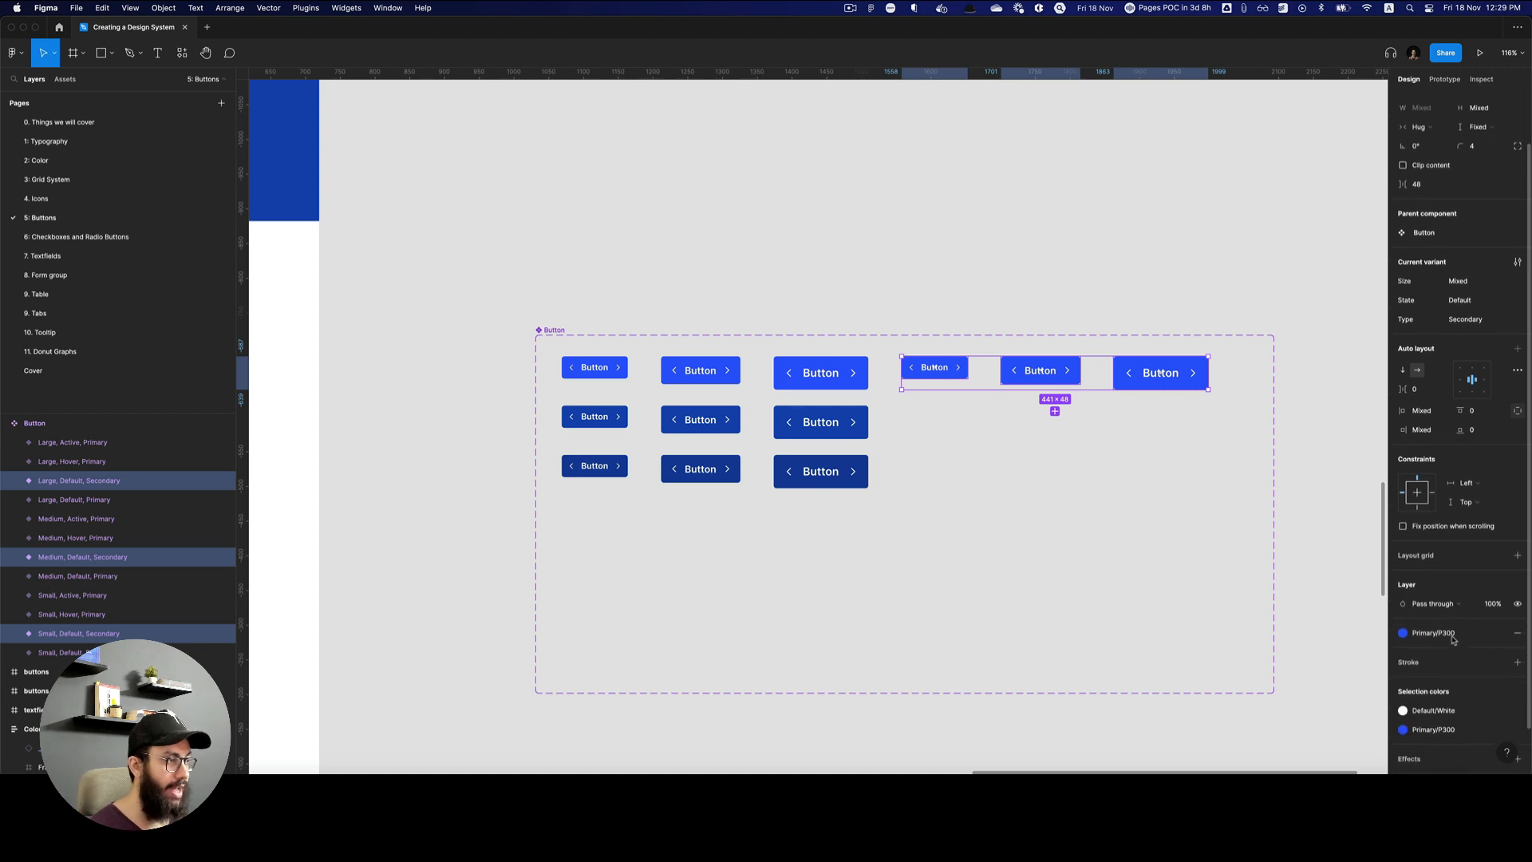
pyautogui.click(1500, 639)
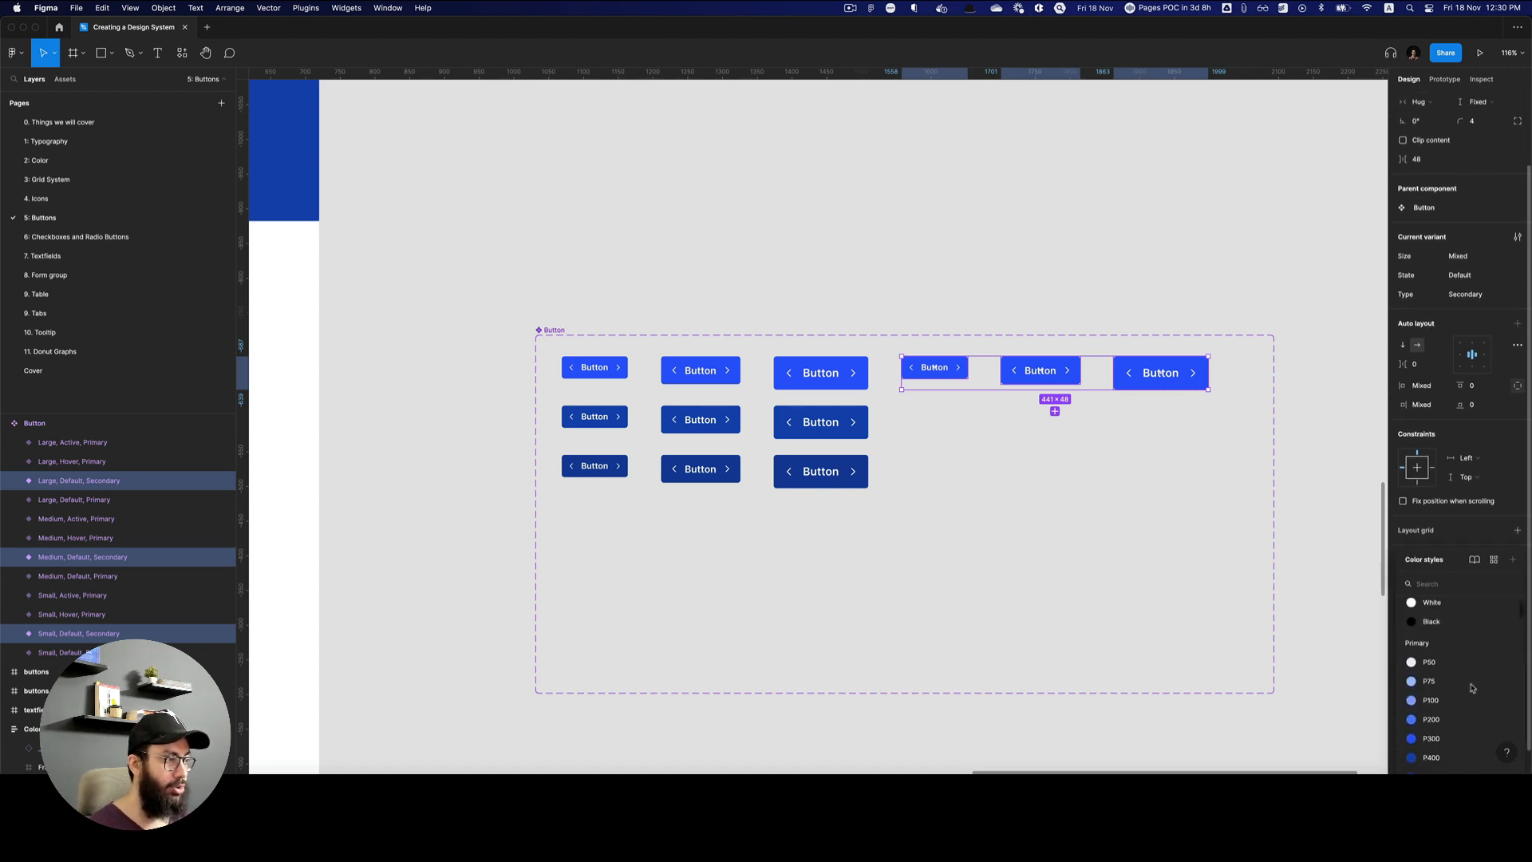
pyautogui.click(1431, 738)
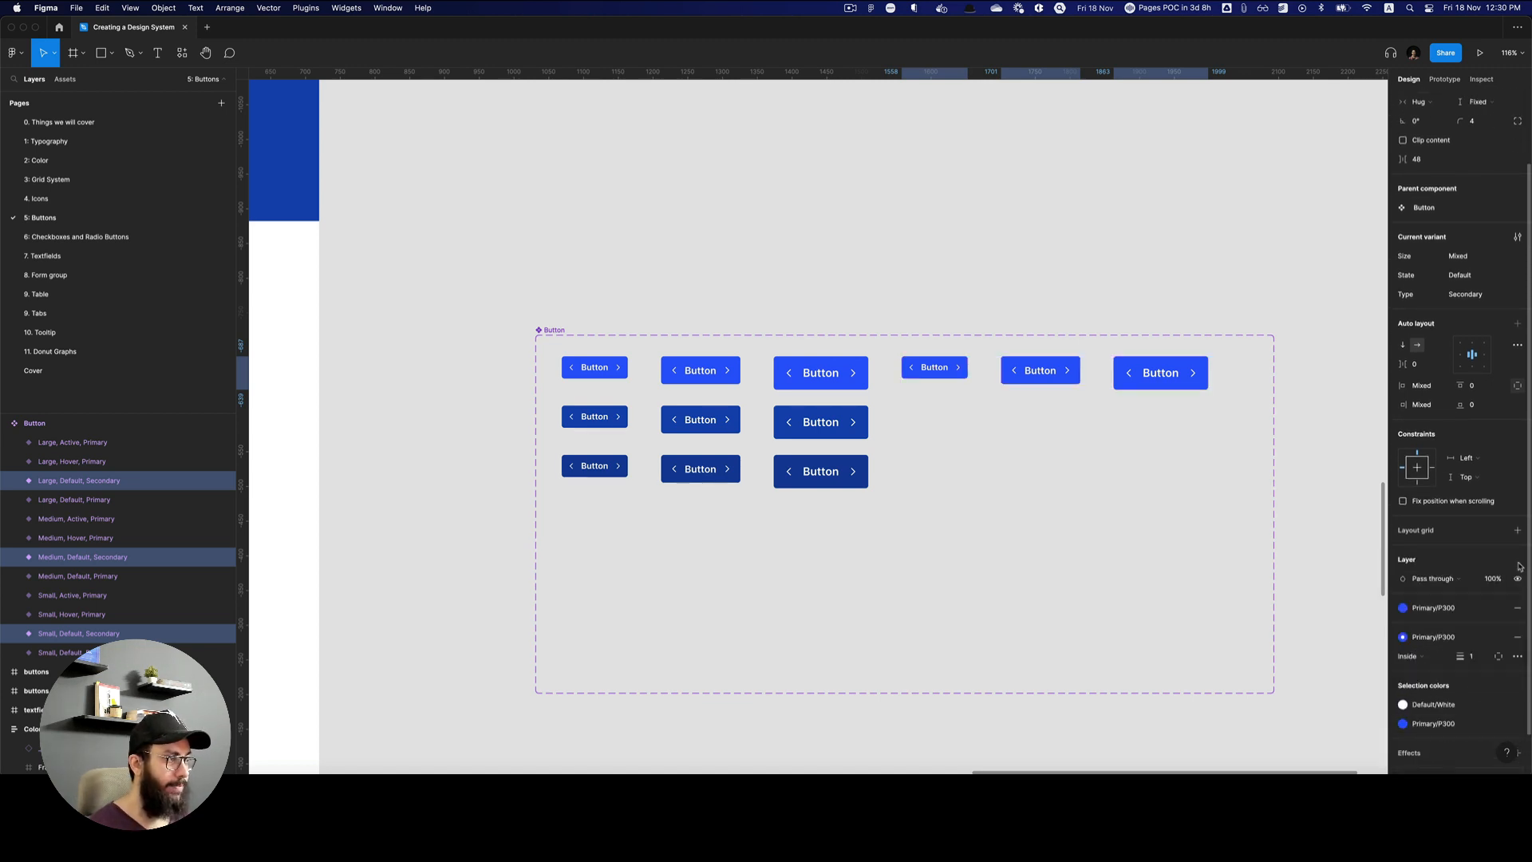
# Remove the fill from the three Secondary variants and change their white text and icons to the P300 color style.
pyautogui.scroll(-1, 1482, 656)
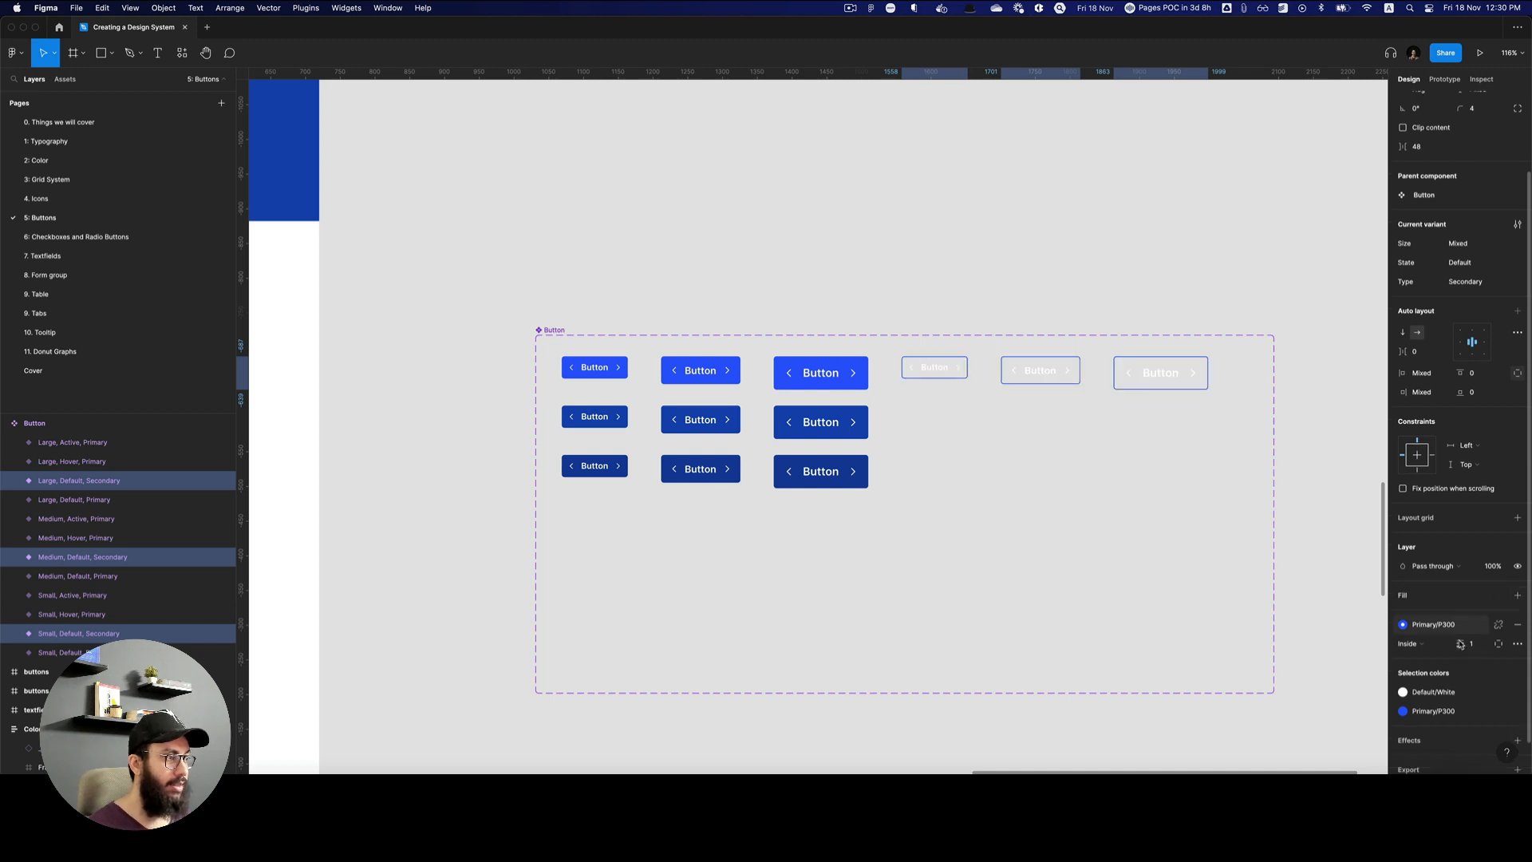
pyautogui.click(1436, 656)
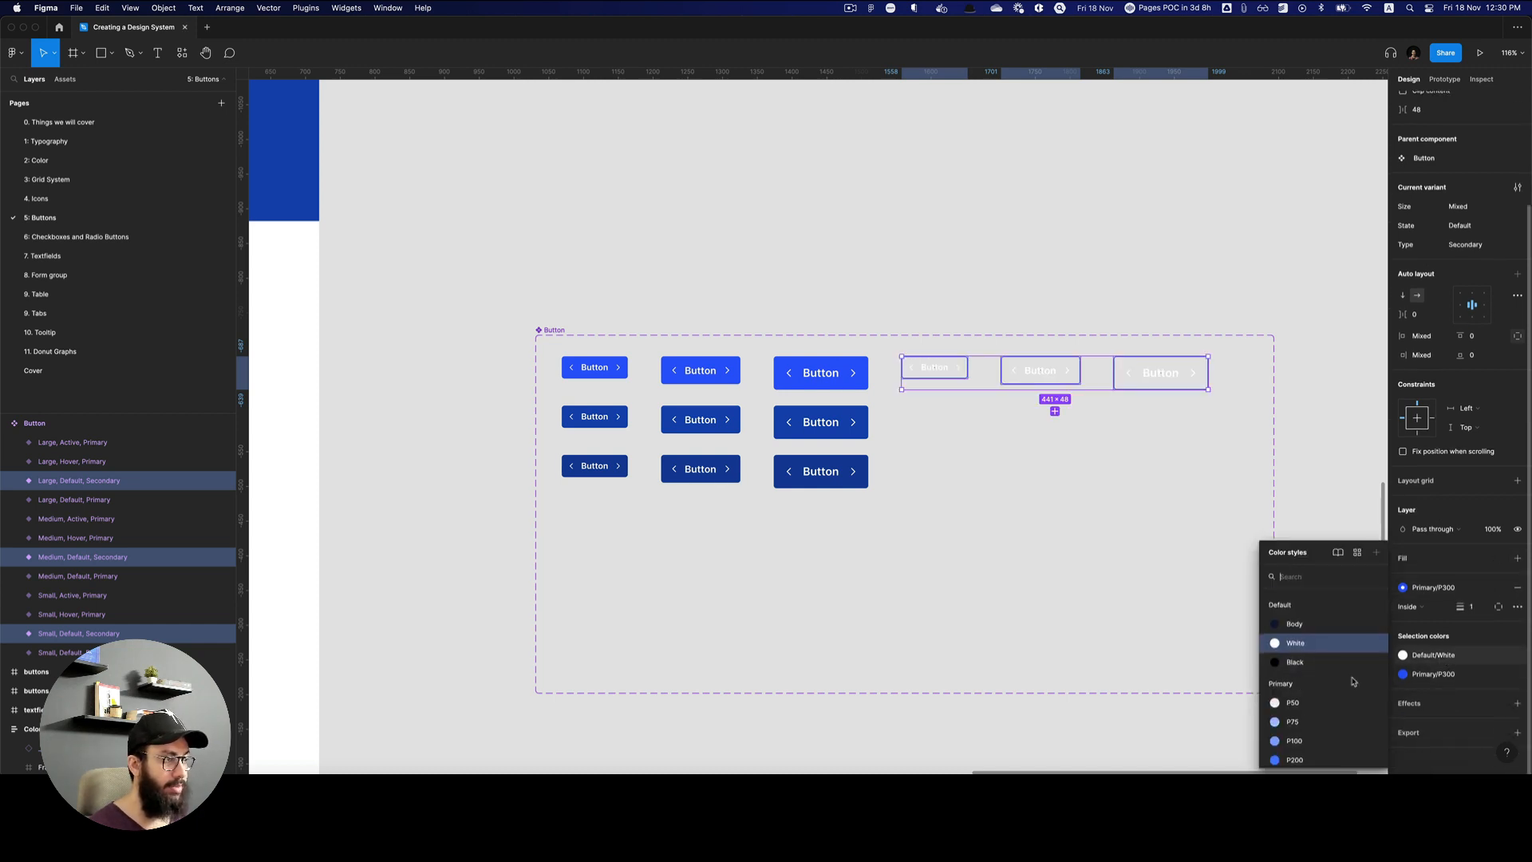
pyautogui.scroll(-2, 1372, 686)
pyautogui.click(1371, 708)
pyautogui.scroll(-1, 1195, 592)
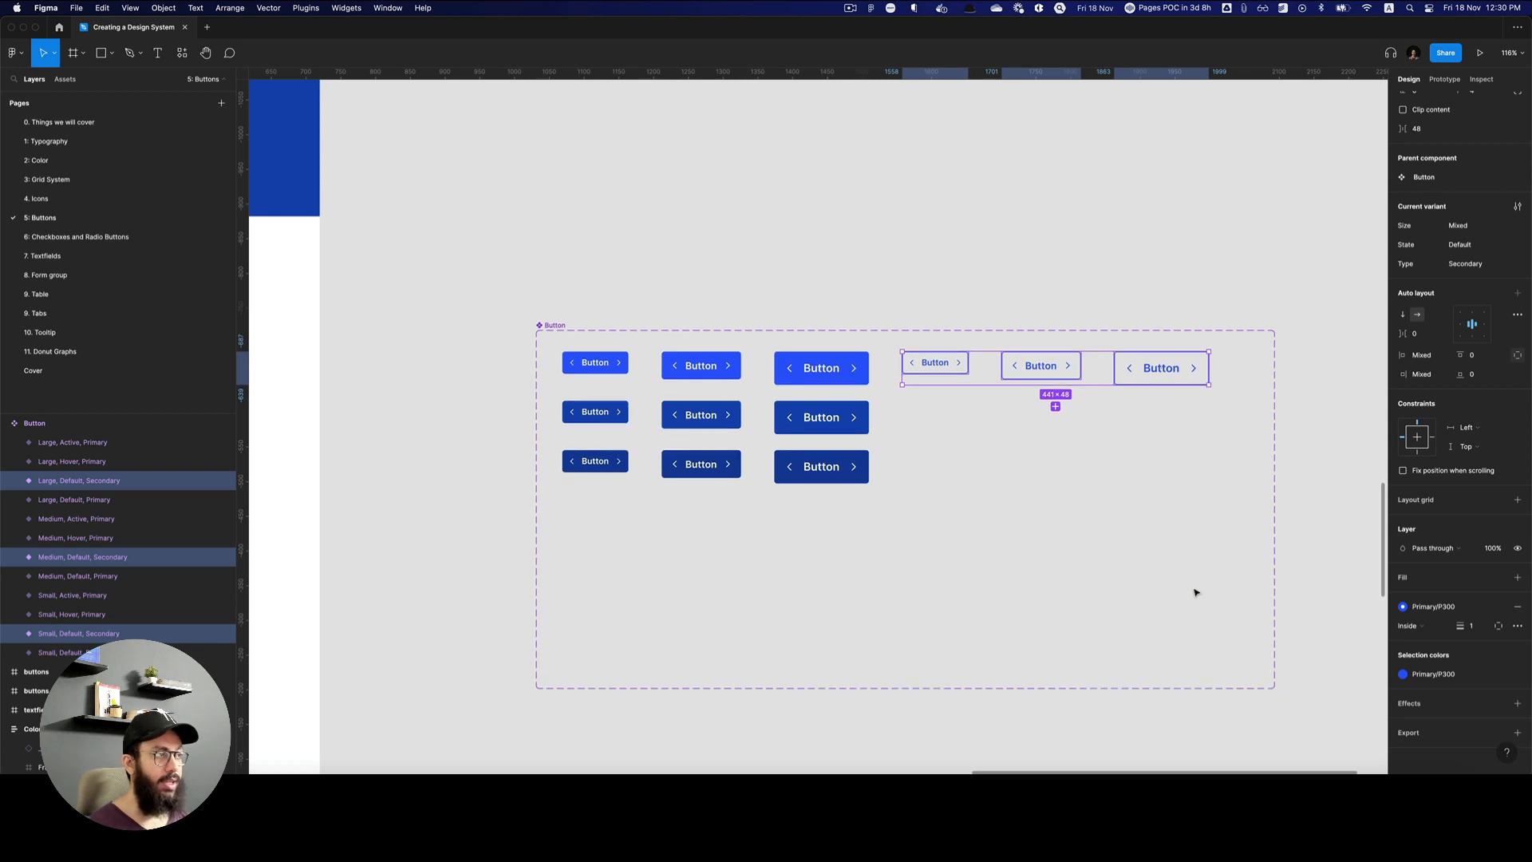
pyautogui.scroll(-1, 1194, 592)
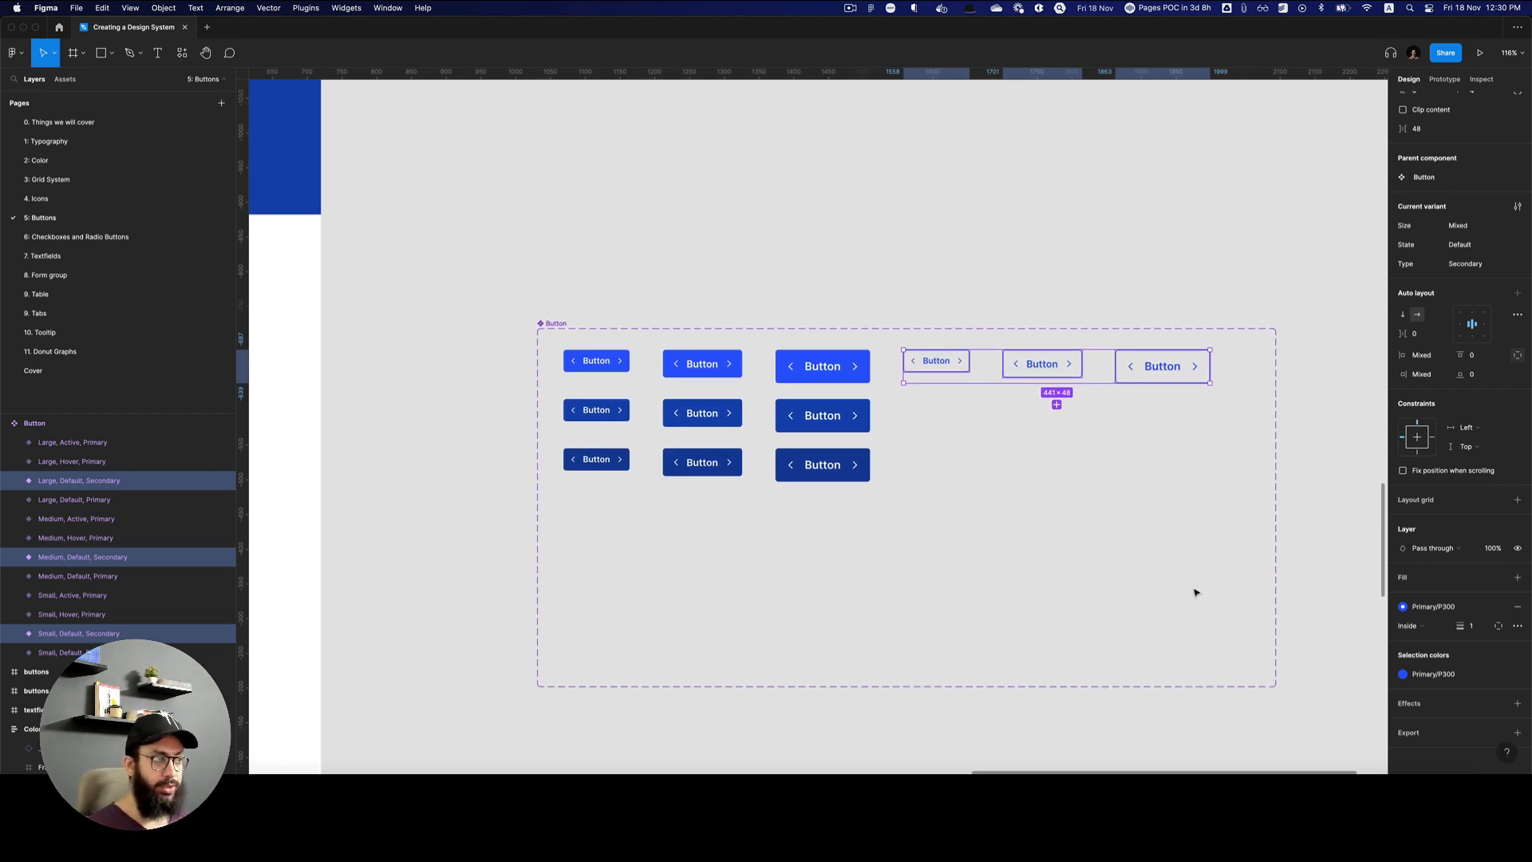
# Undo the recoloring and the fill removal on the three Secondary variants.
pyautogui.press('super+z')
pyautogui.scroll(2, 1182, 584)
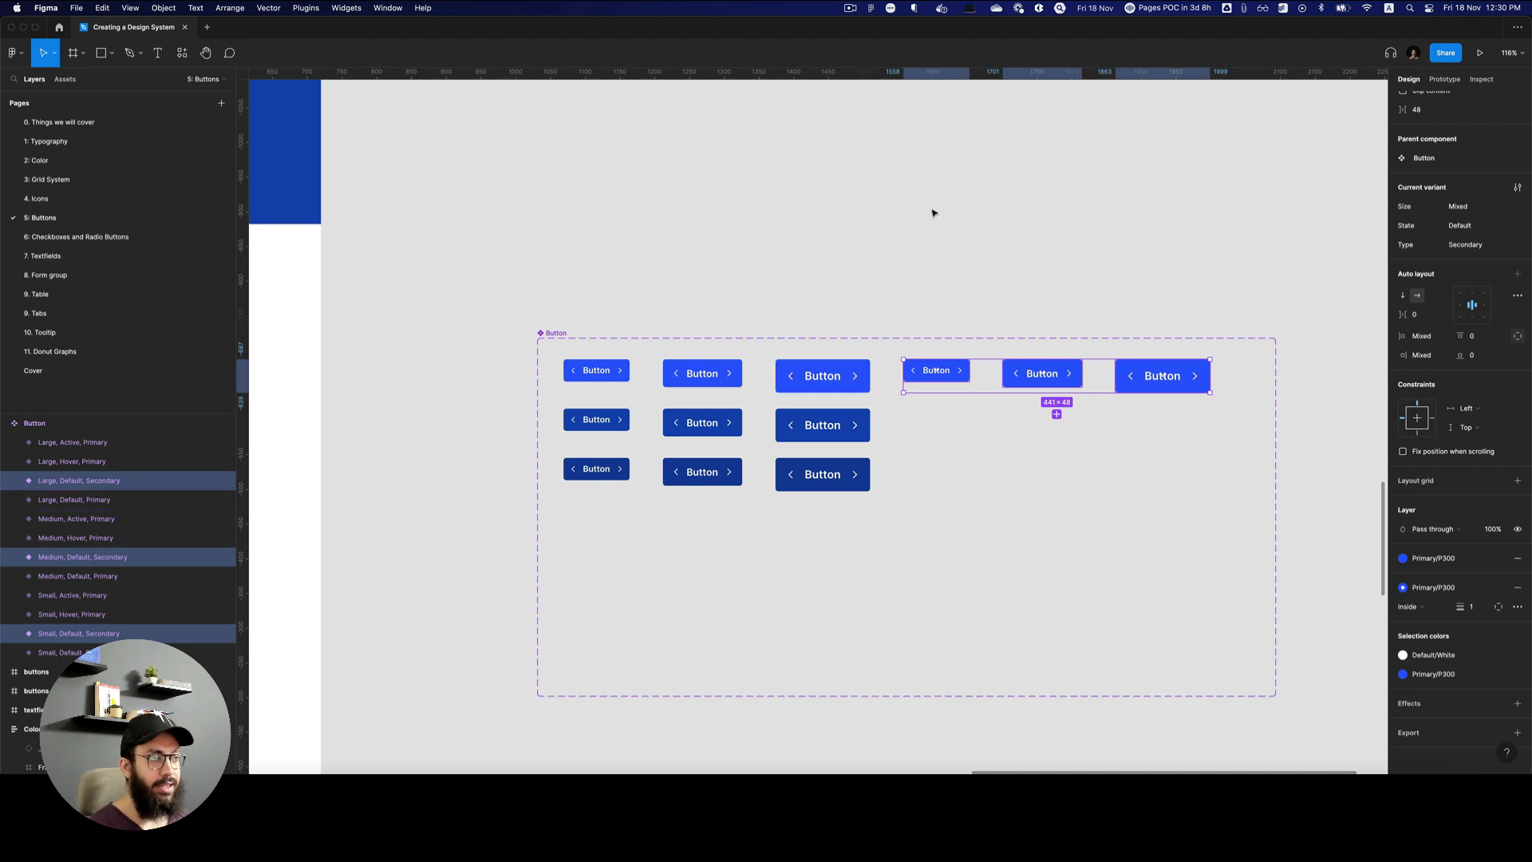
pyautogui.scroll(5, 929, 214)
pyautogui.scroll(2, 917, 219)
pyautogui.scroll(-4, 917, 218)
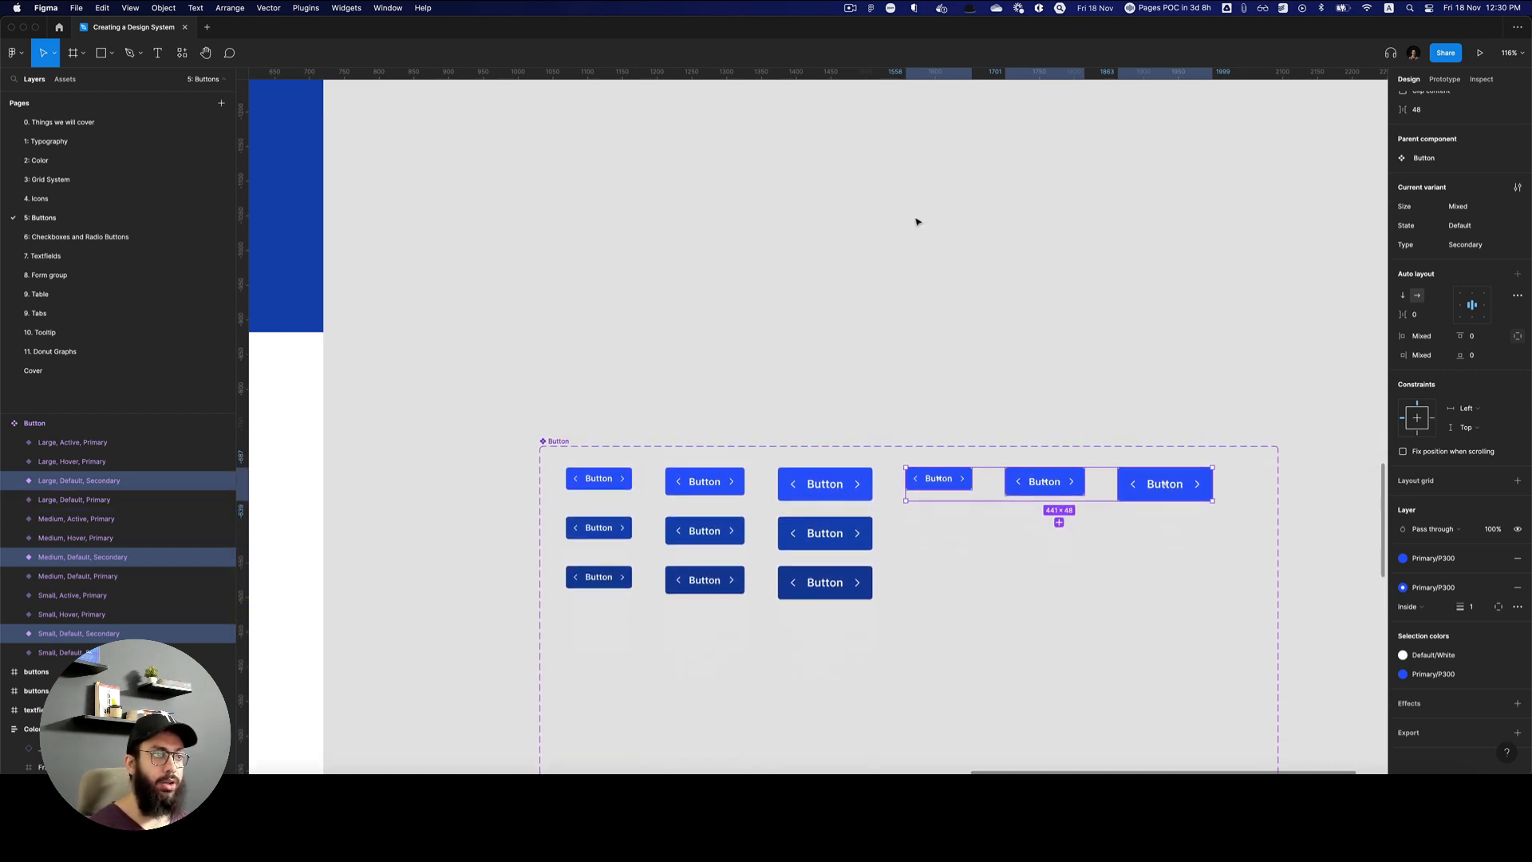
# Hide both chevron icons in the Small Default Primary variant.
pyautogui.click(778, 432)
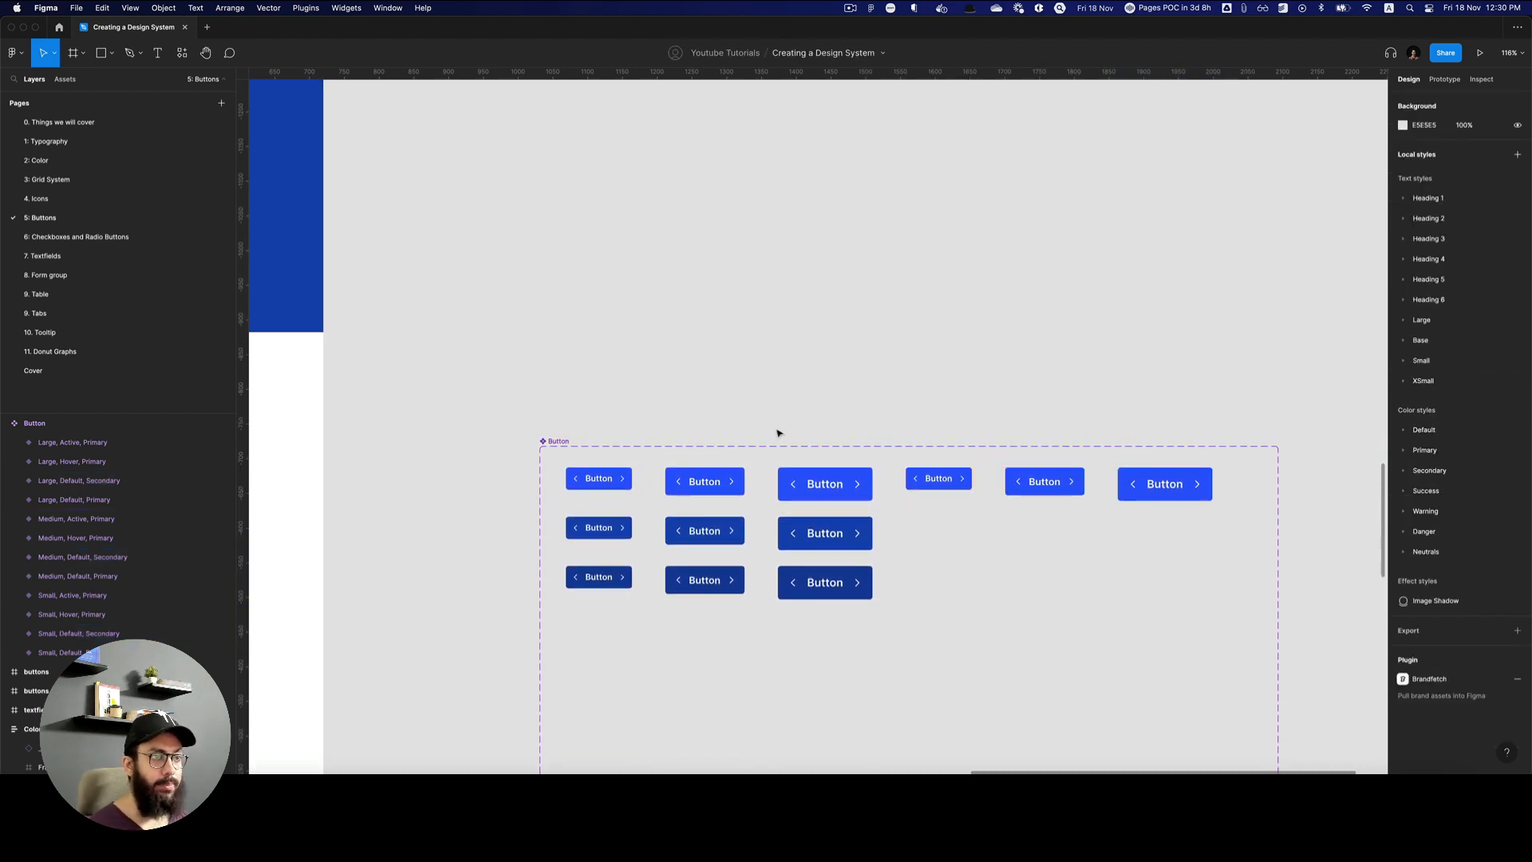
pyautogui.doubleClick(575, 483)
pyautogui.press('z')
pyautogui.click(581, 481)
pyautogui.click(580, 481)
pyautogui.keyDown('shift'); pyautogui.click(739, 480); pyautogui.keyUp('shift')
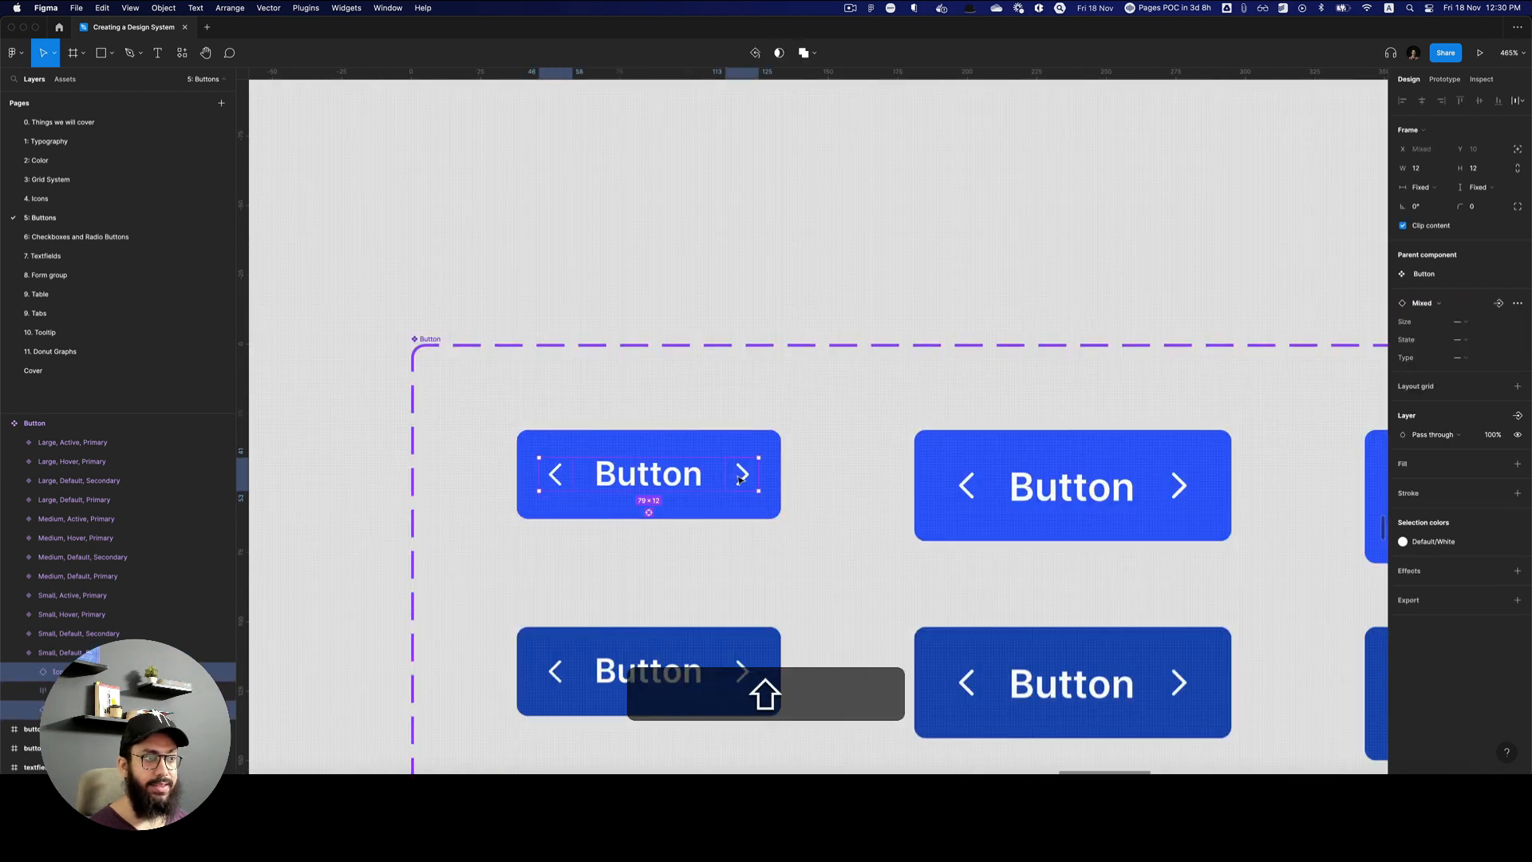
pyautogui.press('shift+super+h')
pyautogui.press('z')
pyautogui.keyDown('alt'); pyautogui.click(740, 440); pyautogui.keyUp('alt')
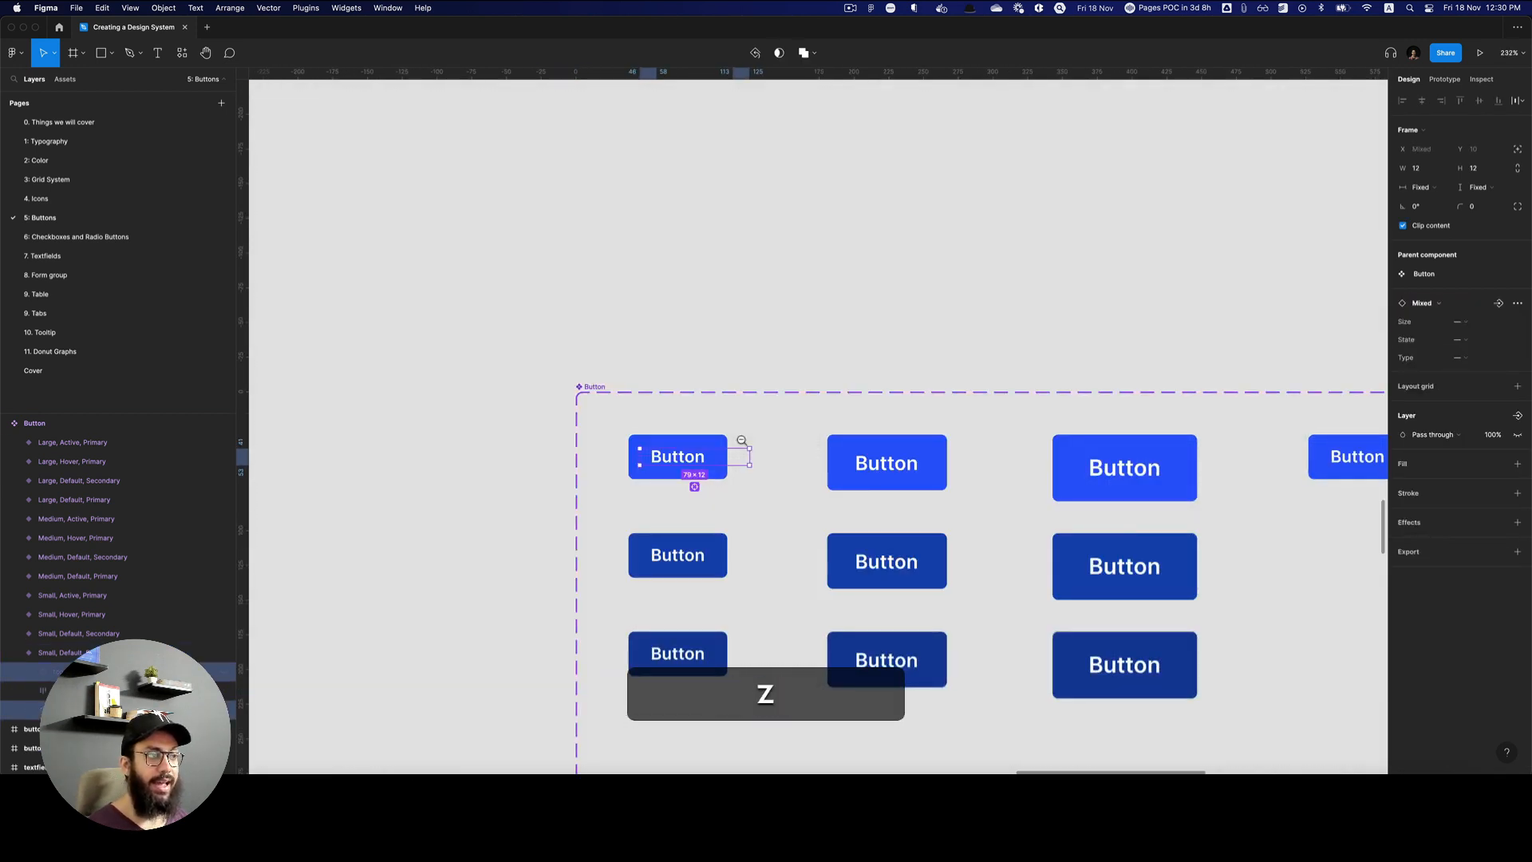
pyautogui.keyDown('alt'); pyautogui.click(742, 440); pyautogui.keyUp('alt')
pyautogui.press('Escape')
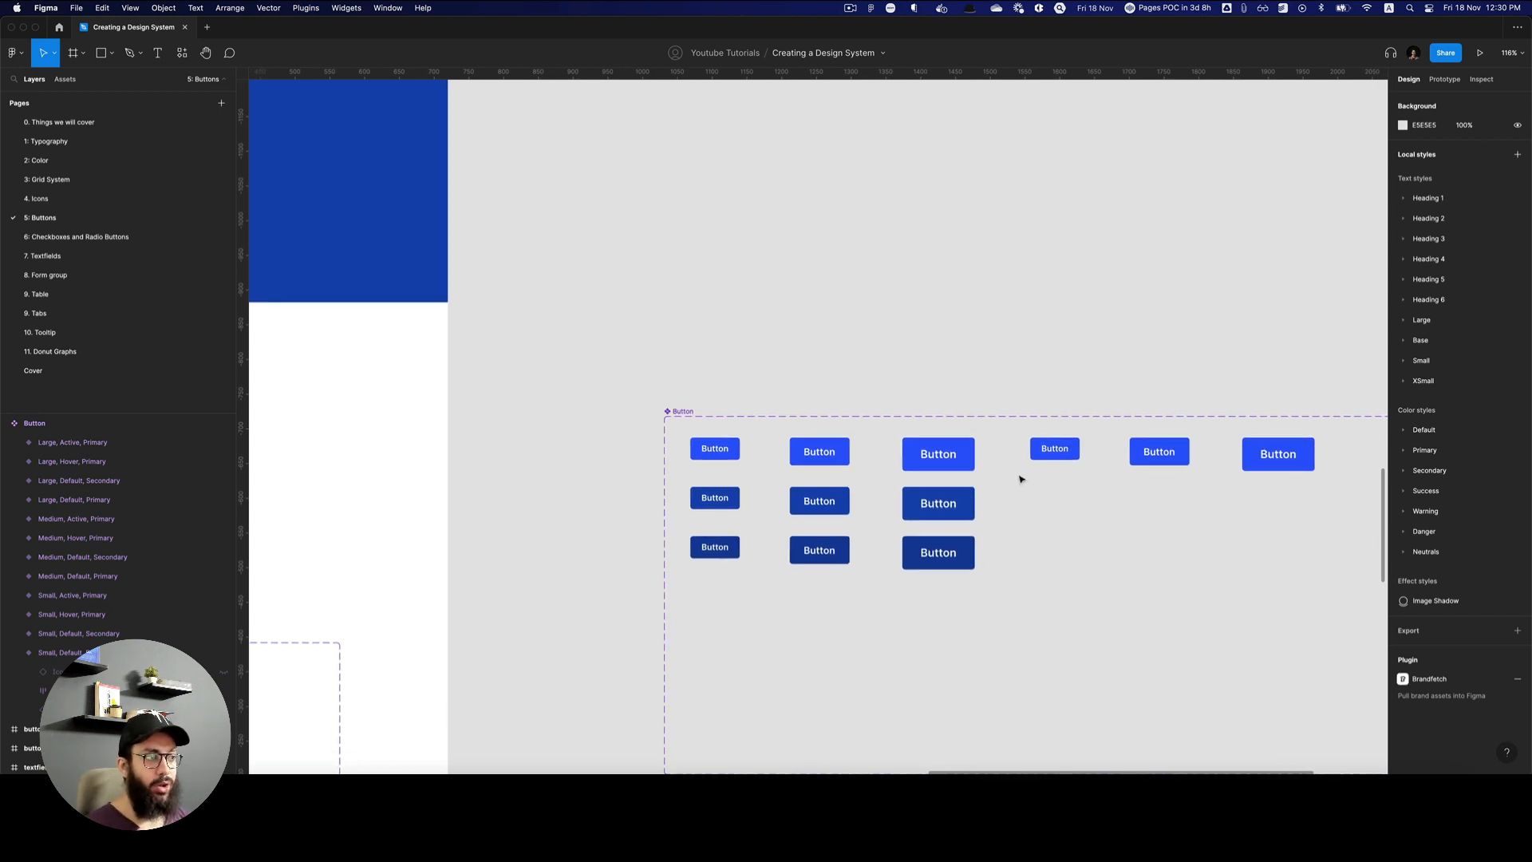
# Select the three Secondary variants, remove their fill and change their white text to the P300 color style.
pyautogui.hscroll(-2, 1021, 479)
pyautogui.moveTo(1016, 474); pyautogui.dragTo(1344, 445)
pyautogui.hscroll(5, 1245, 435)
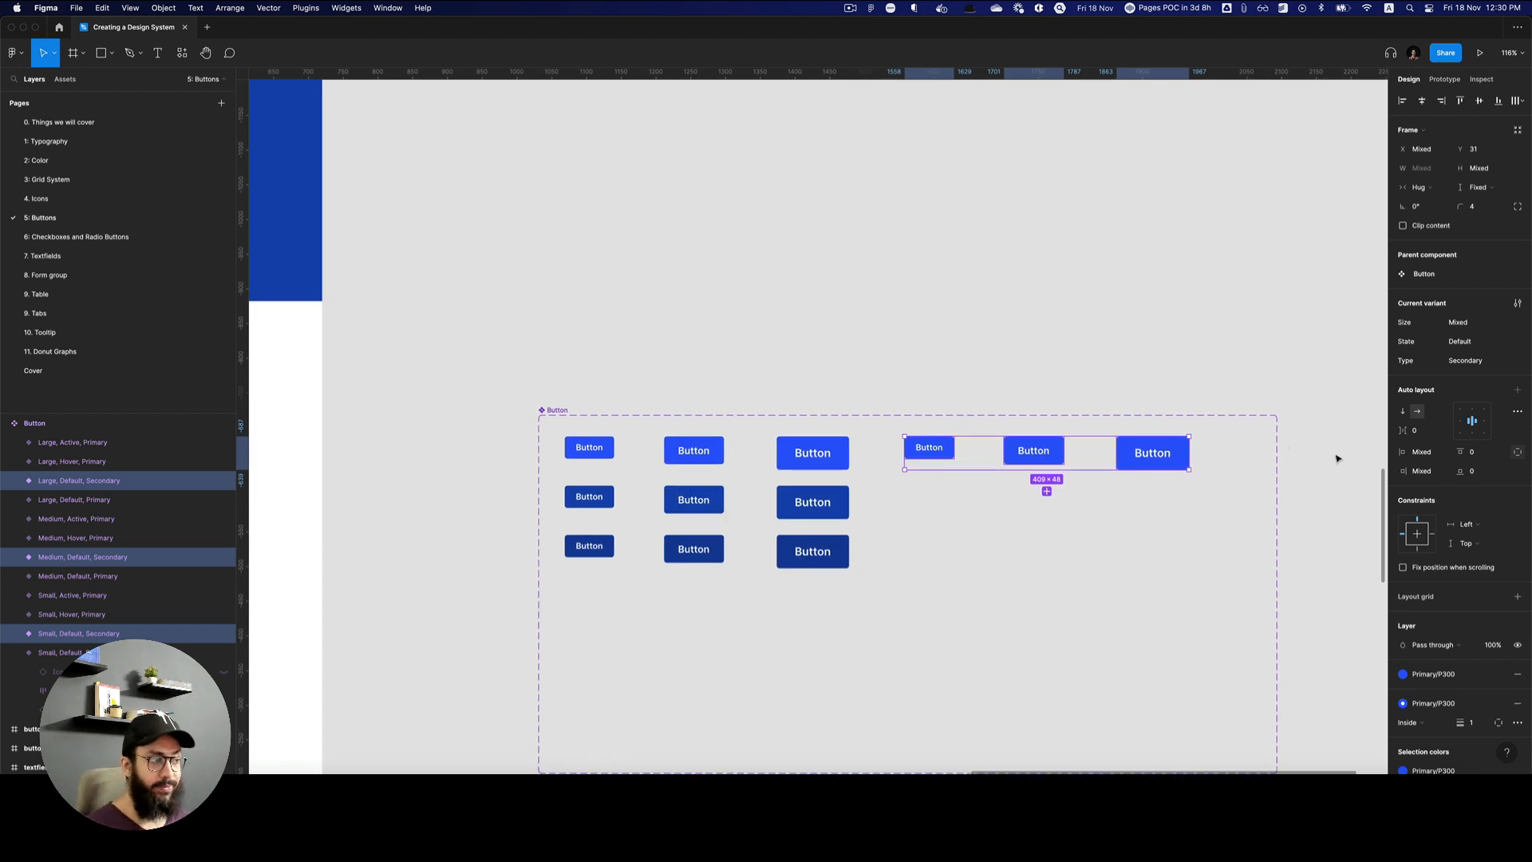
pyautogui.scroll(-1, 1324, 471)
pyautogui.scroll(-2, 1505, 590)
pyautogui.scroll(-1, 1505, 590)
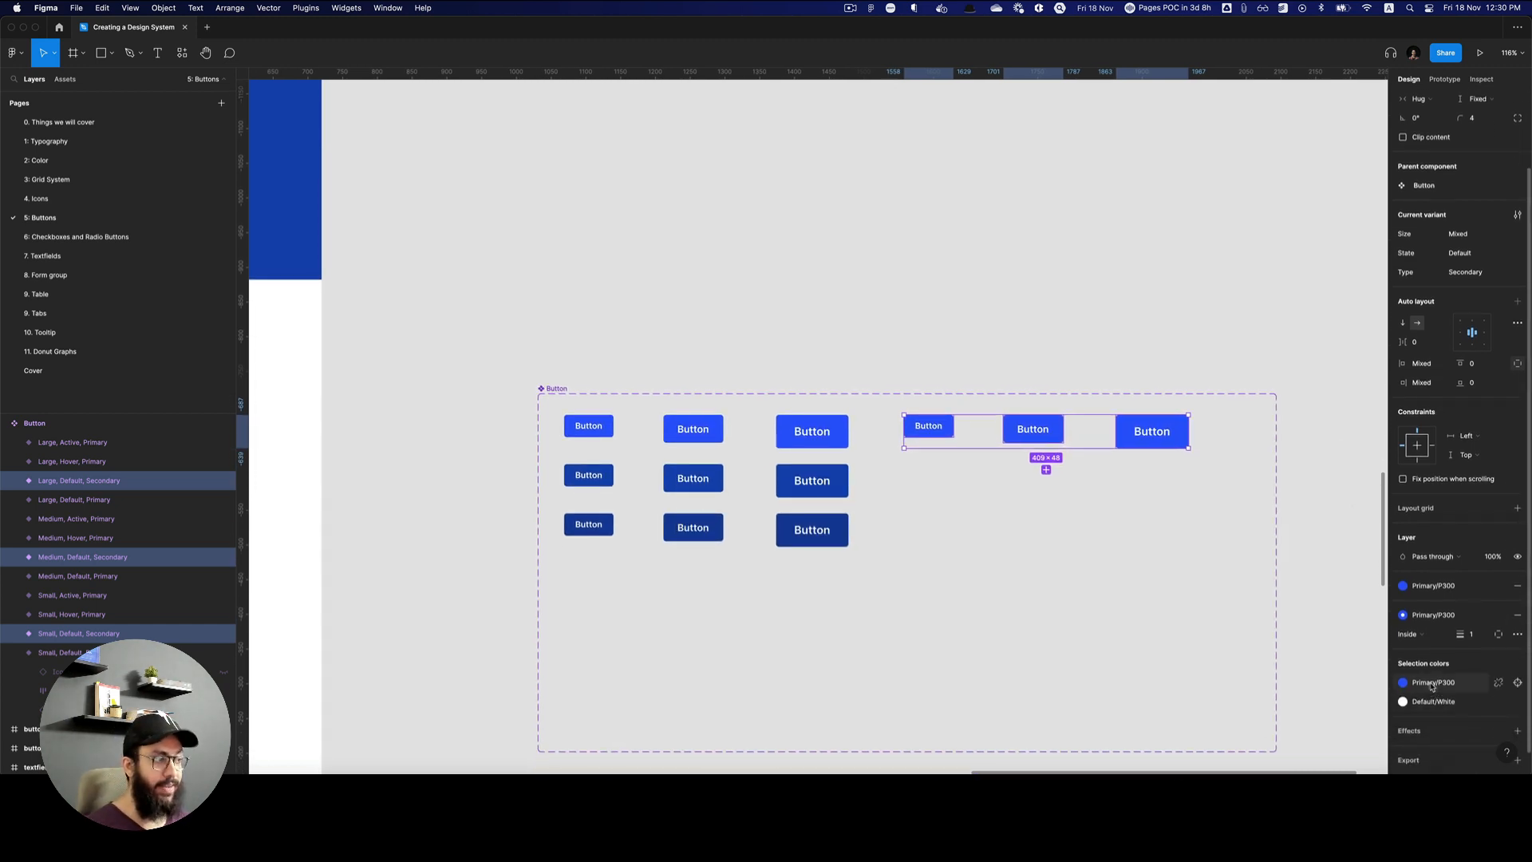
pyautogui.click(1446, 616)
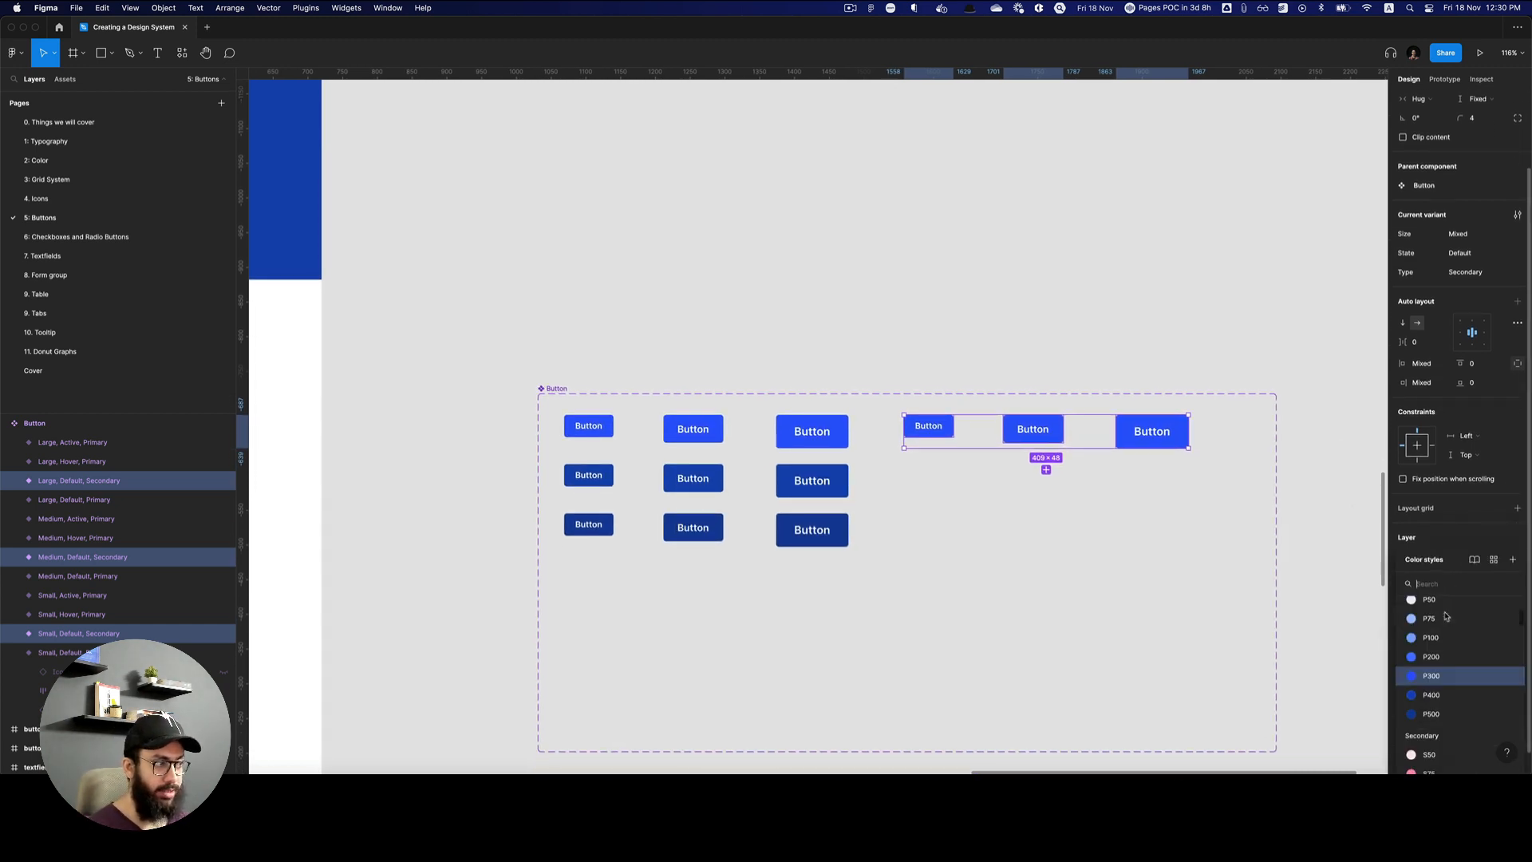
pyautogui.click(1473, 536)
pyautogui.click(1517, 586)
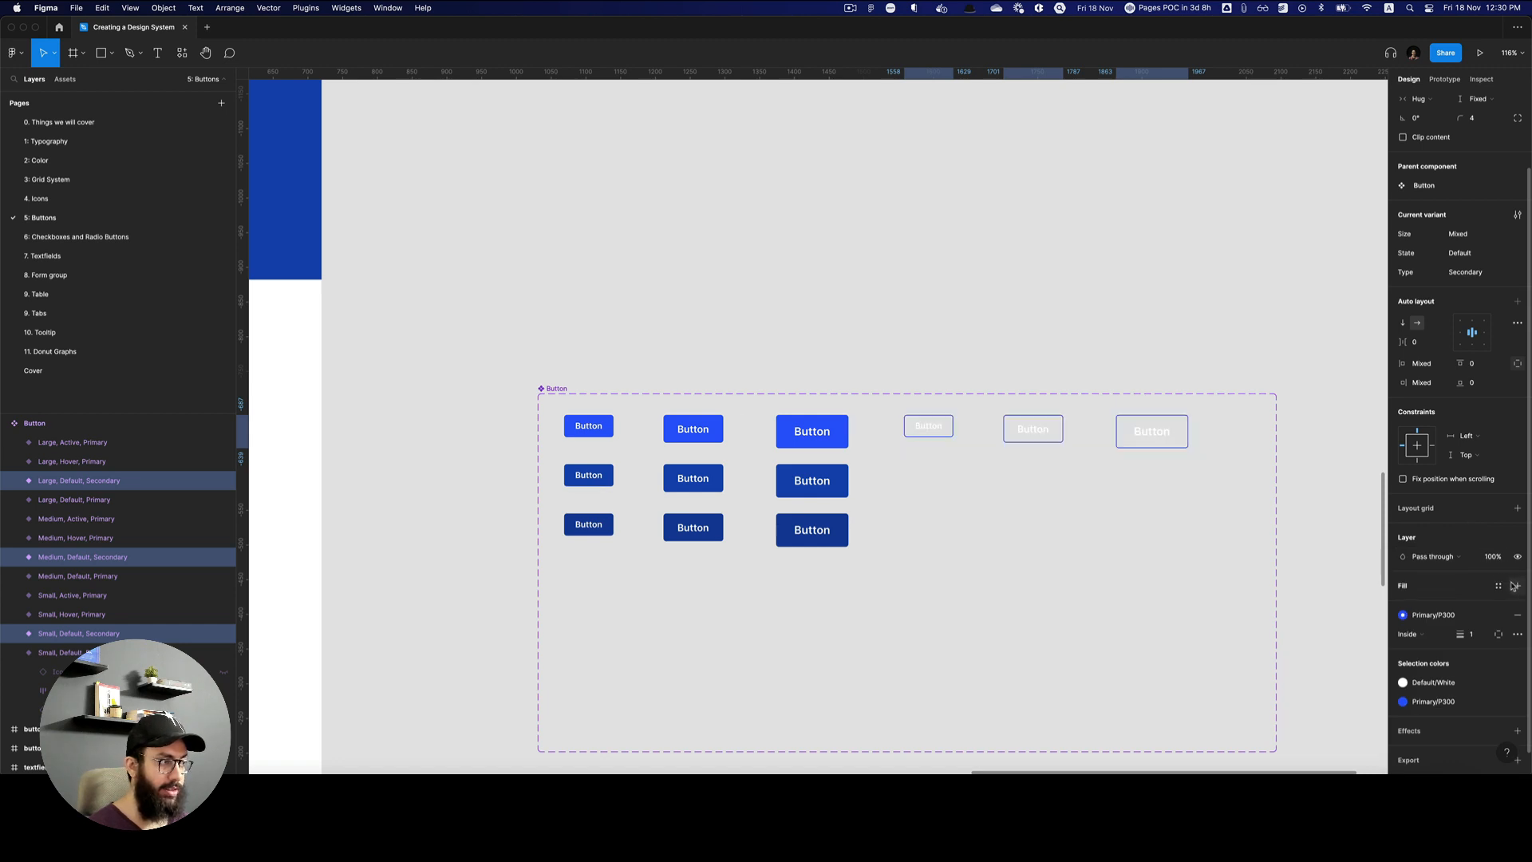
pyautogui.click(1441, 691)
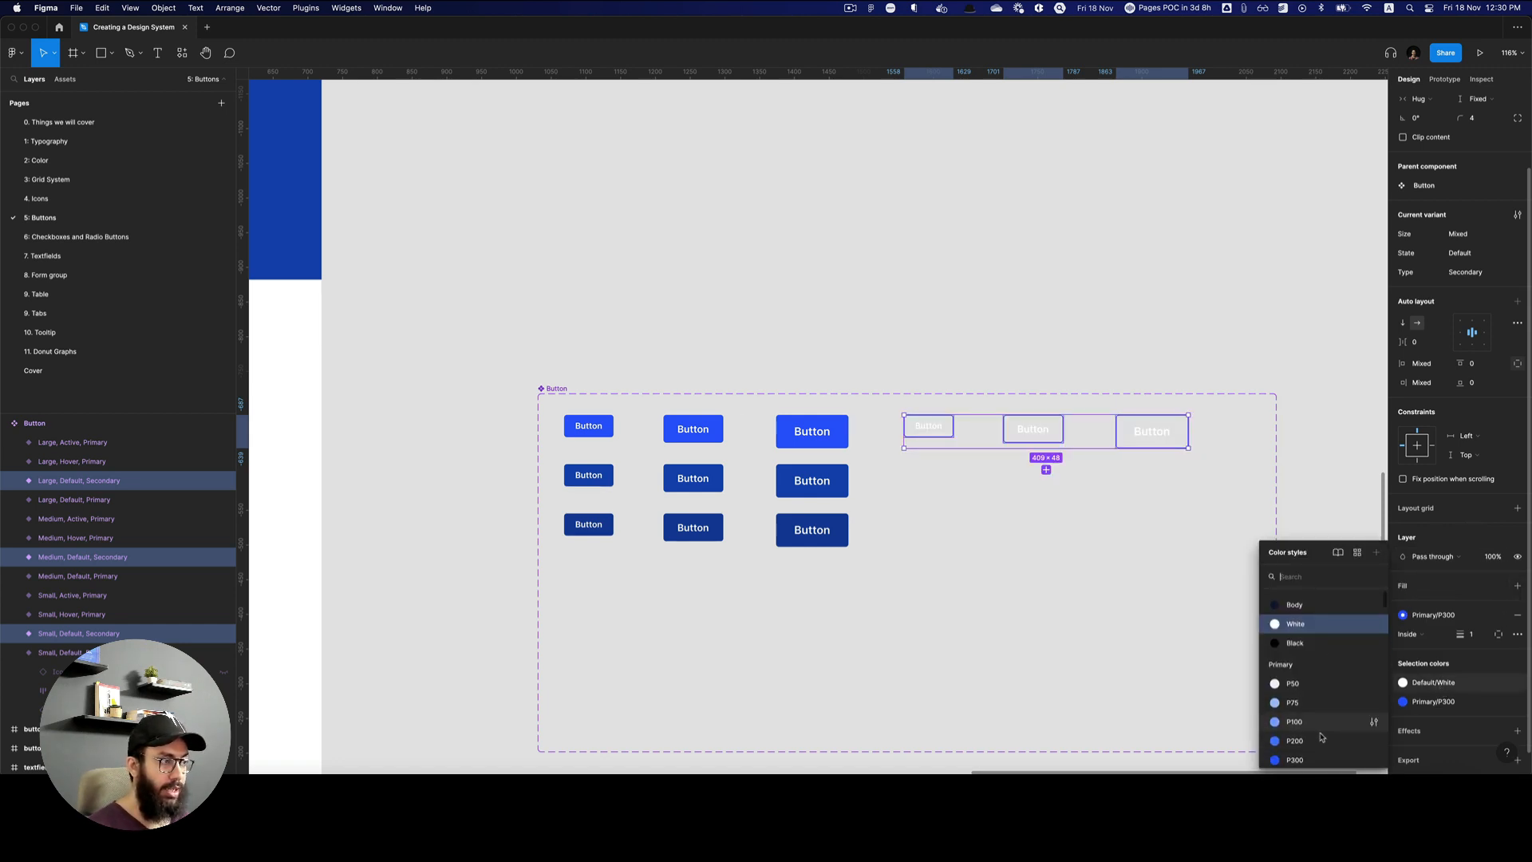
pyautogui.click(1296, 760)
# Place a test instance of the Large Secondary button above the component set and enable its Icon Left and Icon Right.
pyautogui.click(1151, 435)
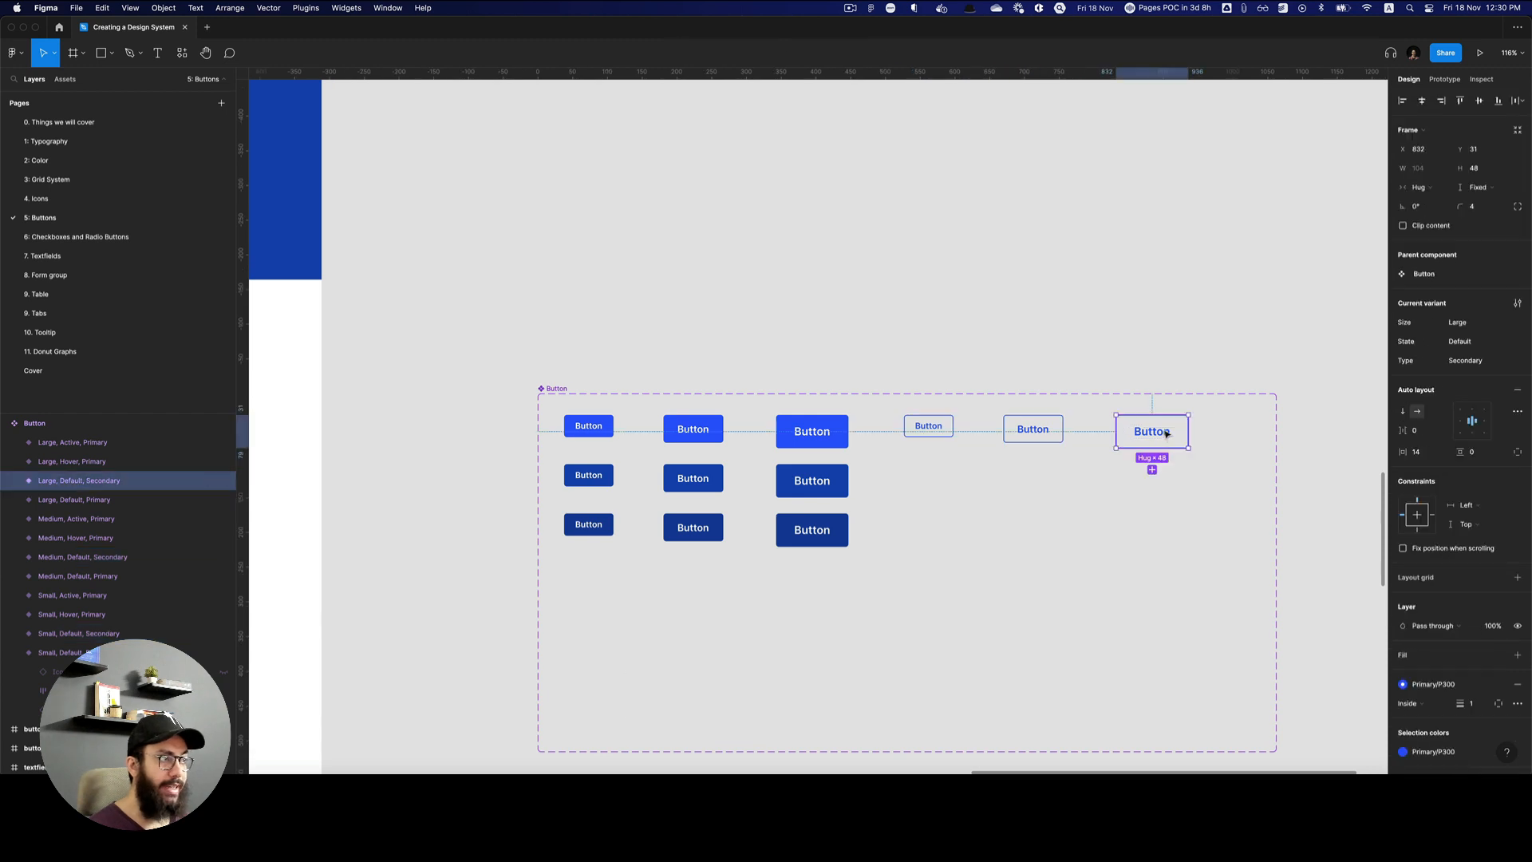
pyautogui.moveTo(1151, 434); pyautogui.dragTo(1166, 284)
pyautogui.click(1462, 327)
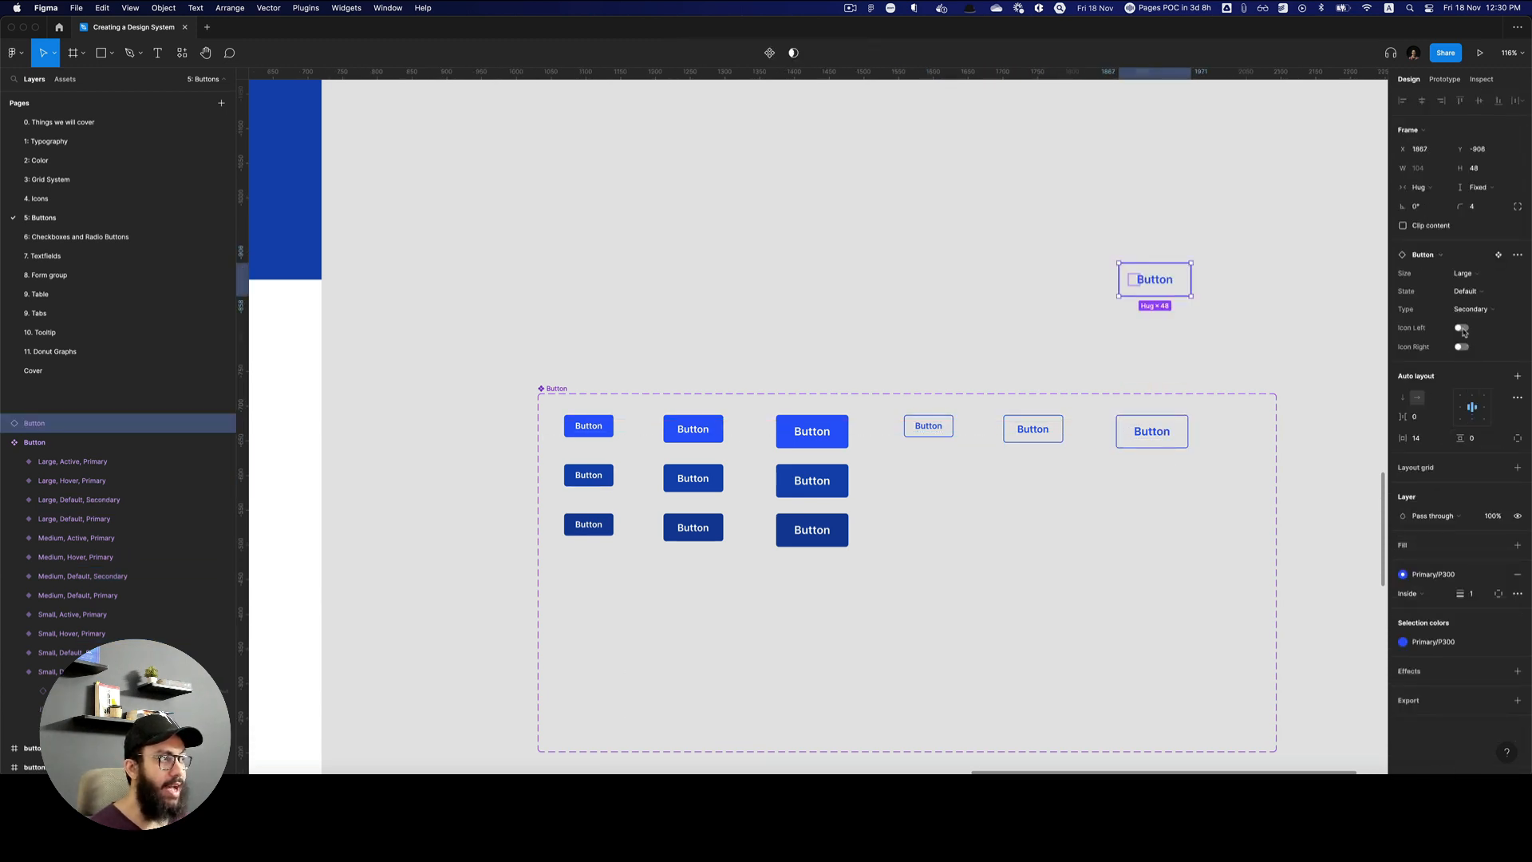
pyautogui.click(1460, 346)
pyautogui.click(1464, 328)
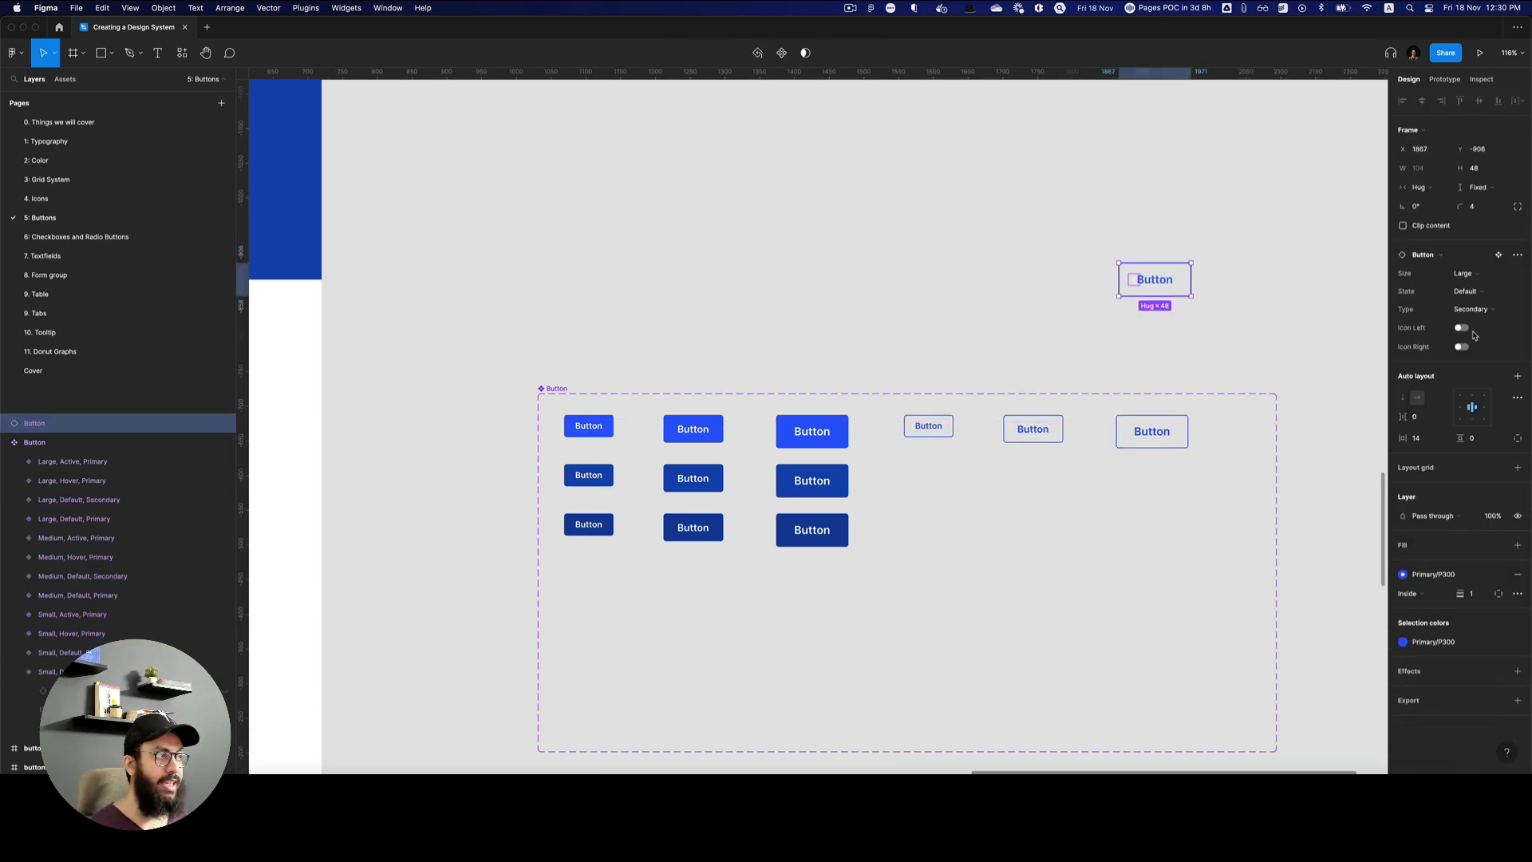
pyautogui.click(1464, 328)
pyautogui.click(1464, 328)
pyautogui.click(1462, 329)
pyautogui.press('Escape')
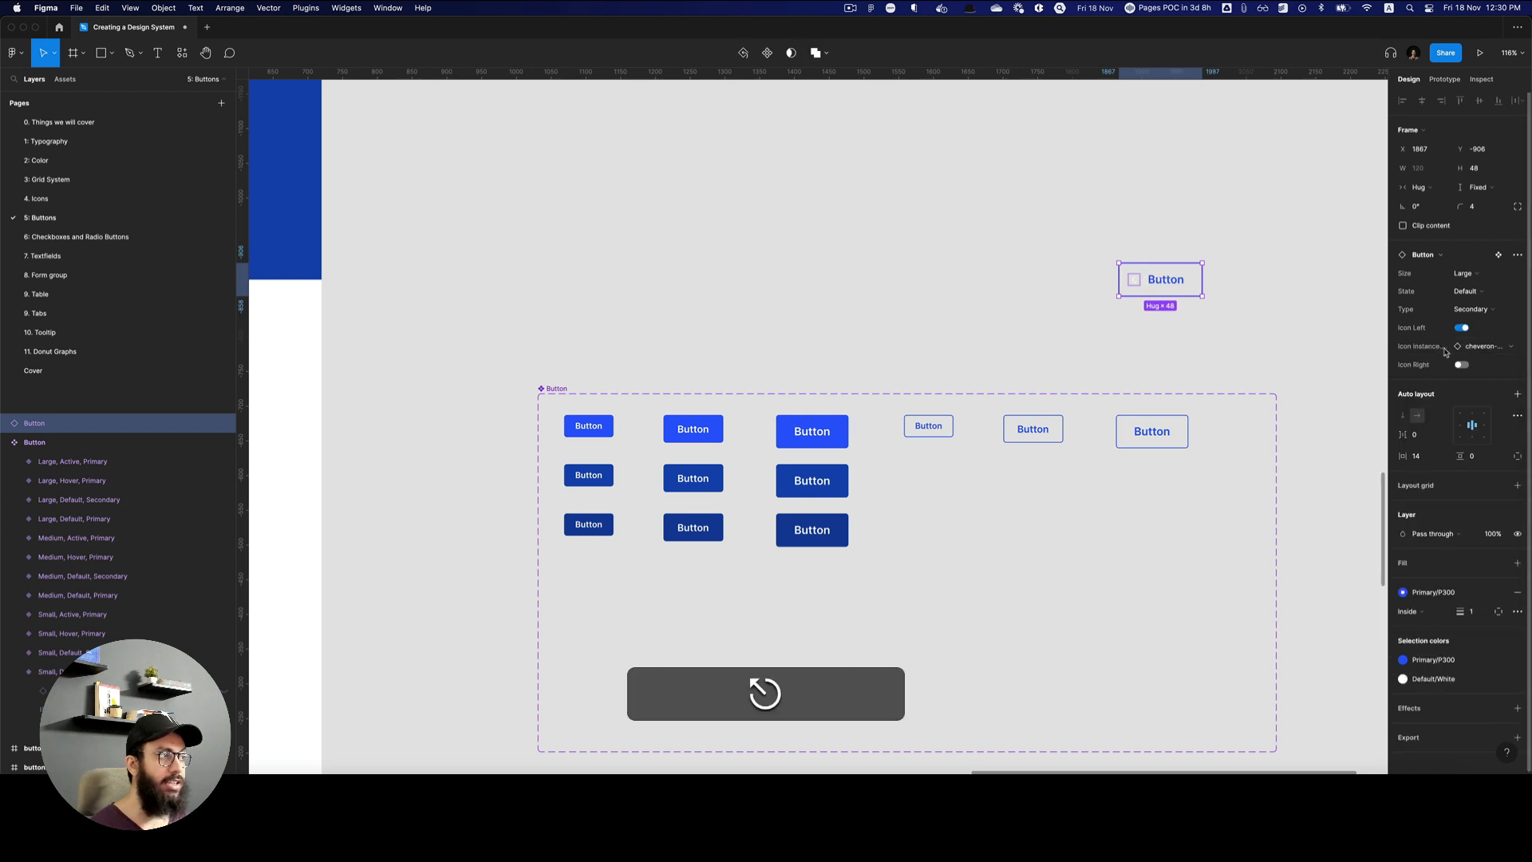
pyautogui.click(1461, 365)
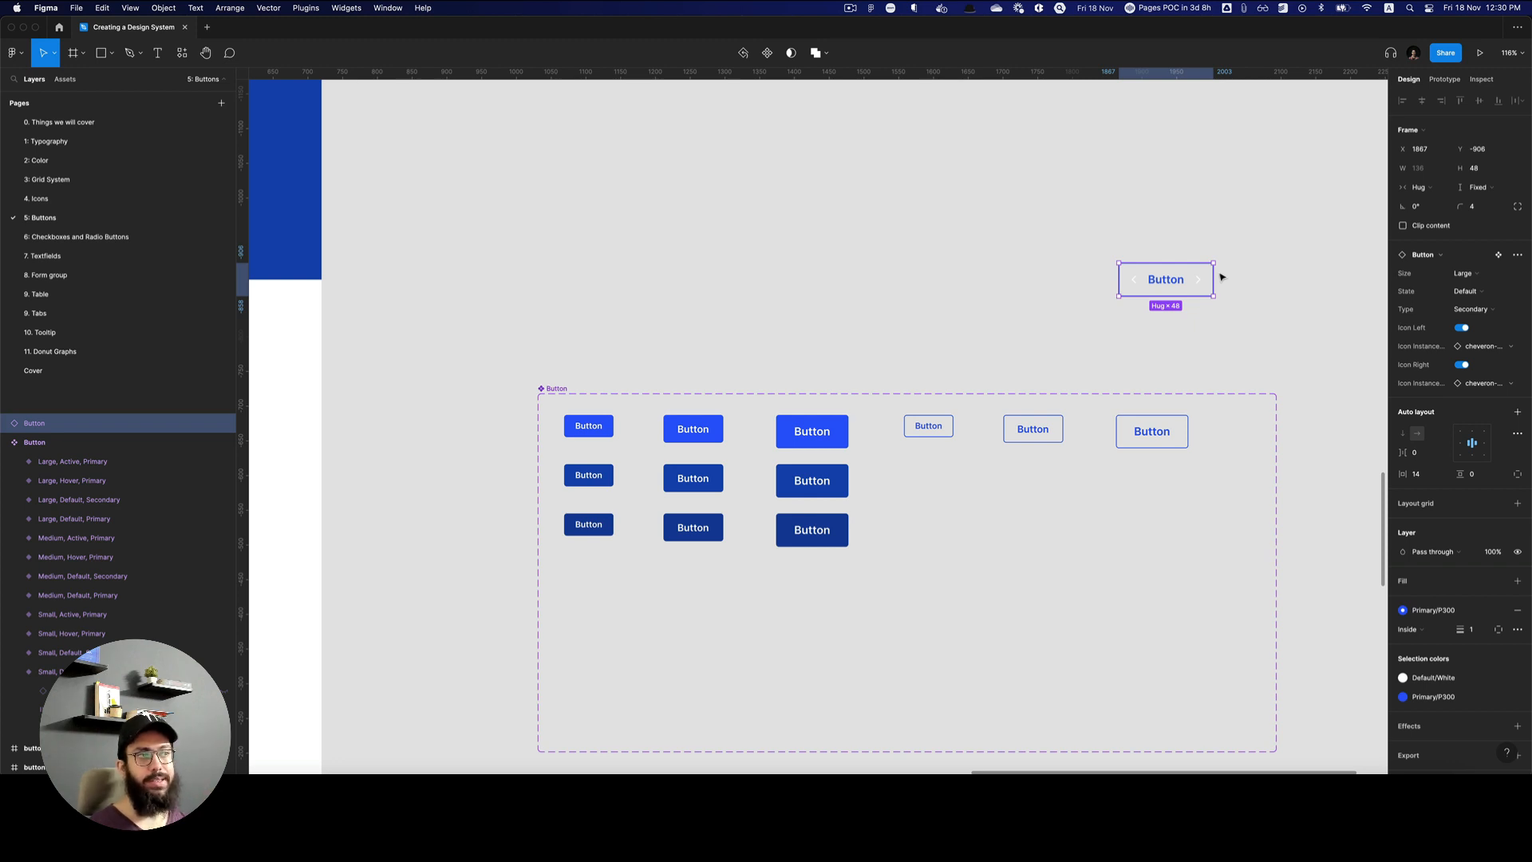
# Undo the icon toggles and the creation of the test instance above the component set.
pyautogui.press('super+x')
pyautogui.press('super+z')
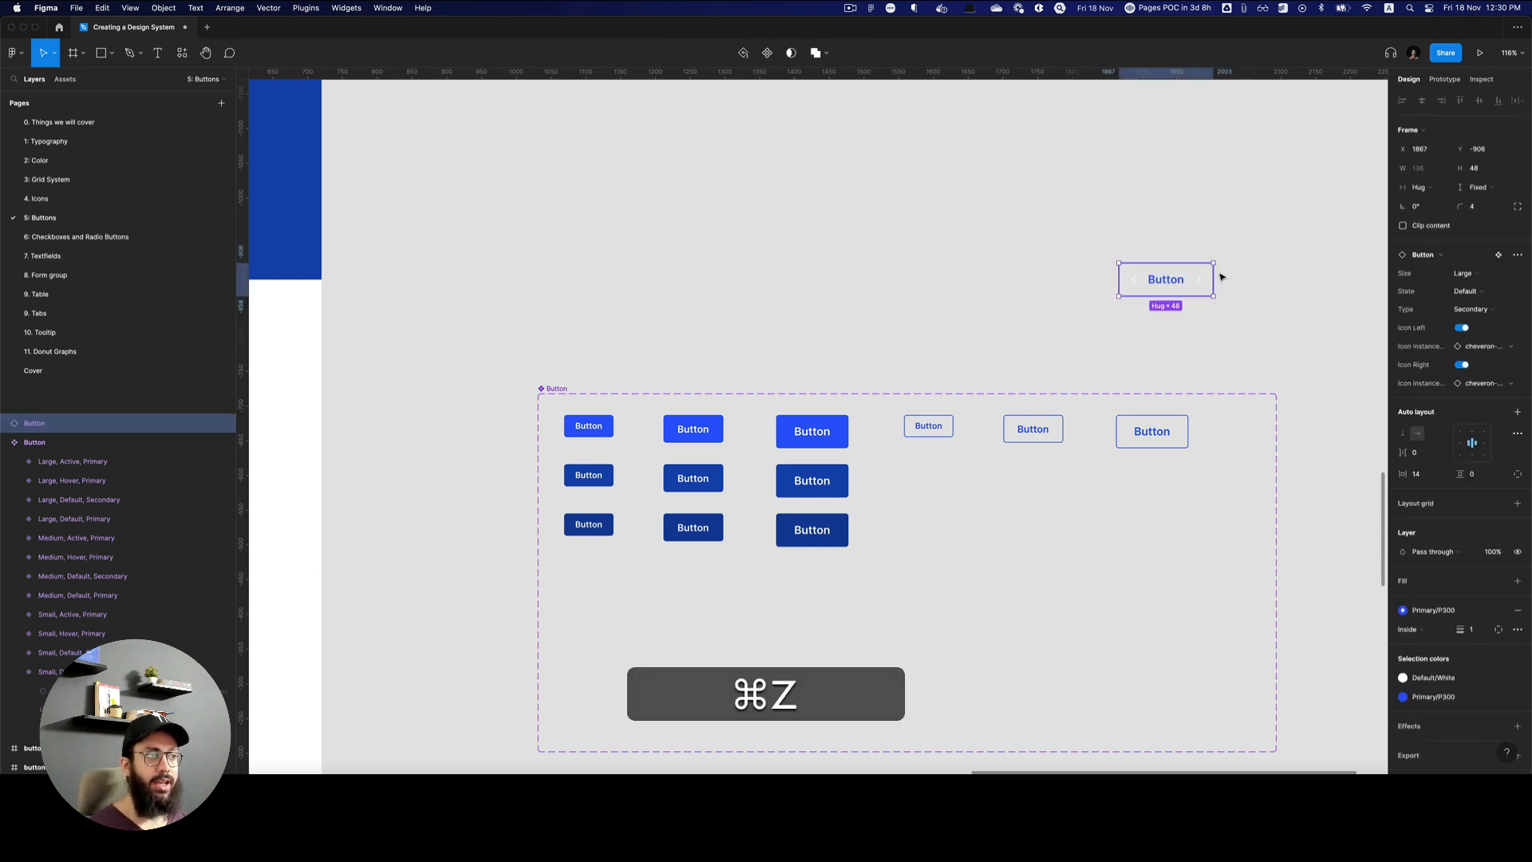
pyautogui.press('super+z')
pyautogui.press('super+z')
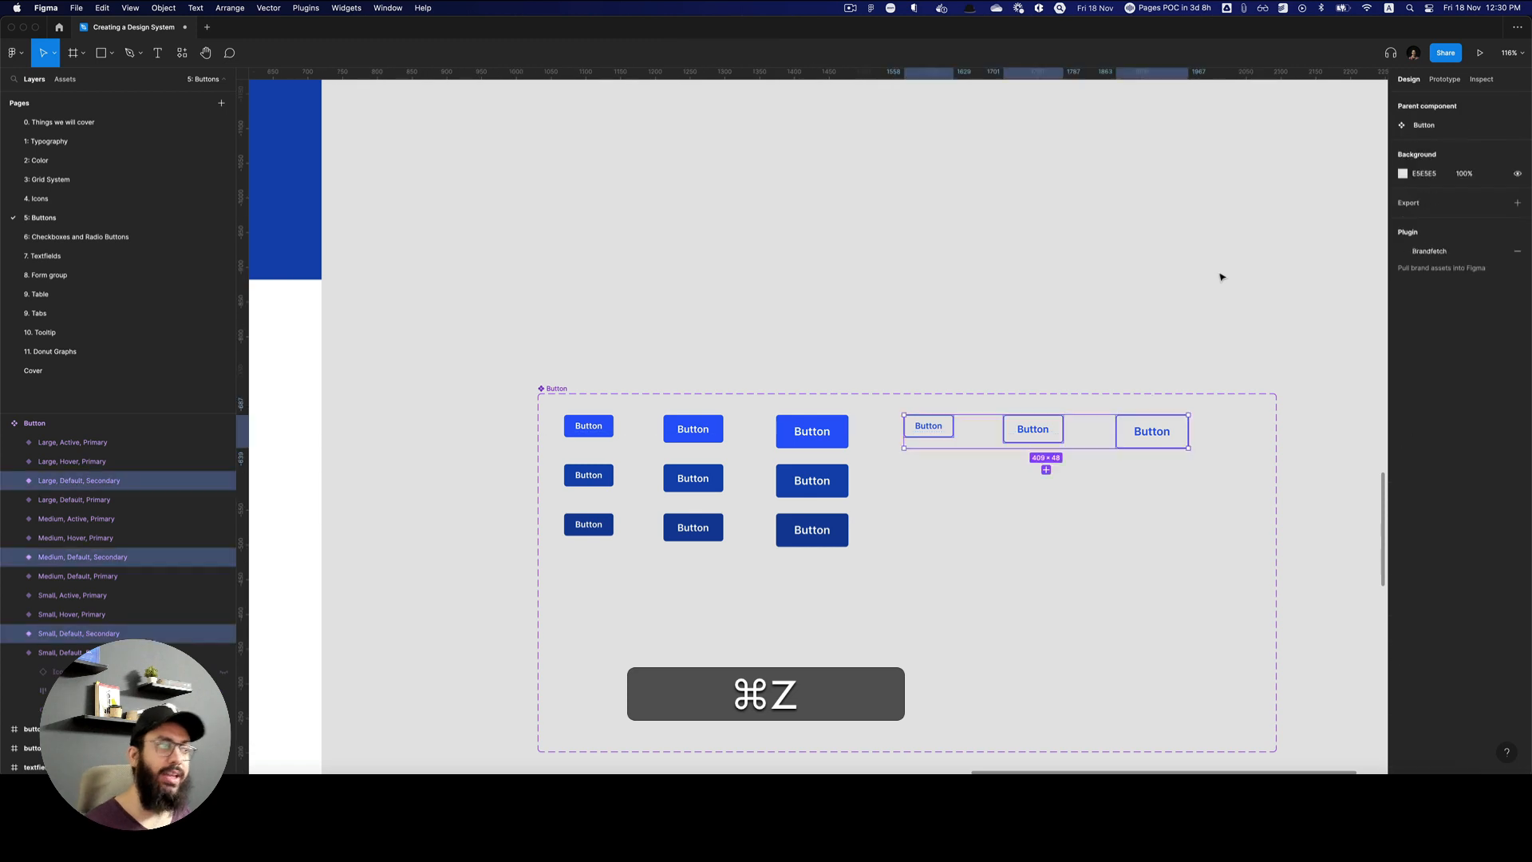
# Undo the recoloring and fill removal on the Secondary variants and the hiding of the chevron icons.
pyautogui.click(1220, 277)
pyautogui.press('super+z')
pyautogui.press('super+z')
pyautogui.press('super+z')
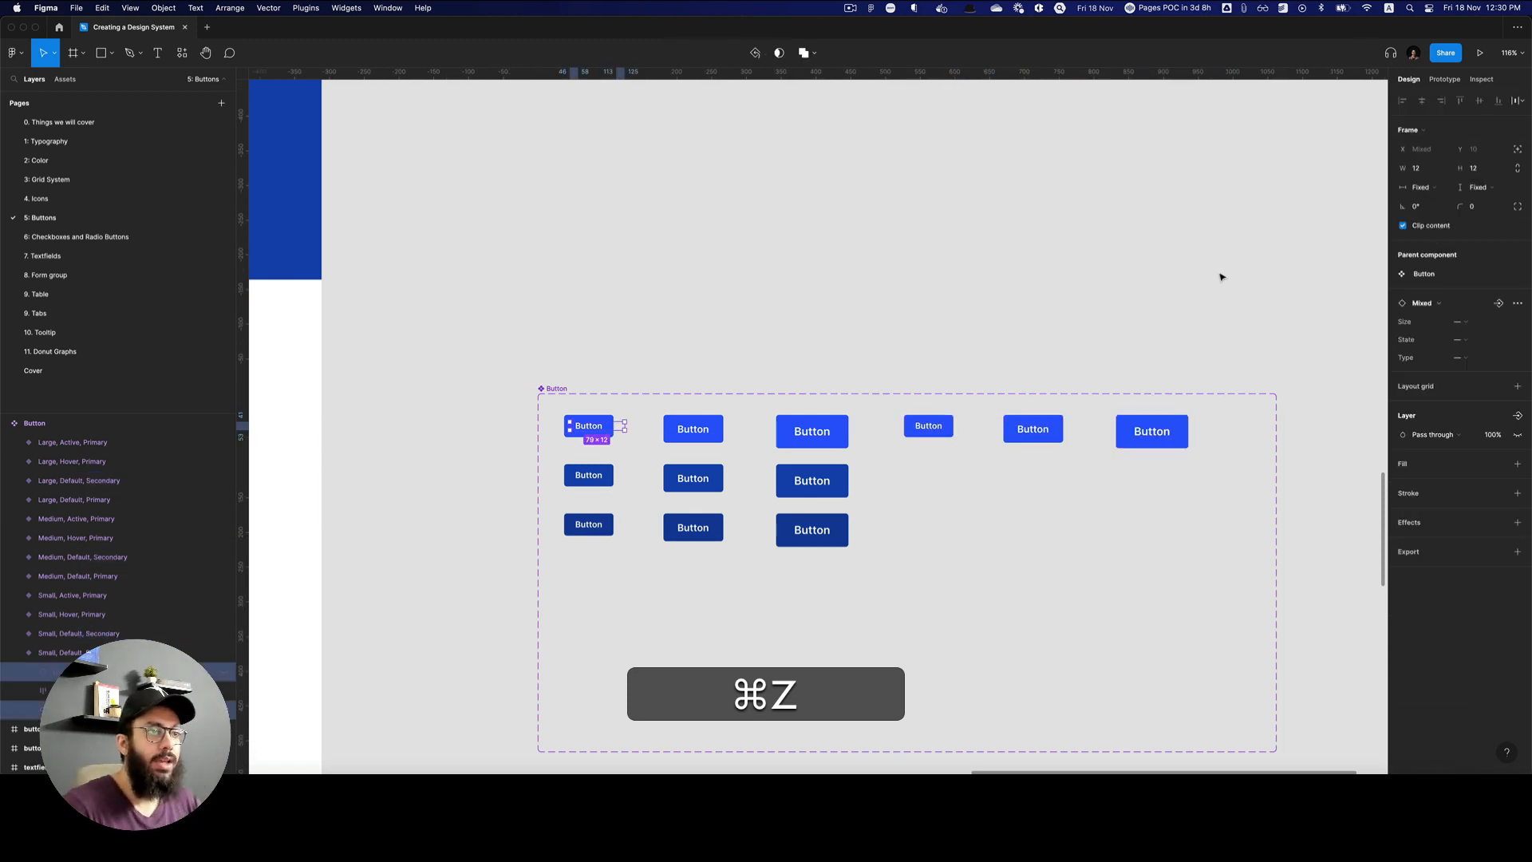
pyautogui.press('super+z')
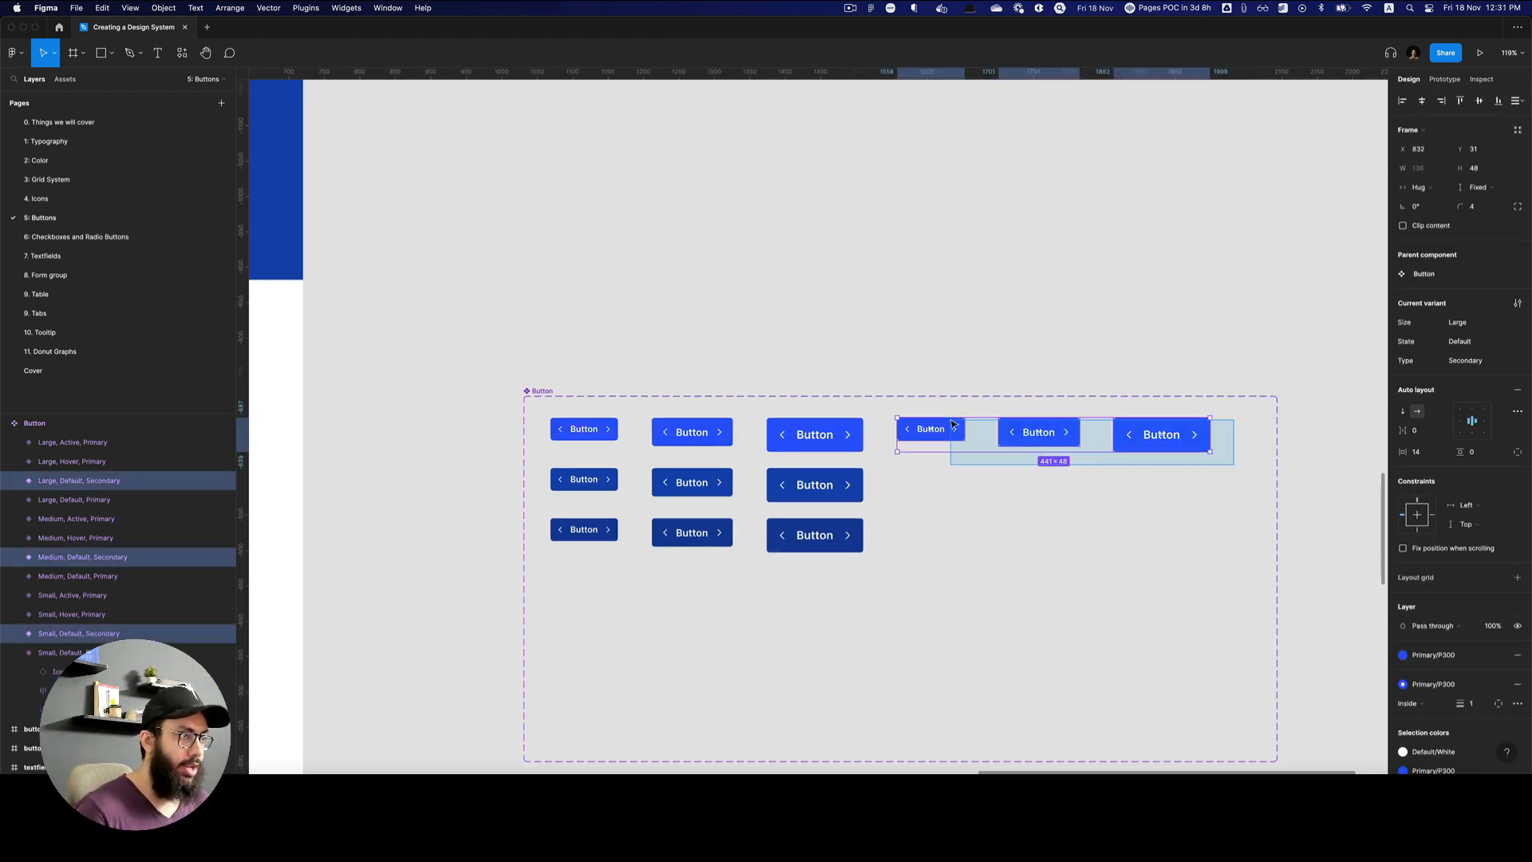
# Remove the fill from the three Default Secondary variants and change their white text and icons to the Primary/P300 color style.
pyautogui.scroll(-2, 1486, 532)
pyautogui.scroll(-2, 1487, 532)
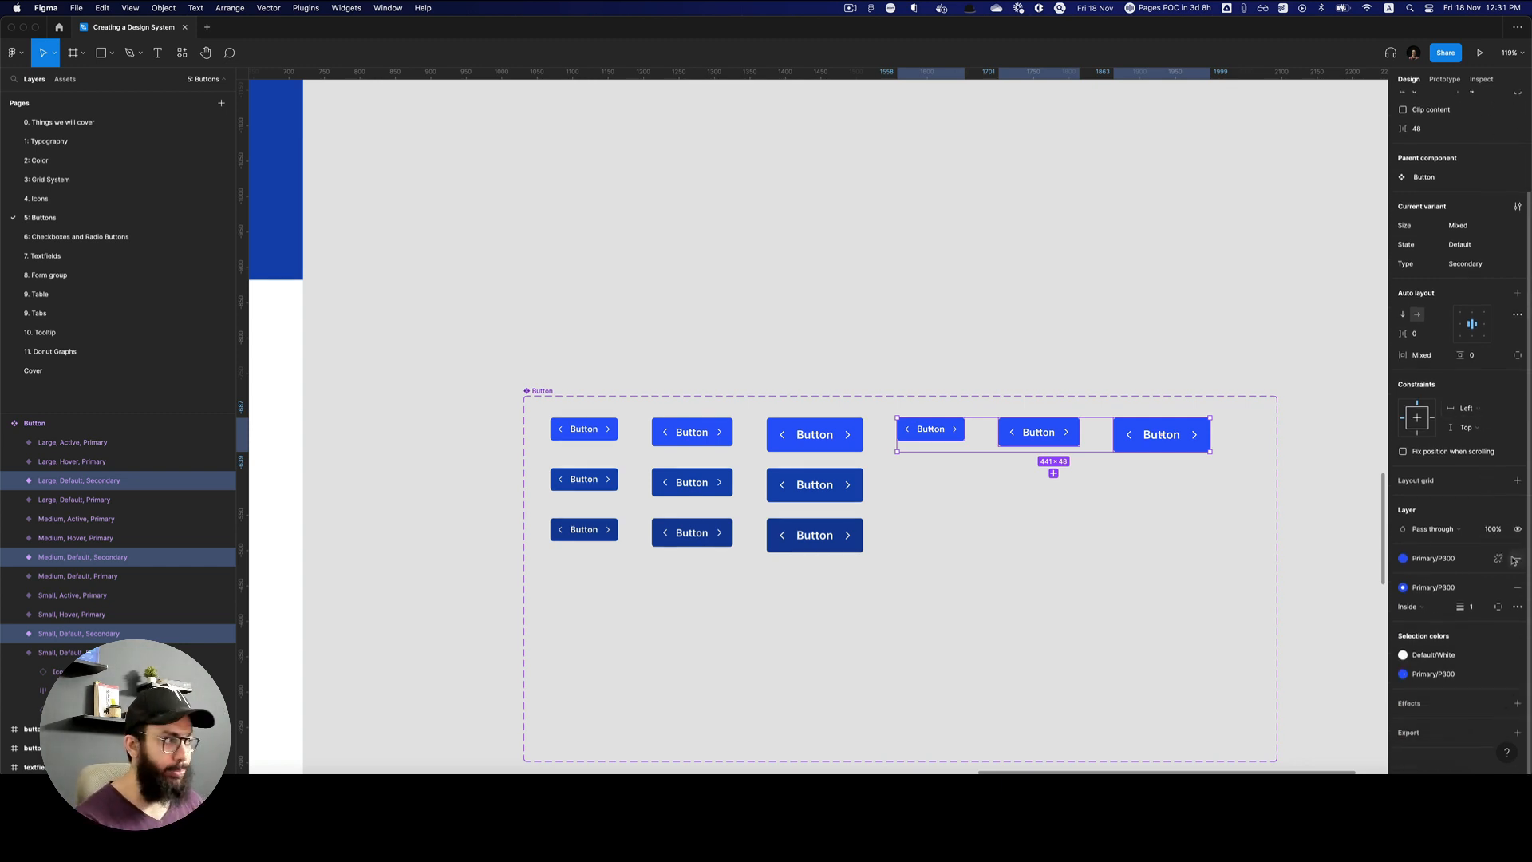
pyautogui.click(1515, 559)
pyautogui.click(1465, 655)
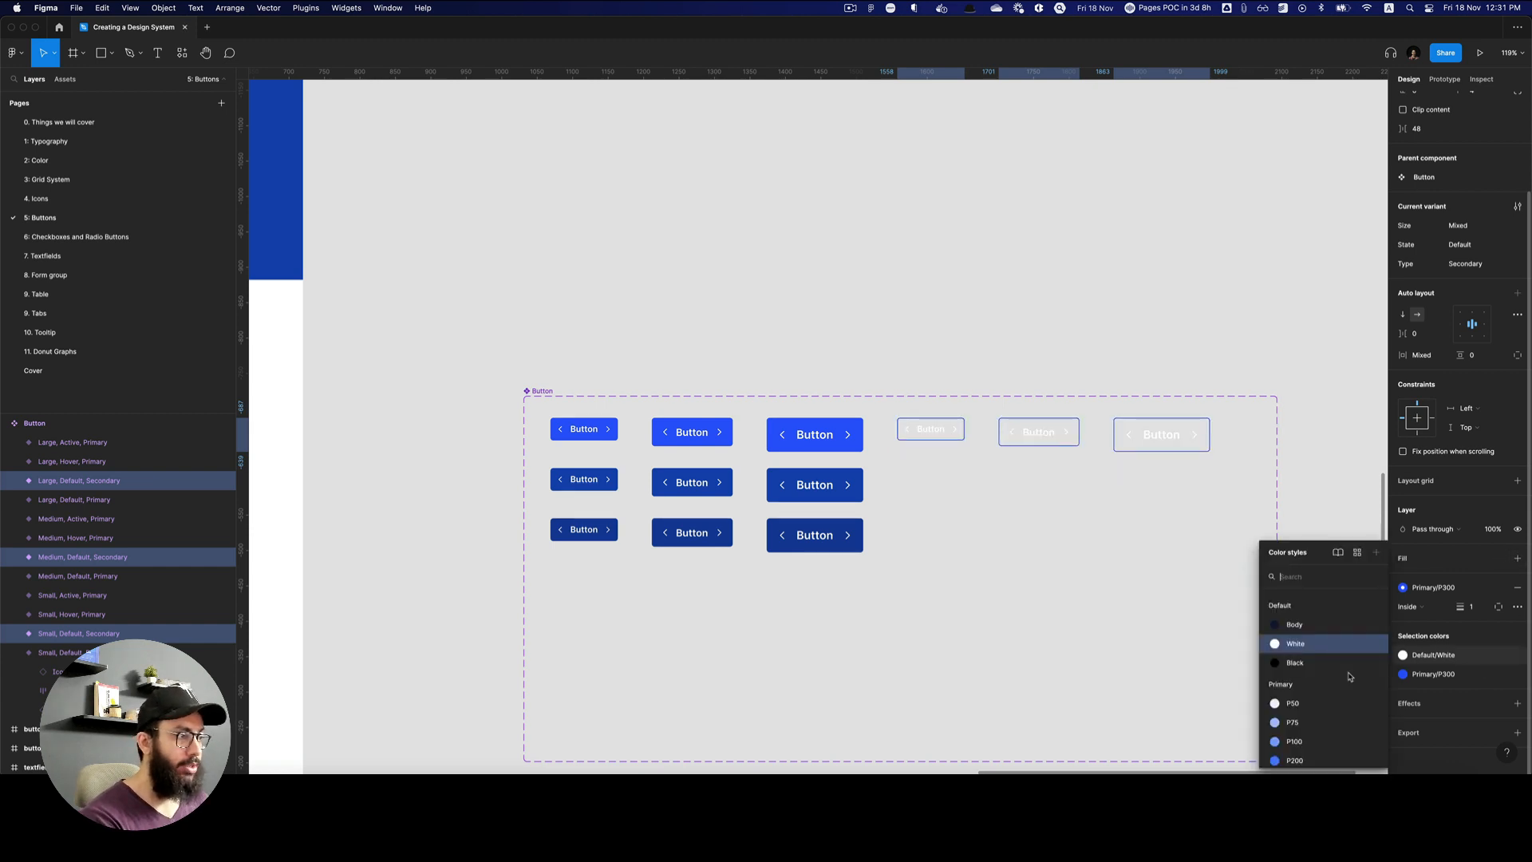
pyautogui.click(1320, 680)
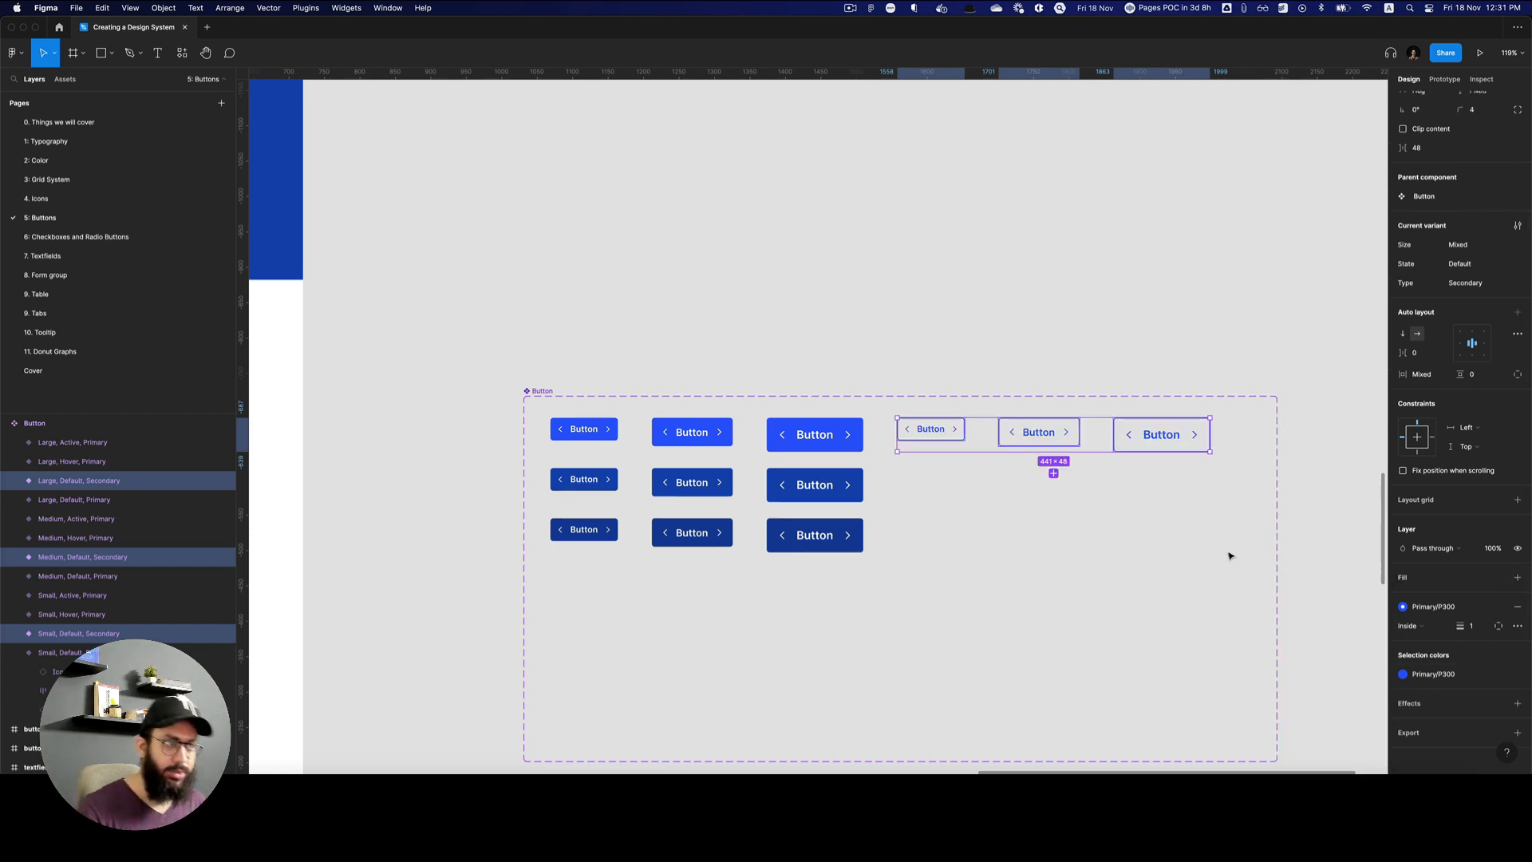
# Duplicate the three Secondary variants into a second row below and set the copies' State to Hover.
pyautogui.click(1205, 542)
pyautogui.moveTo(1217, 464); pyautogui.dragTo(923, 483)
pyautogui.press('v')
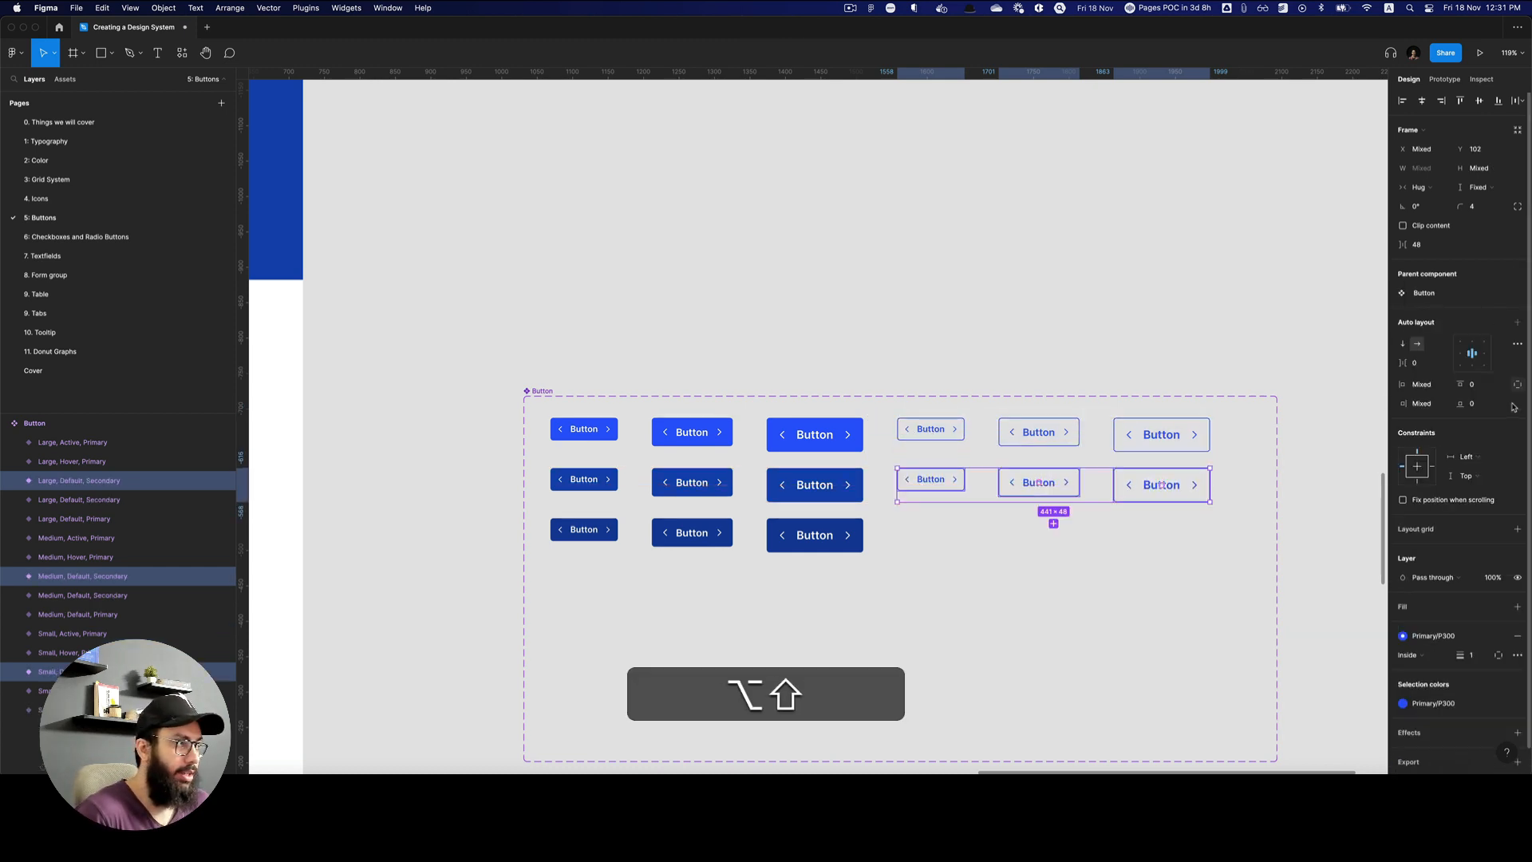
pyautogui.click(1472, 363)
pyautogui.write('Hover')
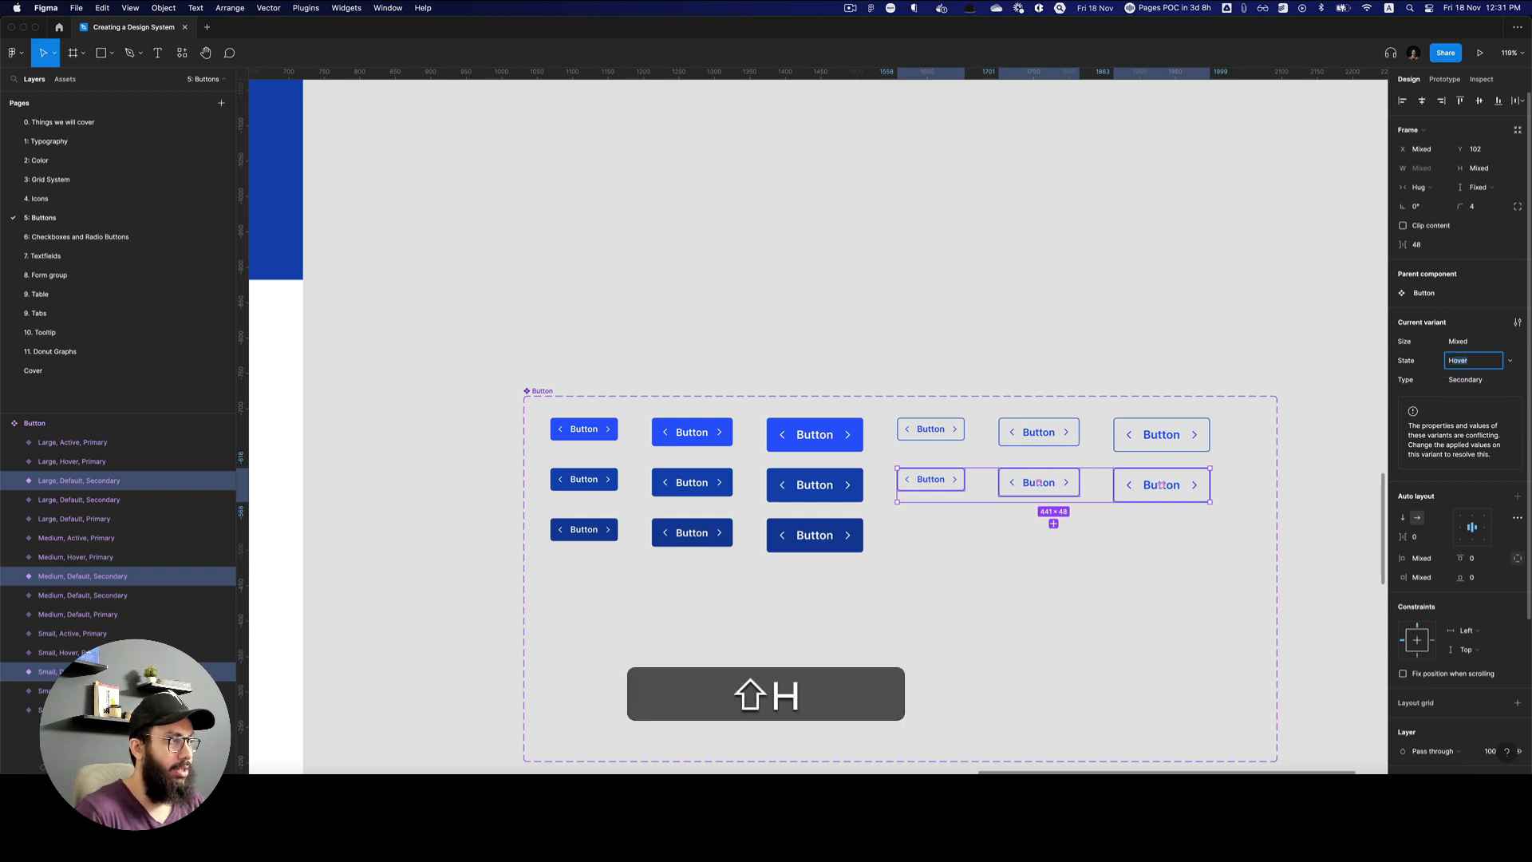
pyautogui.press('Return')
# Fill the three Secondary Hover variants with the Primary/P50 color style.
pyautogui.scroll(-1, 1468, 655)
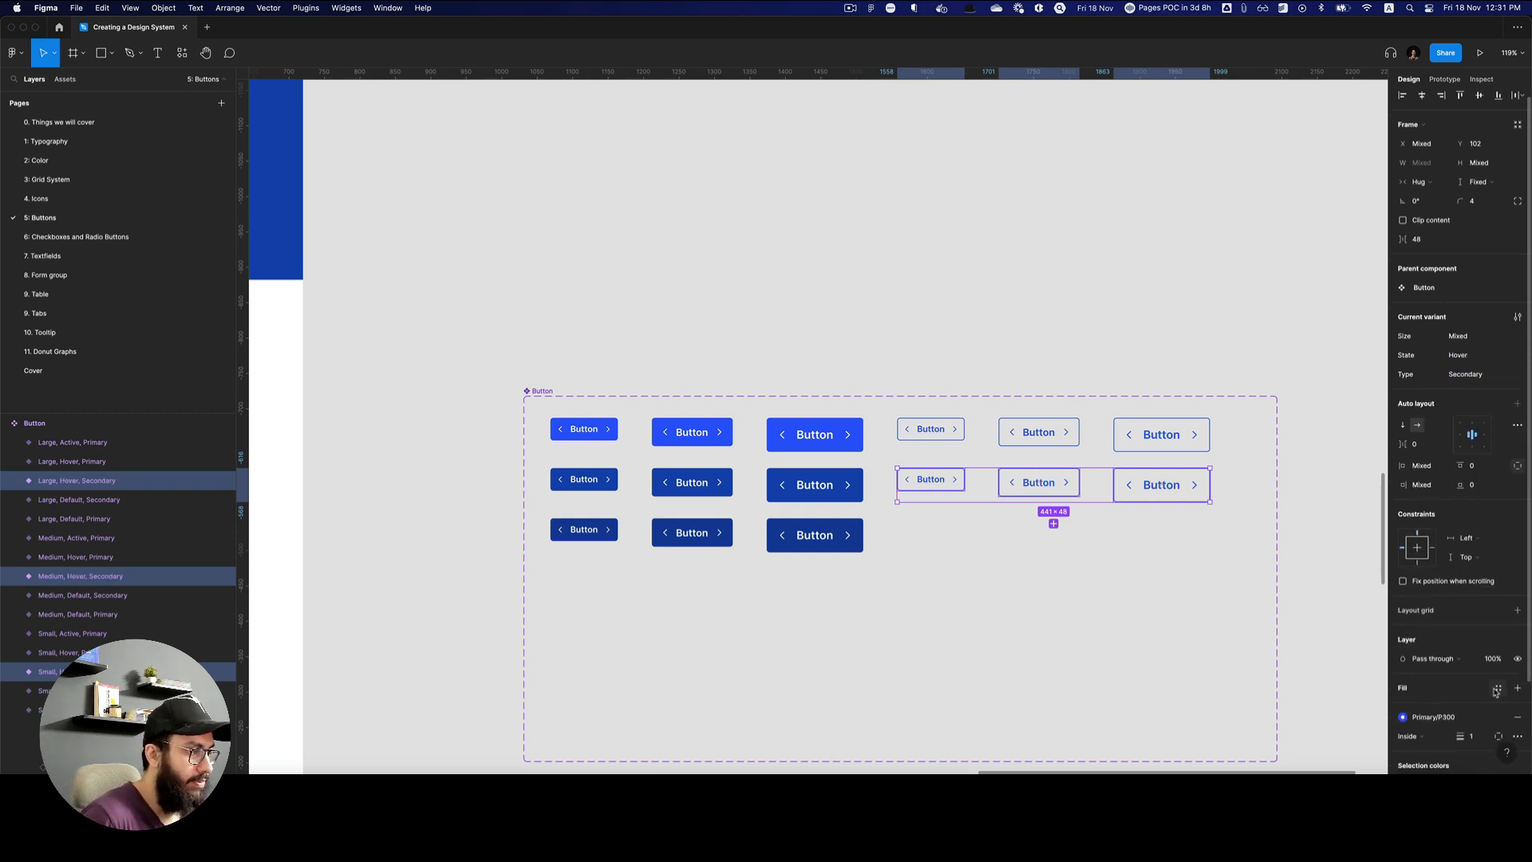
pyautogui.click(1497, 689)
pyautogui.scroll(-2, 1480, 678)
pyautogui.scroll(-1, 1472, 678)
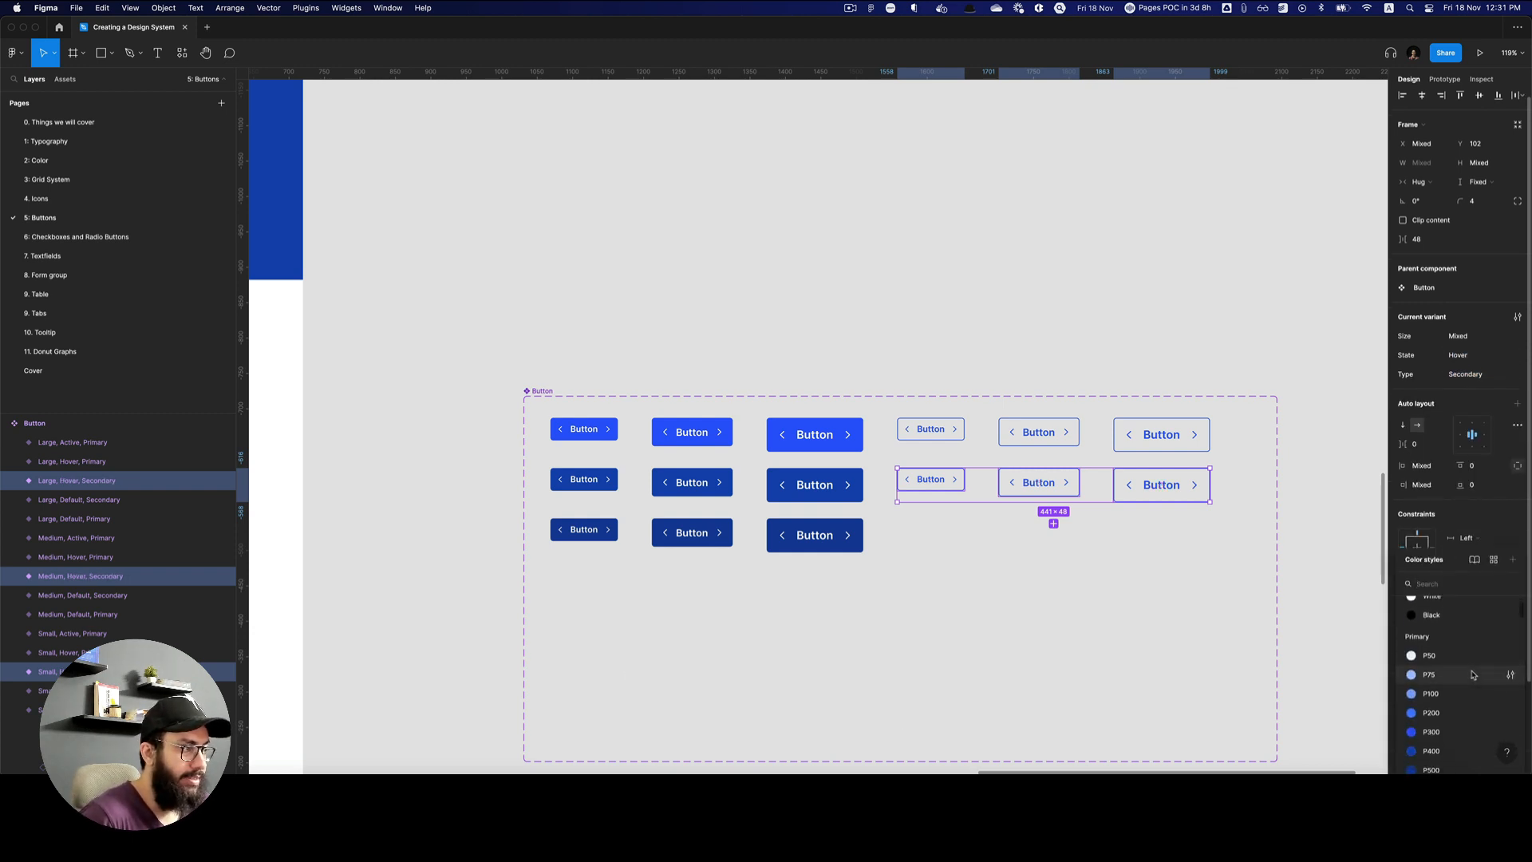
pyautogui.click(1428, 640)
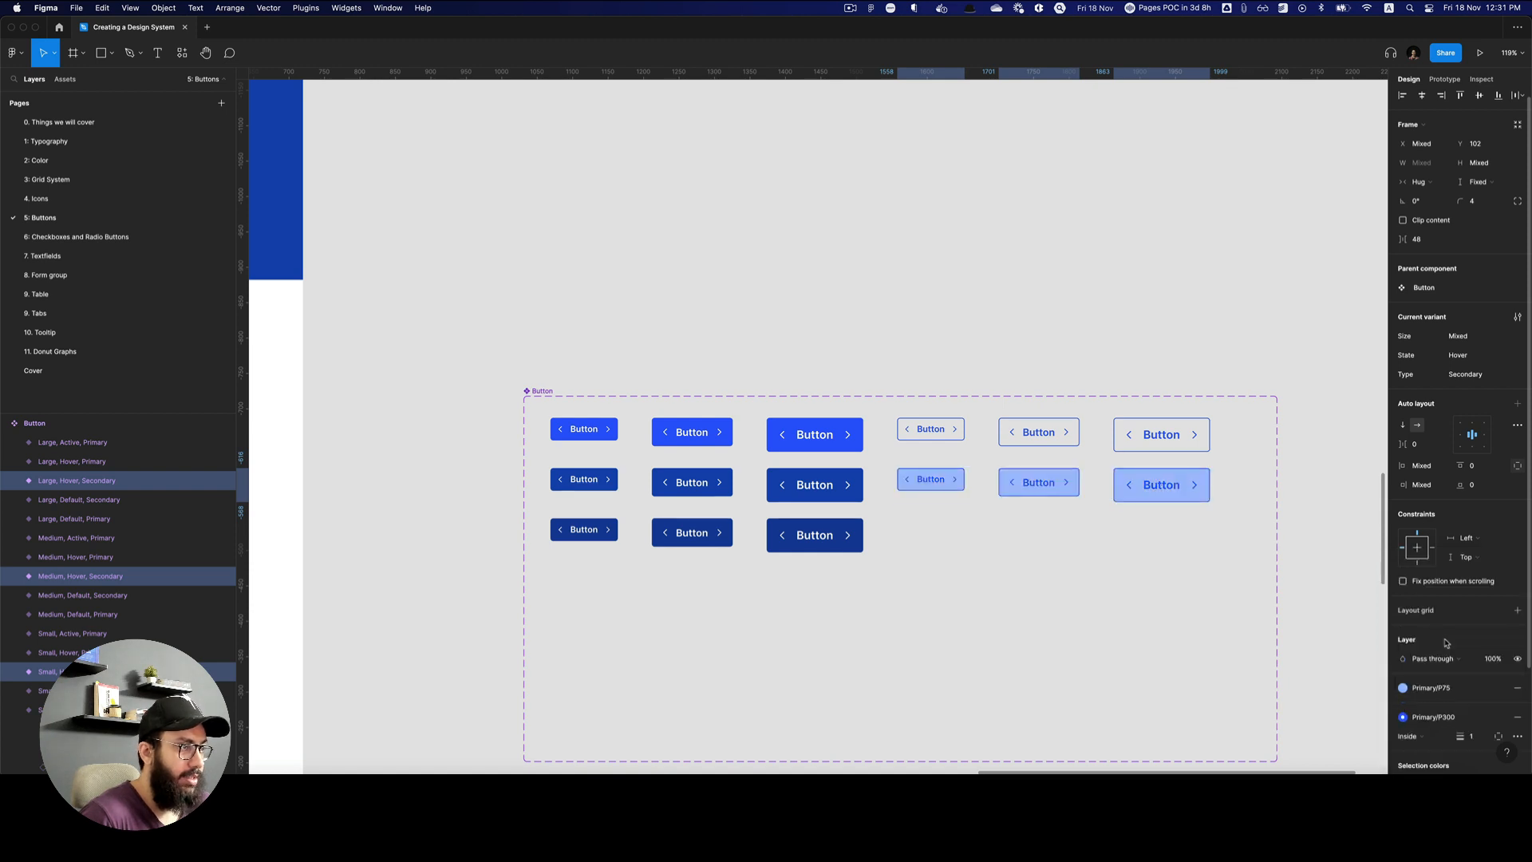
pyautogui.click(1432, 687)
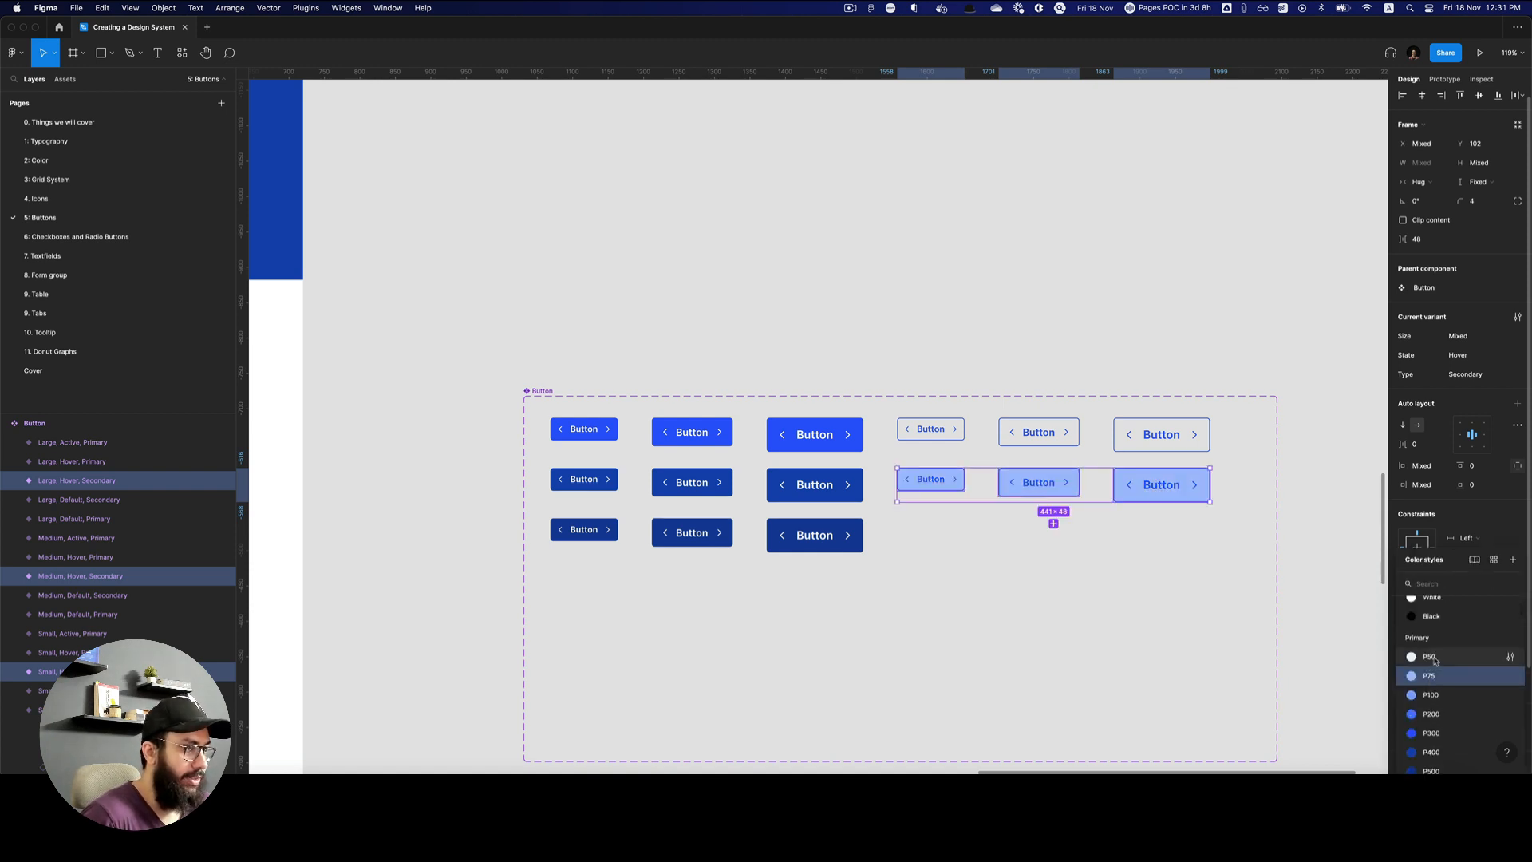
pyautogui.click(1433, 661)
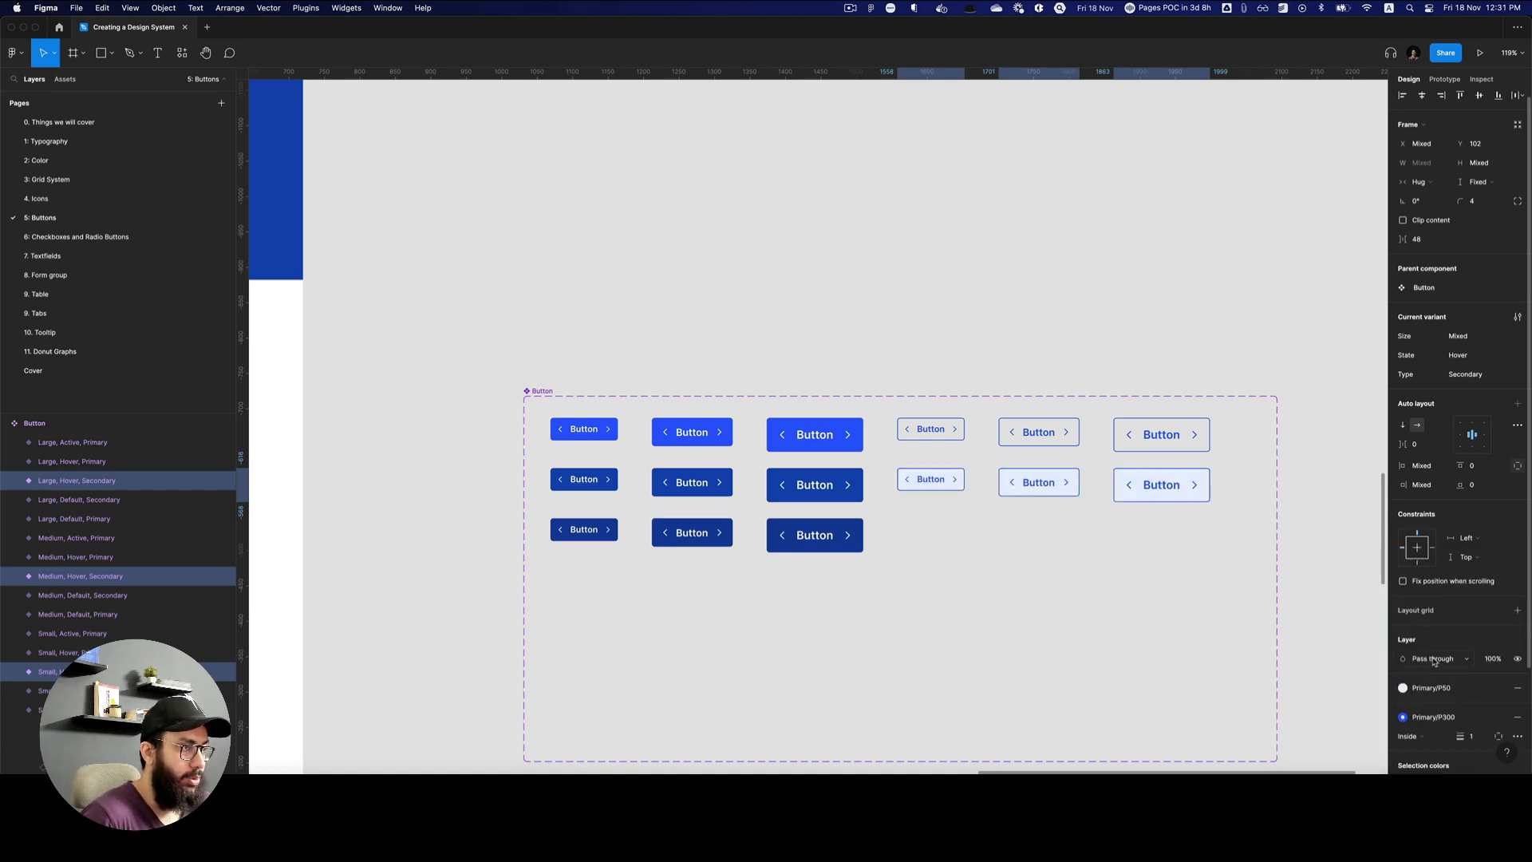
# Add a white FFFFFF fill to the Button component set.
pyautogui.click(520, 391)
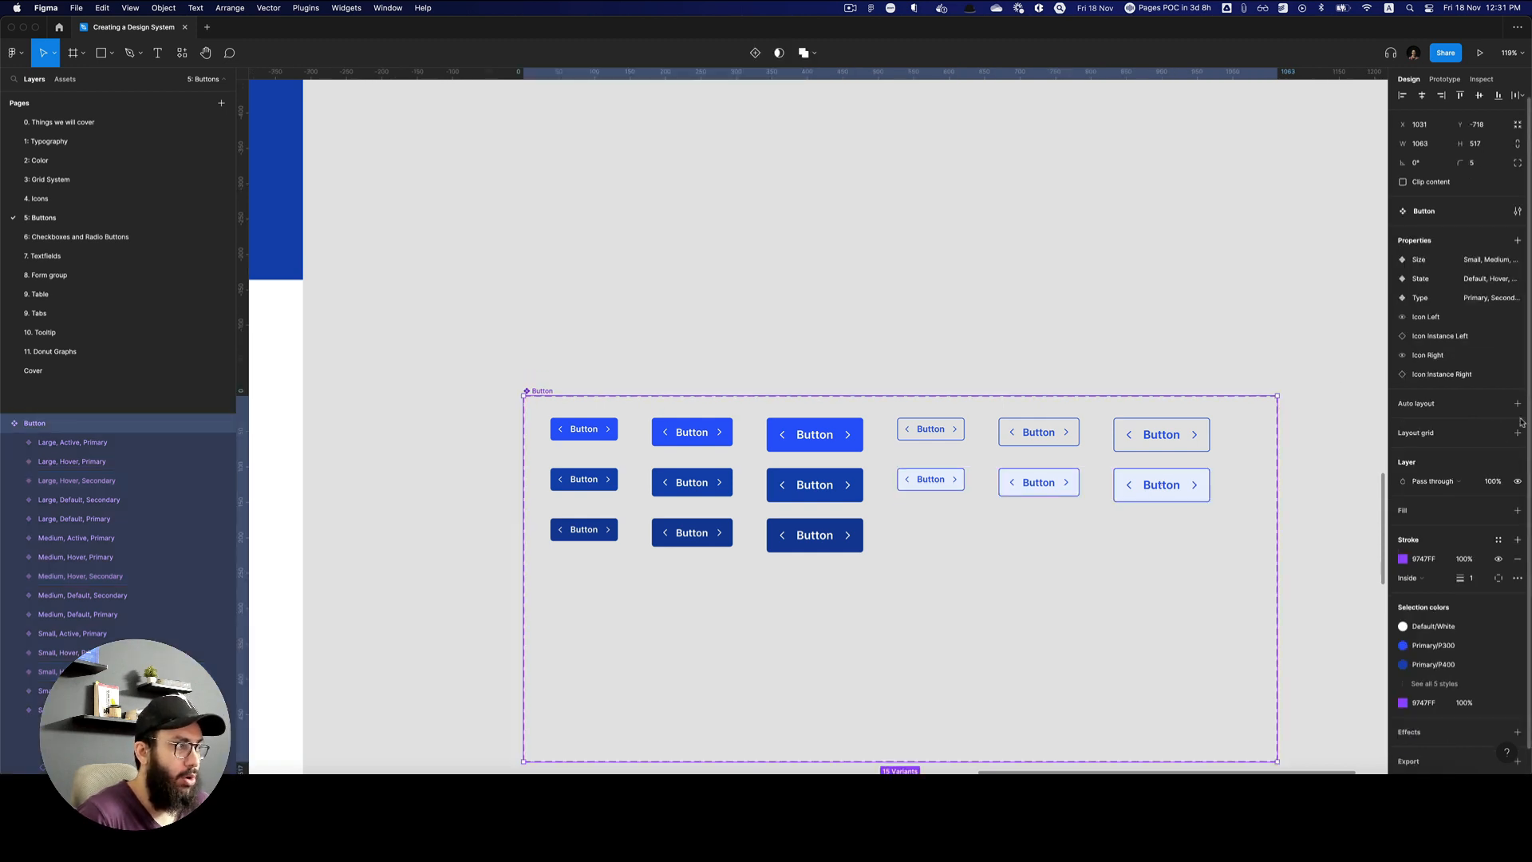
pyautogui.click(1518, 511)
pyautogui.click(1124, 338)
pyautogui.press('v')
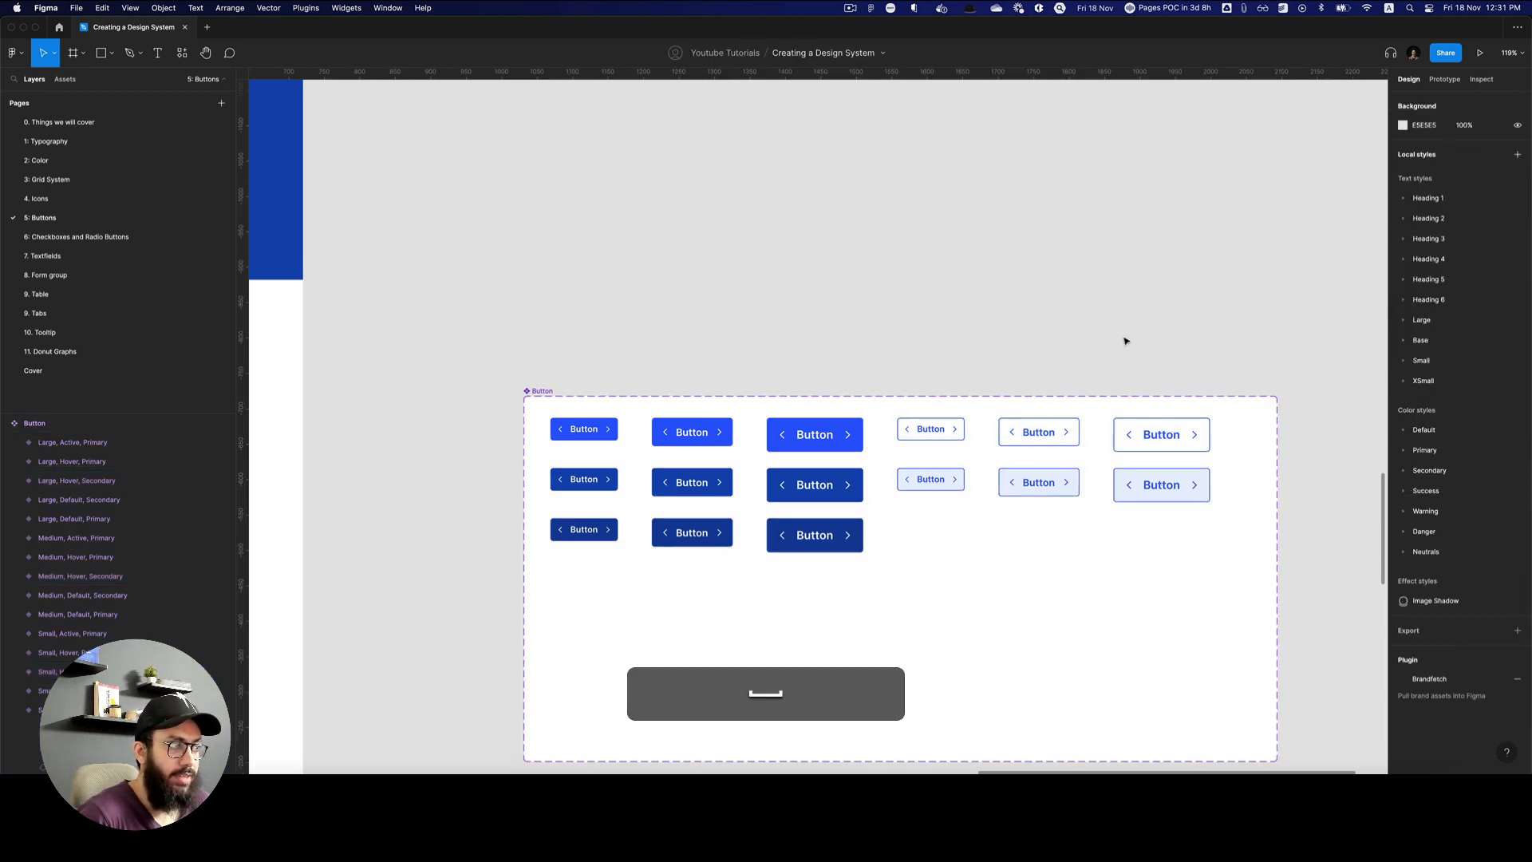
# Duplicate the three Secondary Hover variants into a third row below and set the copies' State to Active.
pyautogui.scroll(-2, 1029, 277)
pyautogui.hscroll(2, 1029, 277)
pyautogui.moveTo(1108, 436); pyautogui.dragTo(833, 466)
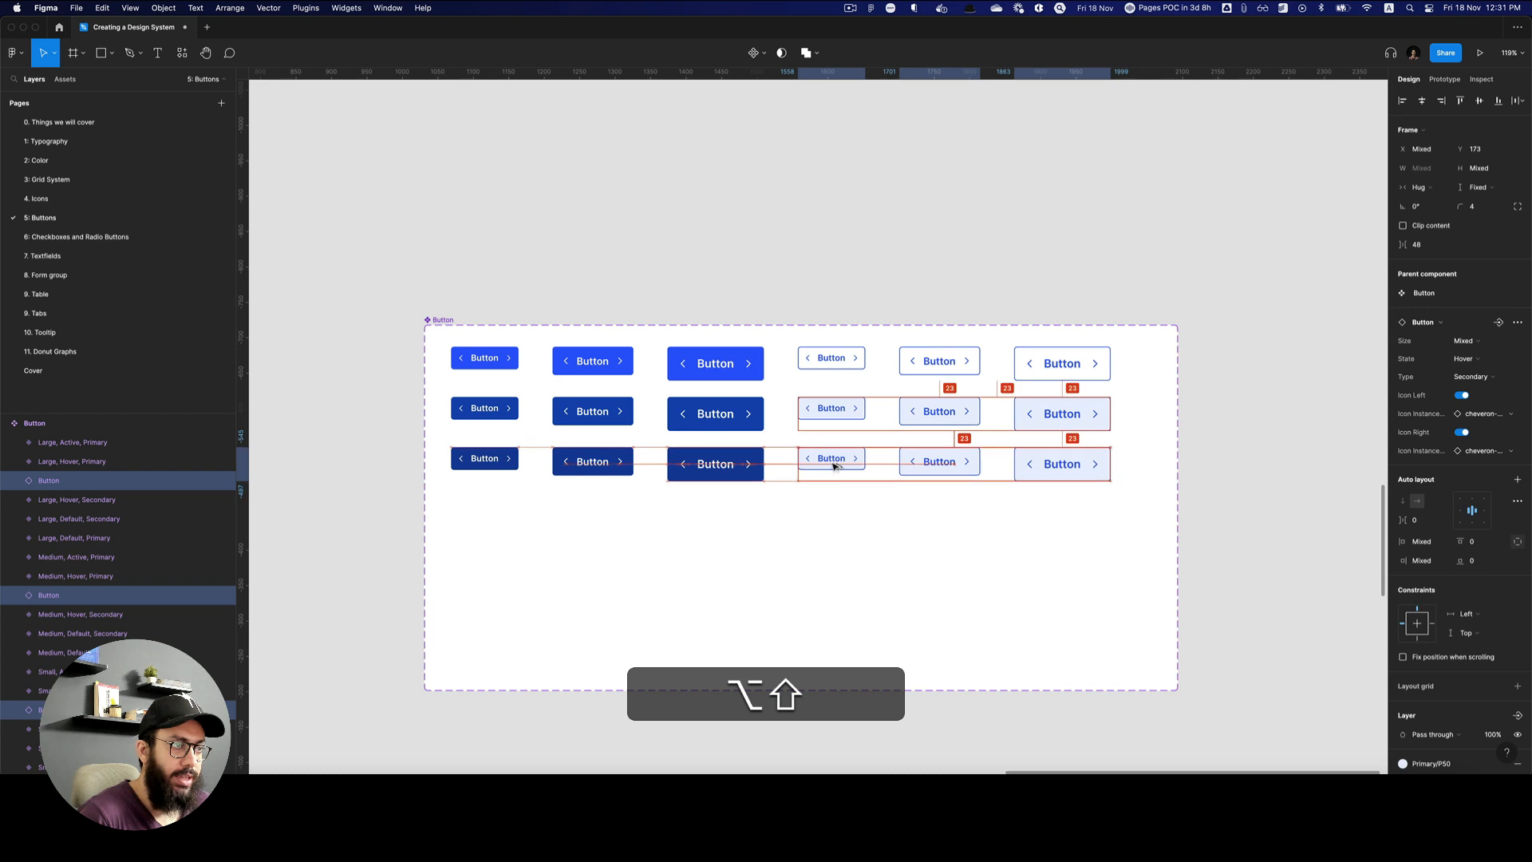
pyautogui.click(1468, 363)
pyautogui.write('Activ')
pyautogui.press('Return')
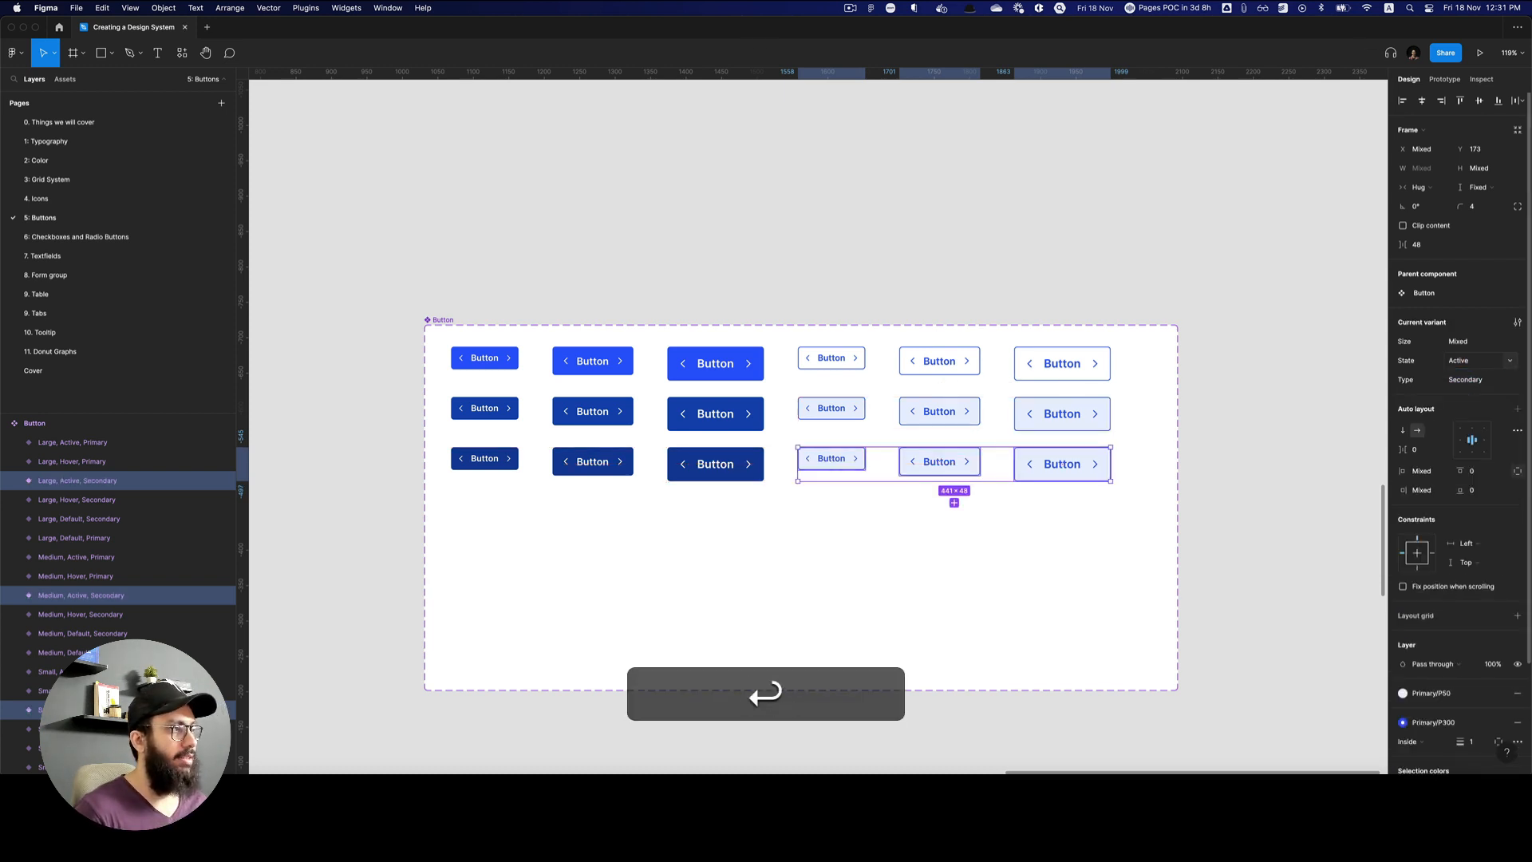
# Try the Primary/P500 color style on only the stroke of the three Secondary Active variants, then undo it.
pyautogui.click(1436, 722)
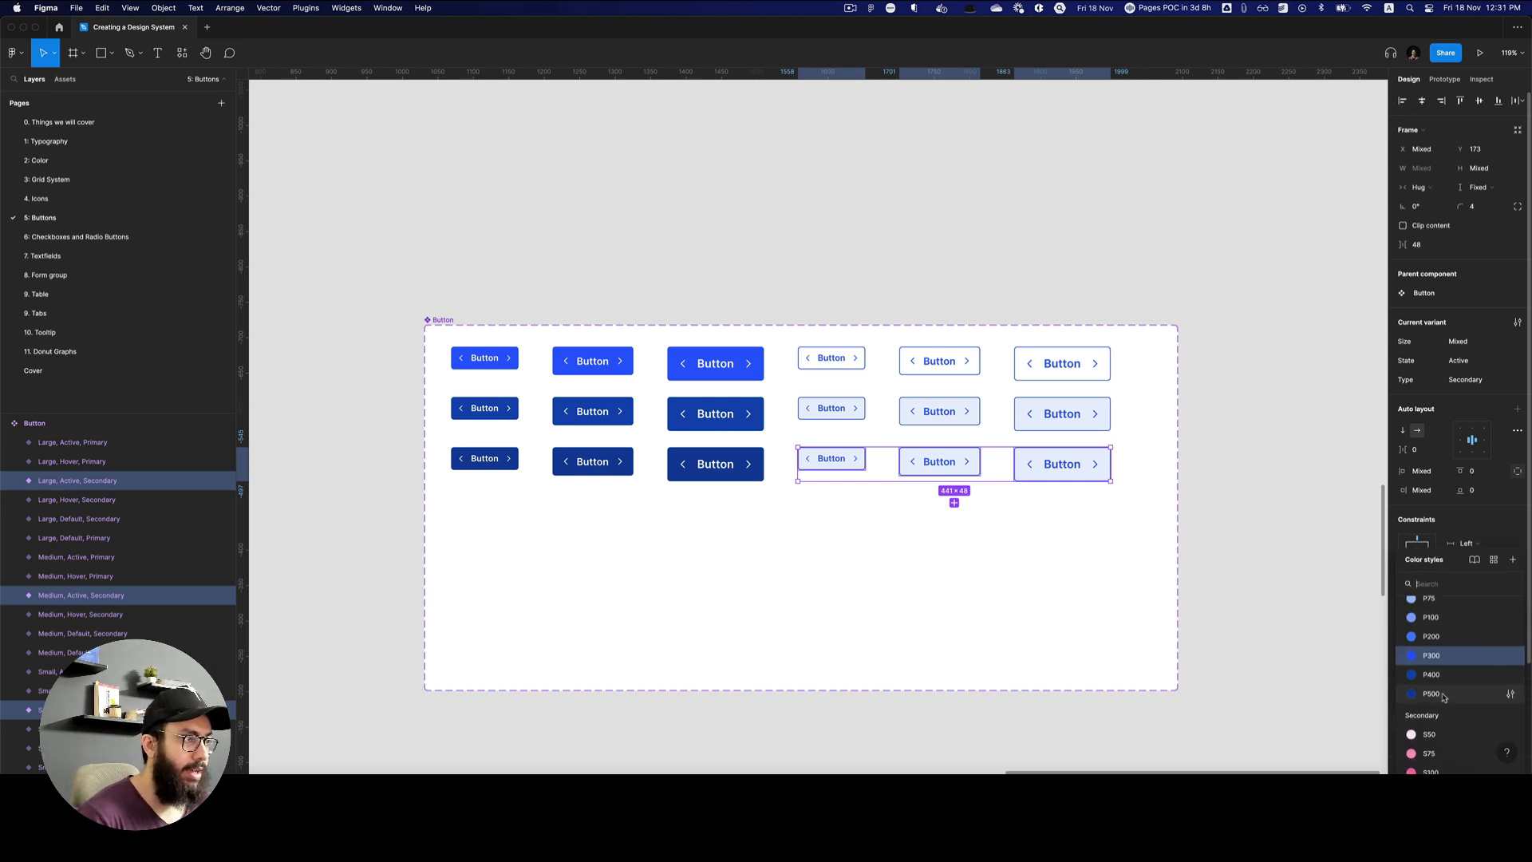
pyautogui.click(1432, 694)
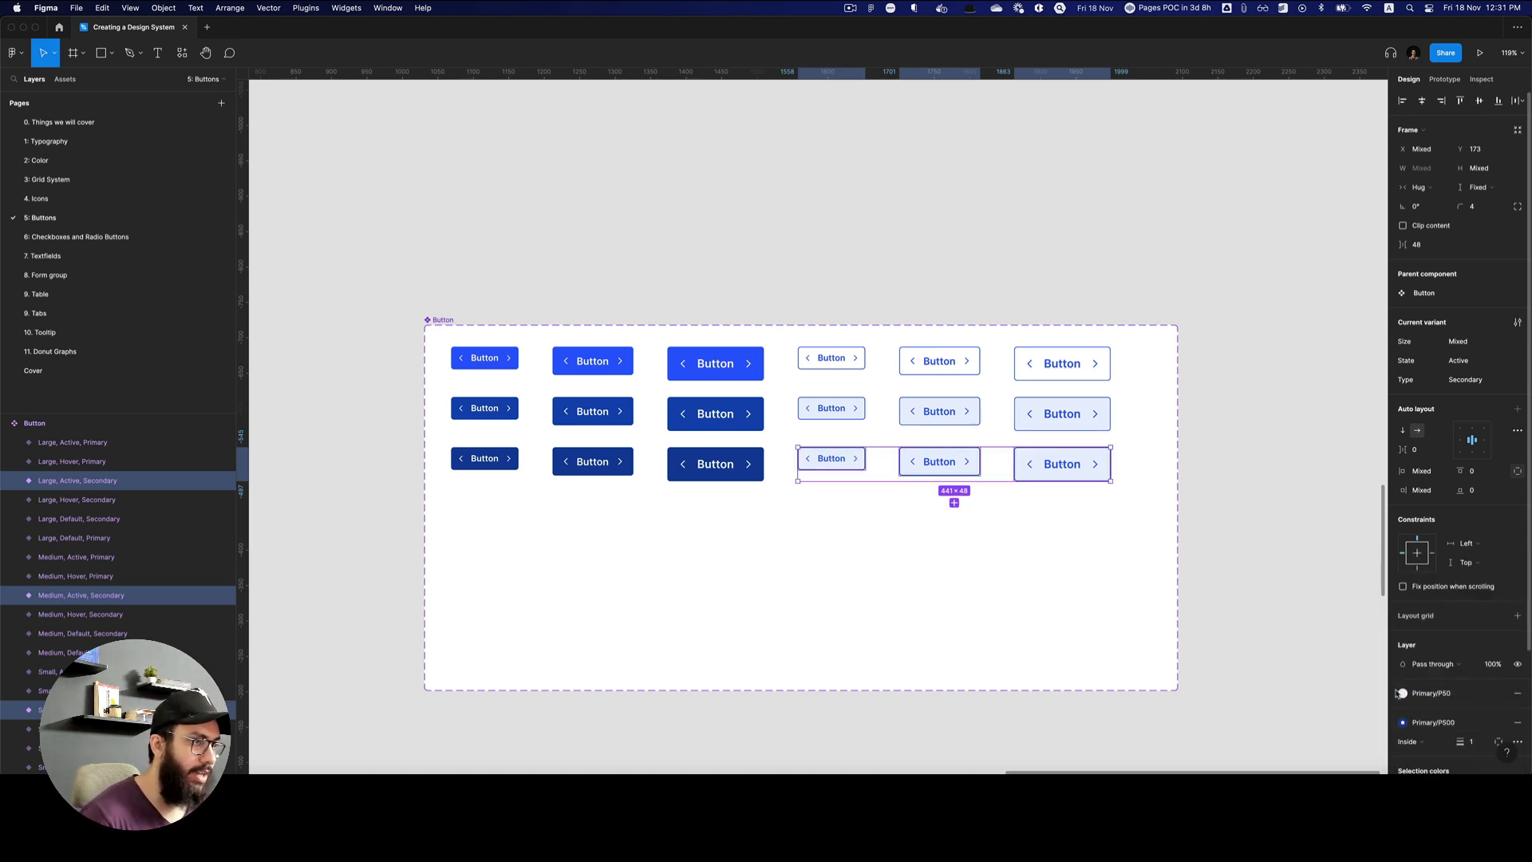
pyautogui.press('z')
pyautogui.click(903, 469)
pyautogui.press('alt+super+z')
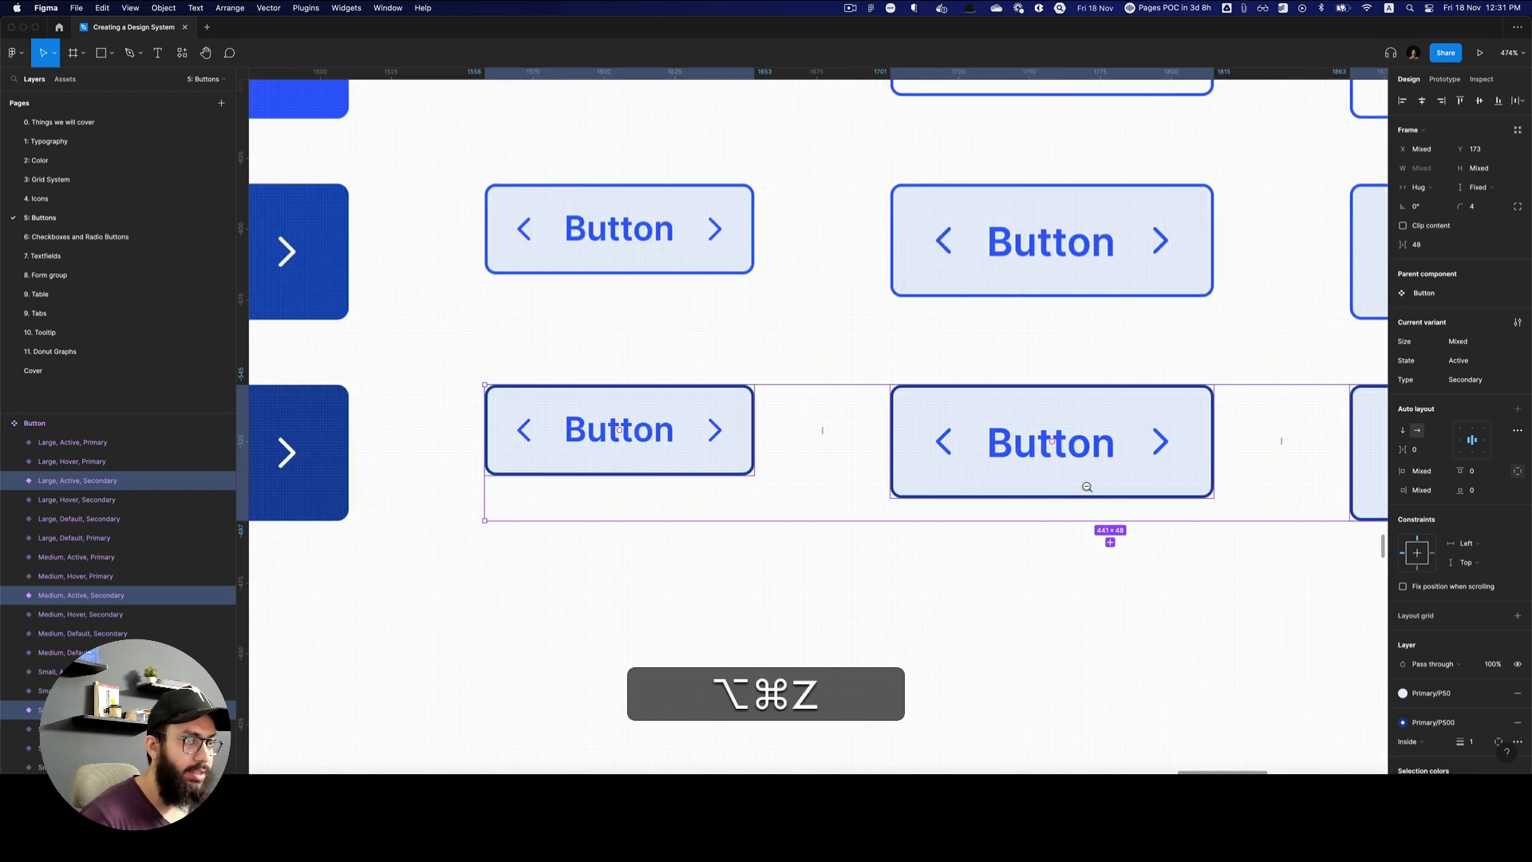
pyautogui.keyDown('alt'); pyautogui.click(1054, 446); pyautogui.keyUp('alt')
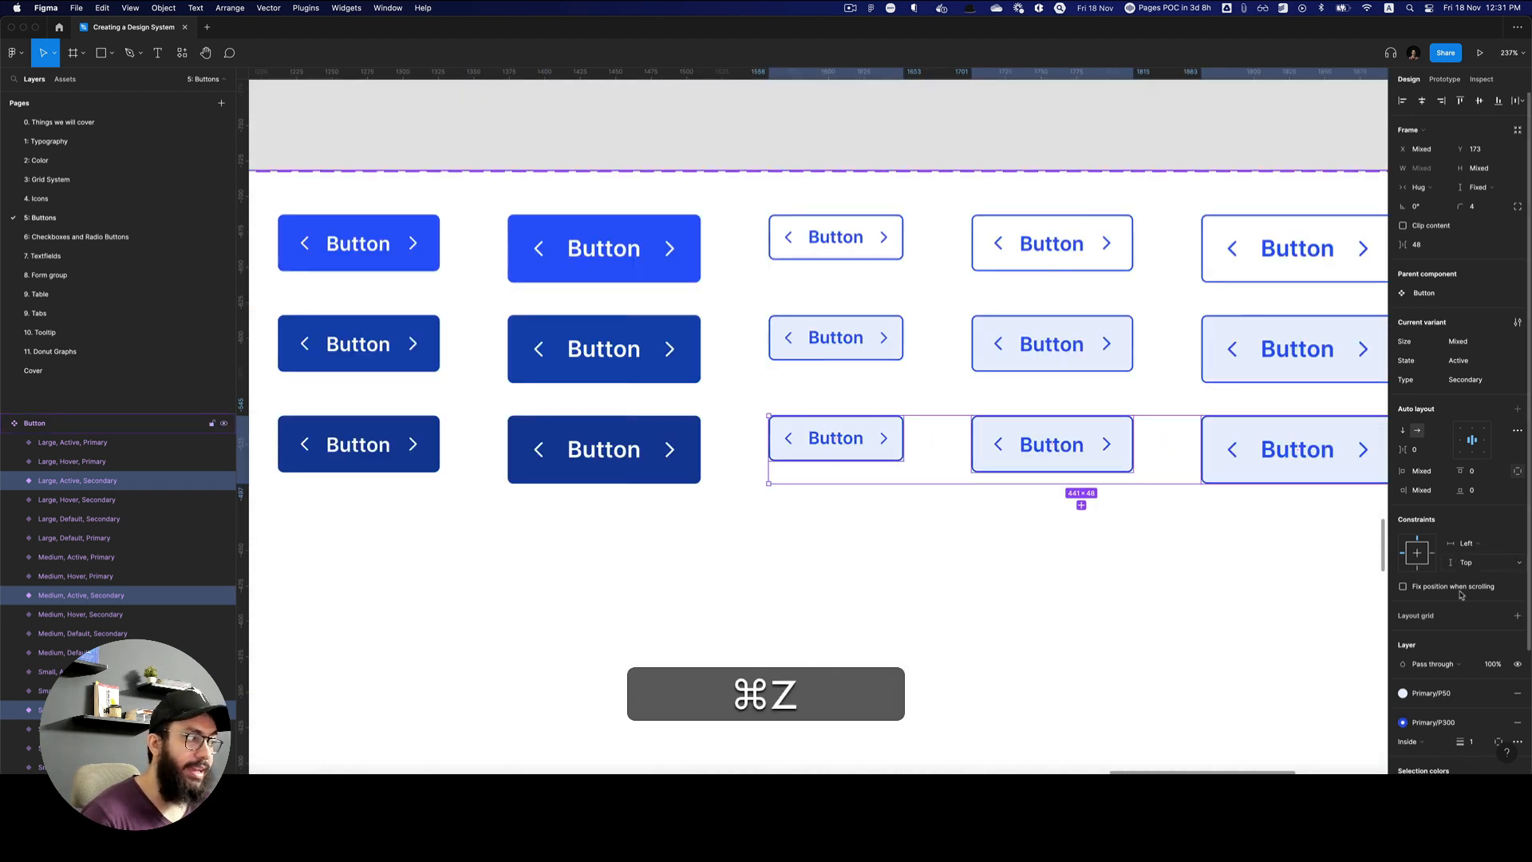
pyautogui.press('super+z')
# Change all Primary/P300 colors in the three Secondary Active variants to the Primary/P500 color style.
pyautogui.scroll(-3, 1472, 680)
pyautogui.click(1403, 654)
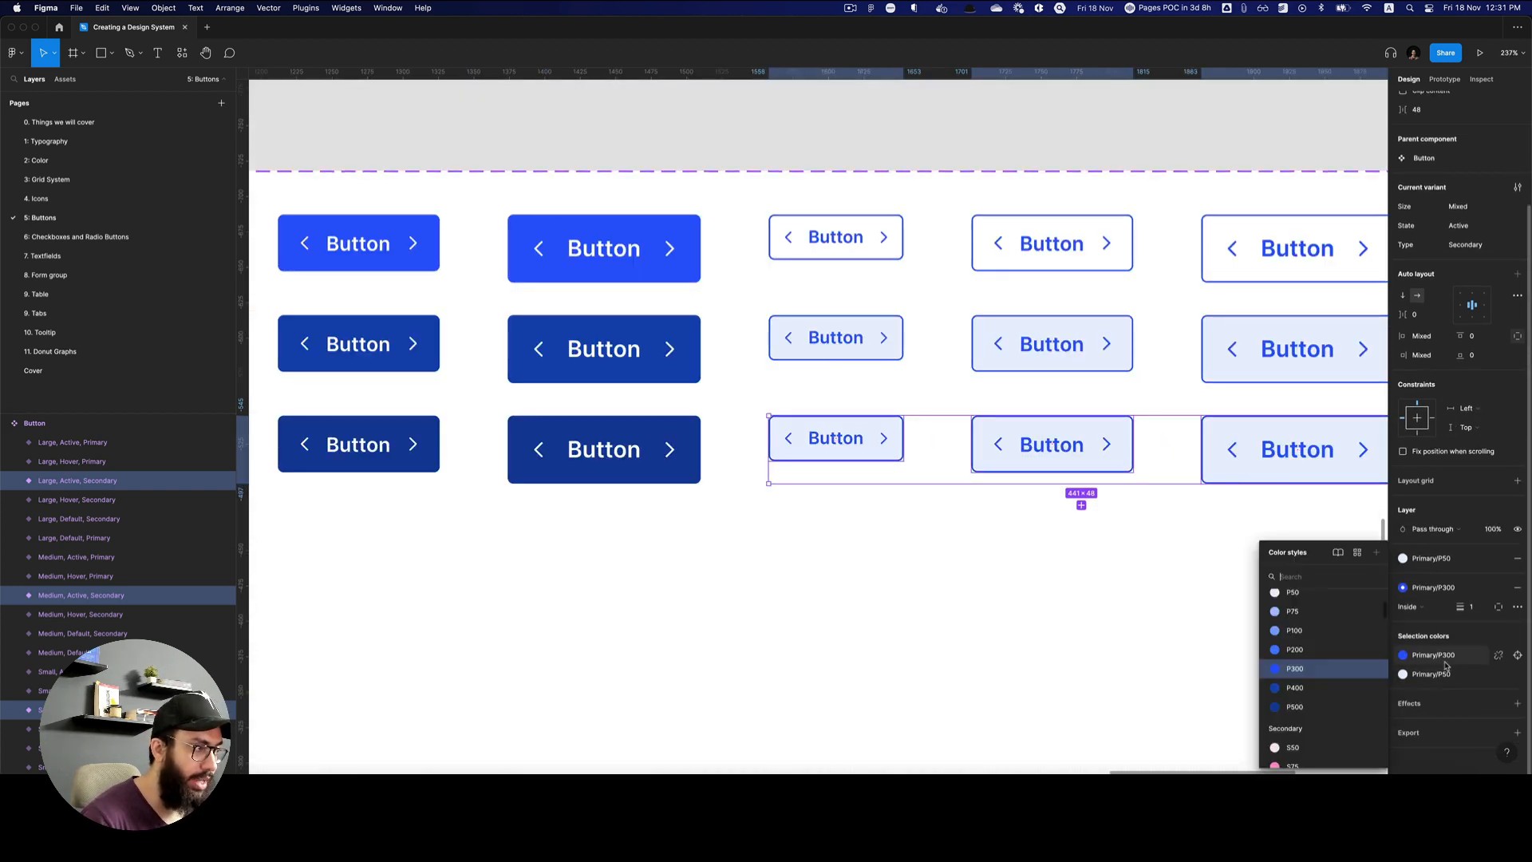
pyautogui.click(1295, 707)
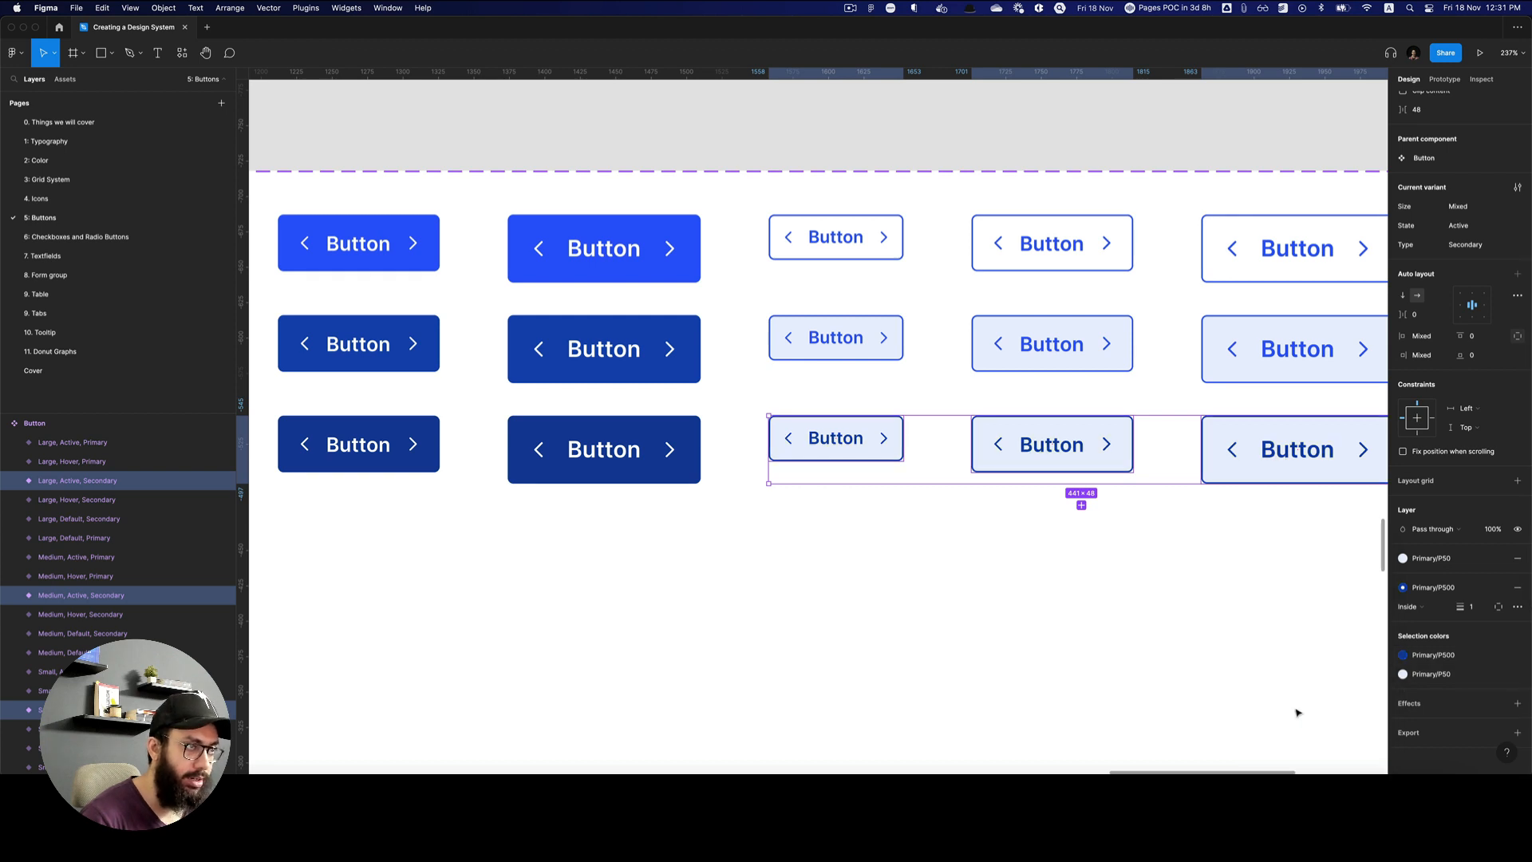
pyautogui.click(1176, 644)
# Widen the Button component set to 1752 to make room for more variant columns beside the Secondary ones.
pyautogui.hscroll(3, 1117, 471)
pyautogui.press('z')
pyautogui.keyDown('alt'); pyautogui.click(1133, 455); pyautogui.keyUp('alt')
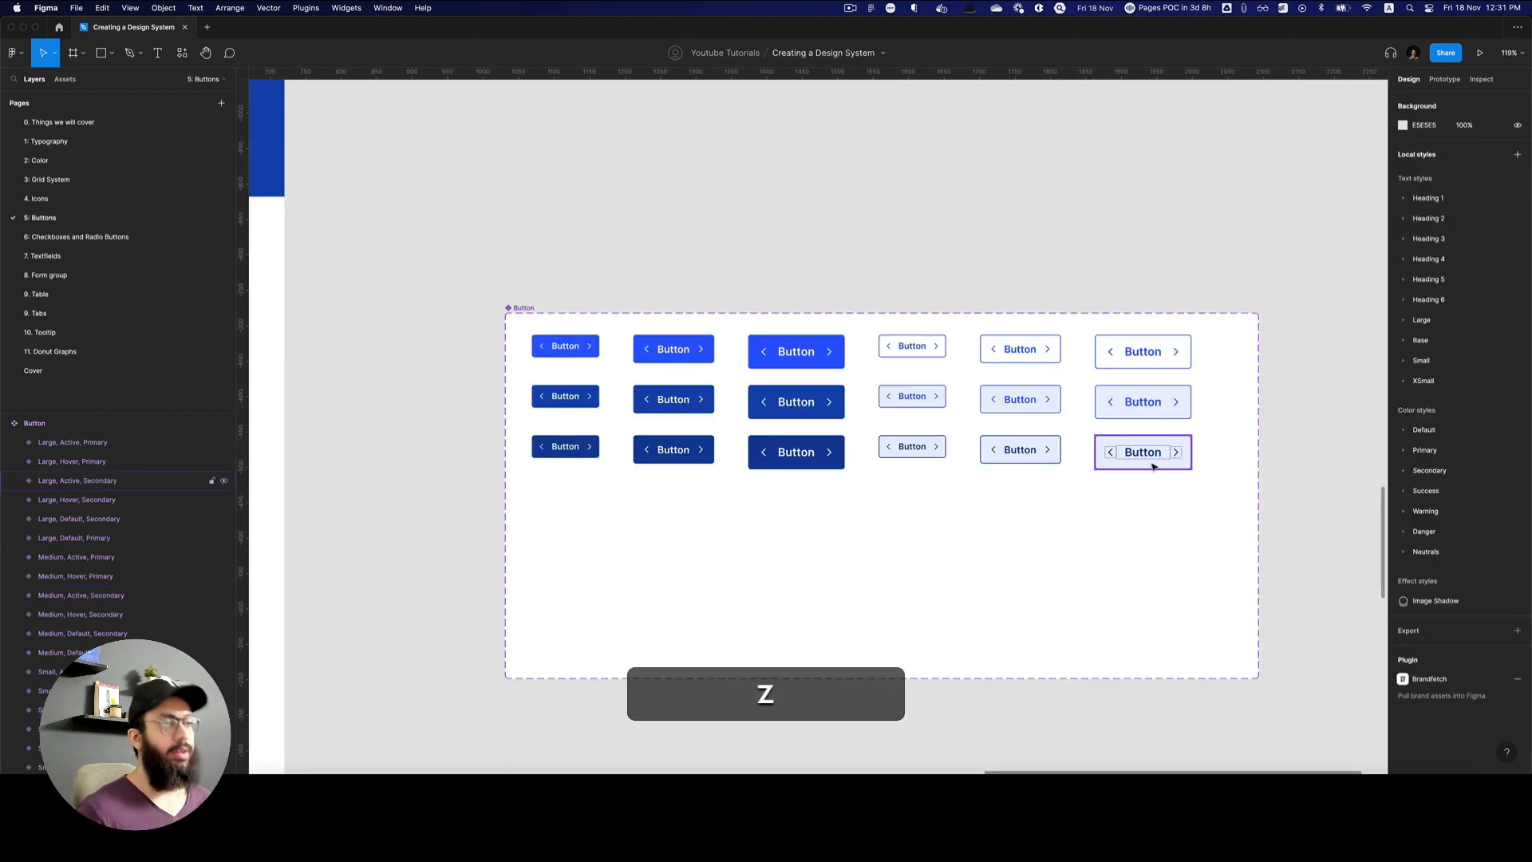
pyautogui.press('space')
pyautogui.moveTo(1091, 519); pyautogui.dragTo(1040, 495)
pyautogui.press('v')
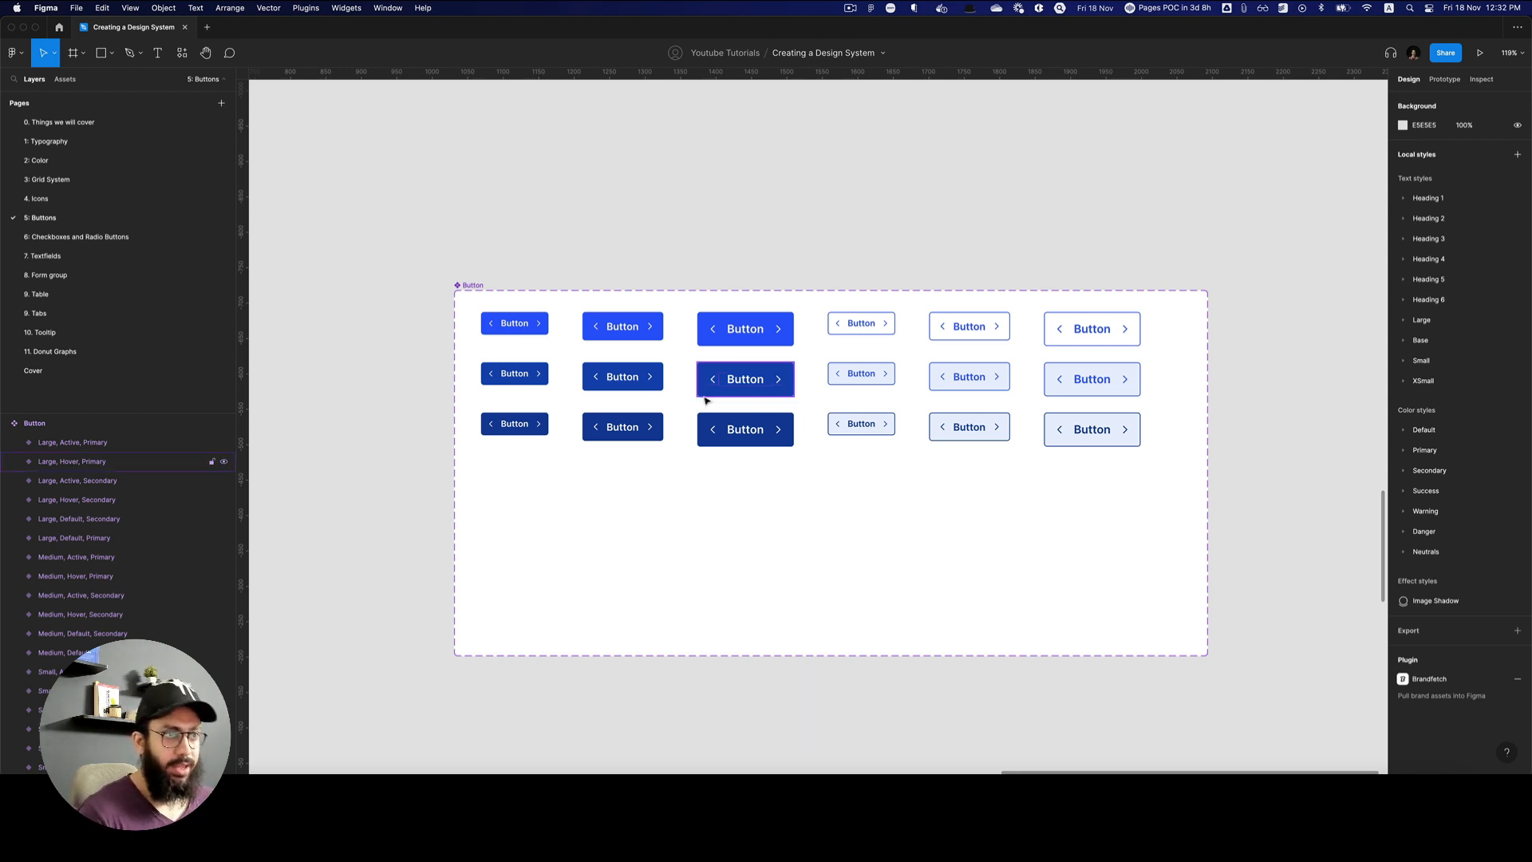
pyautogui.click(473, 286)
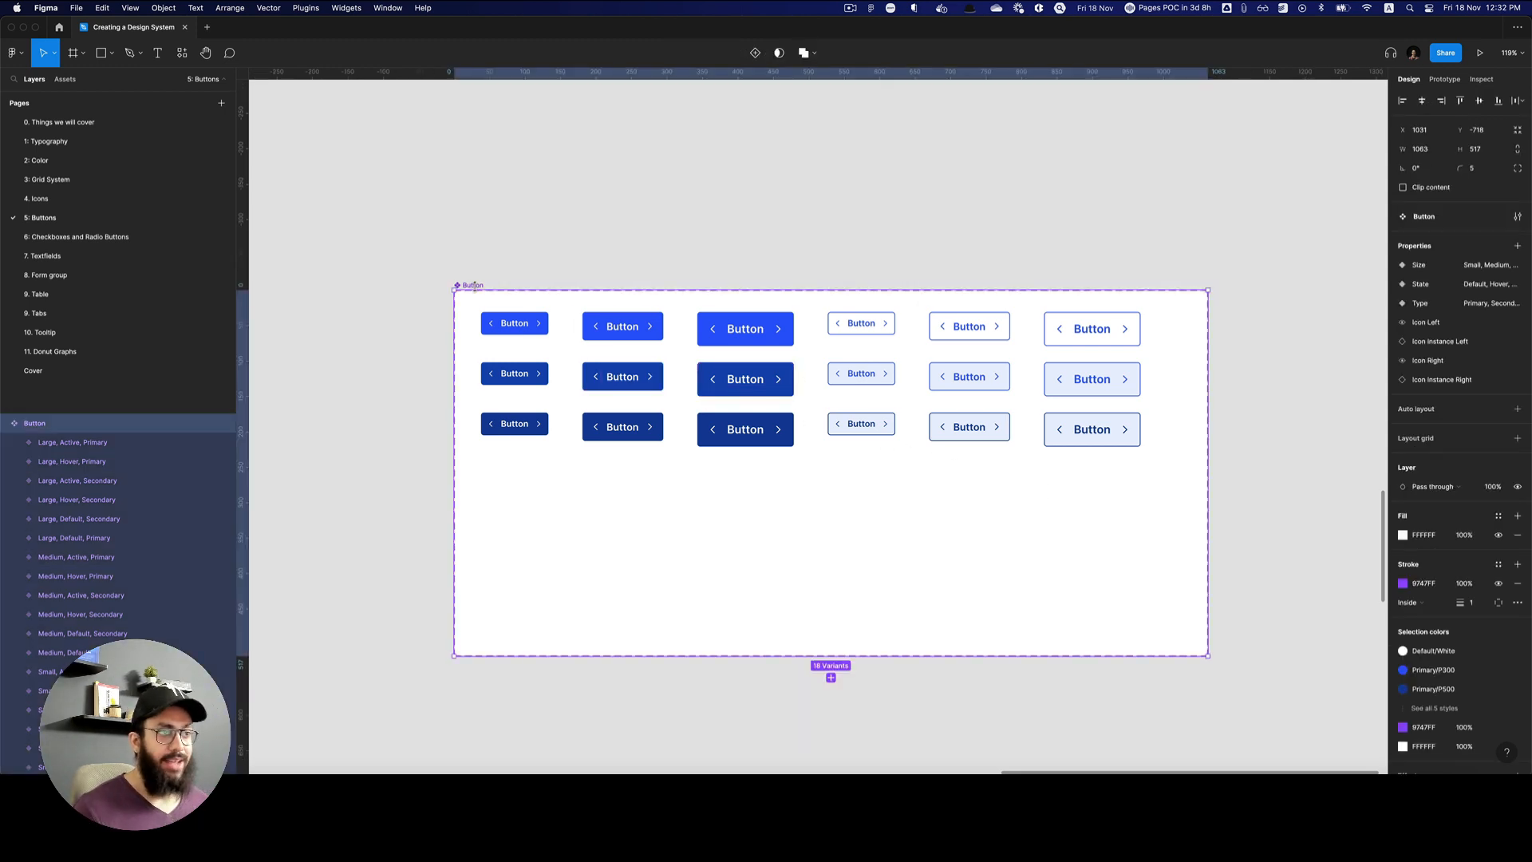
pyautogui.press('z')
pyautogui.keyDown('alt'); pyautogui.click(917, 324); pyautogui.keyUp('alt')
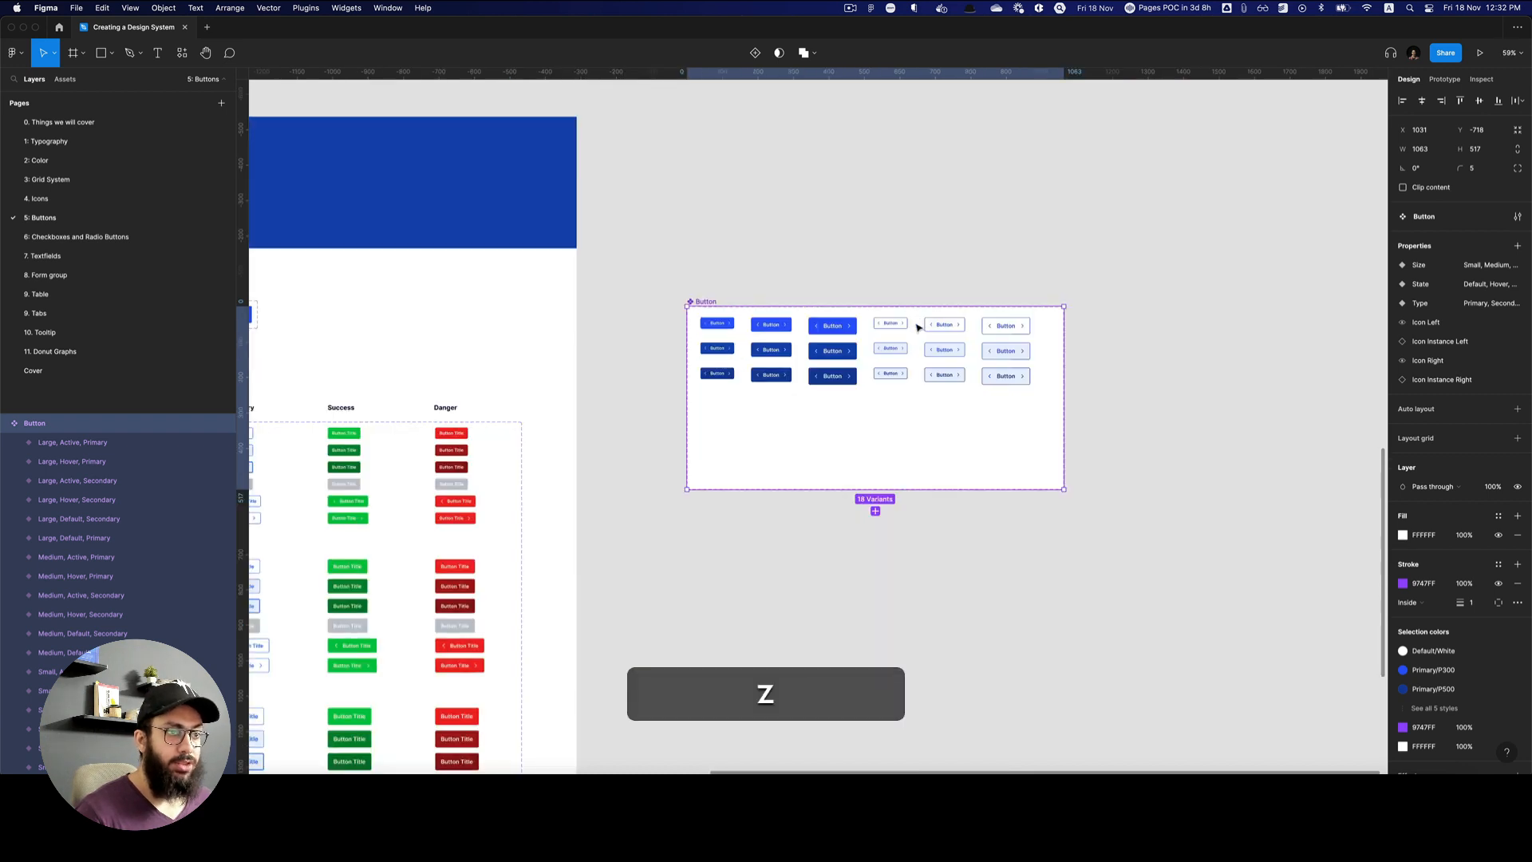
pyautogui.hscroll(-3, 902, 328)
pyautogui.scroll(-1, 900, 329)
pyautogui.hscroll(10, 889, 325)
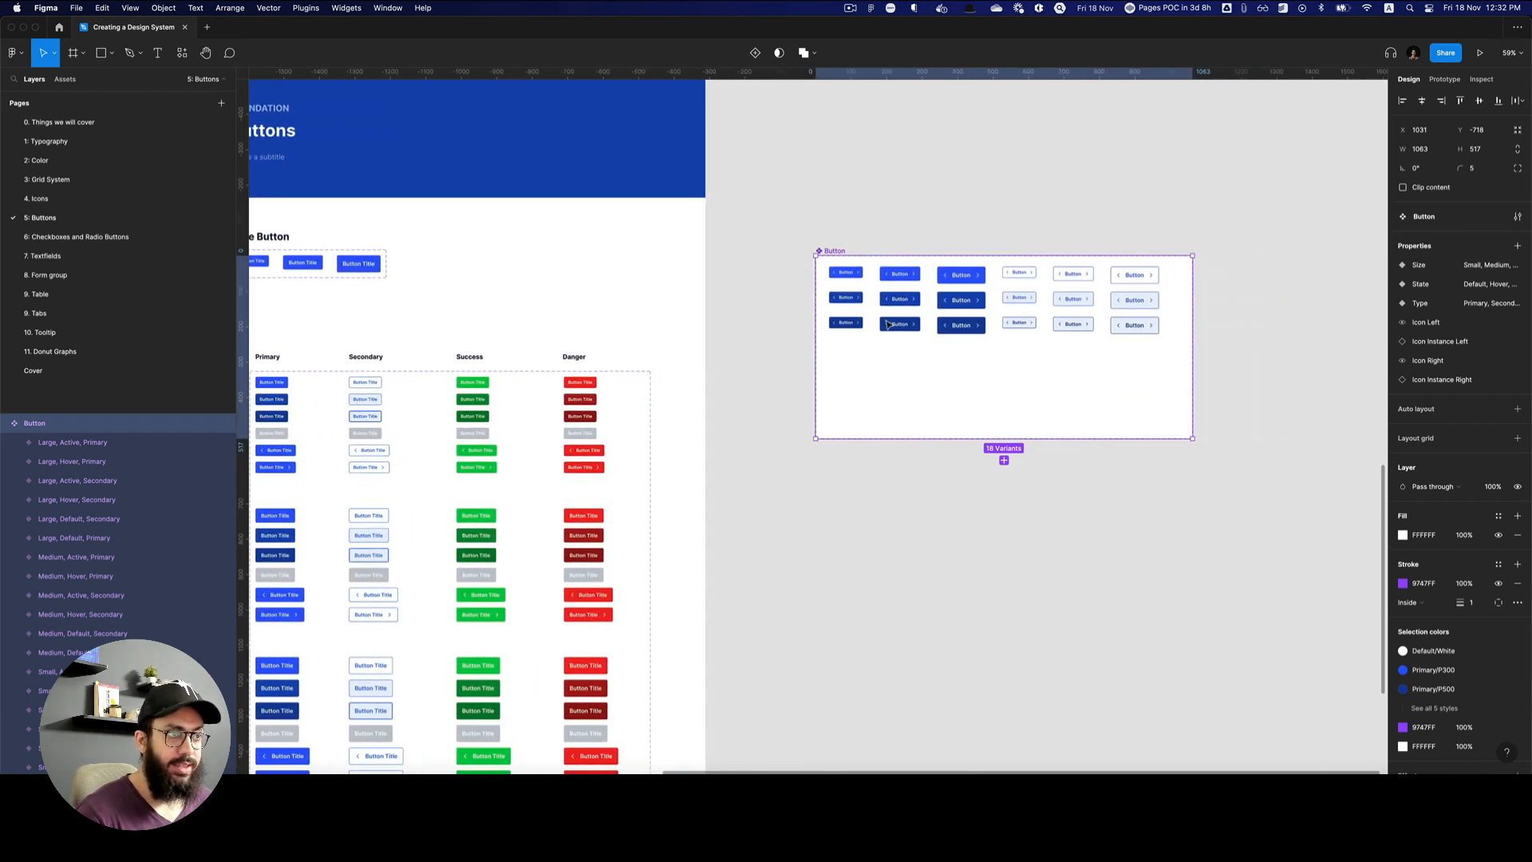
pyautogui.moveTo(869, 320); pyautogui.dragTo(1110, 320)
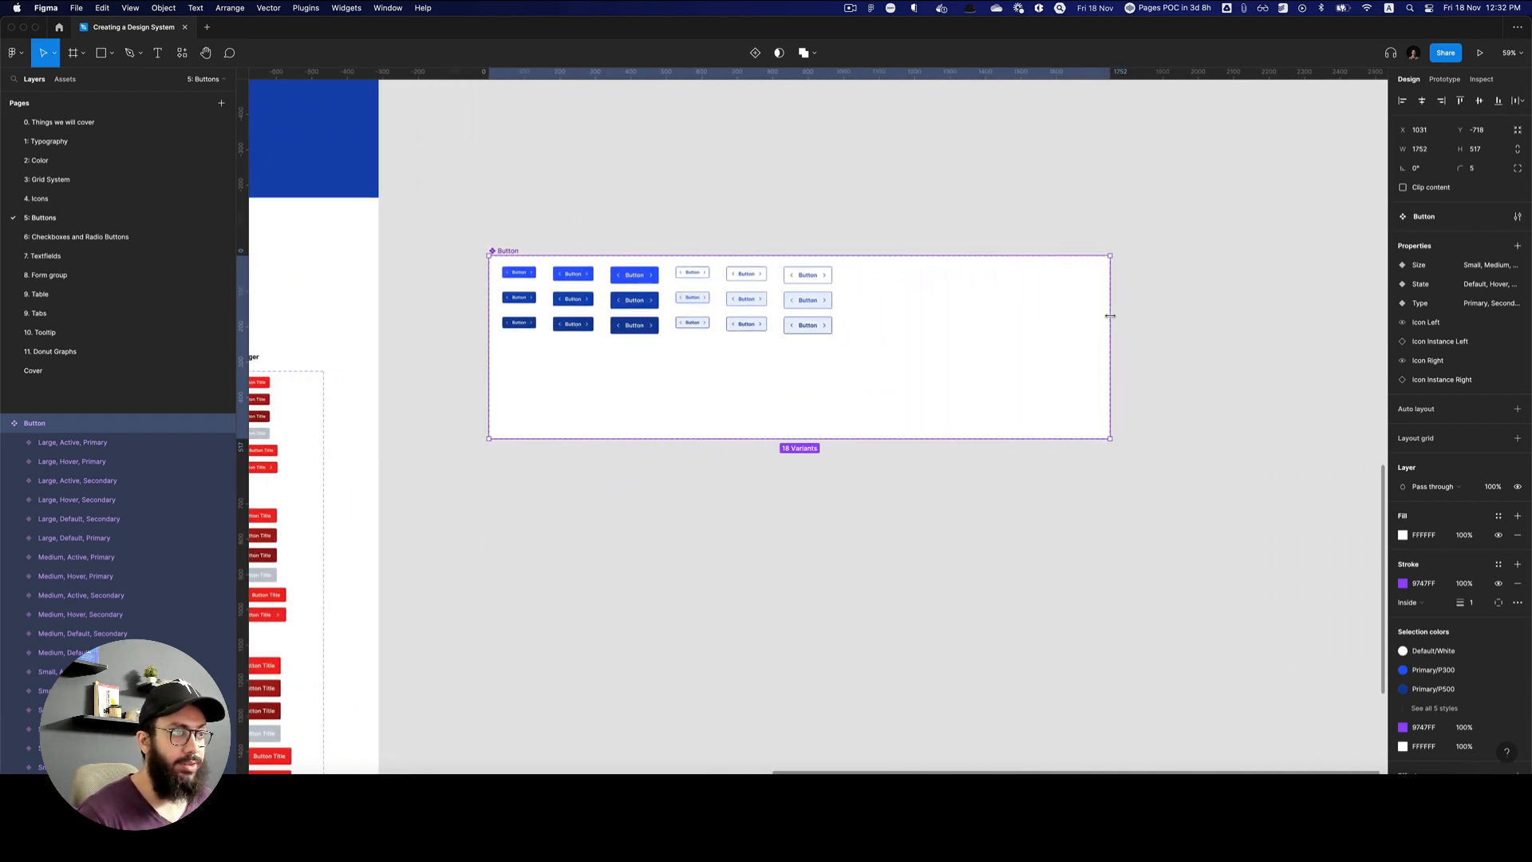
# Duplicate the Small, Medium and Large Default Secondary variants into the empty space beside them in the same row.
pyautogui.press('v')
pyautogui.click(746, 273)
pyautogui.keyDown('shift'); pyautogui.click(691, 272); pyautogui.keyUp('shift')
pyautogui.keyDown('shift'); pyautogui.click(800, 277); pyautogui.keyUp('shift')
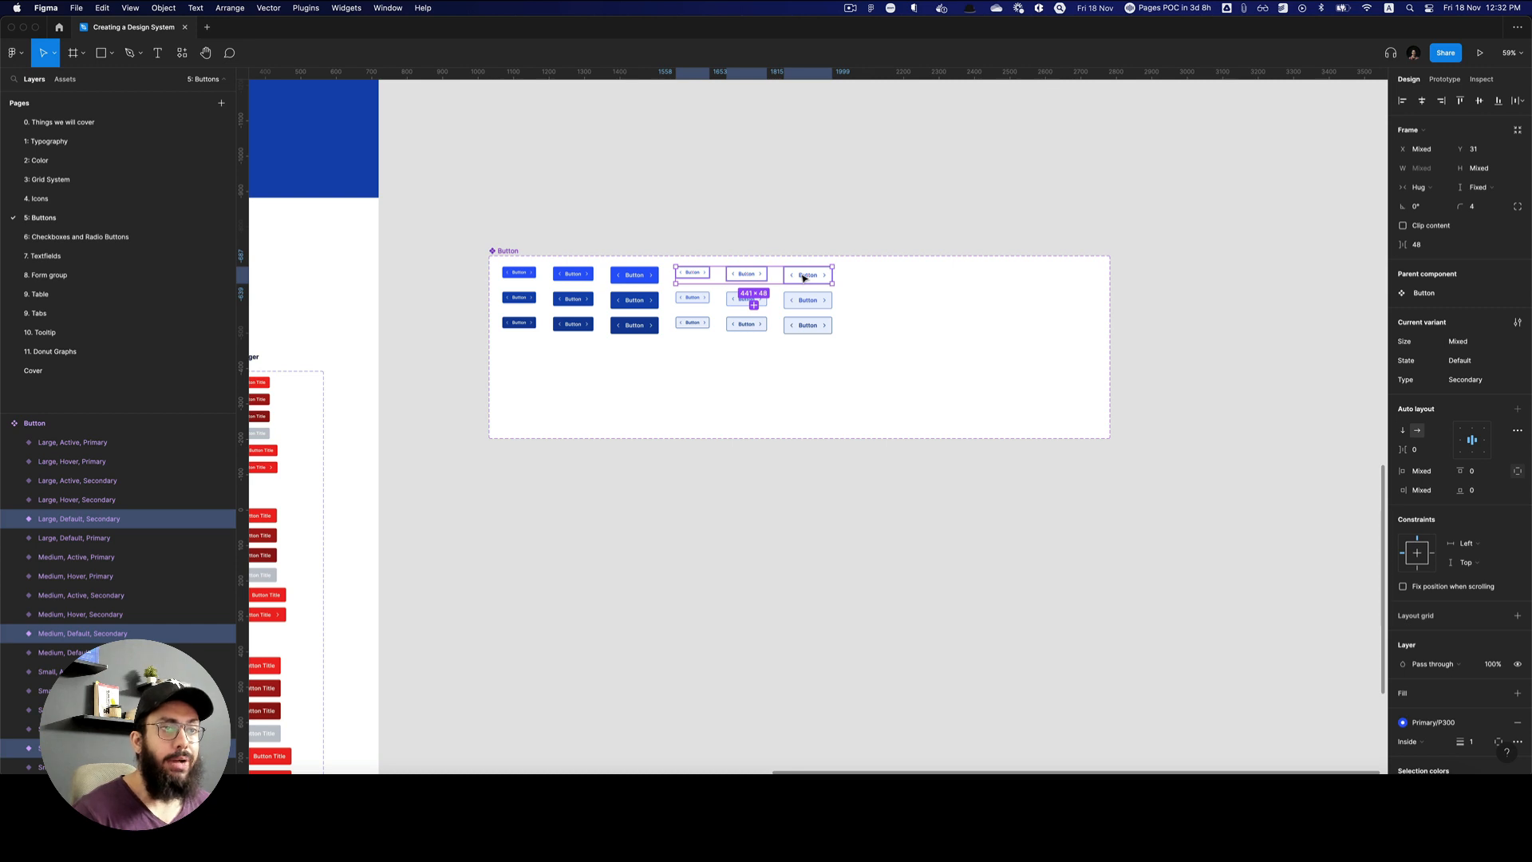
pyautogui.hotkey('alt', 'shift')
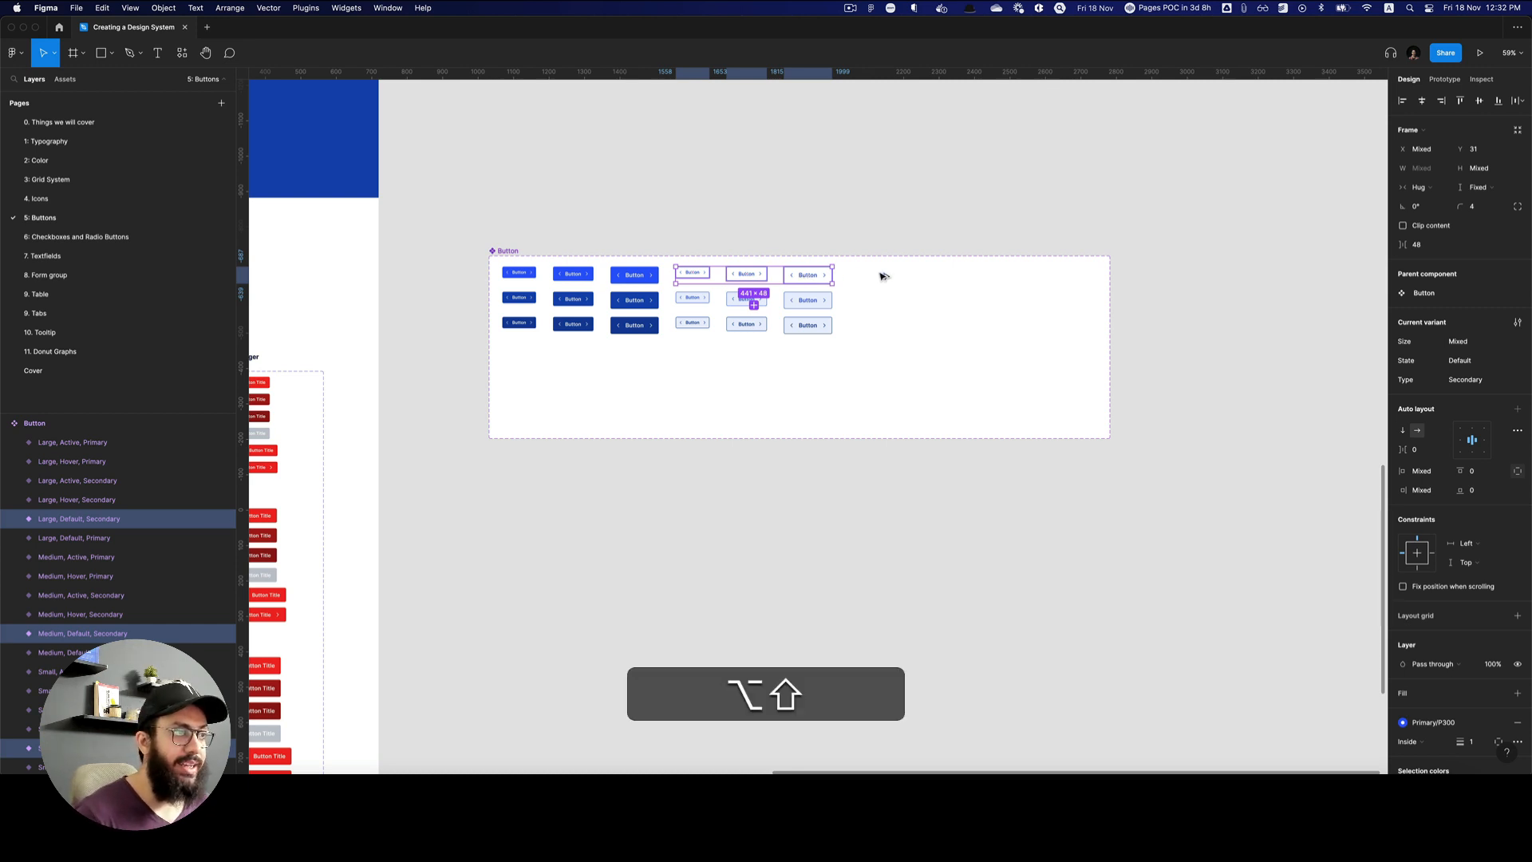
pyautogui.moveTo(806, 276); pyautogui.dragTo(968, 275)
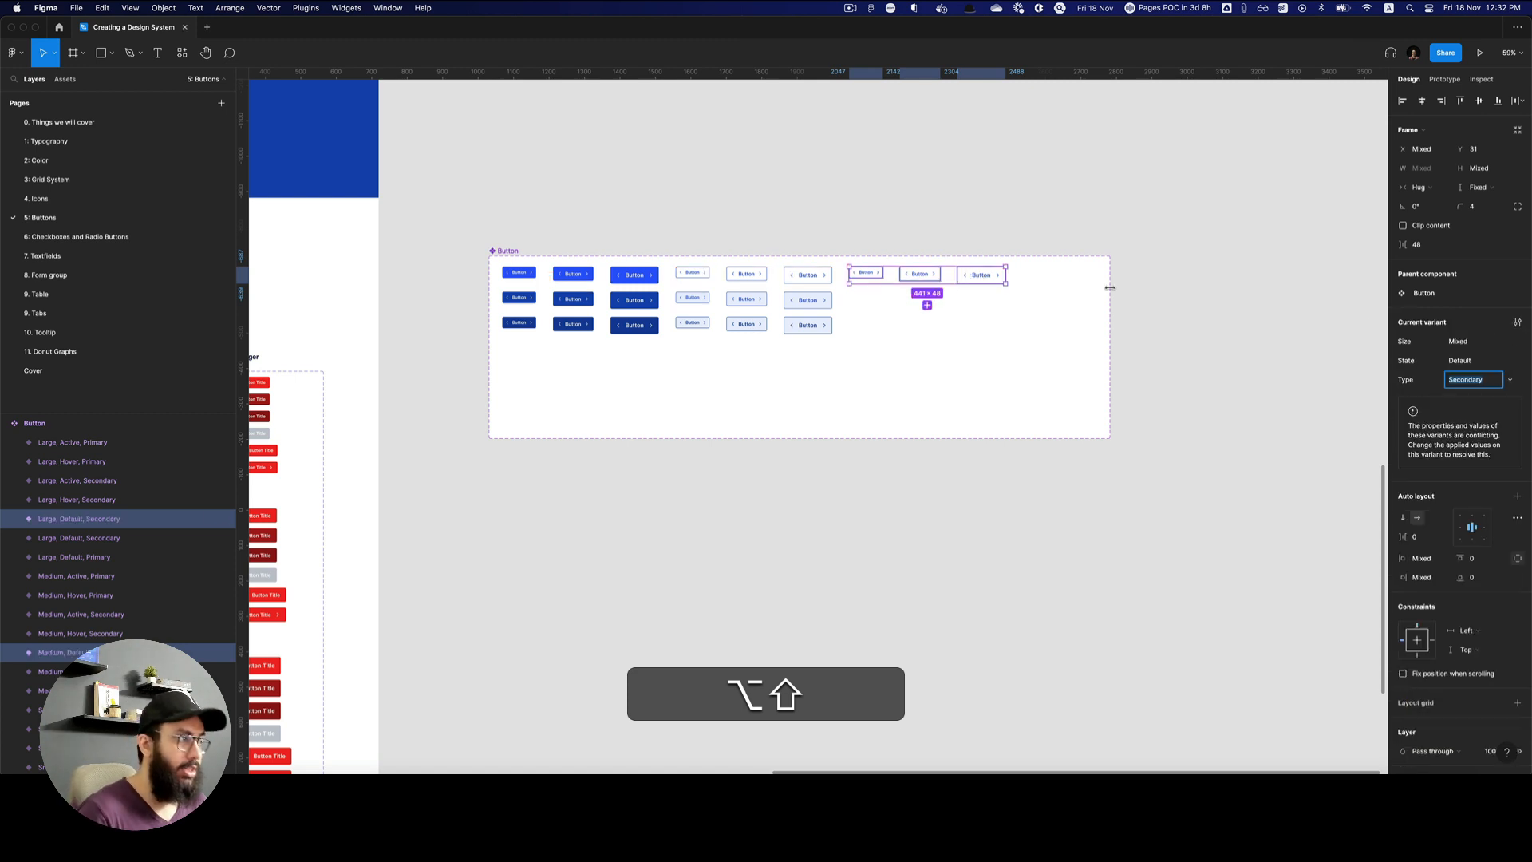
pyautogui.hotkey('shift', 'Tab')
pyautogui.write('Se')
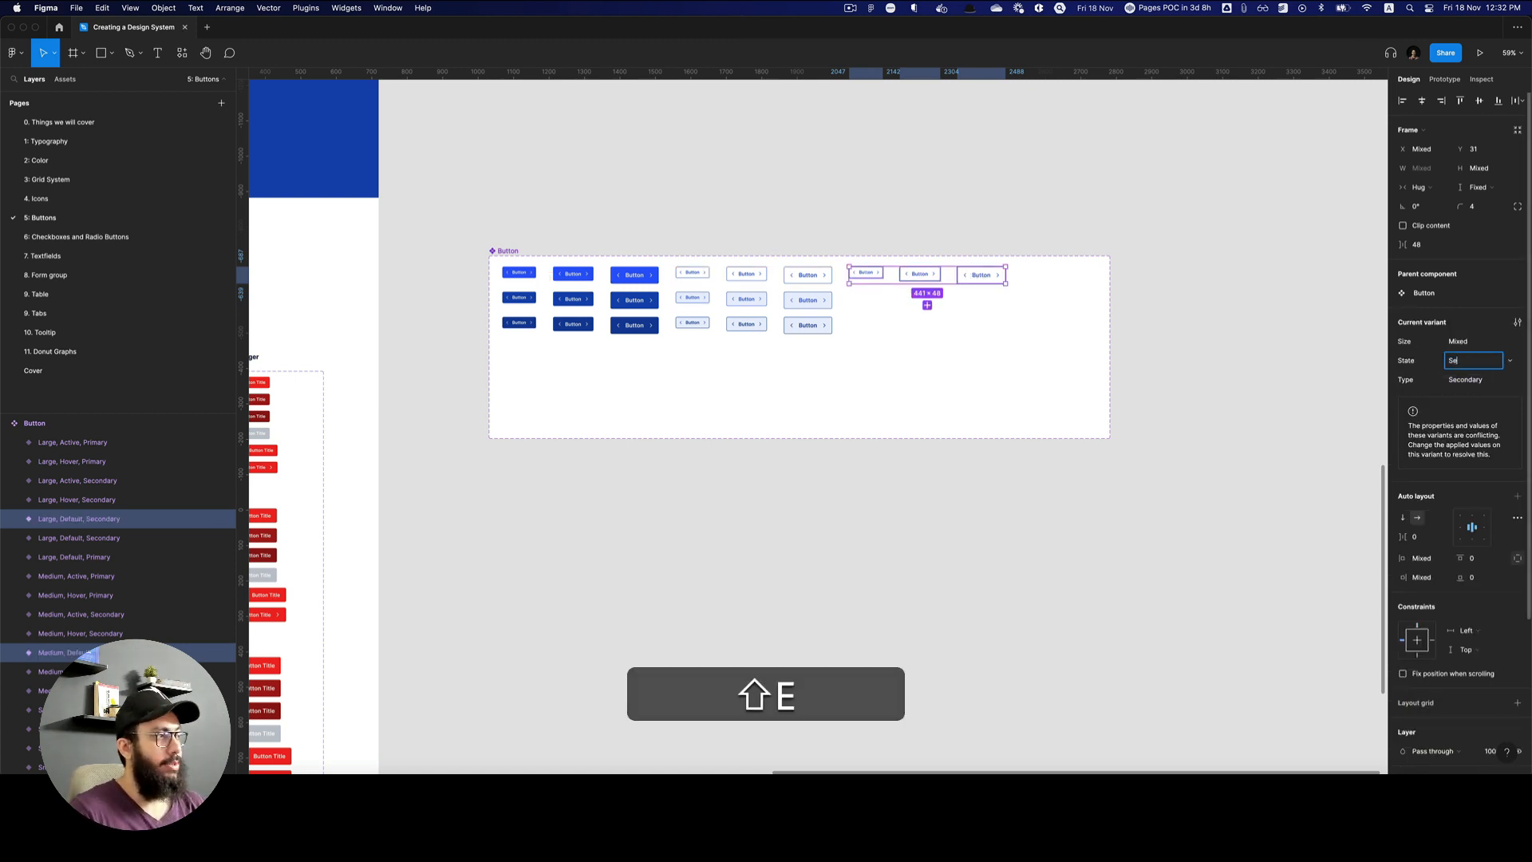
pyautogui.write('con')
pyautogui.press('super+a')
pyautogui.press('super+BackSpace')
pyautogui.press('Escape')
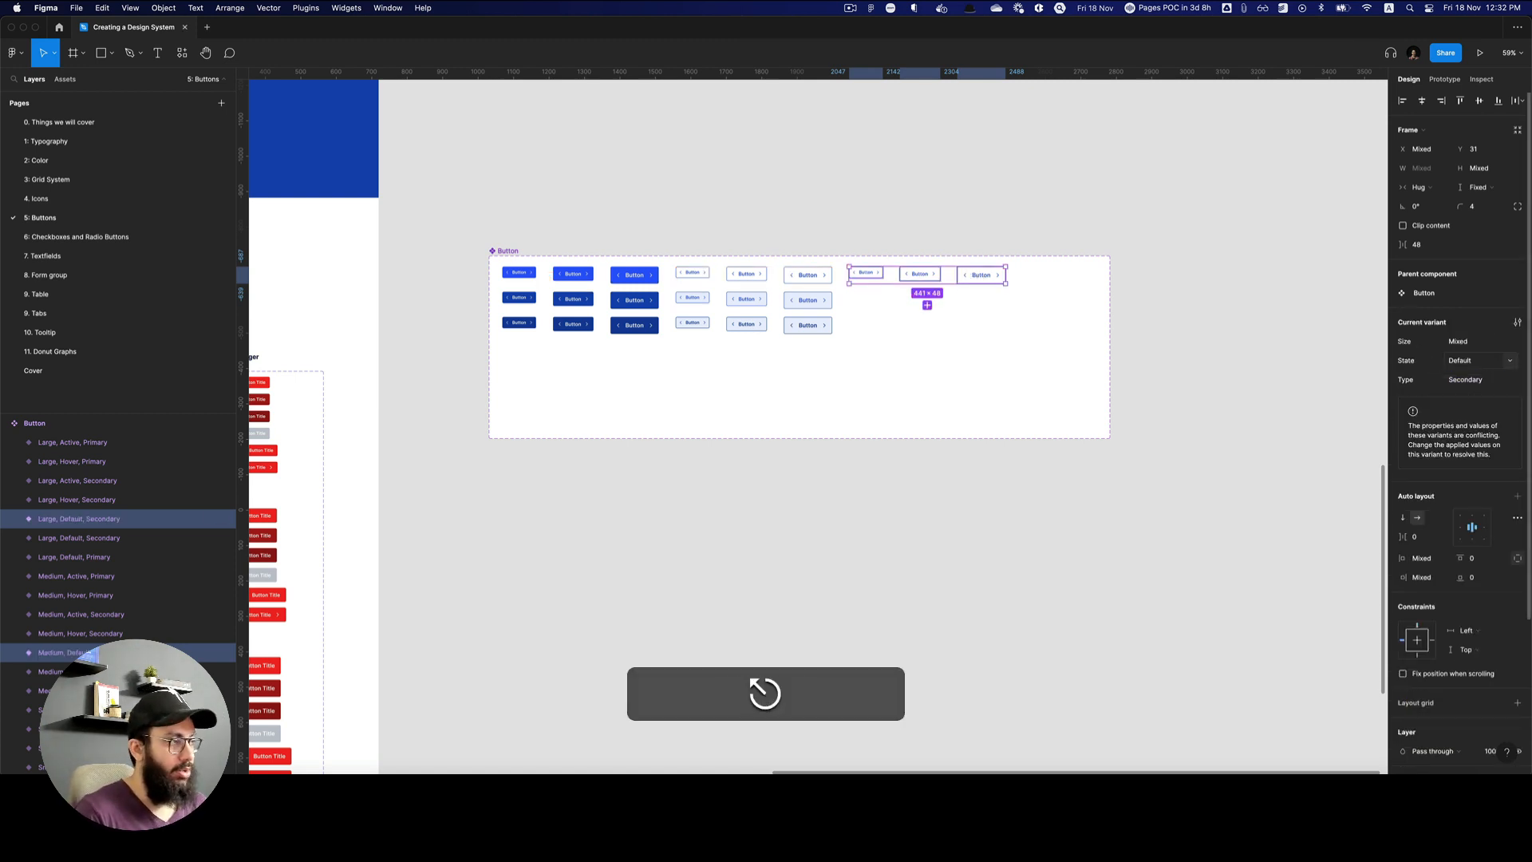
# Set the Type of the three duplicated Default variants to Success.
pyautogui.click(1466, 382)
pyautogui.write('S')
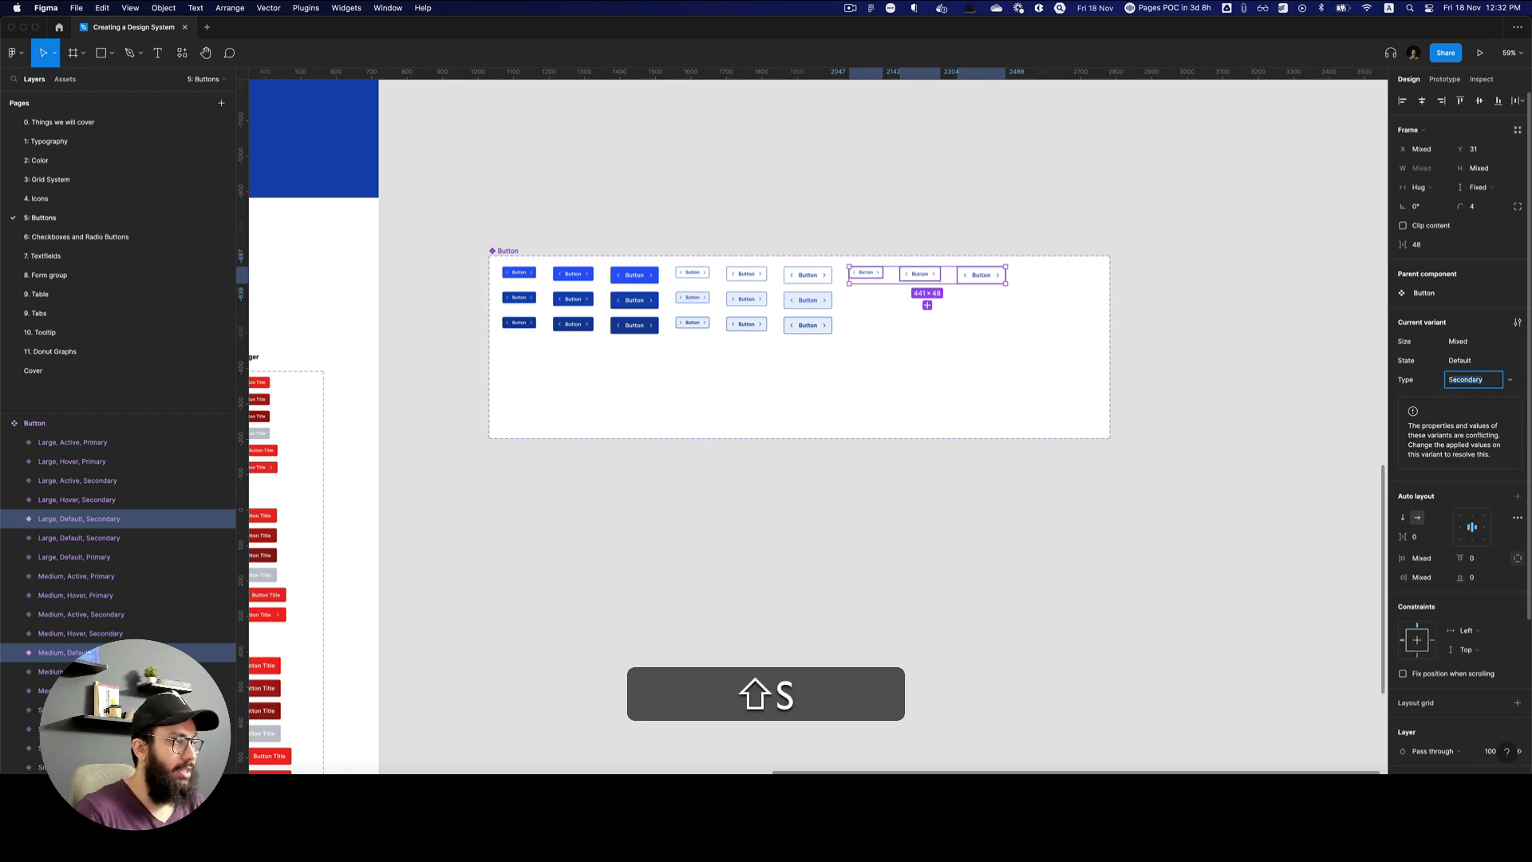
pyautogui.write('ucc')
pyautogui.press('Return')
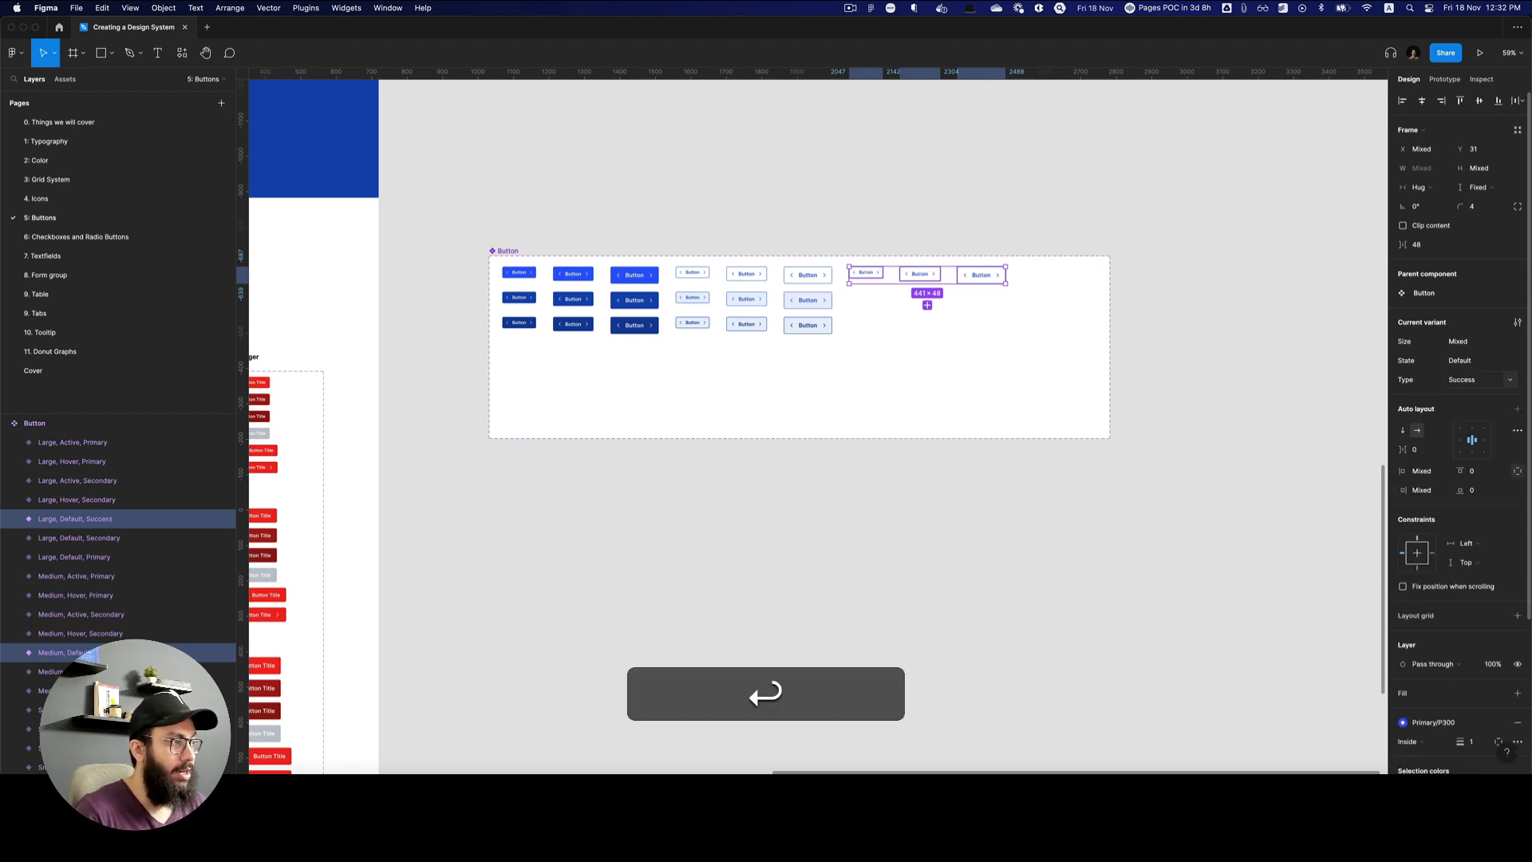
# Reorder the Button component set's properties so that Type comes first, above Size and State.
pyautogui.click(509, 251)
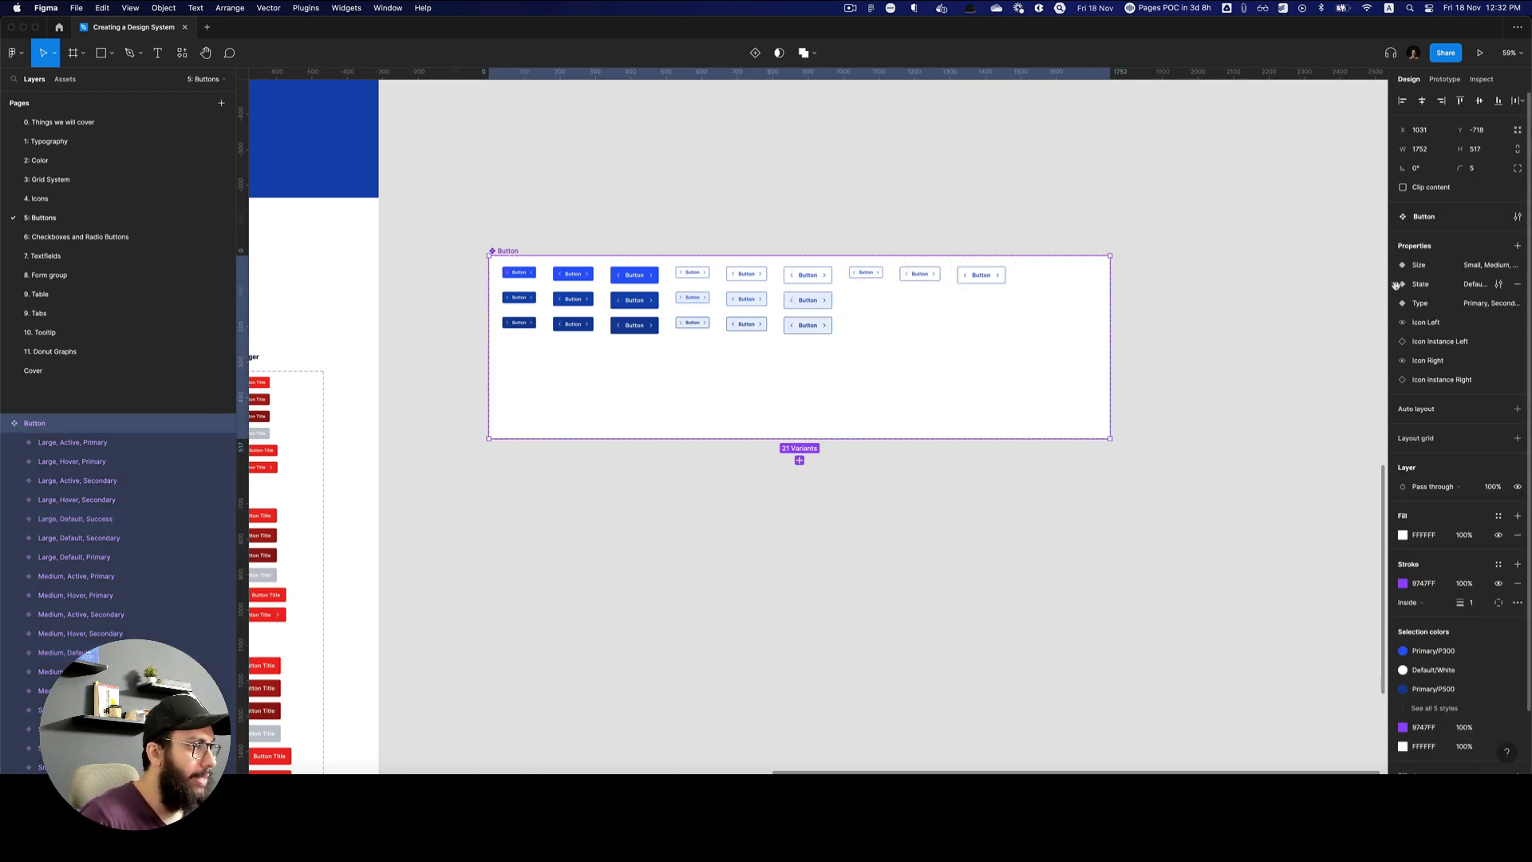
pyautogui.moveTo(1395, 295); pyautogui.dragTo(1396, 257)
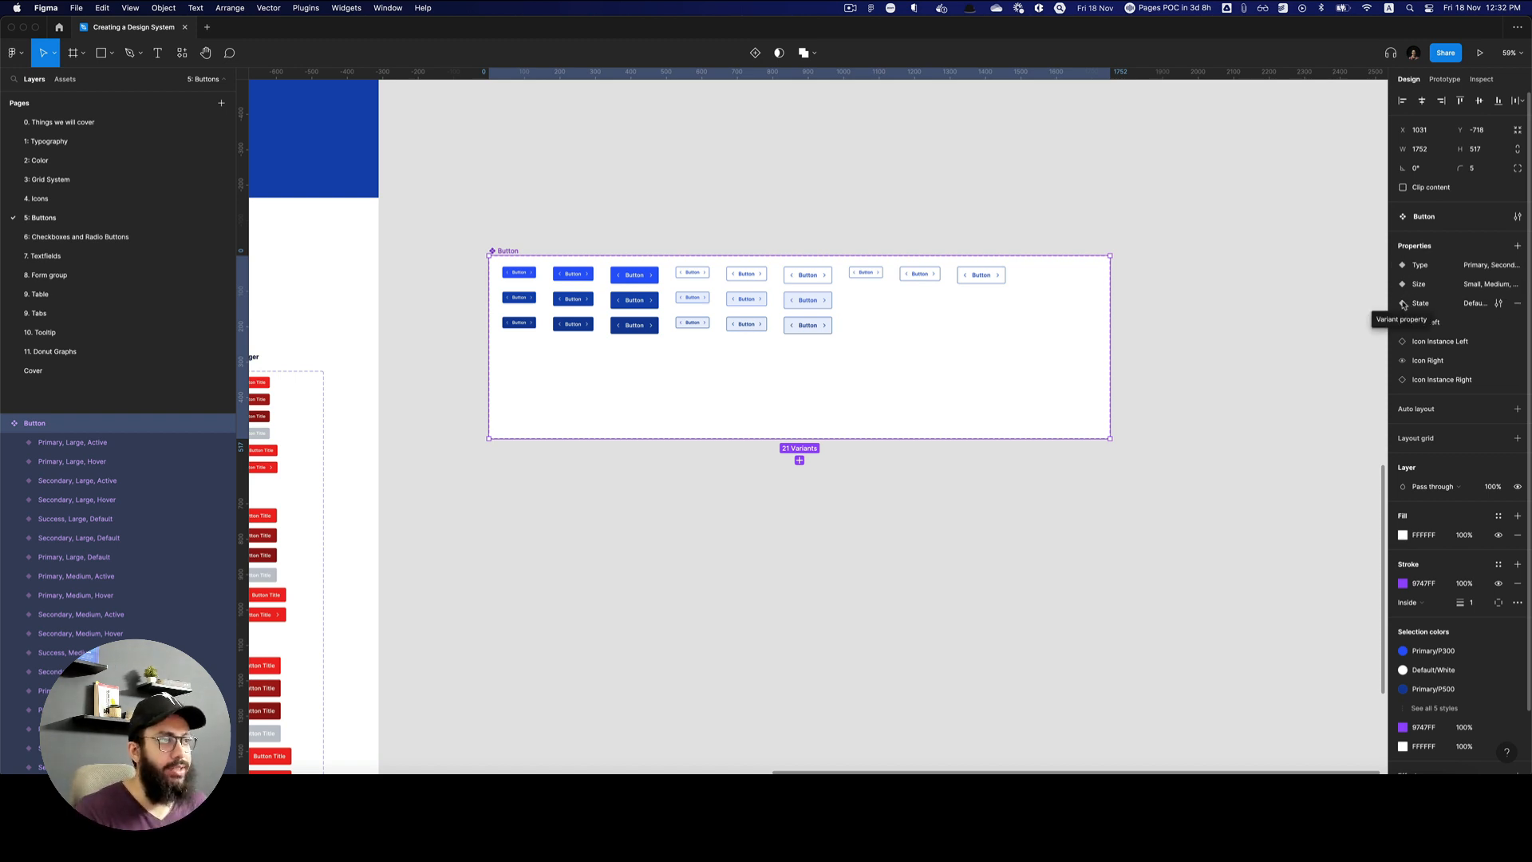
# Delete the three outlined Success Default variants from the Button component set.
pyautogui.click(950, 247)
pyautogui.press('z')
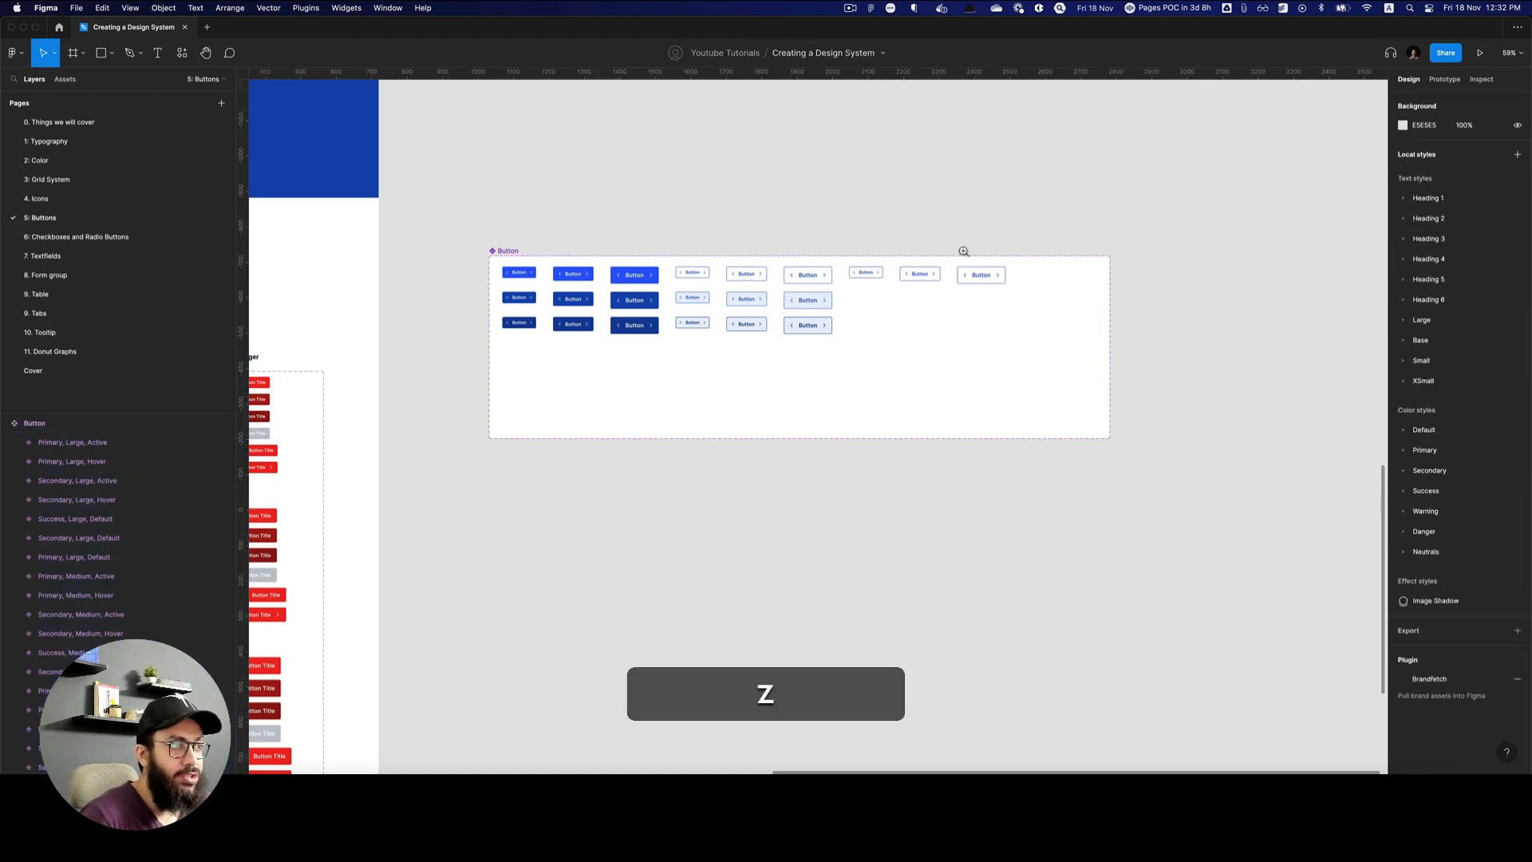
pyautogui.click(961, 252)
pyautogui.moveTo(1071, 340); pyautogui.dragTo(763, 281)
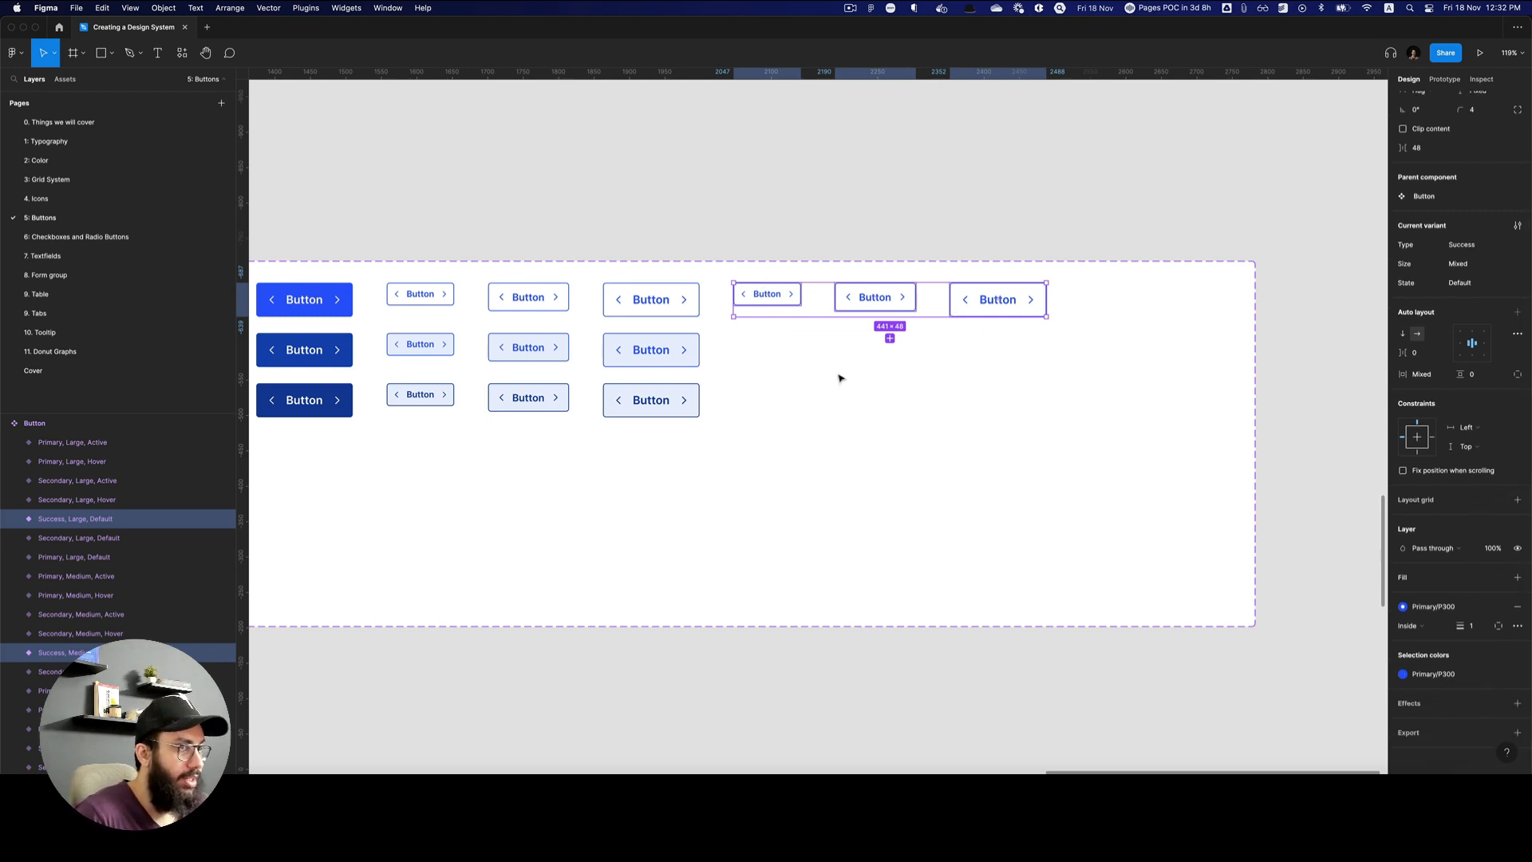
pyautogui.press('super+x')
# Duplicate the Small, Medium and Large Default Primary variants into the empty space beside the Secondary ones in the same row.
pyautogui.moveTo(736, 345); pyautogui.dragTo(892, 346)
pyautogui.press('v')
pyautogui.moveTo(430, 295); pyautogui.dragTo(727, 297)
pyautogui.press('v')
pyautogui.click(725, 296)
pyautogui.keyDown('shift'); pyautogui.click(634, 299); pyautogui.keyUp('shift')
pyautogui.keyDown('shift'); pyautogui.click(528, 298); pyautogui.keyUp('shift')
pyautogui.moveTo(528, 297); pyautogui.dragTo(938, 348)
pyautogui.click(1070, 379)
pyautogui.press('super+z')
pyautogui.press('space')
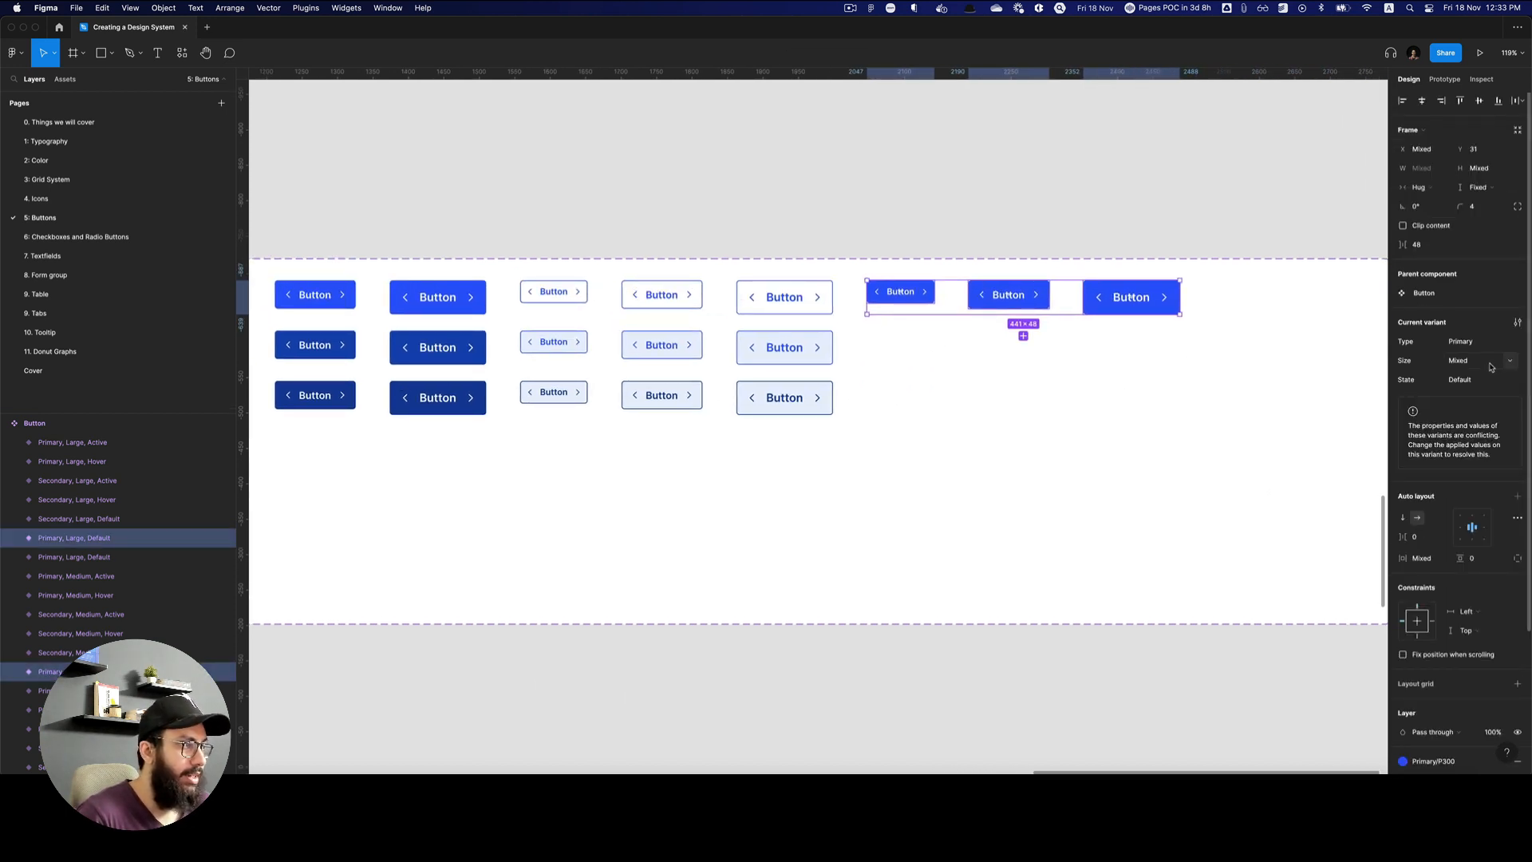
# Set the Type of the three duplicated Primary variants to Success.
pyautogui.hotkey('shift', 's')
pyautogui.press('Escape')
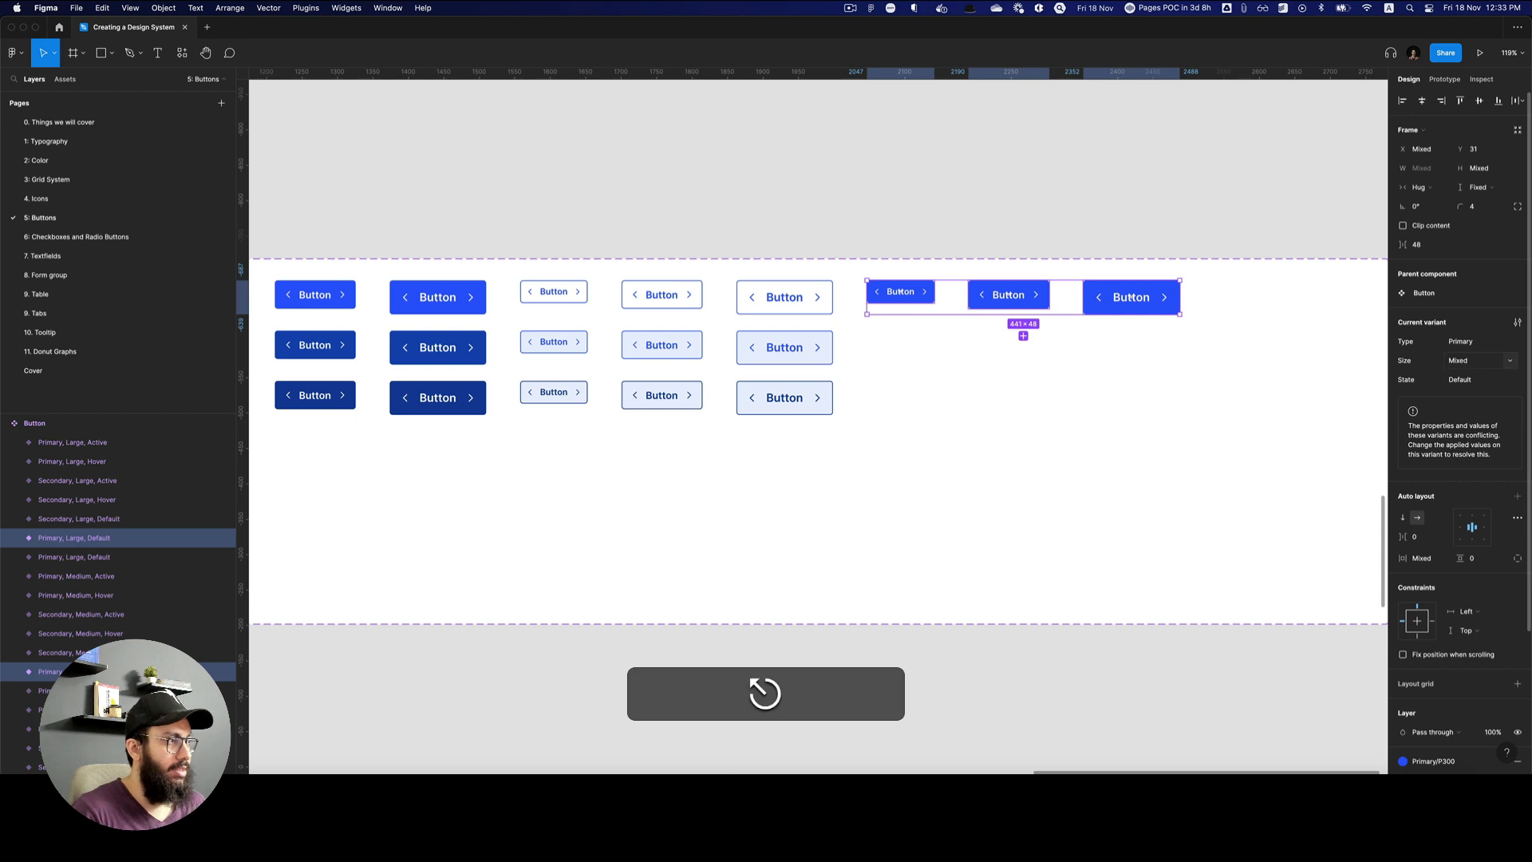
pyautogui.click(1477, 341)
pyautogui.write('Success')
pyautogui.press('Return')
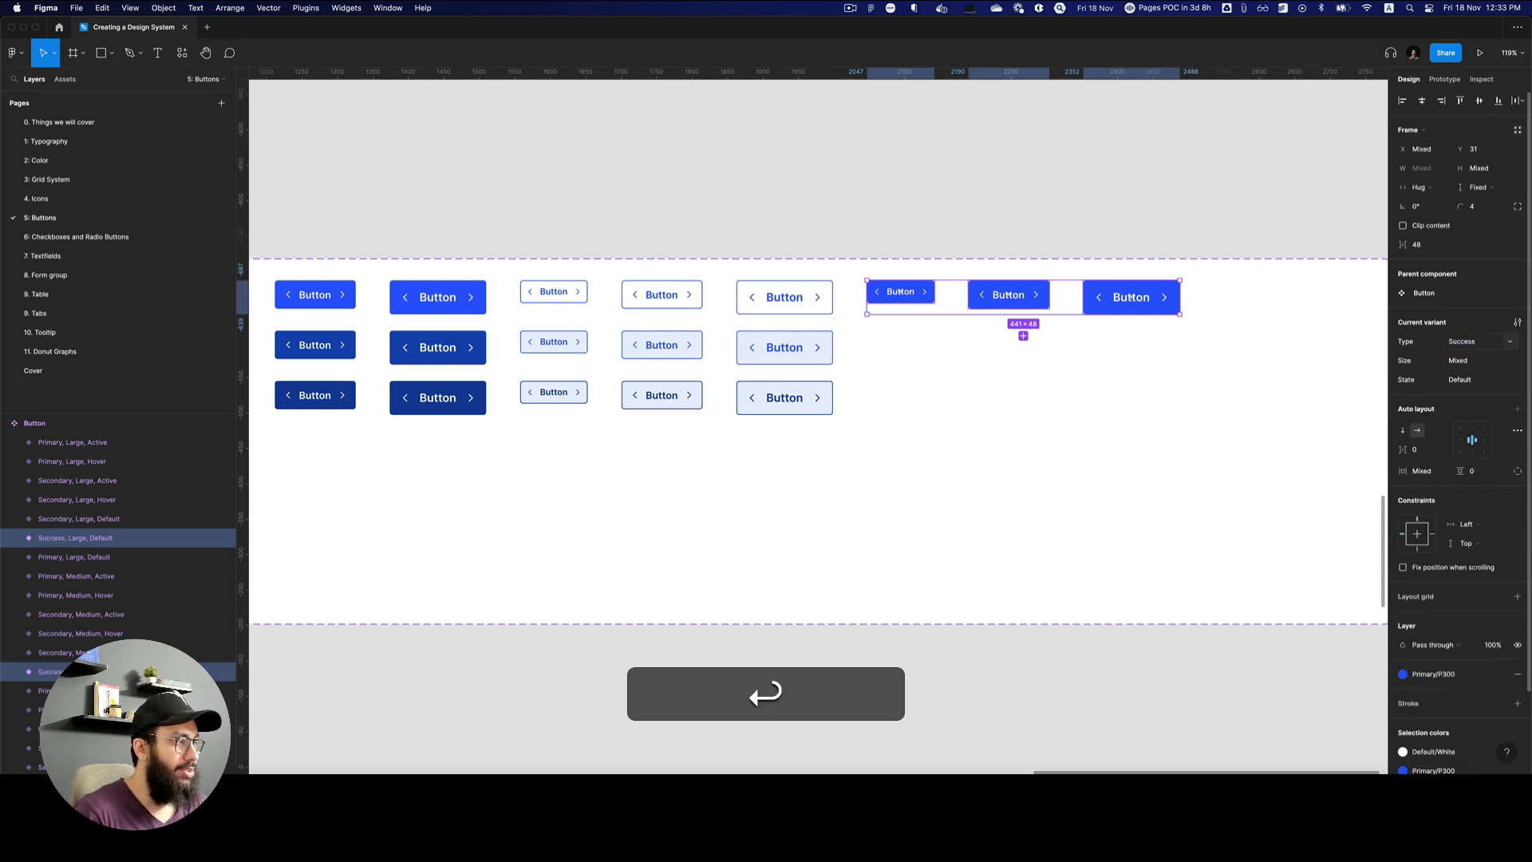
# Apply the Success/S300 color style as the fill of the three Default Success variants.
pyautogui.scroll(-3, 1439, 546)
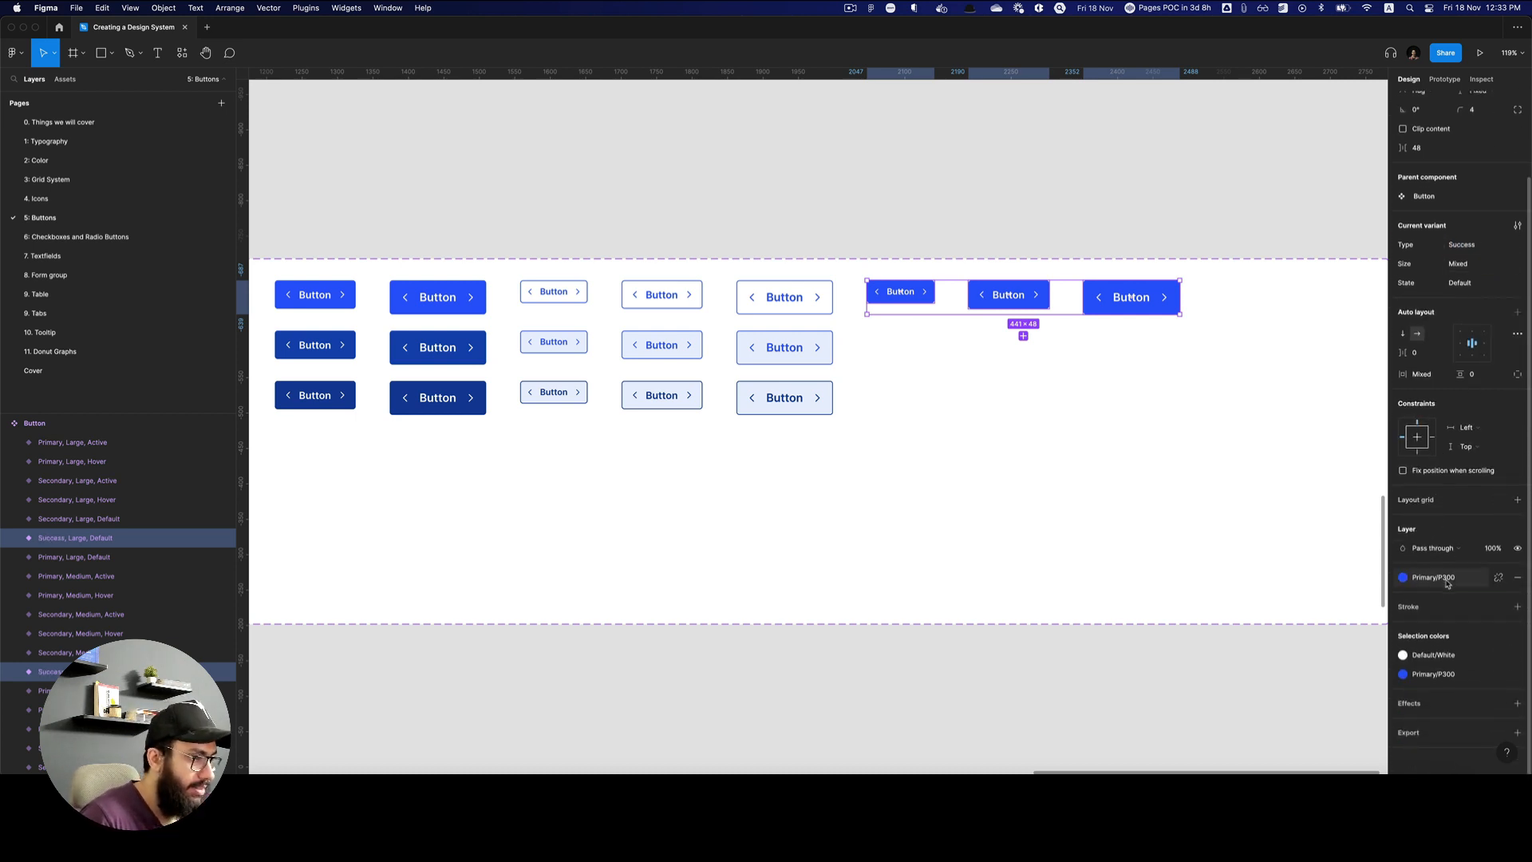
pyautogui.click(1448, 578)
pyautogui.scroll(-5, 1447, 604)
pyautogui.scroll(-2, 1440, 639)
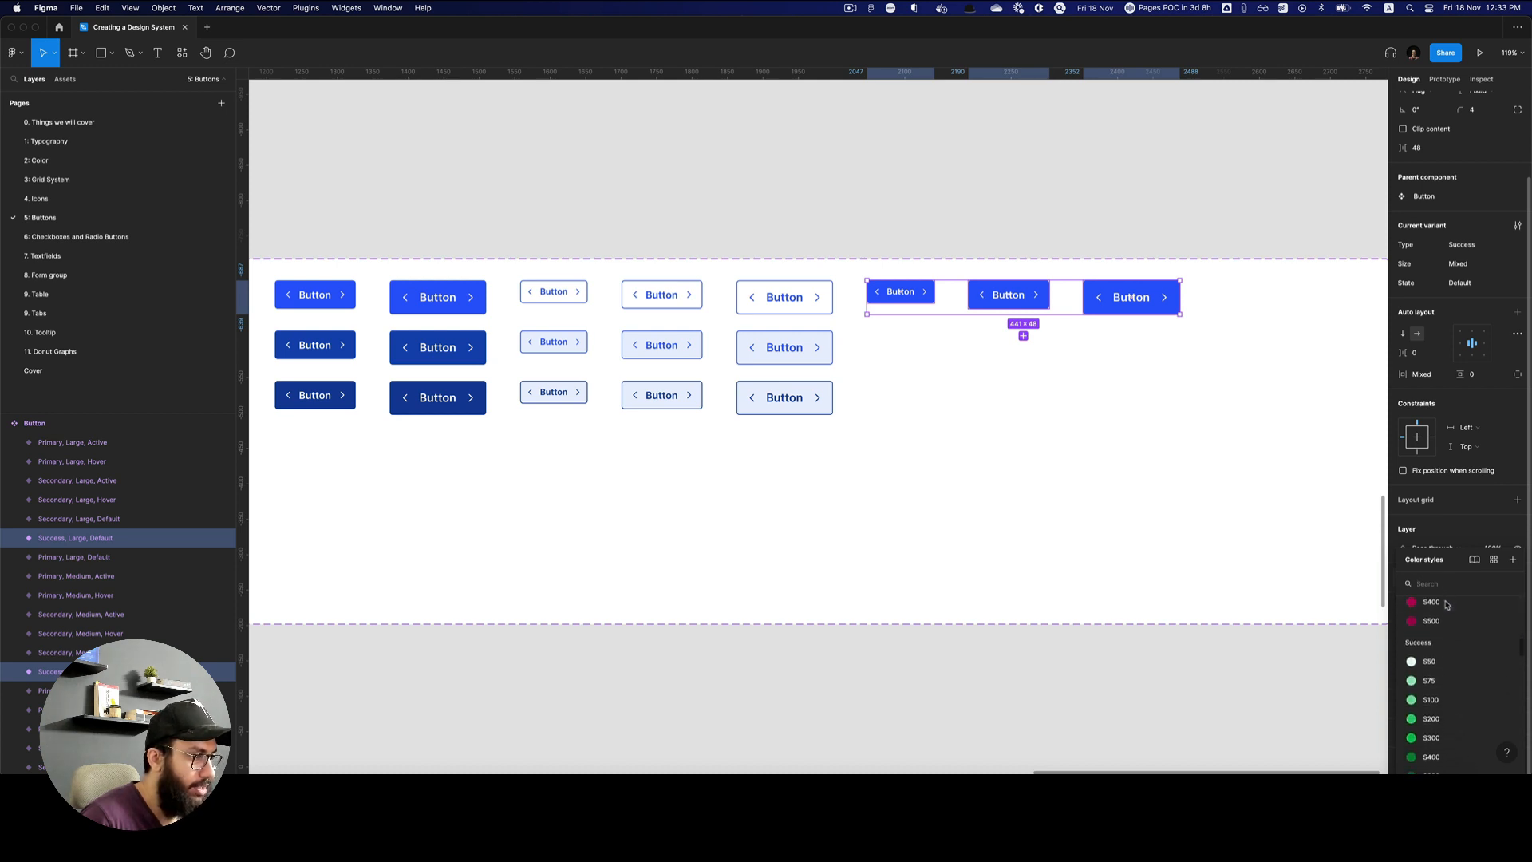
pyautogui.click(1428, 702)
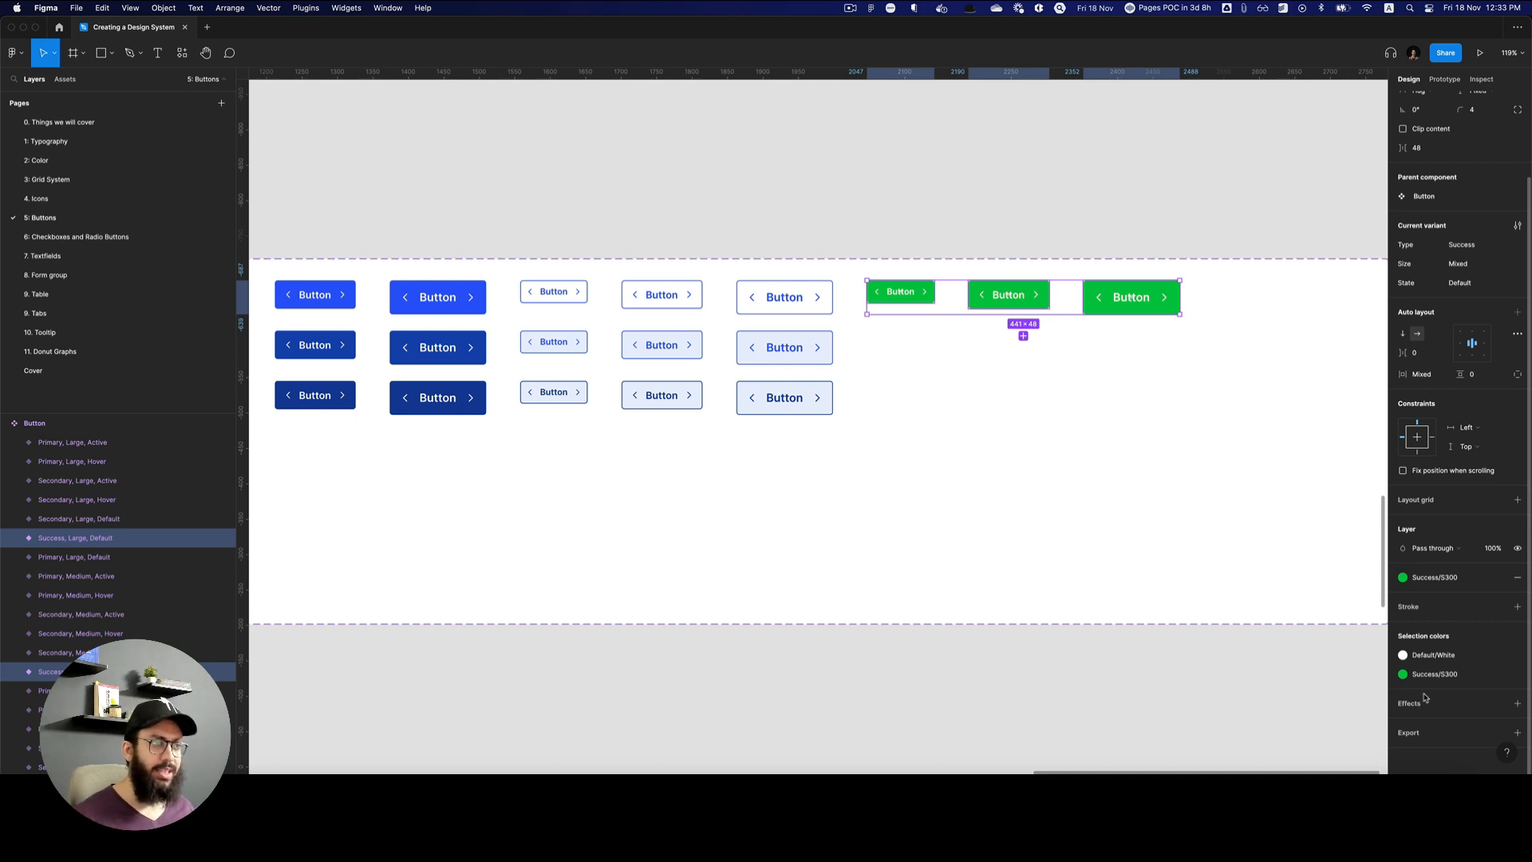
pyautogui.click(1113, 169)
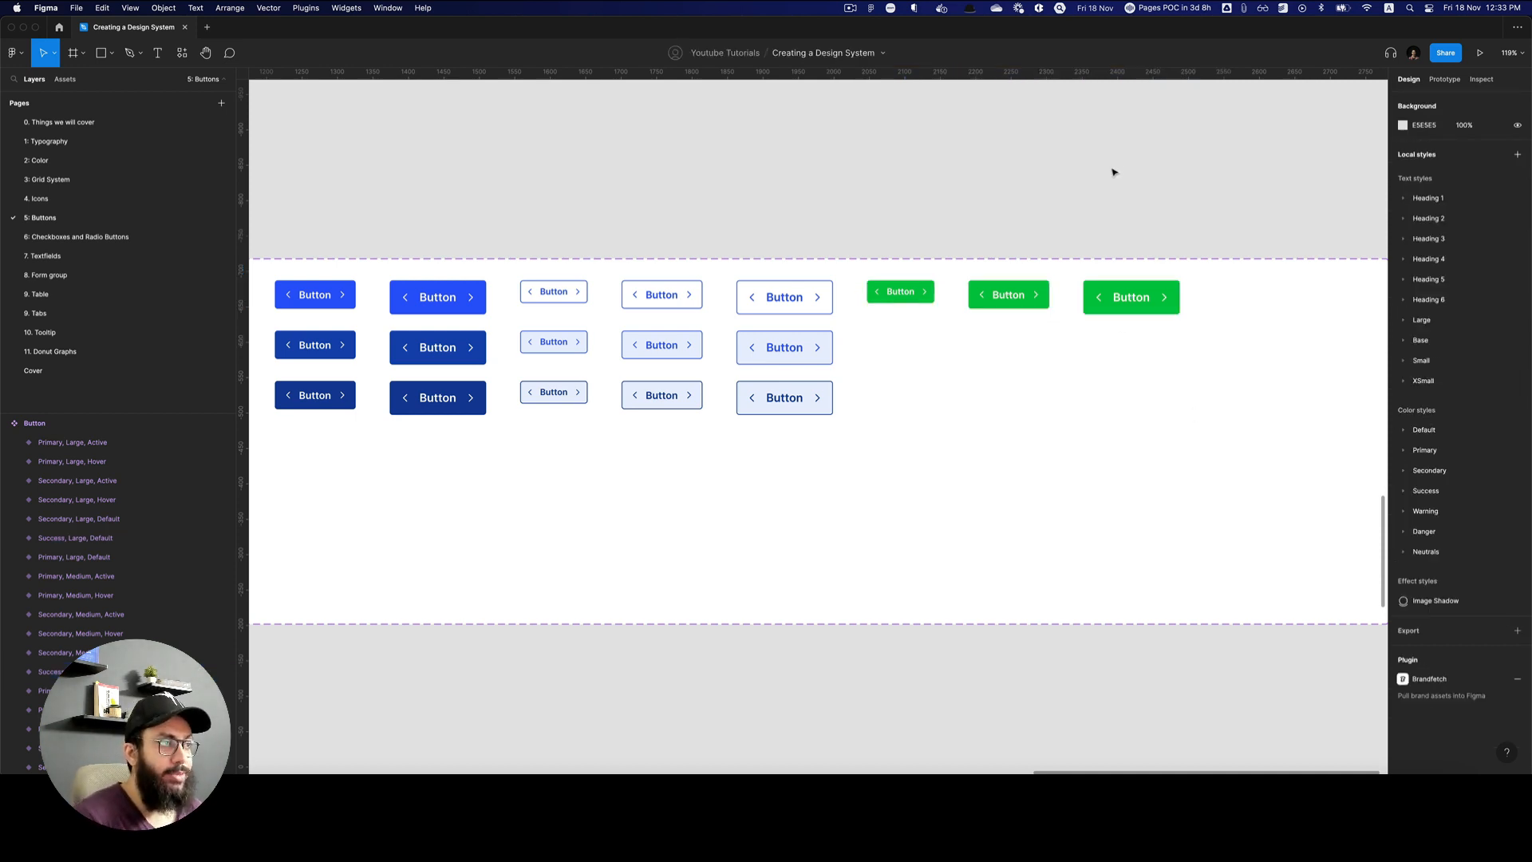
# Check the Success shades on the 2: Color page and return to the 5: Buttons page.
pyautogui.click(71, 160)
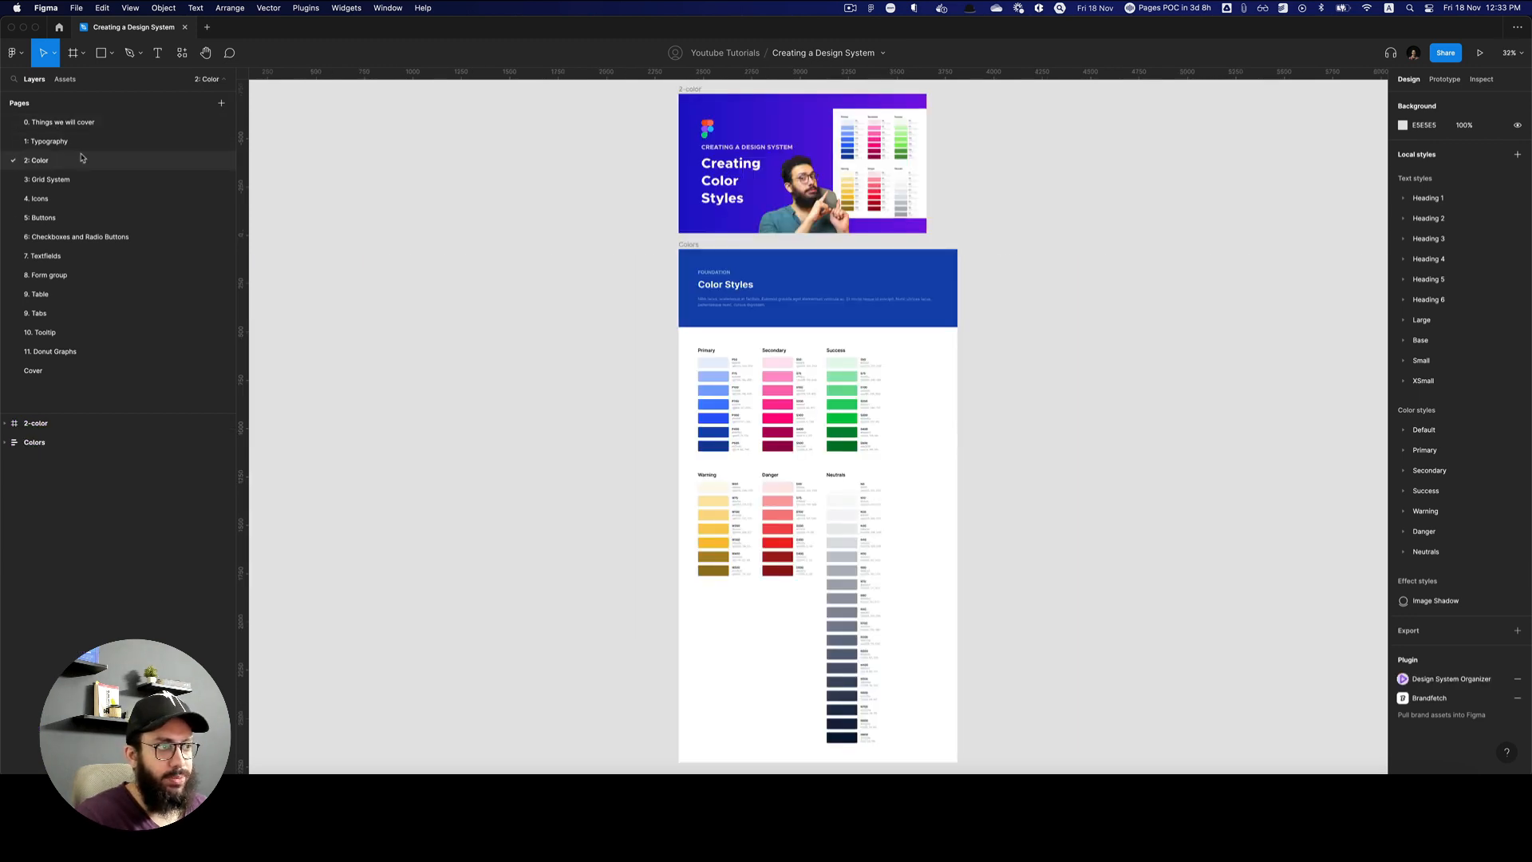
pyautogui.press('z')
pyautogui.click(873, 438)
pyautogui.click(873, 438)
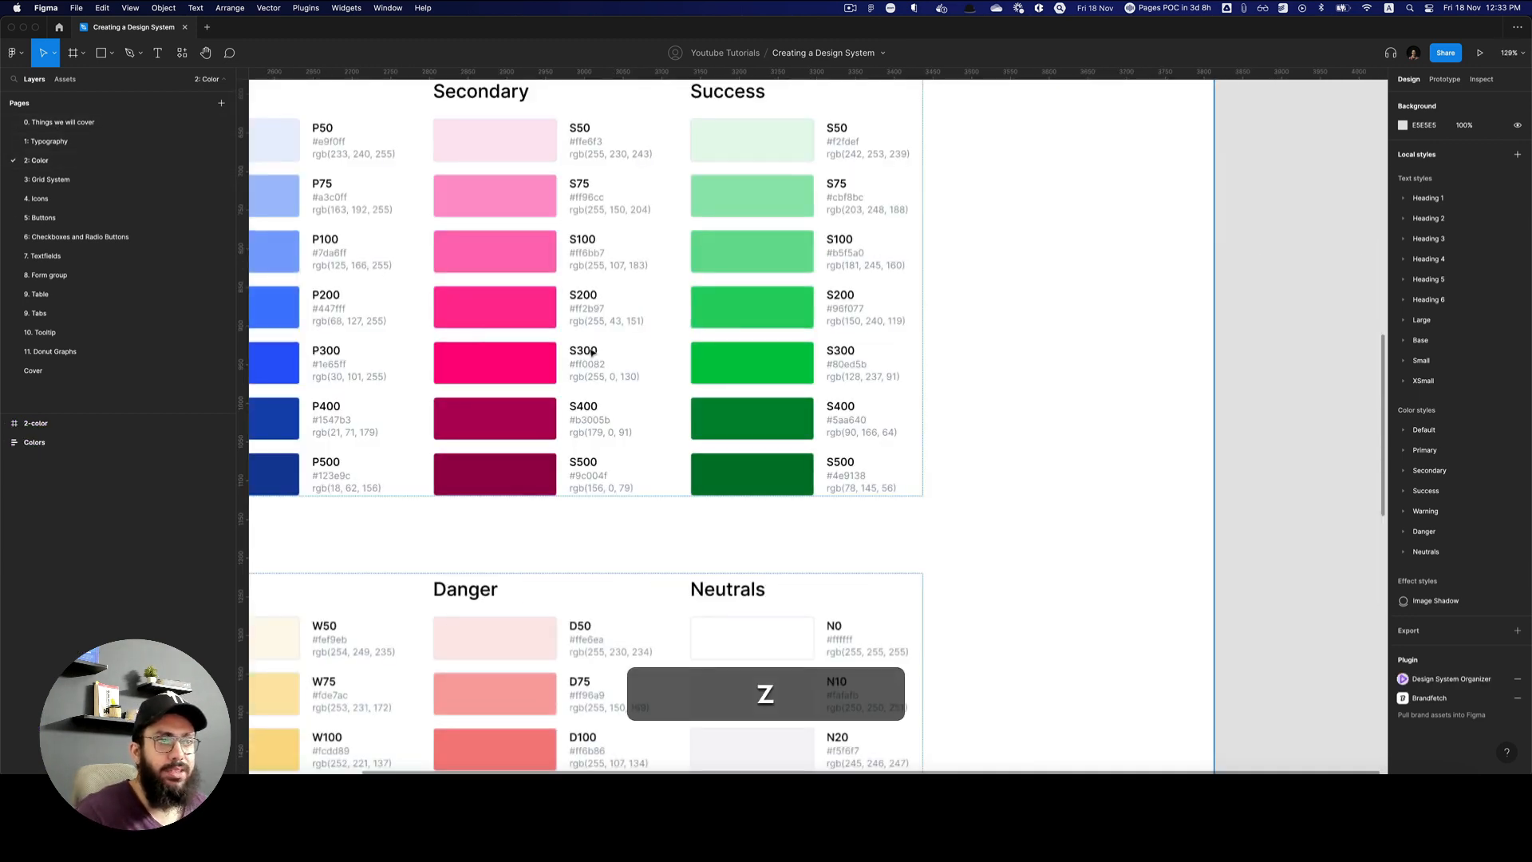
pyautogui.click(90, 217)
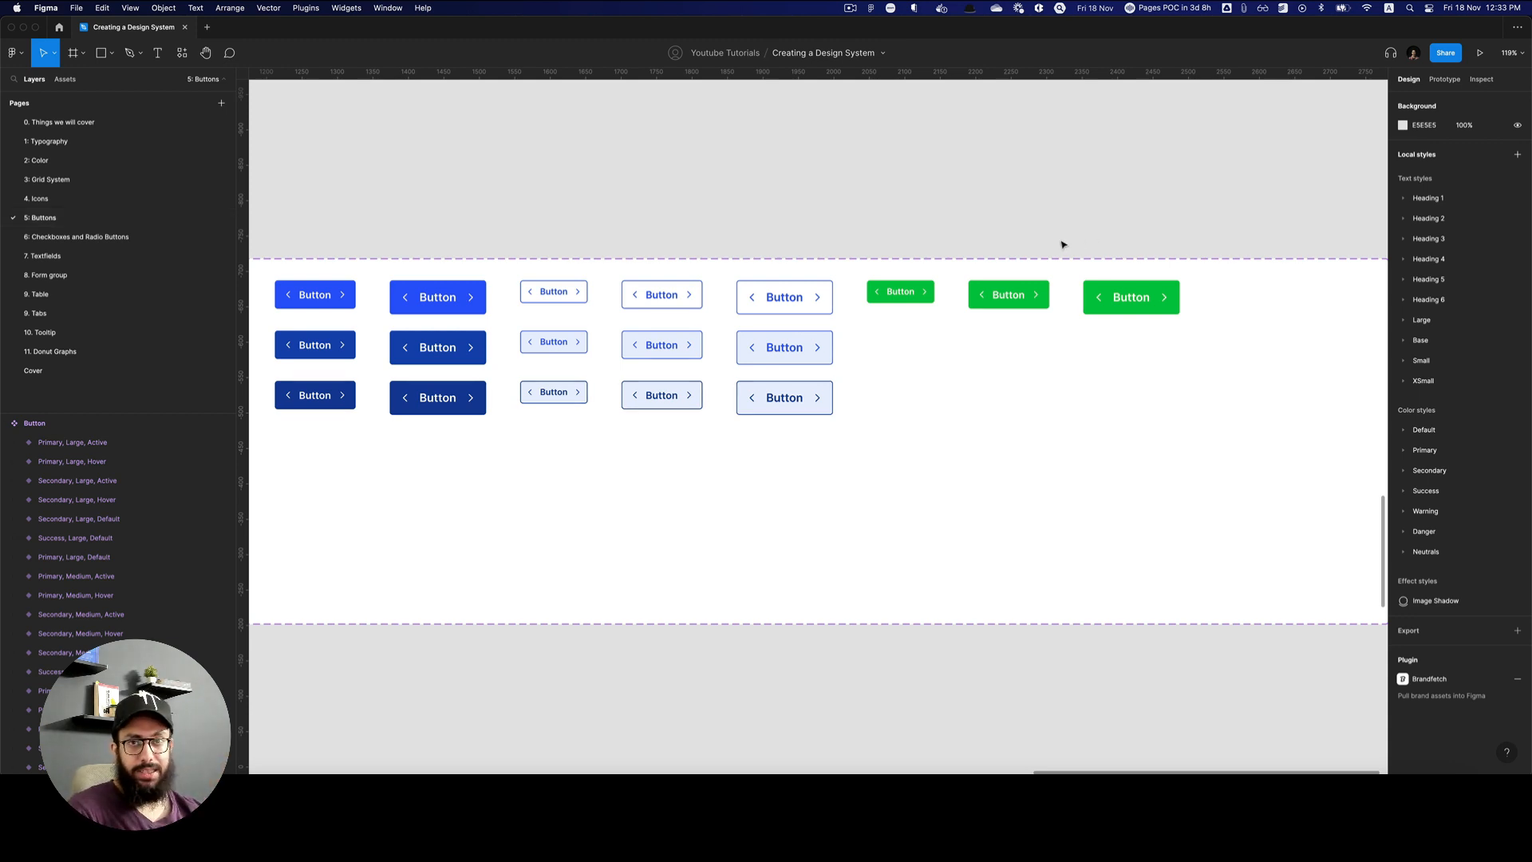
pyautogui.hscroll(1, 1061, 244)
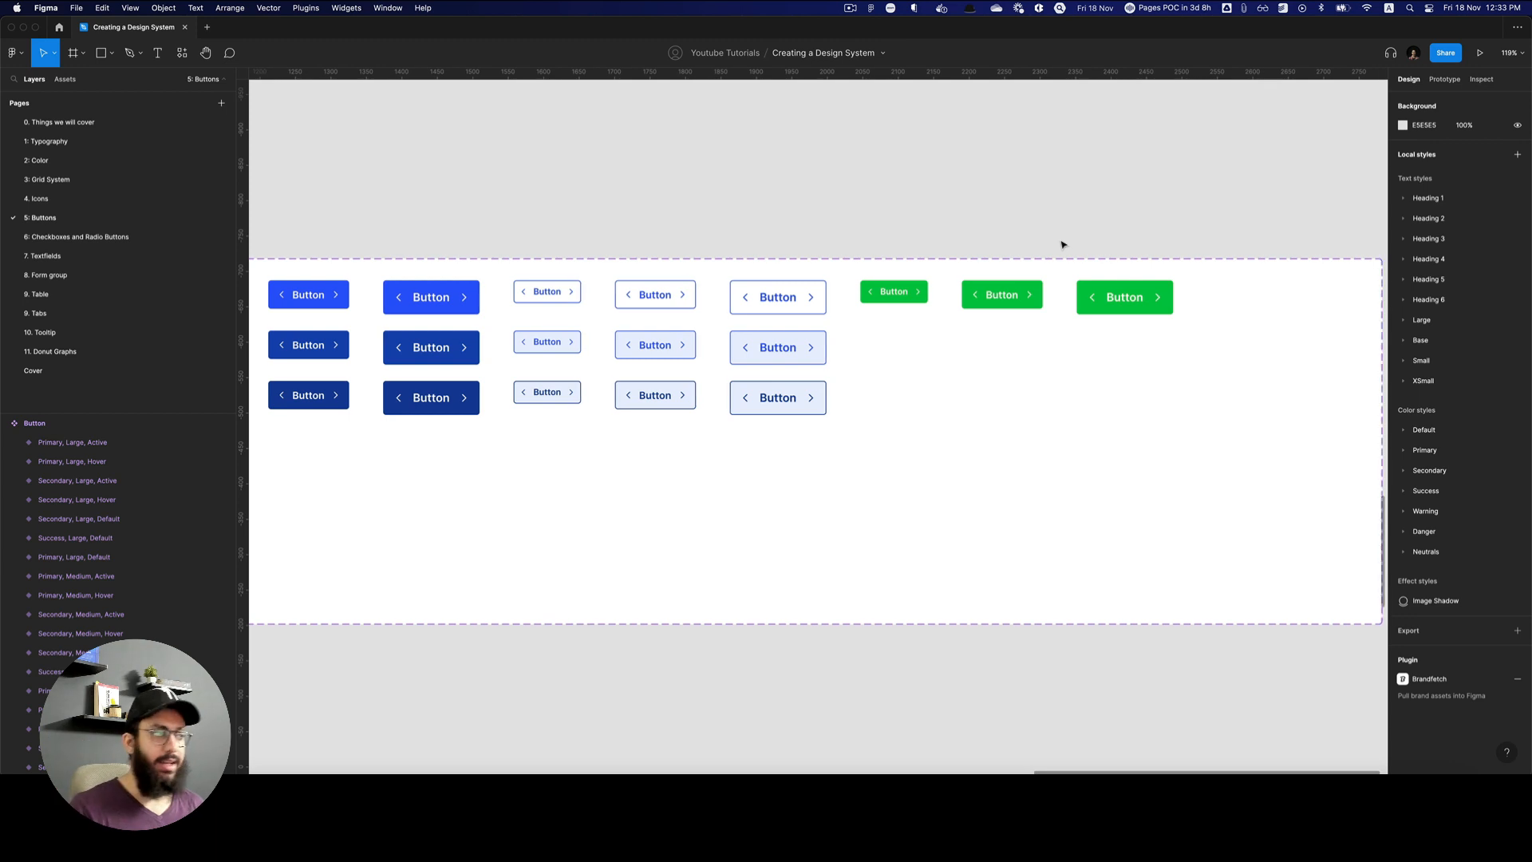
# Duplicate the three Default Success variants directly below themselves and set the copies' State to Hover.
pyautogui.click(1161, 309)
pyautogui.keyDown('shift'); pyautogui.click(981, 301); pyautogui.keyUp('shift')
pyautogui.keyDown('shift'); pyautogui.click(893, 301); pyautogui.keyUp('shift')
pyautogui.moveTo(893, 301); pyautogui.dragTo(884, 351)
pyautogui.click(1472, 378)
pyautogui.write('Hover')
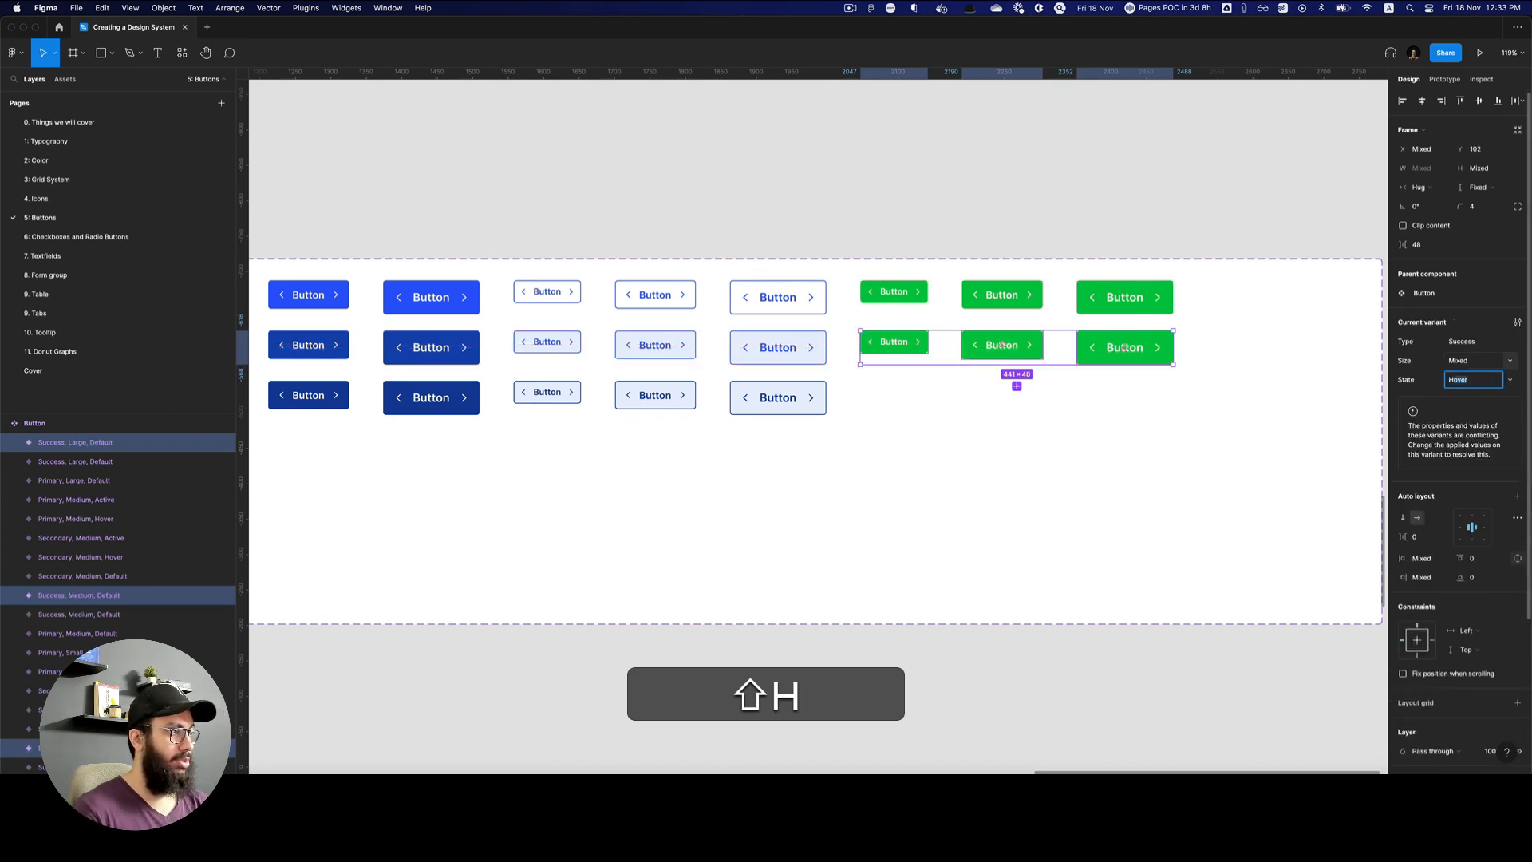
pyautogui.press('Return')
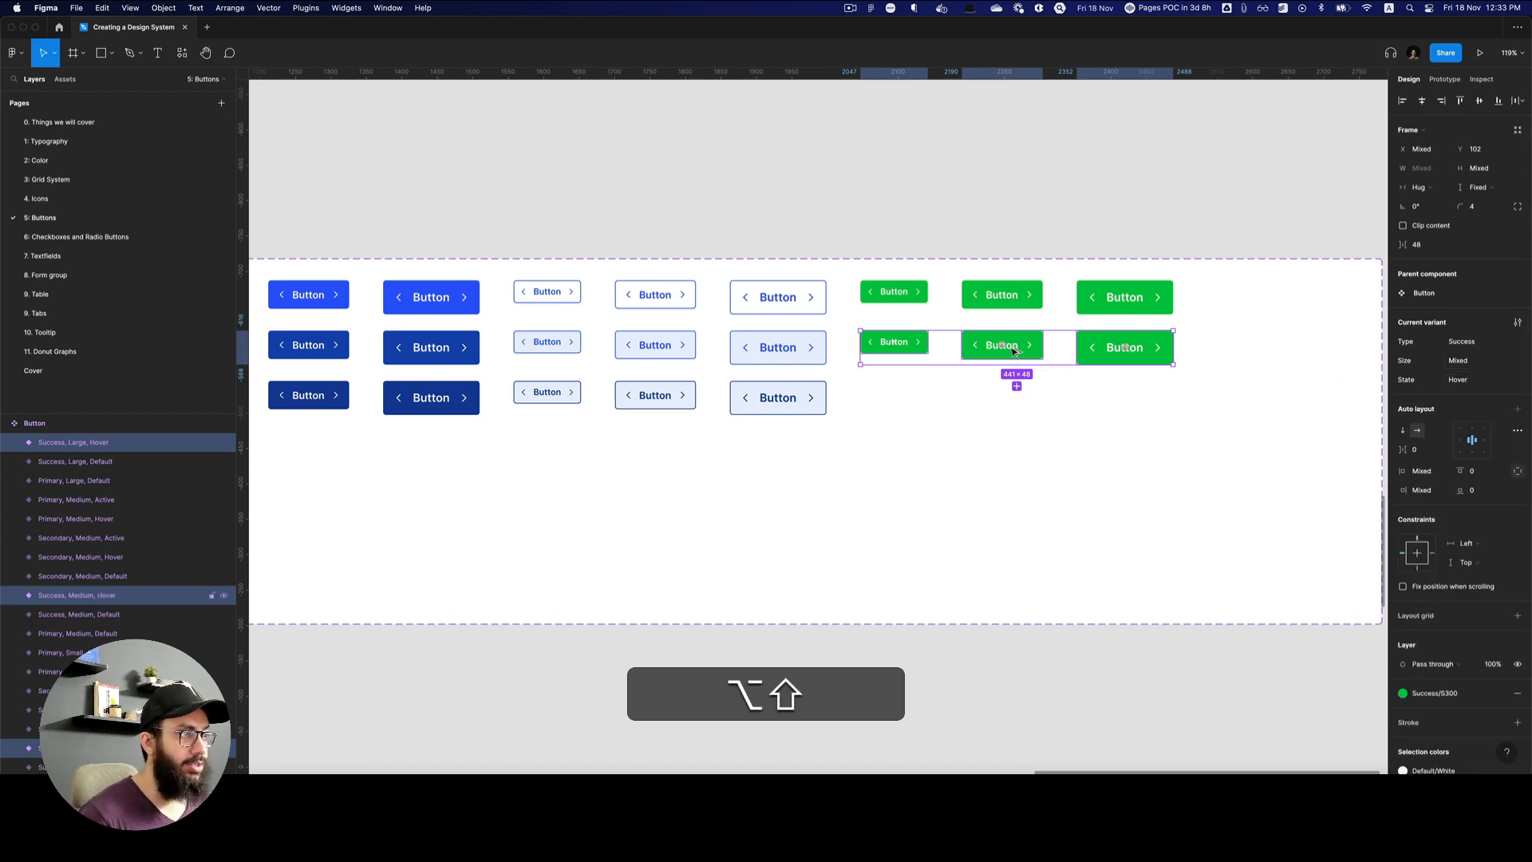
# Duplicate the three Success Hover variants into the row below and set the copies' State to Active.
pyautogui.moveTo(1012, 351); pyautogui.dragTo(1007, 402)
pyautogui.click(1462, 379)
pyautogui.write('Active')
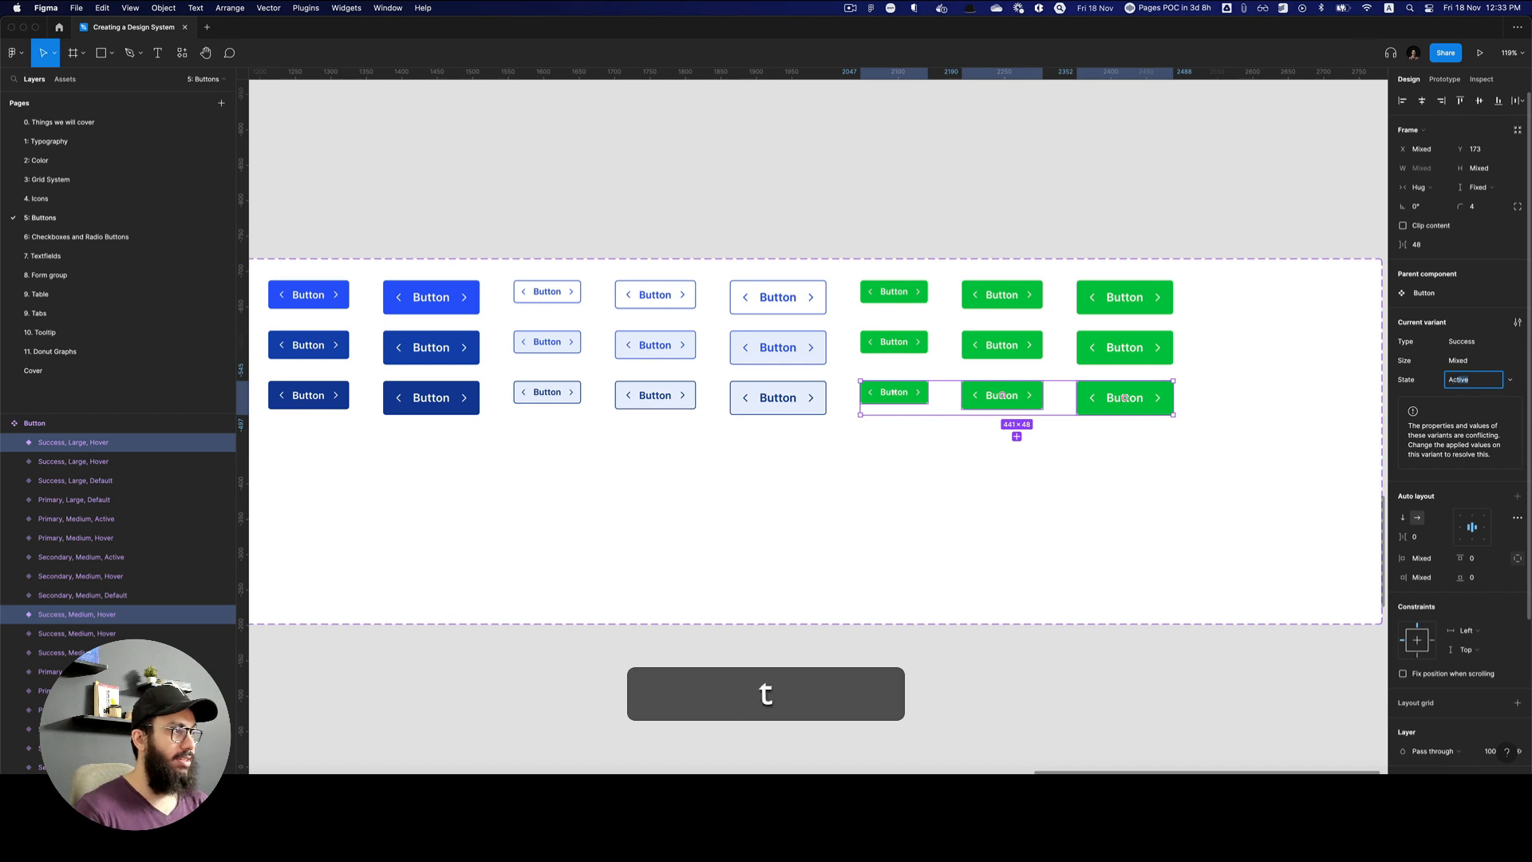
pyautogui.press('Return')
# Recolor the Active Success variants with Success/S500 and the Hover Success variants with Success/S400.
pyautogui.scroll(-2, 1492, 583)
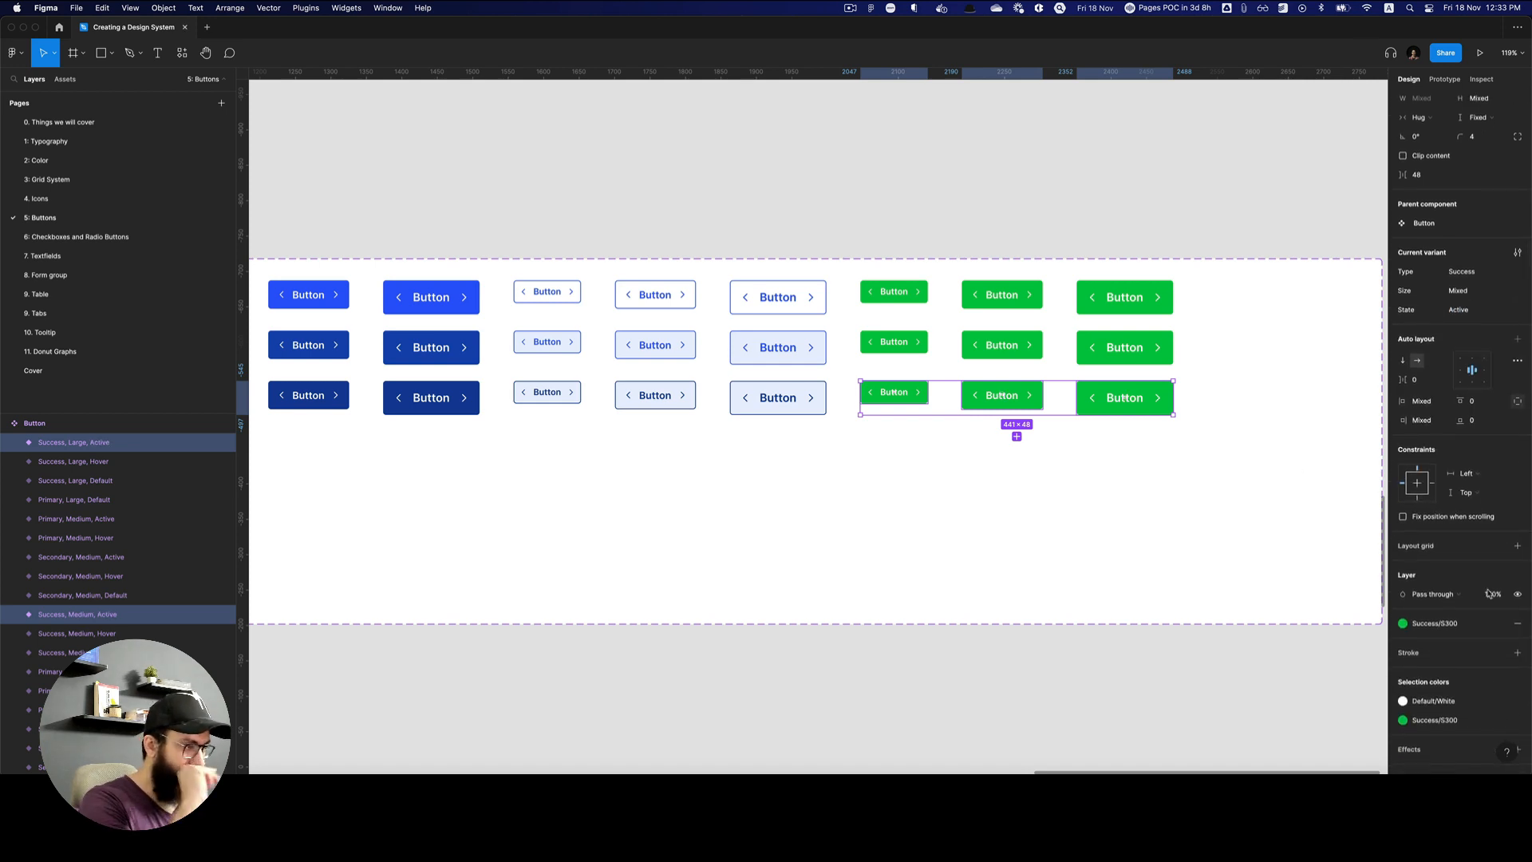
pyautogui.click(1438, 719)
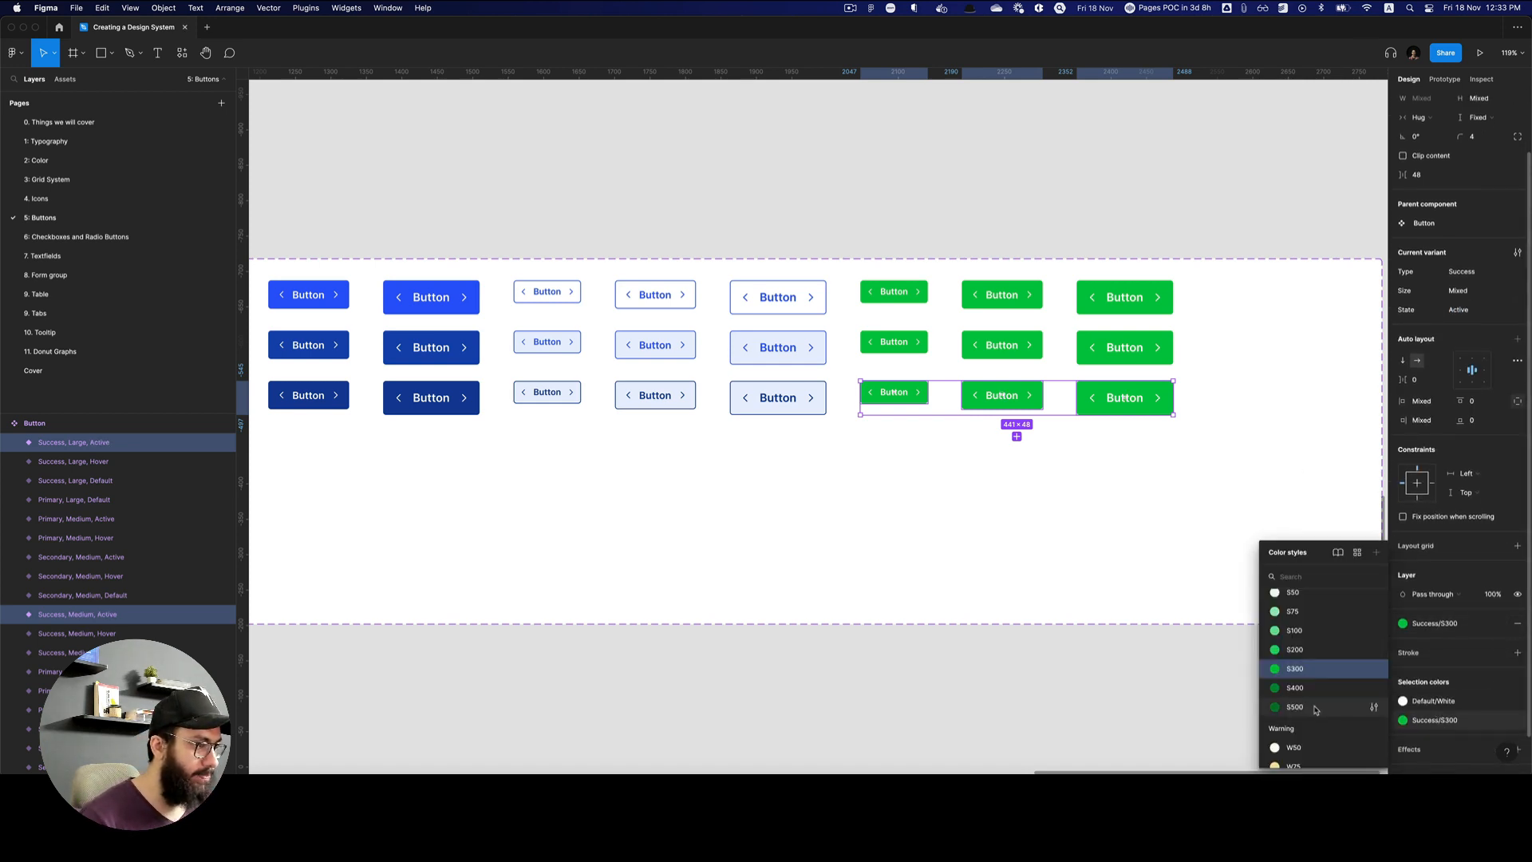
pyautogui.click(1280, 612)
pyautogui.moveTo(1208, 379); pyautogui.dragTo(858, 324)
pyautogui.click(1433, 671)
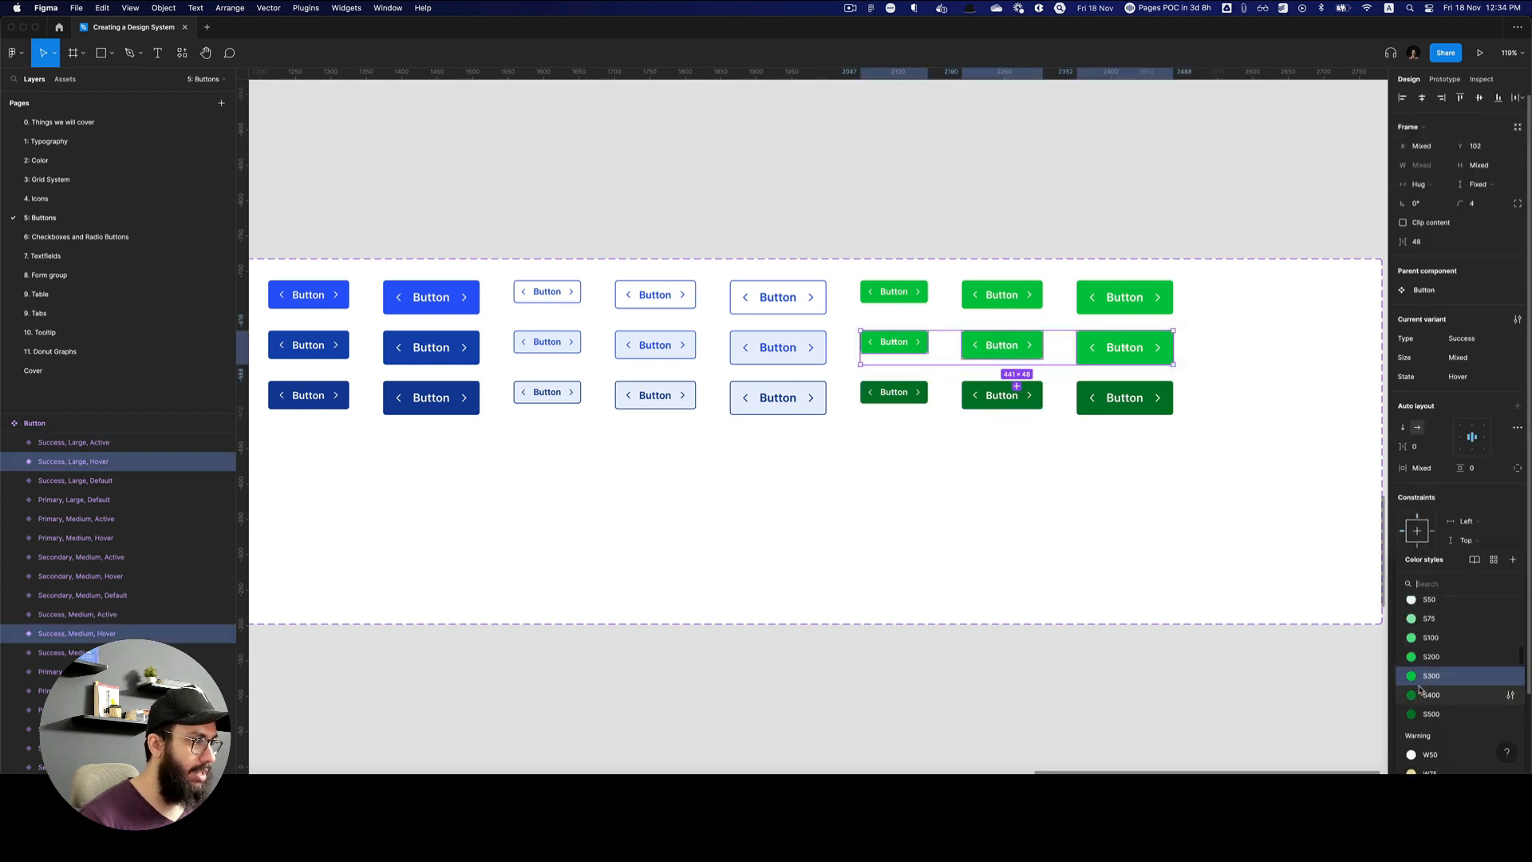
pyautogui.click(1421, 694)
pyautogui.click(1233, 539)
# Widen the Button component set to 2517 to make room for another group of variants beside the Success ones.
pyautogui.press('space')
pyautogui.moveTo(1224, 502); pyautogui.dragTo(940, 488)
pyautogui.press('v')
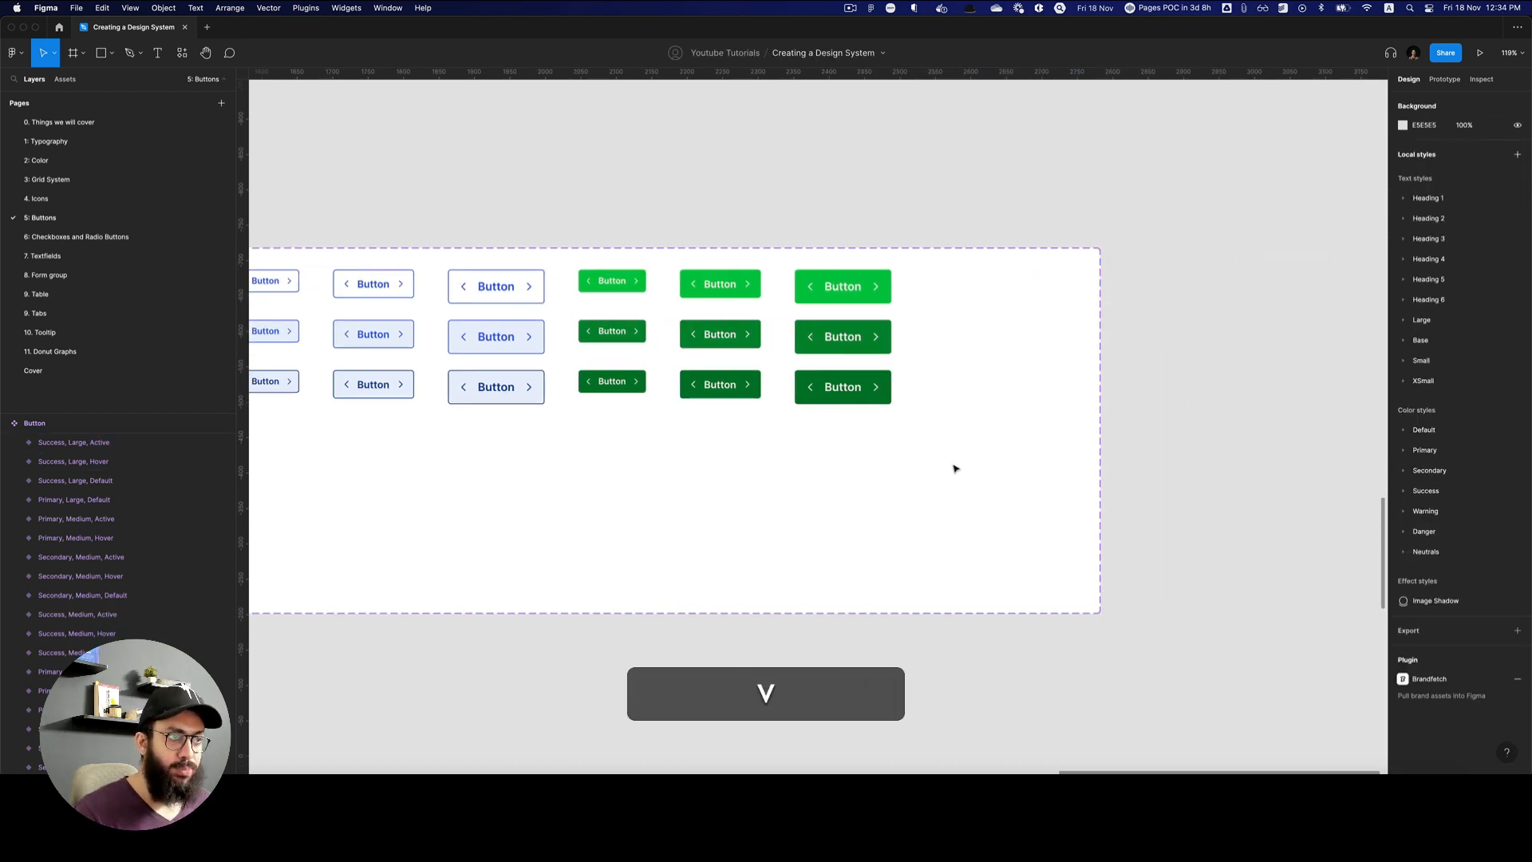
pyautogui.hotkey('alt', 'z')
pyautogui.keyDown('alt'); pyautogui.click(944, 428); pyautogui.keyUp('alt')
pyautogui.hotkey('alt', 'space')
pyautogui.click(415, 331)
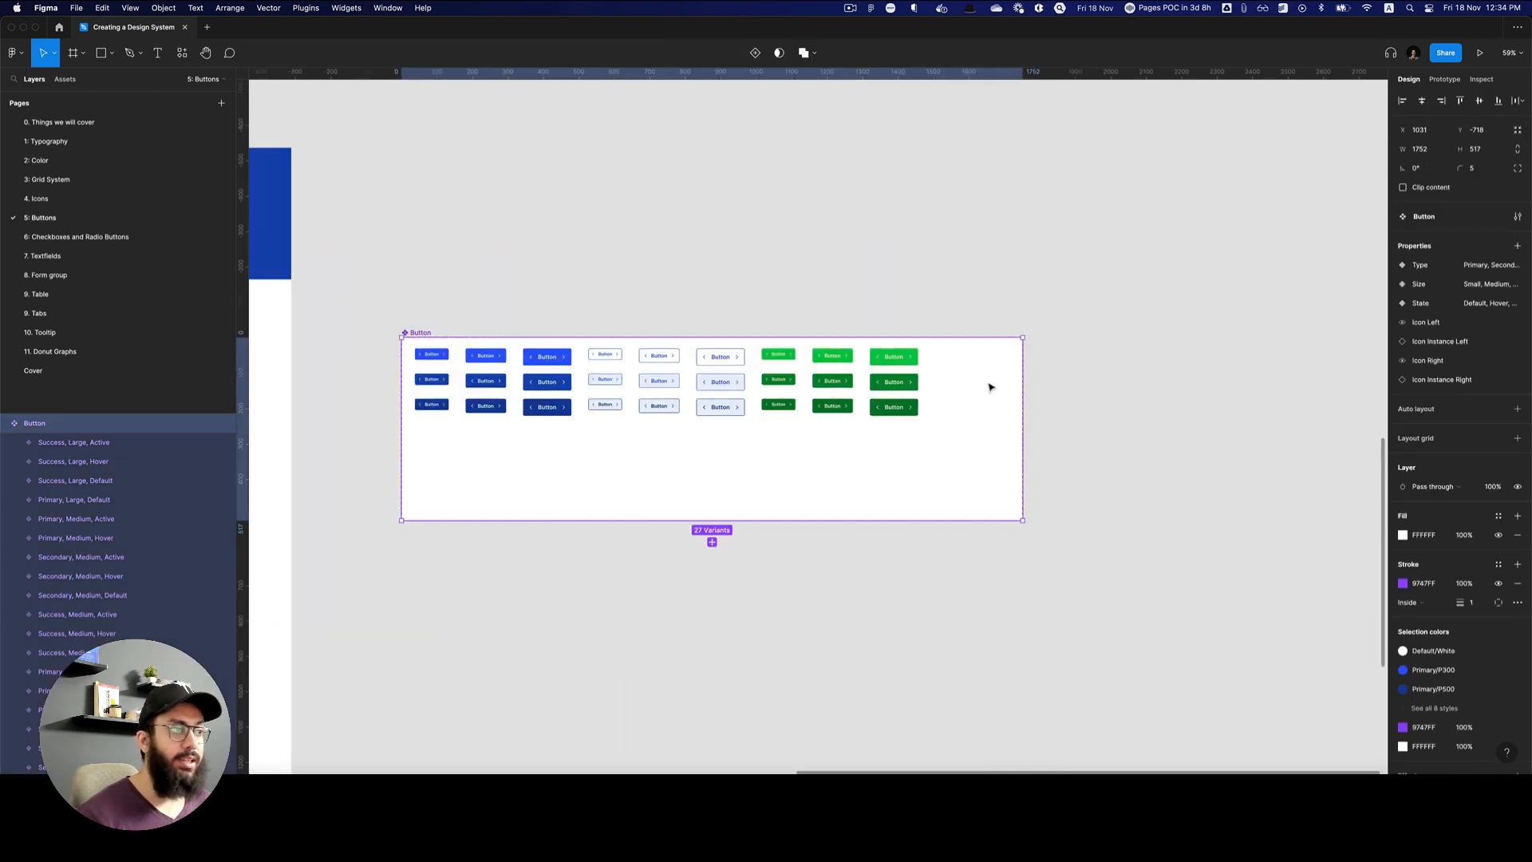
pyautogui.moveTo(1019, 413); pyautogui.dragTo(1293, 413)
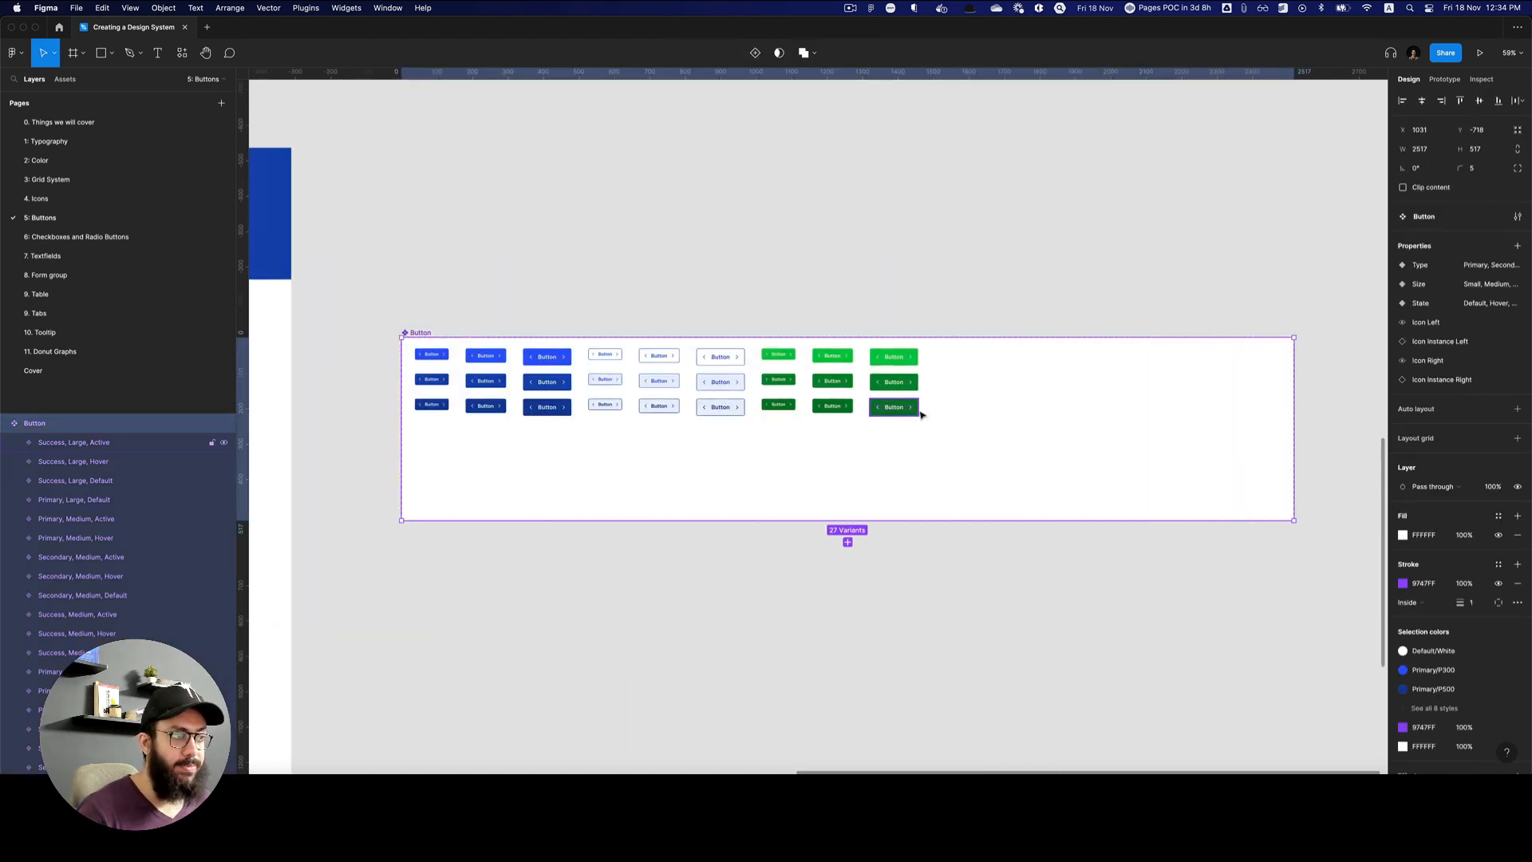
# Duplicate all nine Success variants into the empty space beside them and set the copies' Type to Danger.
pyautogui.press('Escape')
pyautogui.moveTo(944, 442); pyautogui.dragTo(951, 363)
pyautogui.click(1508, 322)
pyautogui.write('Danger')
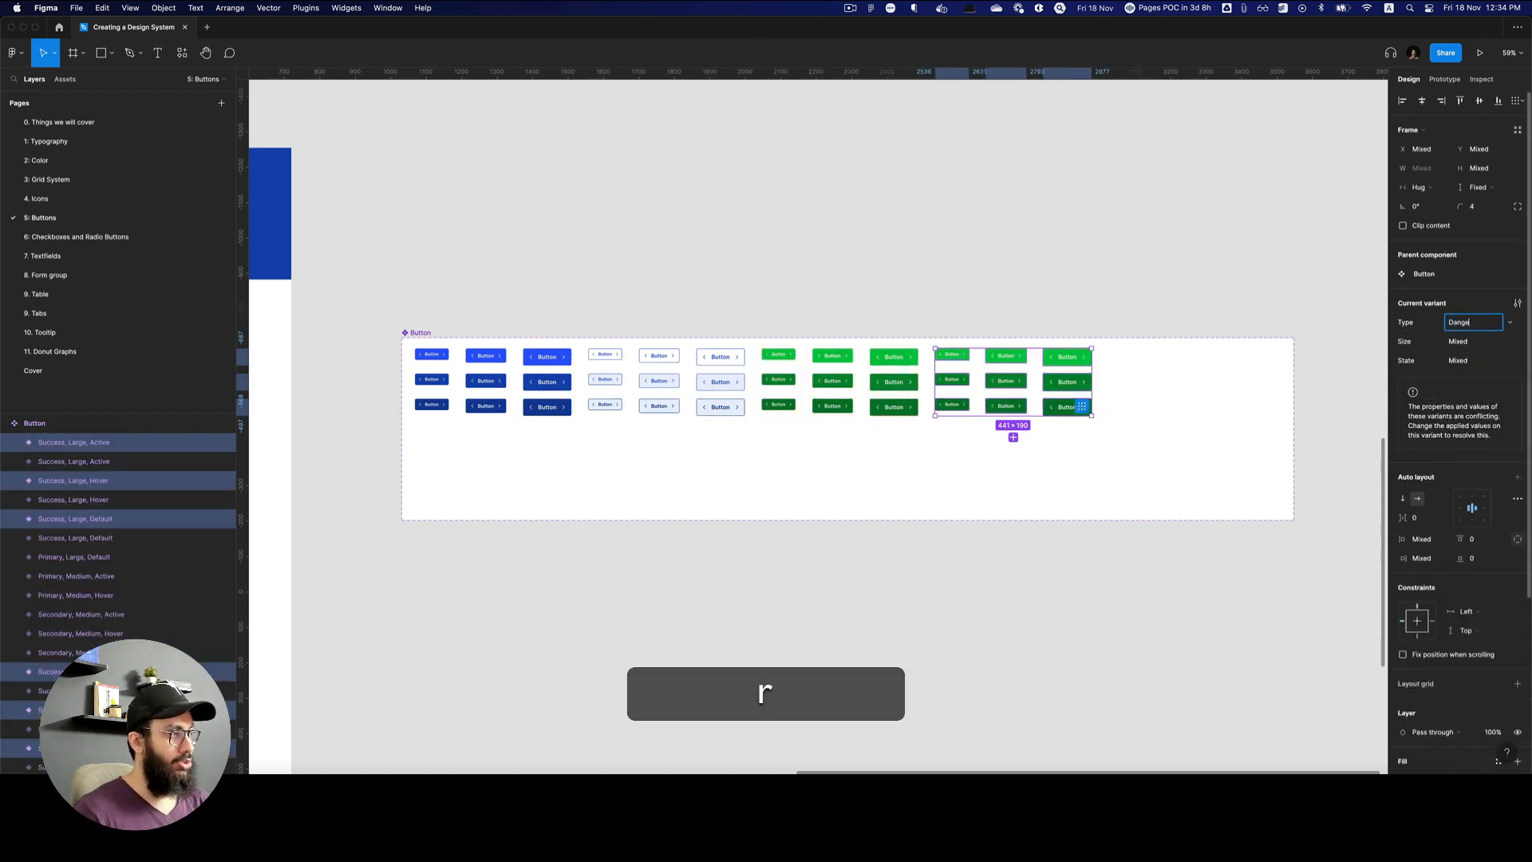
pyautogui.press('Return')
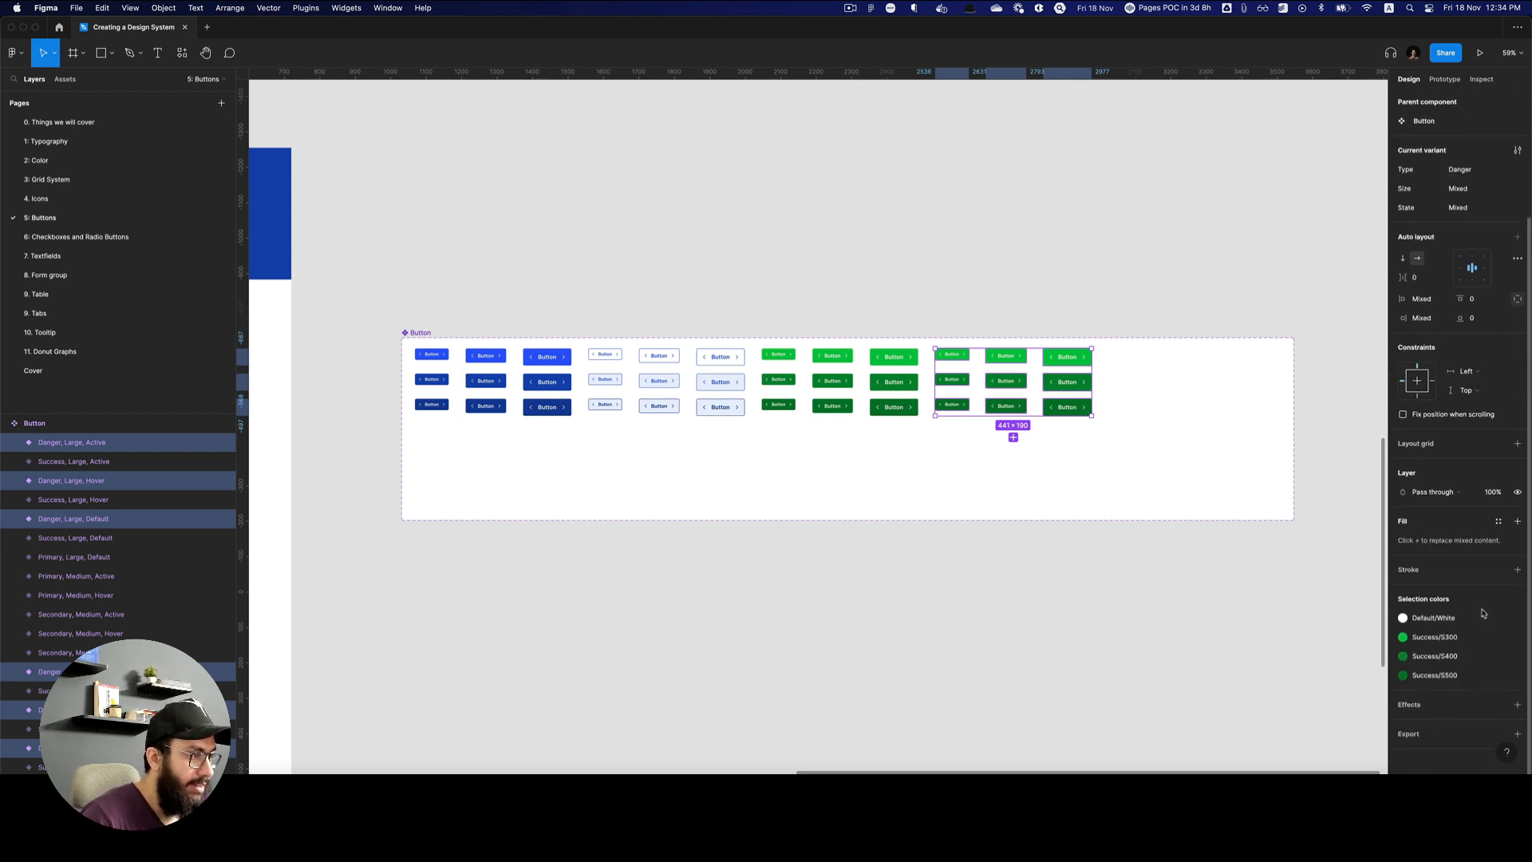
# Replace the Success/S300 and Success/S400 colors in the Danger variants with Danger/D300 and Danger/D400.
pyautogui.press('z')
pyautogui.click(1156, 497)
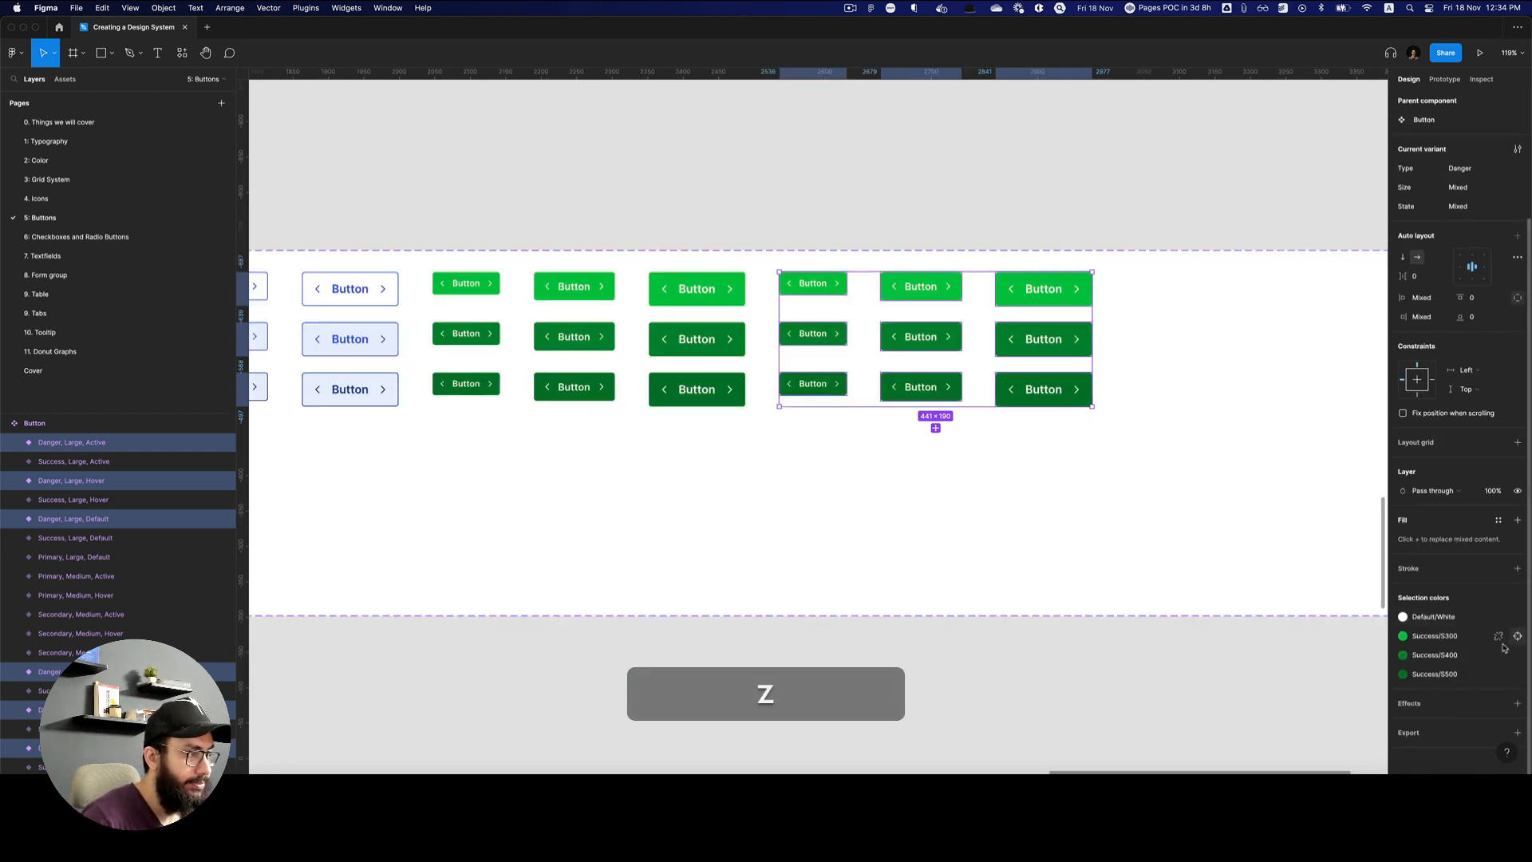
pyautogui.click(1403, 635)
pyautogui.scroll(-5, 1288, 694)
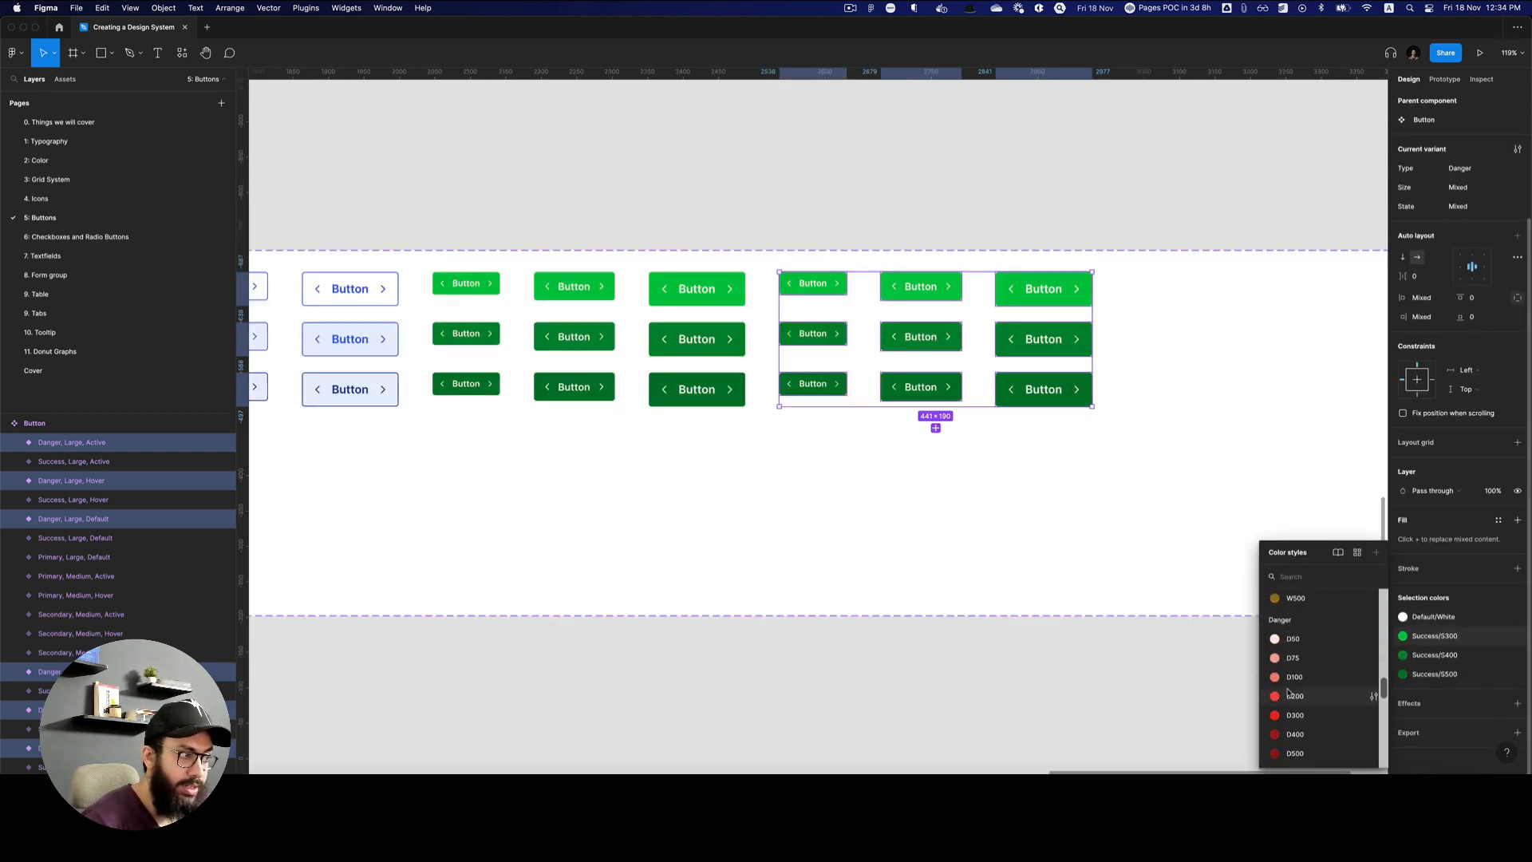
pyautogui.click(1292, 694)
pyautogui.click(1403, 655)
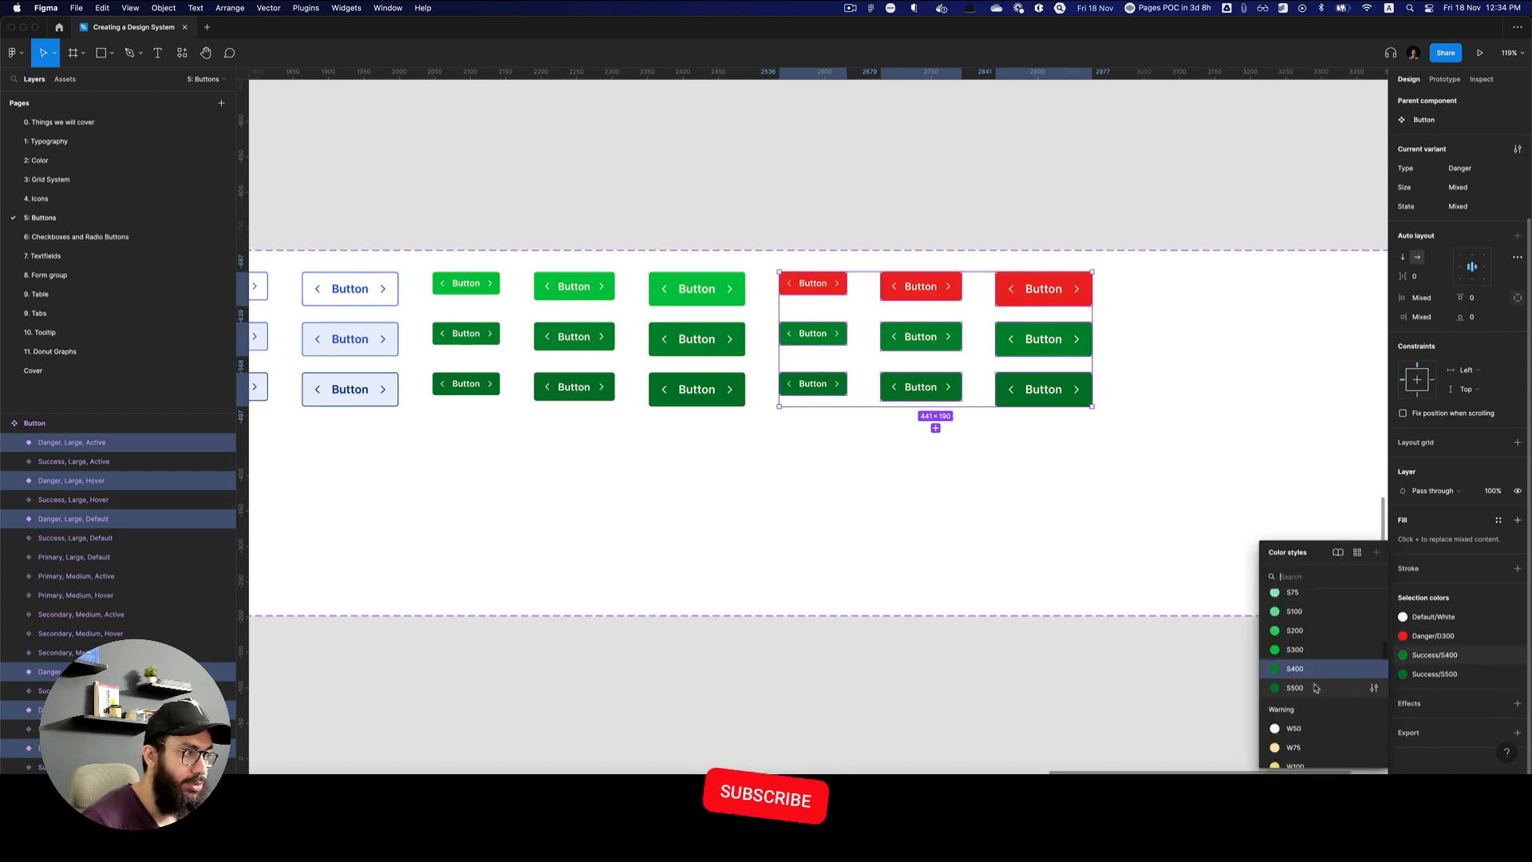
pyautogui.scroll(-5, 1315, 686)
pyautogui.click(1292, 727)
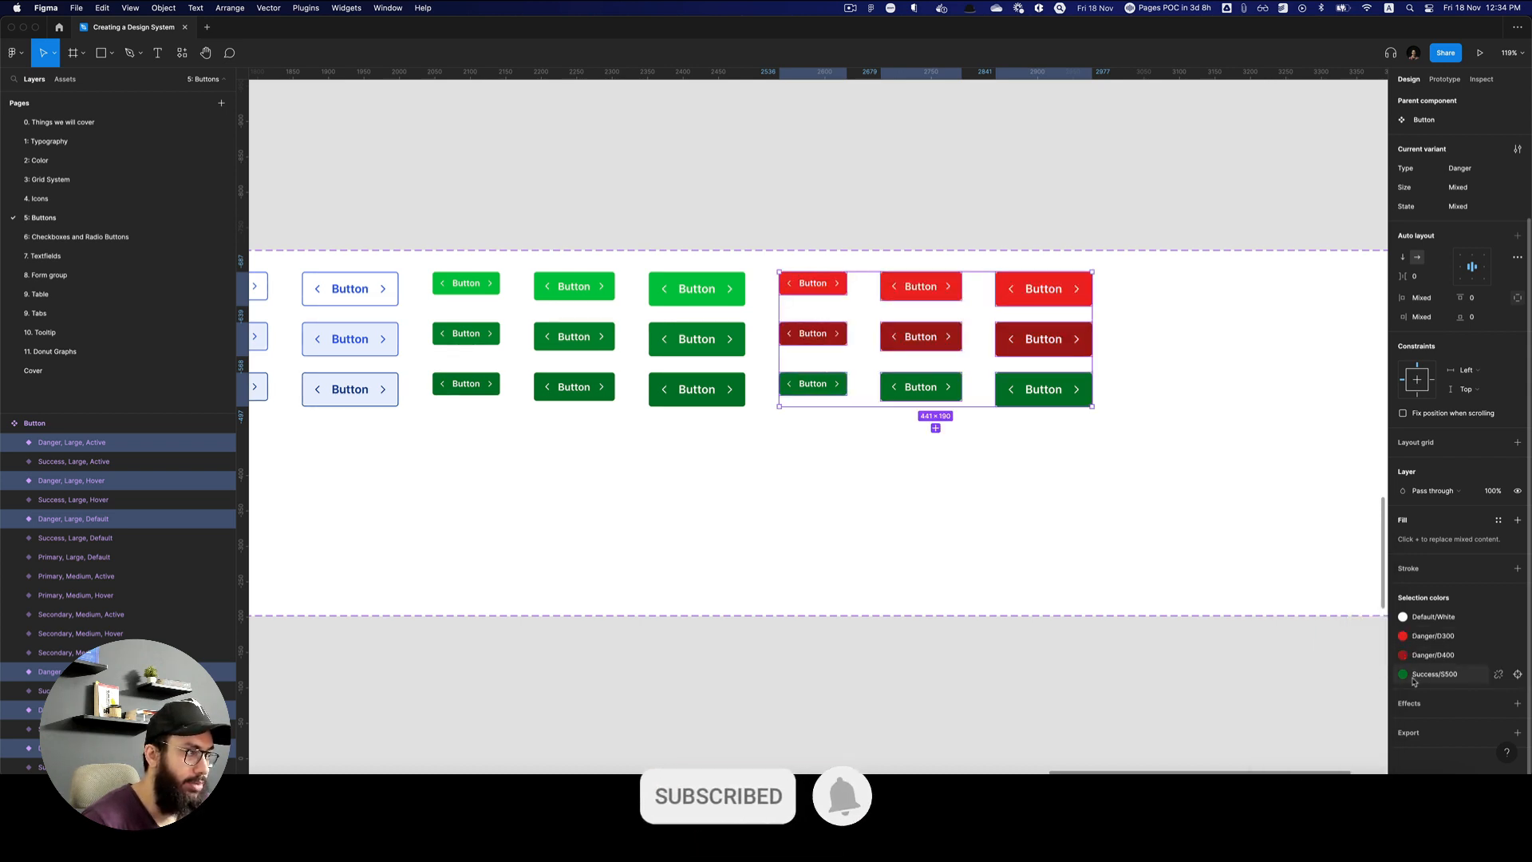
# Replace the Success/S500 color in the Active Danger variants with Danger/D500.
pyautogui.click(1402, 674)
pyautogui.scroll(-2, 1293, 702)
pyautogui.scroll(3, 1292, 702)
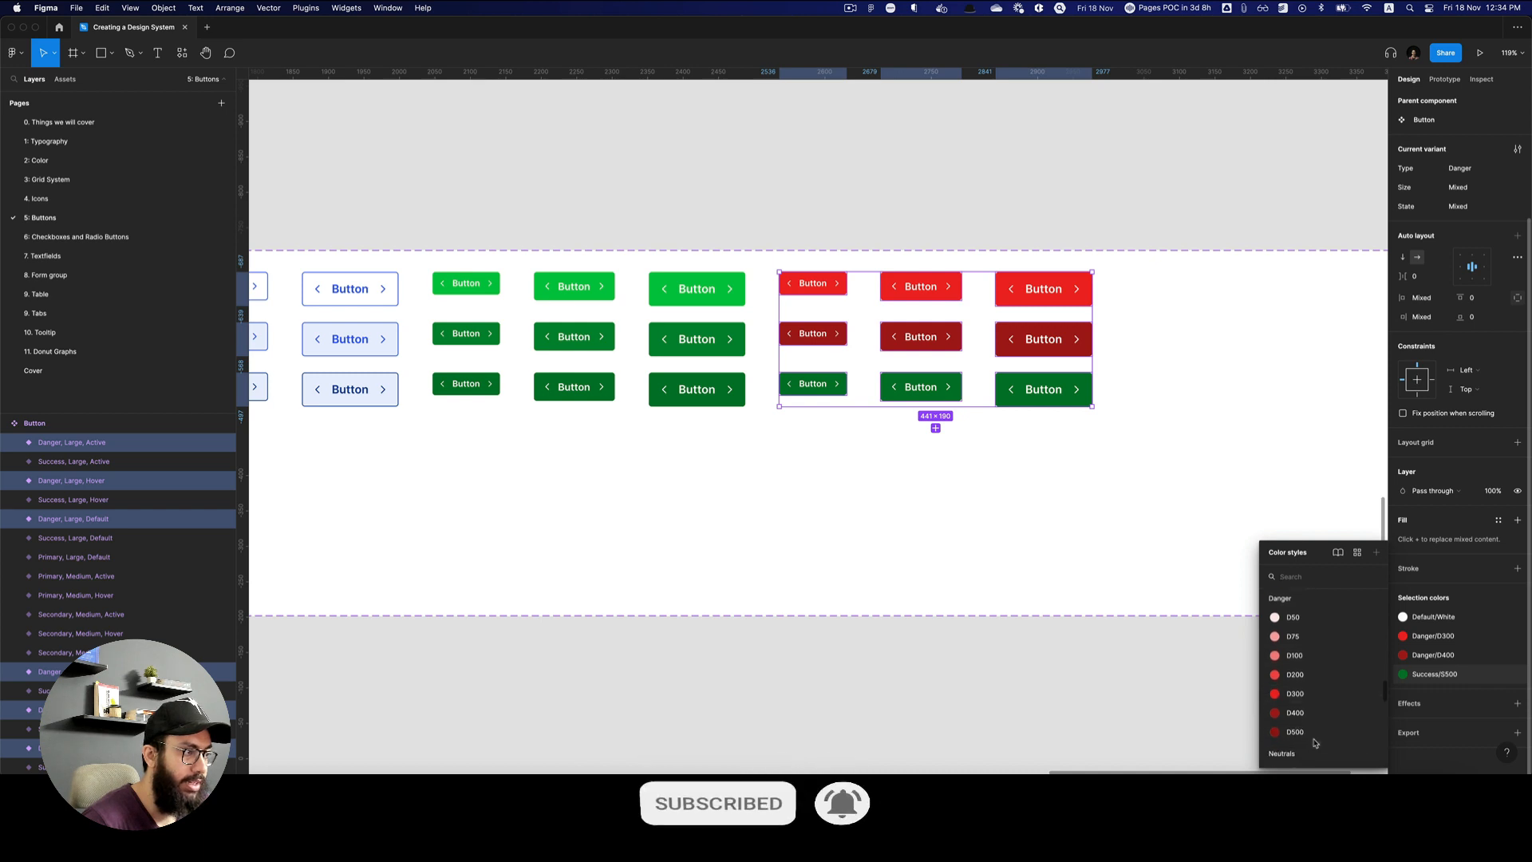
pyautogui.click(1305, 723)
pyautogui.click(1113, 516)
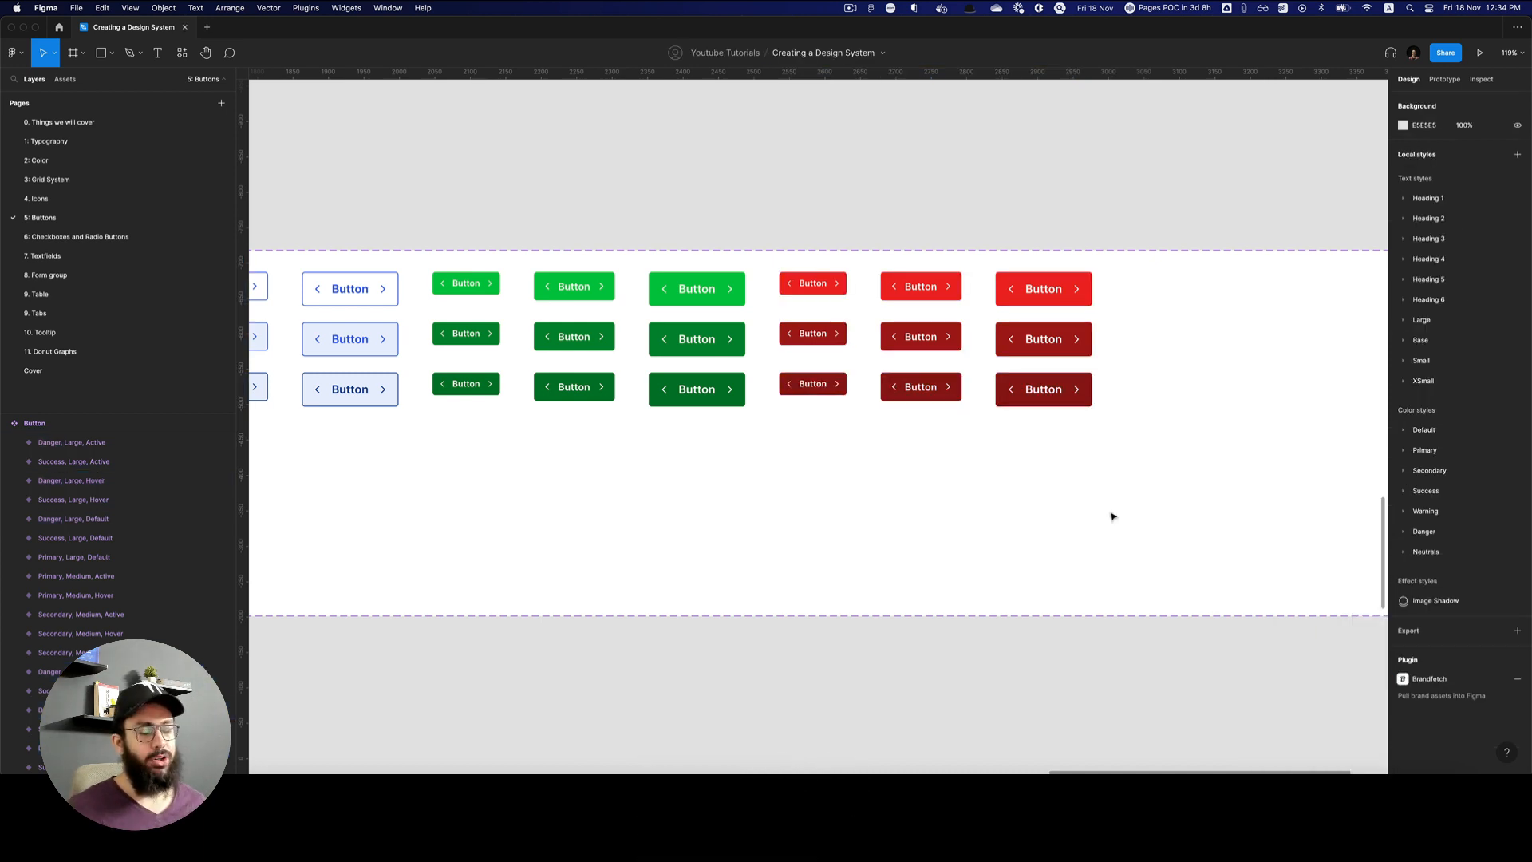
# Examine the reference Button component set in the Buttons frame, including its type columns, state rows and size groups, and select all its variants.
pyautogui.press('z')
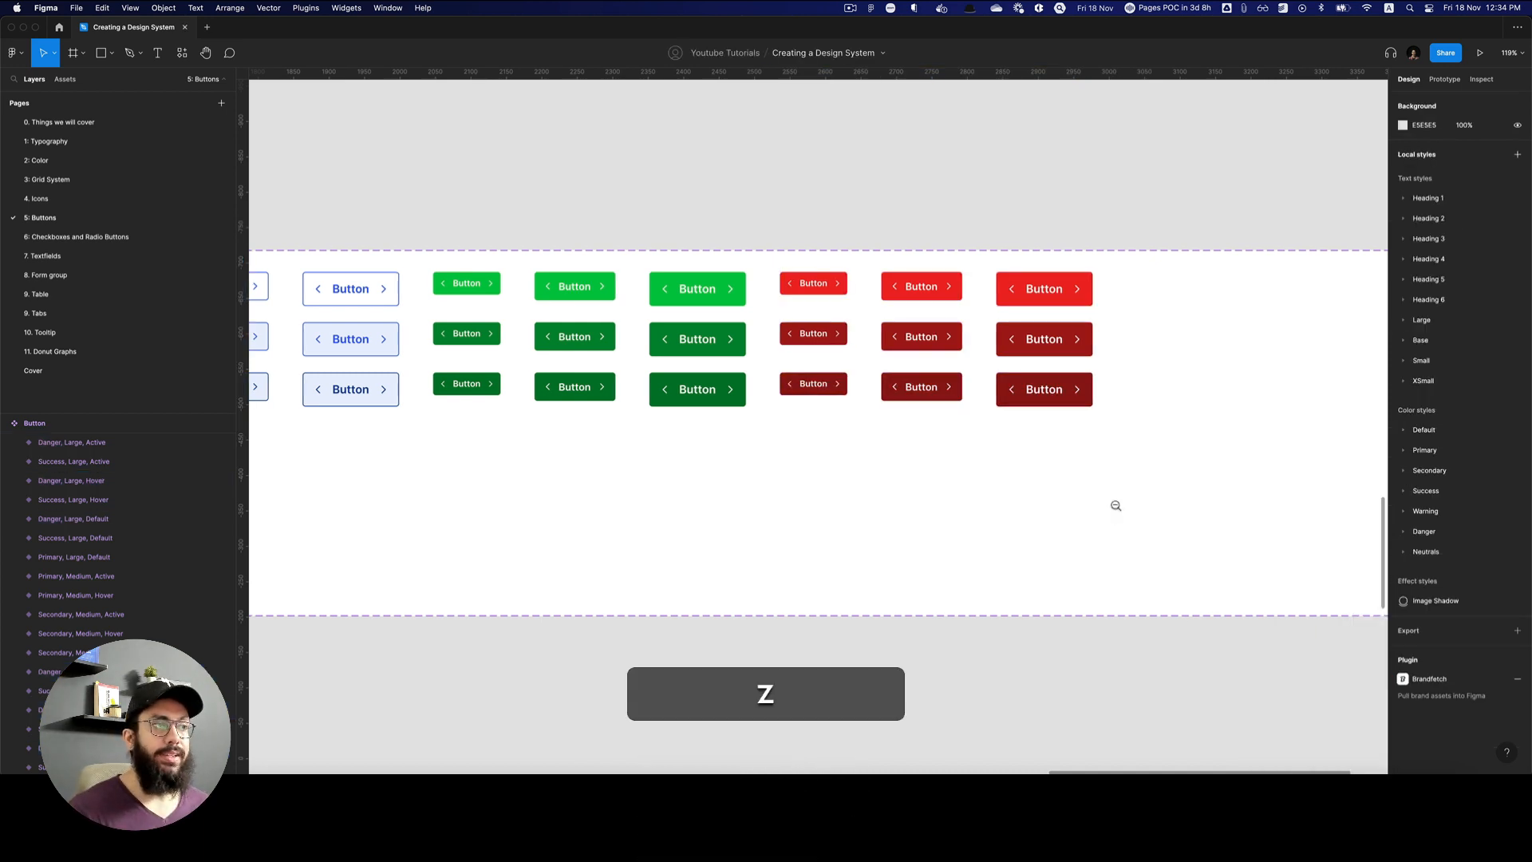
pyautogui.keyDown('alt'); pyautogui.click(1114, 507); pyautogui.keyUp('alt')
pyautogui.keyDown('alt'); pyautogui.click(1115, 507); pyautogui.keyUp('alt')
pyautogui.press('space')
pyautogui.moveTo(1051, 495); pyautogui.dragTo(1062, 372)
pyautogui.press('v')
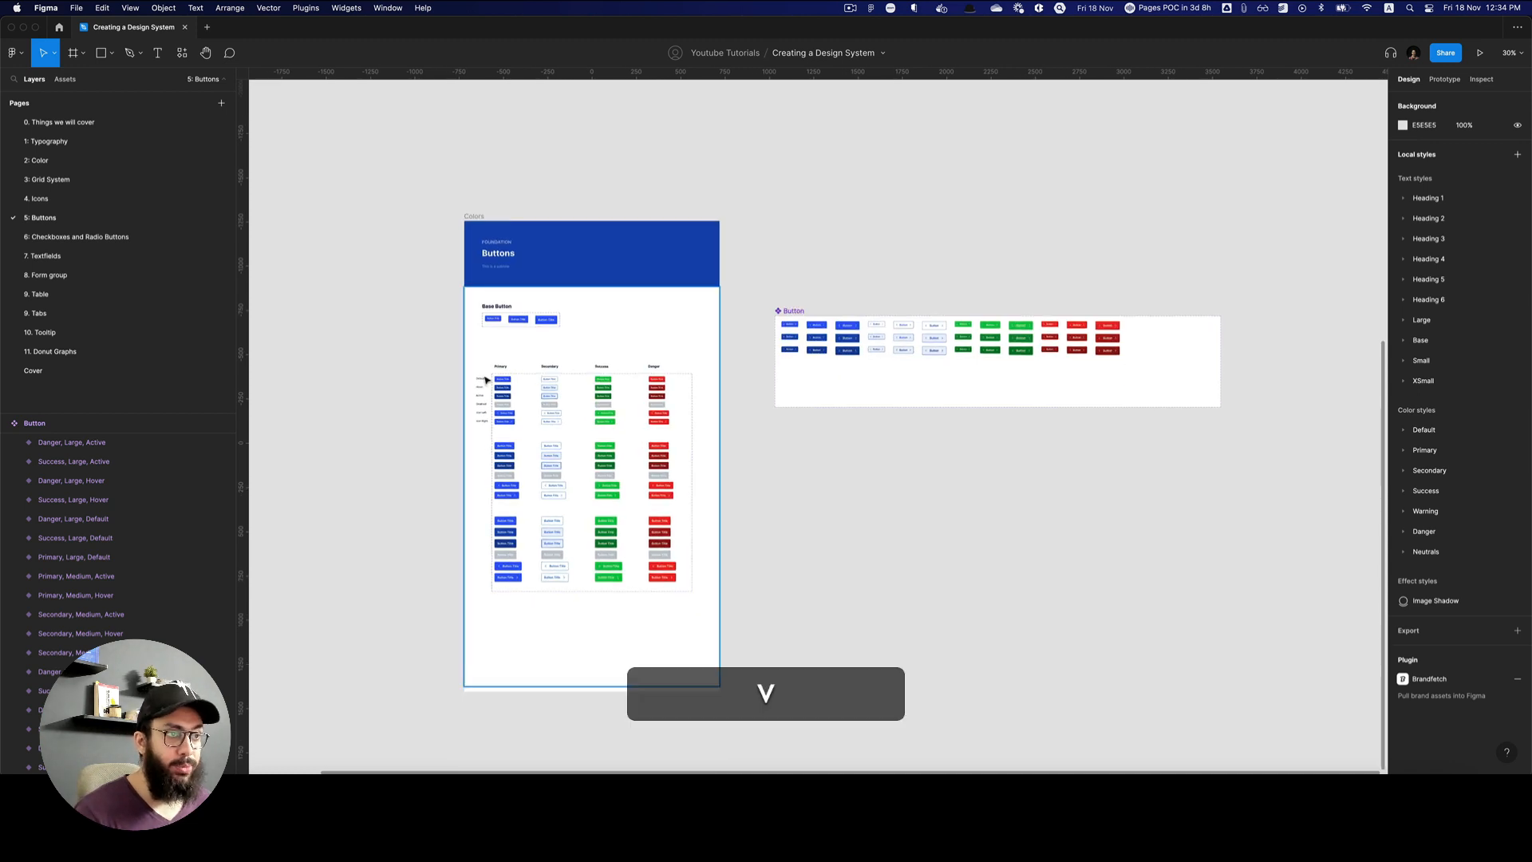
pyautogui.doubleClick(499, 370)
pyautogui.press('z')
pyautogui.click(586, 423)
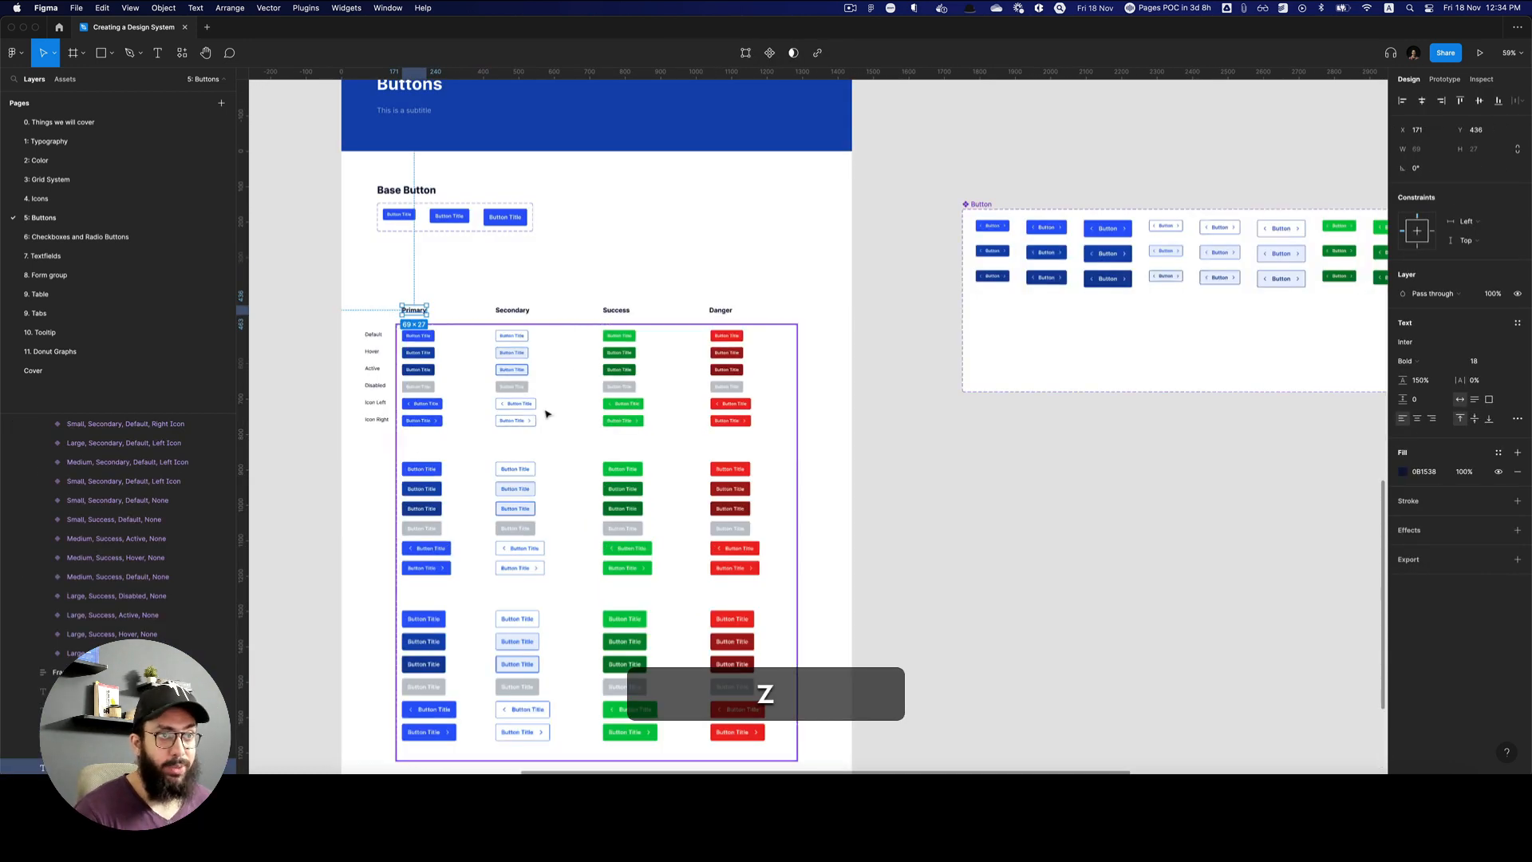
pyautogui.click(546, 413)
pyautogui.scroll(-1, 547, 413)
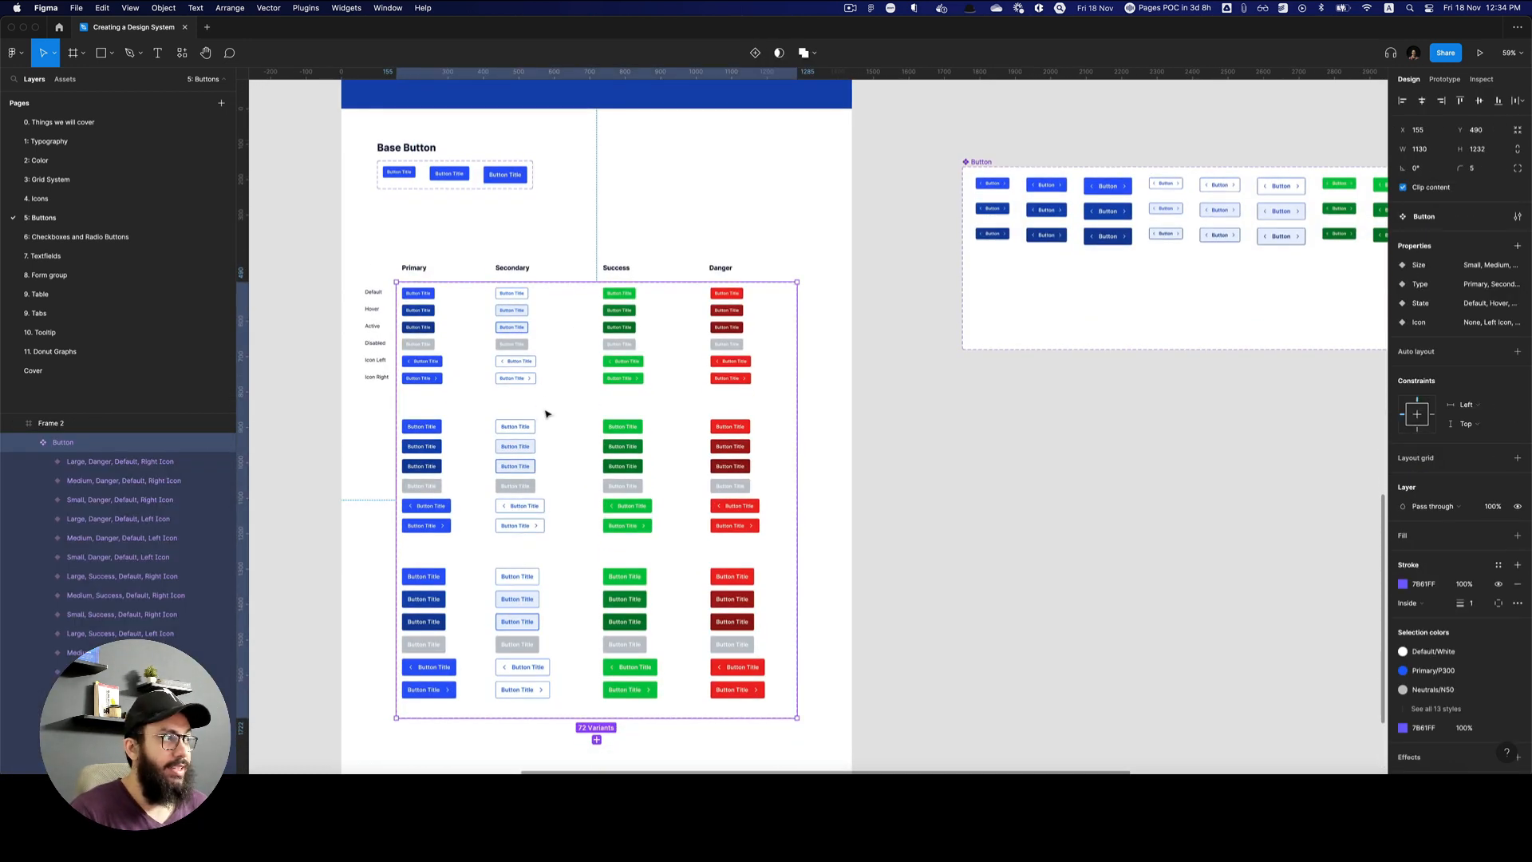
pyautogui.press('Return')
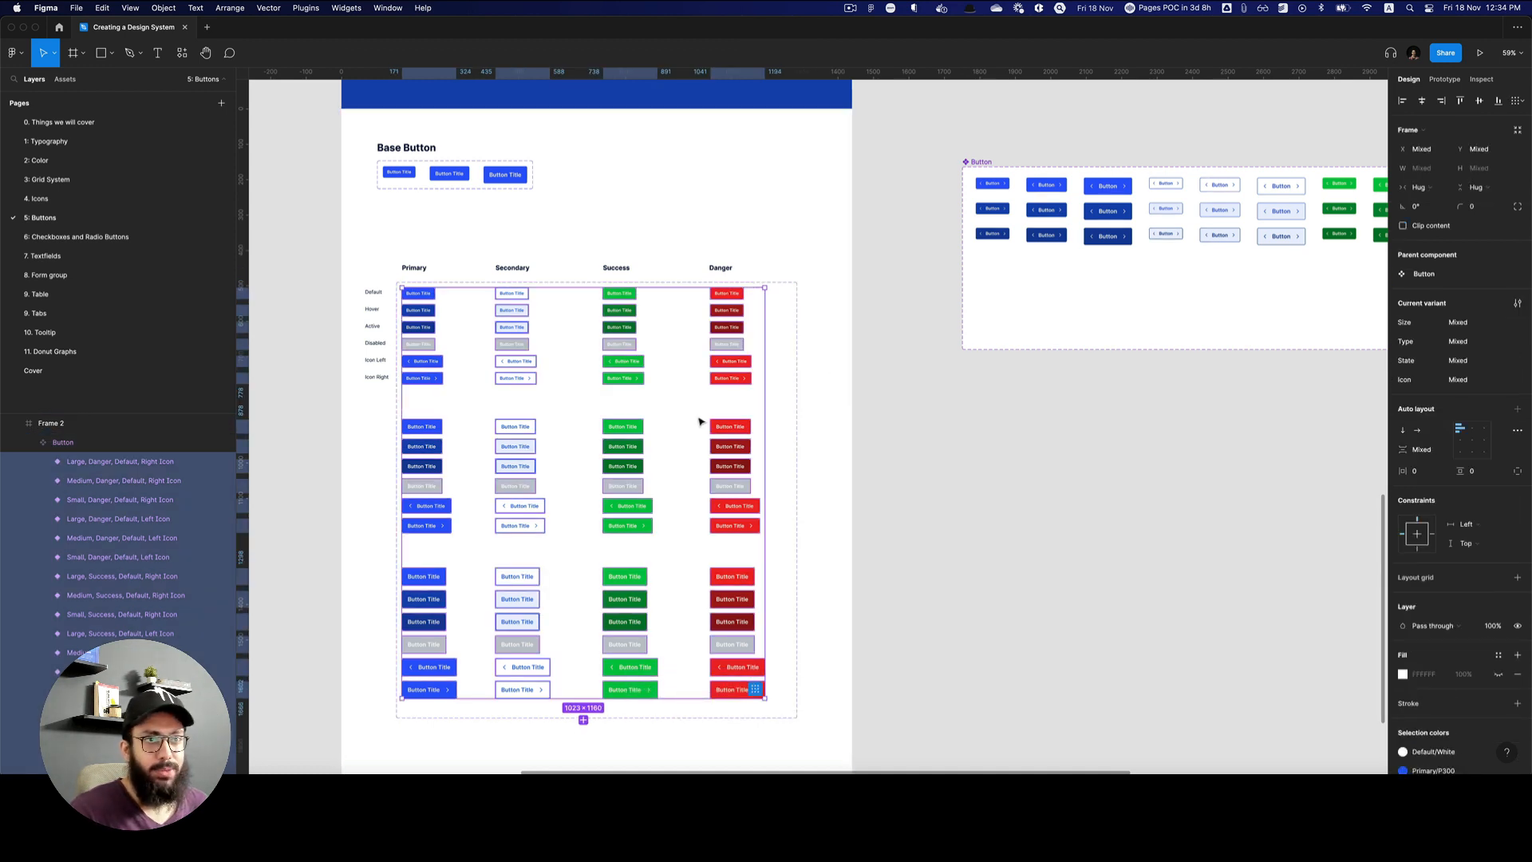
# Examine the new Button component set's variants and properties, and select the small Primary Default variant.
pyautogui.press('super')
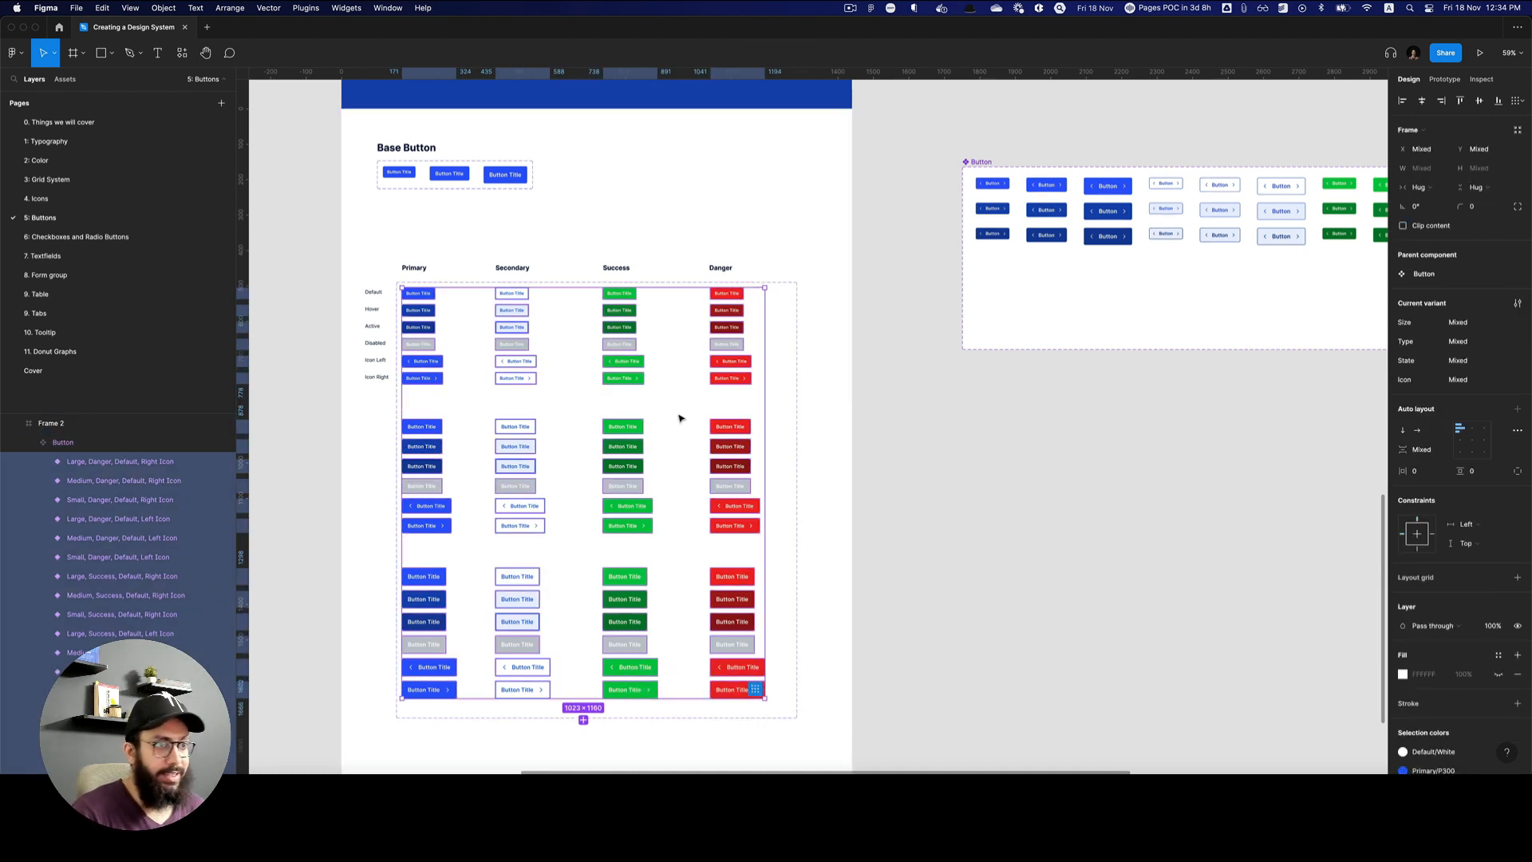
pyautogui.hscroll(10, 681, 417)
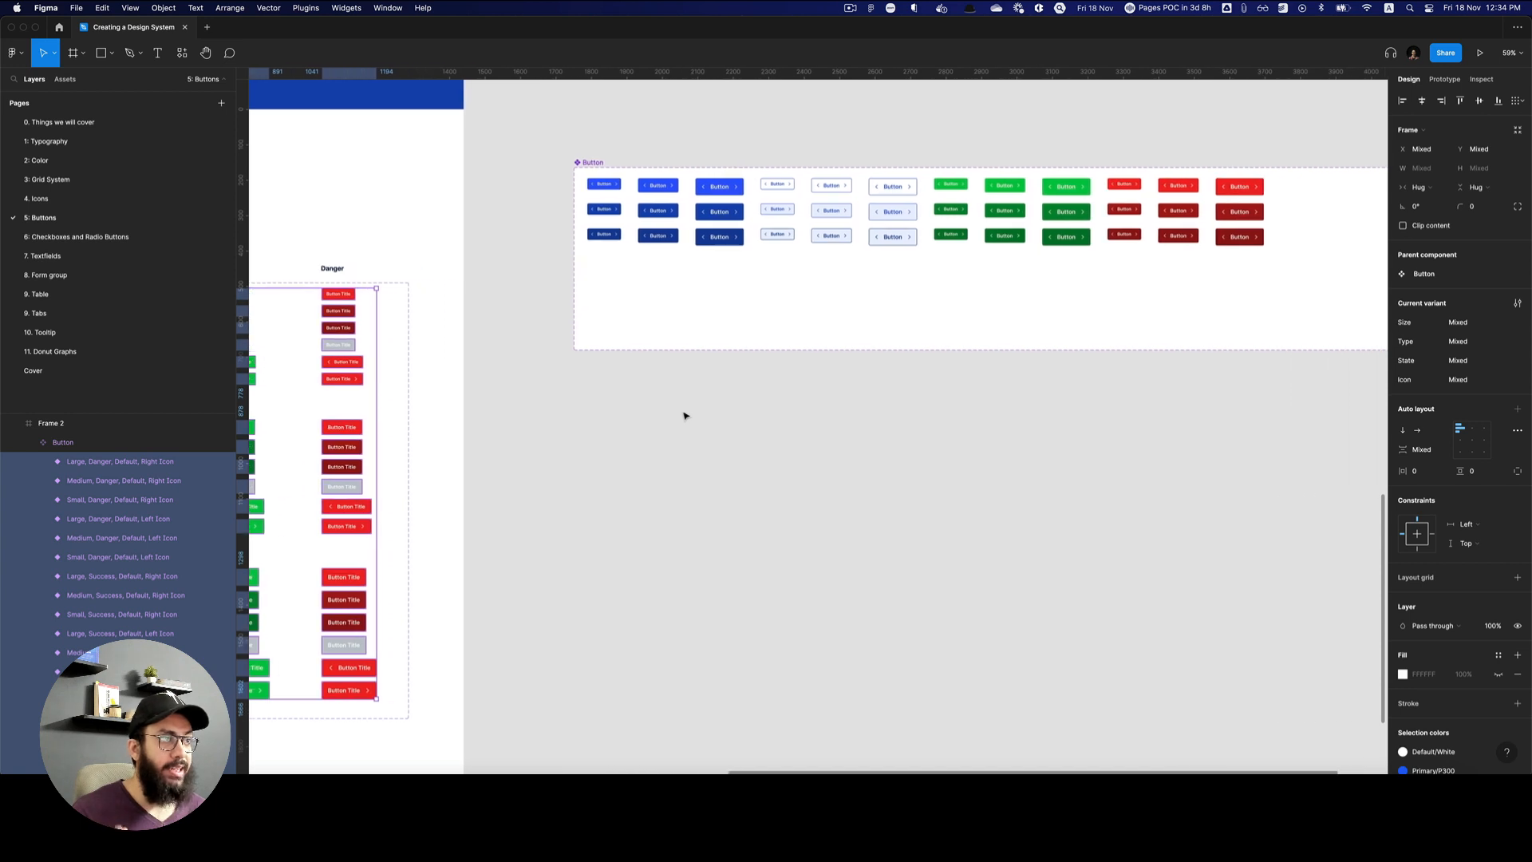
pyautogui.hscroll(2, 684, 416)
pyautogui.scroll(1, 683, 415)
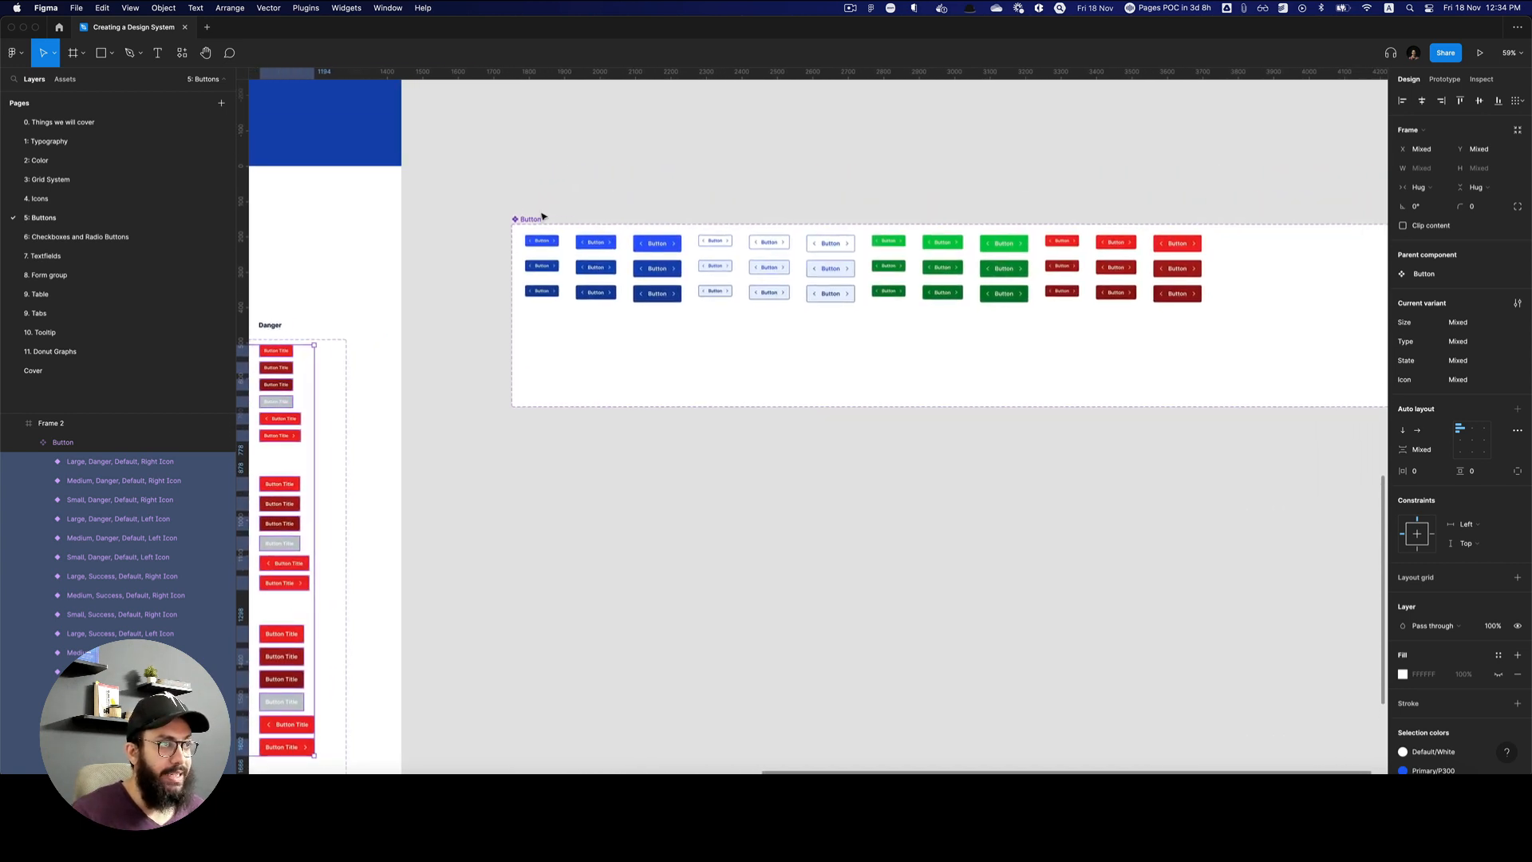
pyautogui.click(1025, 323)
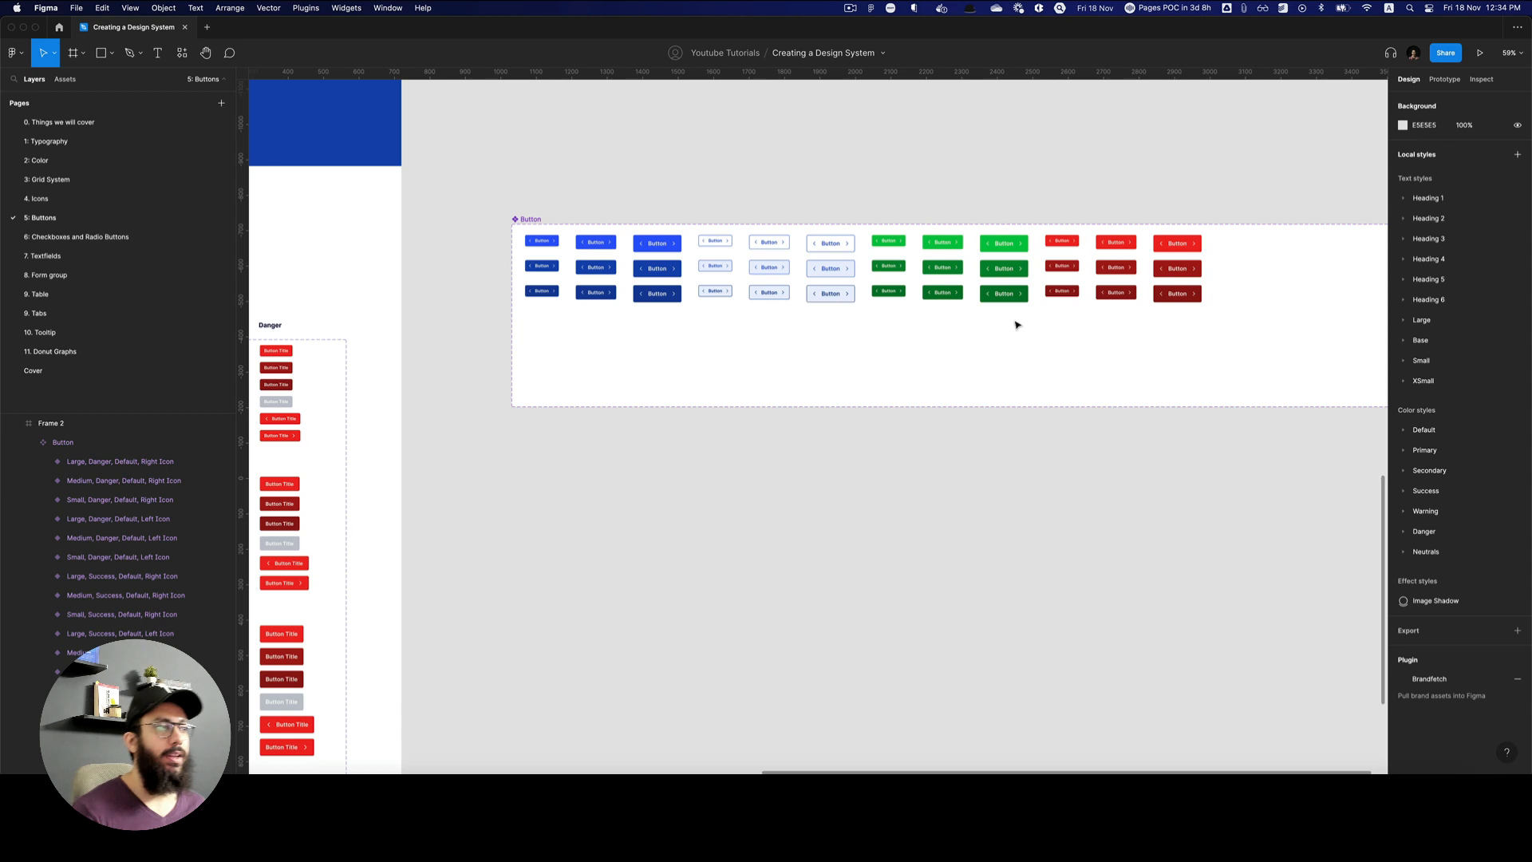
pyautogui.click(535, 219)
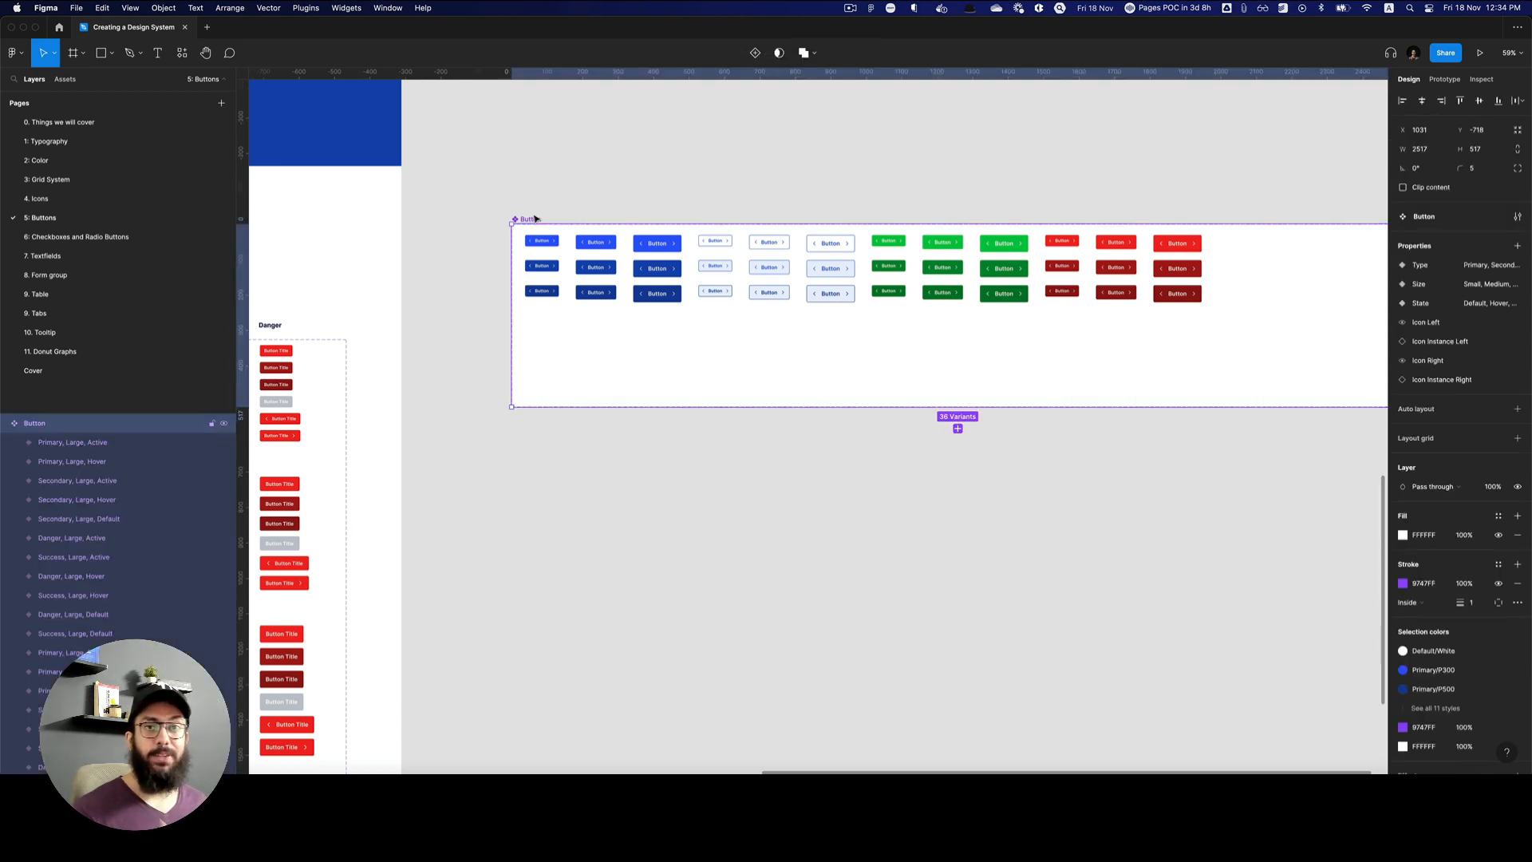
pyautogui.press('z')
pyautogui.click(549, 219)
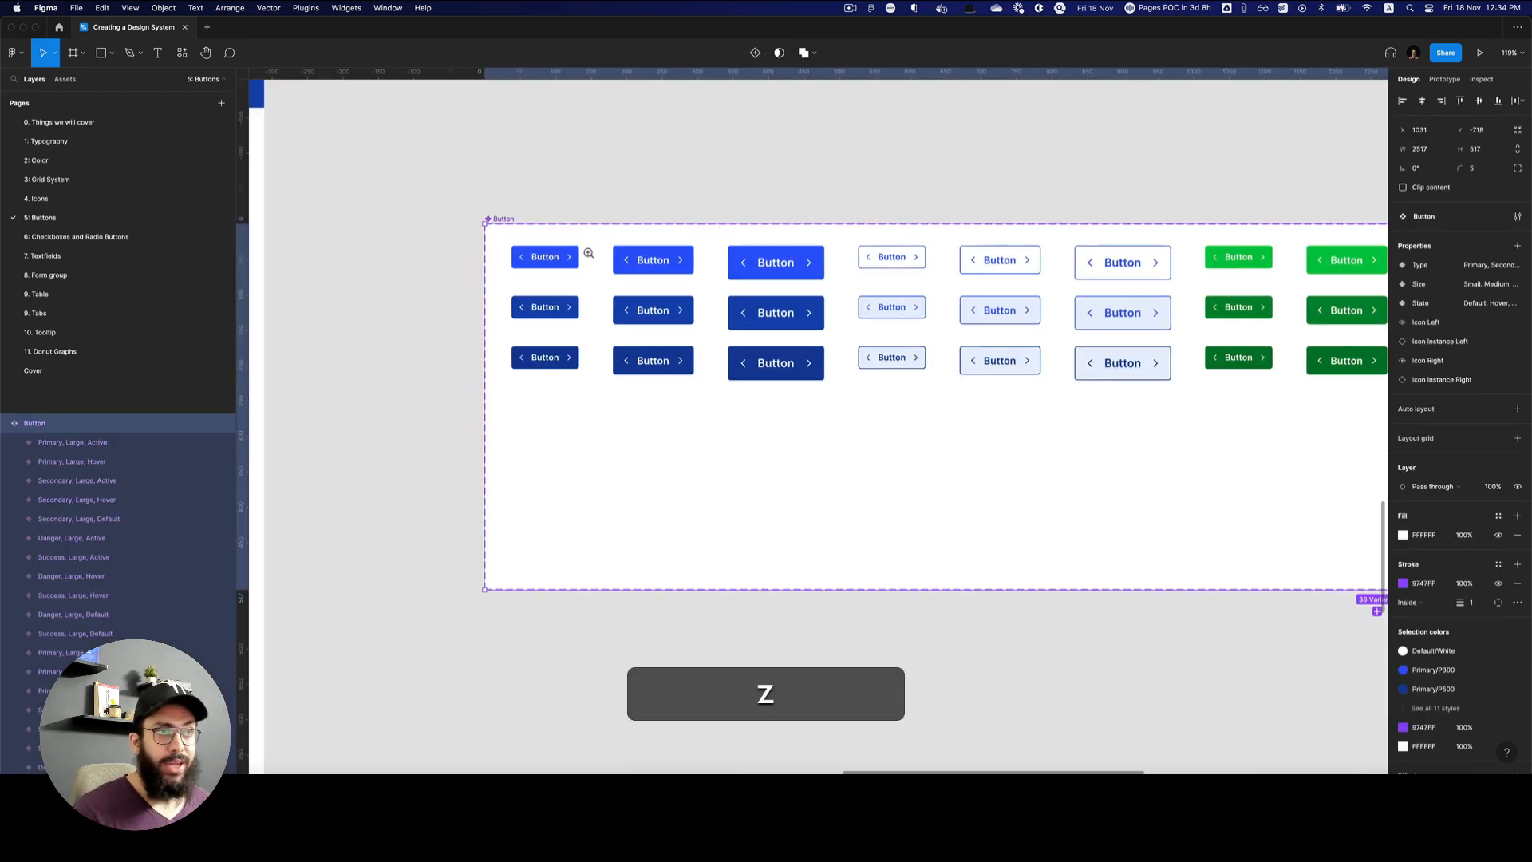
pyautogui.scroll(1, 590, 258)
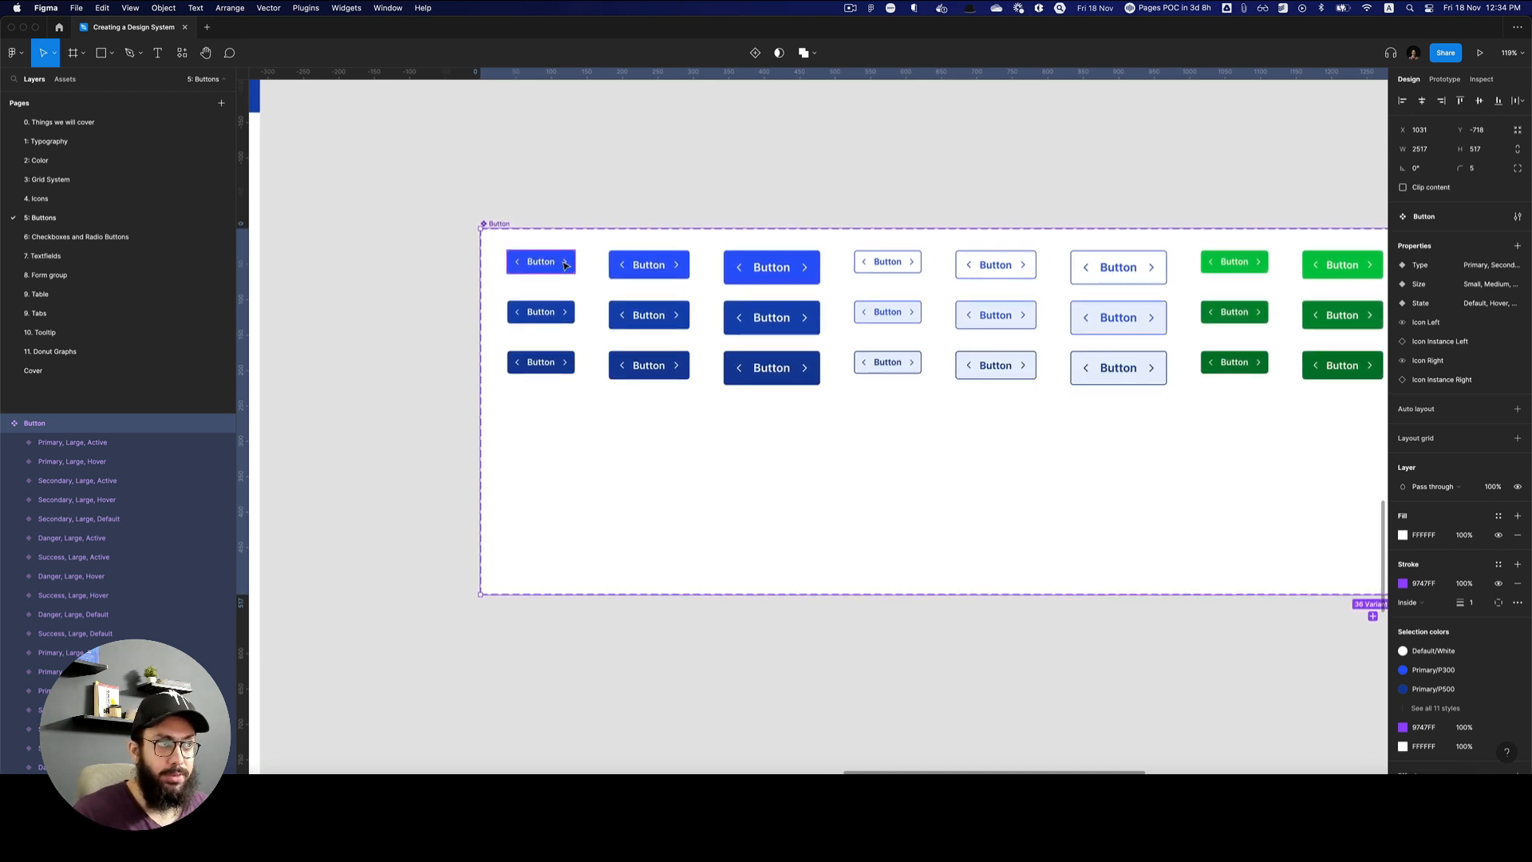
pyautogui.scroll(-1, 568, 264)
pyautogui.click(564, 262)
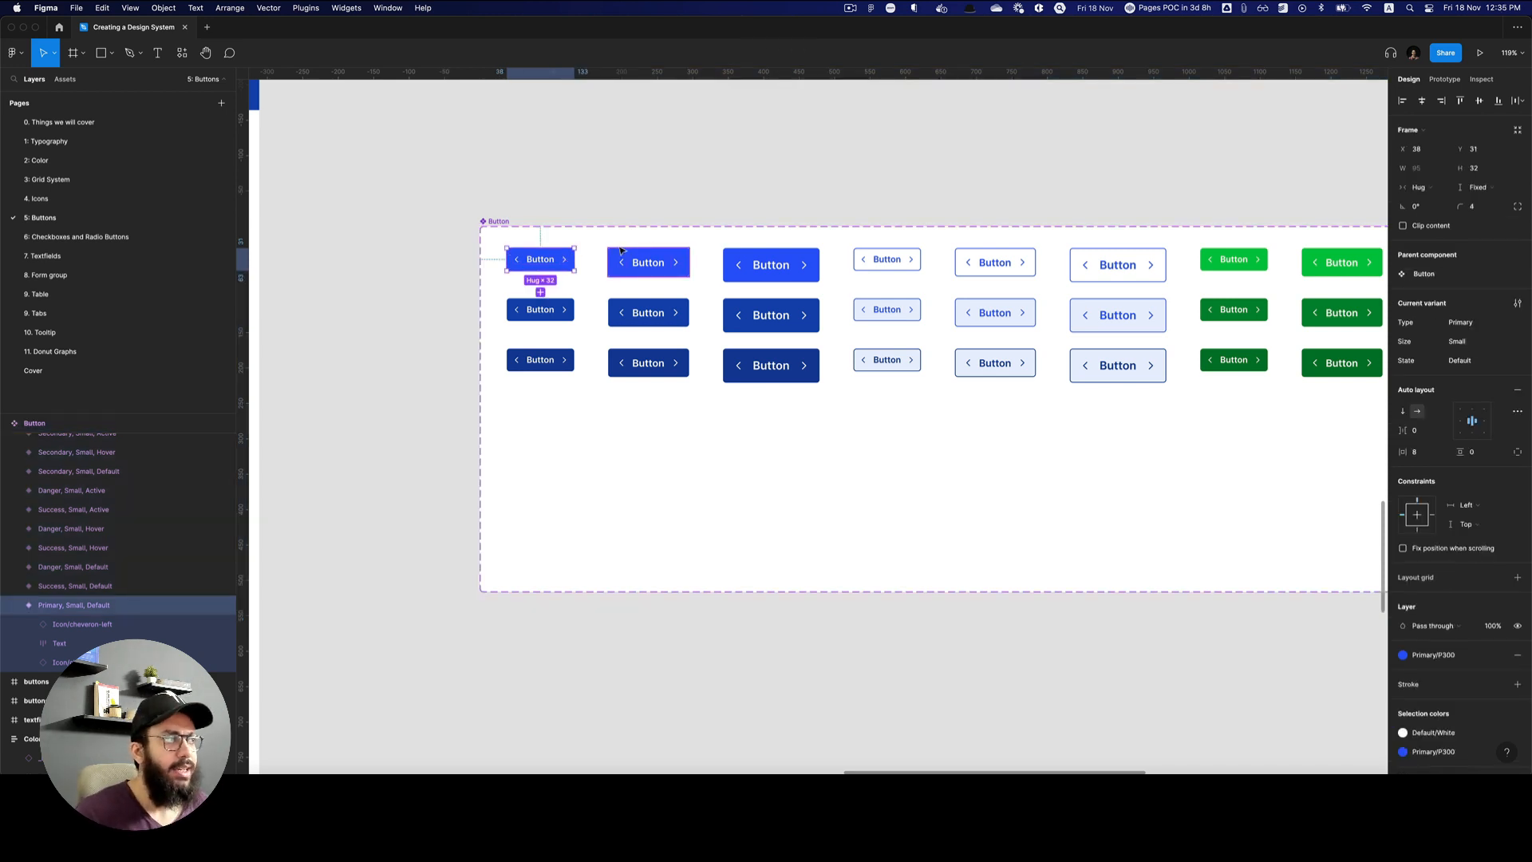
# Review the size columns and select the small Primary and small Secondary variants in all three states.
pyautogui.hscroll(5, 620, 251)
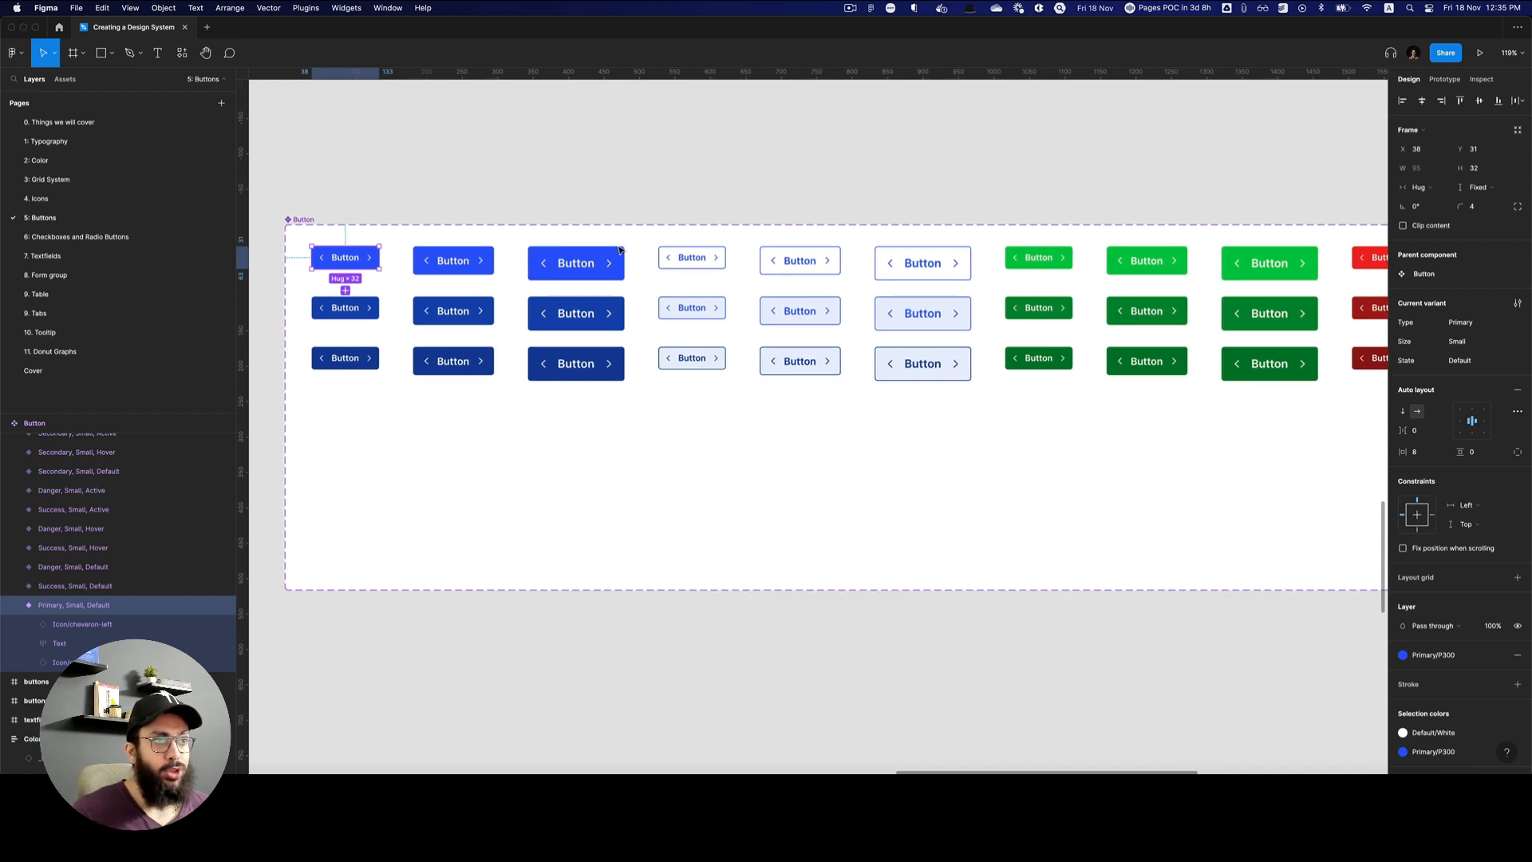
pyautogui.hscroll(-1, 543, 240)
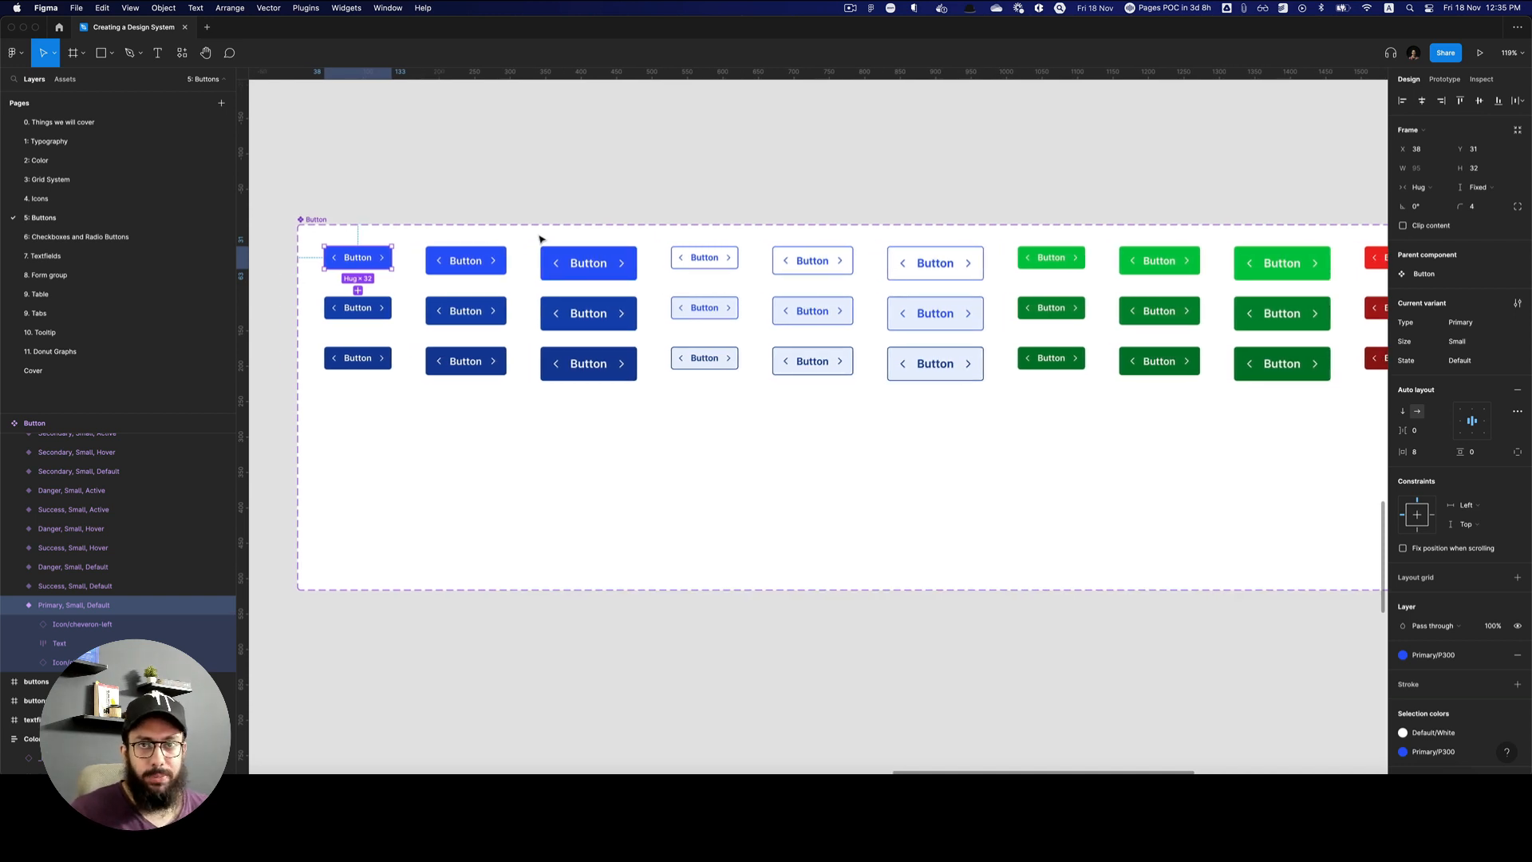
pyautogui.scroll(-1, 371, 264)
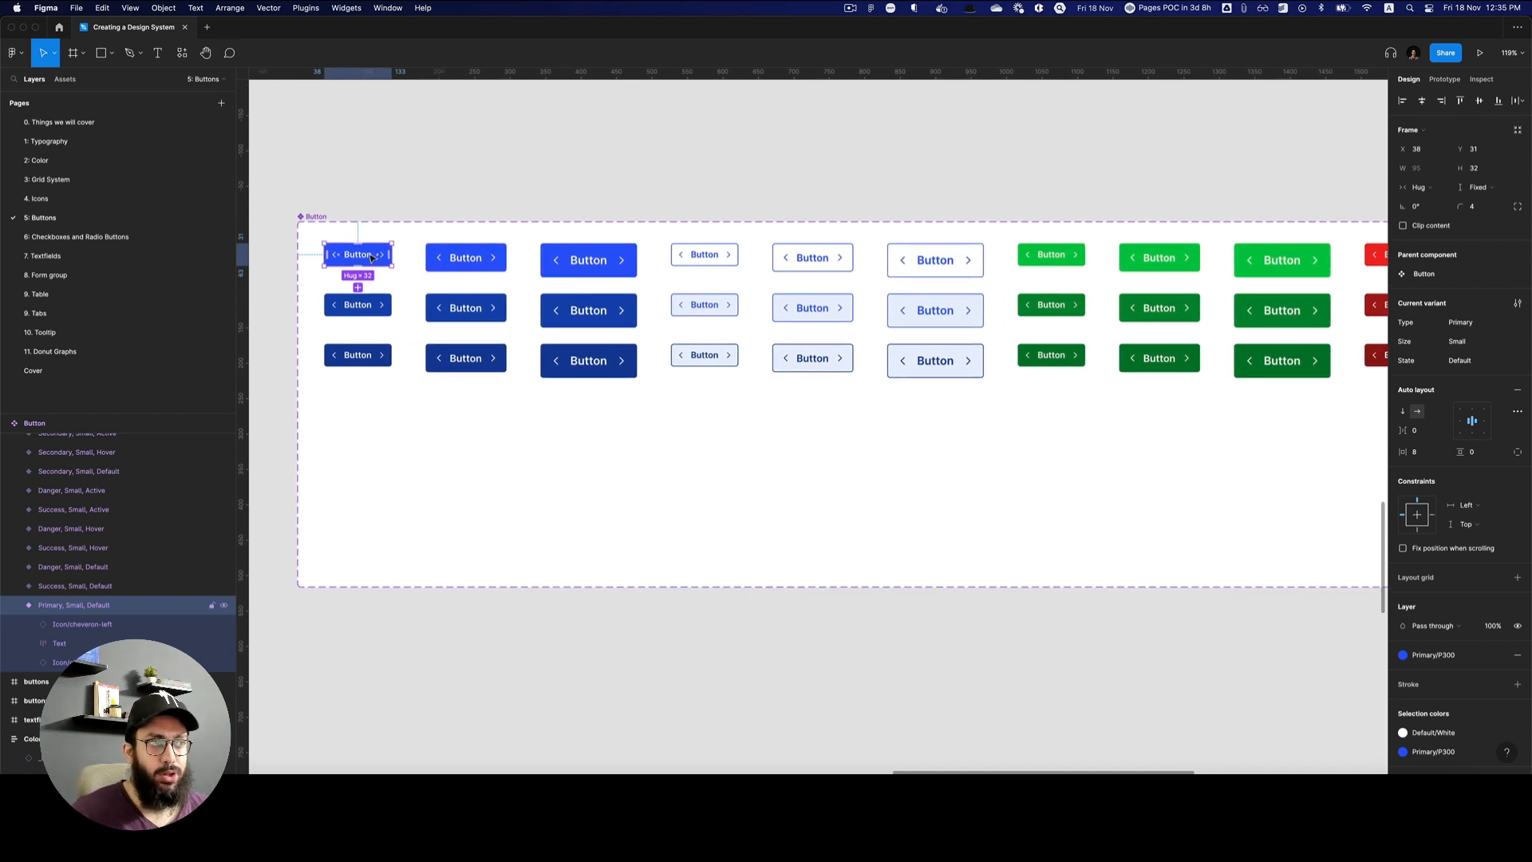
pyautogui.moveTo(311, 245); pyautogui.dragTo(415, 379)
pyautogui.moveTo(663, 240); pyautogui.dragTo(753, 412)
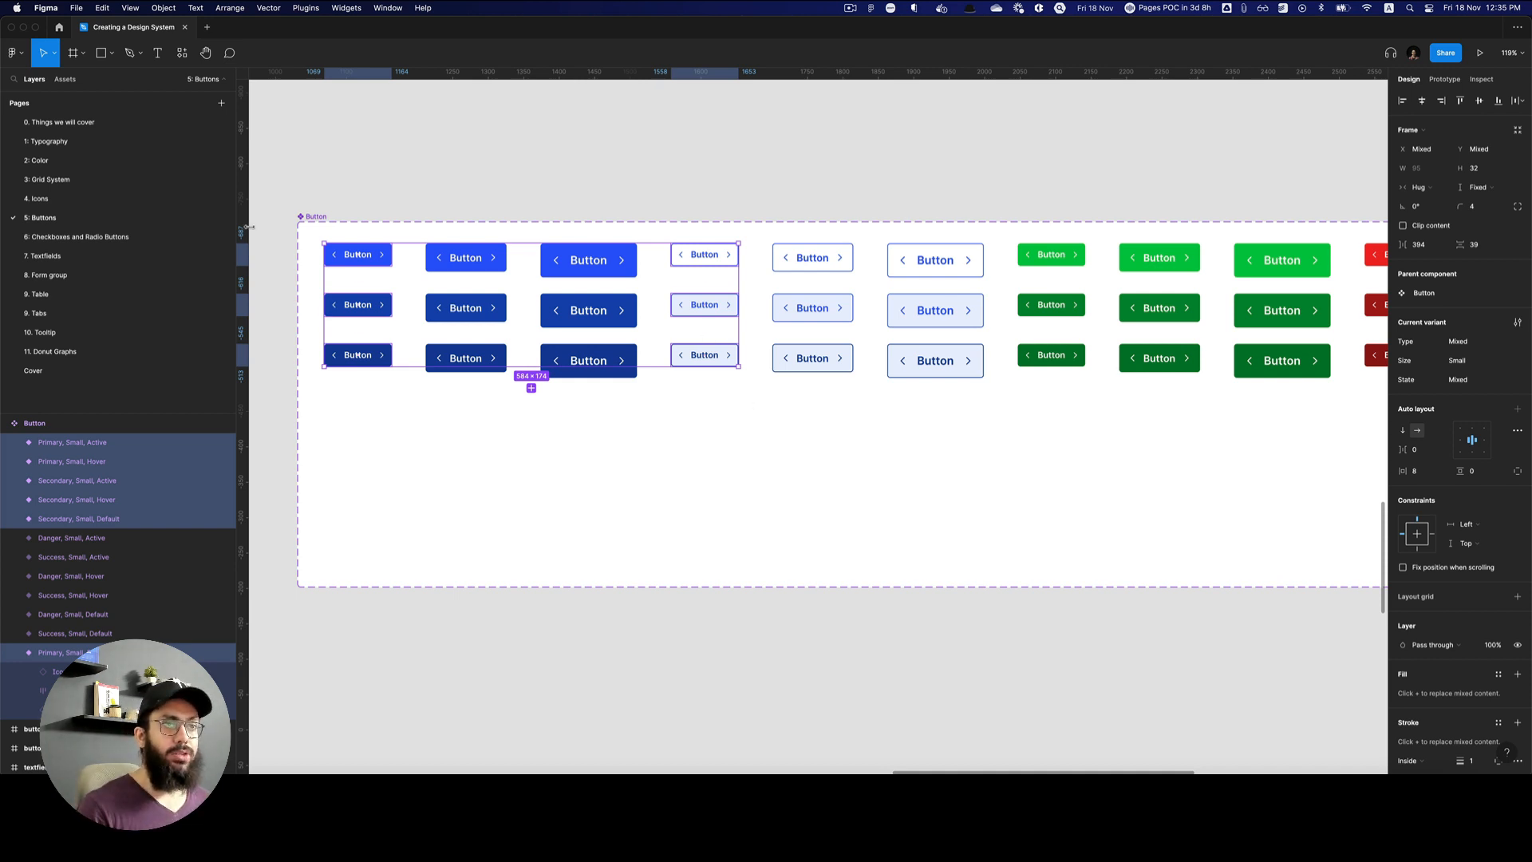
# Shrink the Button component set's frame to about 2002 × 283 so it fits closely around its variants.
pyautogui.click(313, 217)
pyautogui.keyDown('alt'); pyautogui.click(312, 217); pyautogui.keyUp('alt')
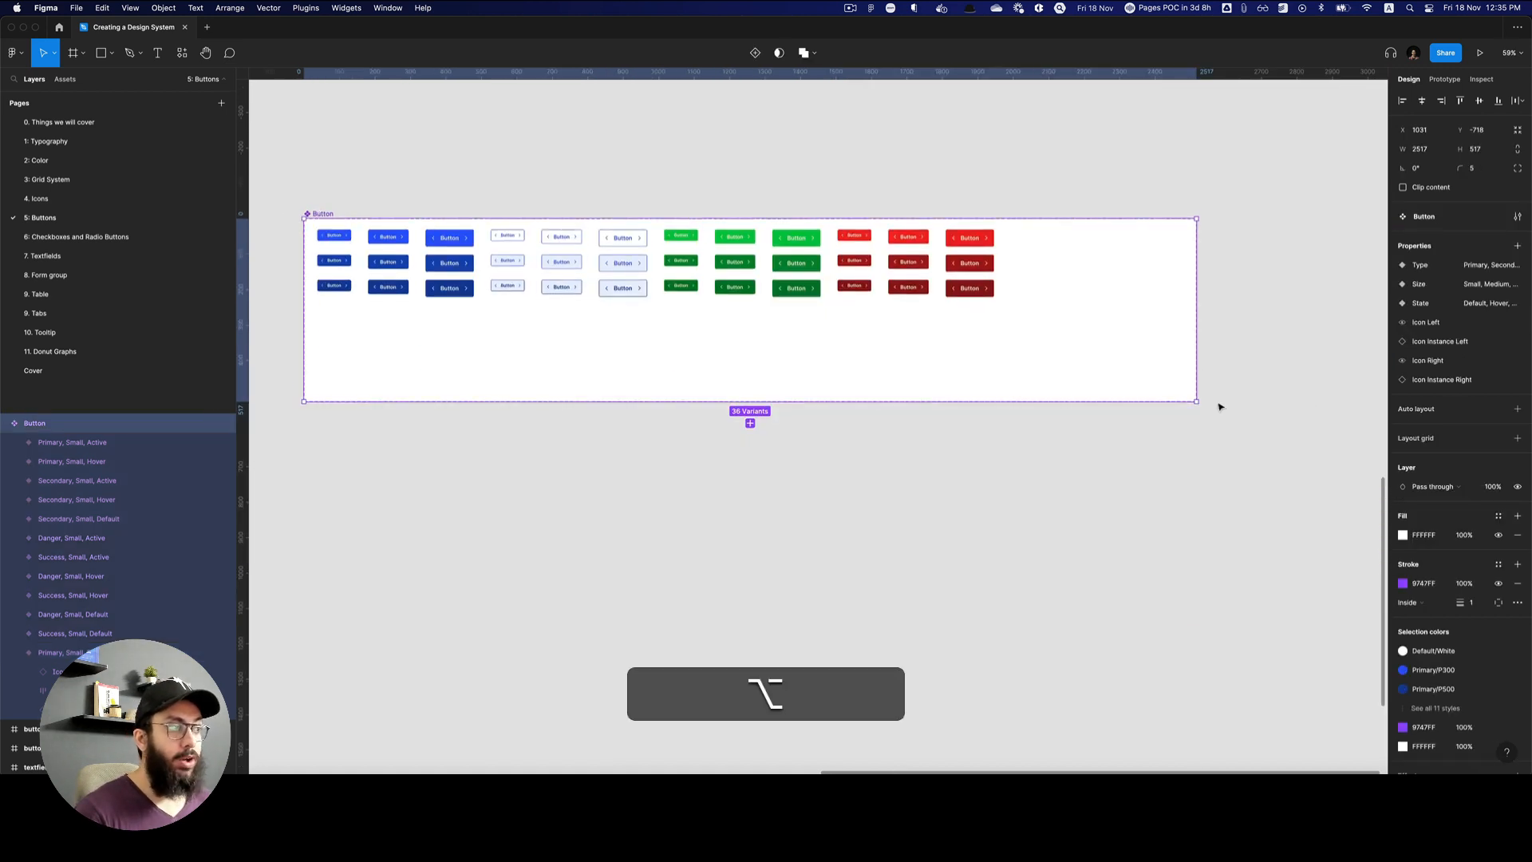
pyautogui.moveTo(1199, 401); pyautogui.dragTo(1170, 352)
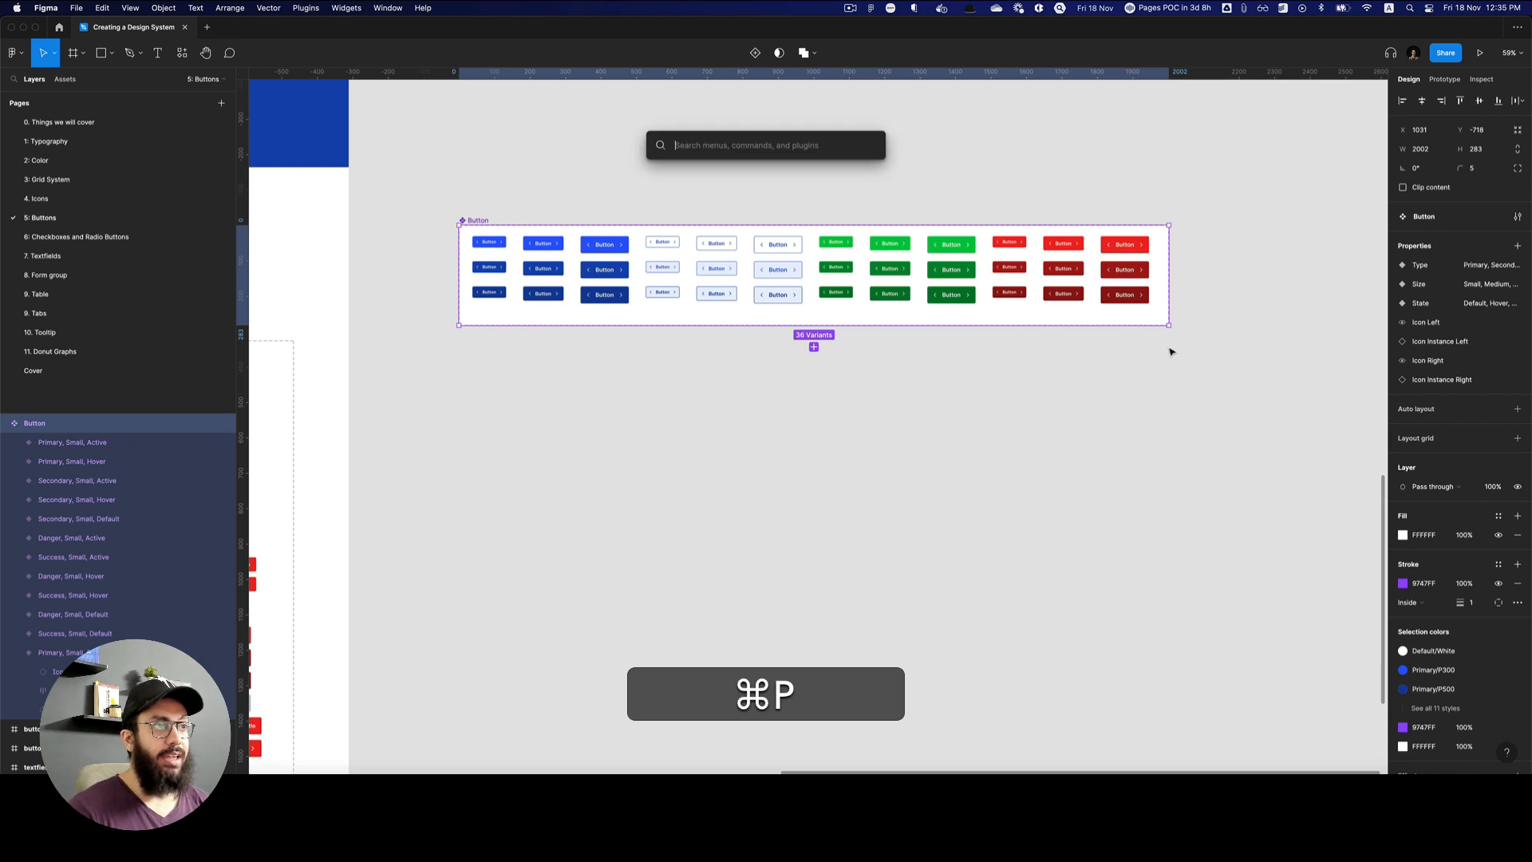
# Search the available plugins for propstar with the Button component set selected.
pyautogui.write('propstar')
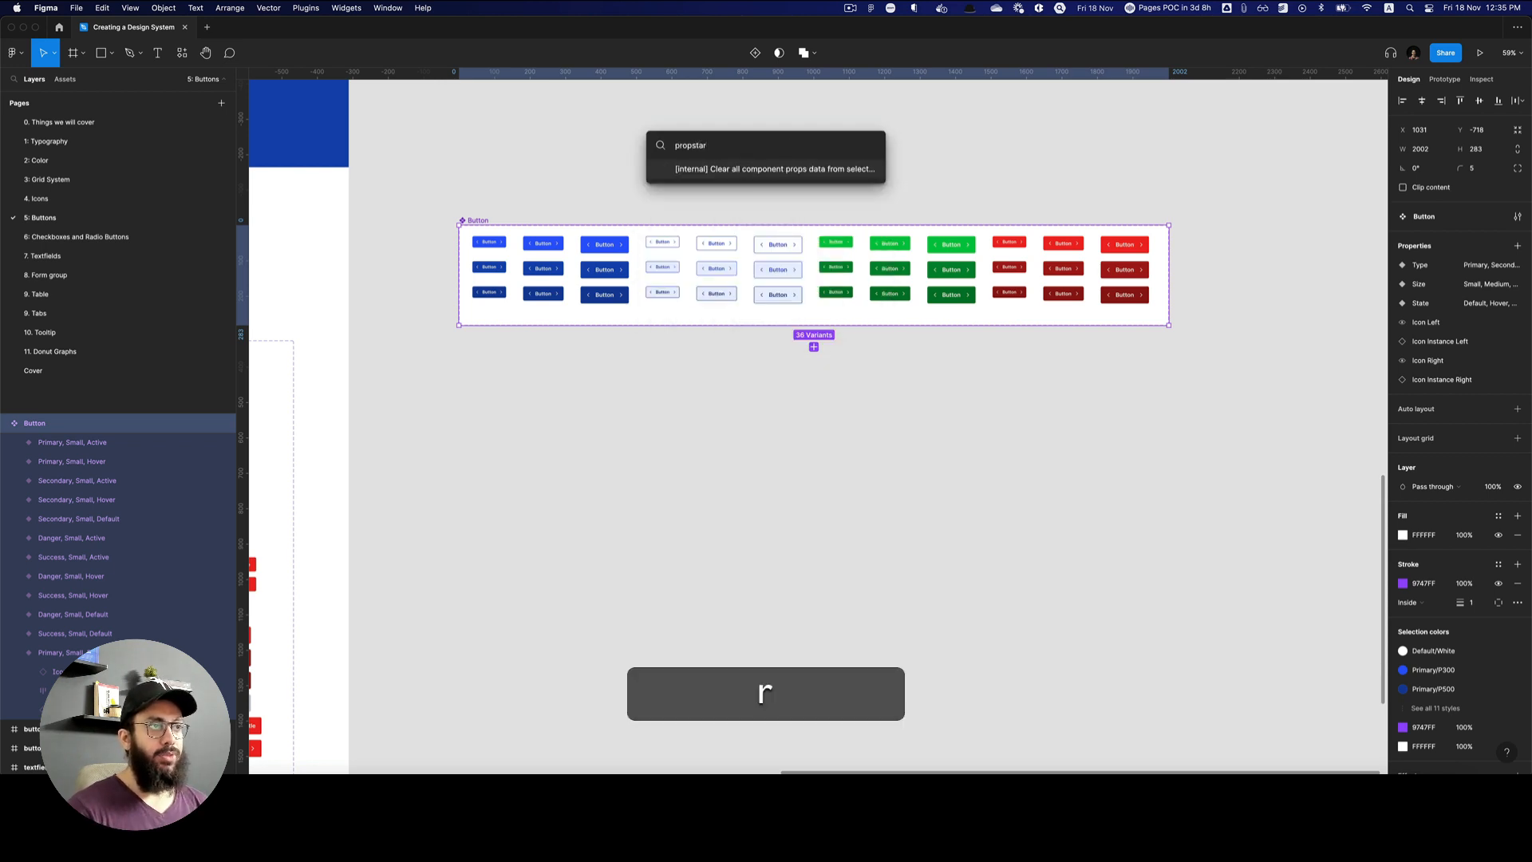
pyautogui.press('Escape')
pyautogui.hotkey('shift', 'i')
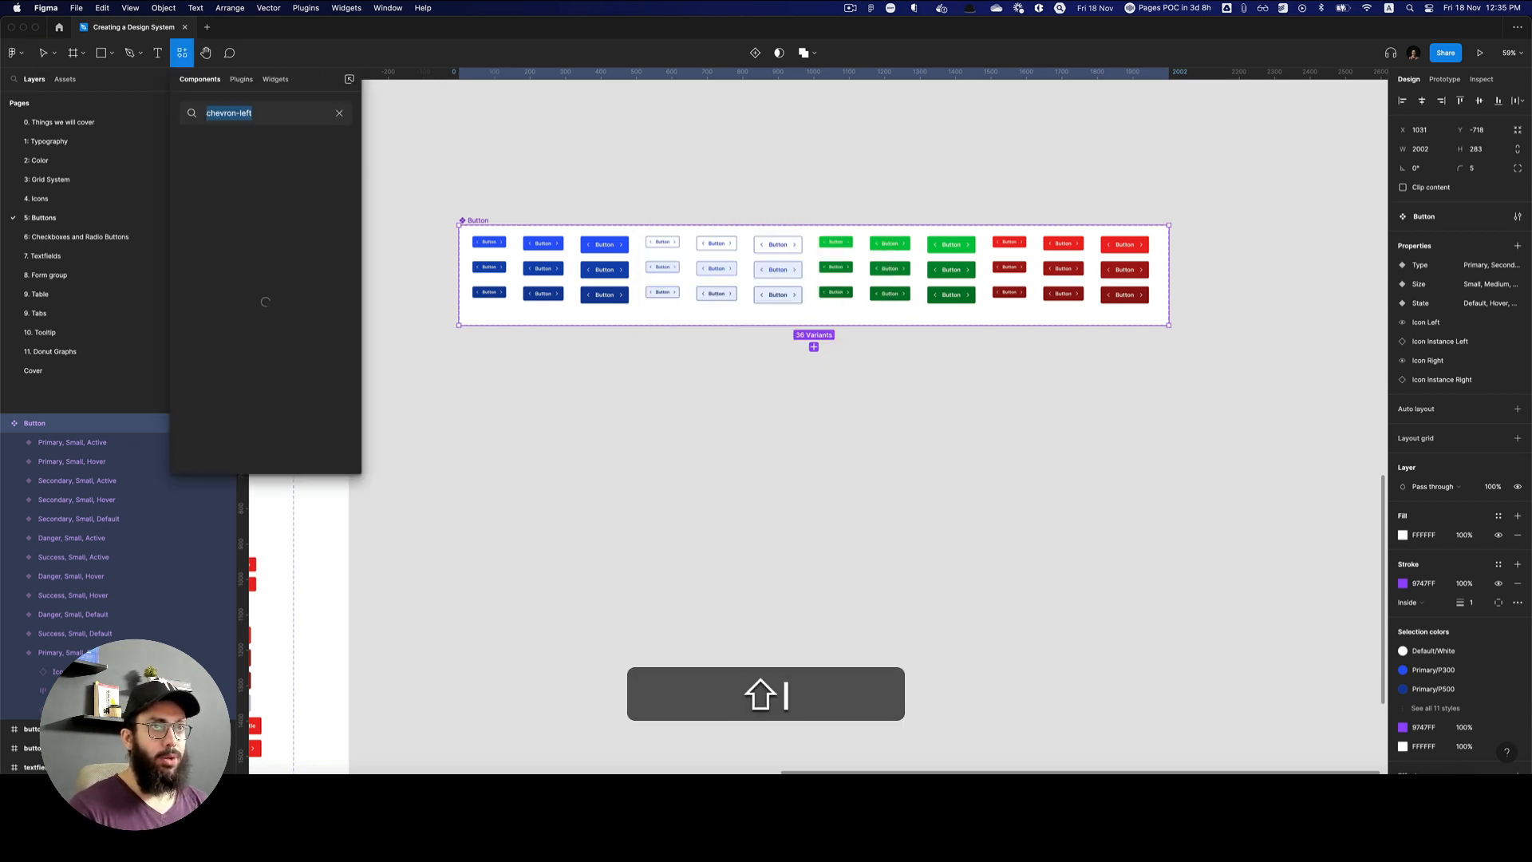
pyautogui.click(240, 83)
pyautogui.click(260, 112)
pyautogui.write('p')
pyautogui.press('super+a')
pyautogui.write('p')
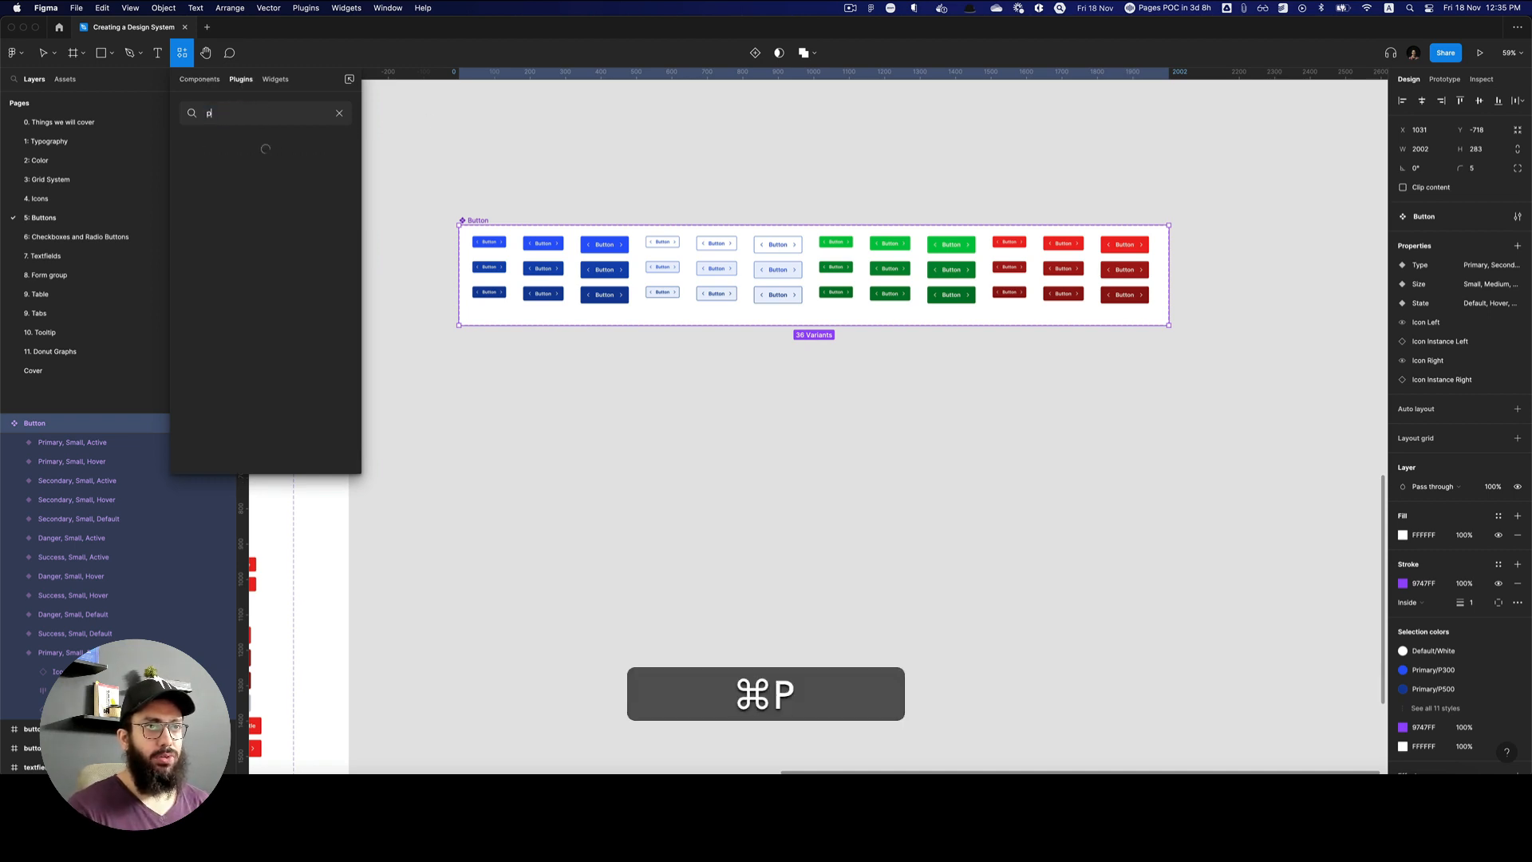
pyautogui.write('ropstar')
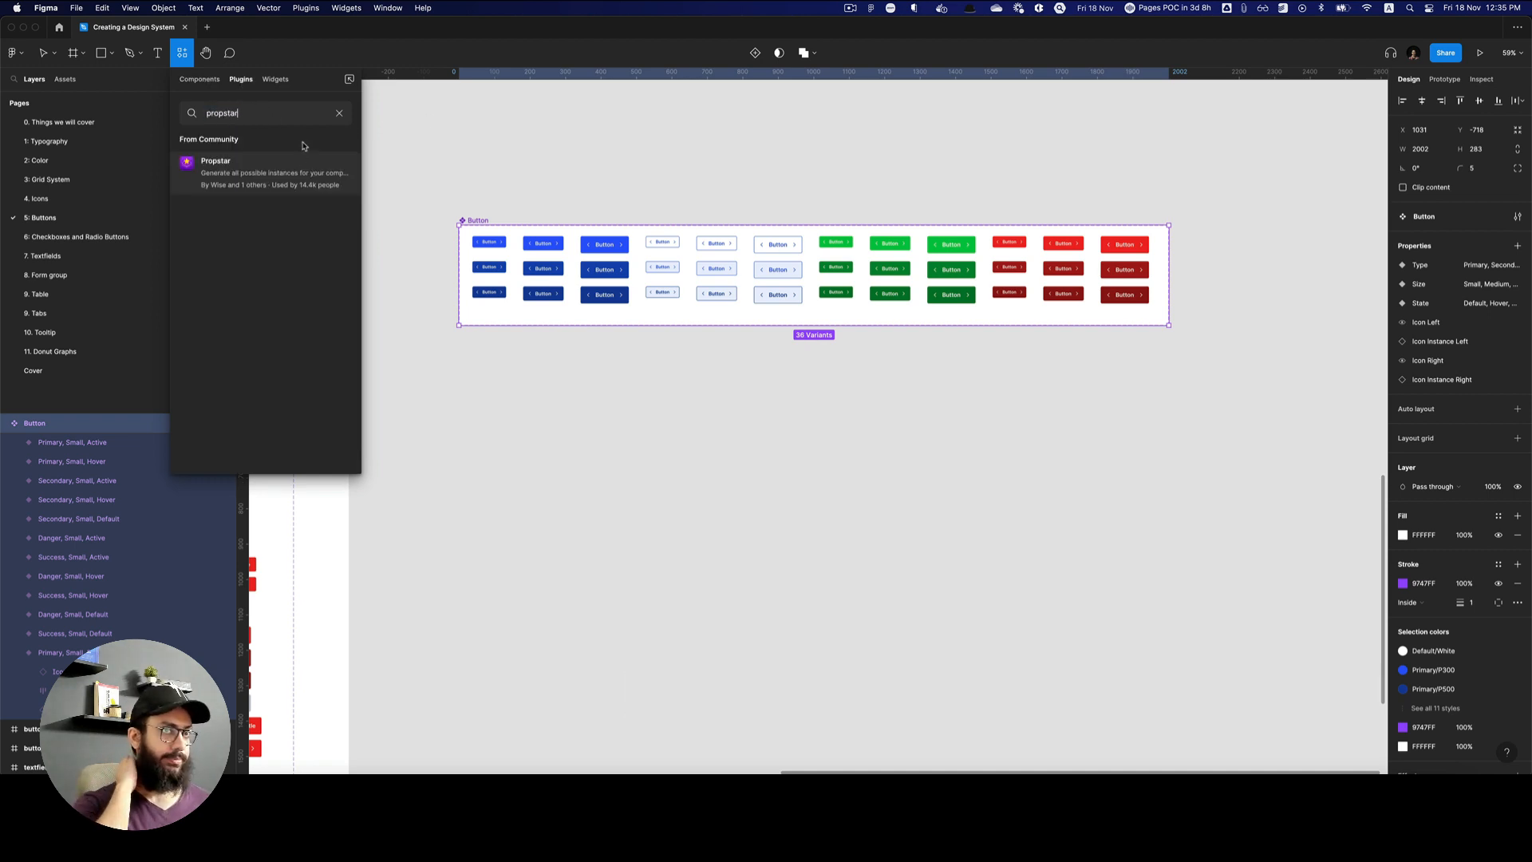
# Run Propstar's Create Standalone Table on the Button component set.
pyautogui.click(334, 175)
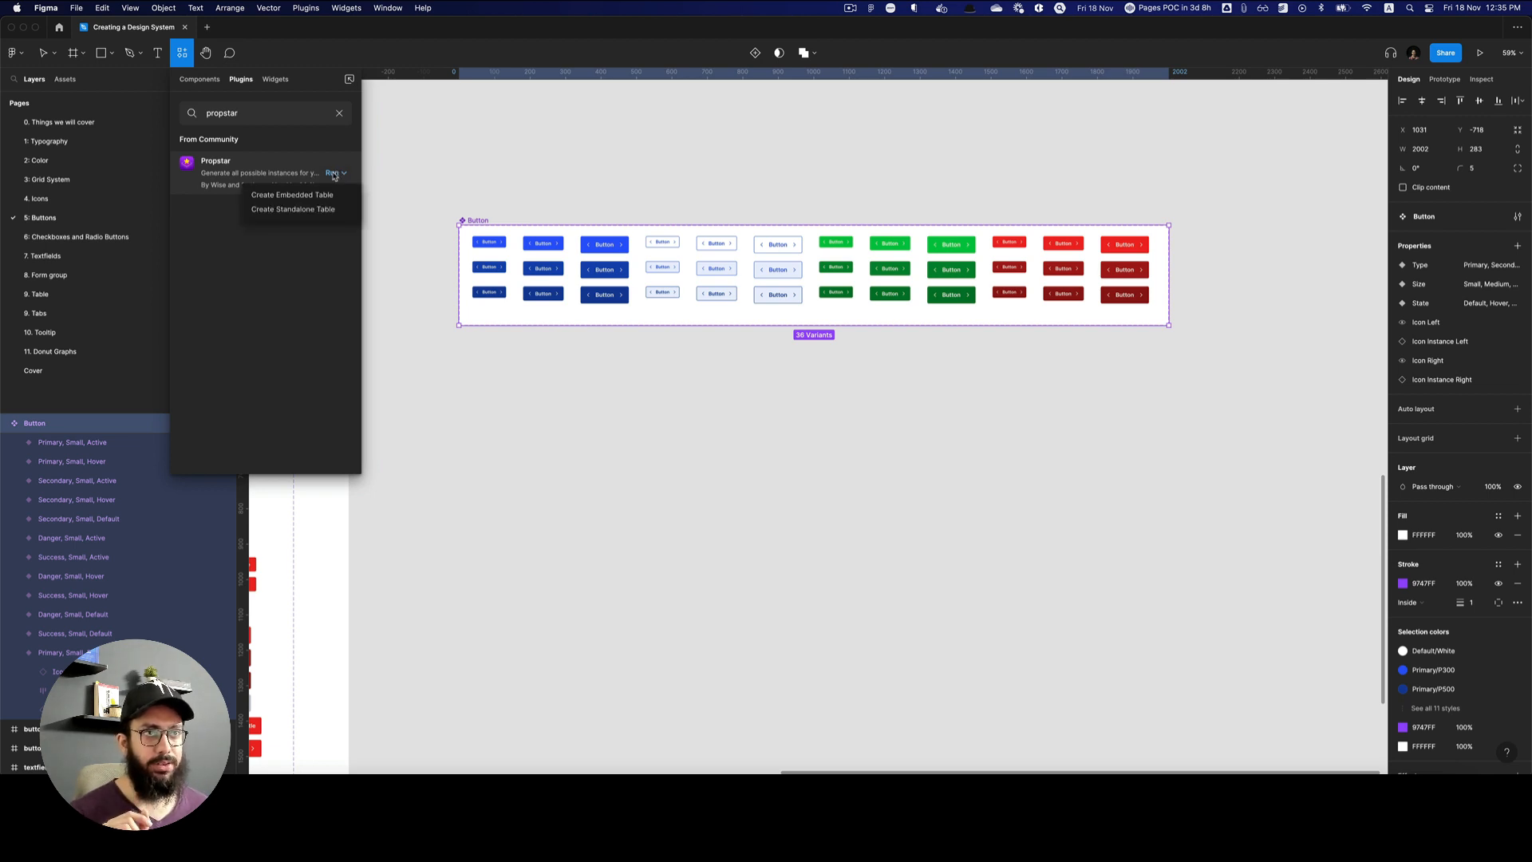
pyautogui.click(301, 207)
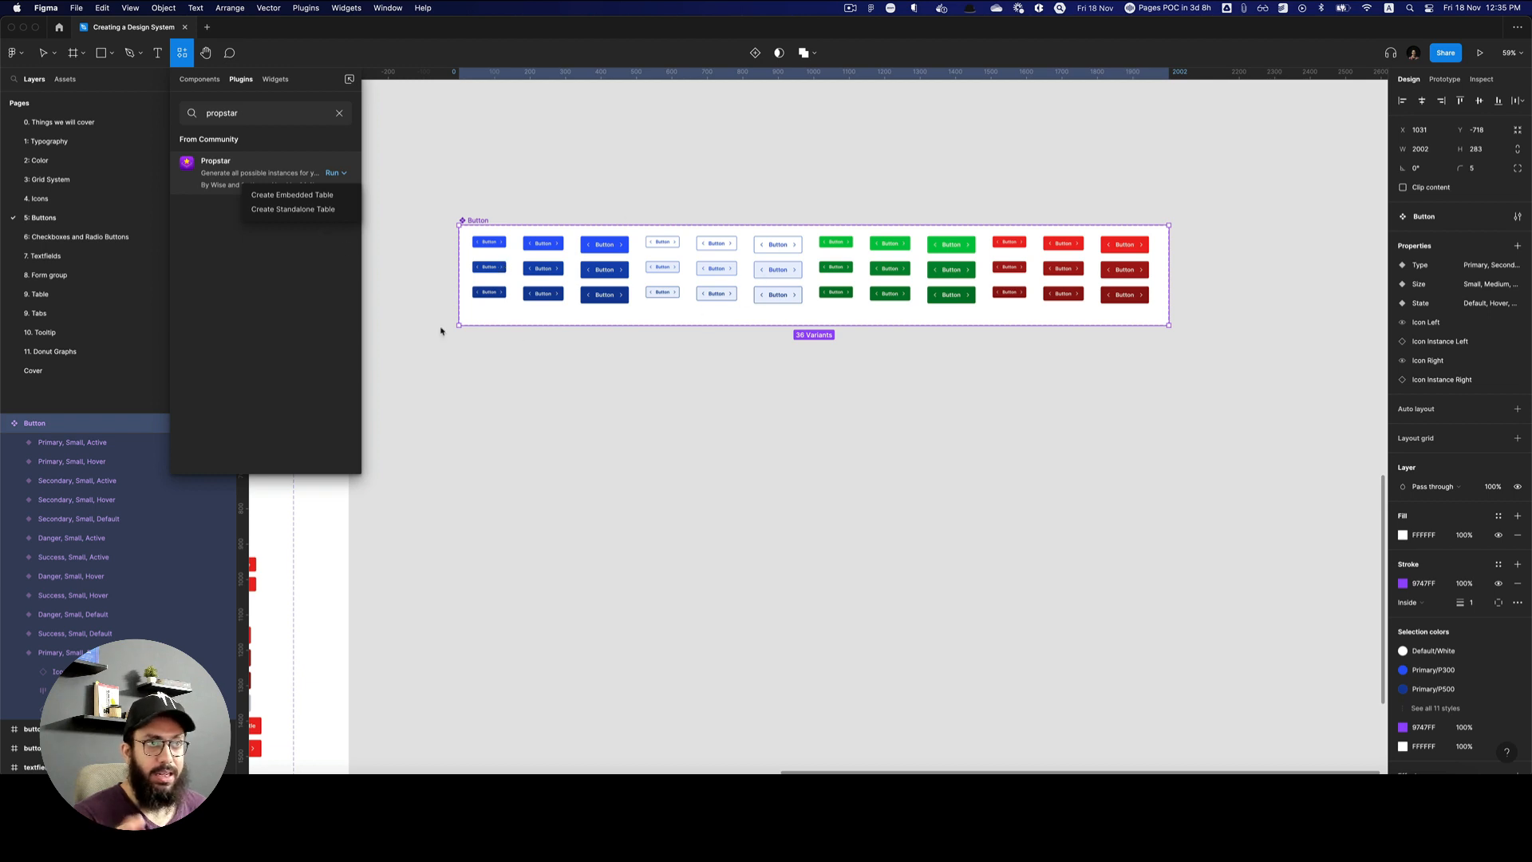
pyautogui.click(292, 210)
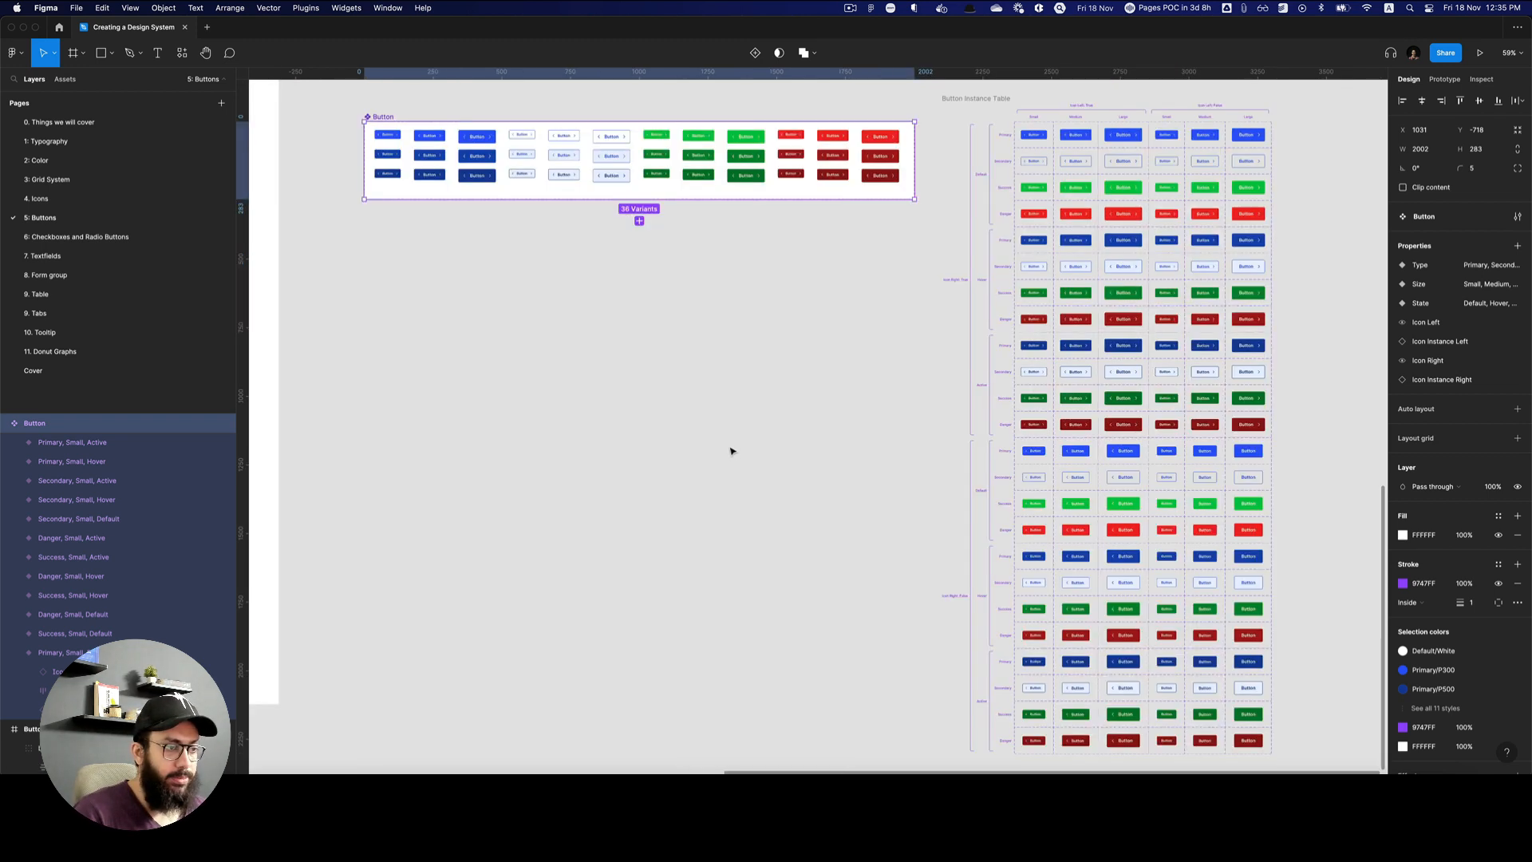
# Examine the generated Button Instance Table, including its size and icon columns and its state and type rows.
pyautogui.hscroll(5, 822, 393)
pyautogui.press('z')
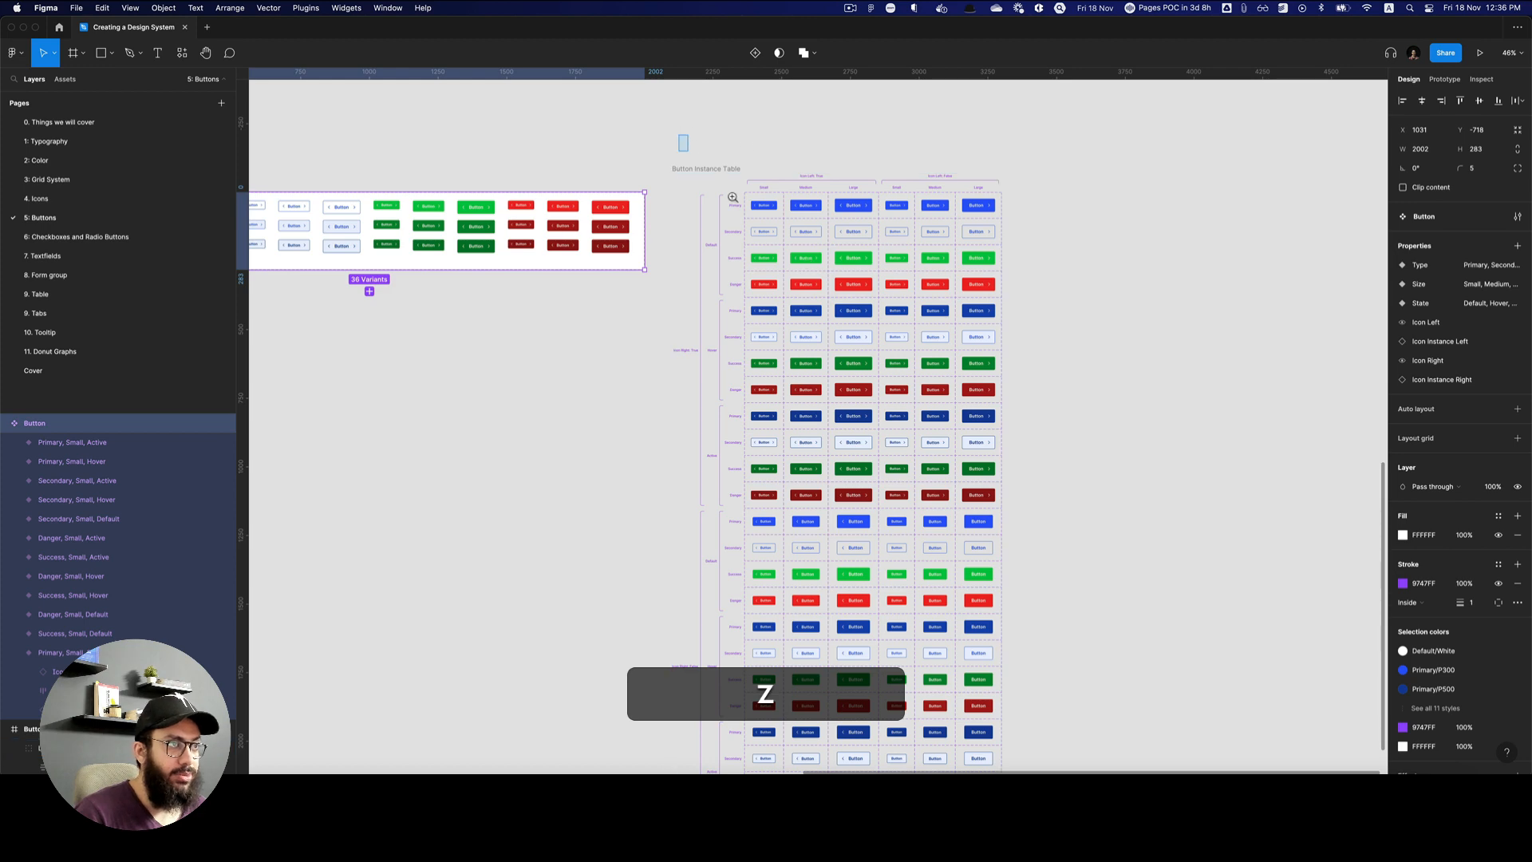
pyautogui.moveTo(680, 136); pyautogui.dragTo(1061, 521)
pyautogui.scroll(2, 862, 257)
pyautogui.press('z')
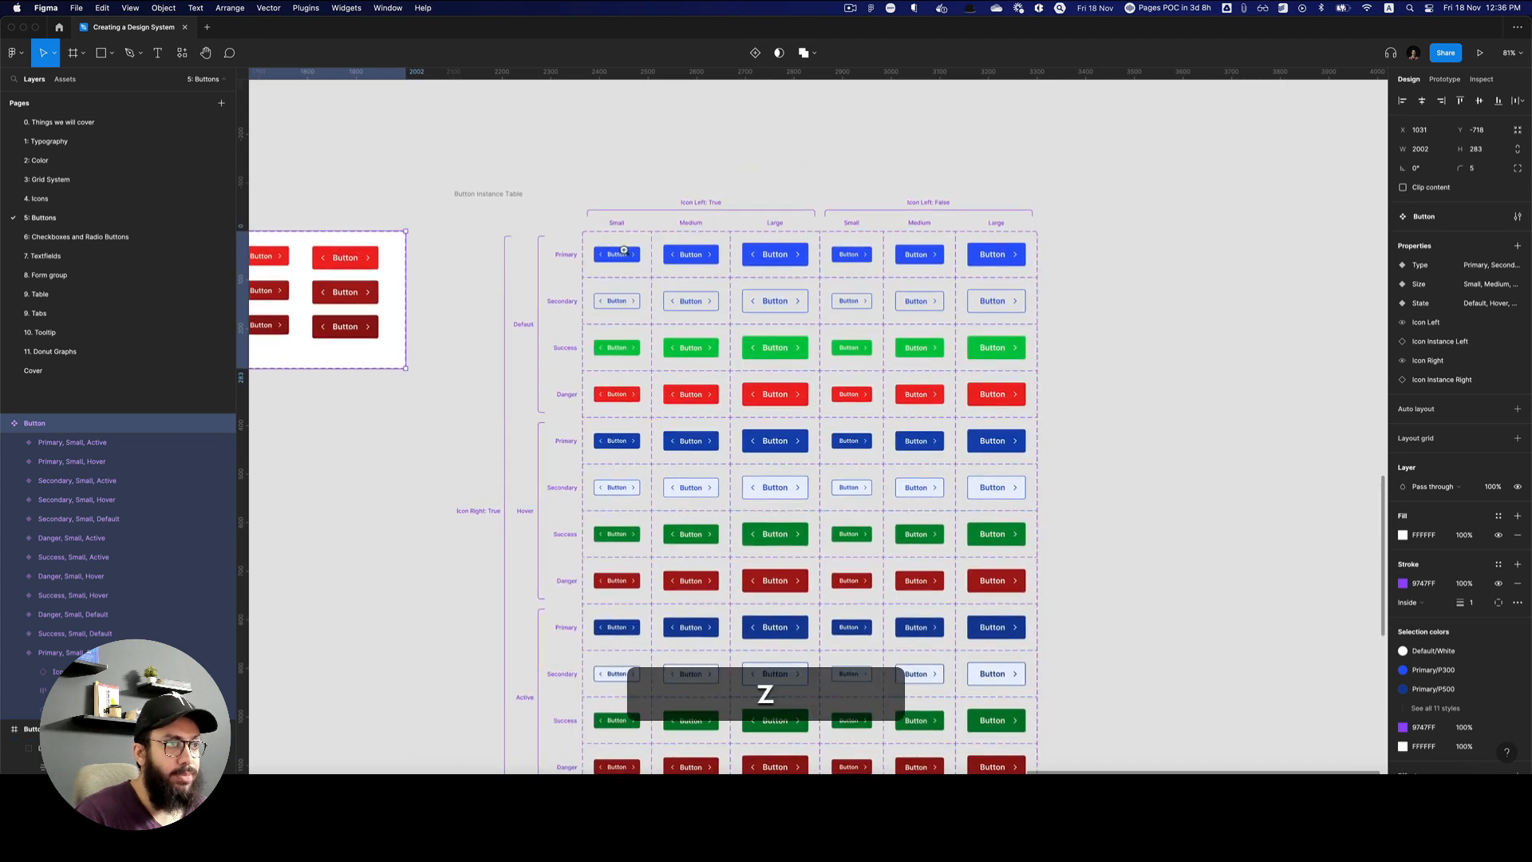
pyautogui.click(623, 248)
pyautogui.keyDown('alt'); pyautogui.click(639, 255); pyautogui.keyUp('alt')
pyautogui.keyDown('alt'); pyautogui.click(639, 255); pyautogui.keyUp('alt')
pyautogui.scroll(-7, 693, 279)
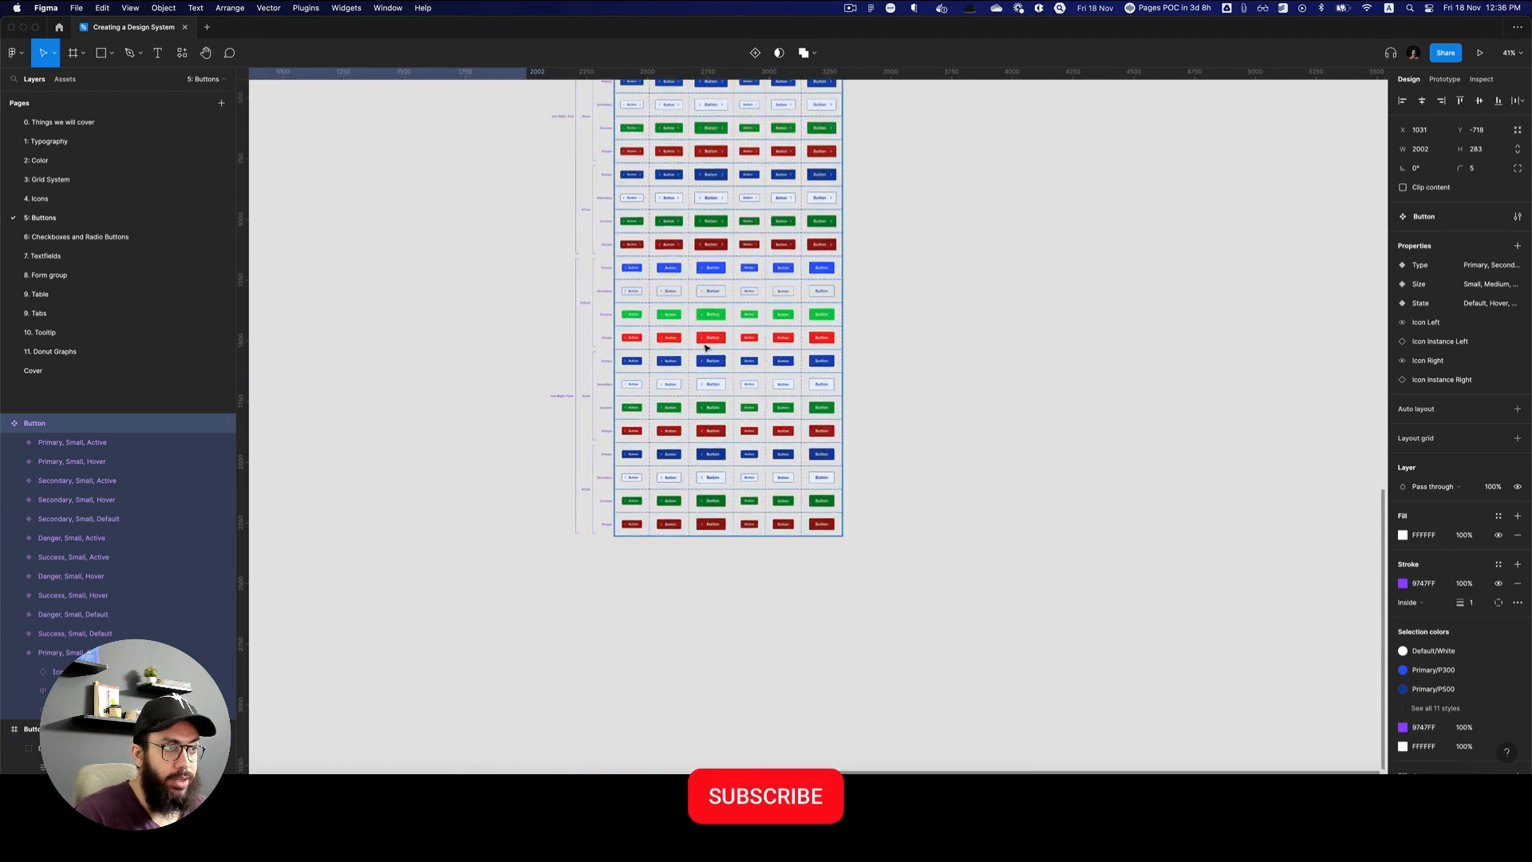
pyautogui.scroll(7, 707, 346)
pyautogui.scroll(-3, 706, 343)
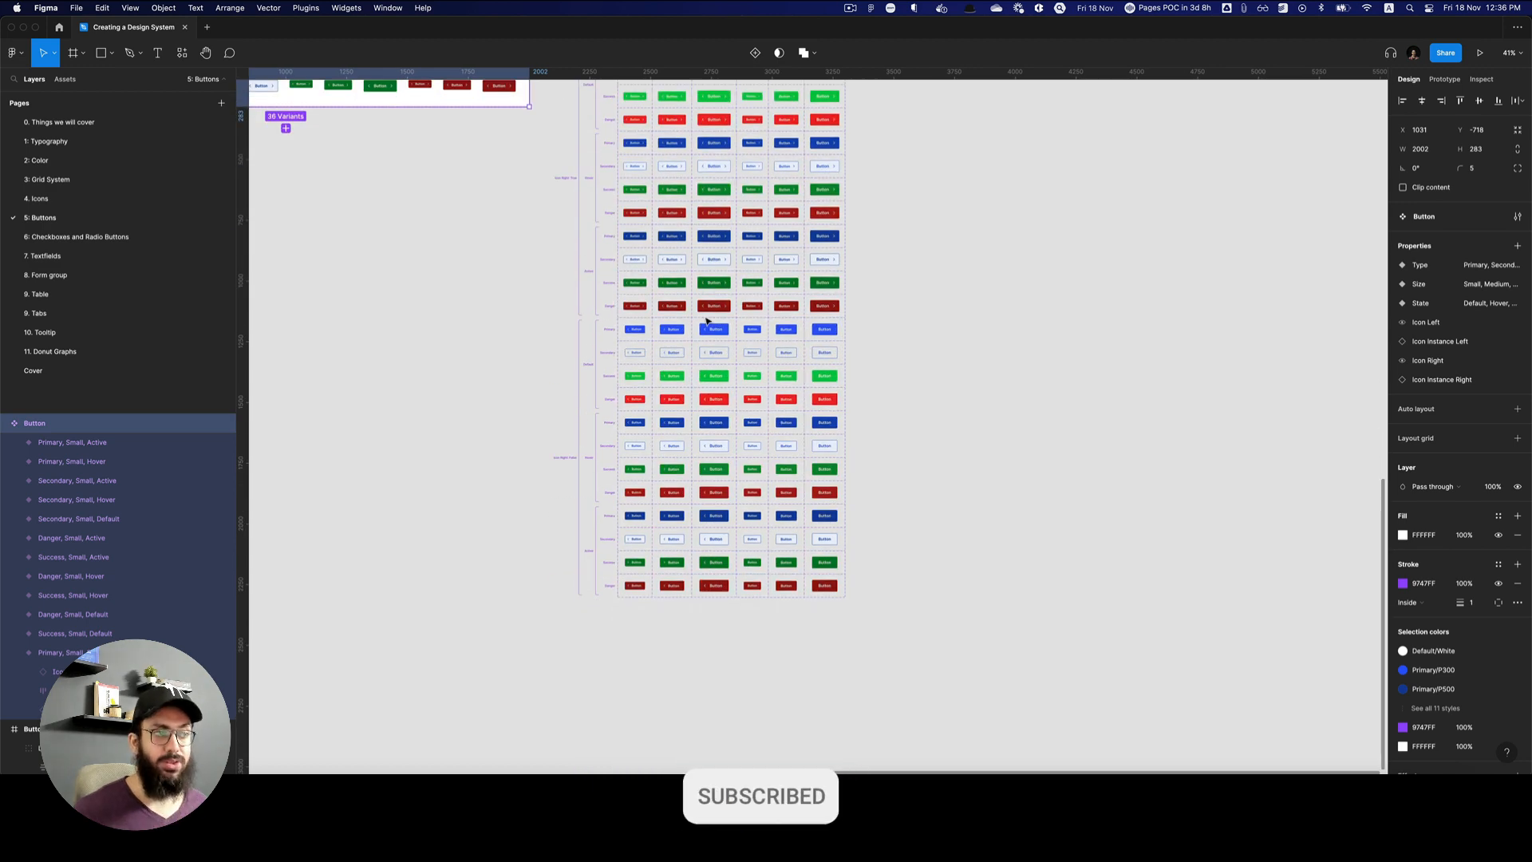
pyautogui.scroll(3, 706, 320)
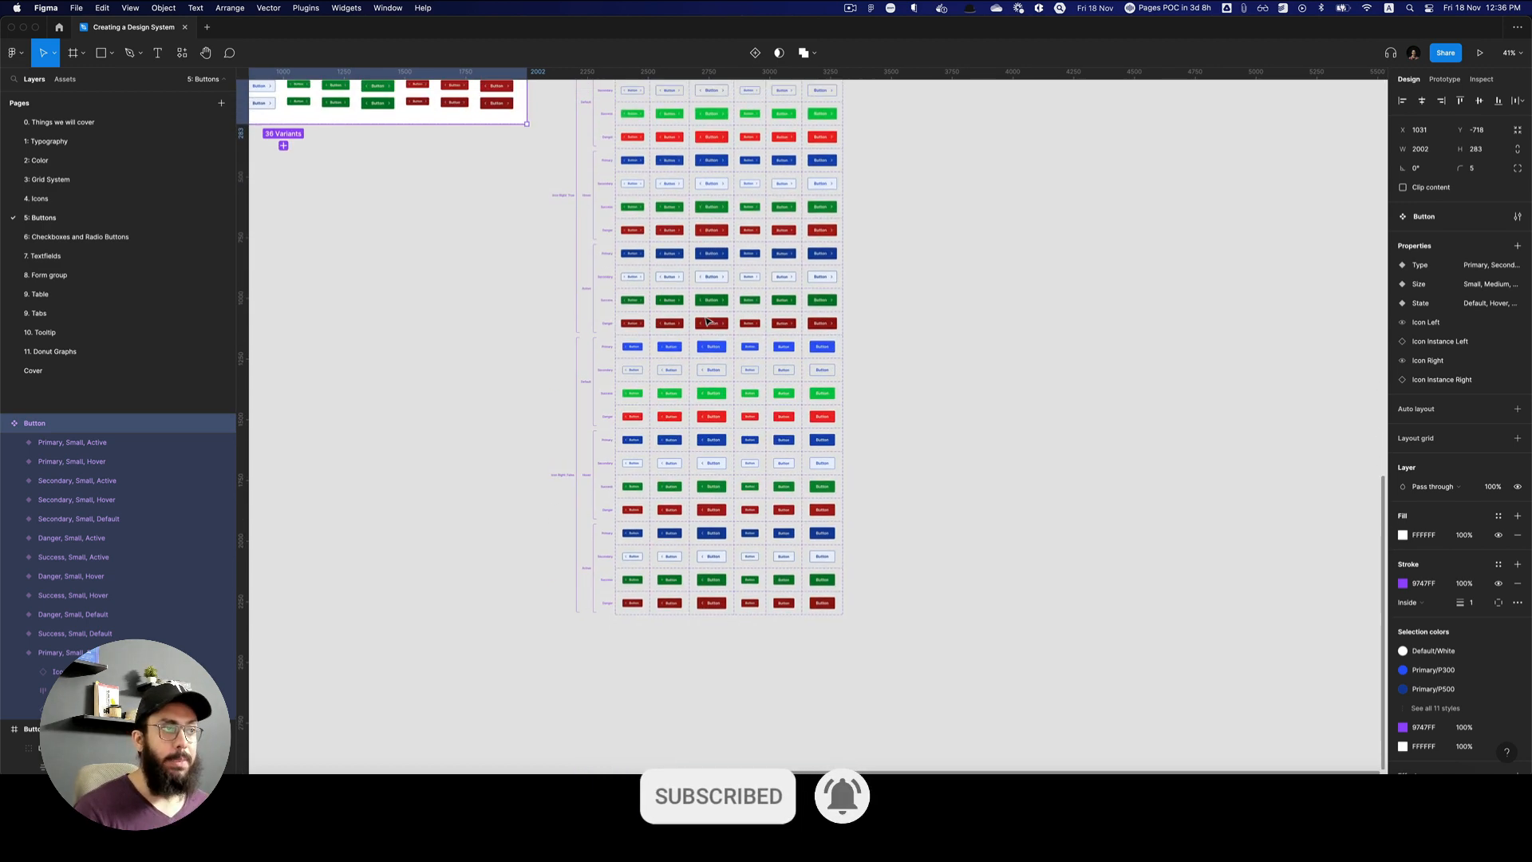
pyautogui.scroll(1, 706, 320)
pyautogui.hscroll(-1, 707, 320)
# Inspect the Button Instance Table's upper rows and select the Medium Secondary Hover button instance to view its properties.
pyautogui.click(636, 169)
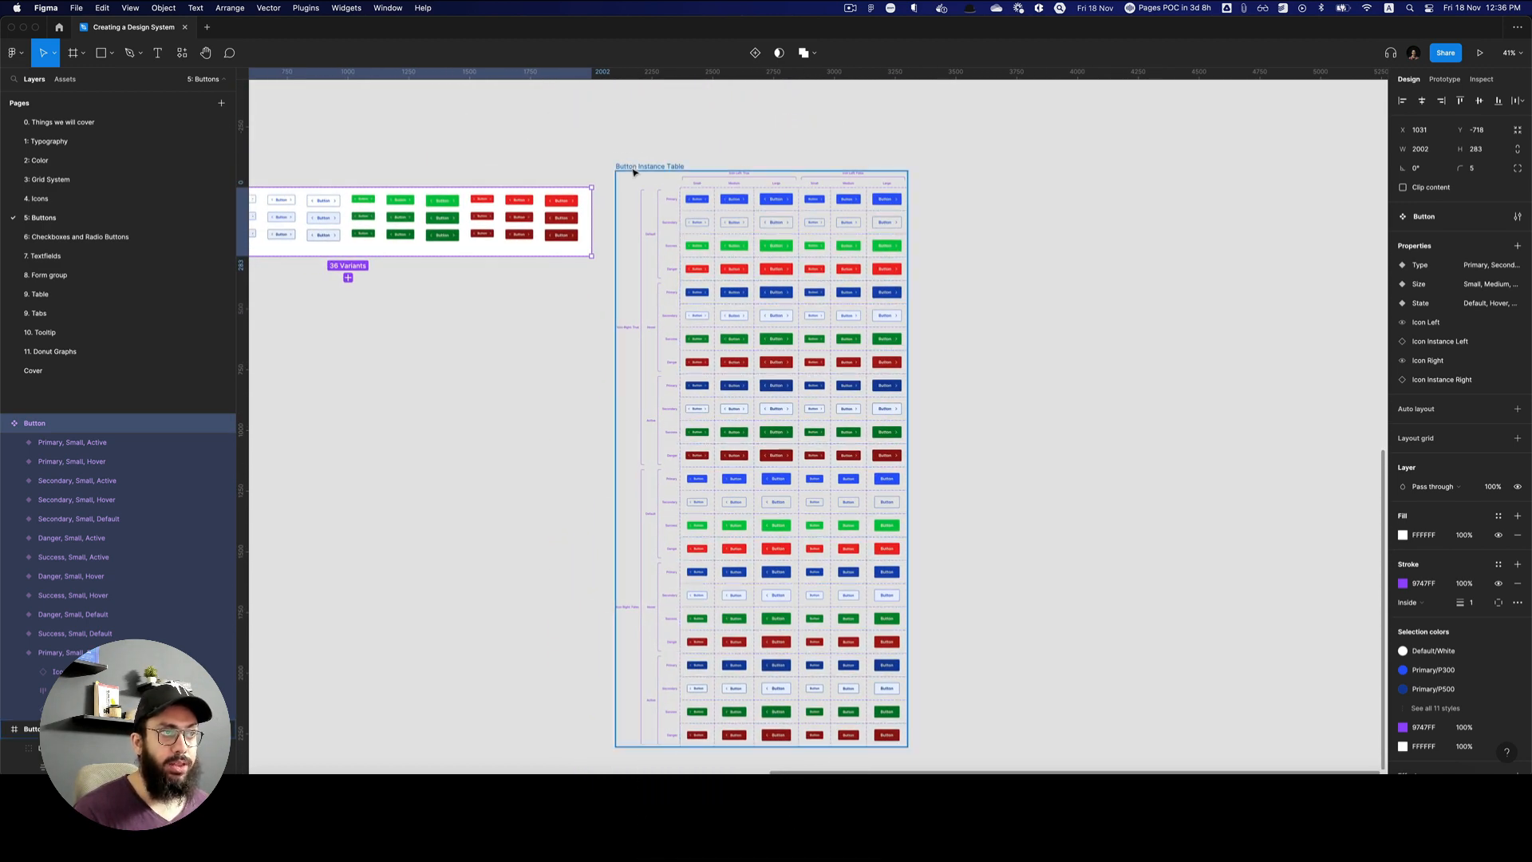
pyautogui.press('z')
pyautogui.click(734, 311)
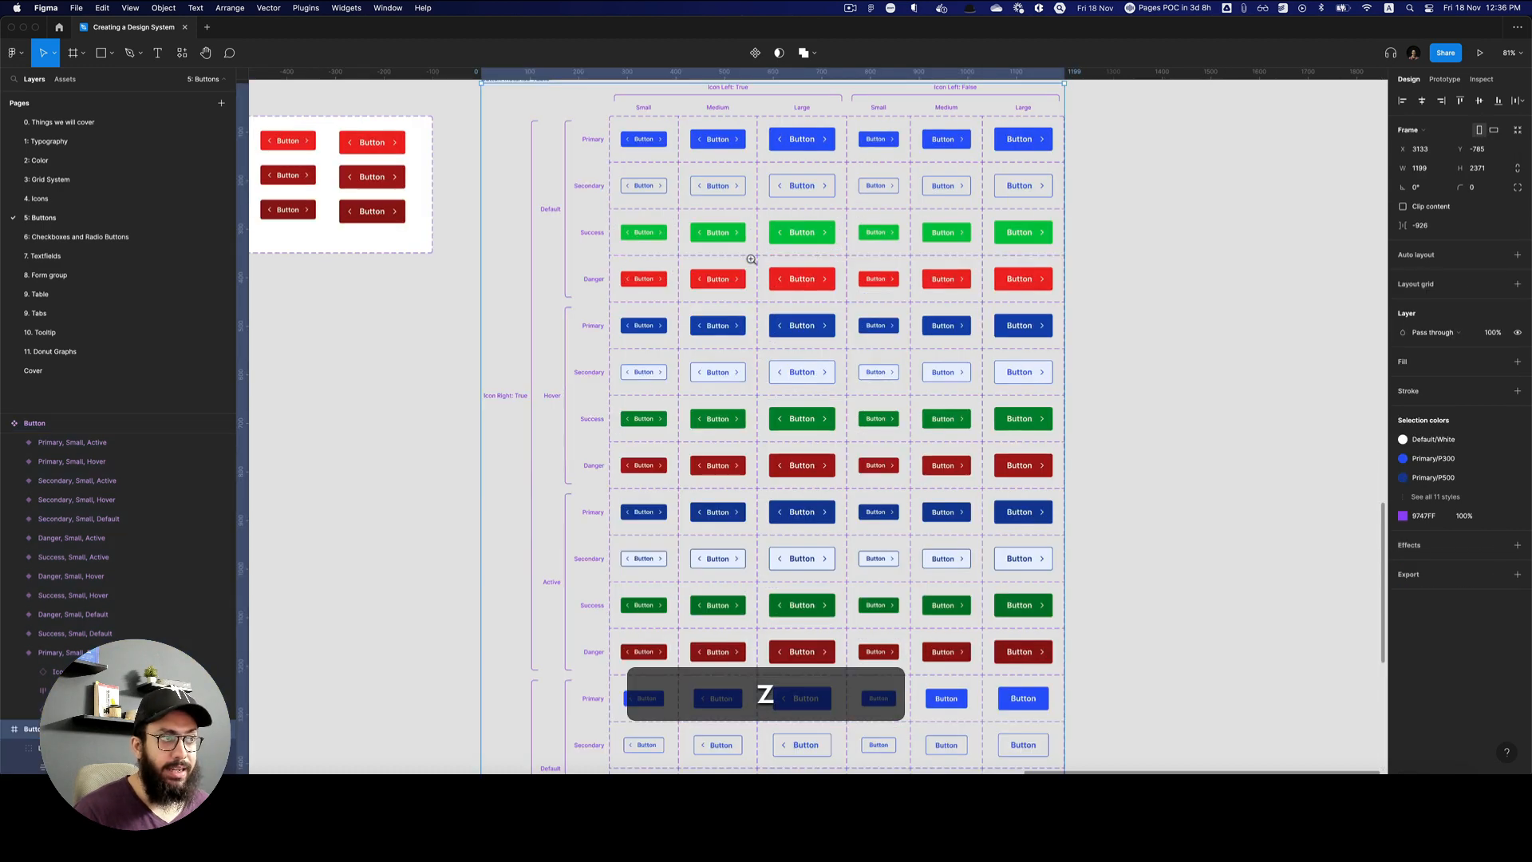
pyautogui.doubleClick(714, 376)
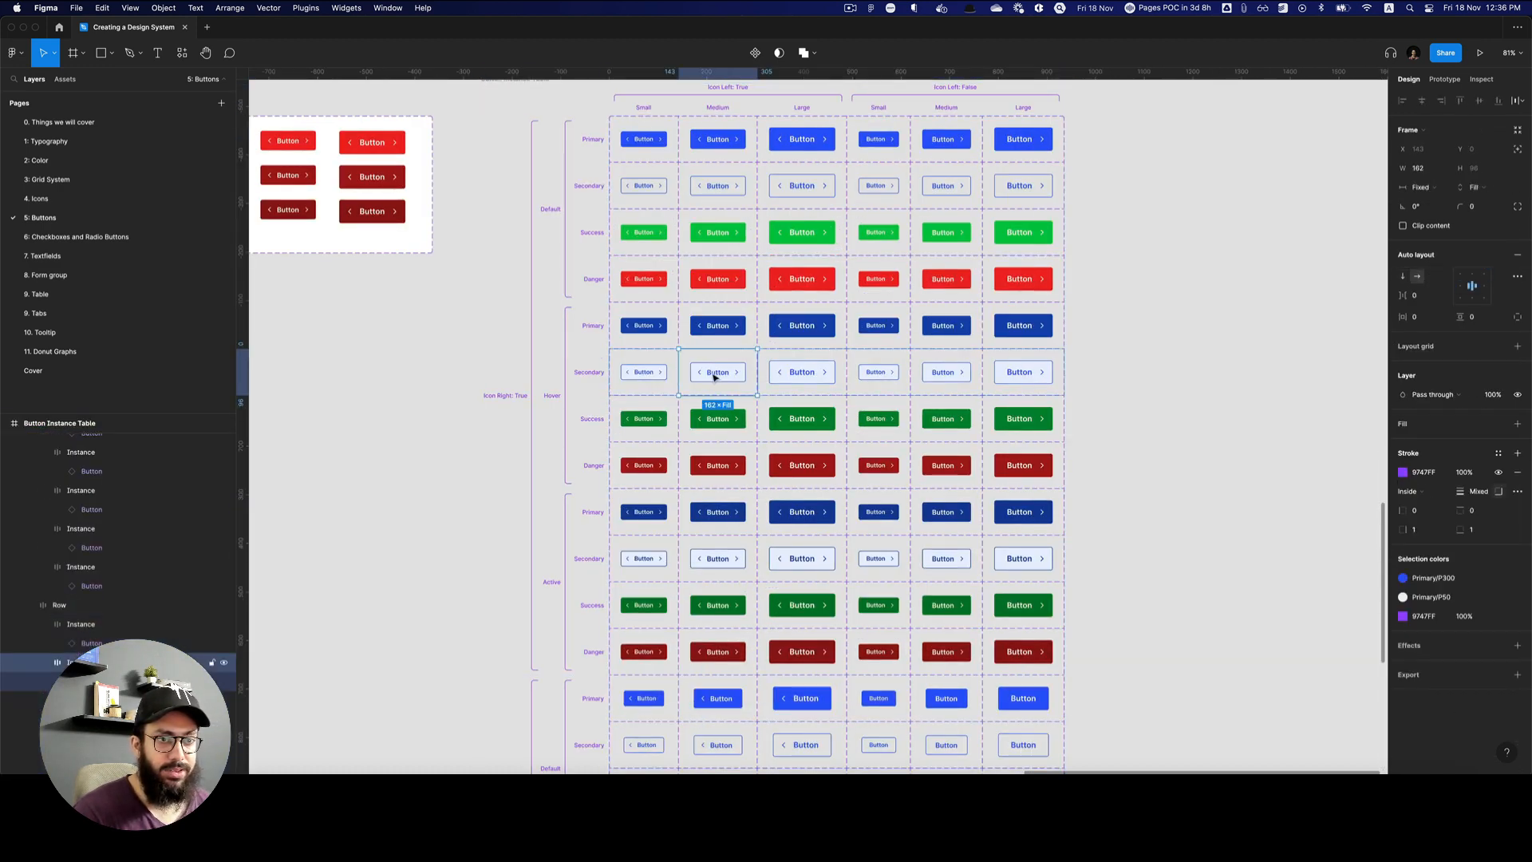
pyautogui.doubleClick(714, 376)
pyautogui.press('z')
pyautogui.keyDown('alt'); pyautogui.click(714, 375); pyautogui.keyUp('alt')
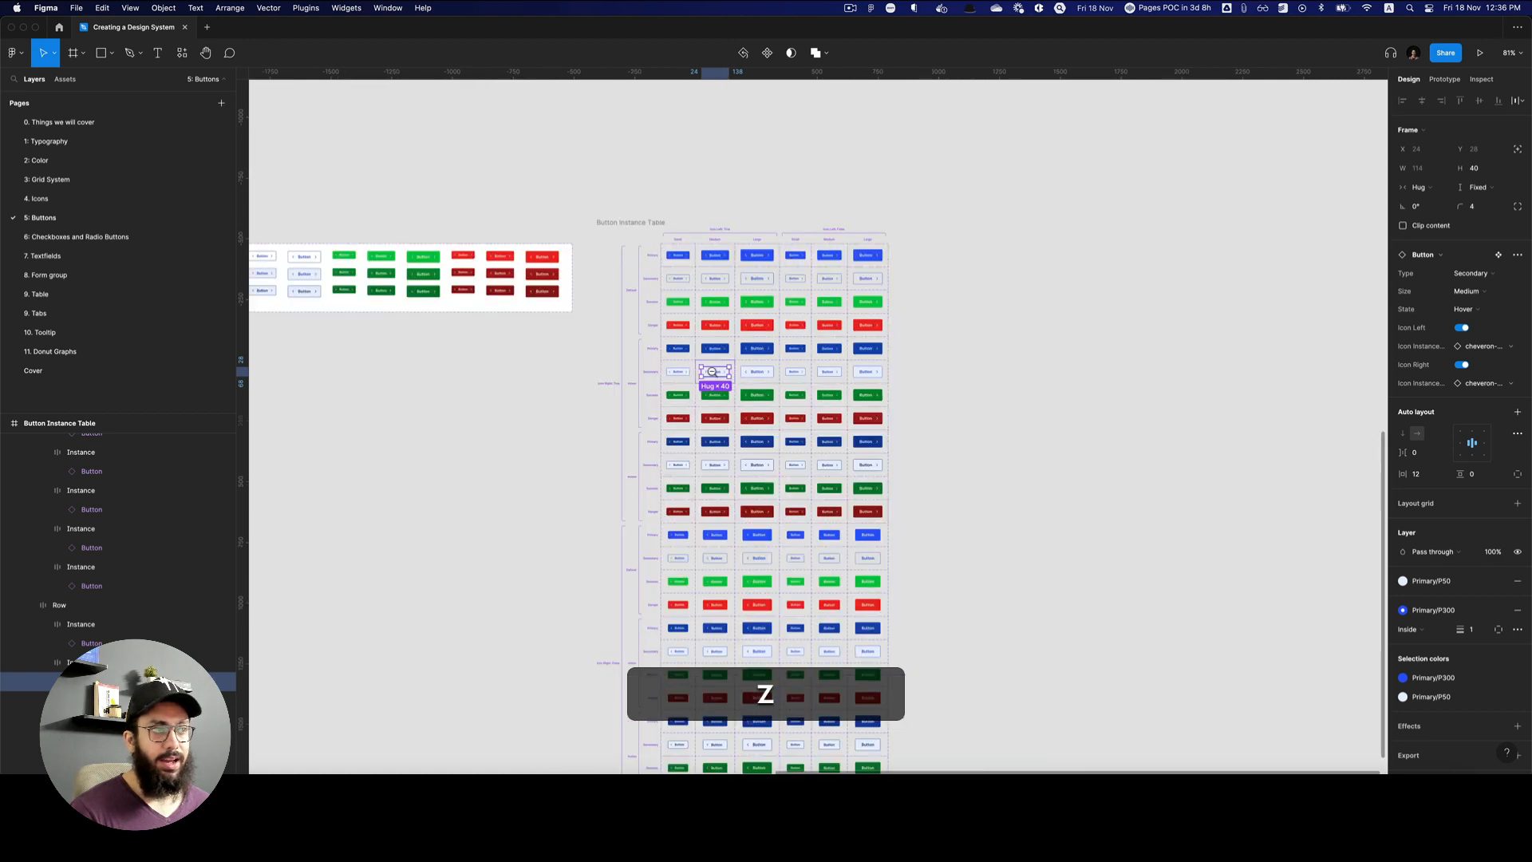
# Select the Button Instance Table and compare its rows with and without the right icon across the Default, Hover and Active states.
pyautogui.click(633, 225)
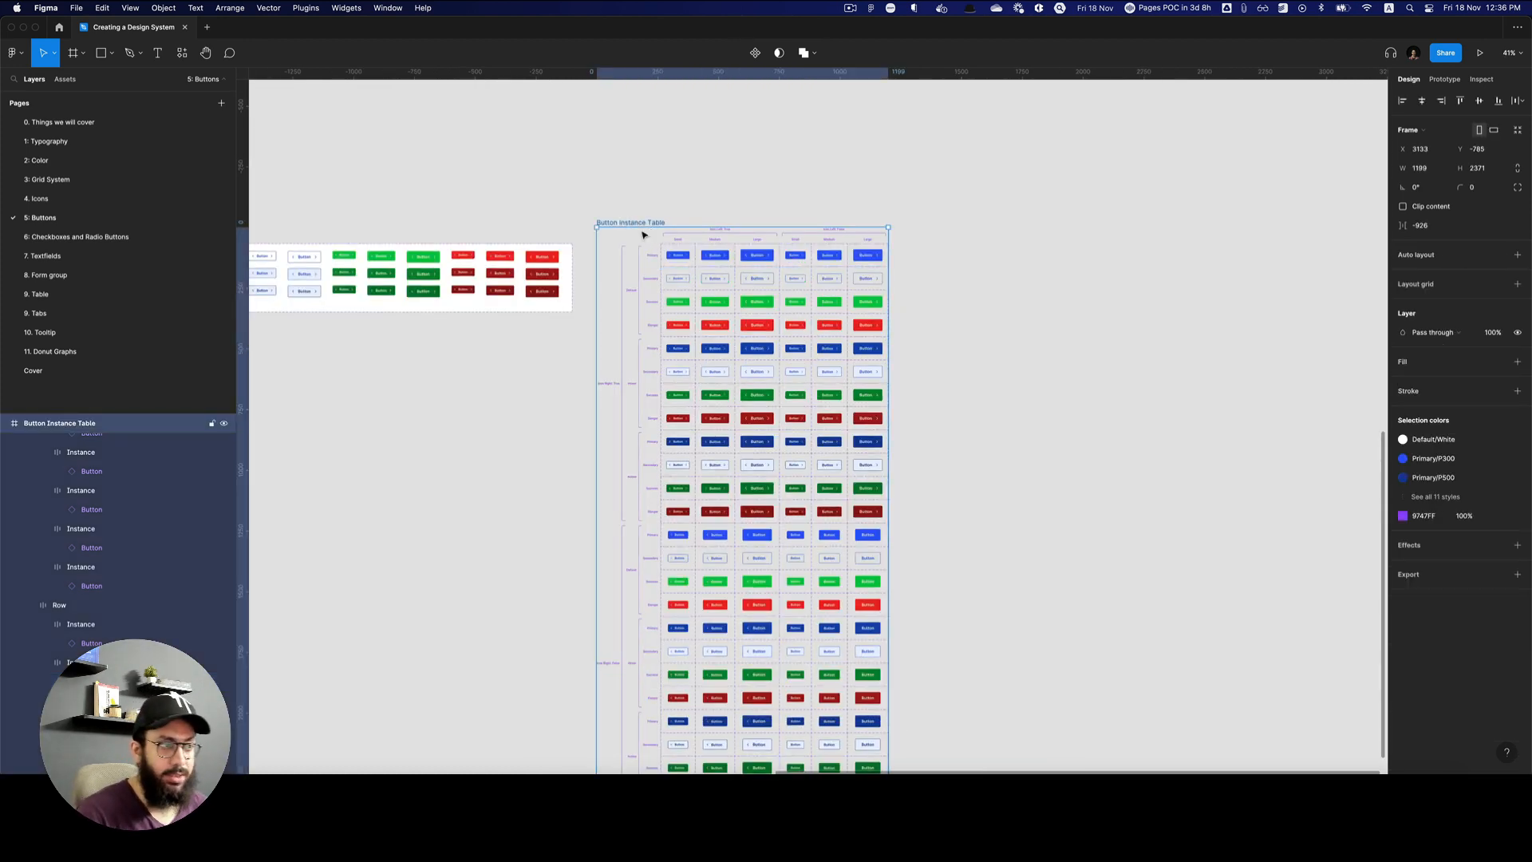
pyautogui.press('z')
pyautogui.moveTo(658, 456); pyautogui.dragTo(907, 668)
pyautogui.scroll(2, 849, 598)
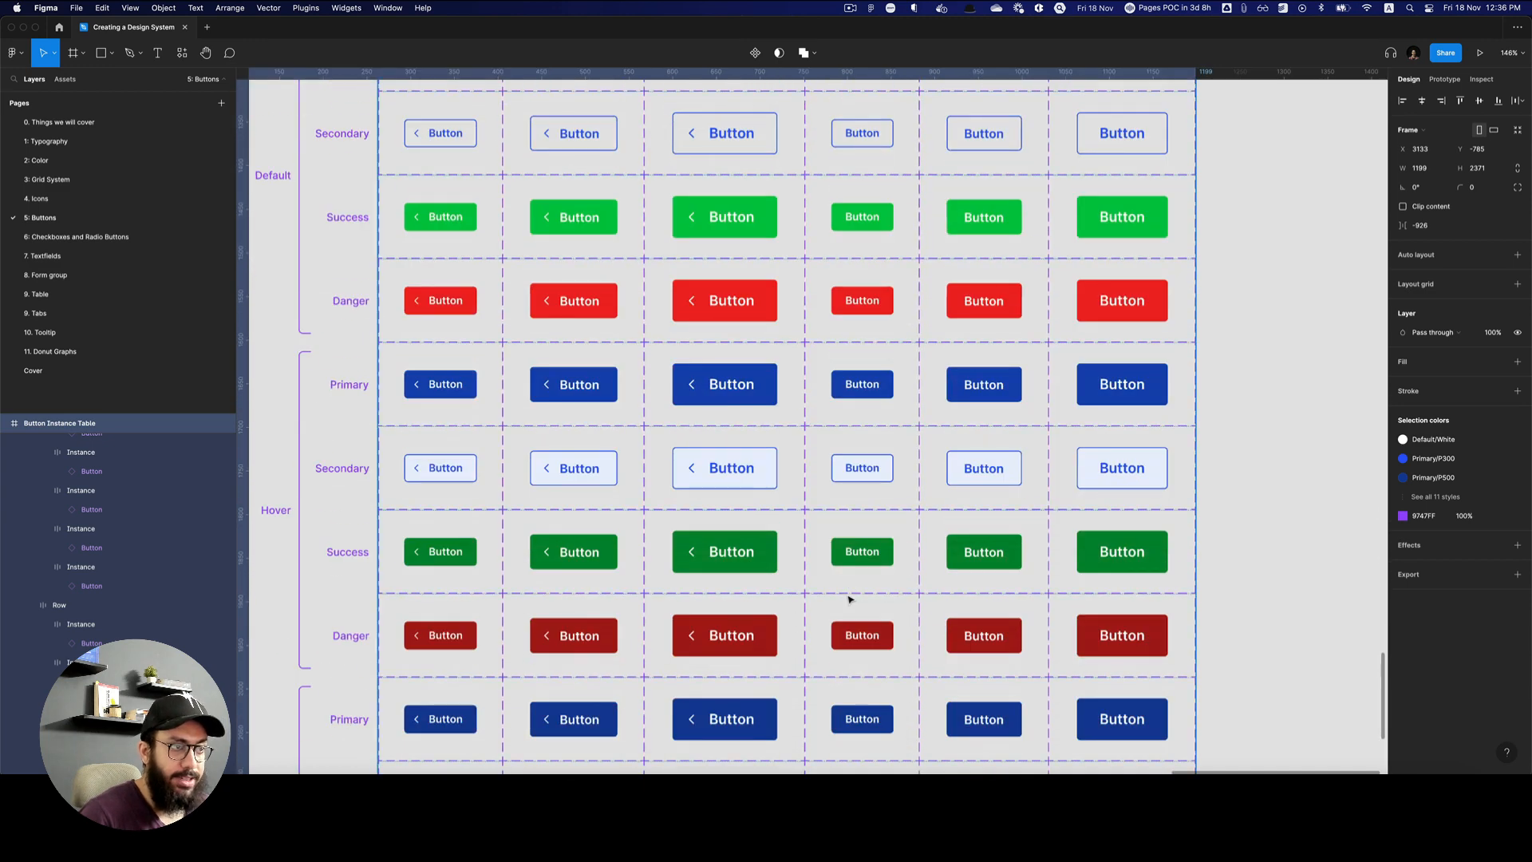
pyautogui.scroll(-1, 850, 599)
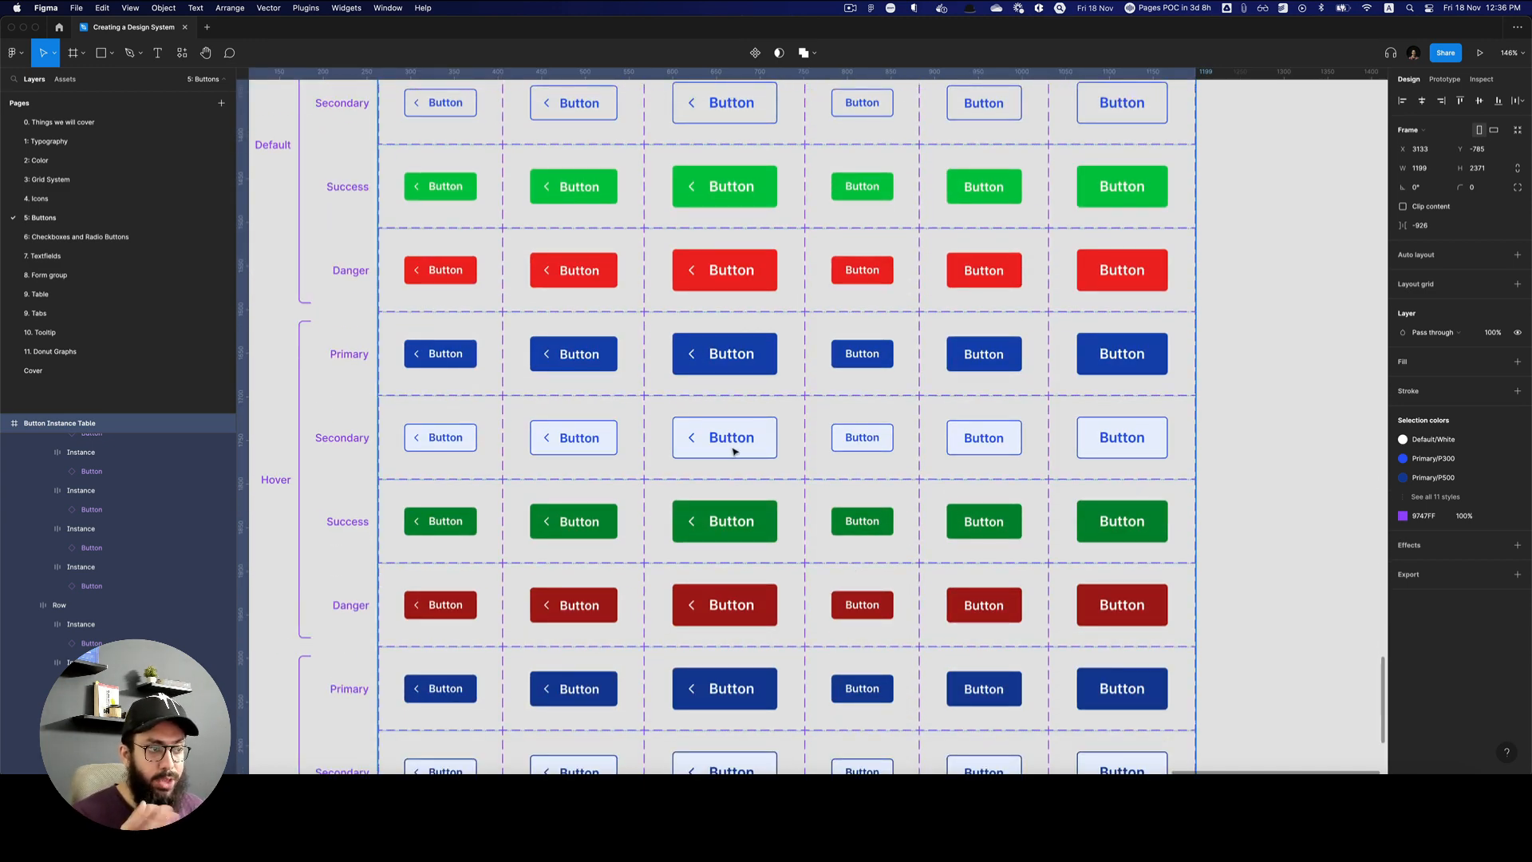
pyautogui.scroll(-10, 734, 451)
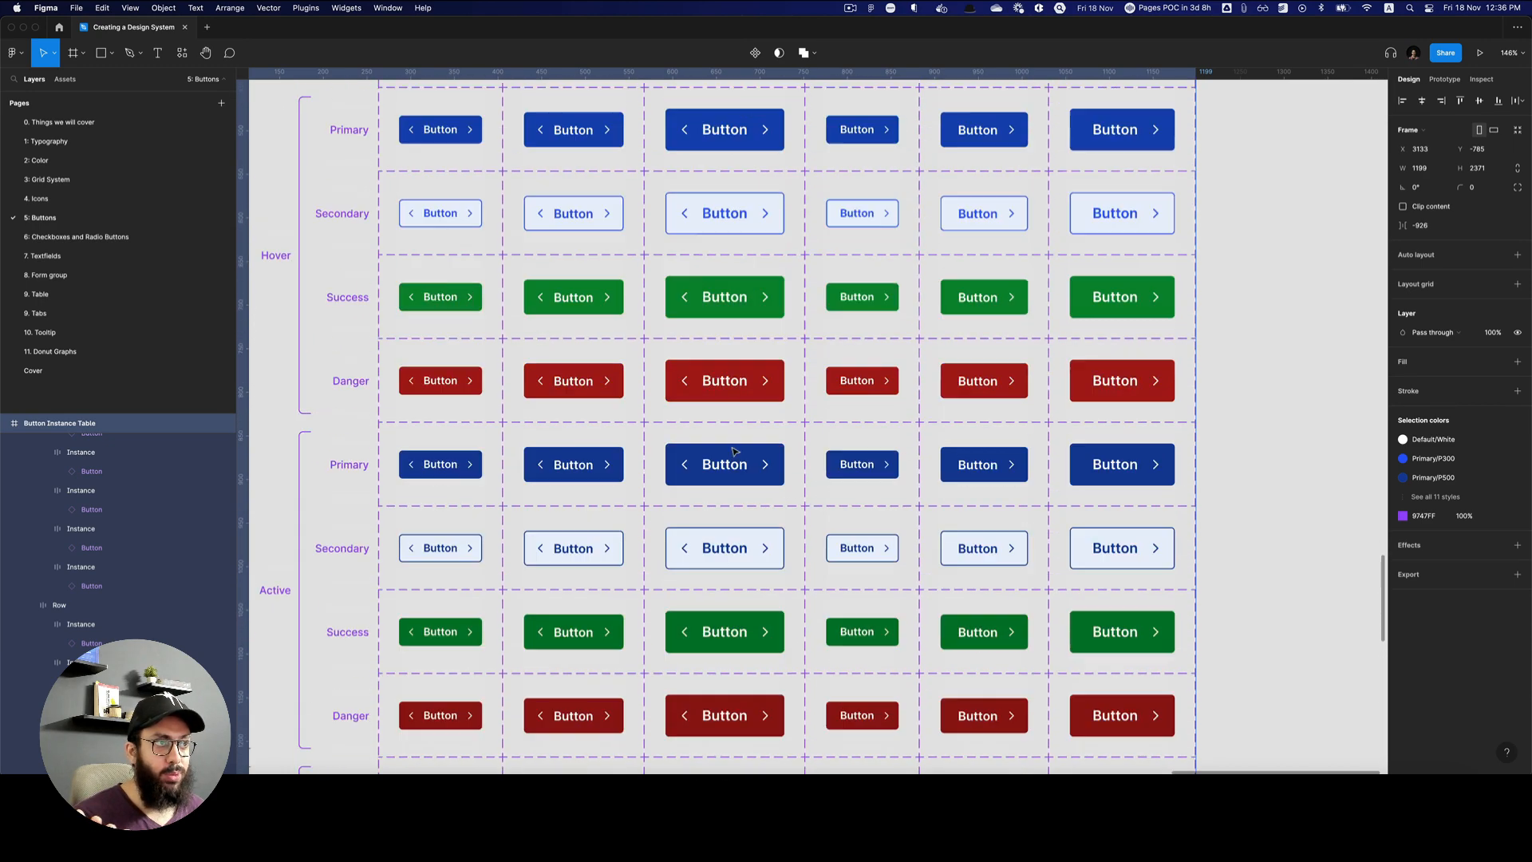
pyautogui.scroll(-8, 794, 367)
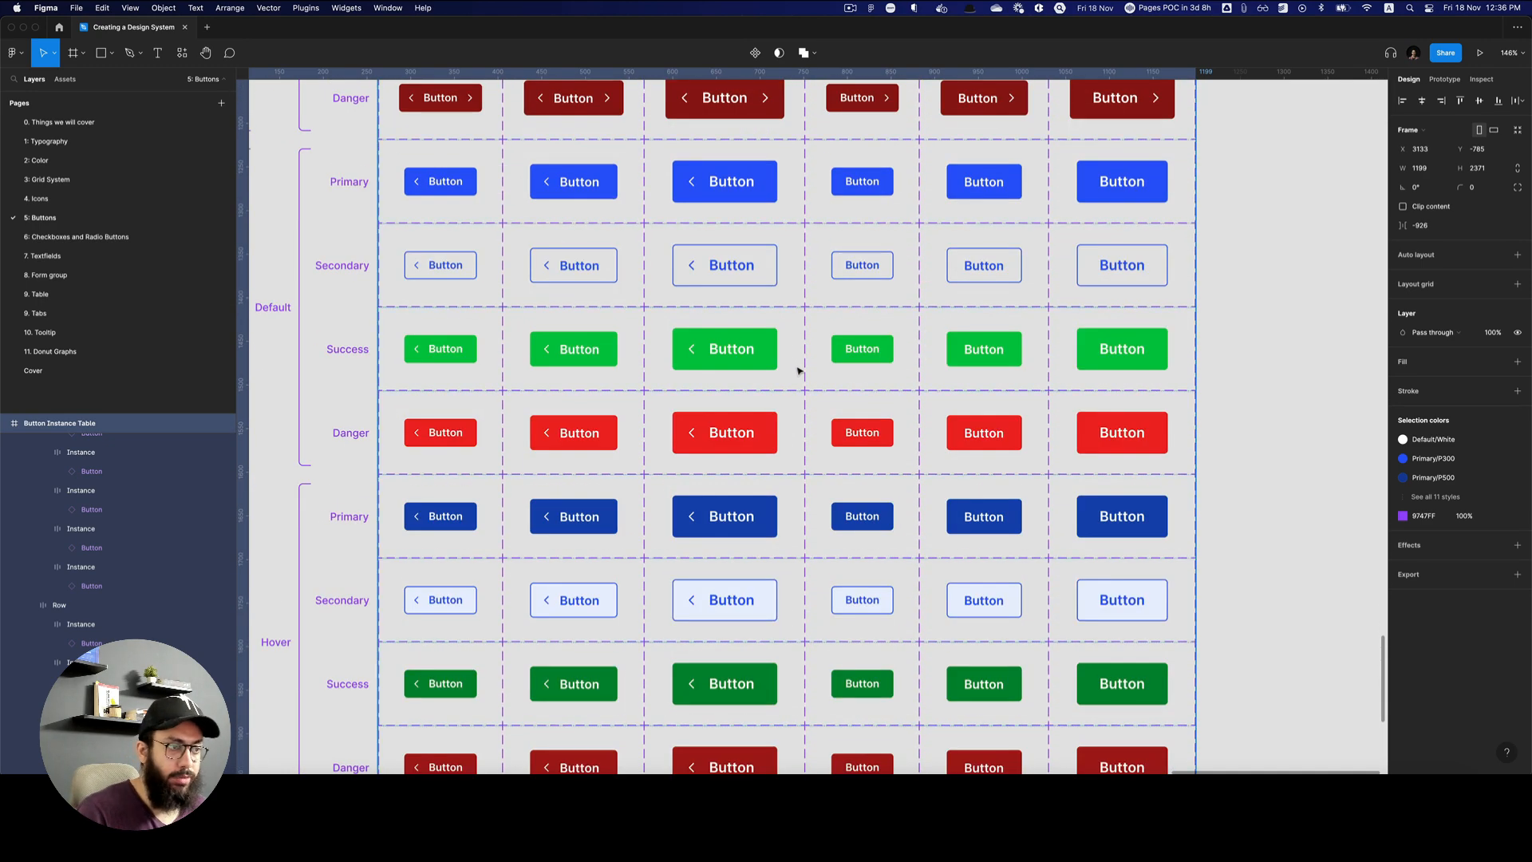
# Hide the left and right chevron icons of the Primary, Small, Default variant in the Button component set.
pyautogui.keyDown('alt'); pyautogui.click(795, 366); pyautogui.keyUp('alt')
pyautogui.press('space')
pyautogui.moveTo(712, 155); pyautogui.dragTo(947, 617)
pyautogui.moveTo(813, 386); pyautogui.dragTo(1101, 437)
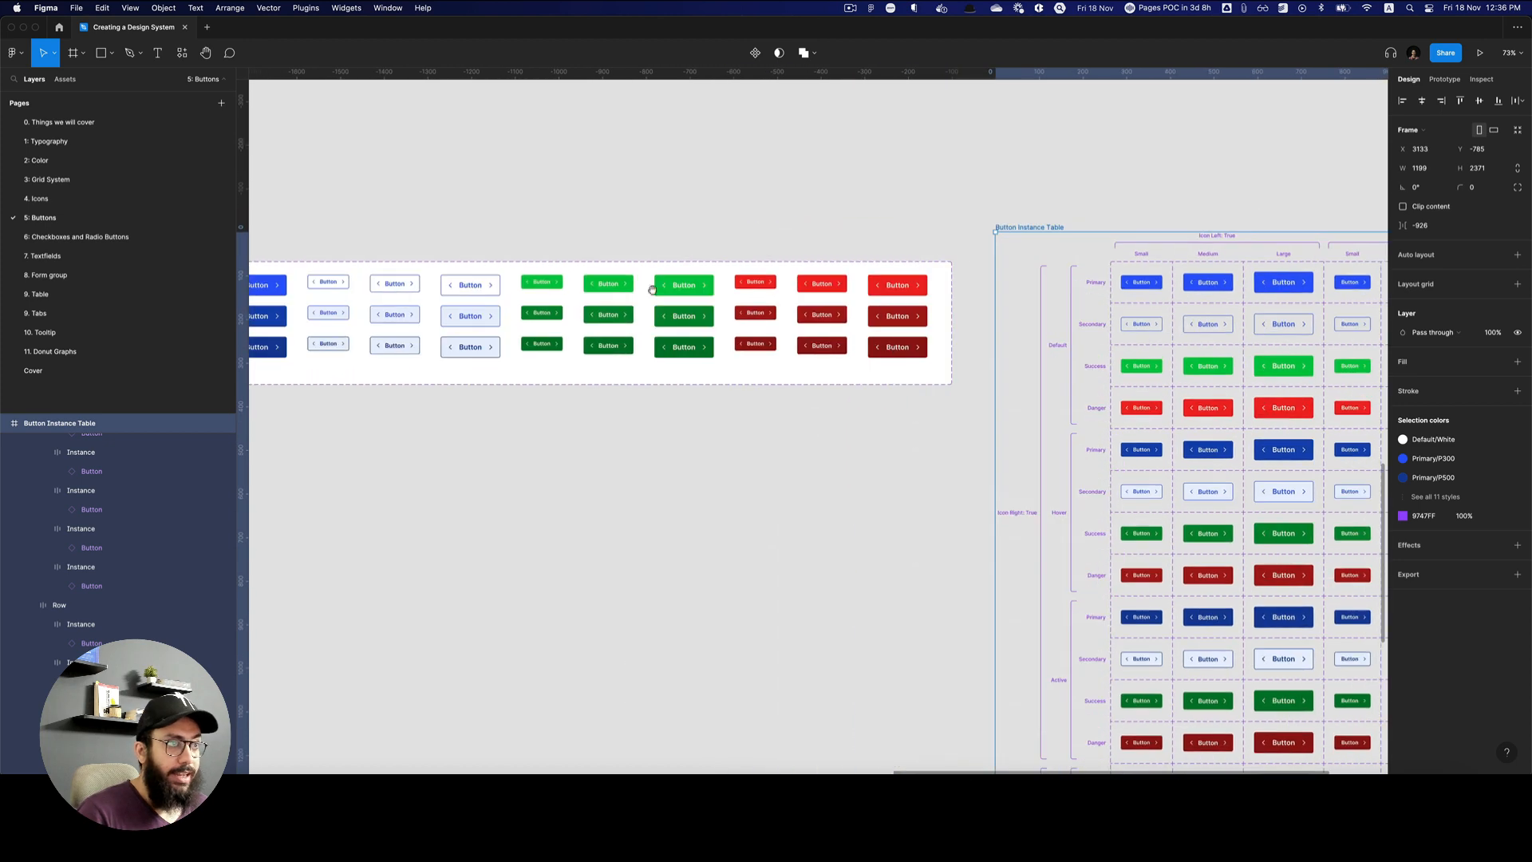
pyautogui.press('space')
pyautogui.moveTo(478, 261); pyautogui.dragTo(953, 310)
pyautogui.press('z')
pyautogui.click(619, 363)
pyautogui.click(634, 362)
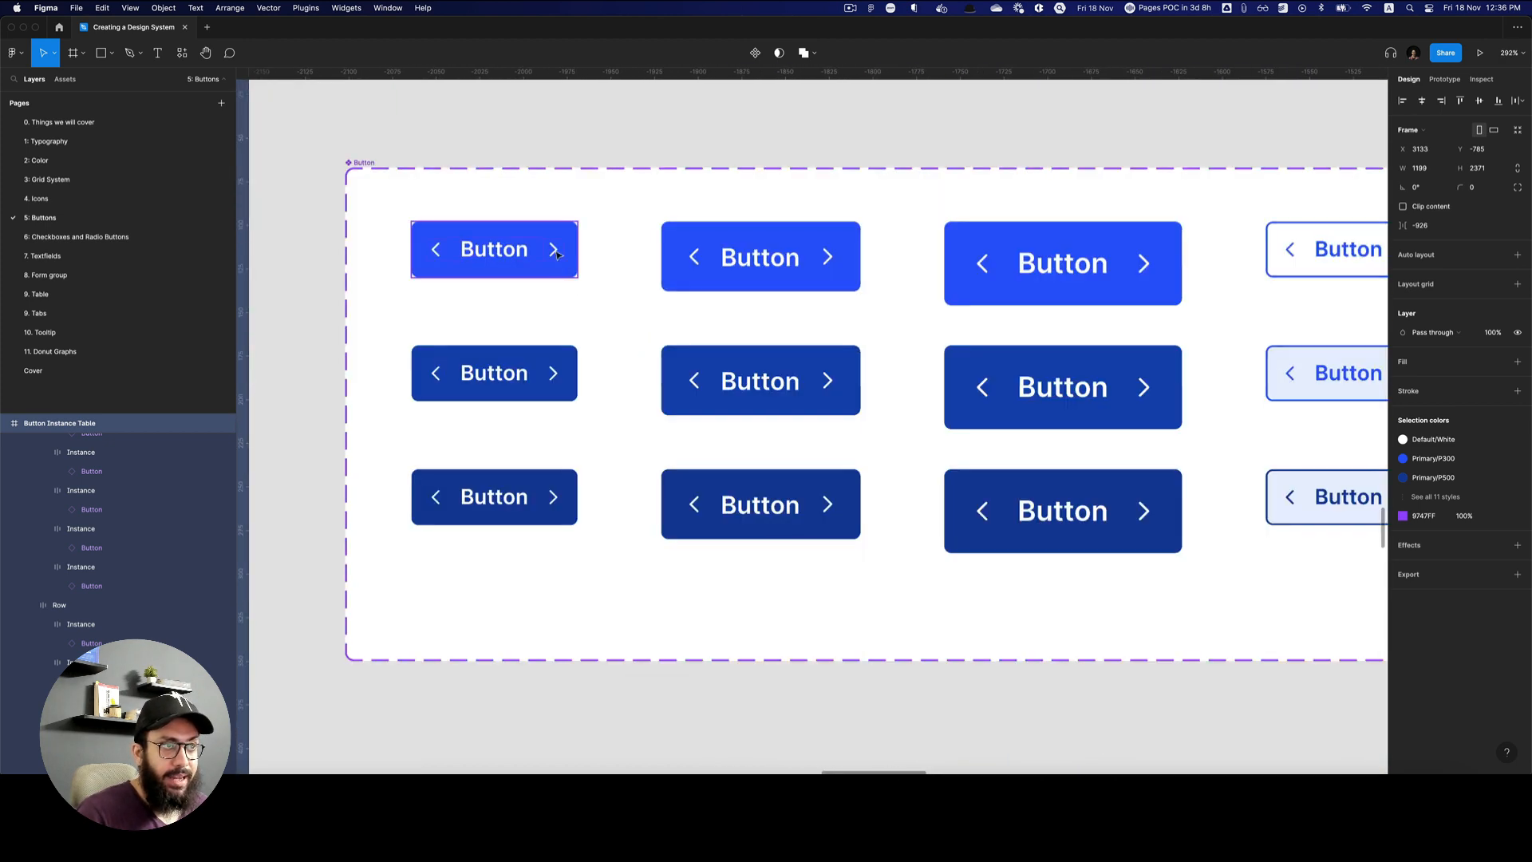
pyautogui.keyDown('super'); pyautogui.click(556, 253); pyautogui.keyUp('super')
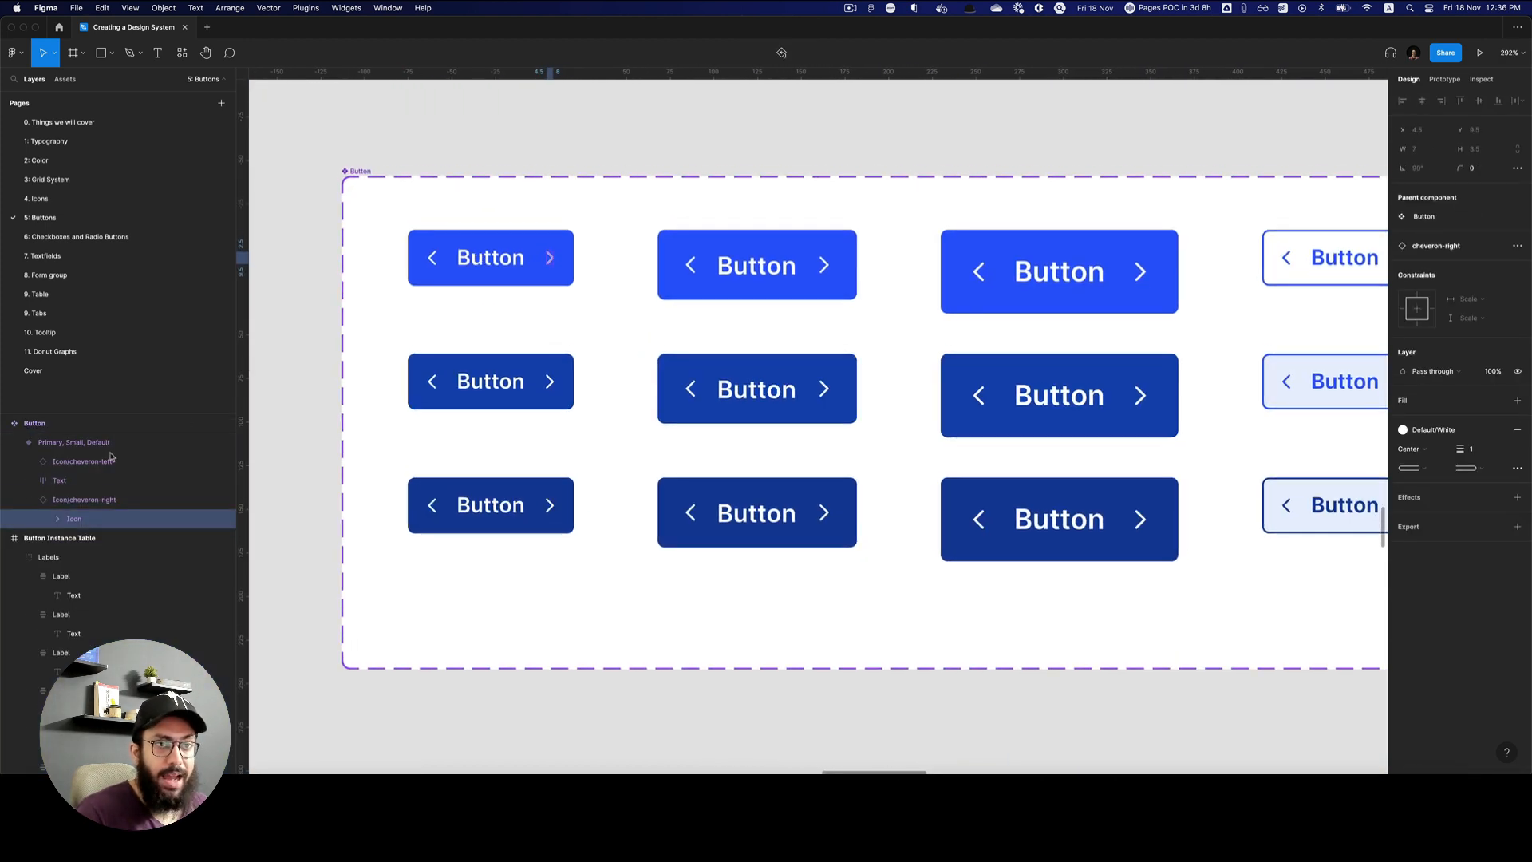
pyautogui.click(94, 498)
pyautogui.keyDown('super'); pyautogui.click(82, 461); pyautogui.keyUp('super')
pyautogui.press('shift+super+h')
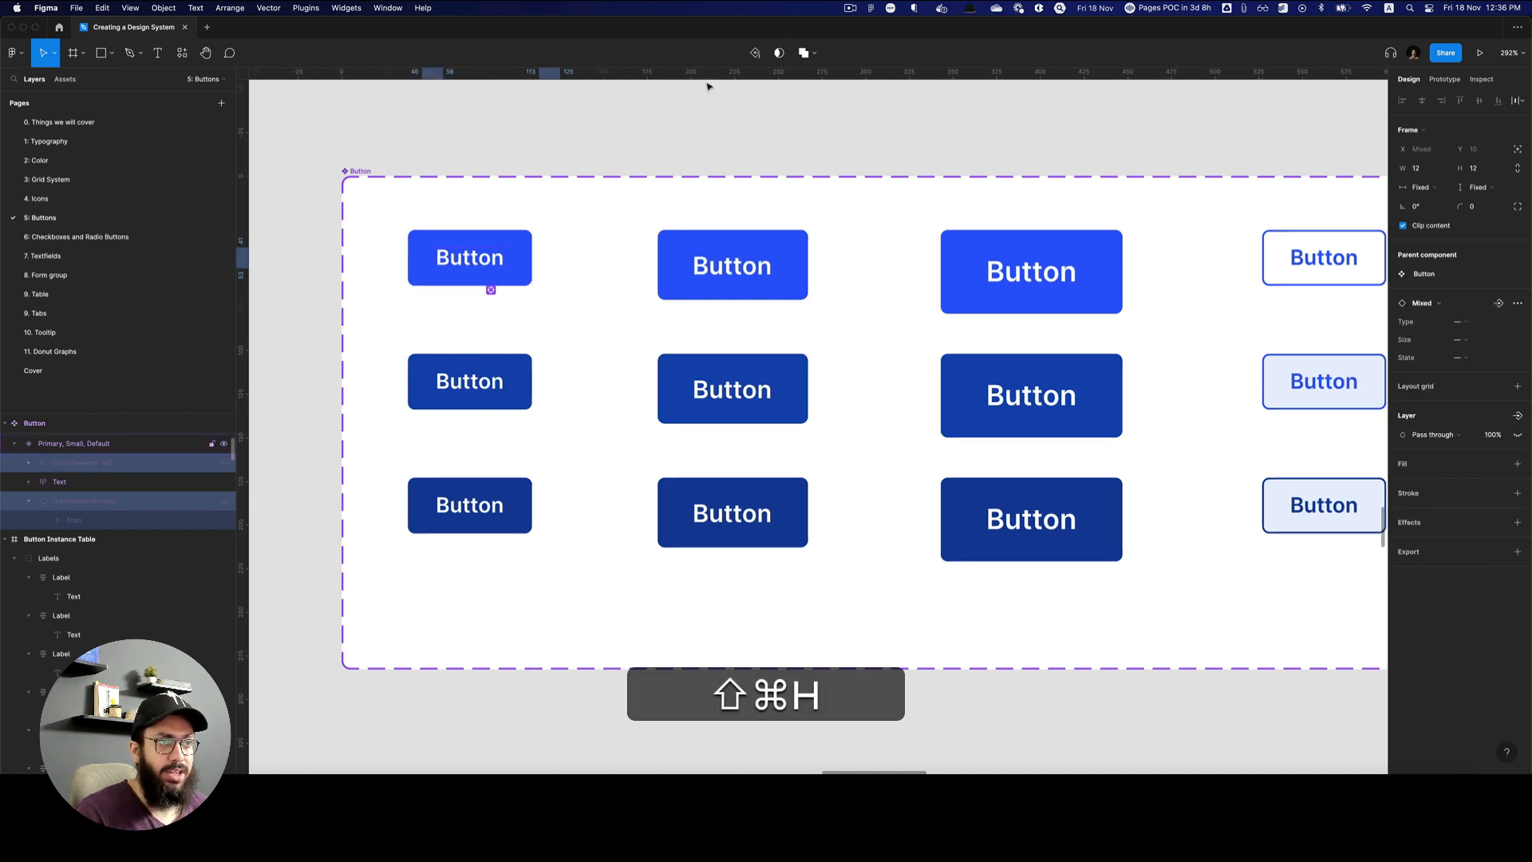
# Compare the icon-free Button component set with the button instances in the existing Button Instance Table.
pyautogui.click(689, 95)
pyautogui.press('z')
pyautogui.keyDown('alt'); pyautogui.click(684, 114); pyautogui.keyUp('alt')
pyautogui.keyDown('alt'); pyautogui.click(685, 114); pyautogui.keyUp('alt')
pyautogui.press('space')
pyautogui.moveTo(1349, 121); pyautogui.dragTo(670, 168)
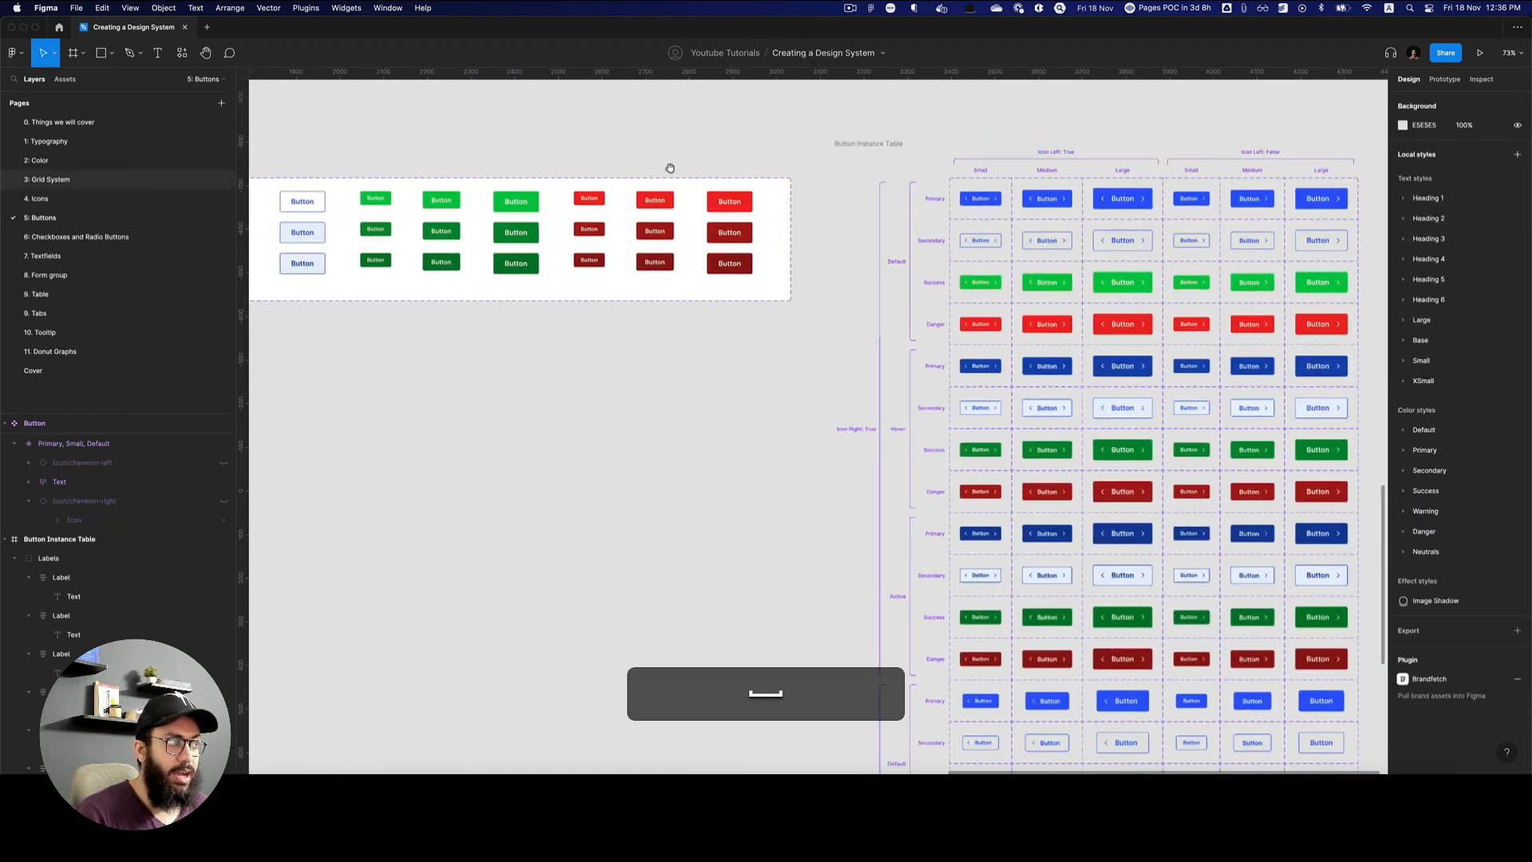
pyautogui.moveTo(948, 166); pyautogui.dragTo(648, 165)
pyautogui.press('v')
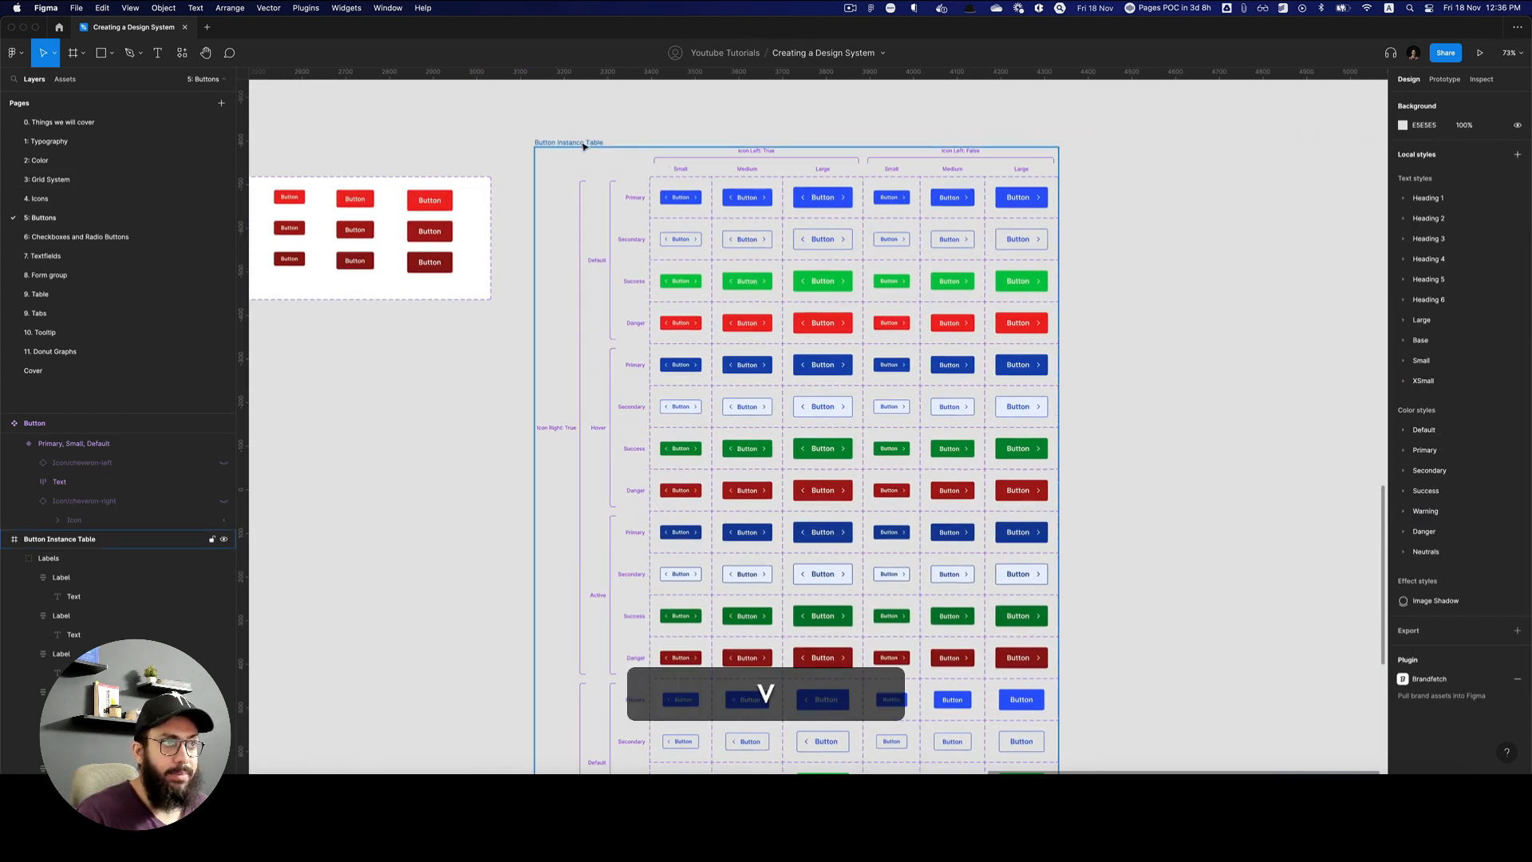
pyautogui.click(544, 144)
pyautogui.moveTo(544, 144); pyautogui.dragTo(1267, 193)
pyautogui.moveTo(585, 198); pyautogui.dragTo(722, 213)
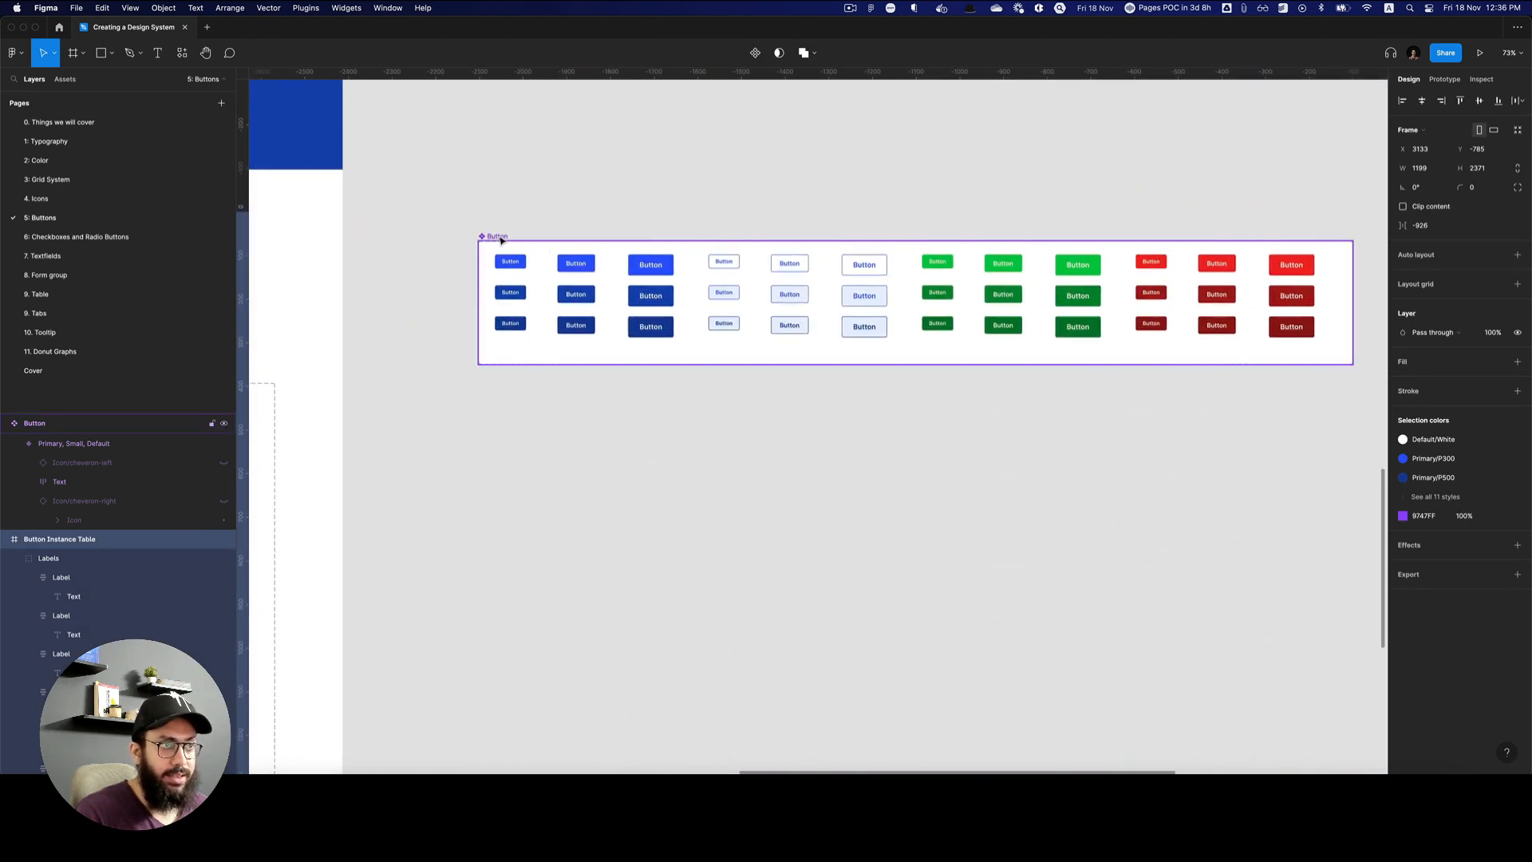
# Run Propstar's Create Standalone Table again on the Button component set and inspect the regenerated table.
pyautogui.click(501, 239)
pyautogui.hotkey('ctrl', 'p')
pyautogui.write('propstar')
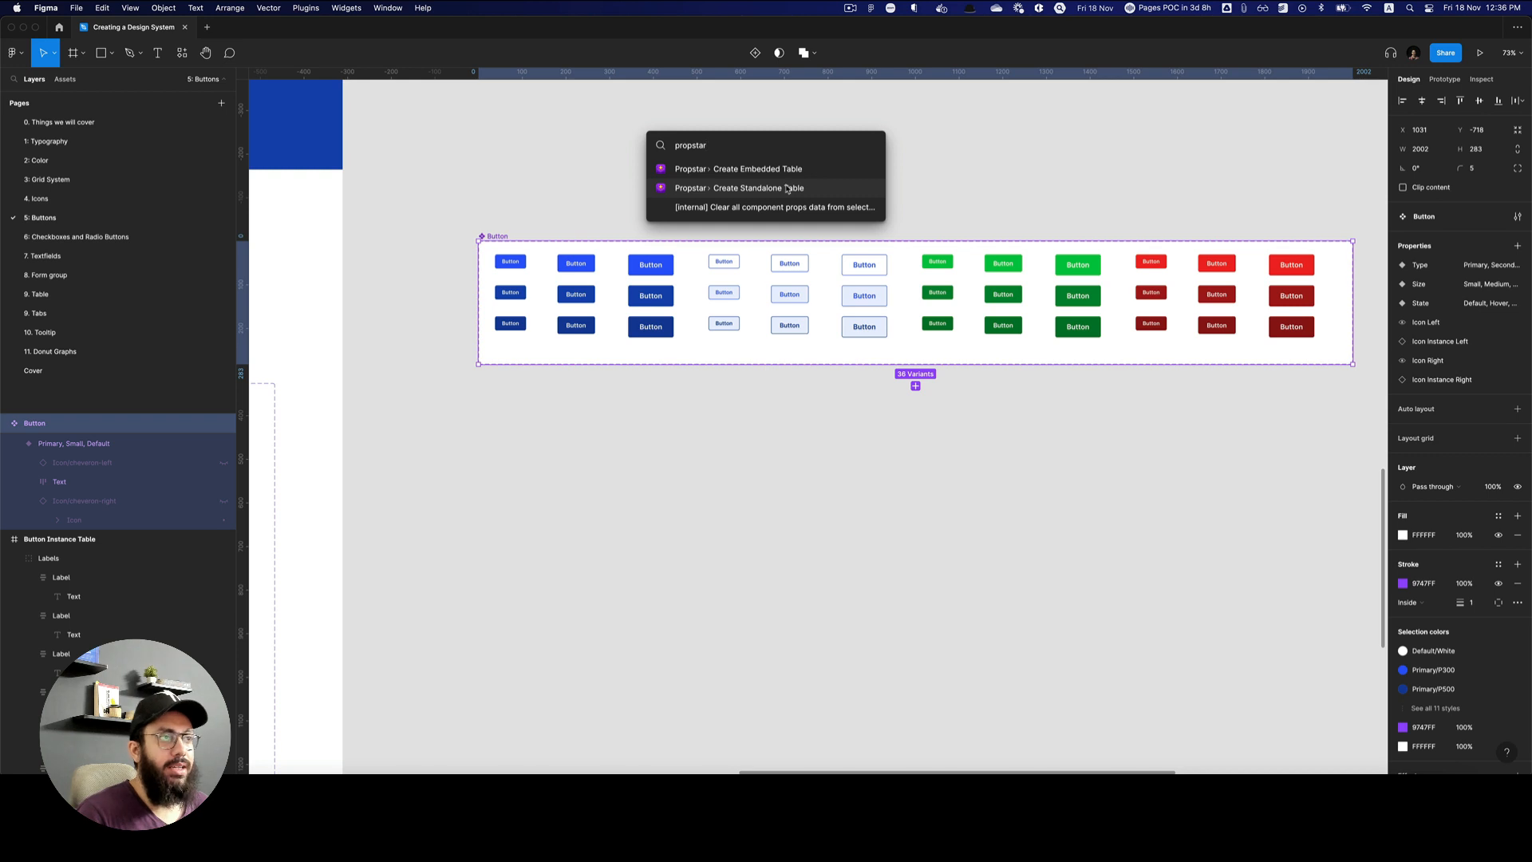
pyautogui.click(786, 188)
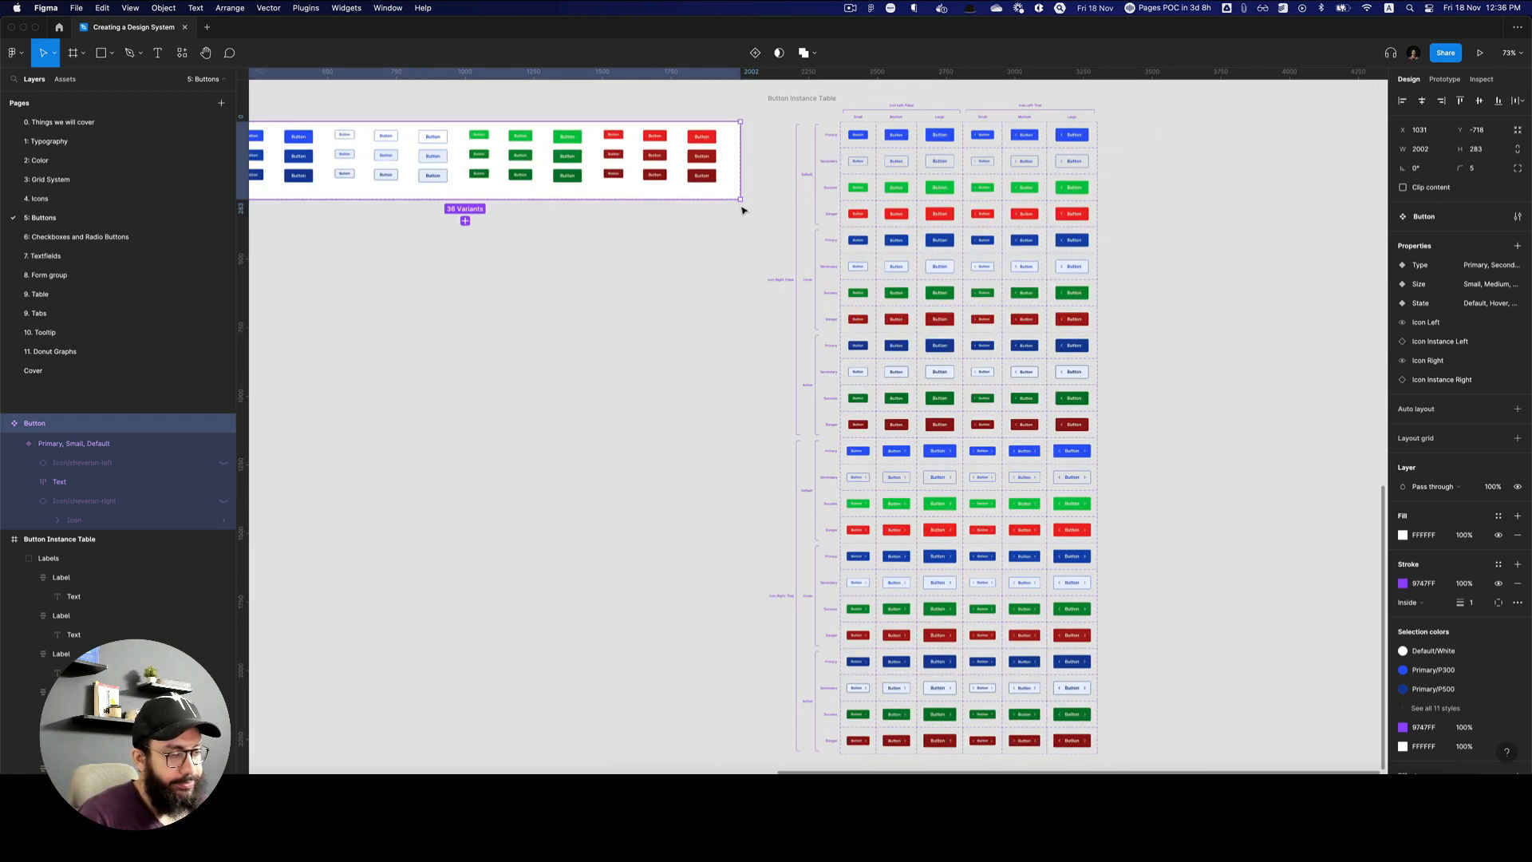
pyautogui.press('z')
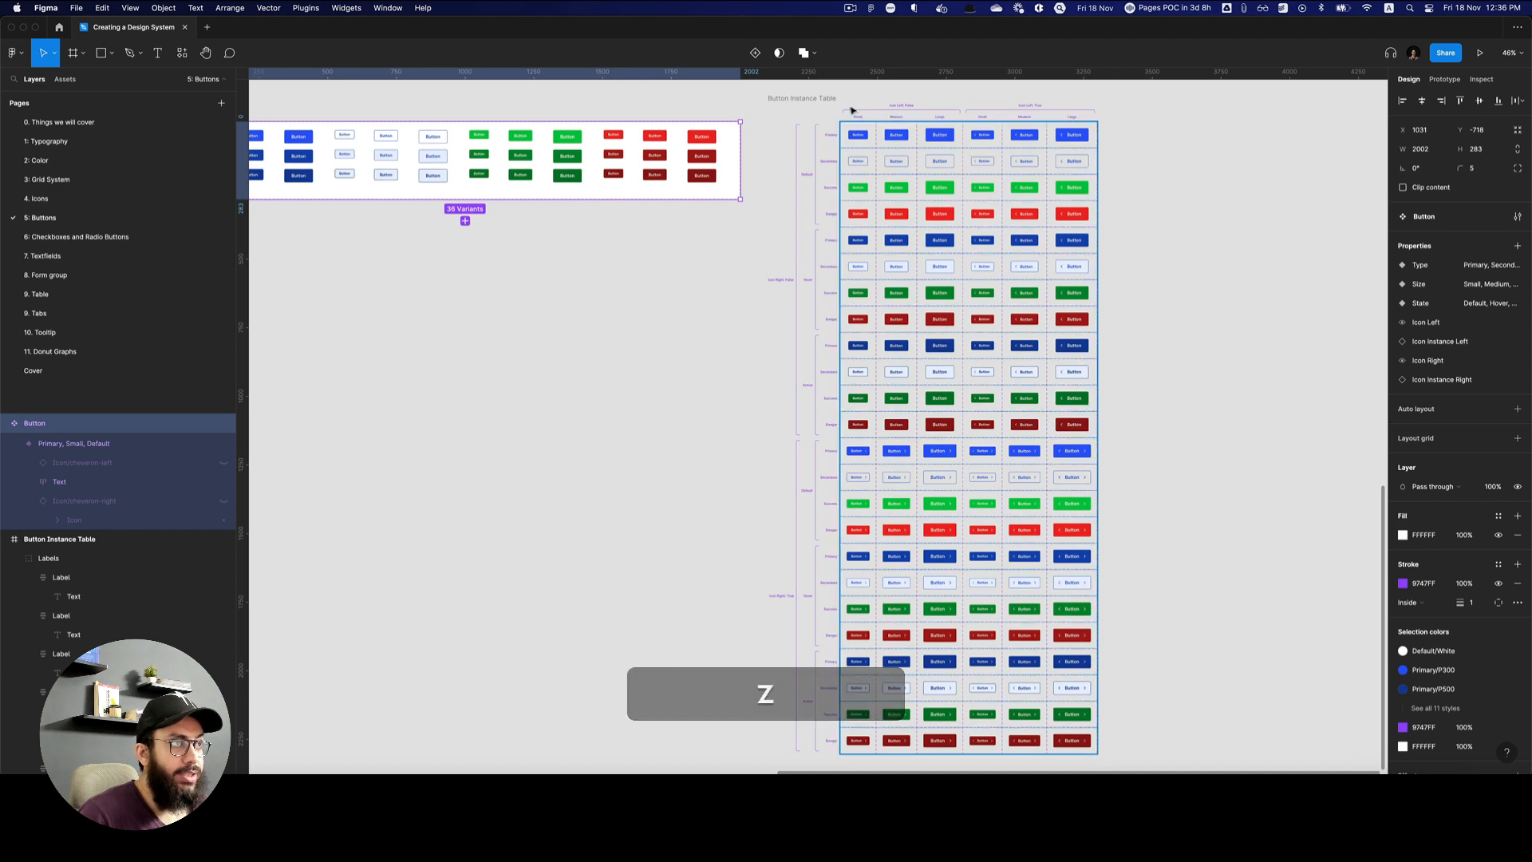
pyautogui.moveTo(821, 101); pyautogui.dragTo(957, 118)
pyautogui.press('super+z')
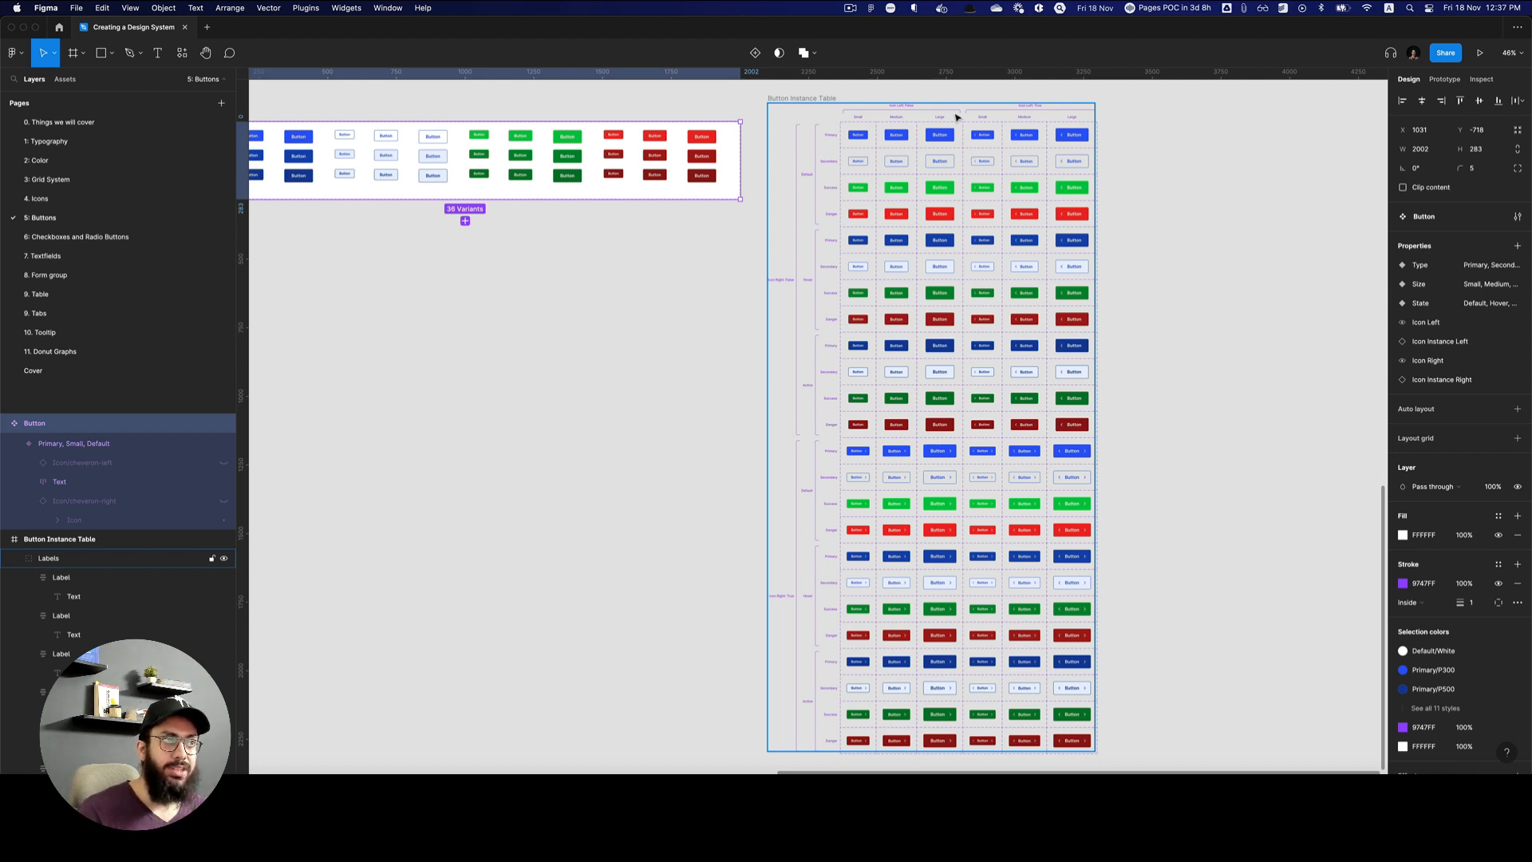
pyautogui.hotkey('alt', 'z')
pyautogui.keyDown('alt'); pyautogui.click(754, 151); pyautogui.keyUp('alt')
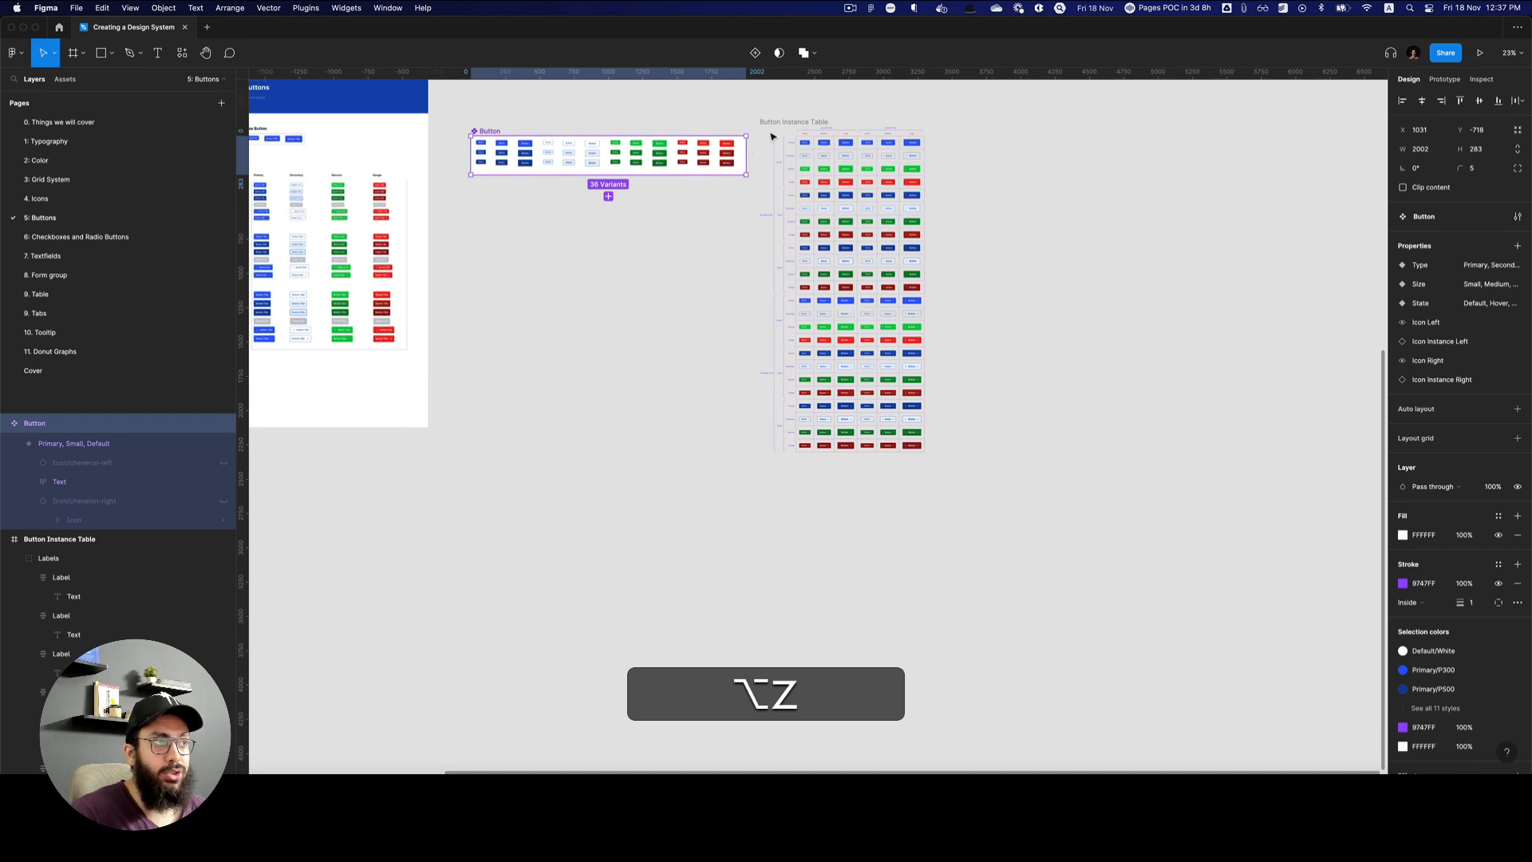
# Remove the standalone Button Instance Table and build a Propstar embedded table around the Button component set.
pyautogui.click(792, 123)
pyautogui.press('super+x')
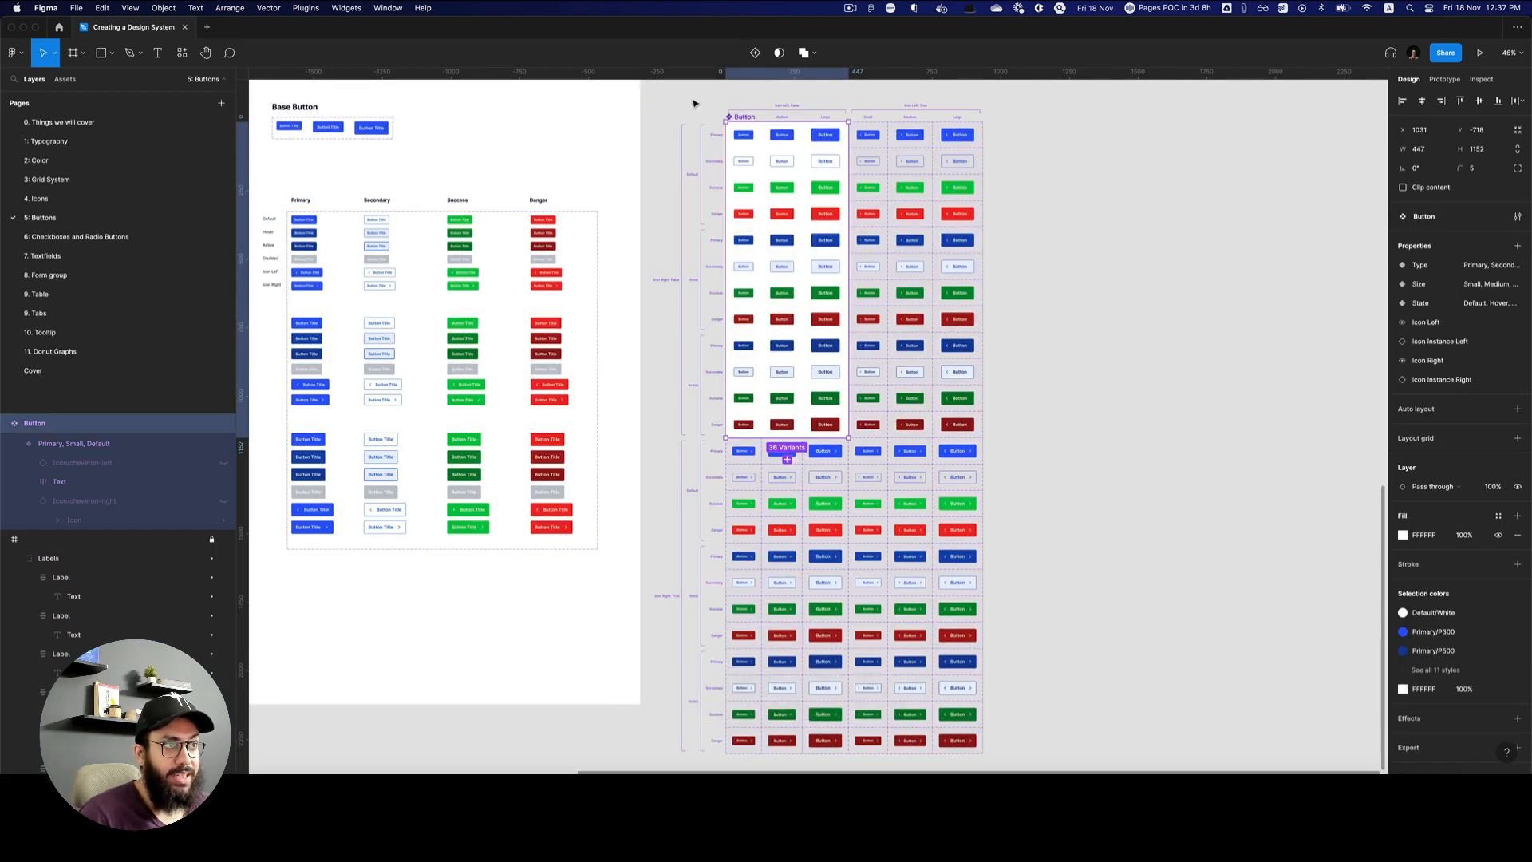
pyautogui.press('space')
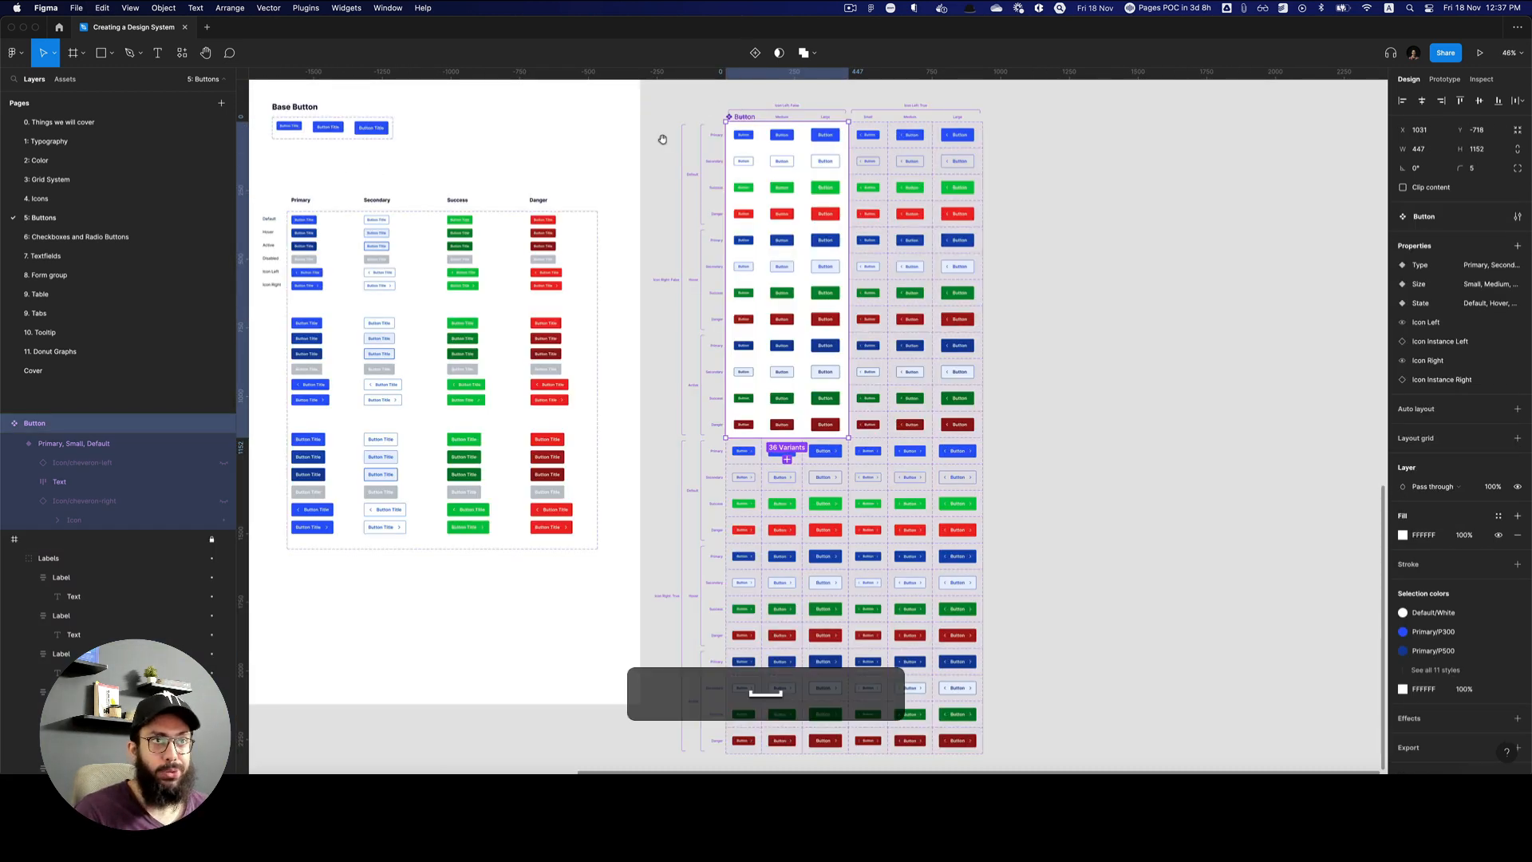
pyautogui.moveTo(661, 140); pyautogui.dragTo(898, 241)
# Undo the embedded table so the Button component set regains its original wide arrangement.
pyautogui.press('super+z')
pyautogui.press('super+z')
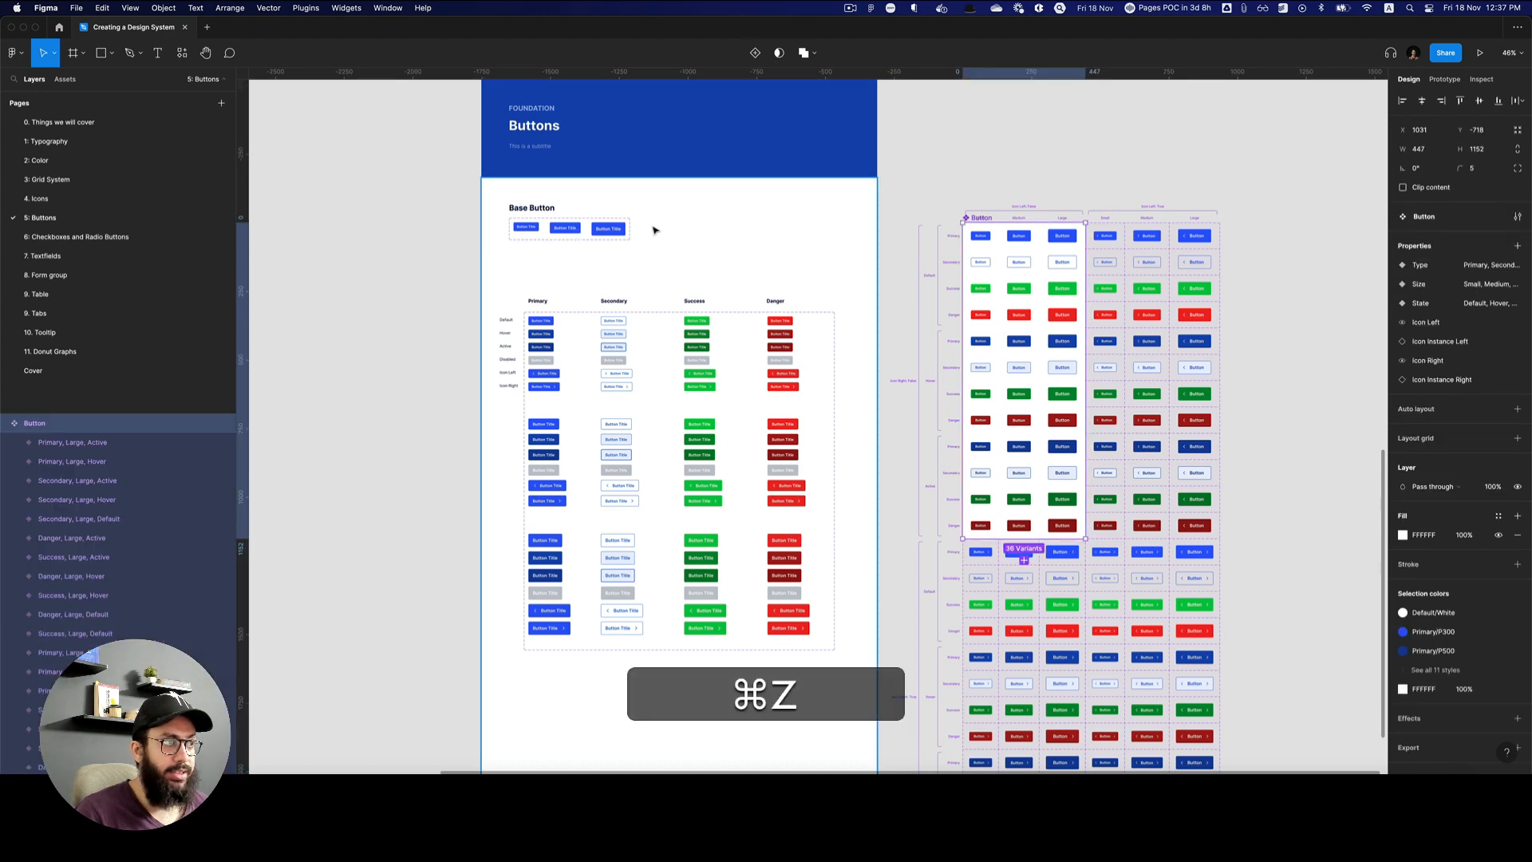
pyautogui.moveTo(1135, 357); pyautogui.dragTo(691, 345)
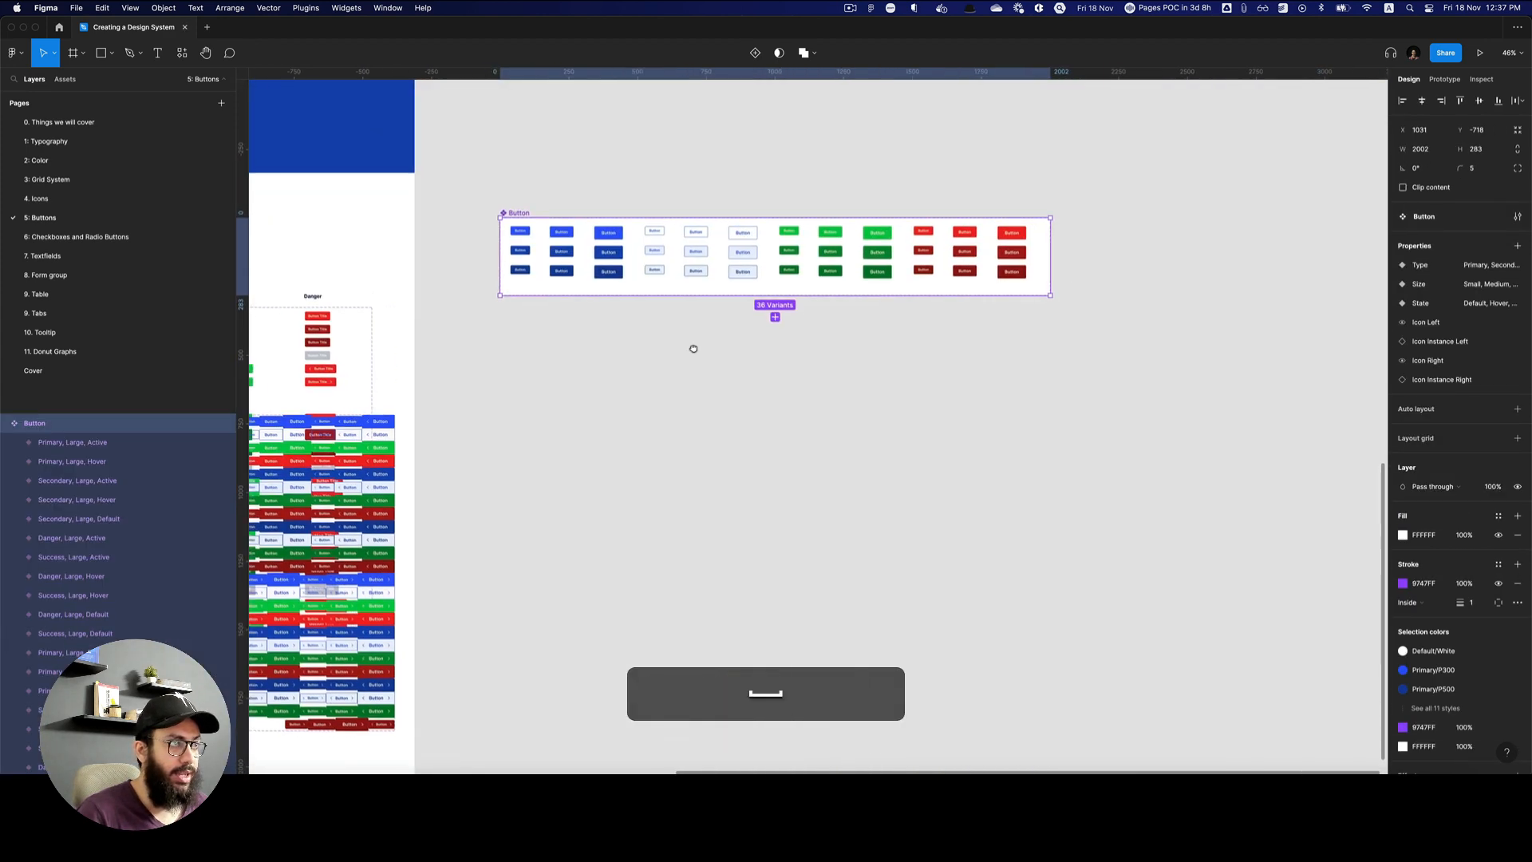
pyautogui.press('super+z')
# Cut the Button component set and delete the leftover table overlapping the Colors frame.
pyautogui.scroll(-3, 637, 323)
pyautogui.press('super+x')
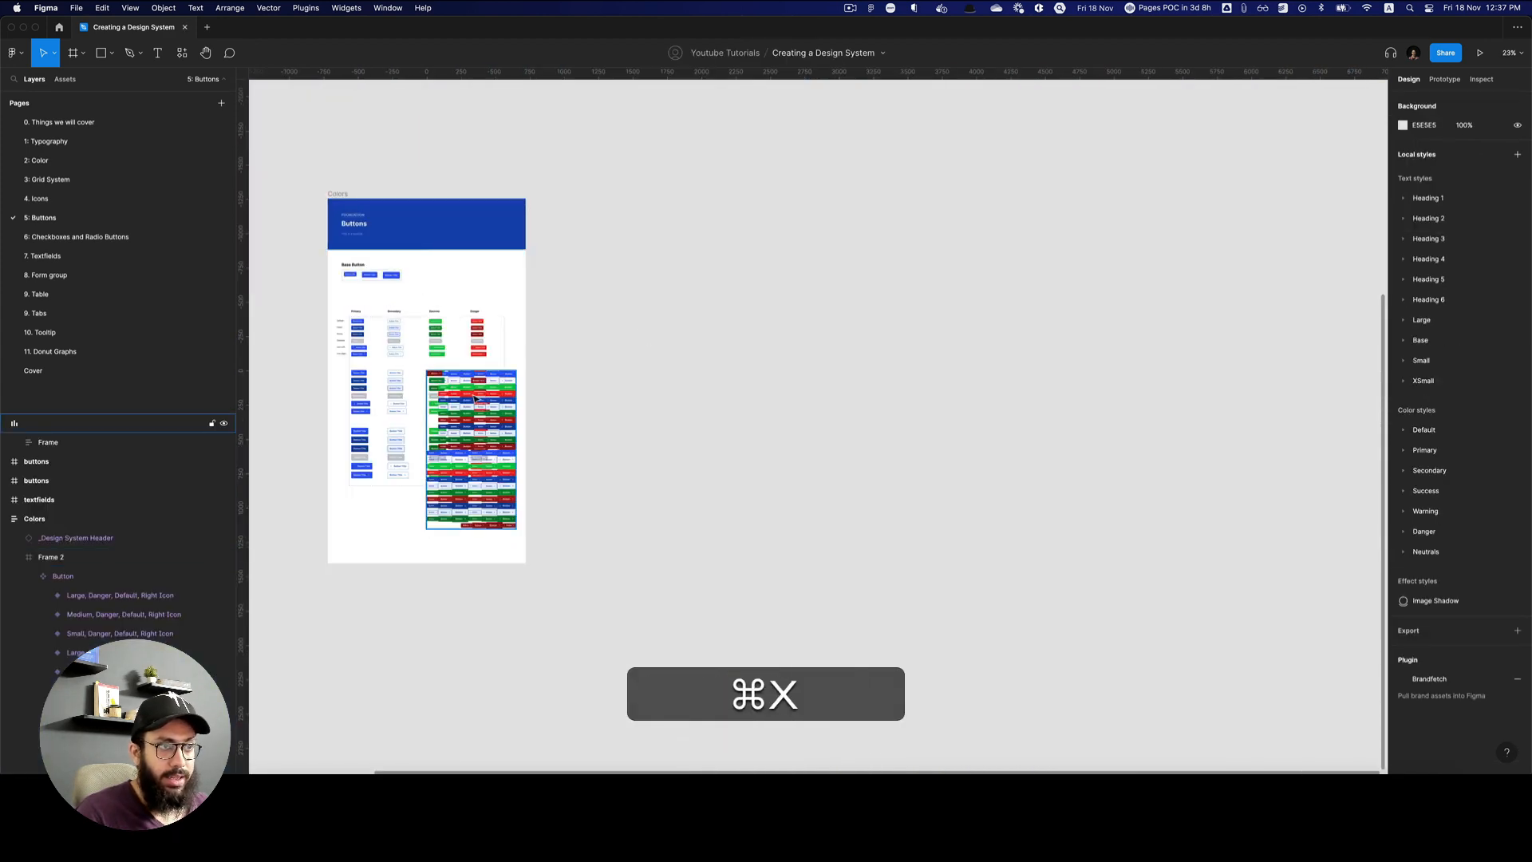
pyautogui.click(461, 389)
pyautogui.press('BackSpace')
# Try to replace the old button variants grid in Frame 2 with the cut Button component set.
pyautogui.click(424, 342)
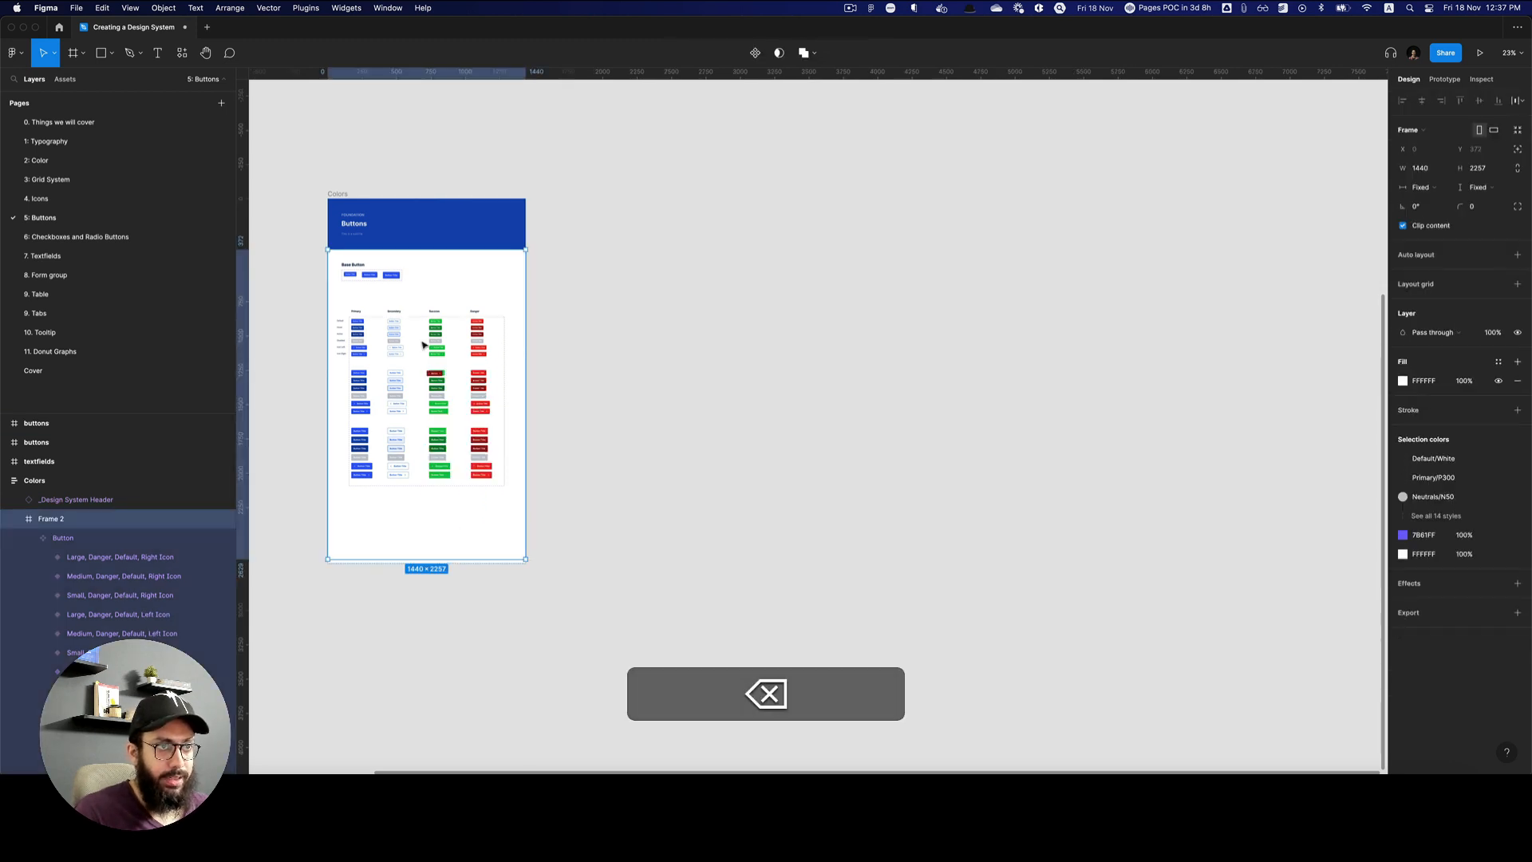
pyautogui.press('super+v')
pyautogui.press('super+shift+r')
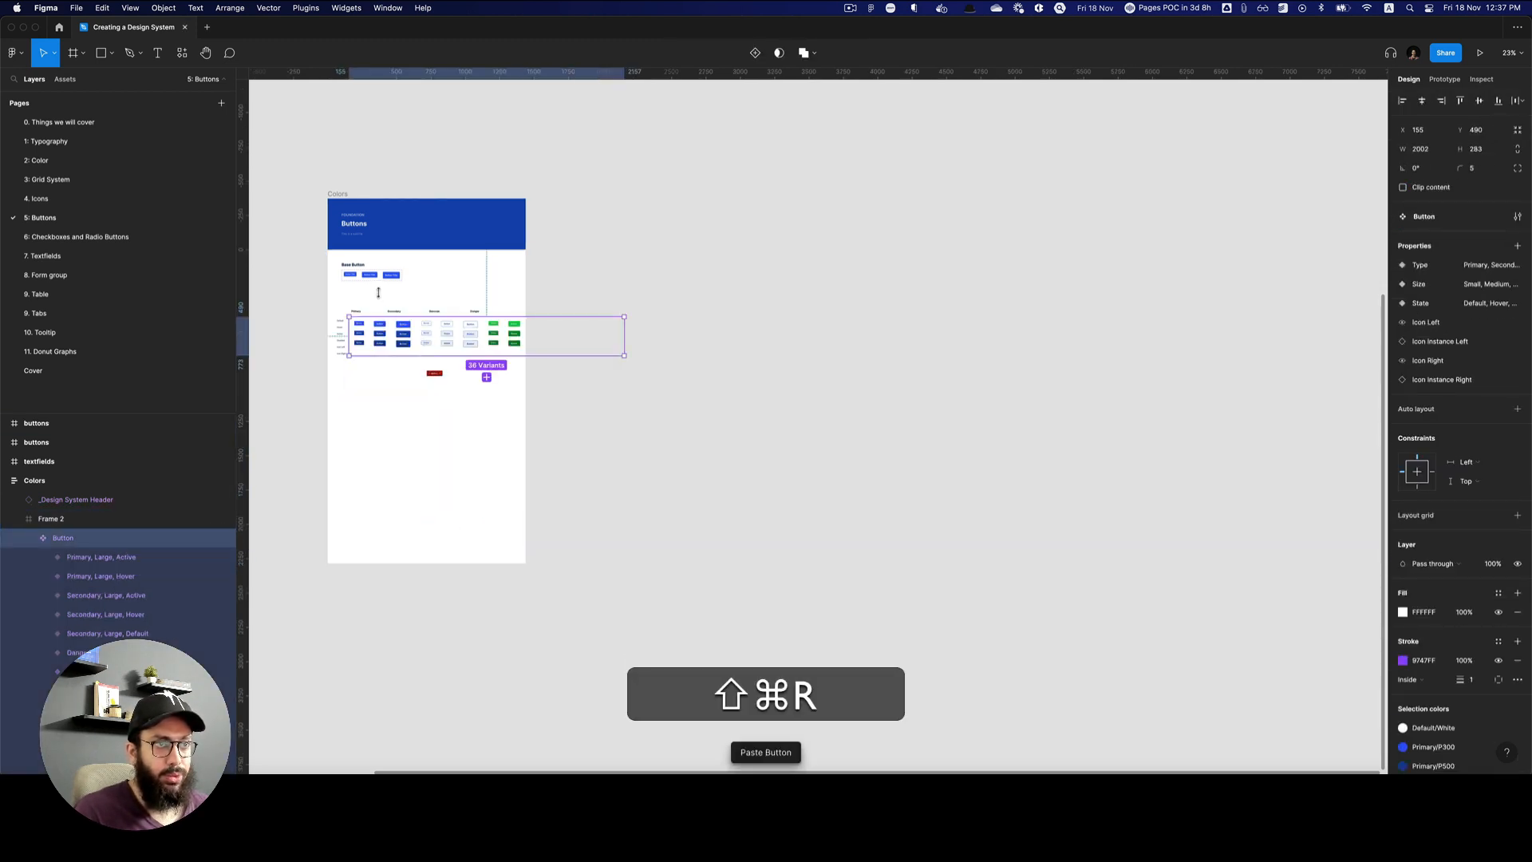
pyautogui.press('super+shift+z')
pyautogui.press('super+z')
# Replace the Base Button set in Frame 2 with the cut Button component set.
pyautogui.click(365, 279)
pyautogui.press('super+shift+r')
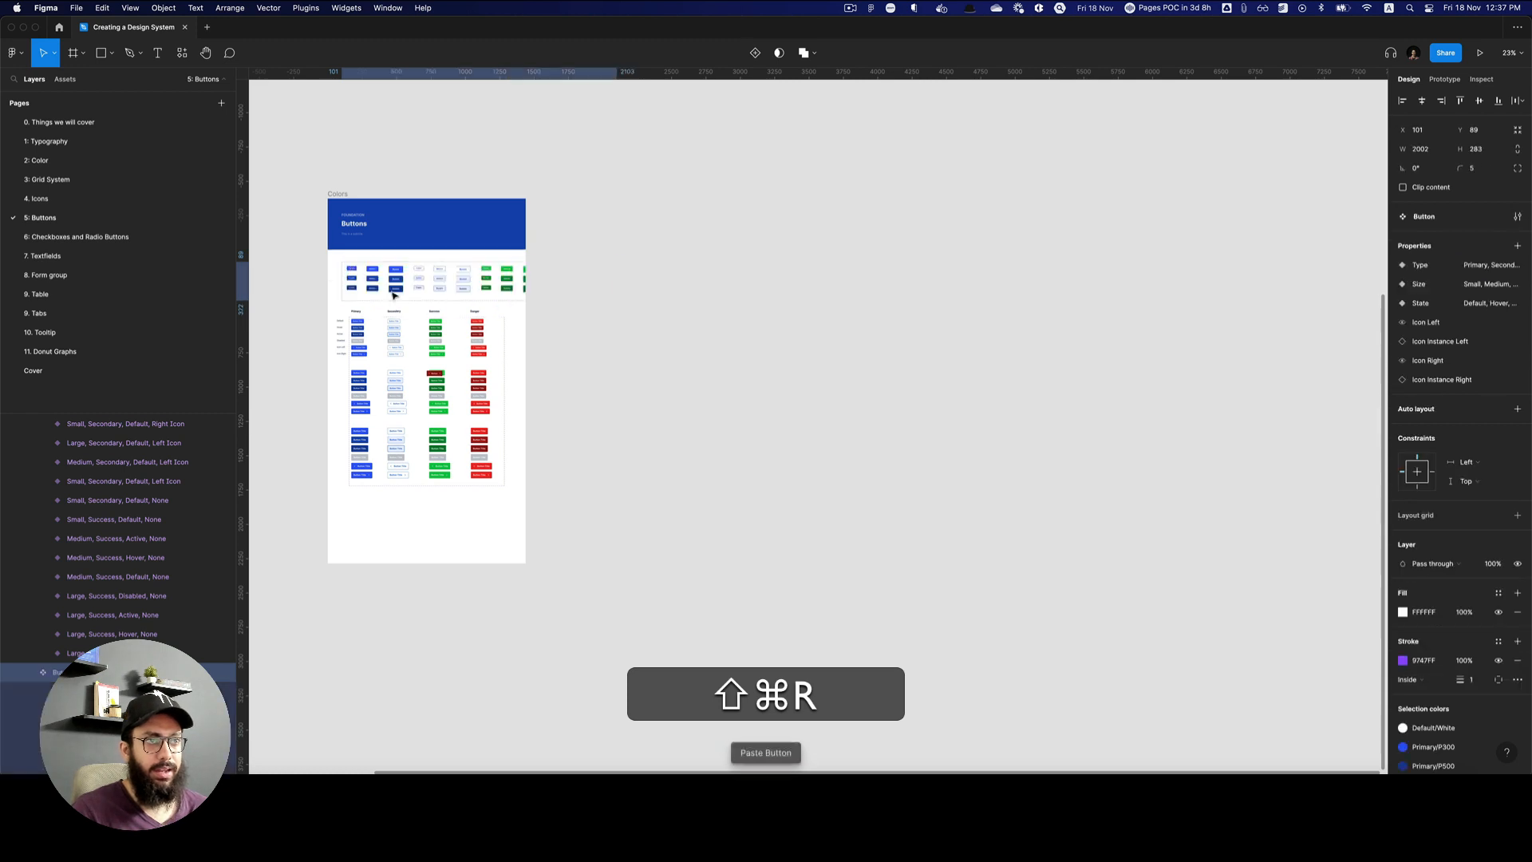